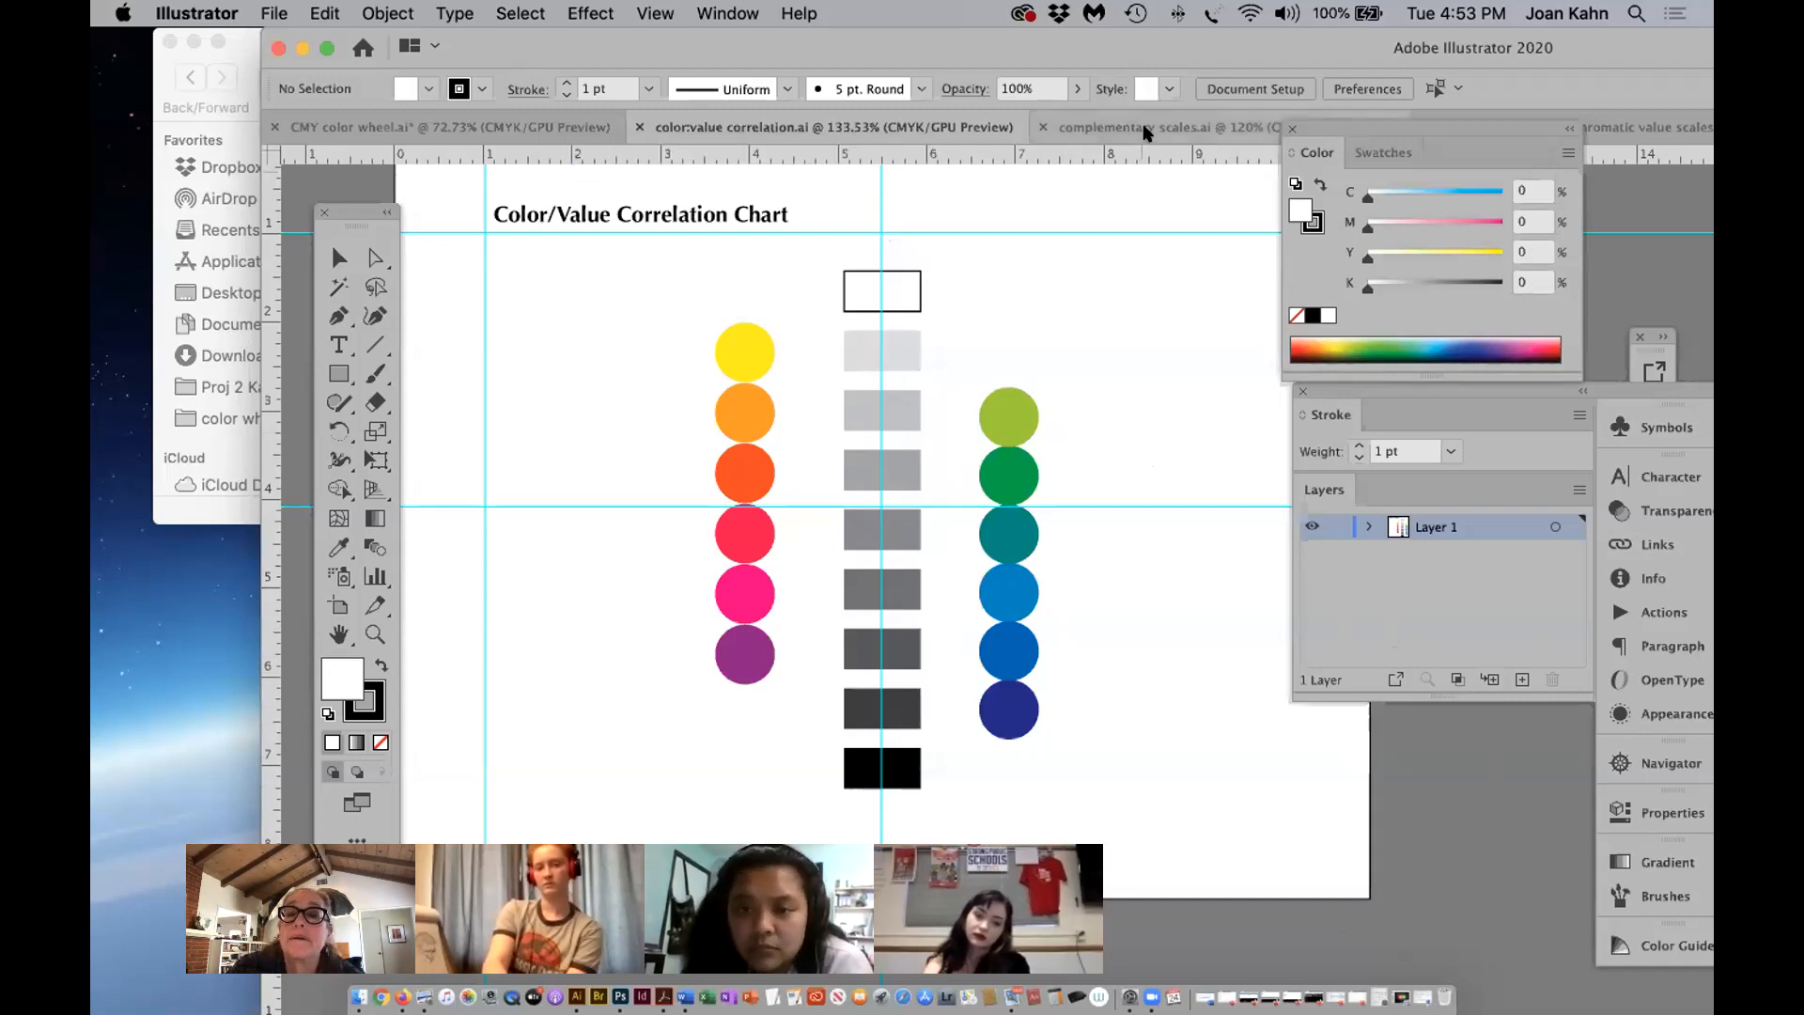
# Switch to the gray value scale and chromatic value scales document and rearrange the Color panel and document window for a clearer view.
pyautogui.moveTo(1369, 127); pyautogui.dragTo(1394, 188)
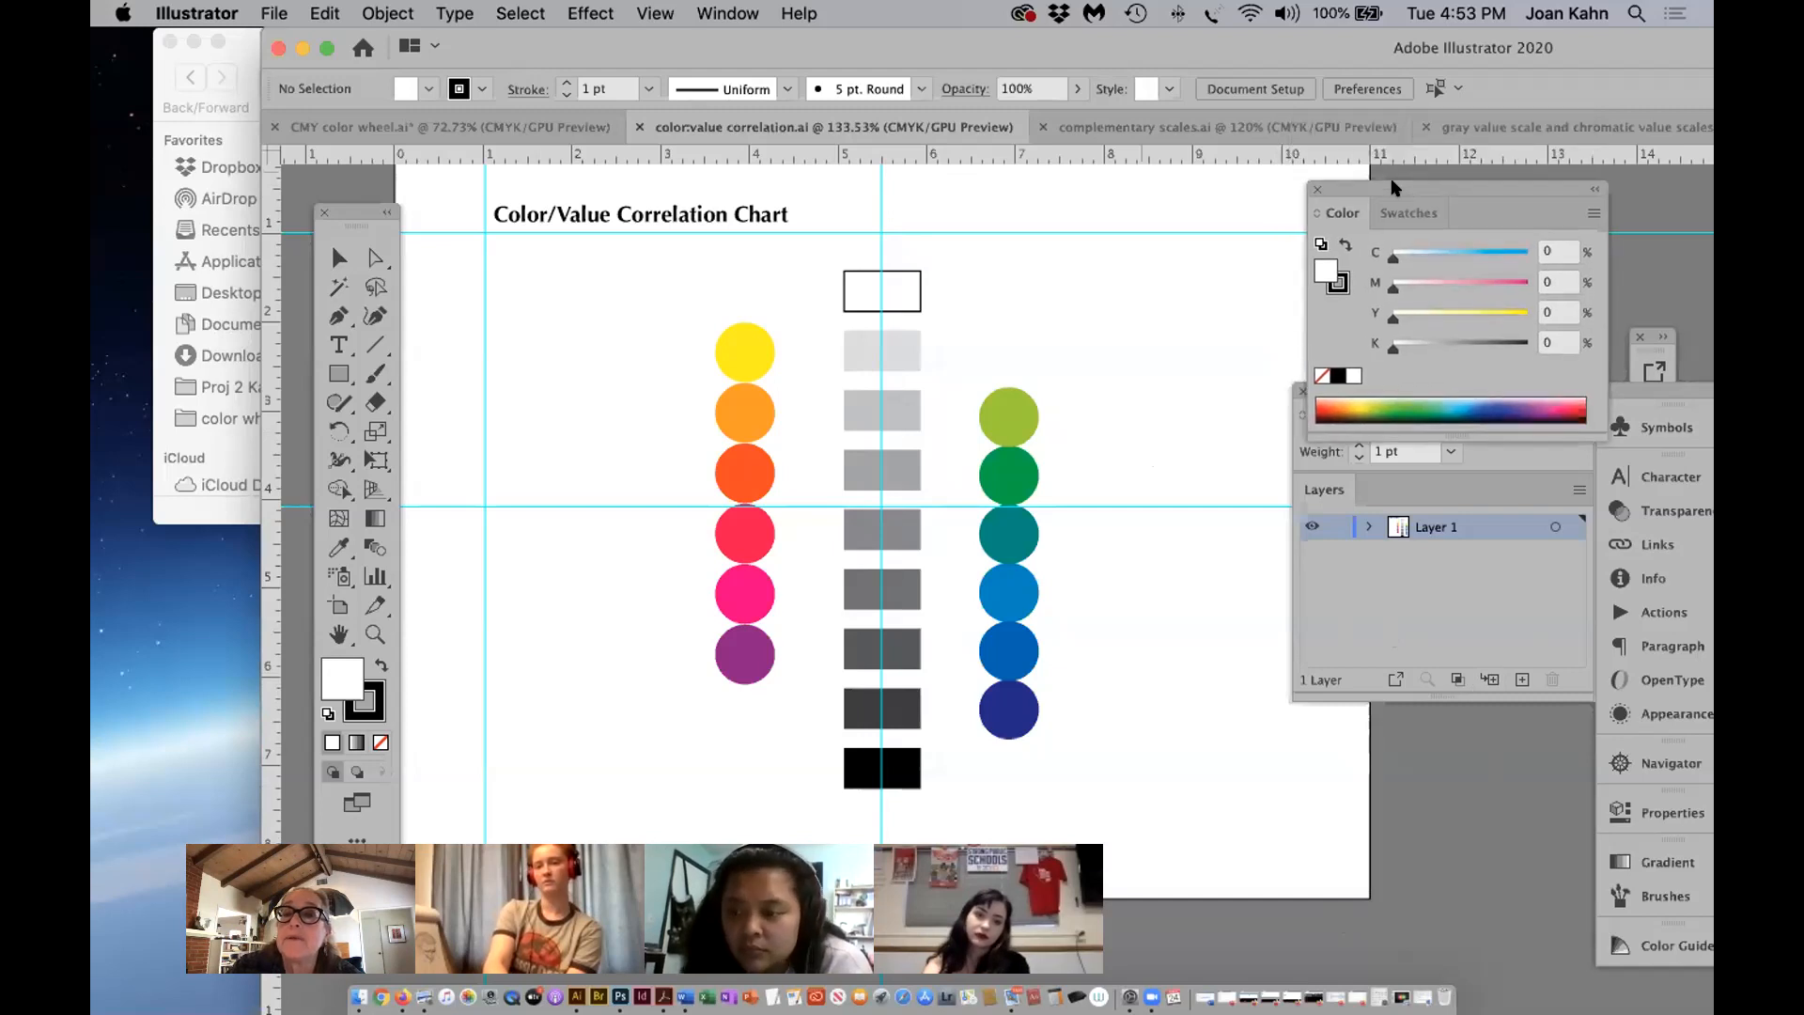
pyautogui.click(1497, 127)
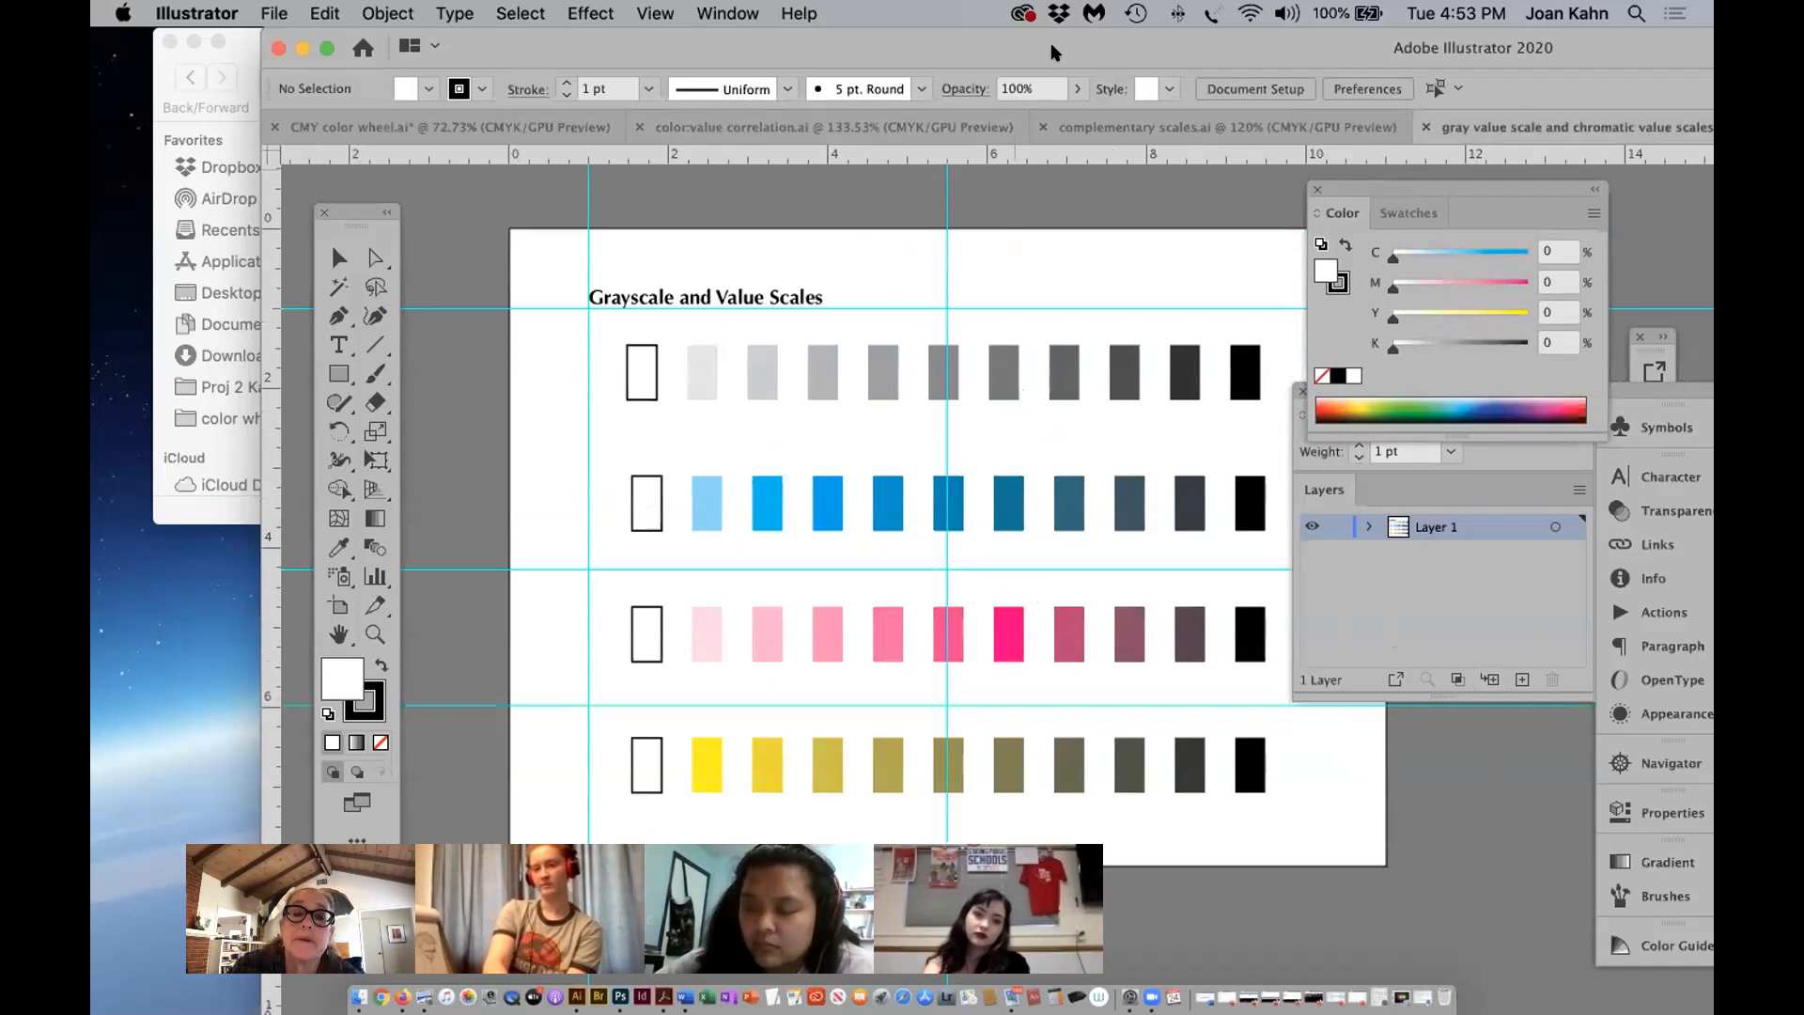
pyautogui.moveTo(1053, 51); pyautogui.dragTo(993, 51)
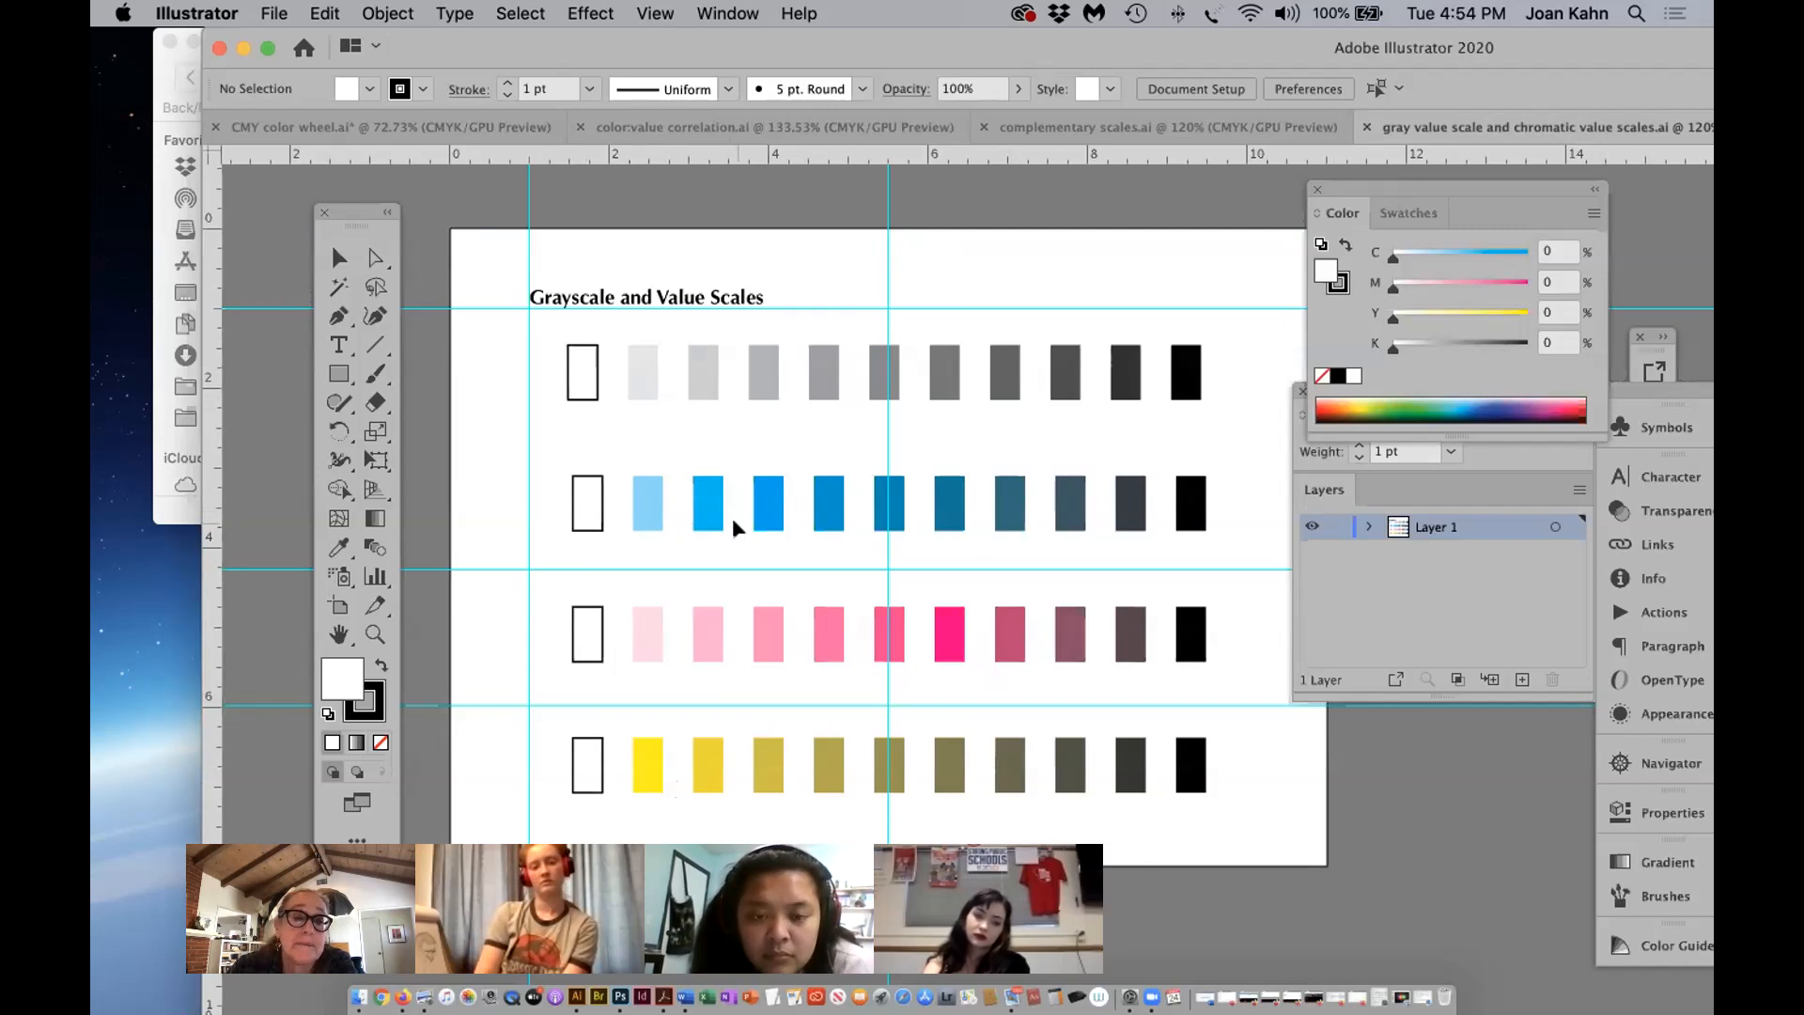
# Insert the word "Chromatic" before "Value Scales" in the page title.
pyautogui.click(331, 344)
pyautogui.click(655, 287)
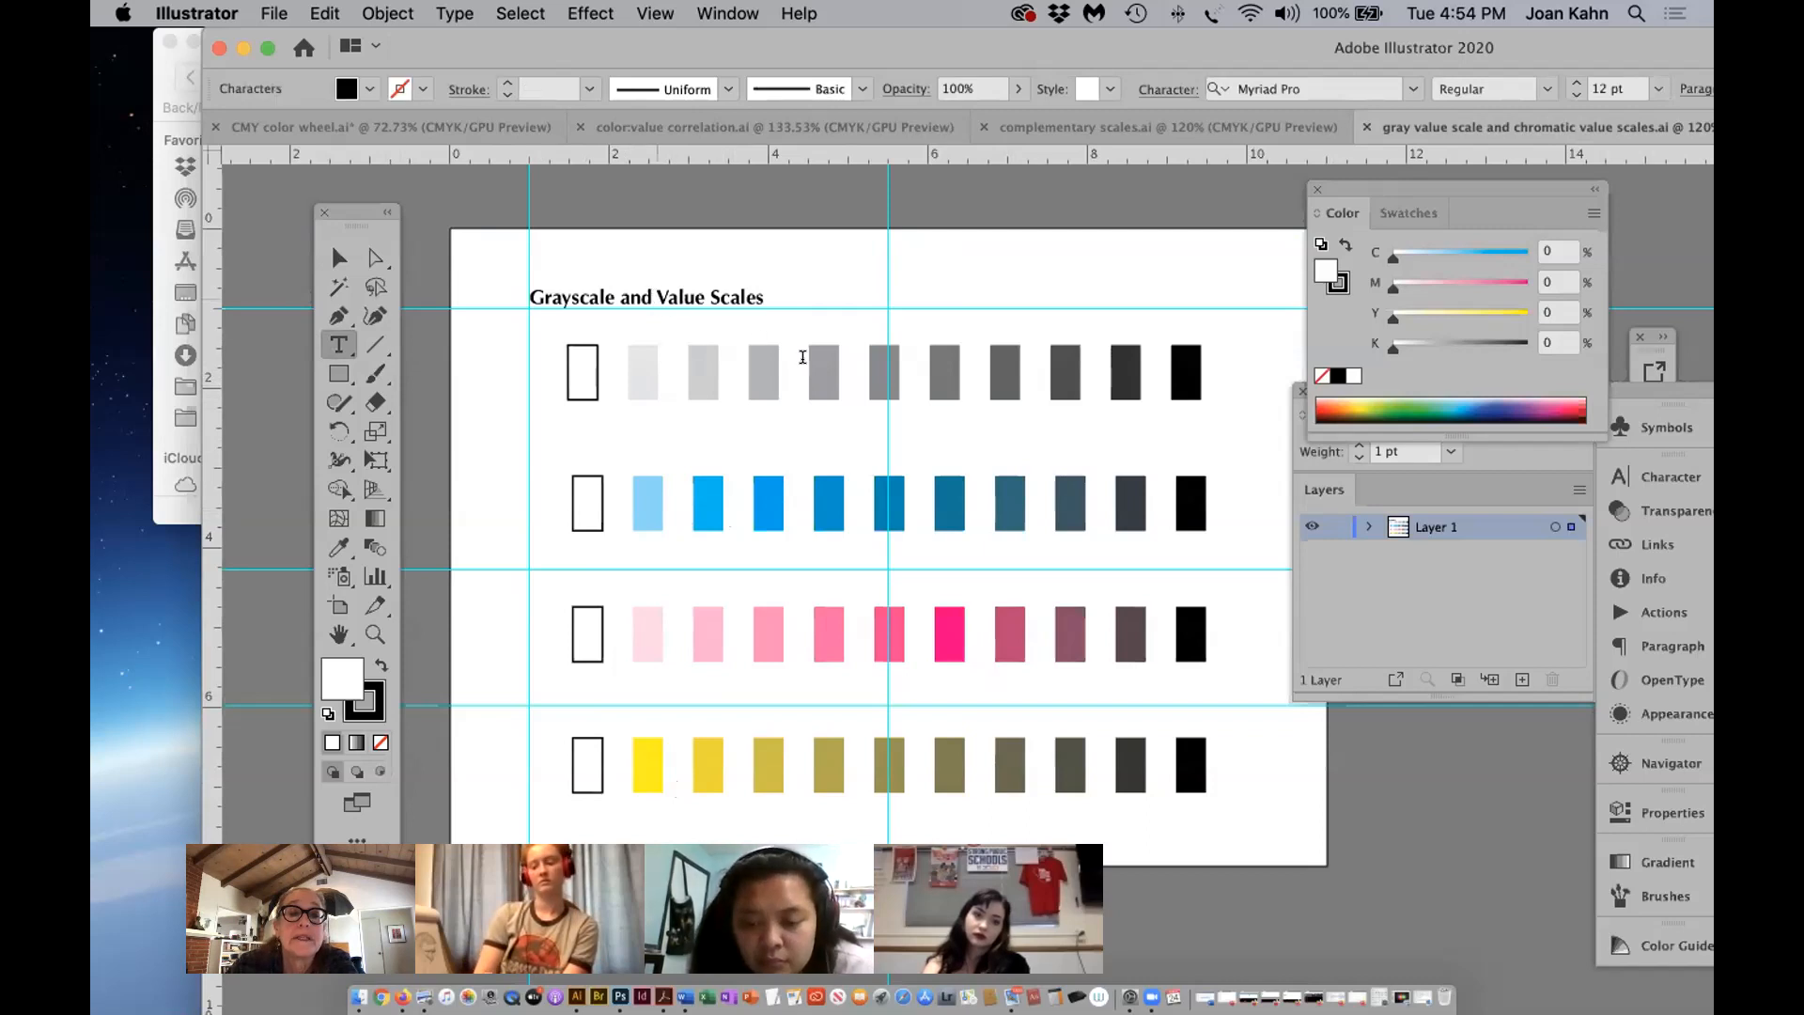
pyautogui.write('Chrom')
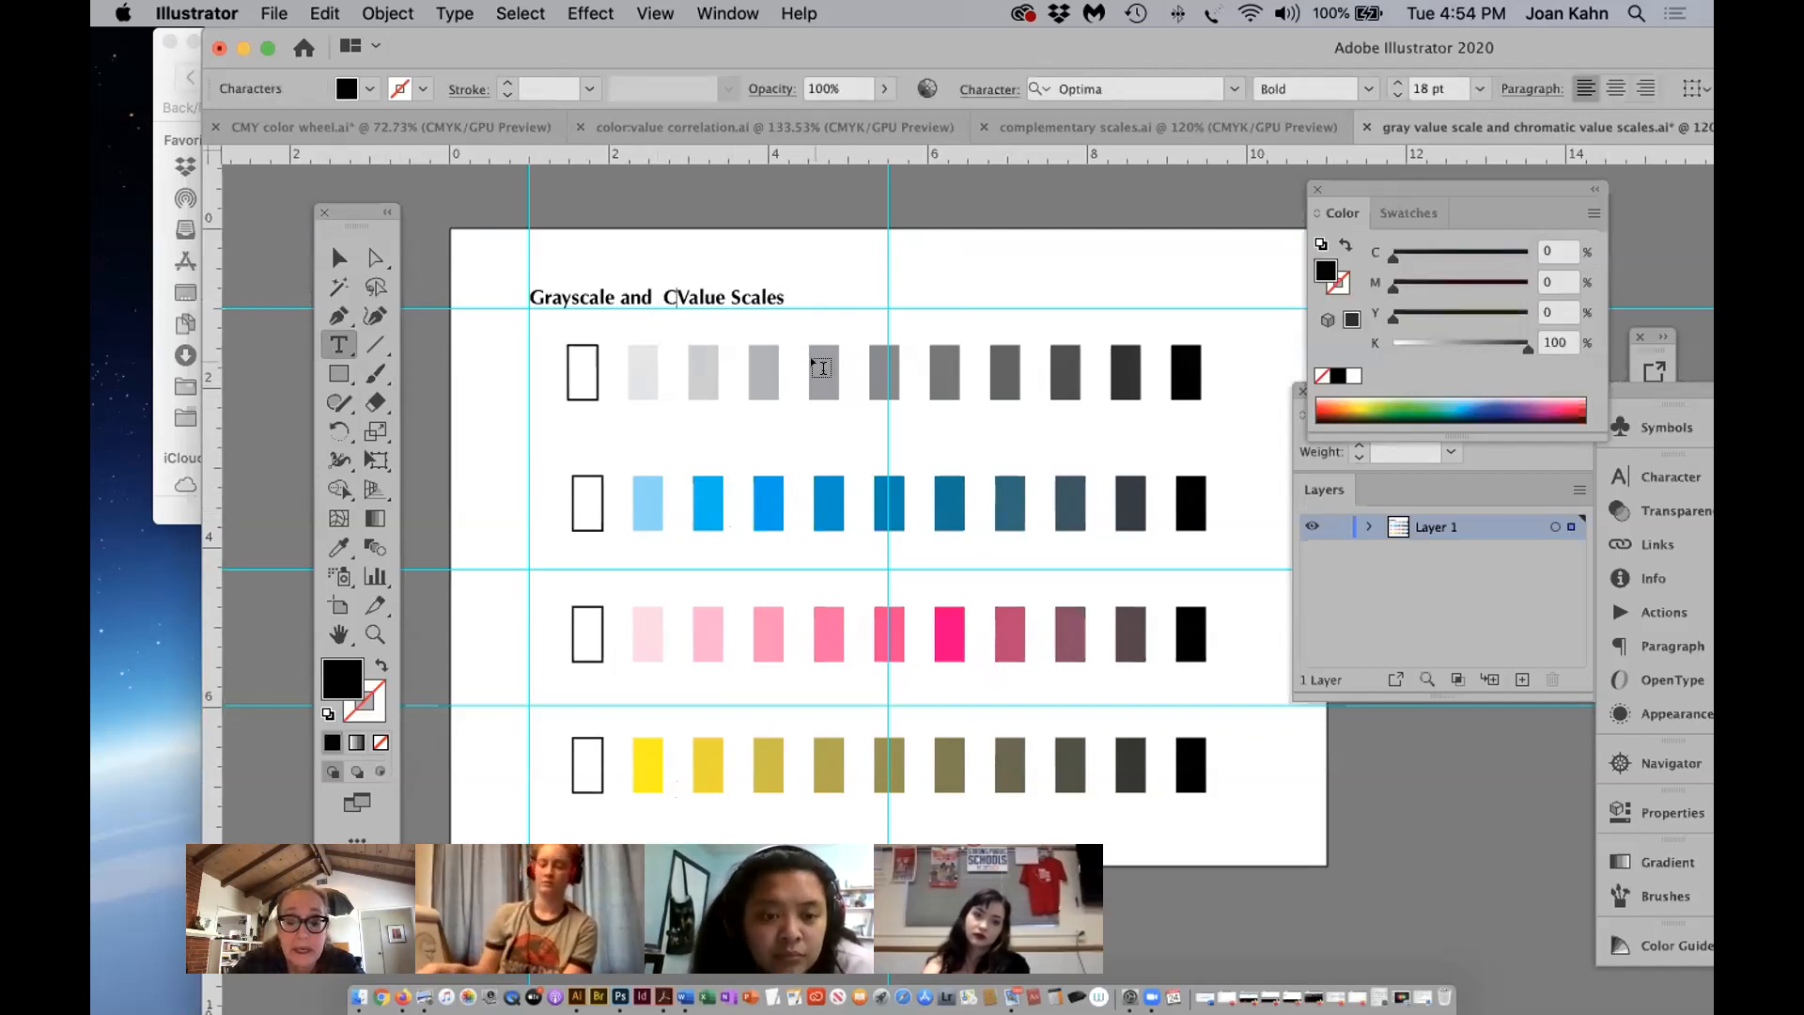
pyautogui.write('atic')
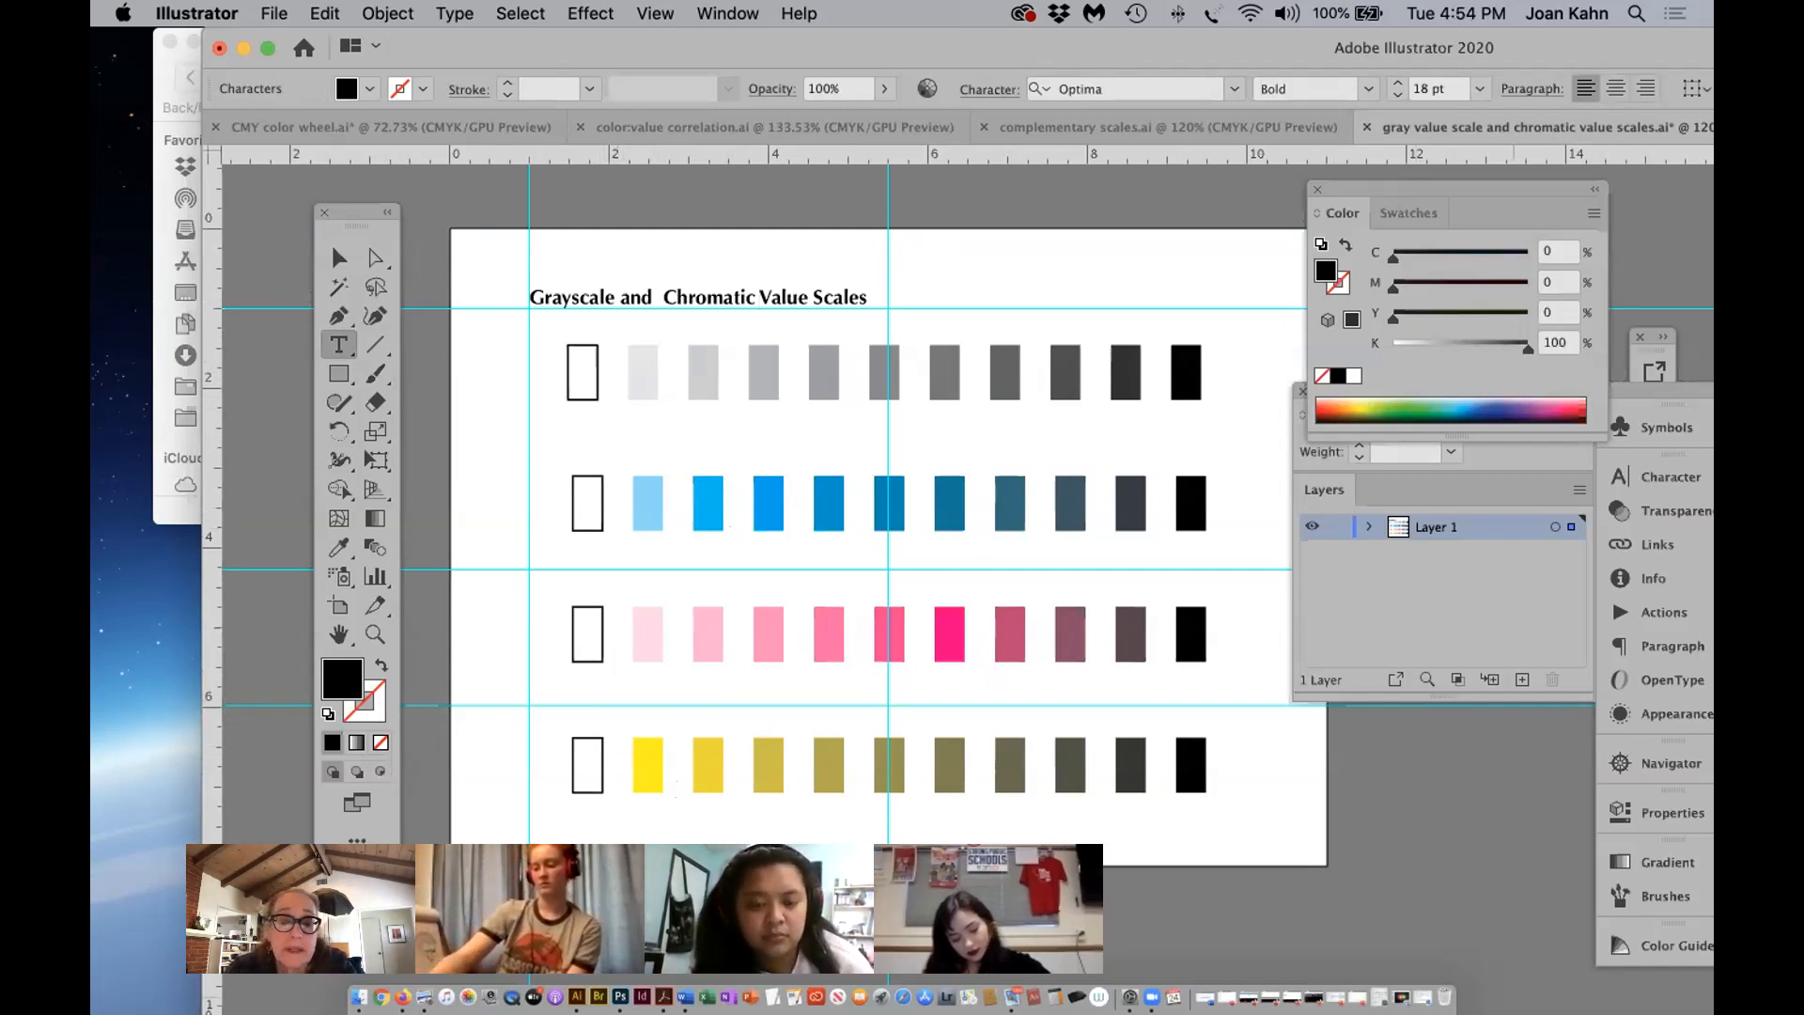
# Minimize the crash report window and return to the value scales document.
pyautogui.scroll(-1, 1521, 798)
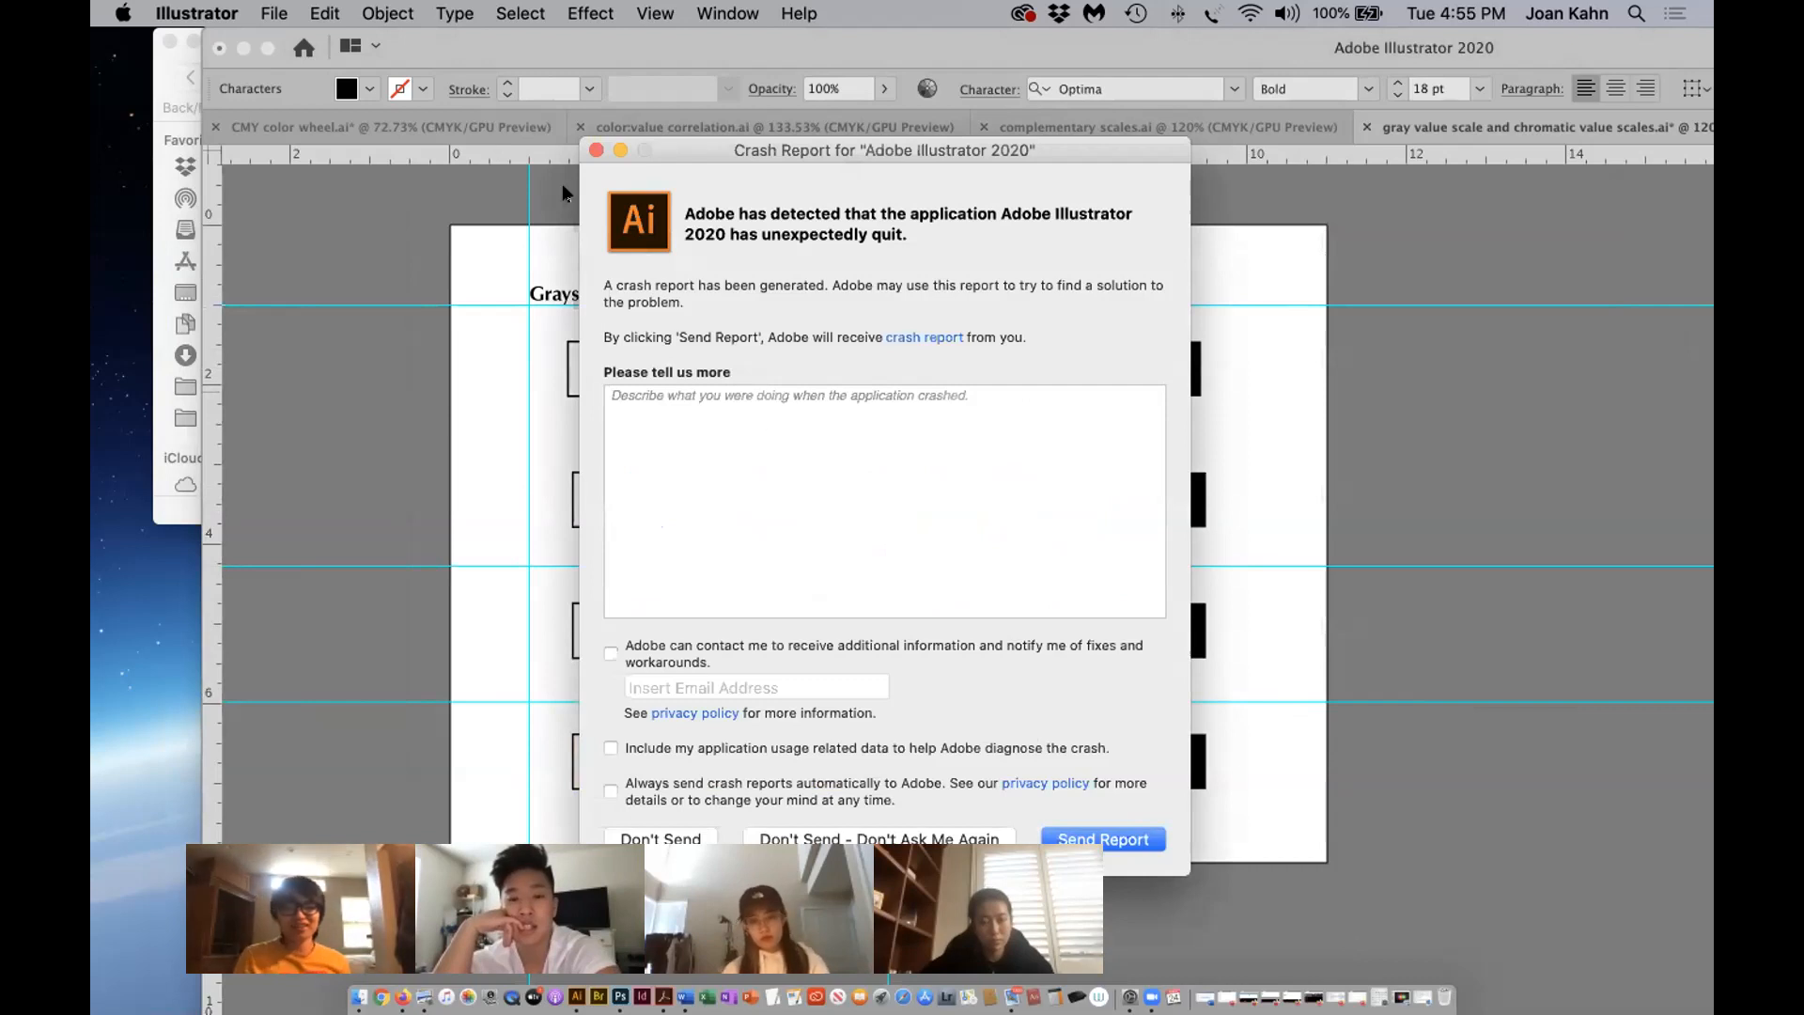
pyautogui.click(621, 151)
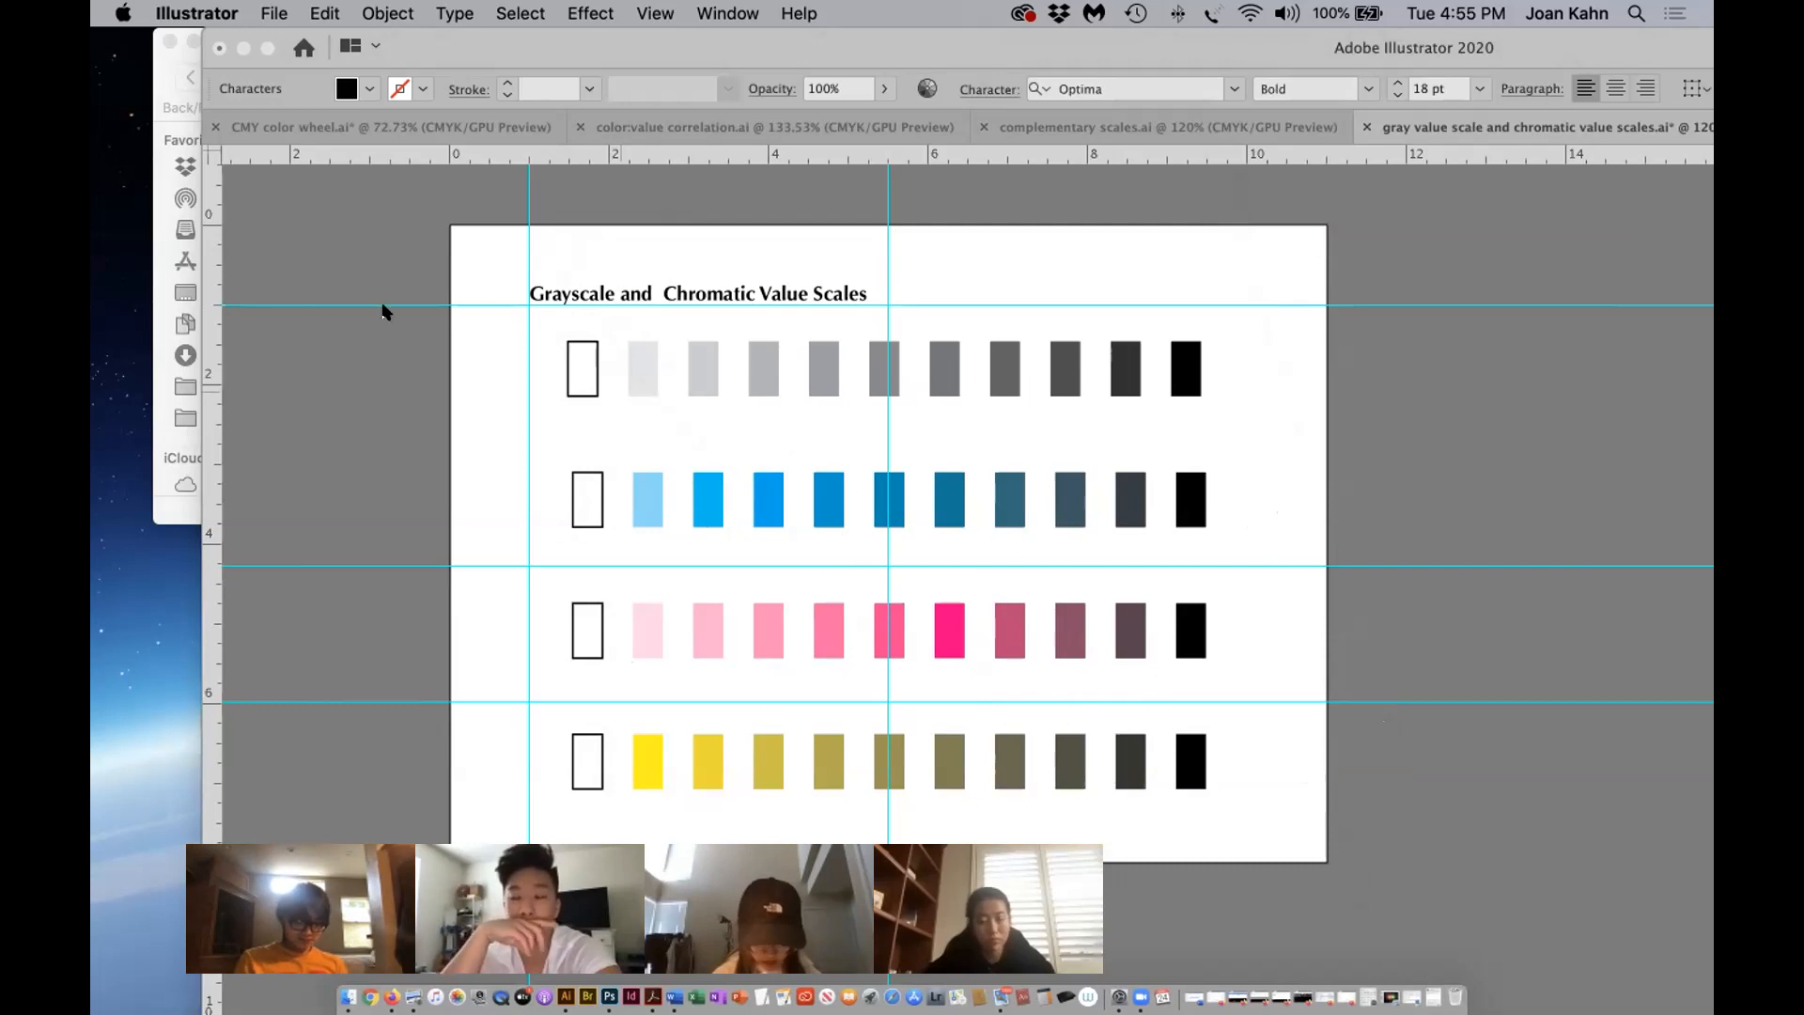
pyautogui.click(483, 334)
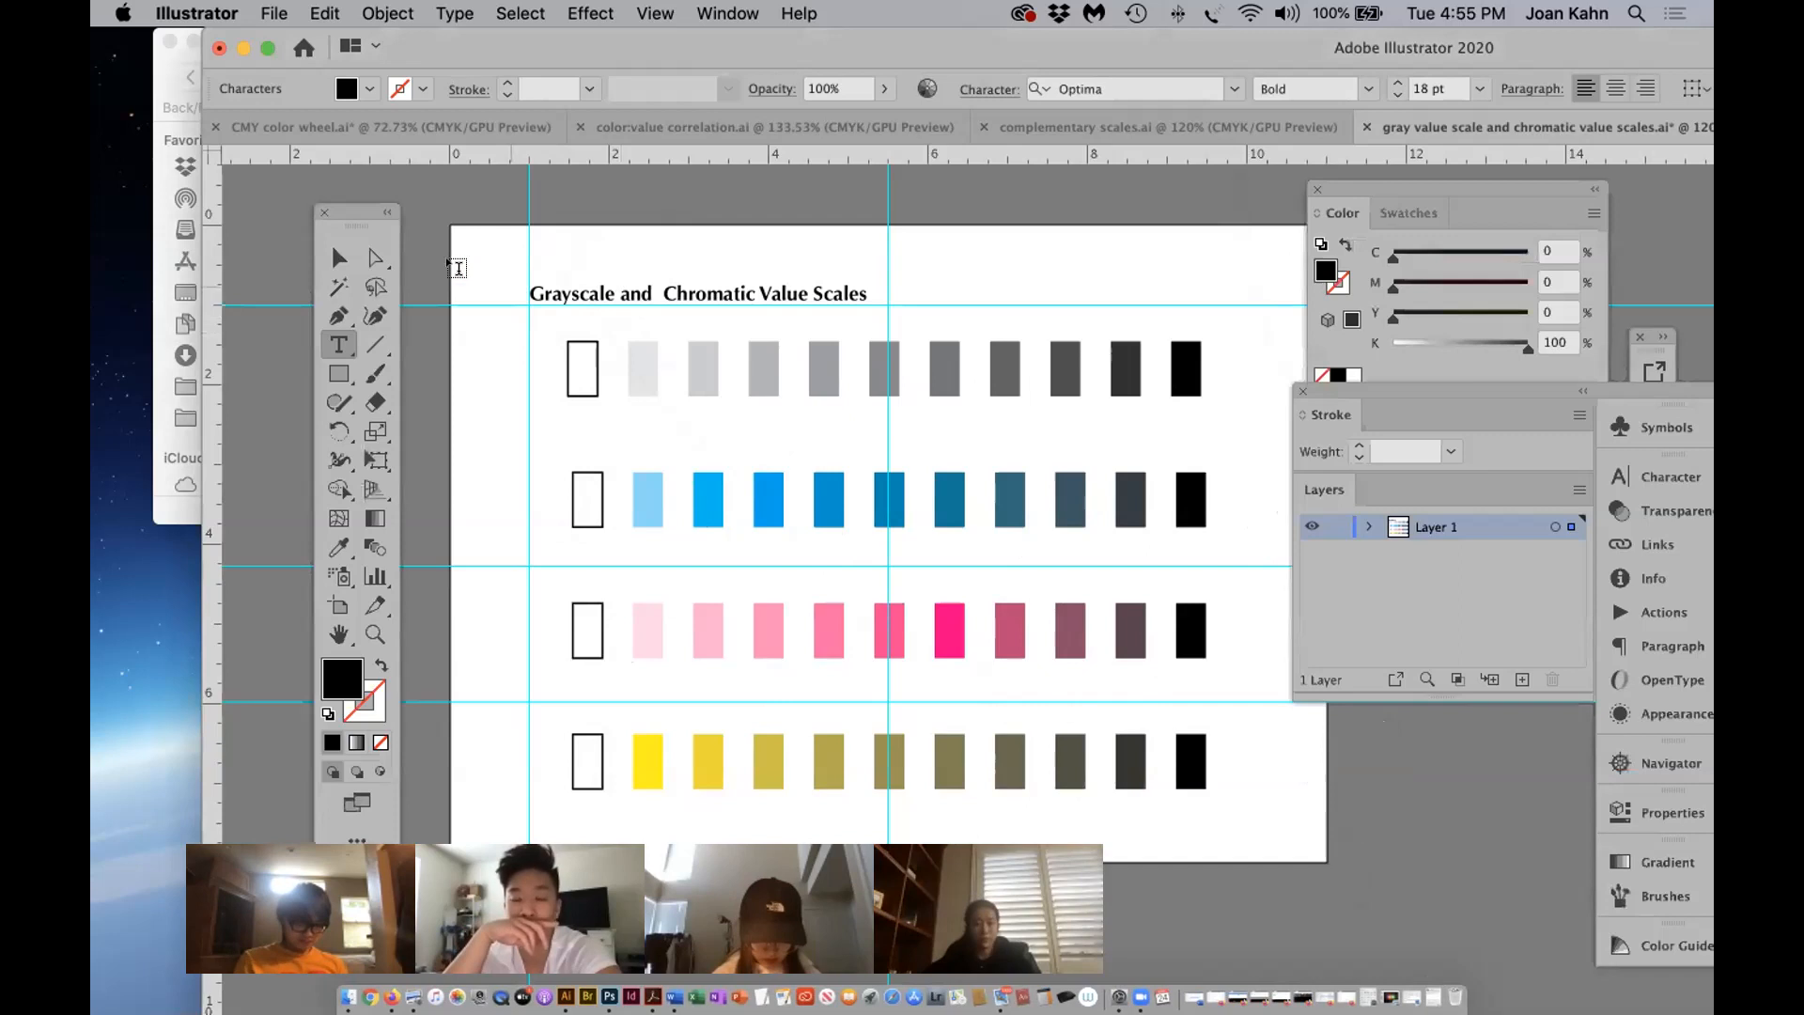
# Convert the title and all four value scales to grayscale as a value check, undo the conversion and deselect everything.
pyautogui.click(340, 256)
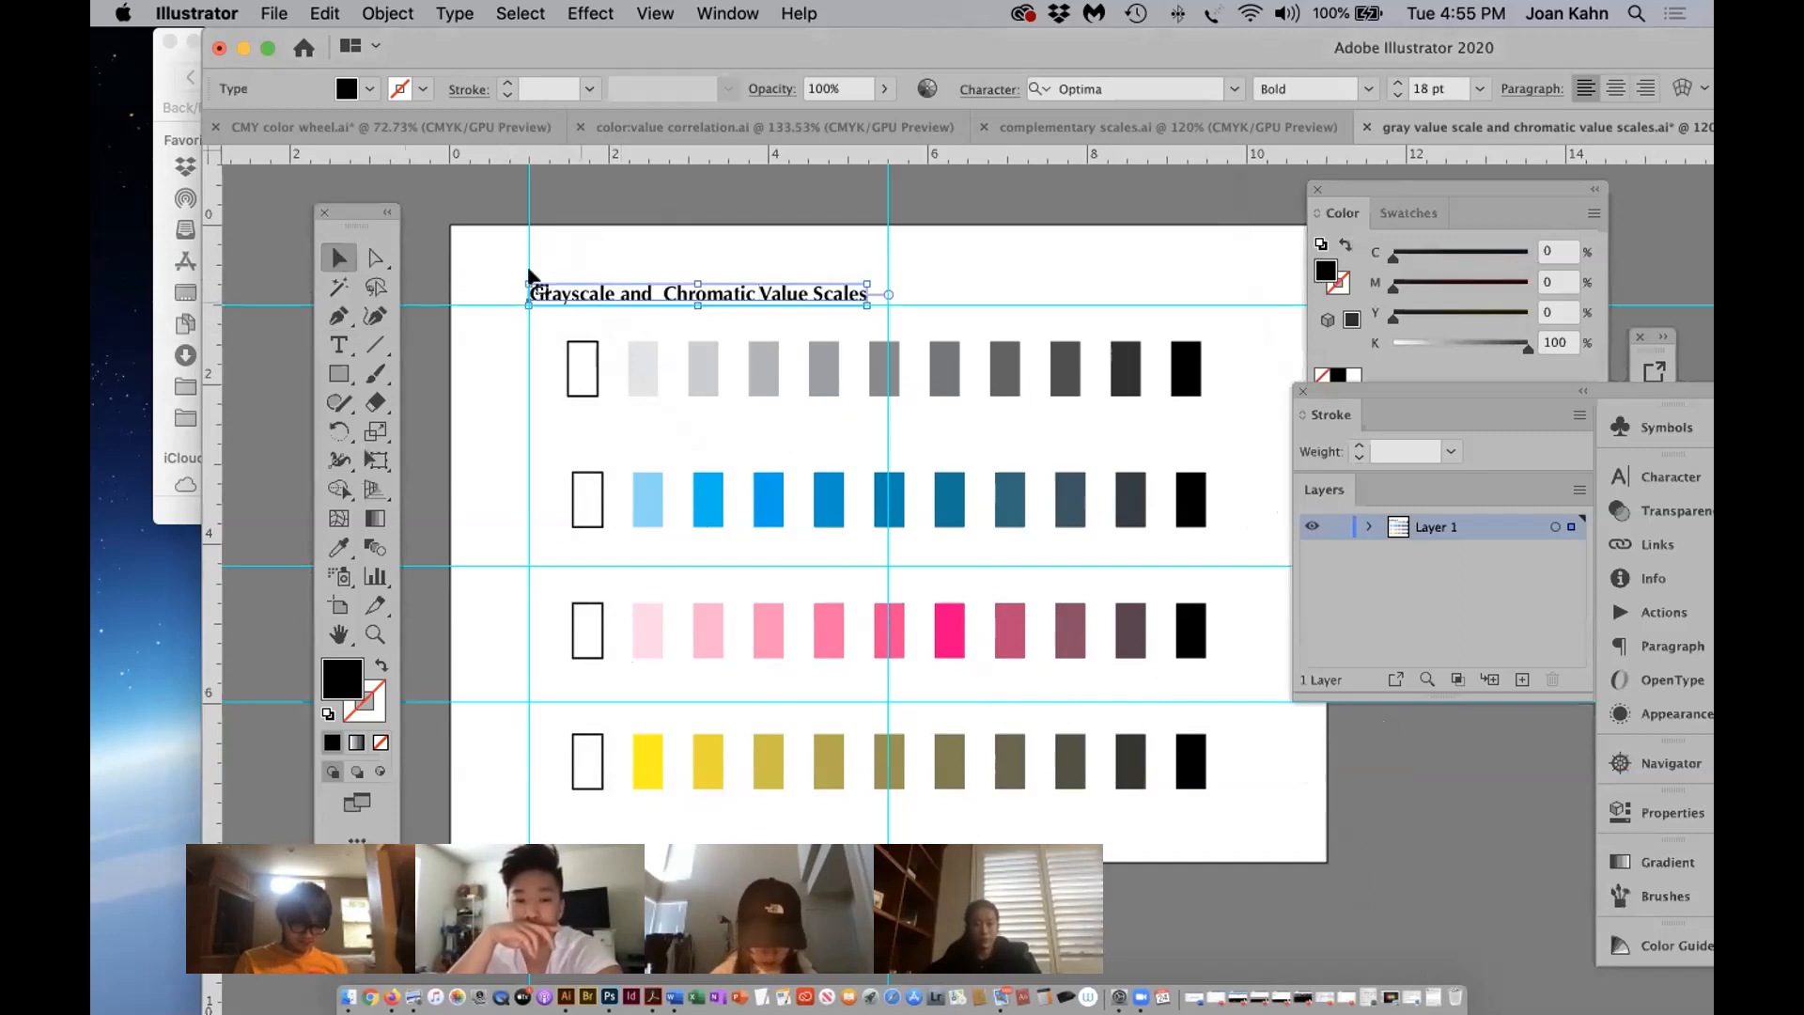
pyautogui.moveTo(485, 259); pyautogui.dragTo(1252, 817)
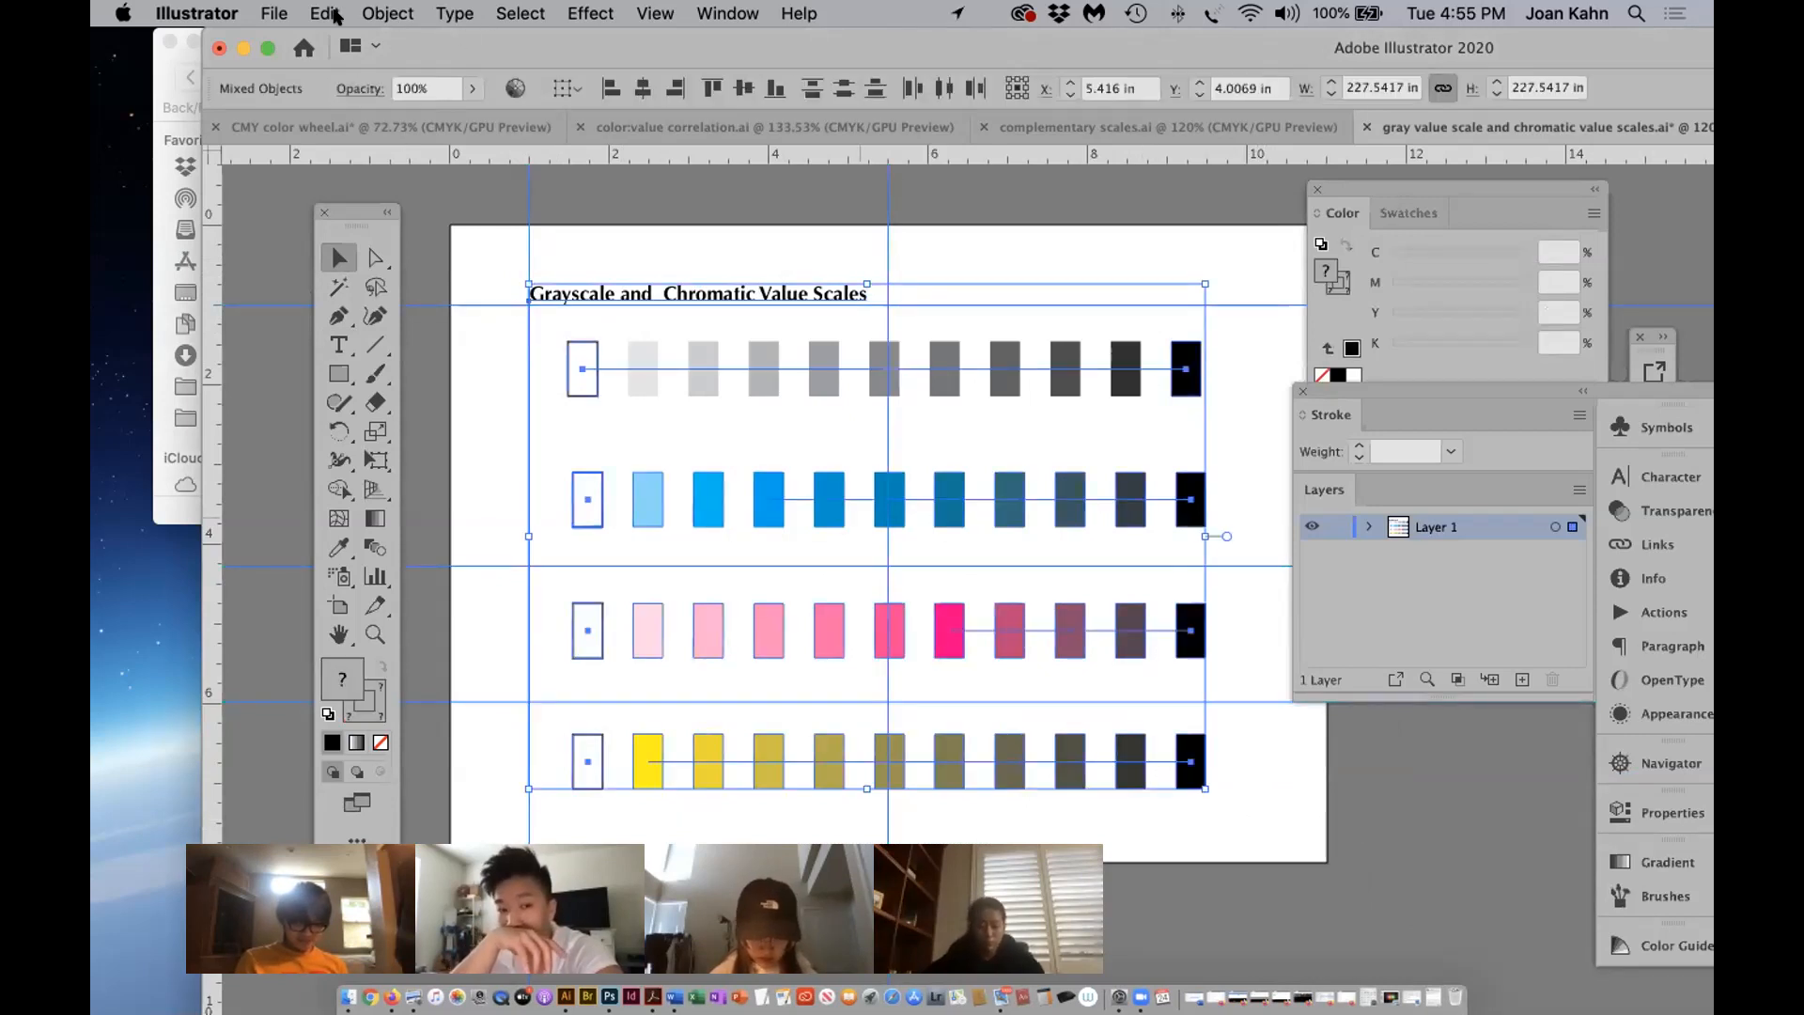
pyautogui.click(325, 14)
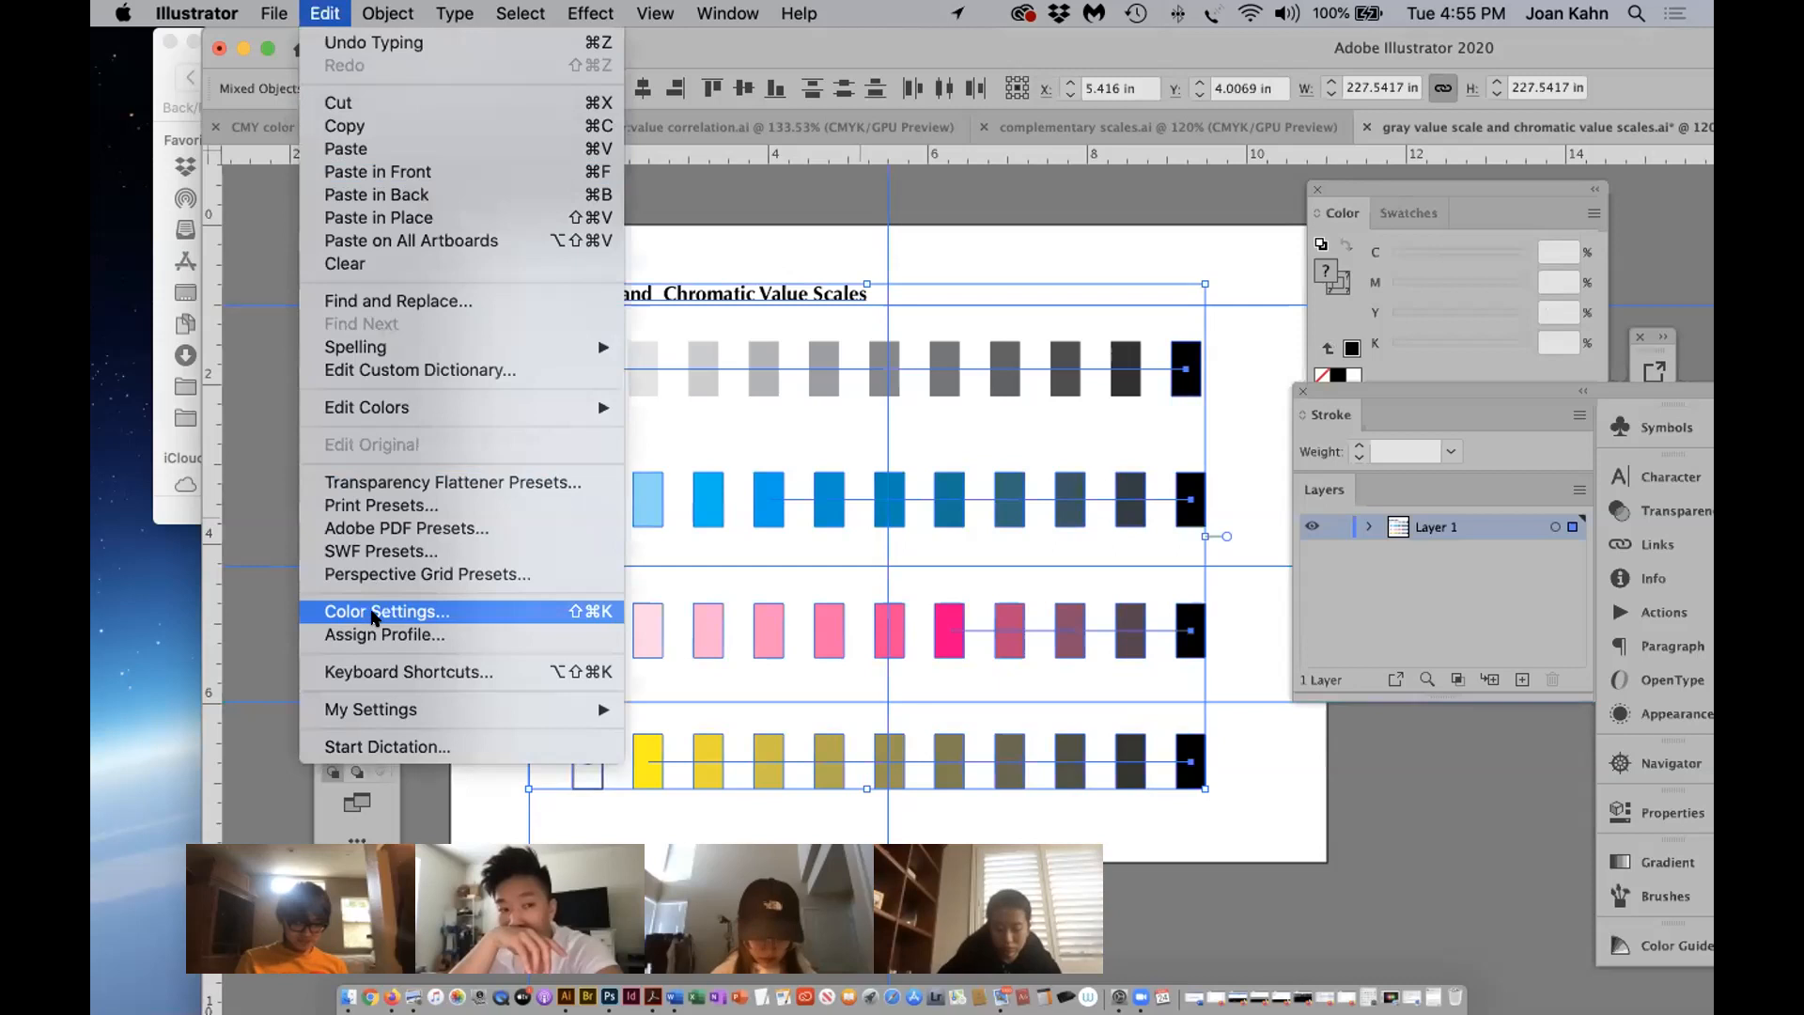
pyautogui.moveTo(374, 411)
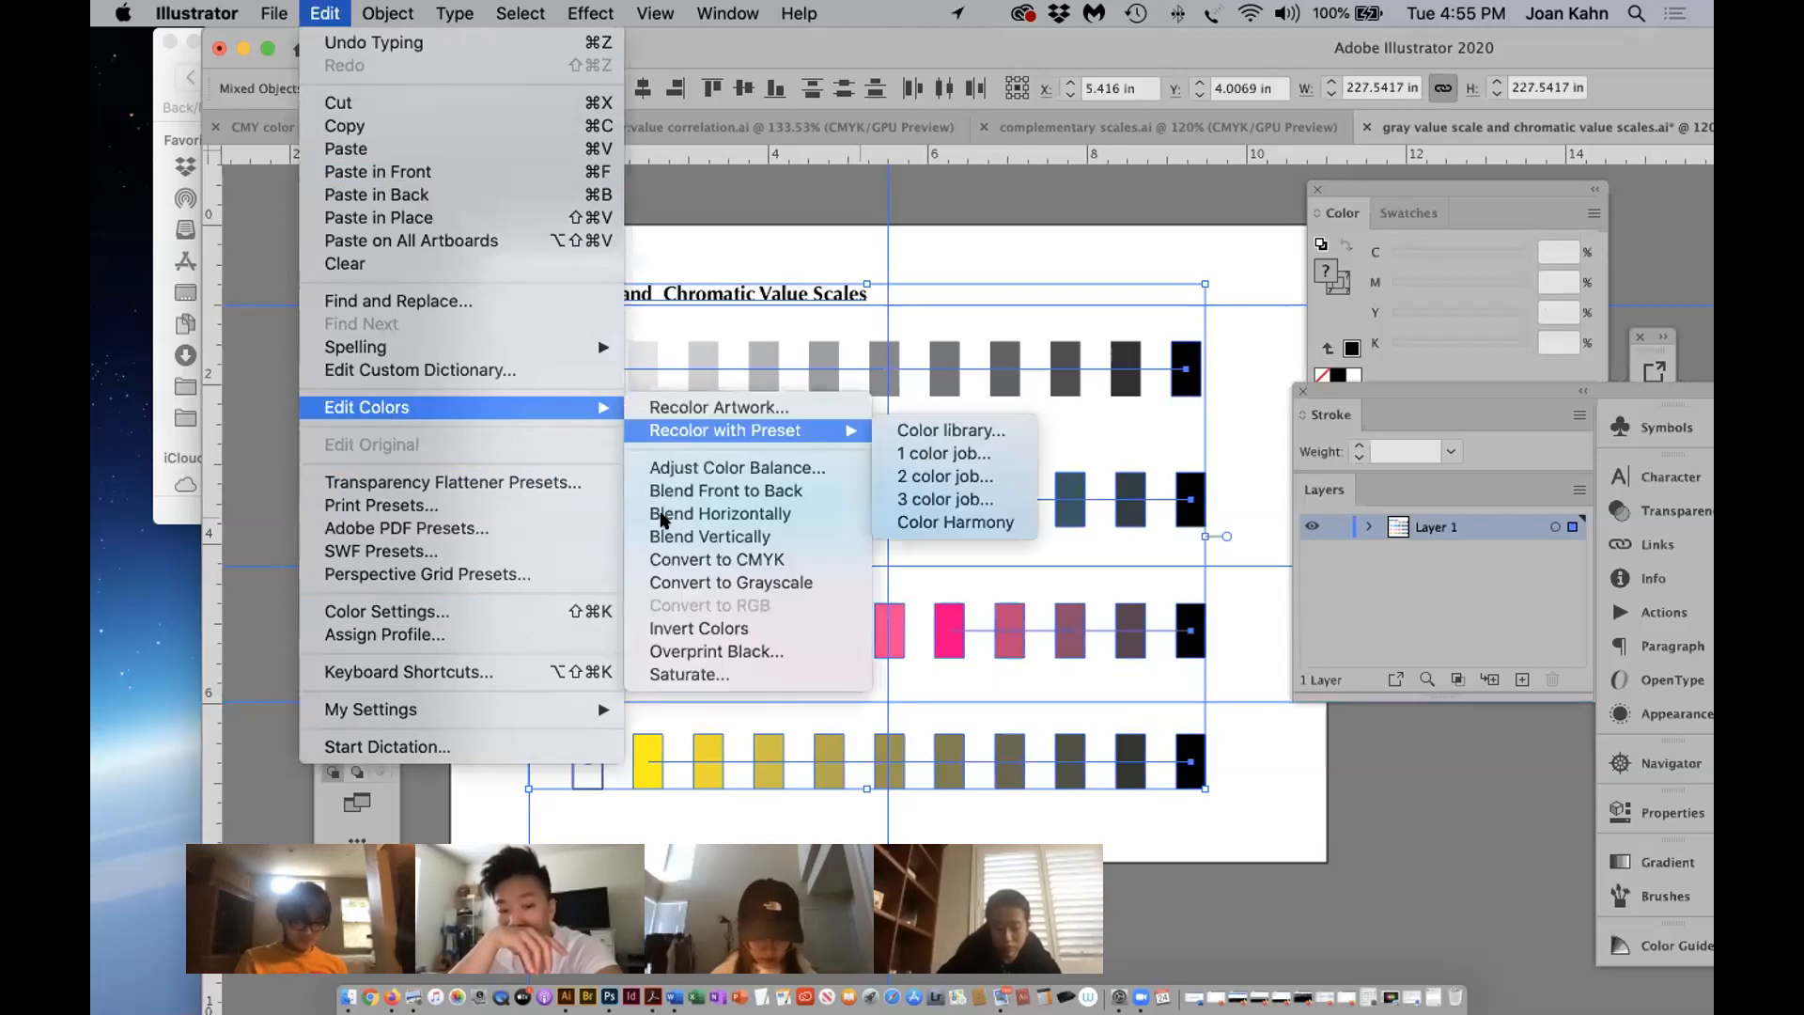
pyautogui.click(660, 582)
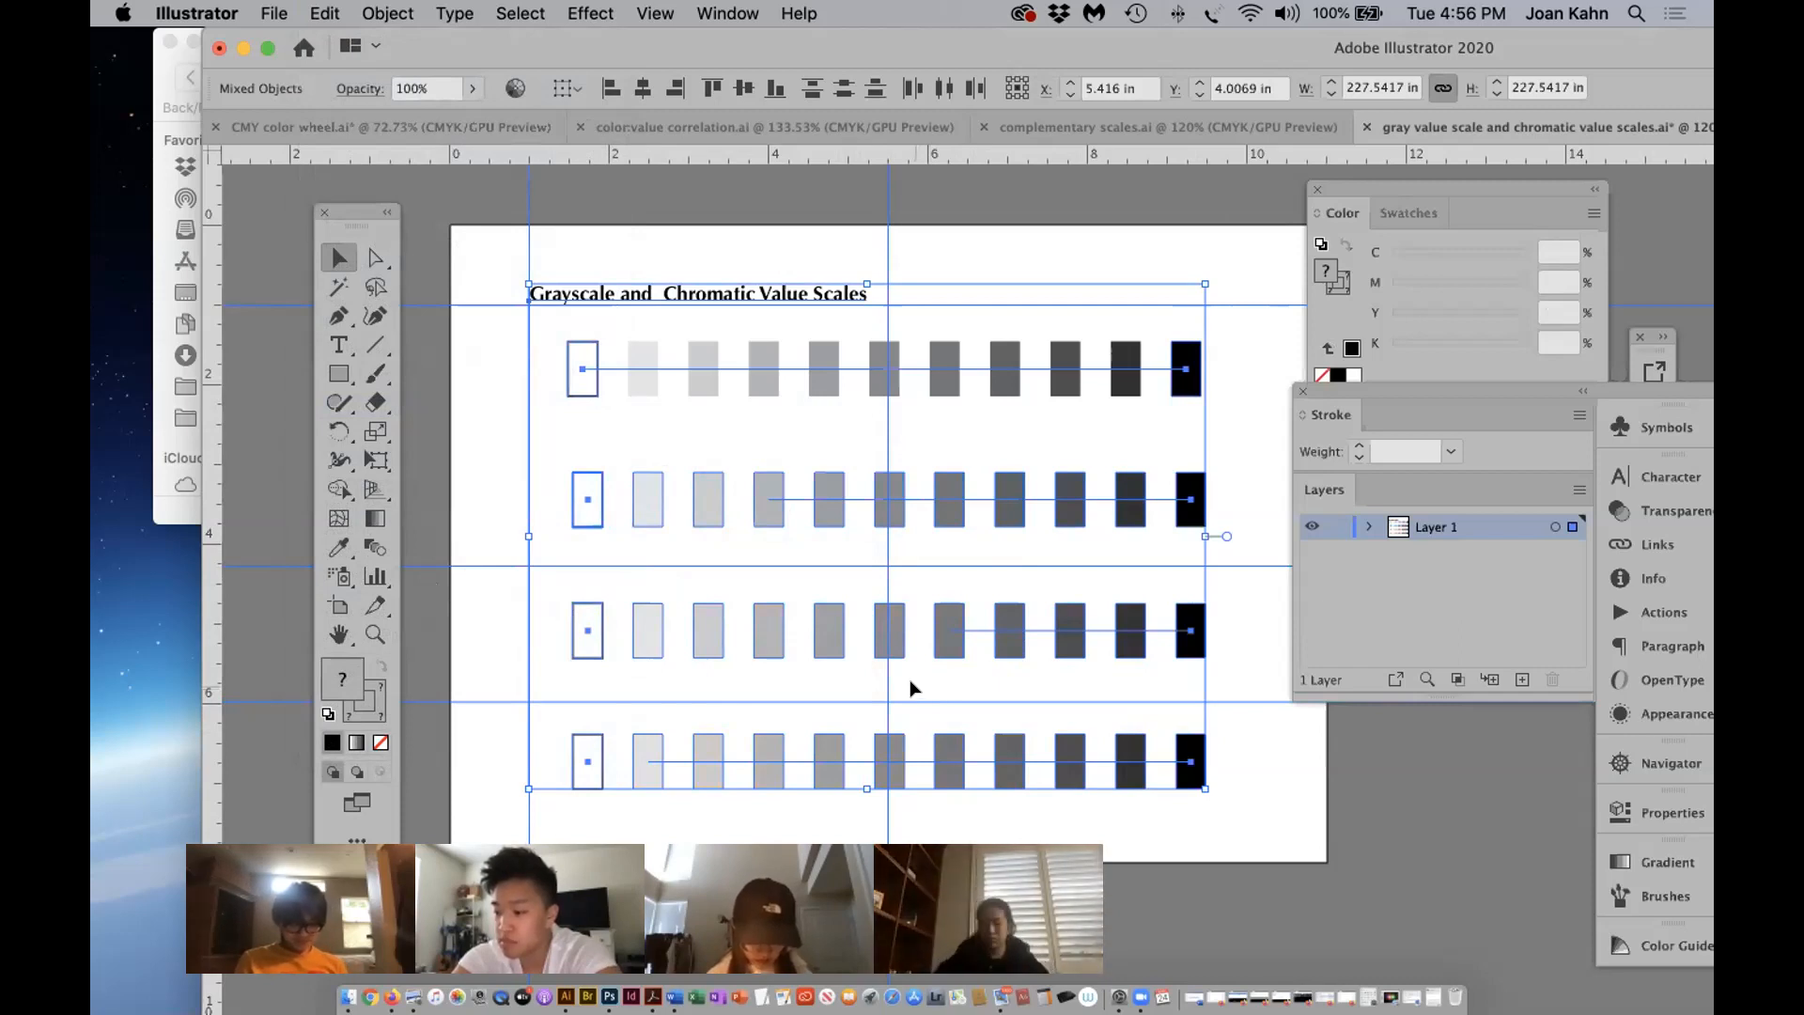
pyautogui.press('super+z')
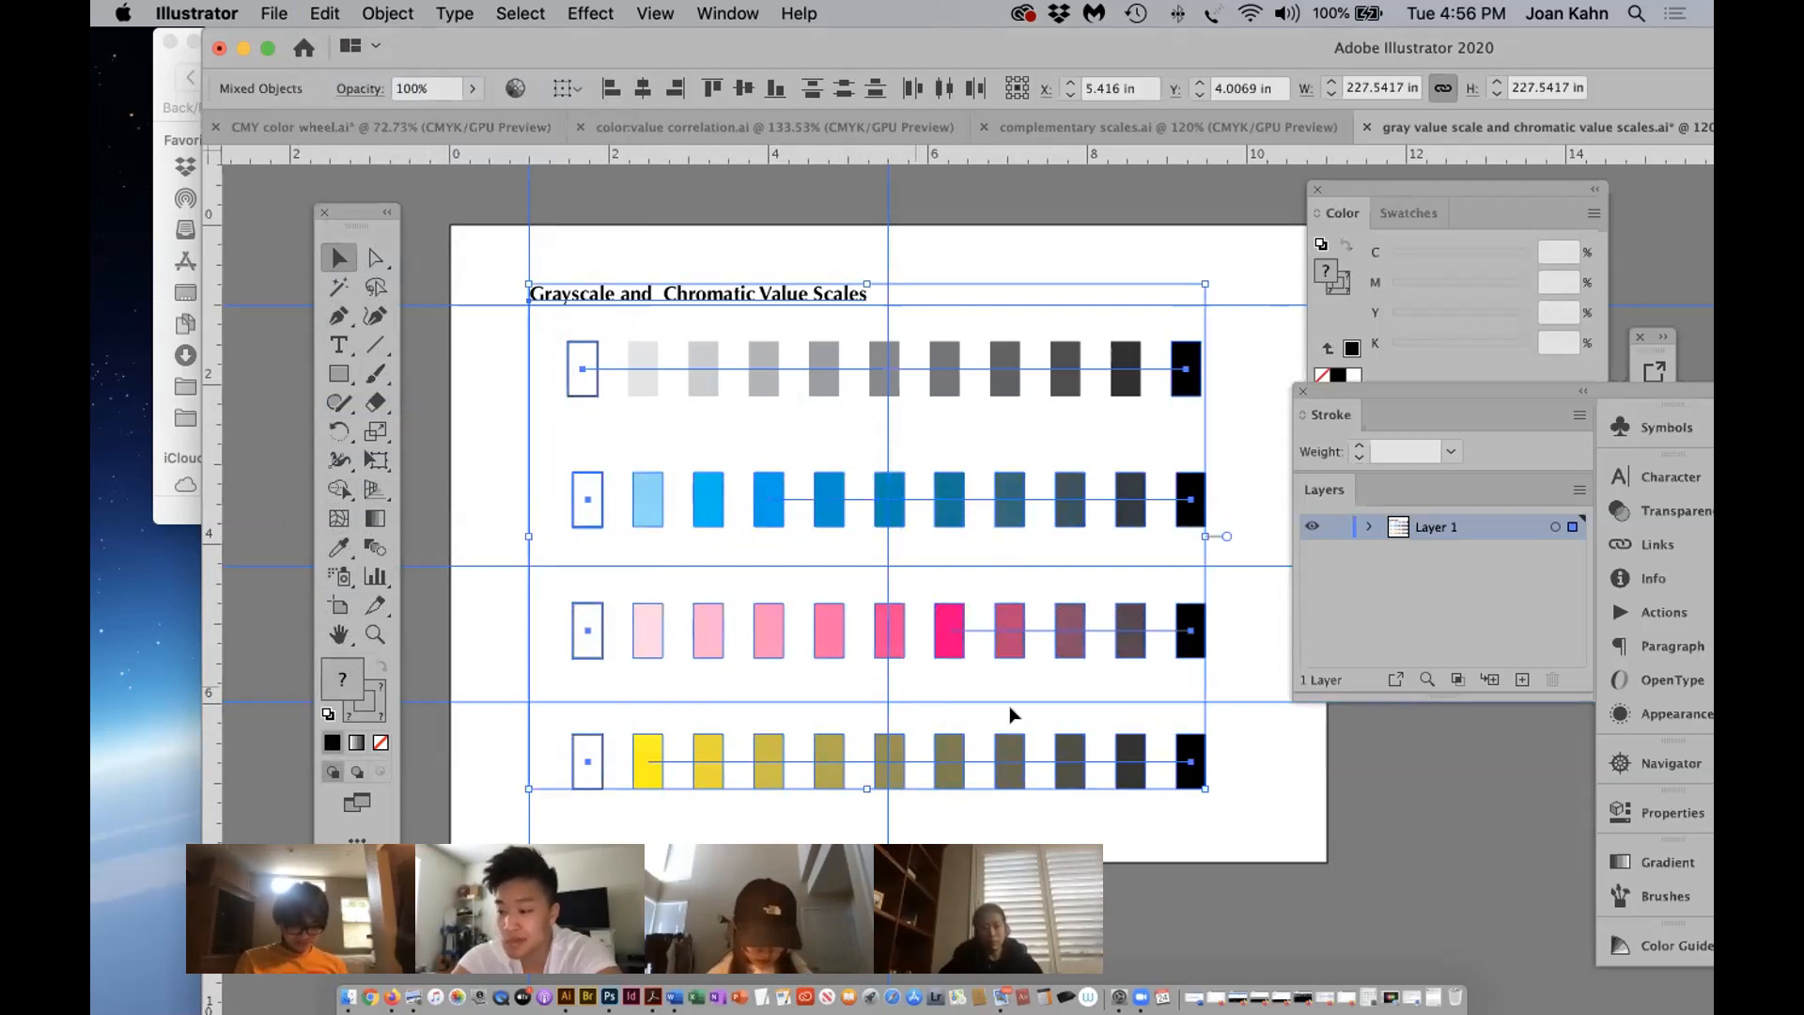
pyautogui.click(1241, 671)
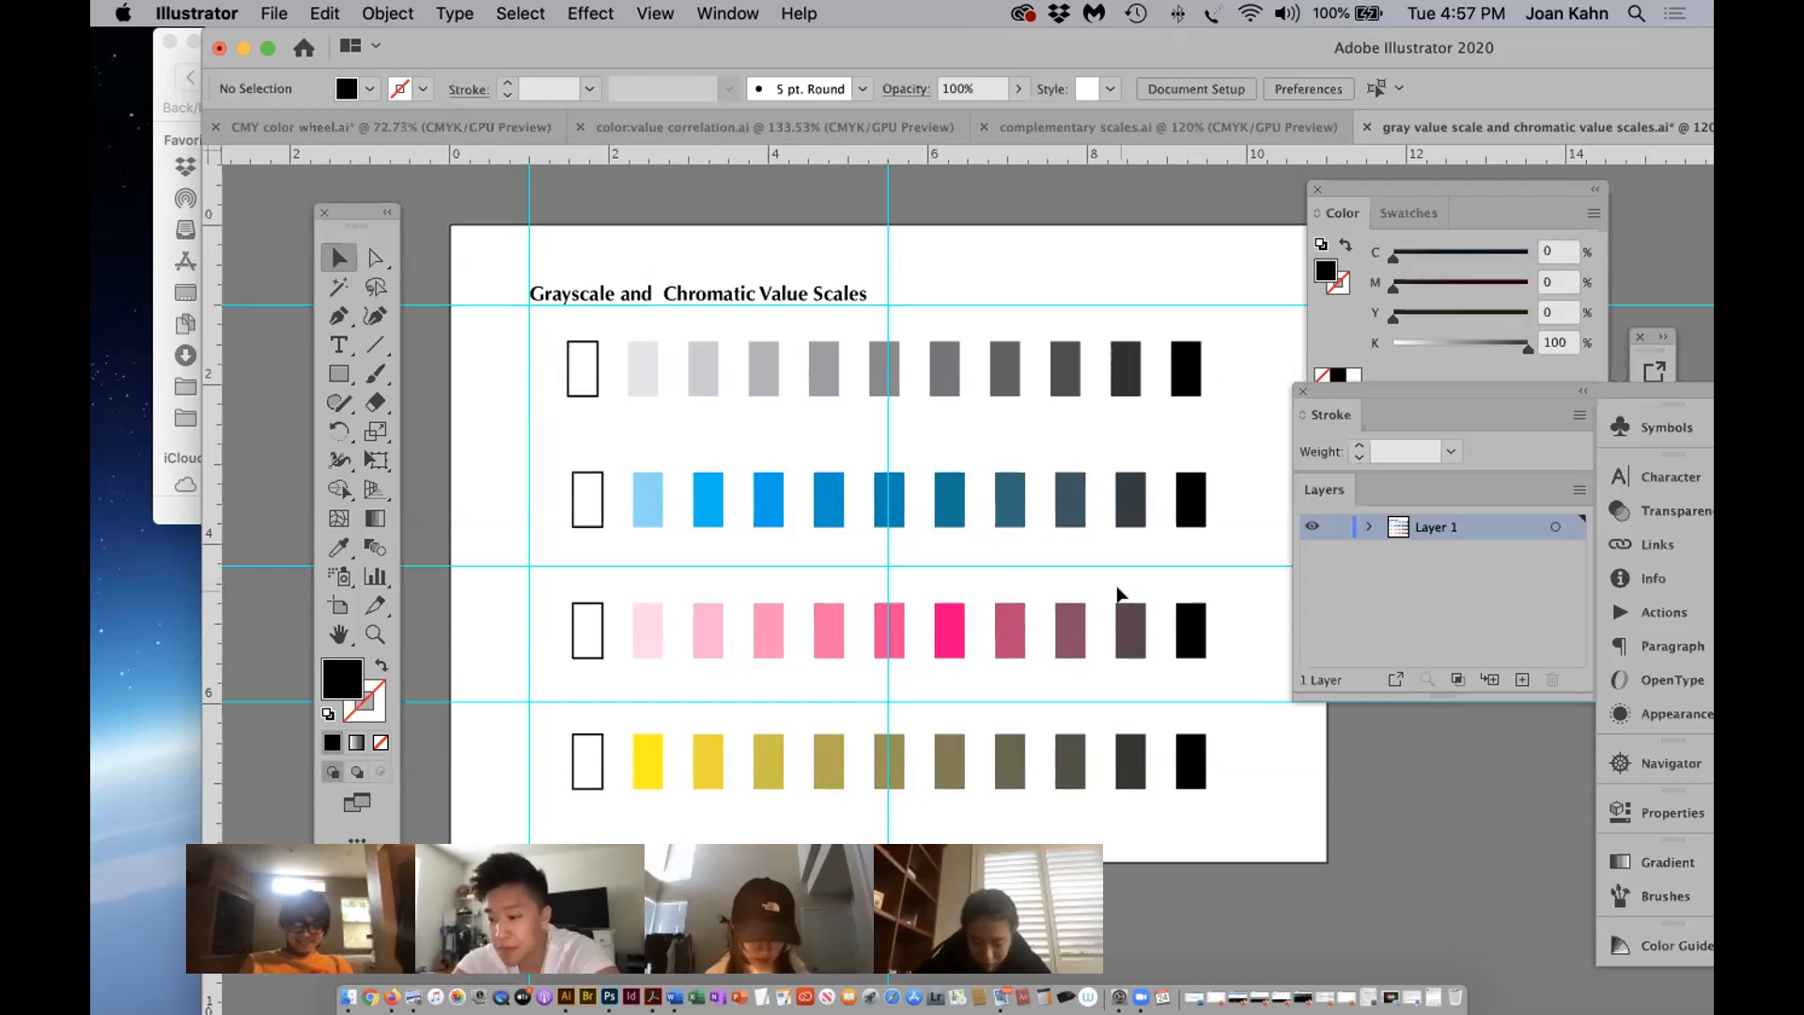
# Switch to the complementary scales document and move the Color, Stroke and Layers panels away from the artwork.
pyautogui.click(1176, 129)
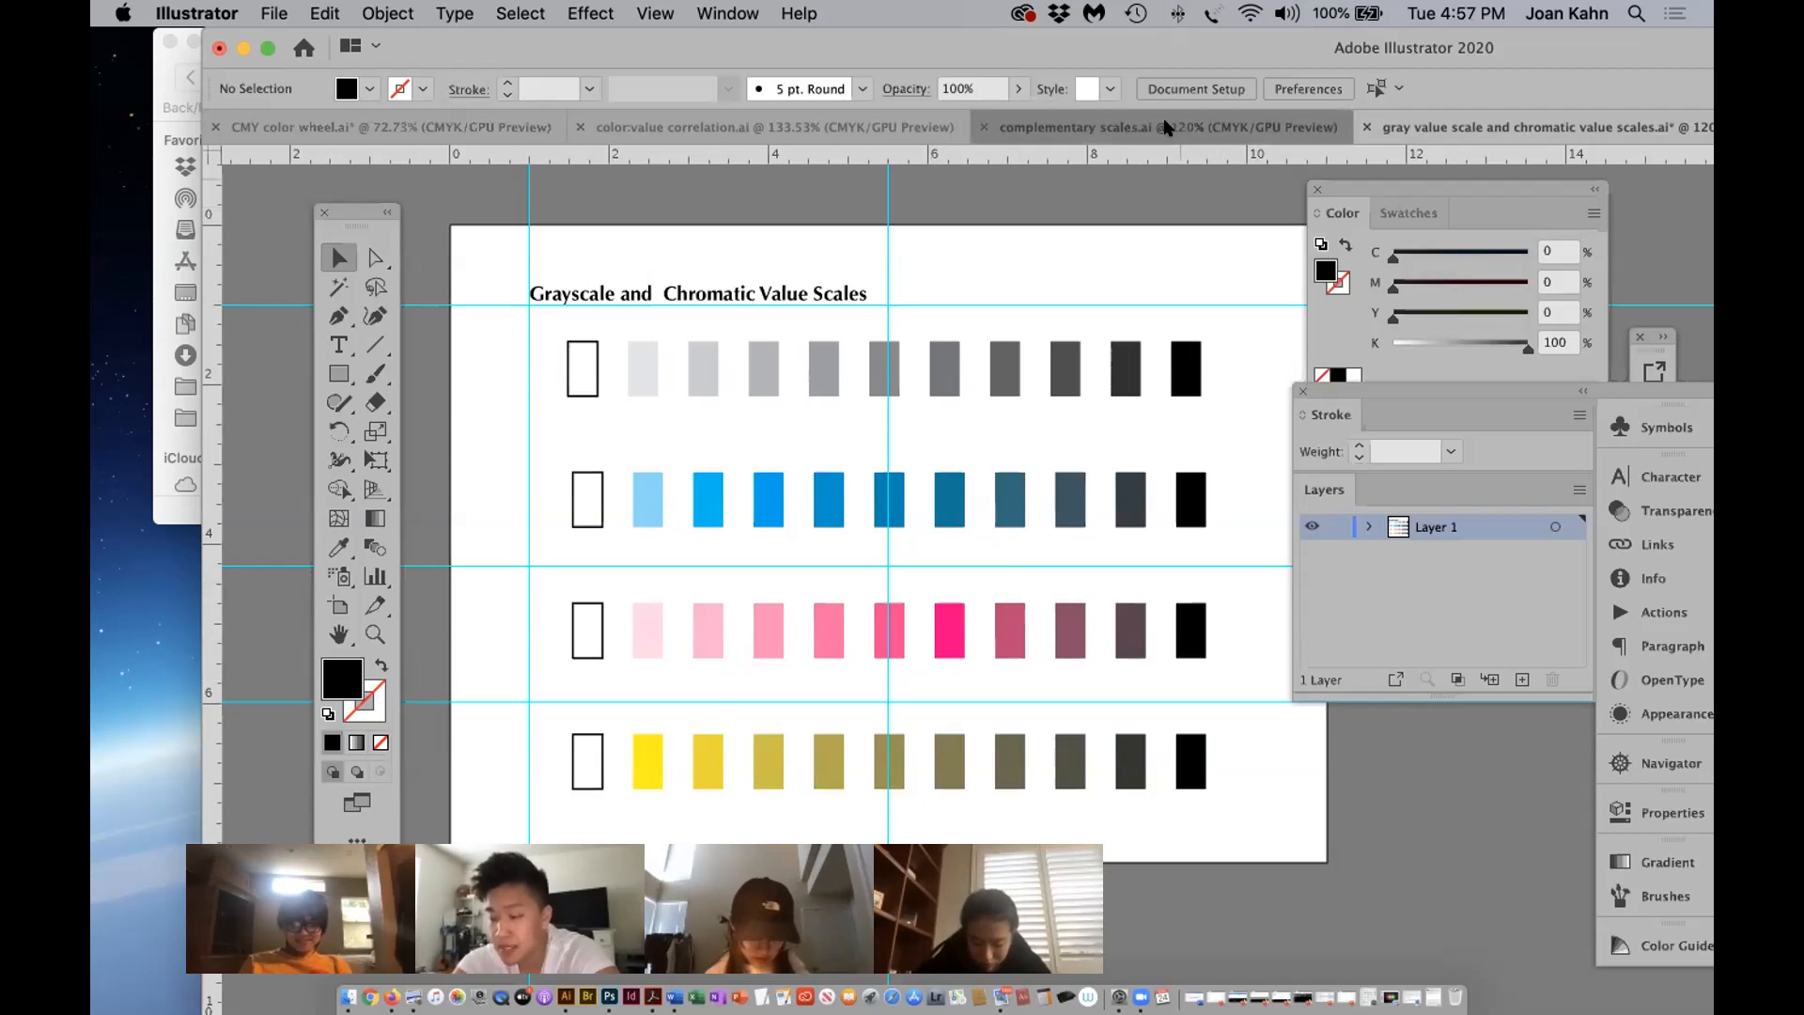
pyautogui.moveTo(1328, 187)
pyautogui.mouseDown()
pyautogui.moveTo(1435, 195)
pyautogui.moveTo(1397, 182)
pyautogui.mouseUp()
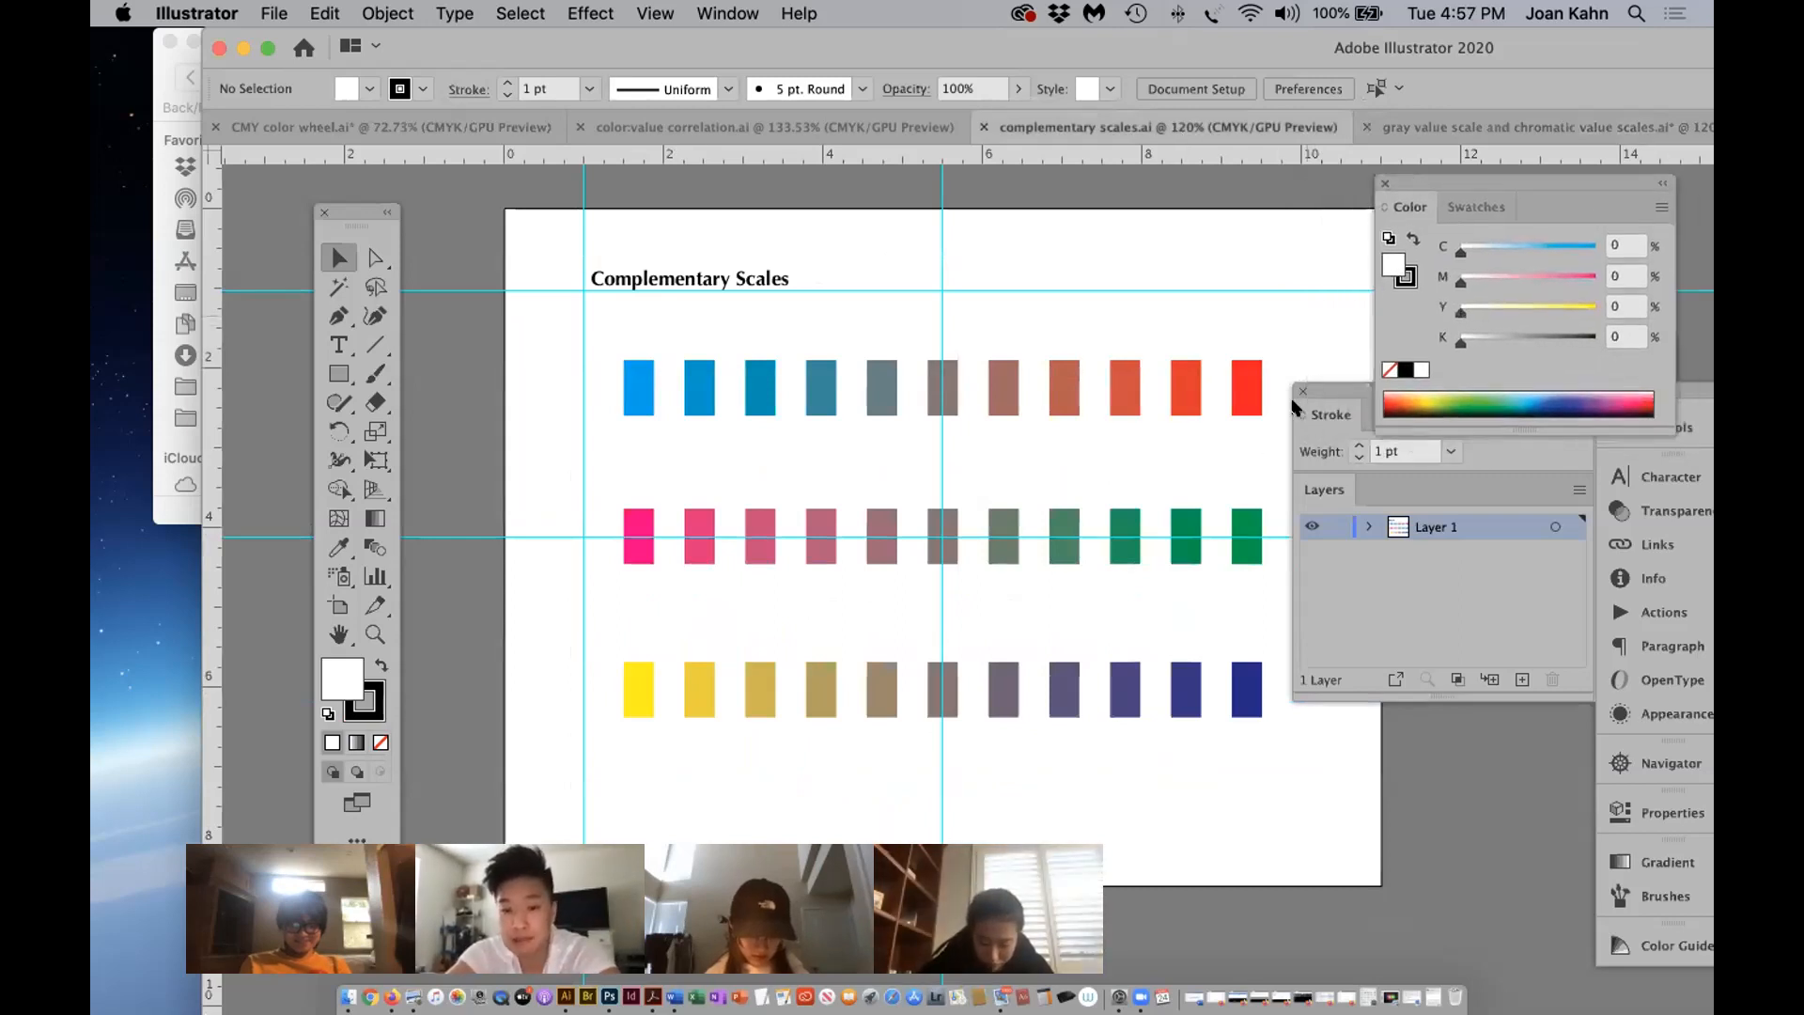
pyautogui.moveTo(1325, 388); pyautogui.dragTo(1428, 421)
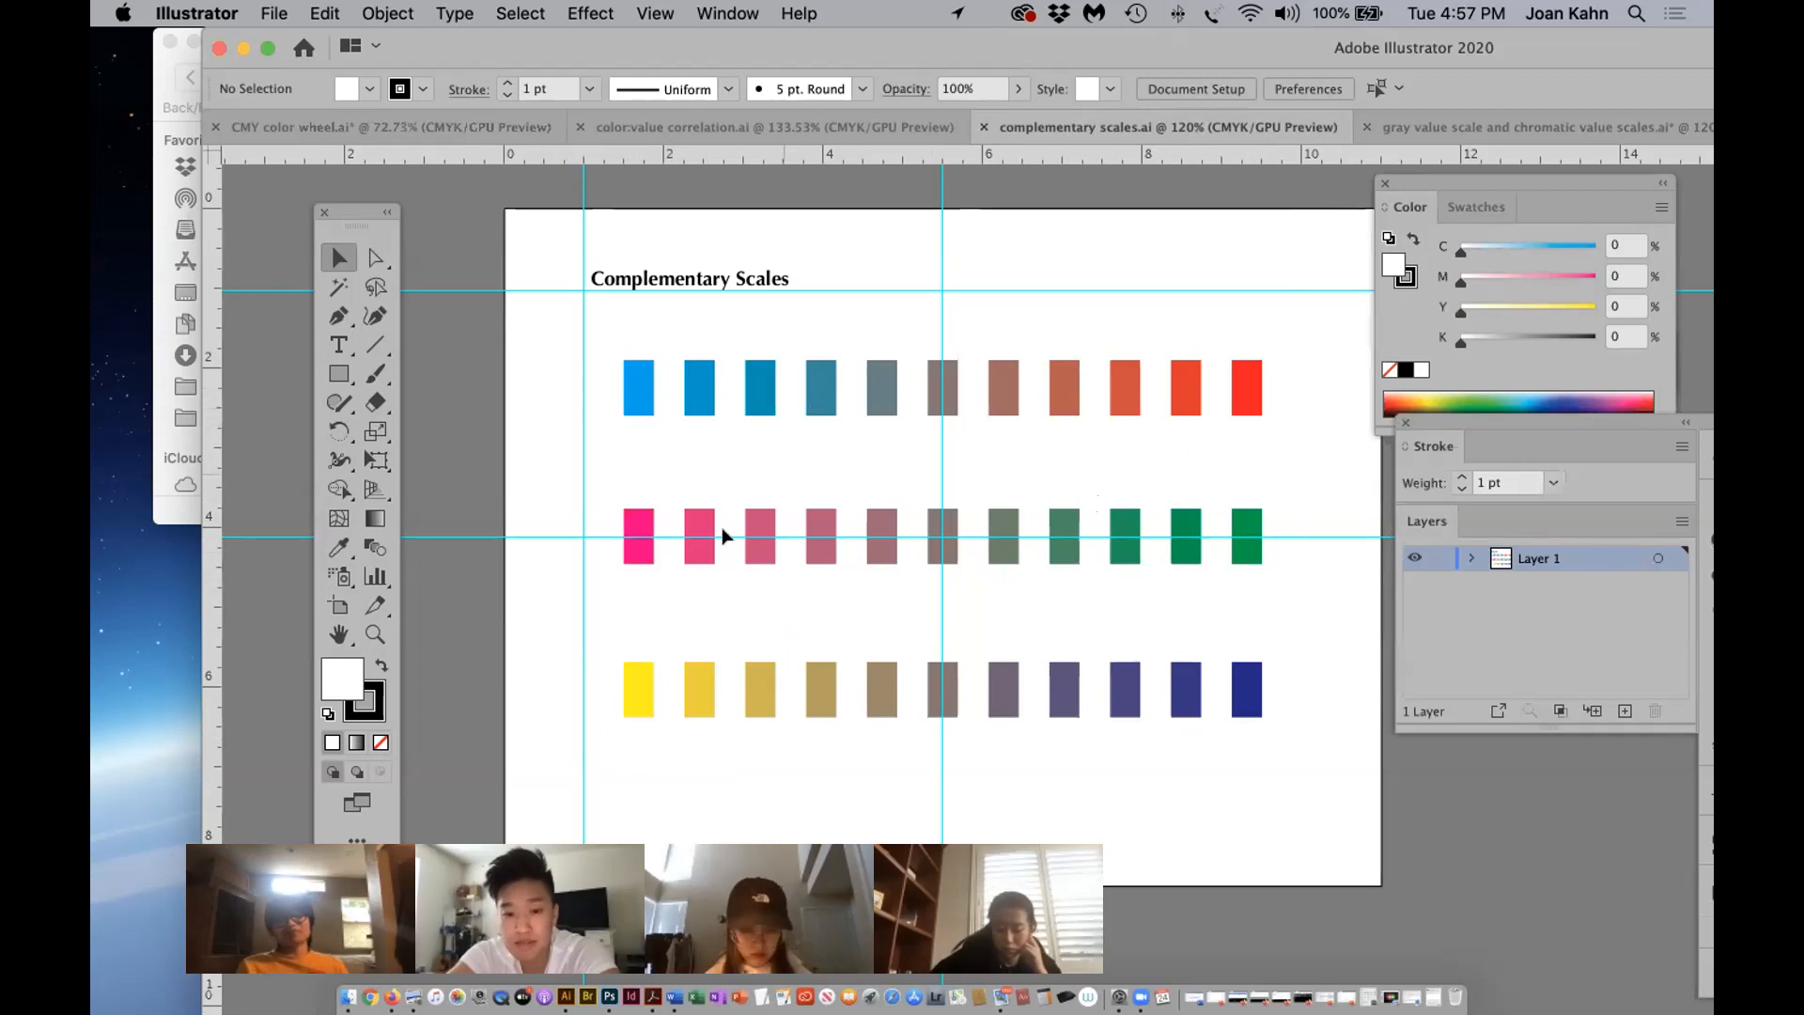
# Hide the guides in the complementary scales document.
pyautogui.click(656, 14)
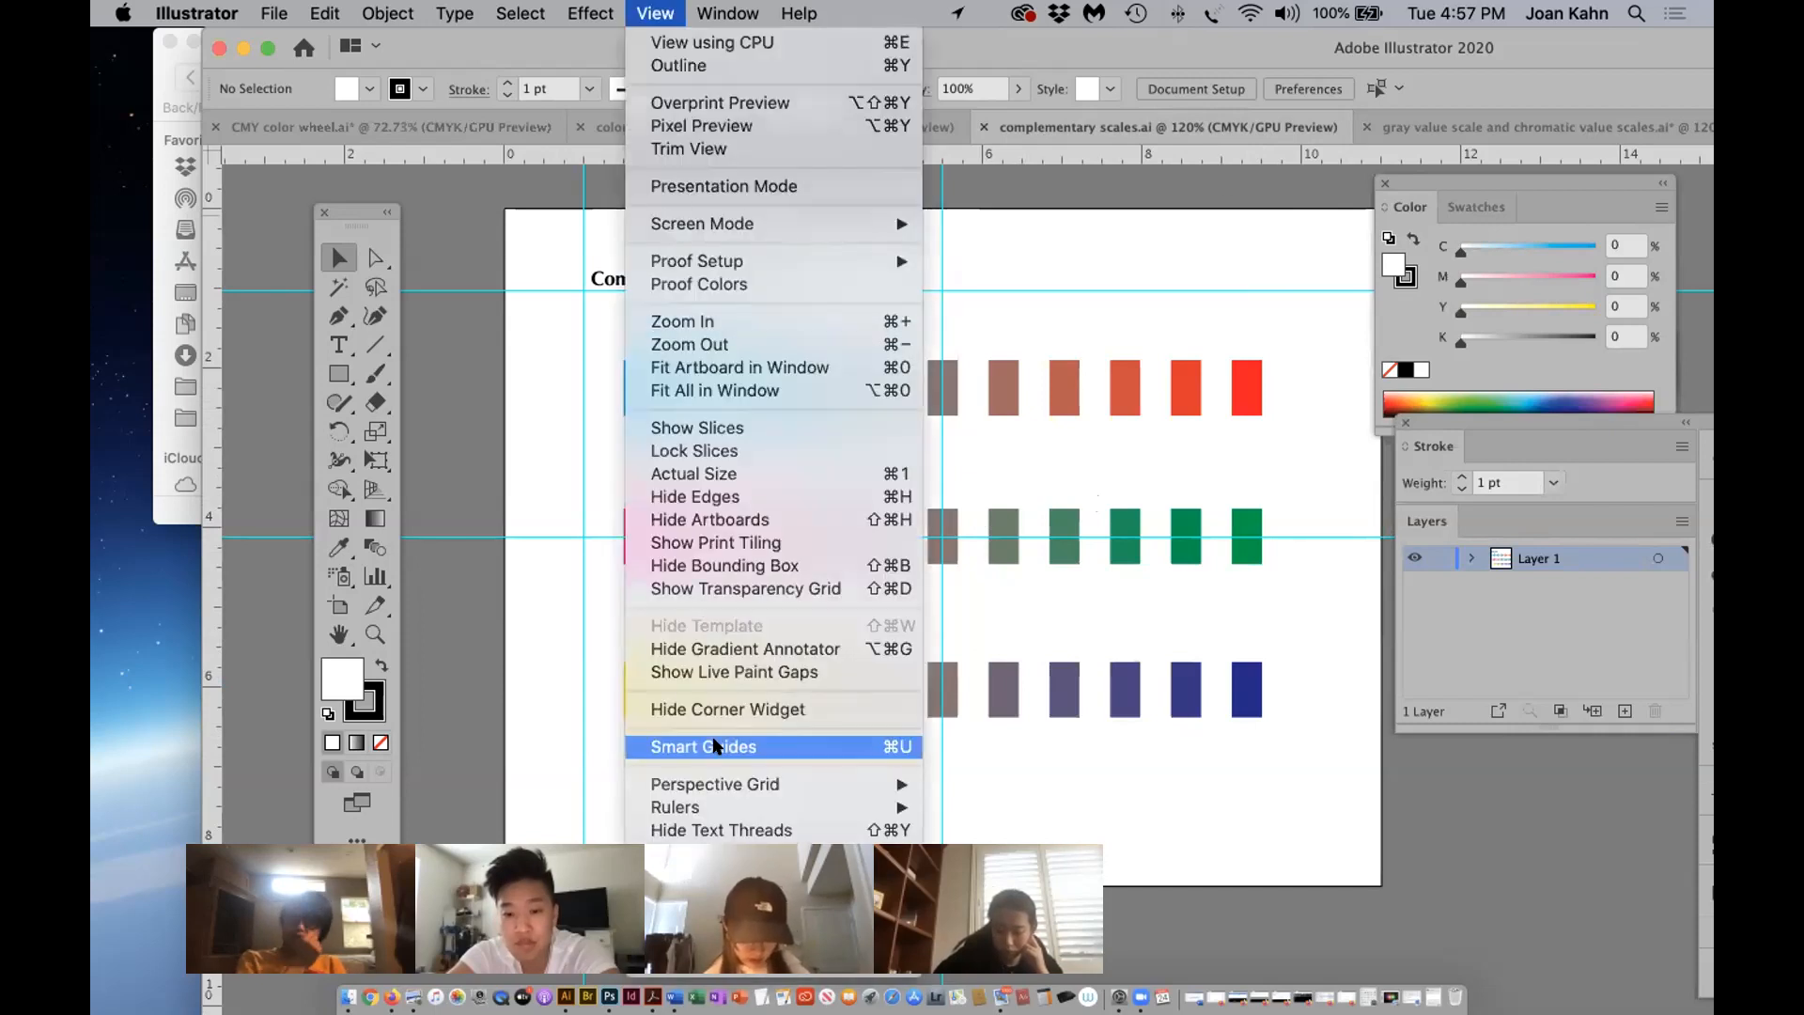
pyautogui.moveTo(714, 867)
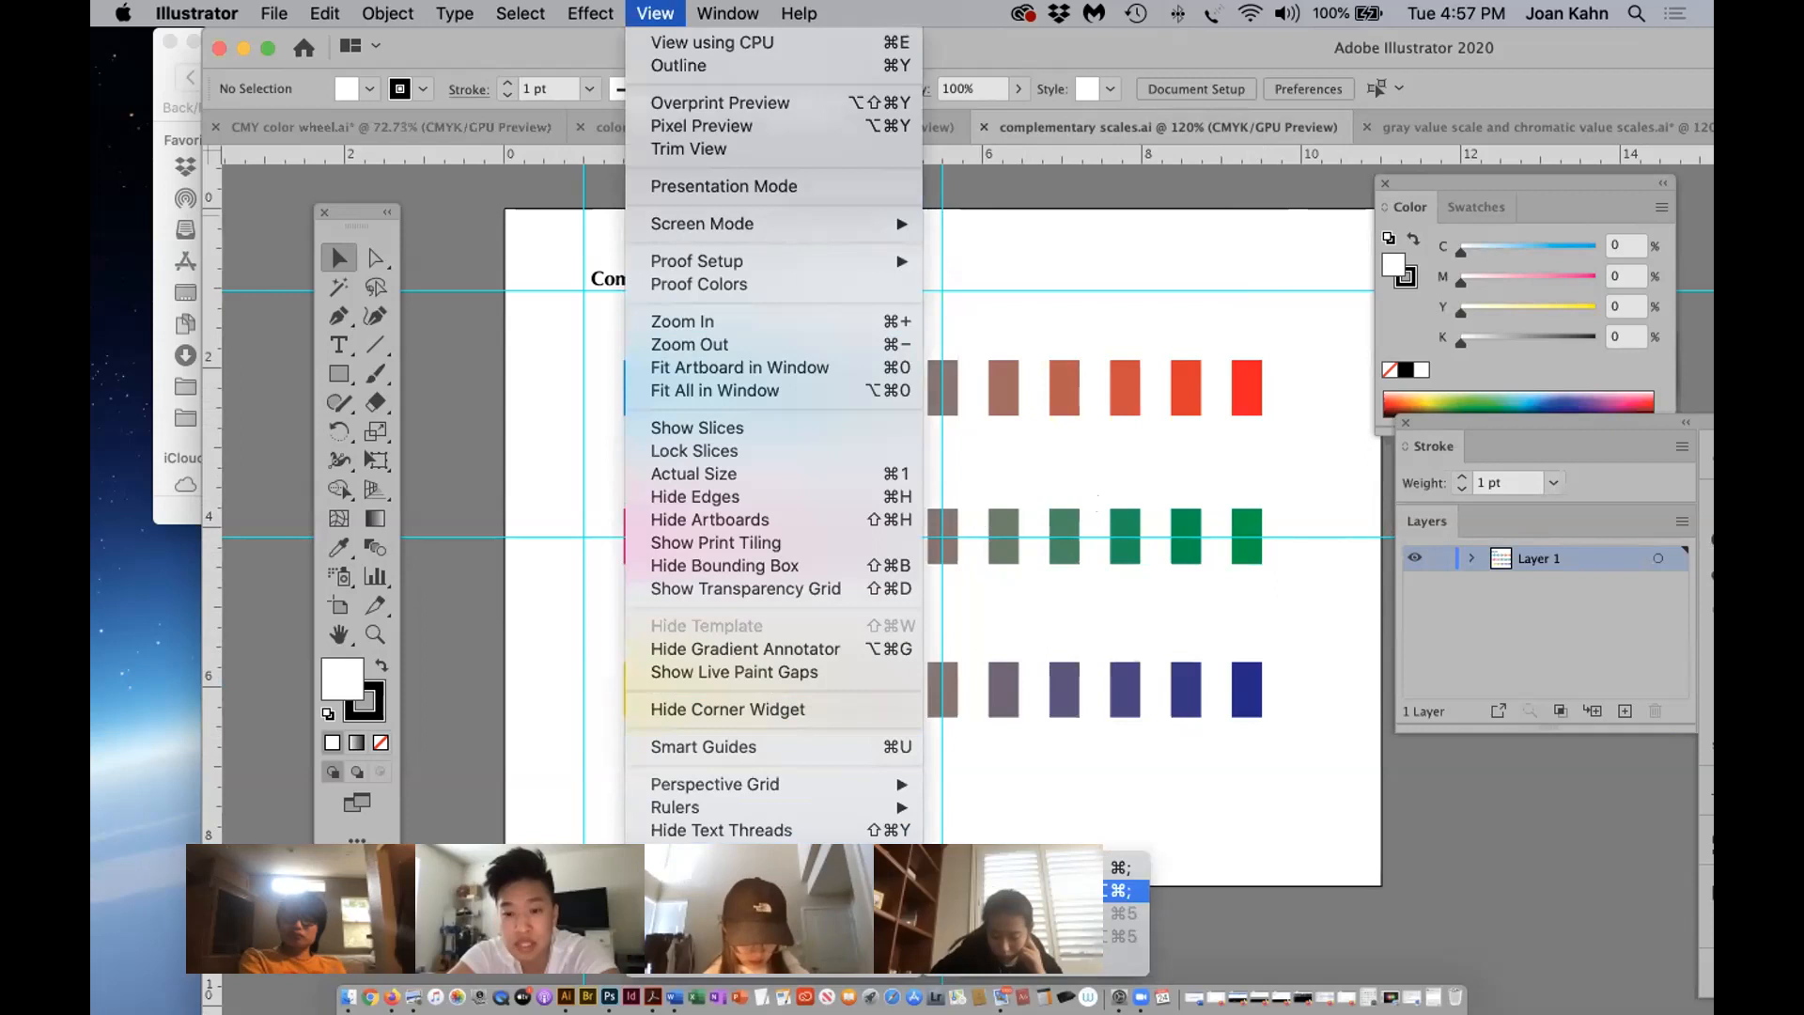
pyautogui.click(1014, 867)
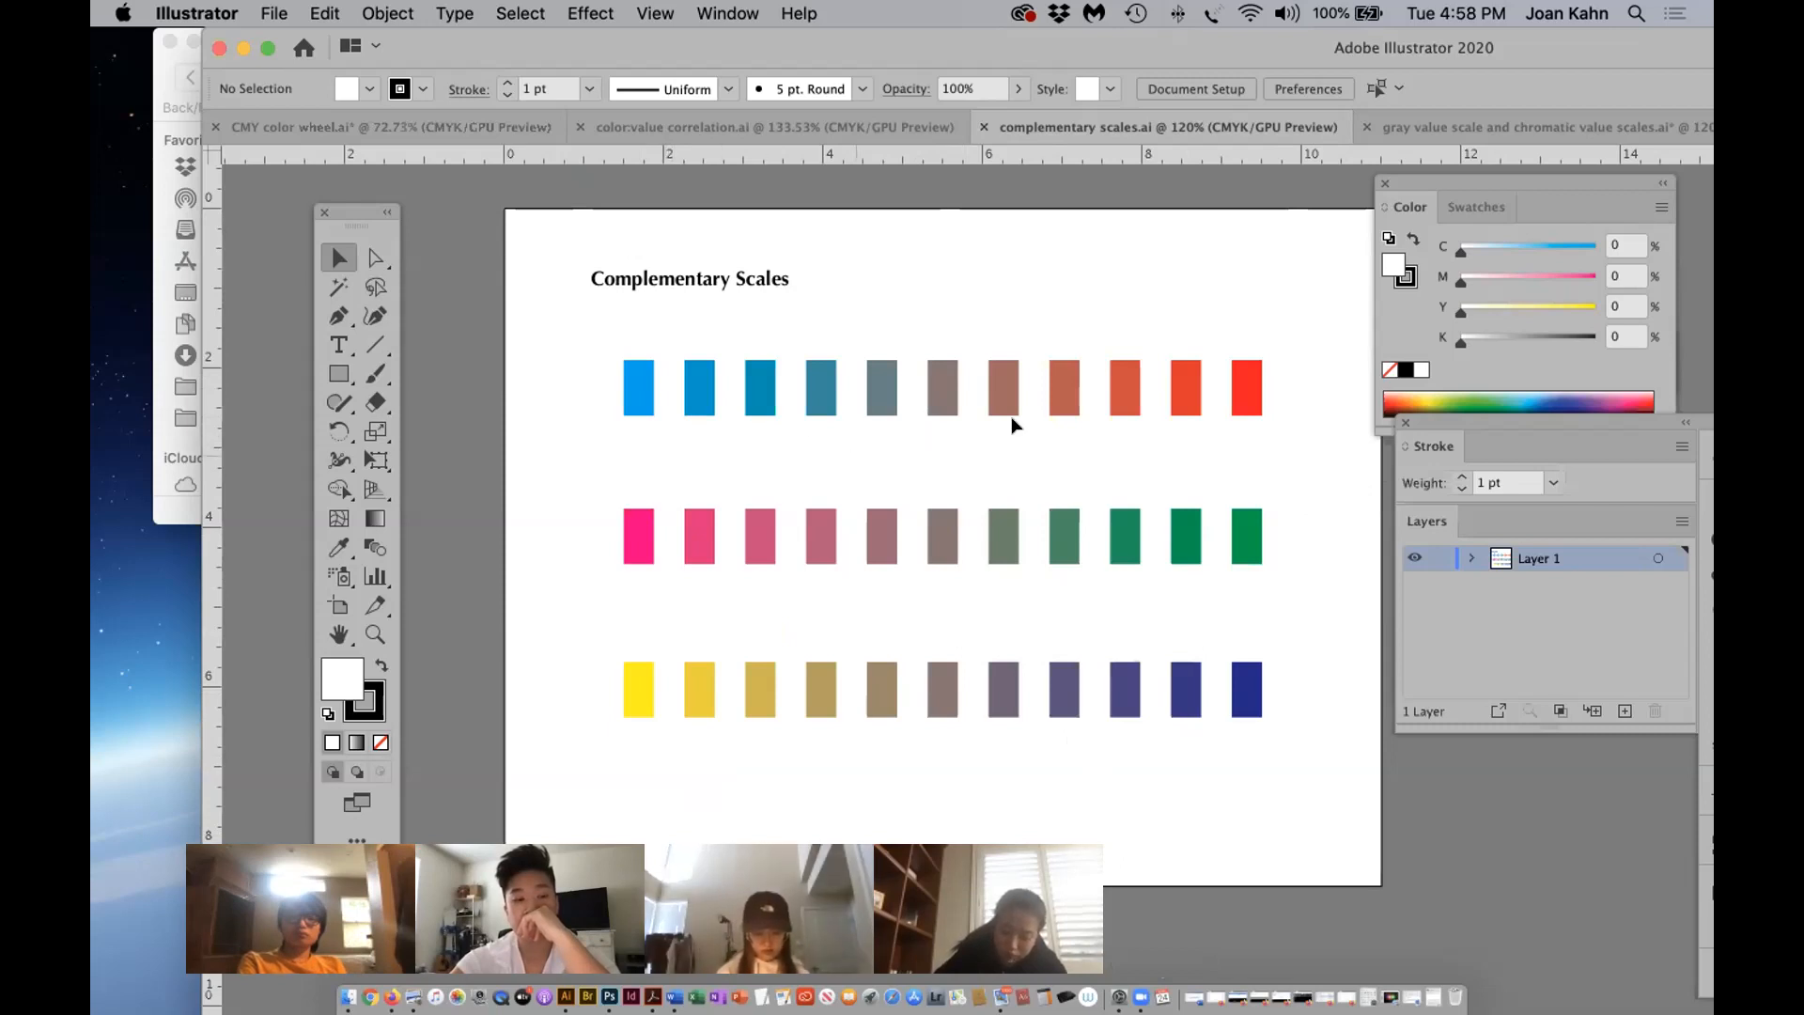
# Select the grouped color scales, show the guides and hide them again, and clear the selection.
pyautogui.click(1068, 413)
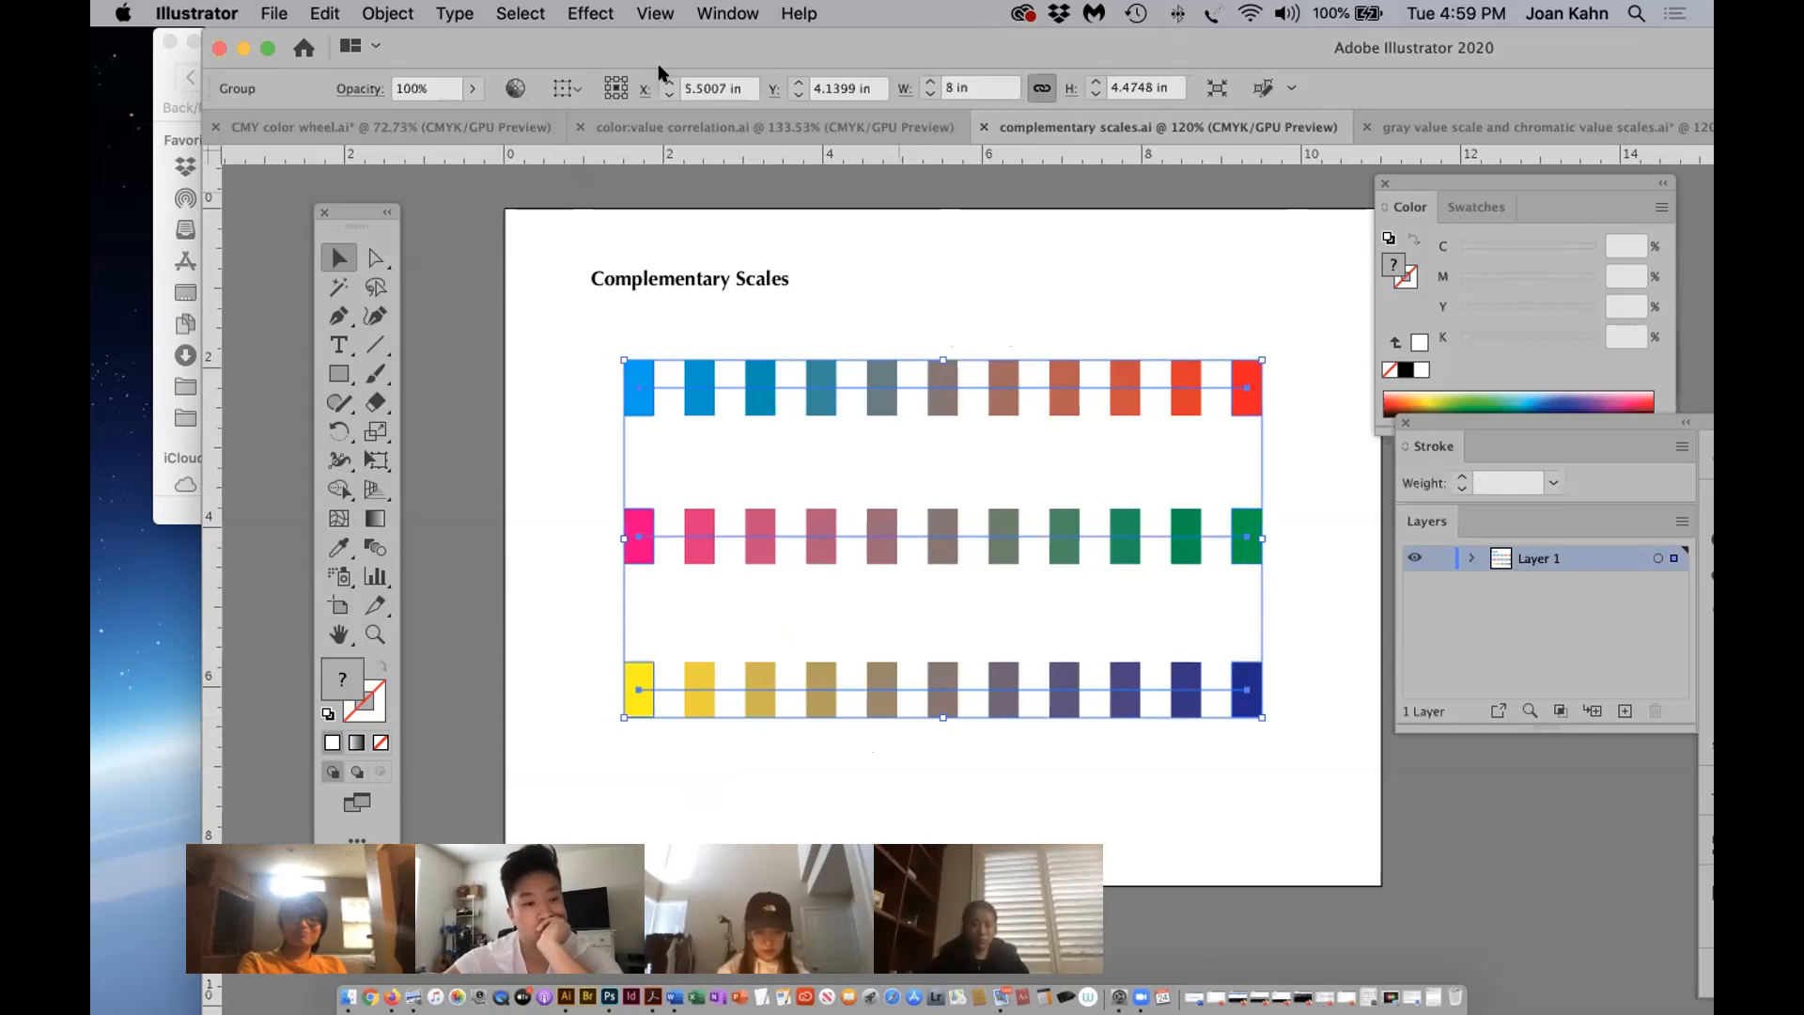
pyautogui.click(655, 13)
pyautogui.click(655, 13)
pyautogui.click(655, 13)
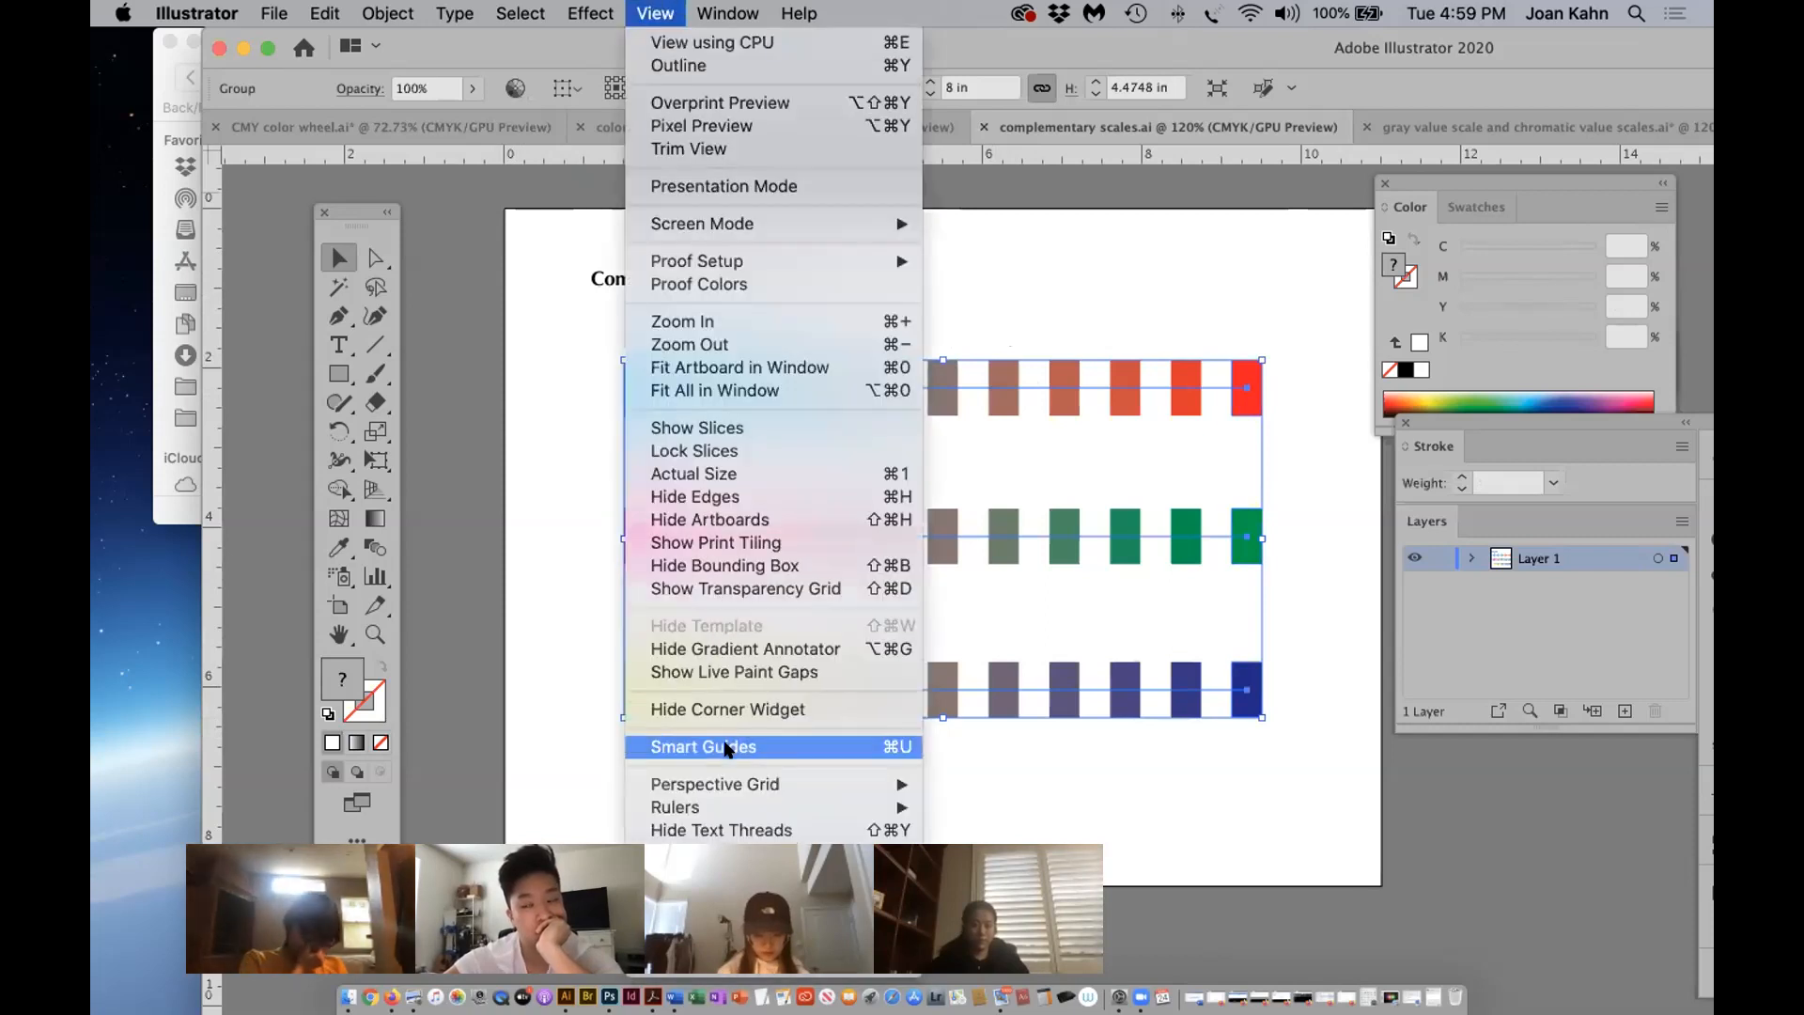
pyautogui.moveTo(732, 867)
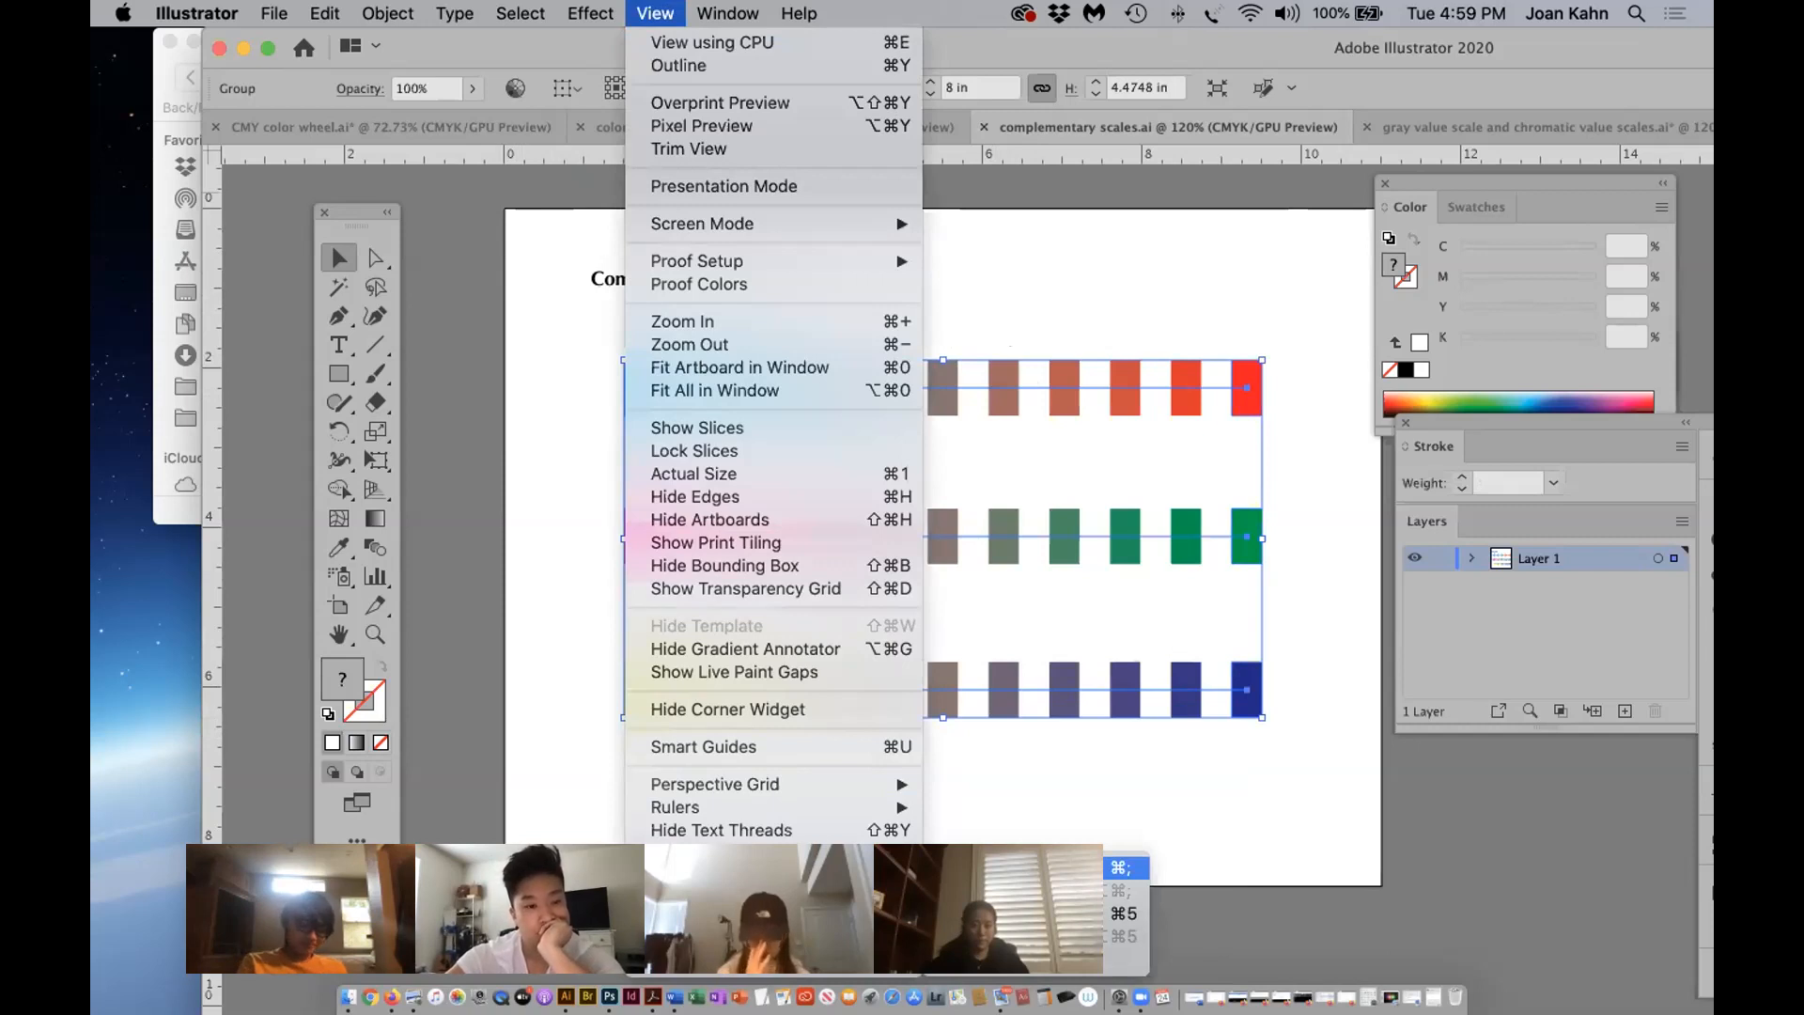
pyautogui.click(987, 867)
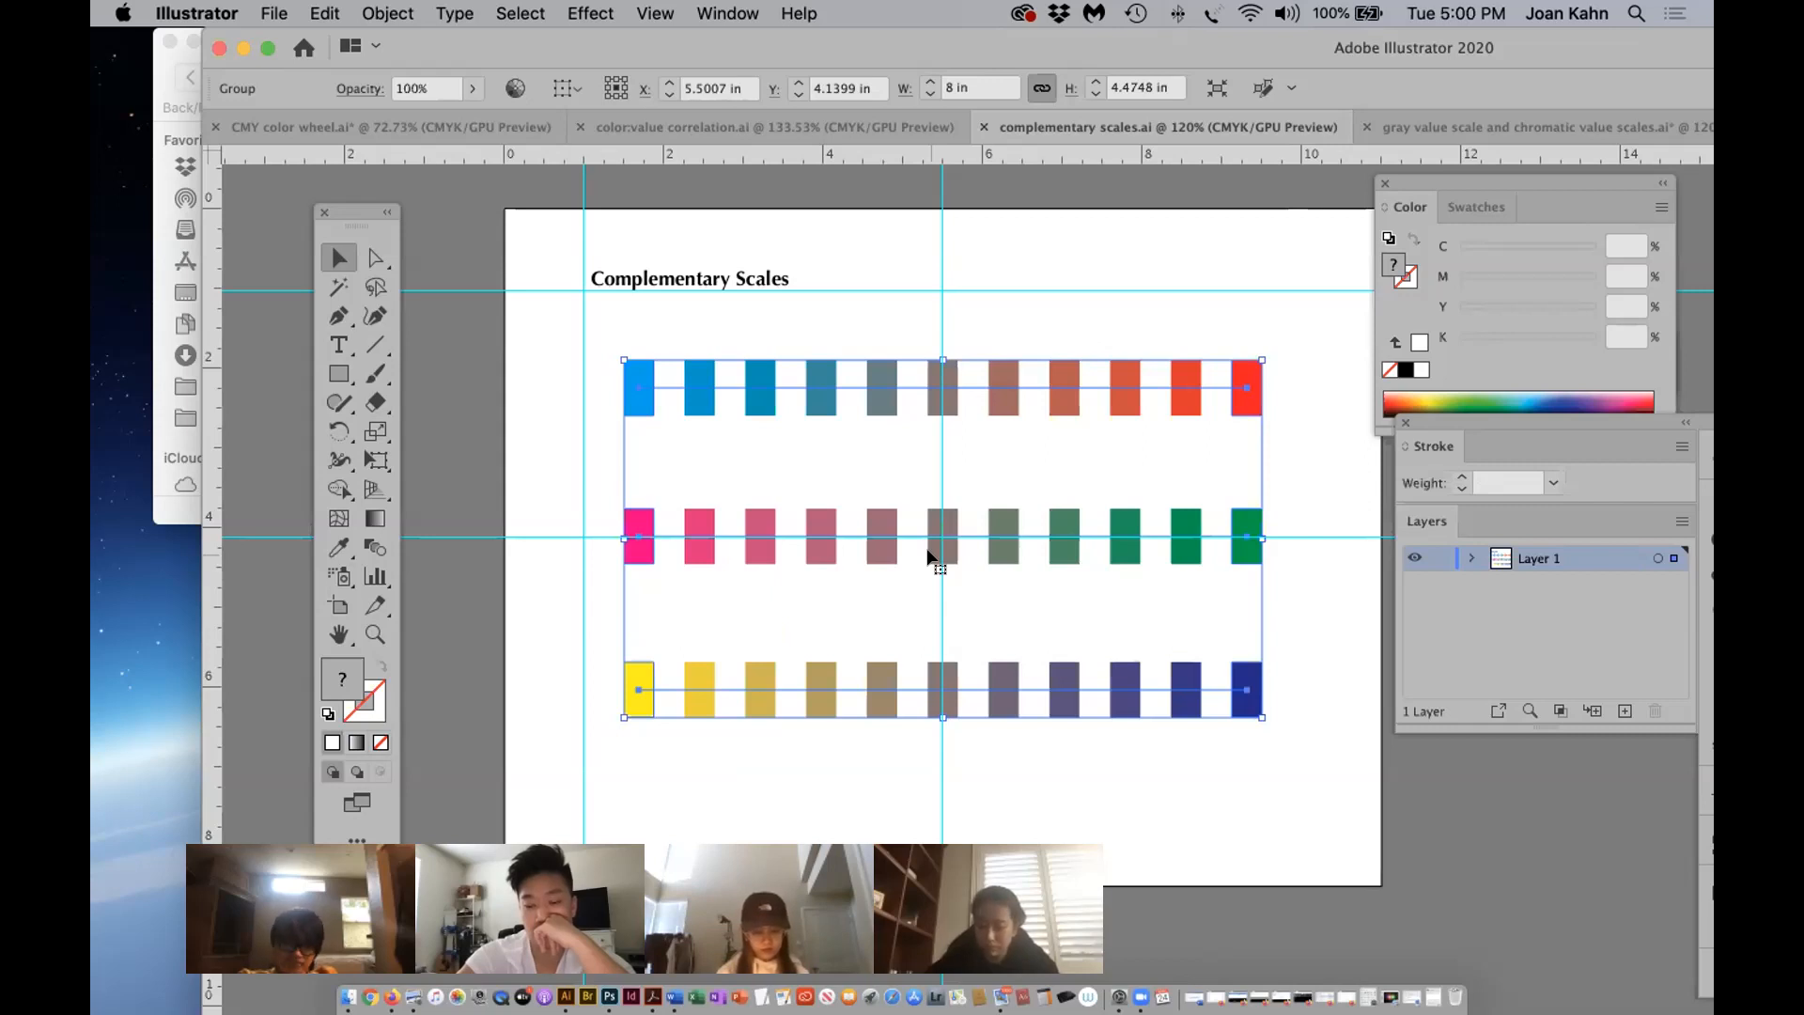
pyautogui.press('super+semicolon')
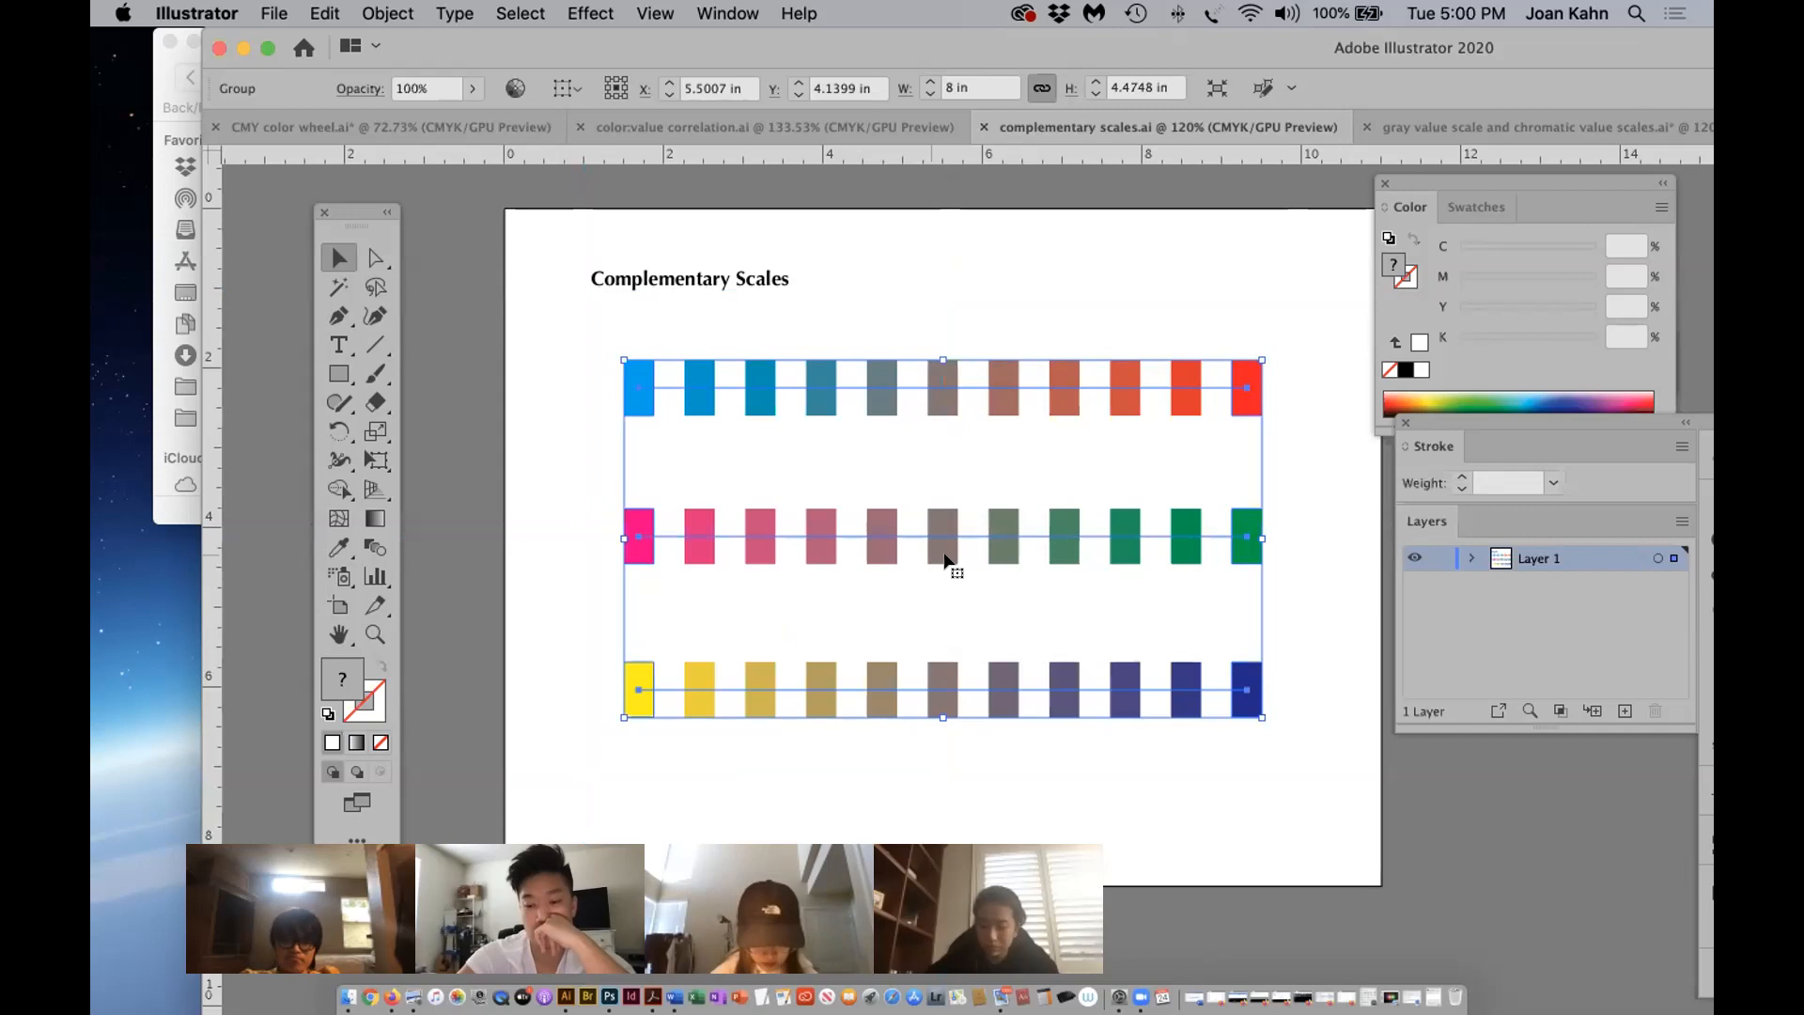
pyautogui.click(1295, 640)
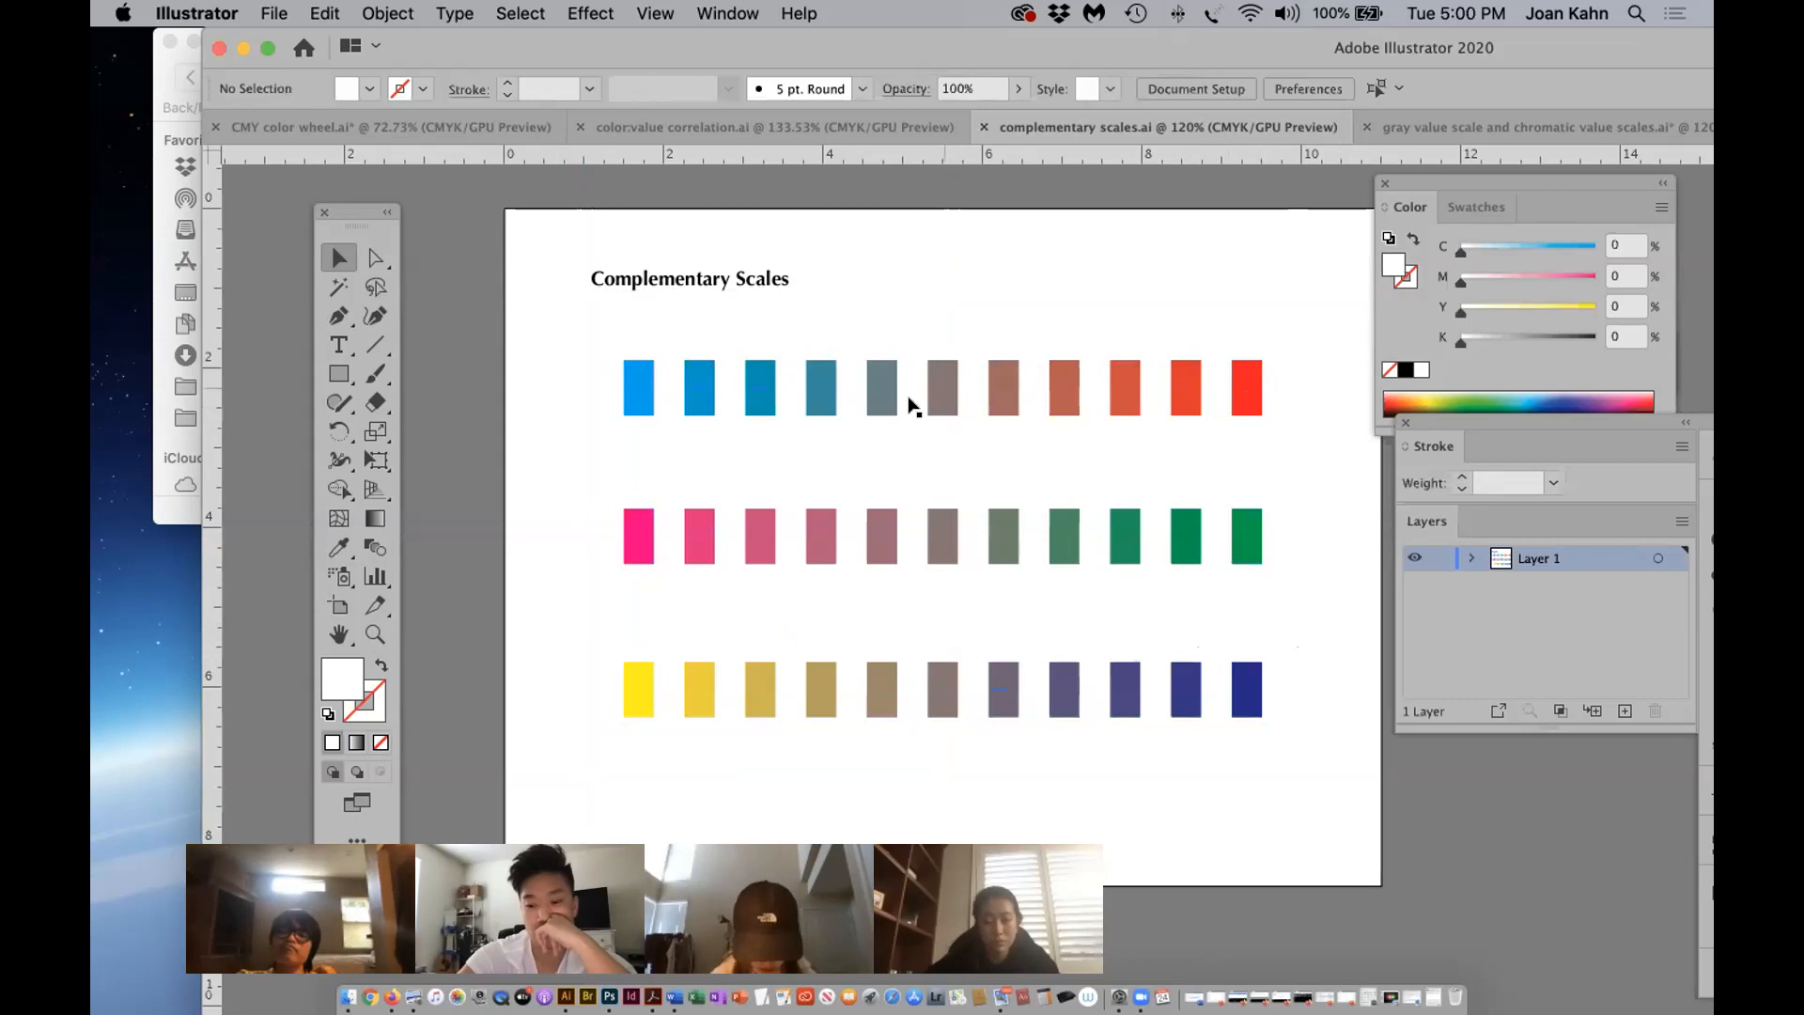
# Ungroup the three complementary color scales and deselect them.
pyautogui.click(1250, 410)
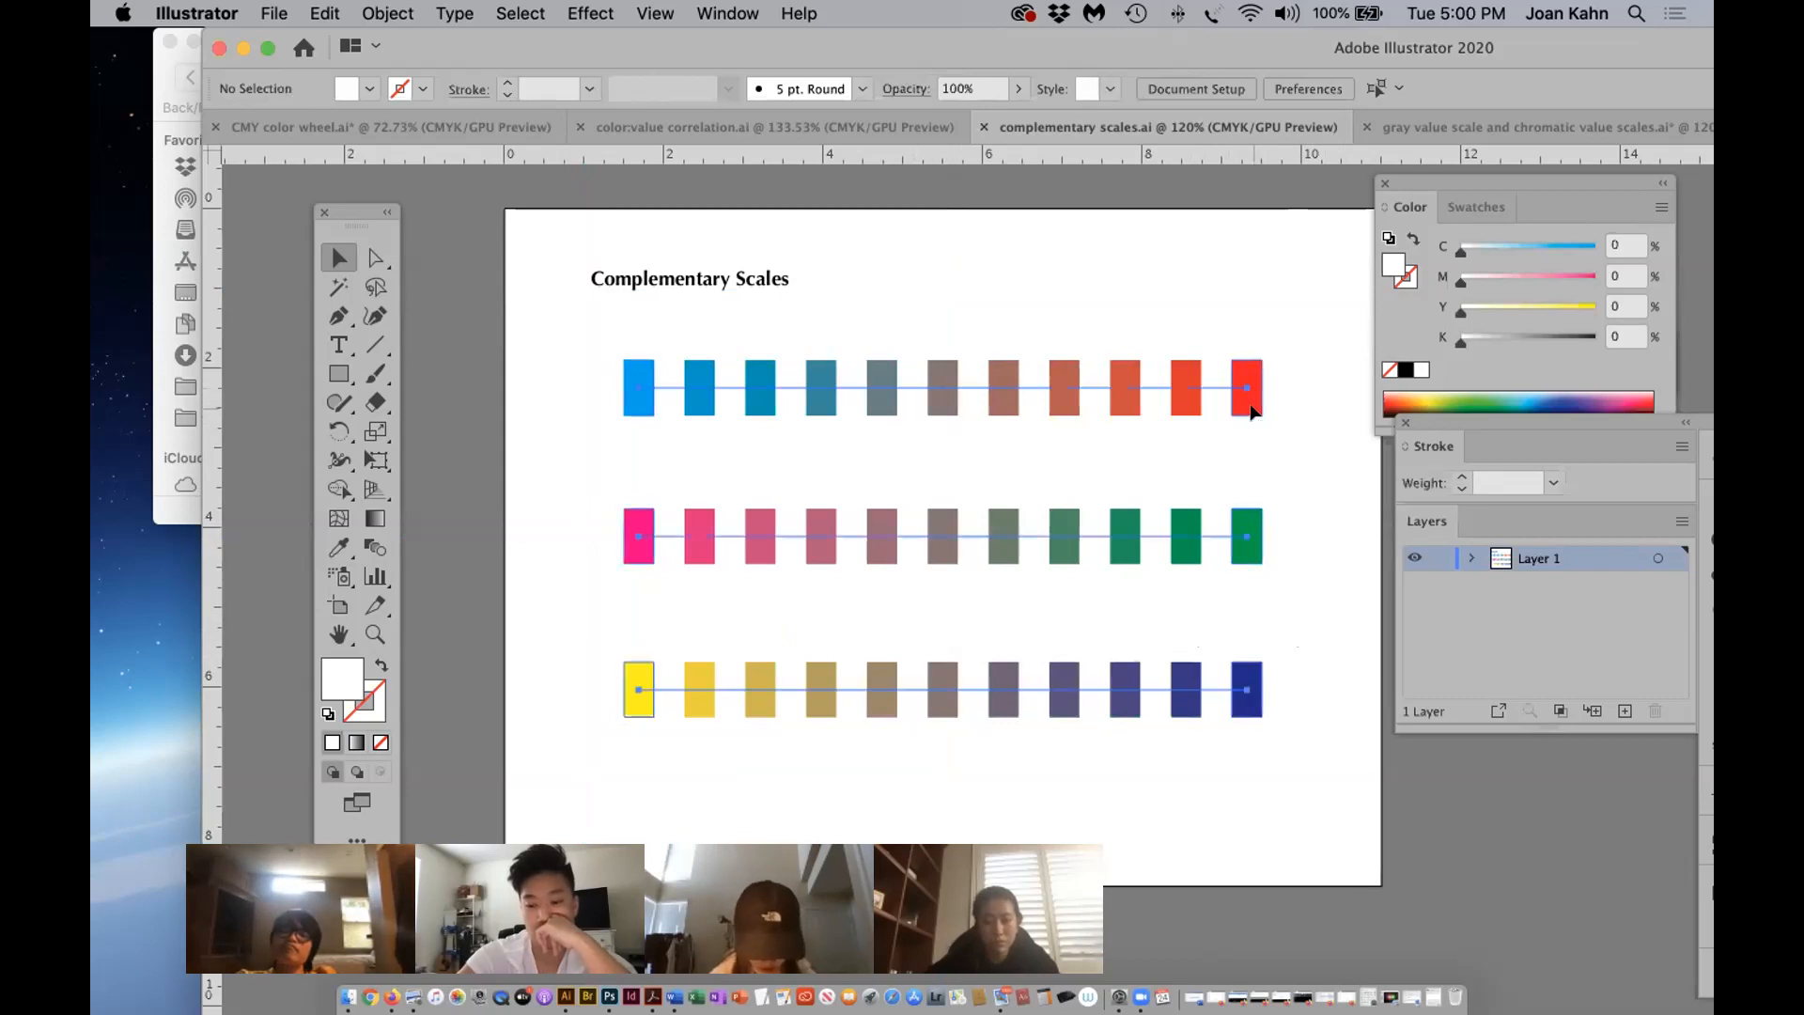
pyautogui.click(1249, 409)
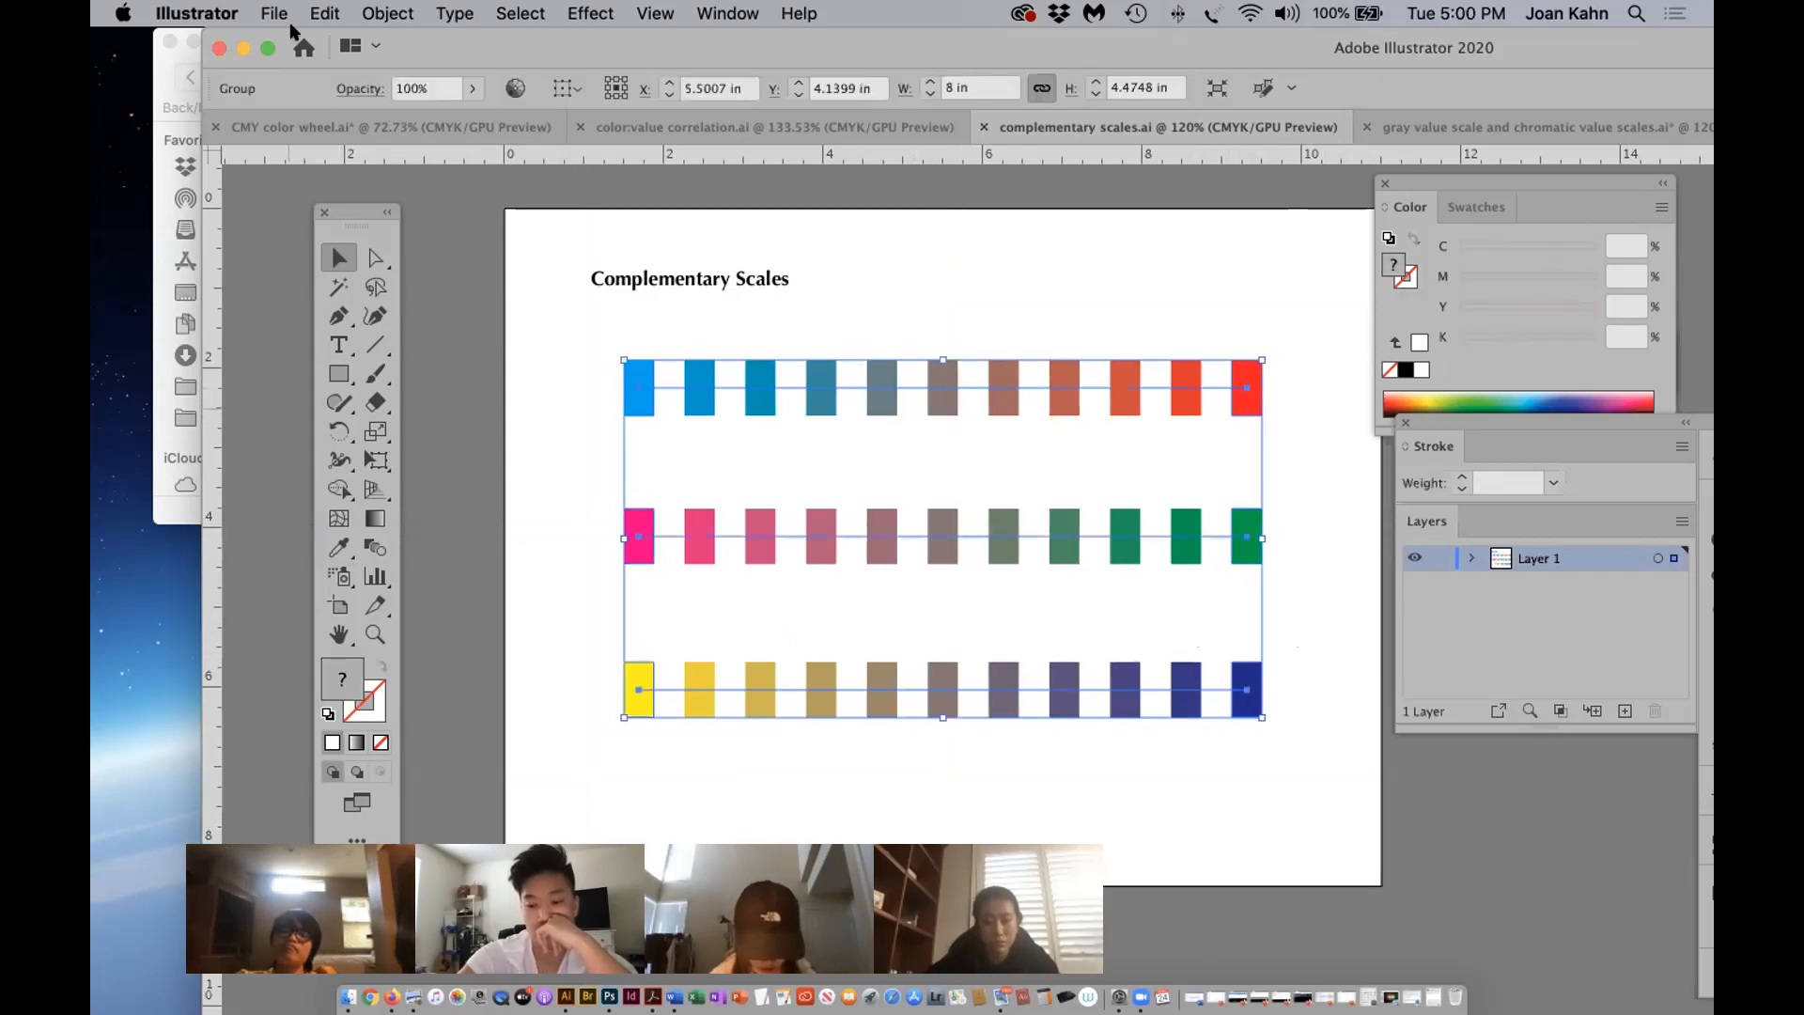
pyautogui.click(407, 13)
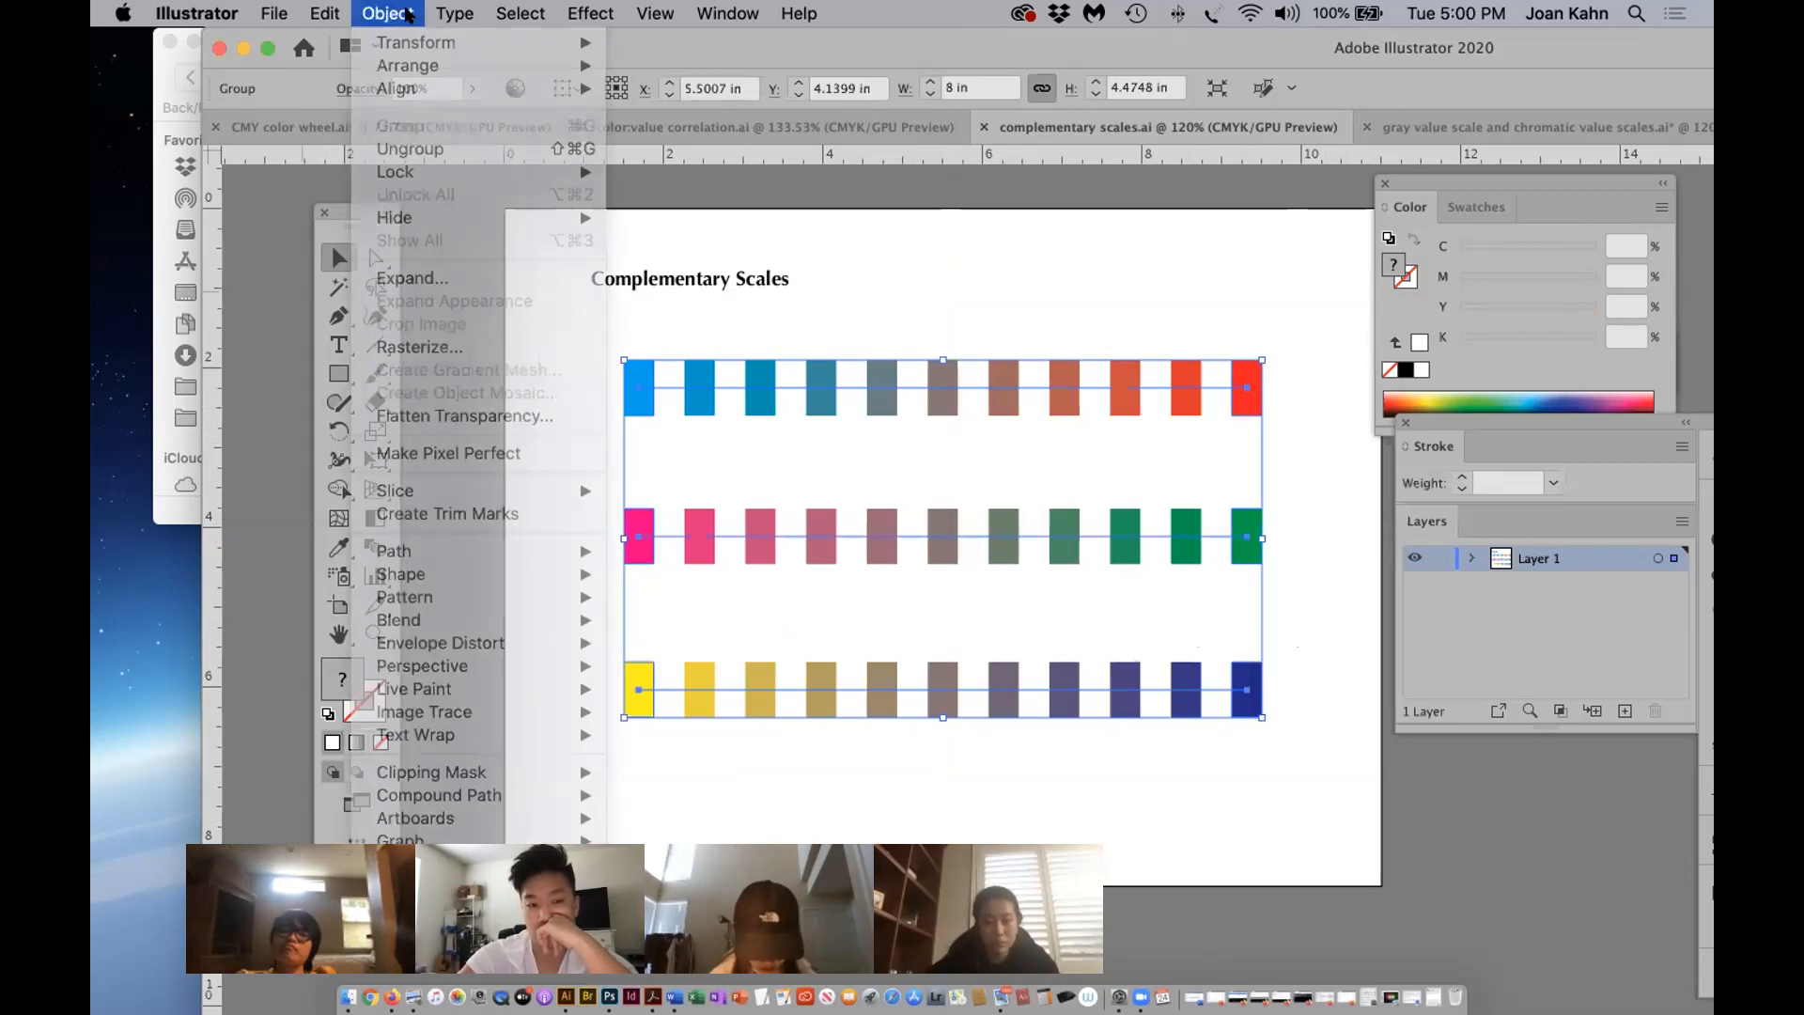
pyautogui.click(407, 148)
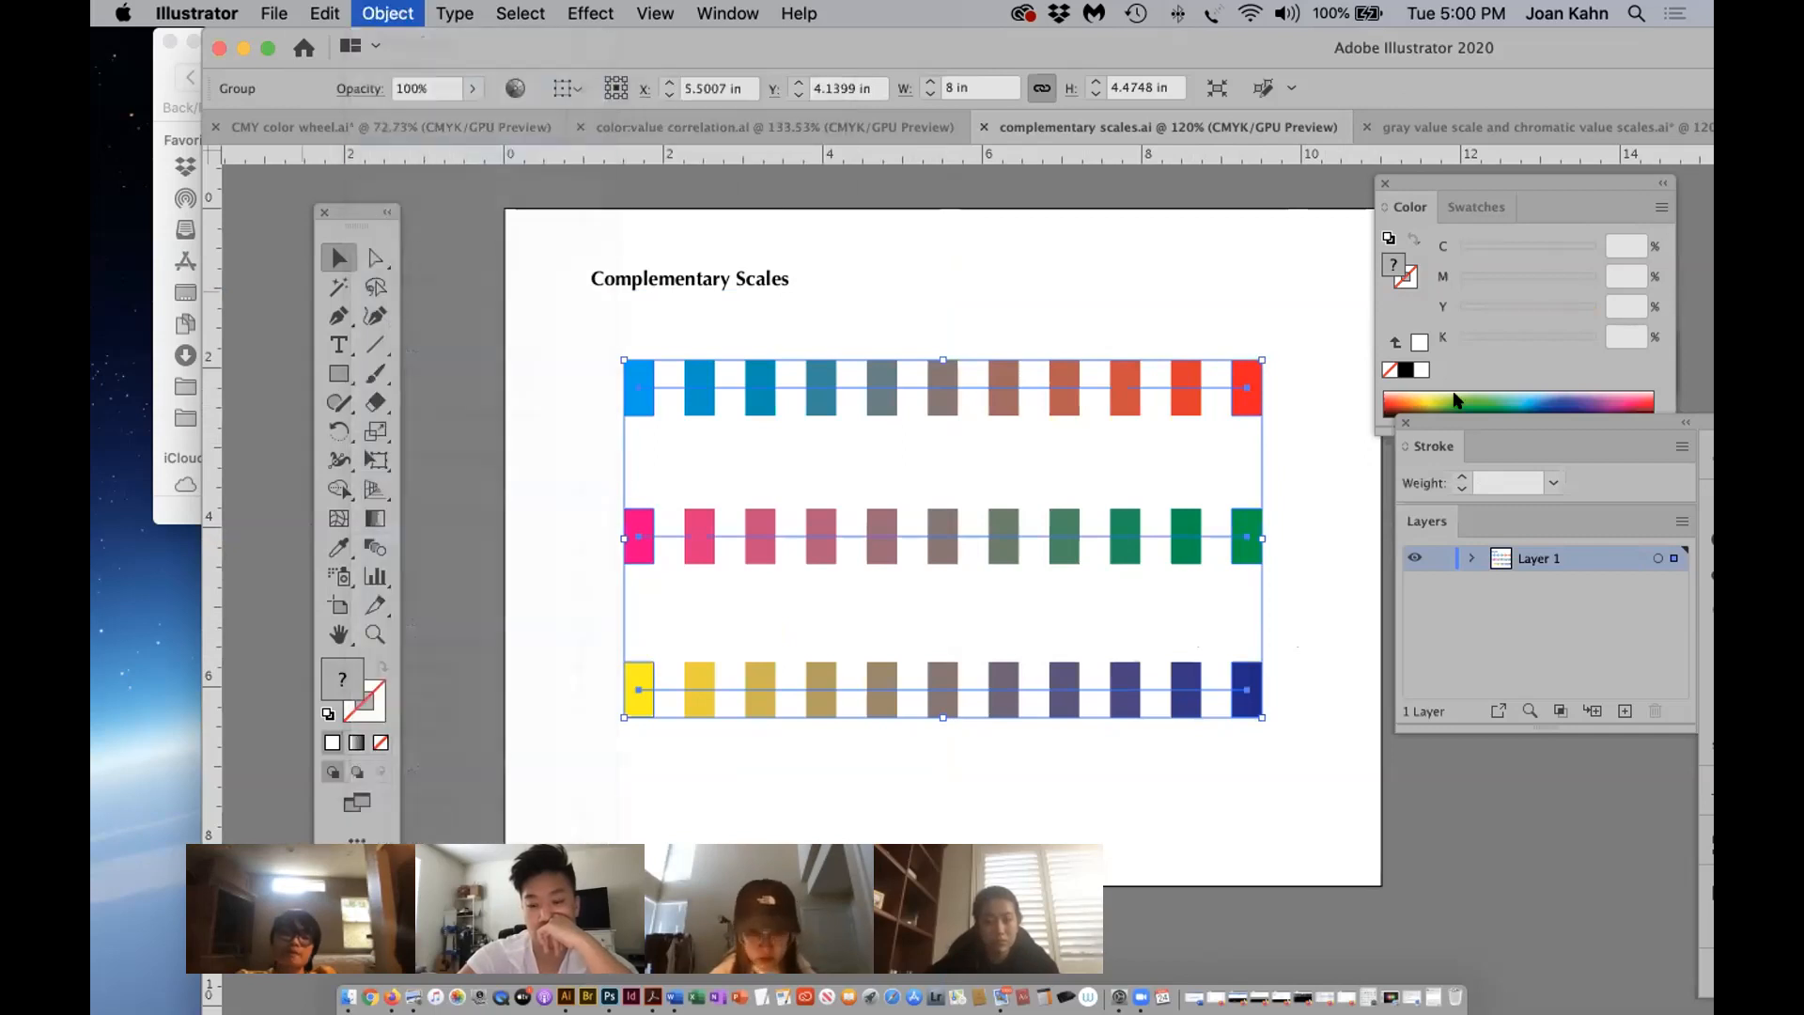
pyautogui.click(1297, 434)
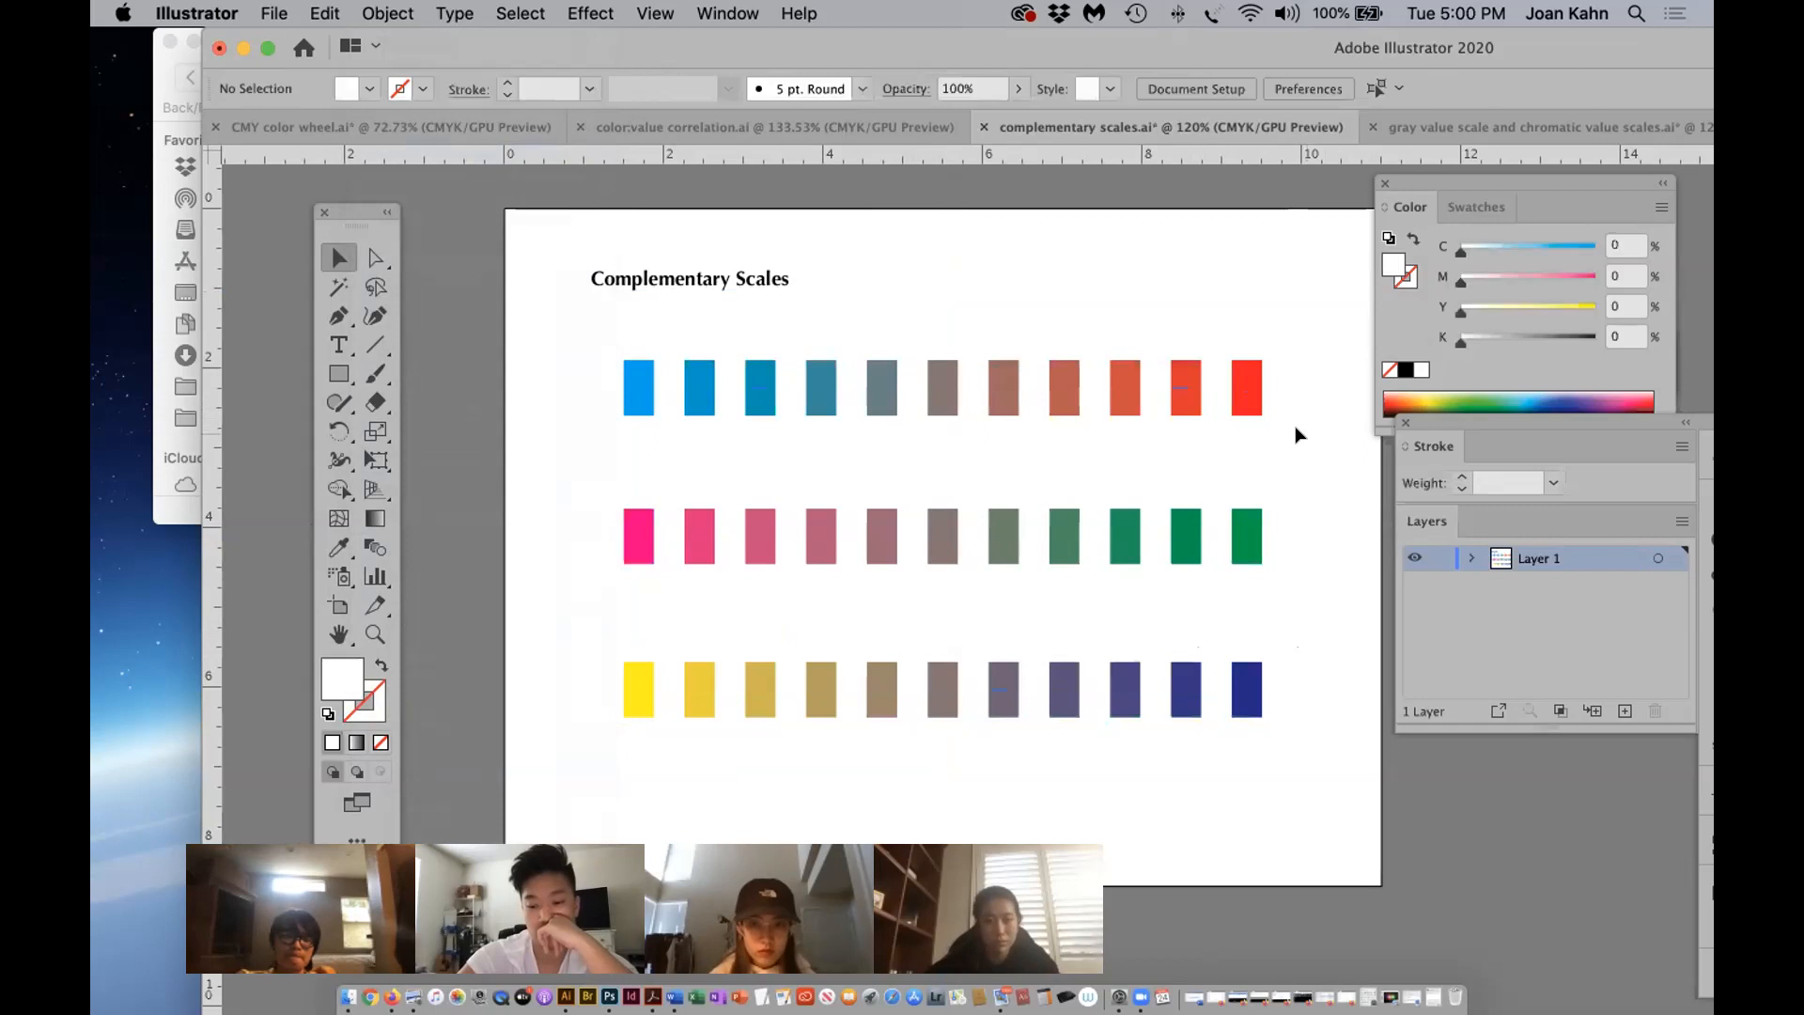
# In the blue-to-red blend, set the red end swatch's magenta to 63%, and return it to 100%.
pyautogui.click(1240, 407)
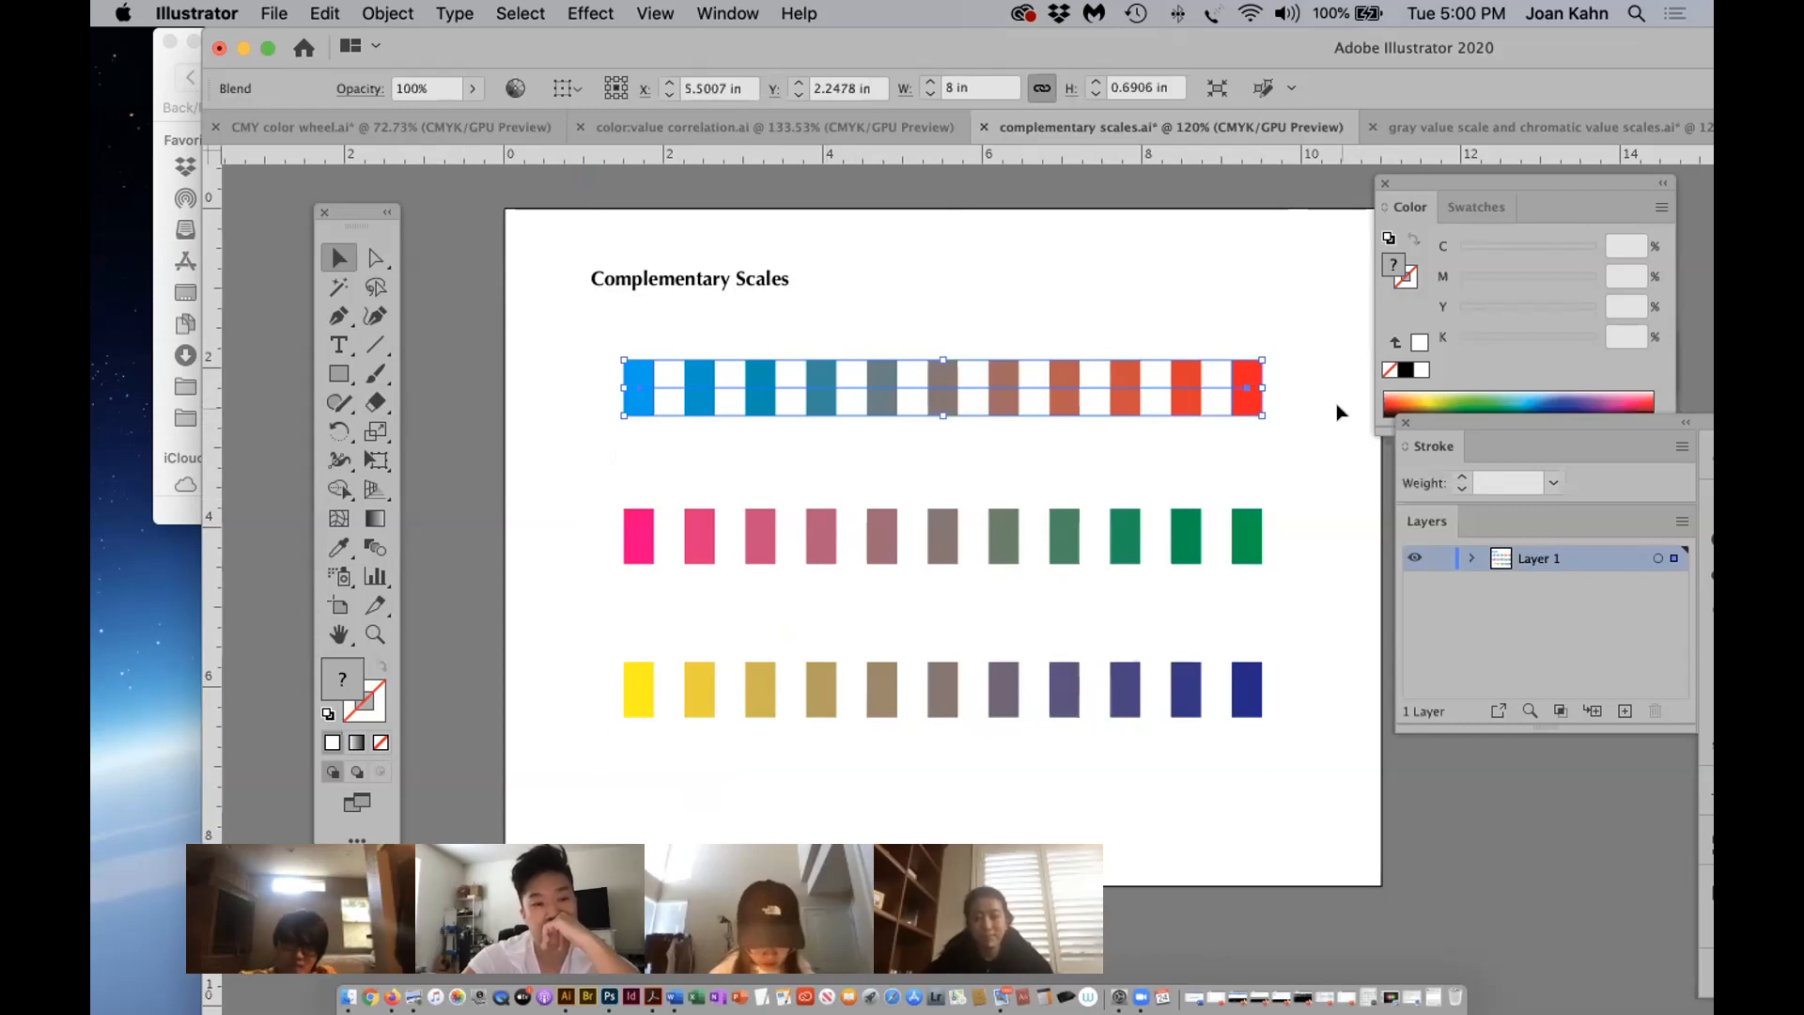
pyautogui.click(375, 258)
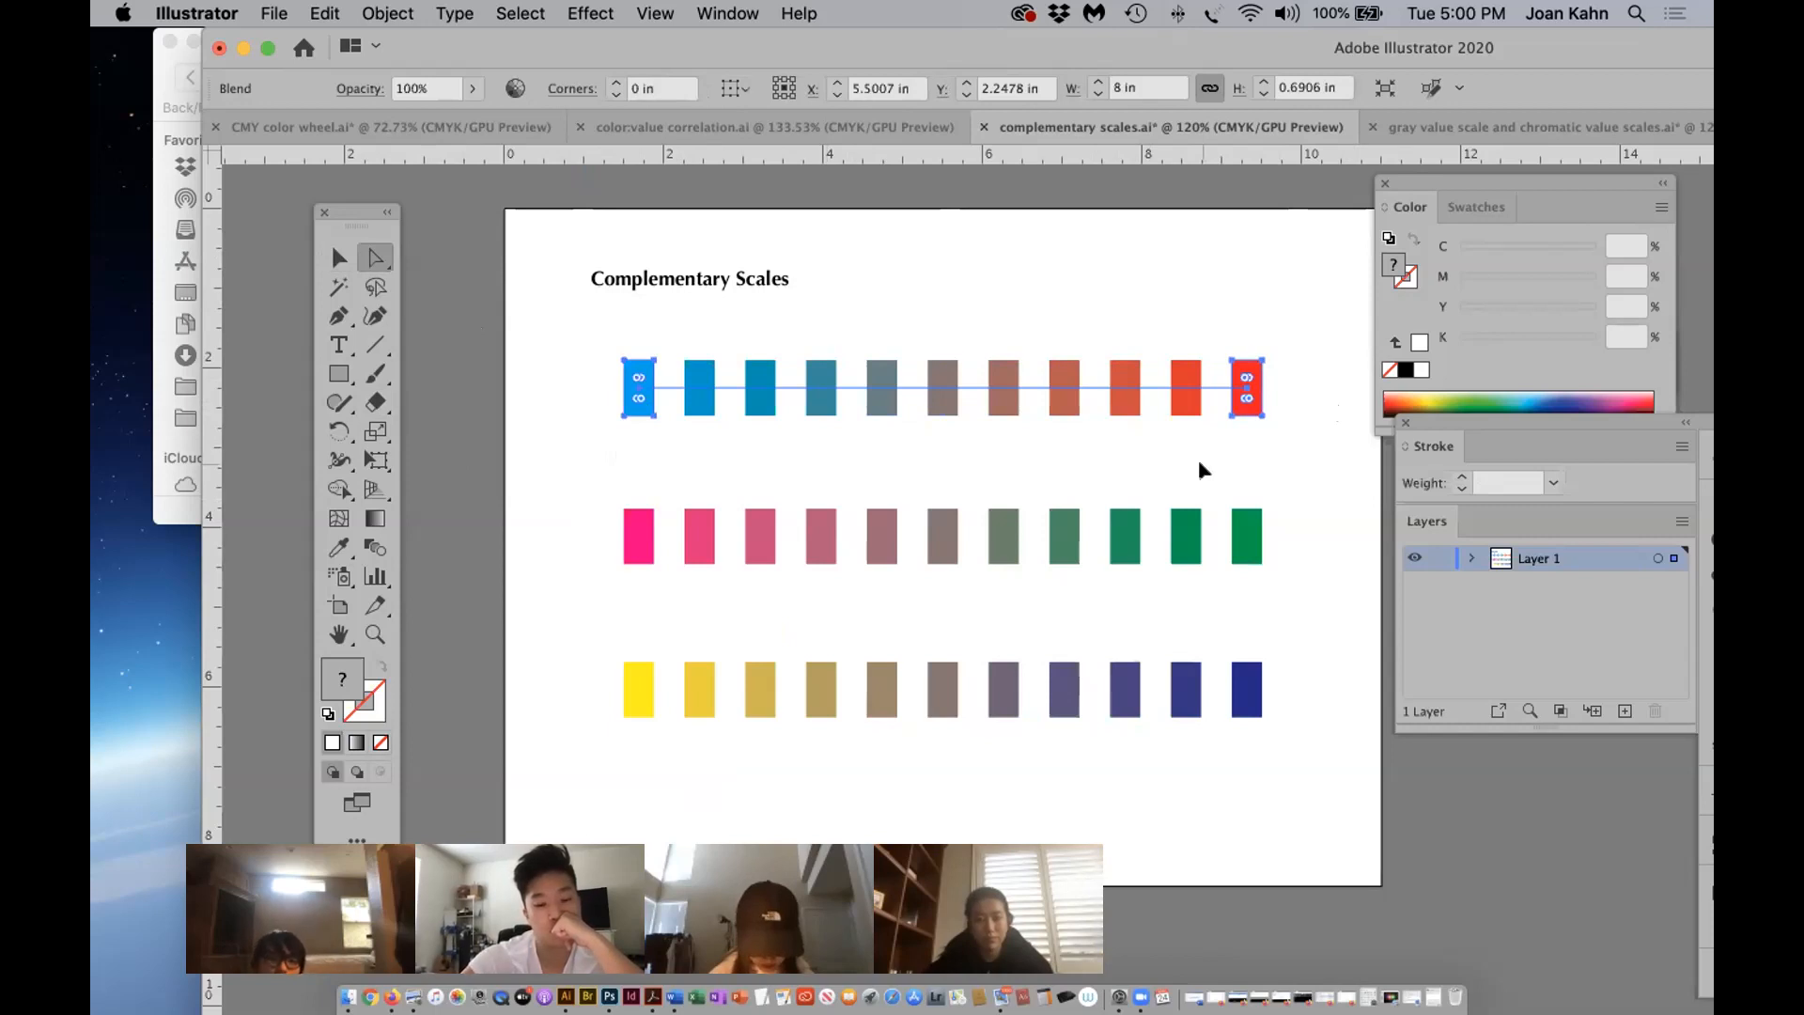
pyautogui.click(1250, 427)
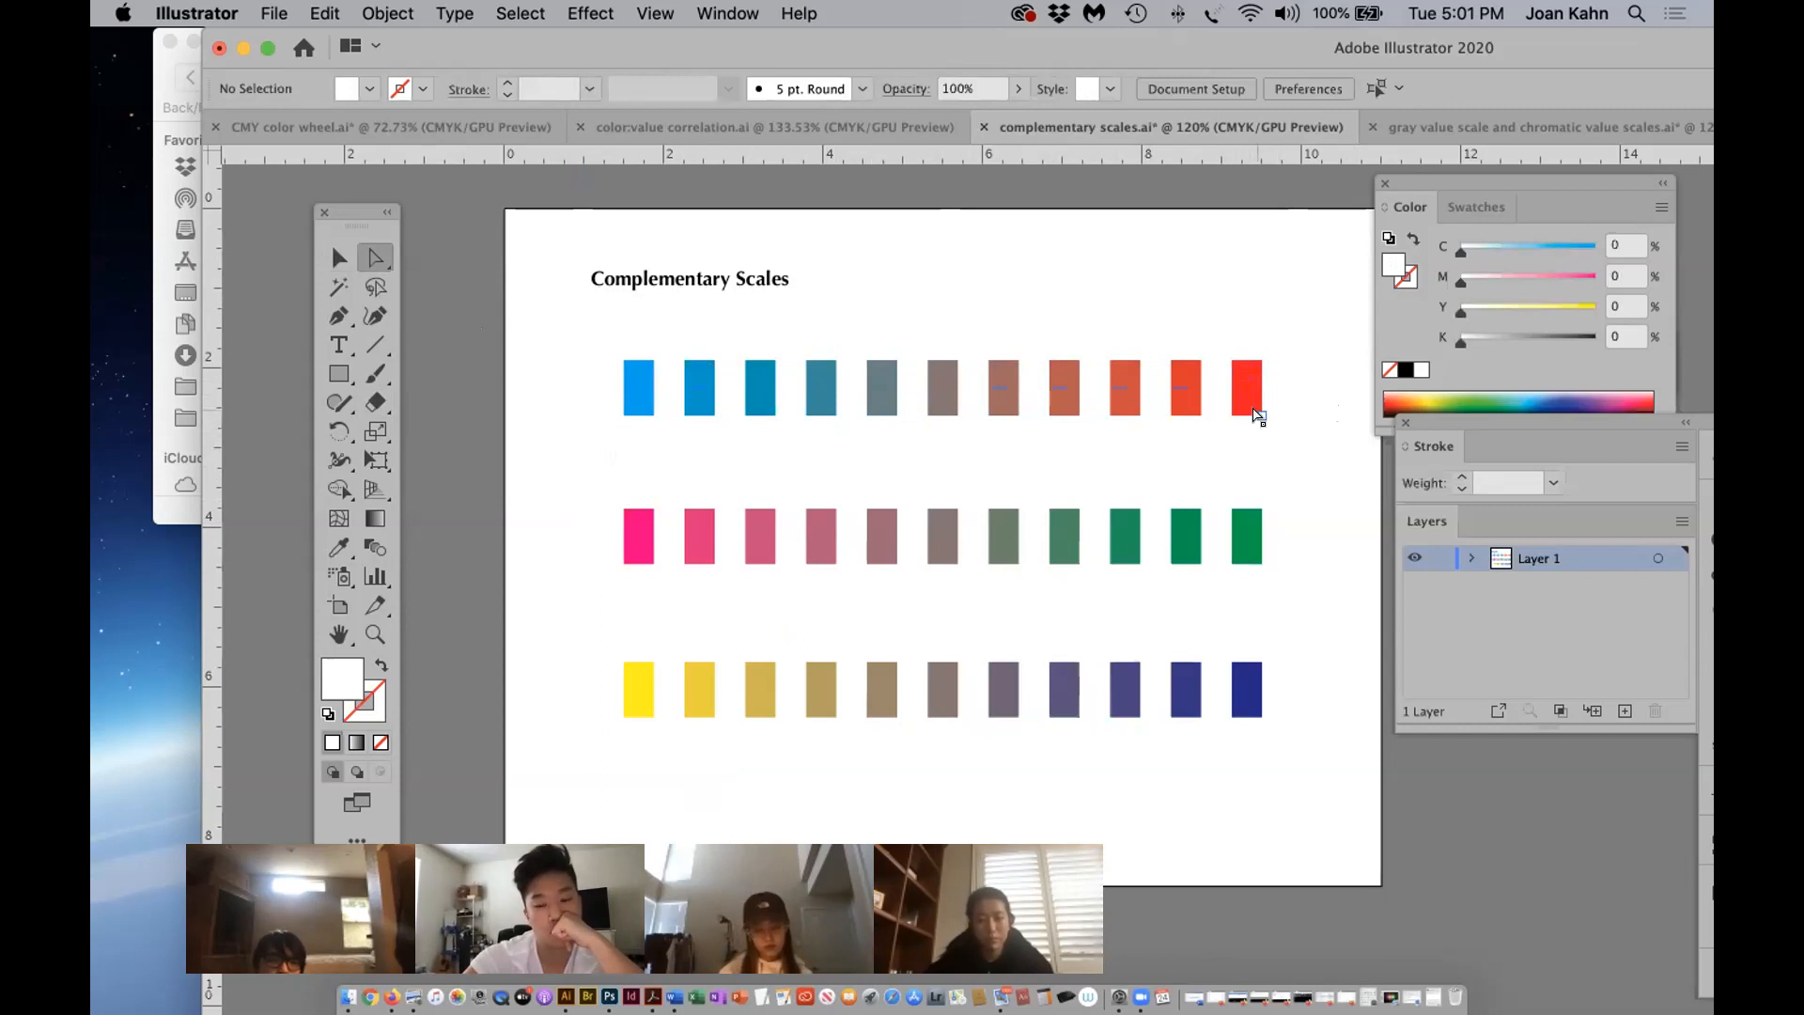
pyautogui.click(1260, 415)
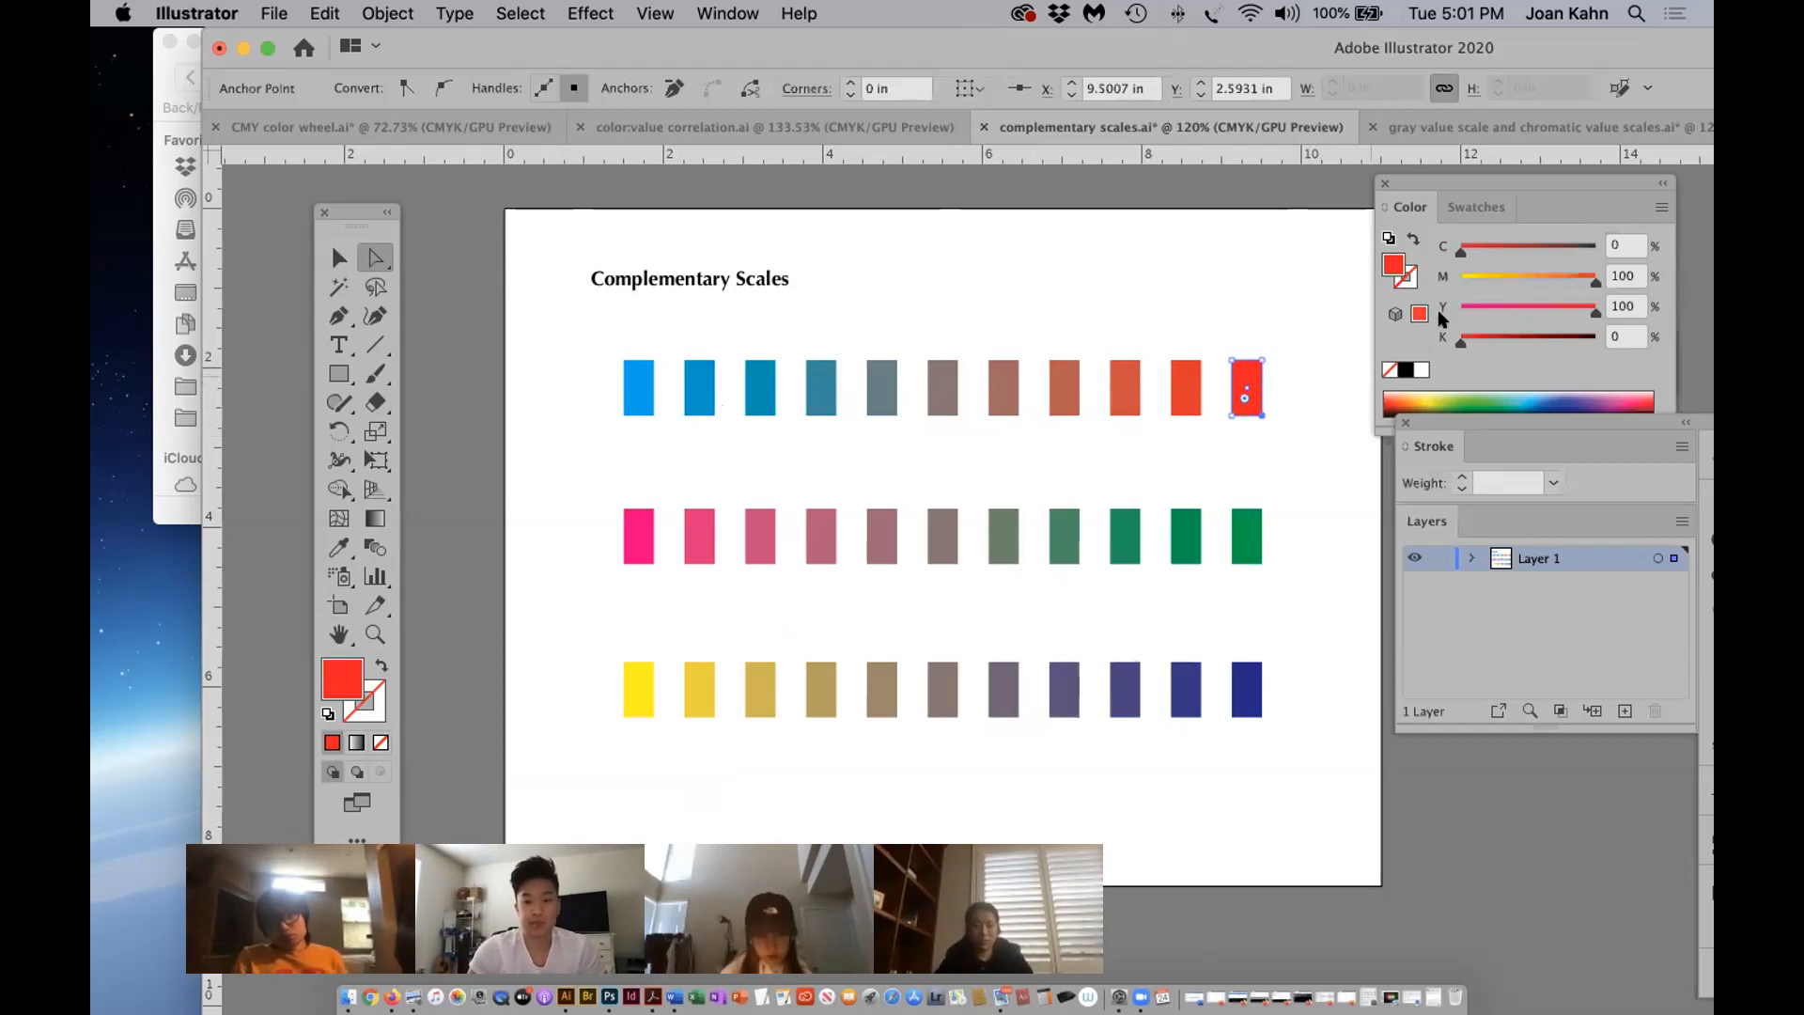
pyautogui.click(1592, 282)
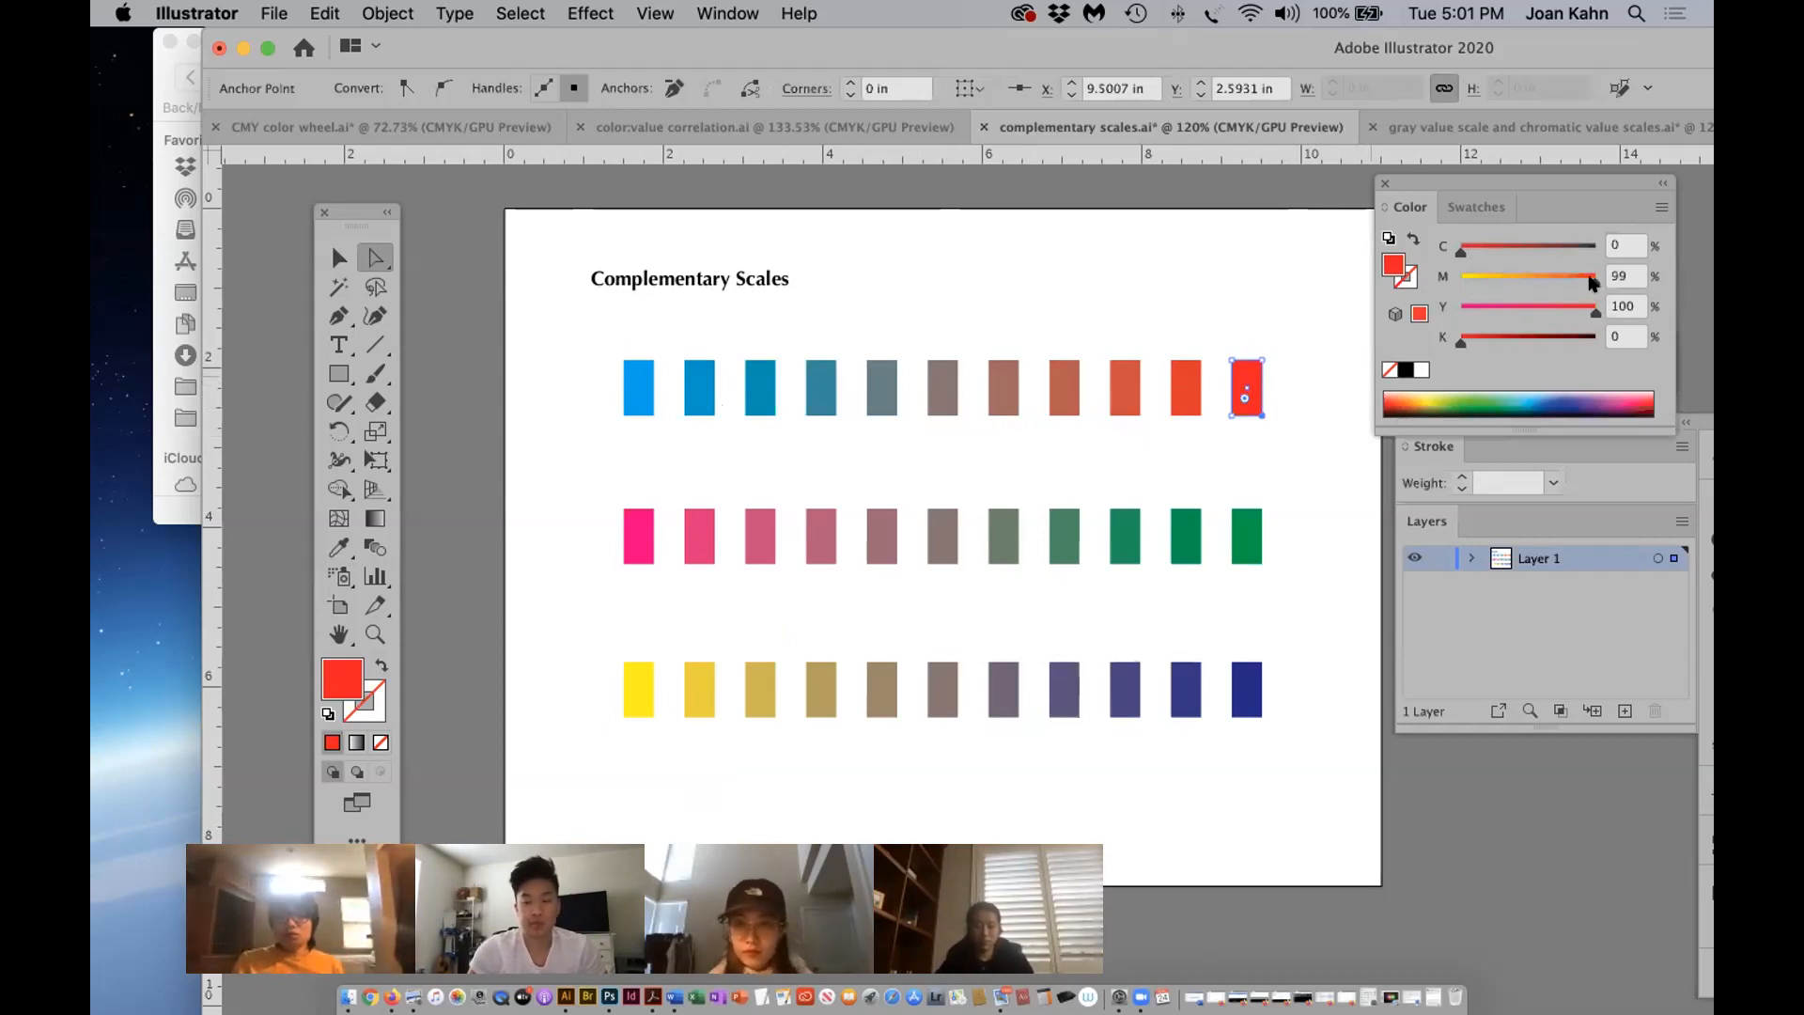
pyautogui.moveTo(1587, 280); pyautogui.dragTo(1545, 278)
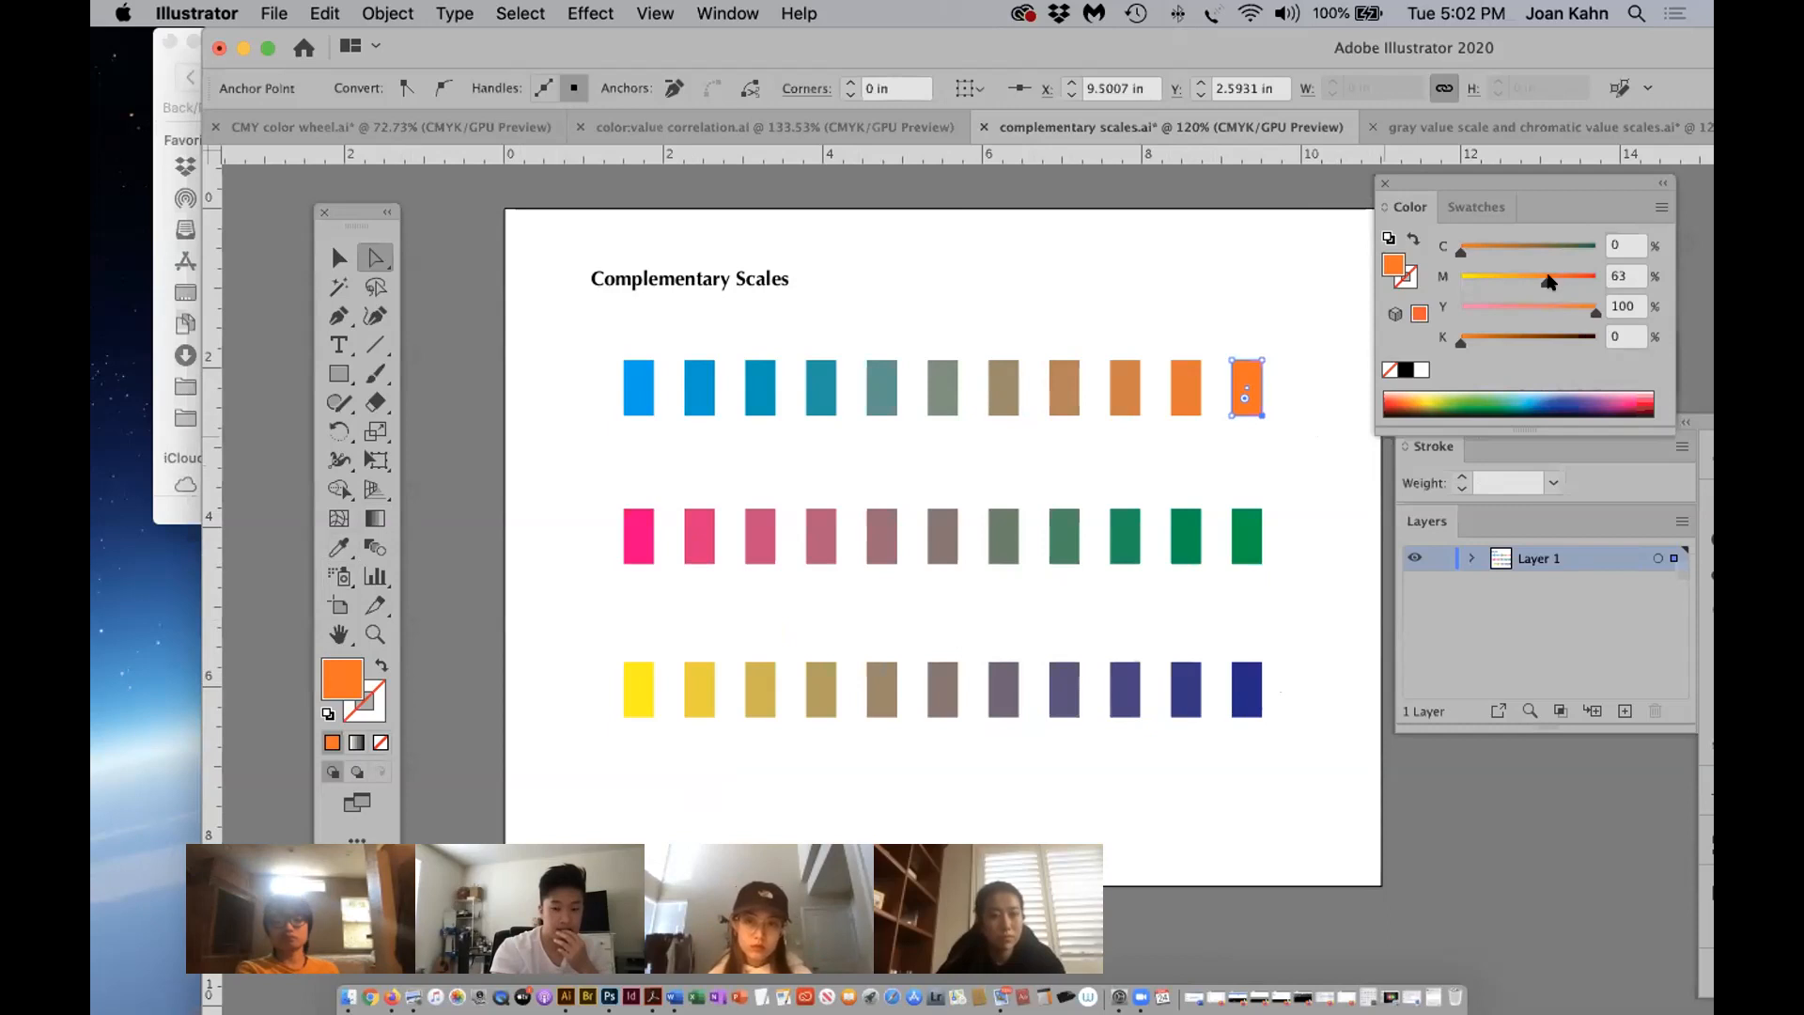
pyautogui.moveTo(1551, 283); pyautogui.dragTo(1609, 284)
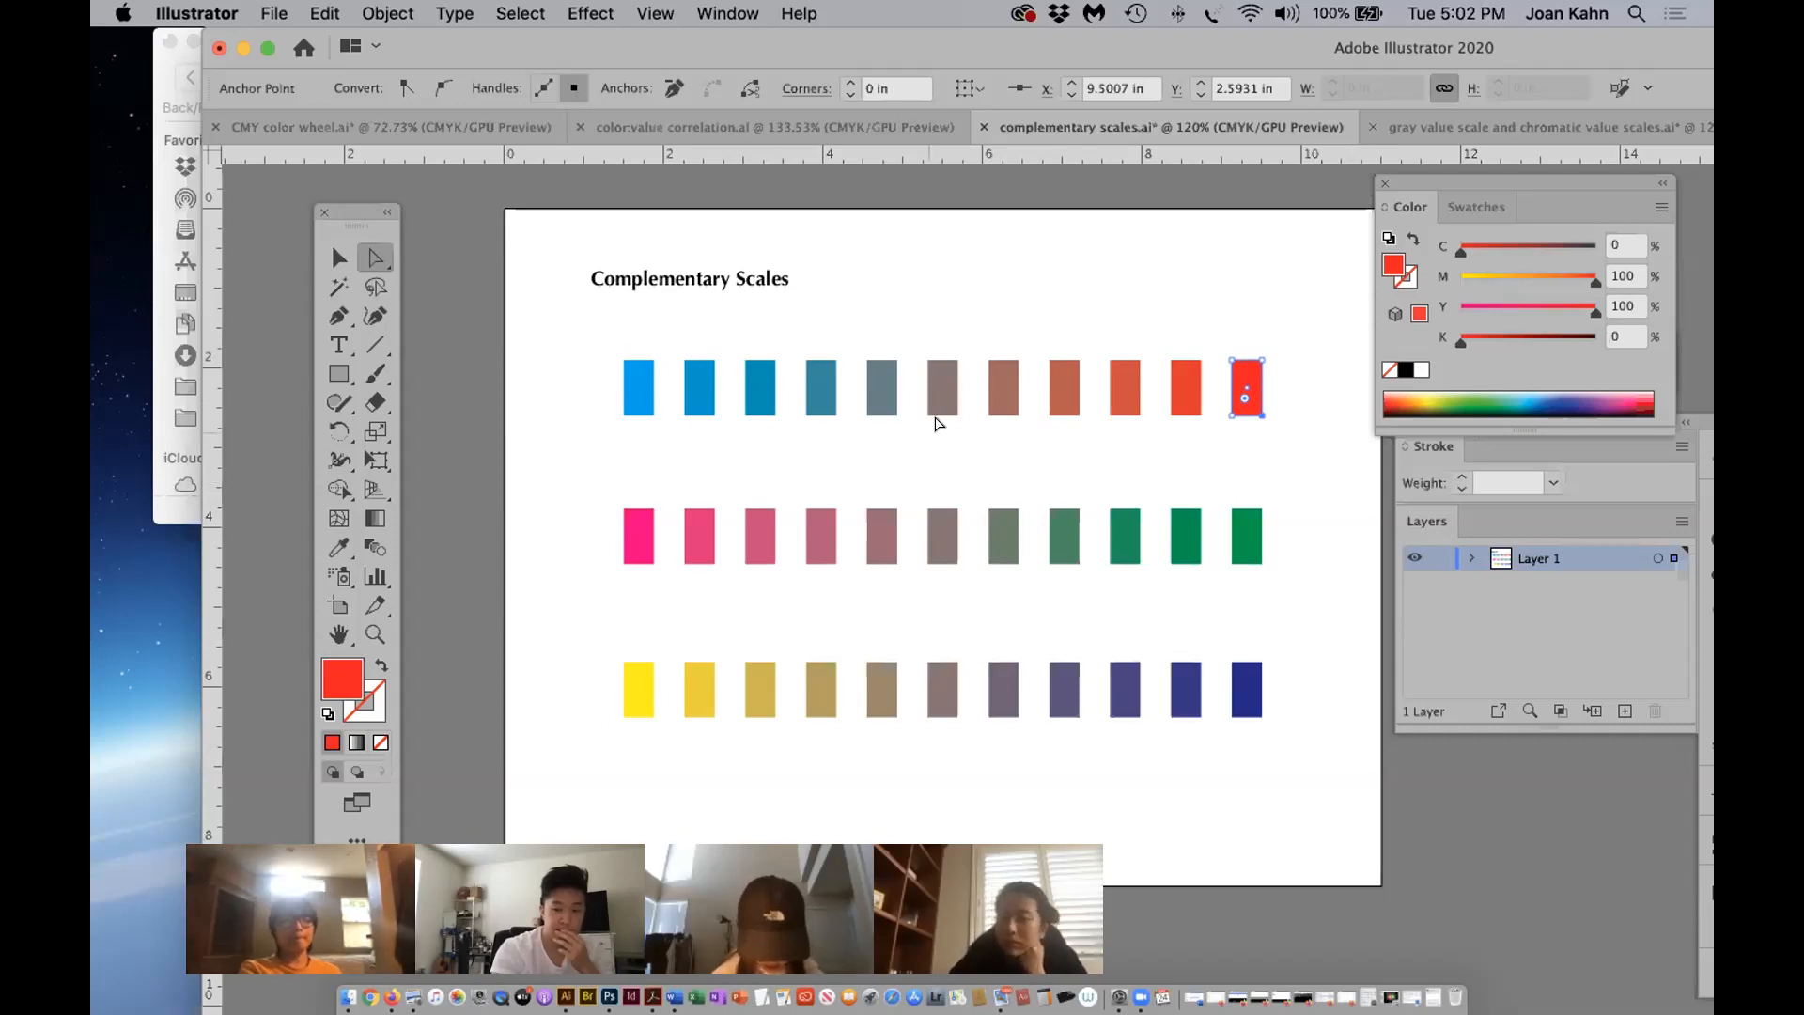
# Expand the whole blue-to-red blend into separate swatches, with object and fill included.
pyautogui.press('super+alt+b')
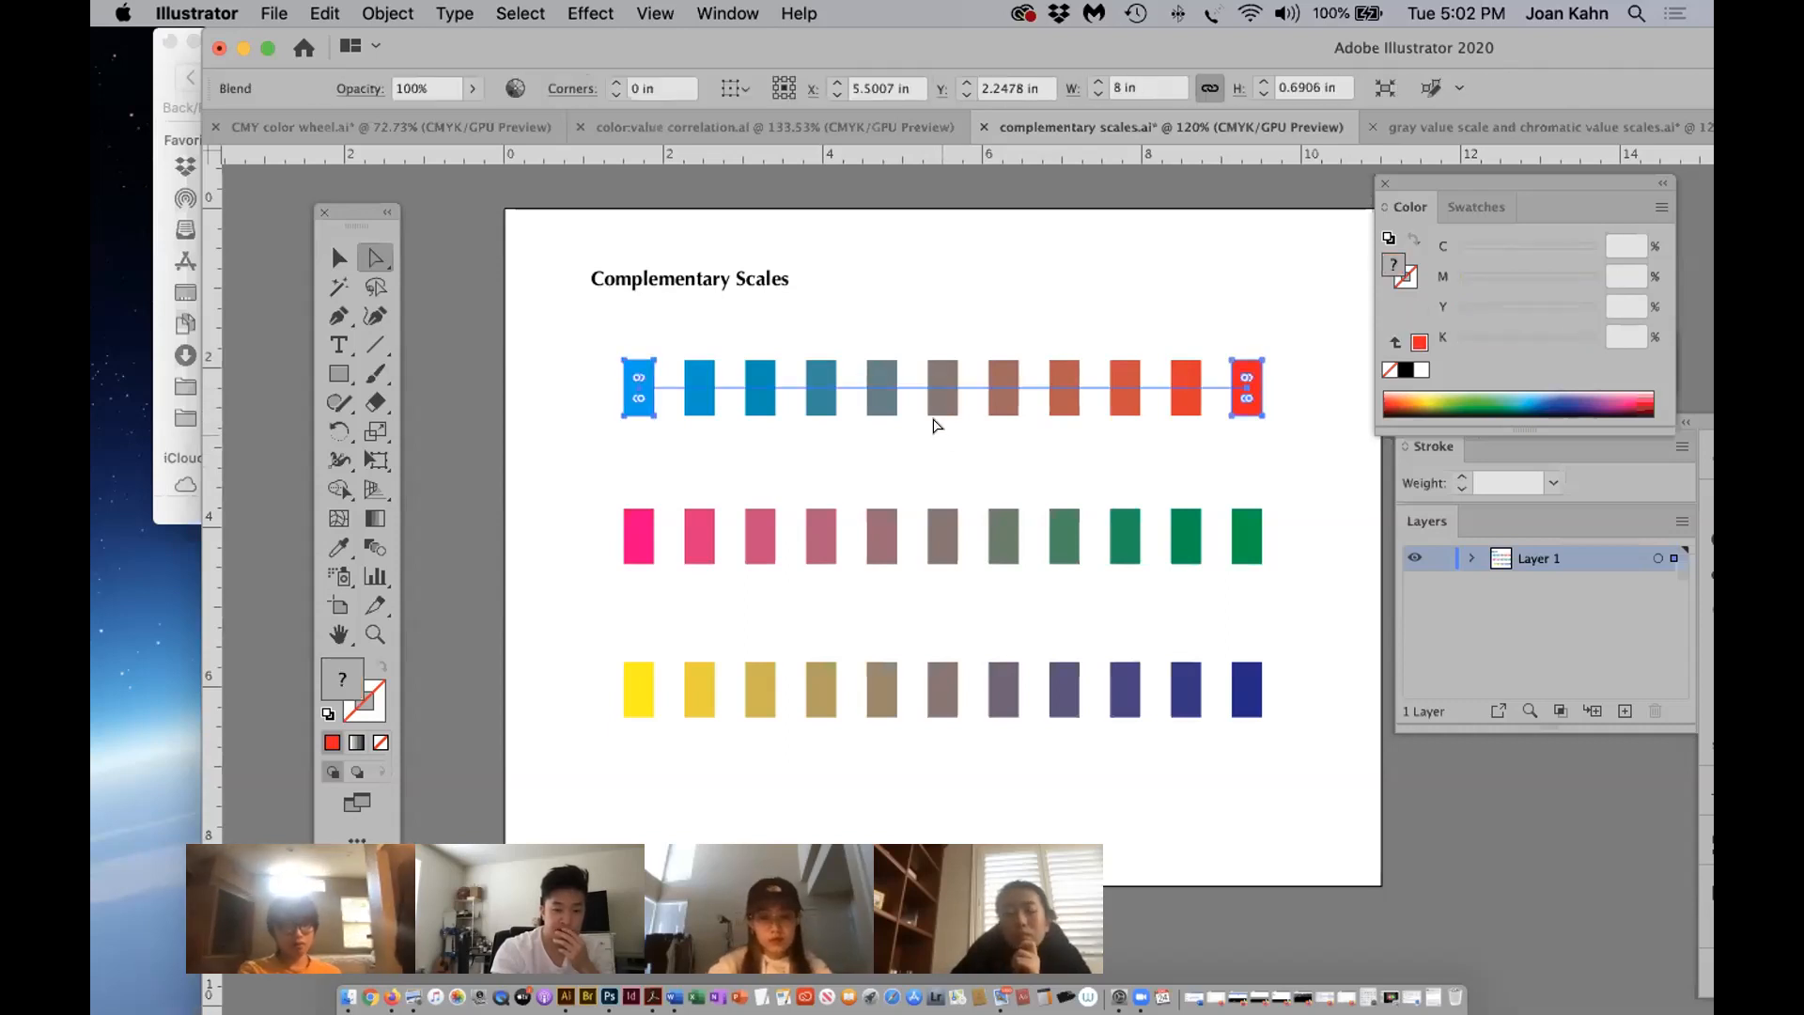
pyautogui.click(402, 13)
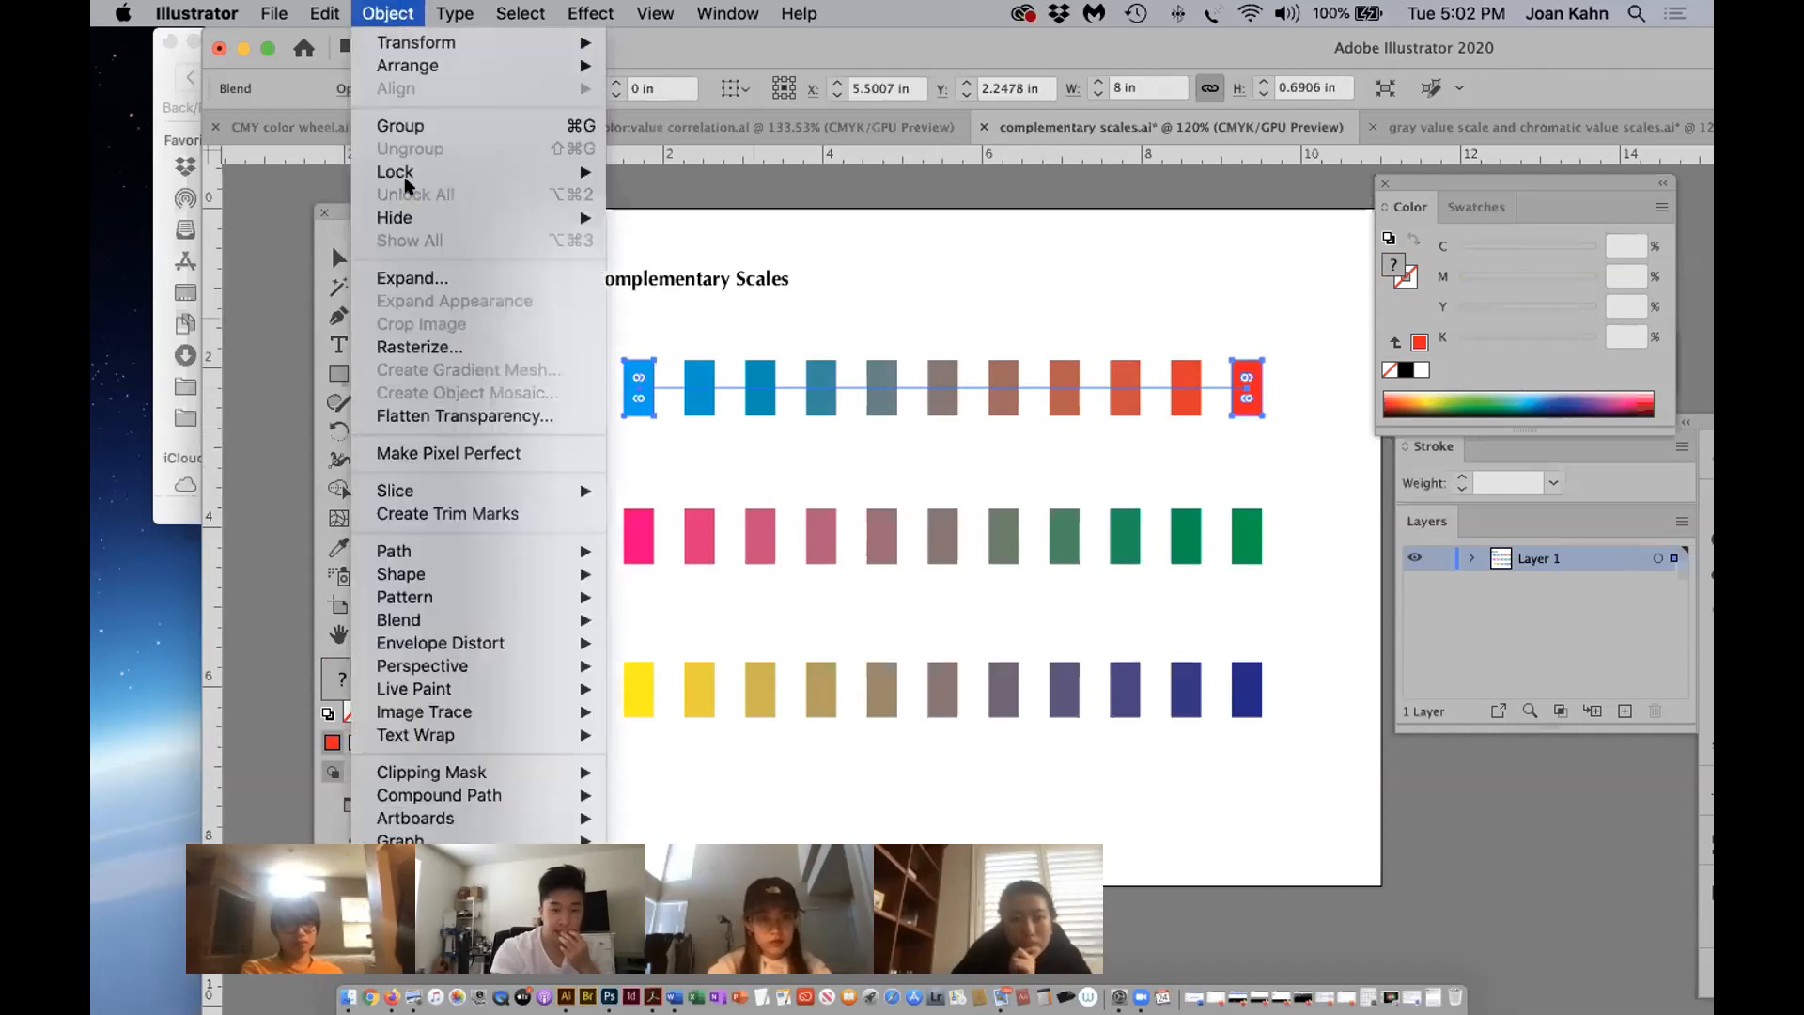
pyautogui.click(408, 278)
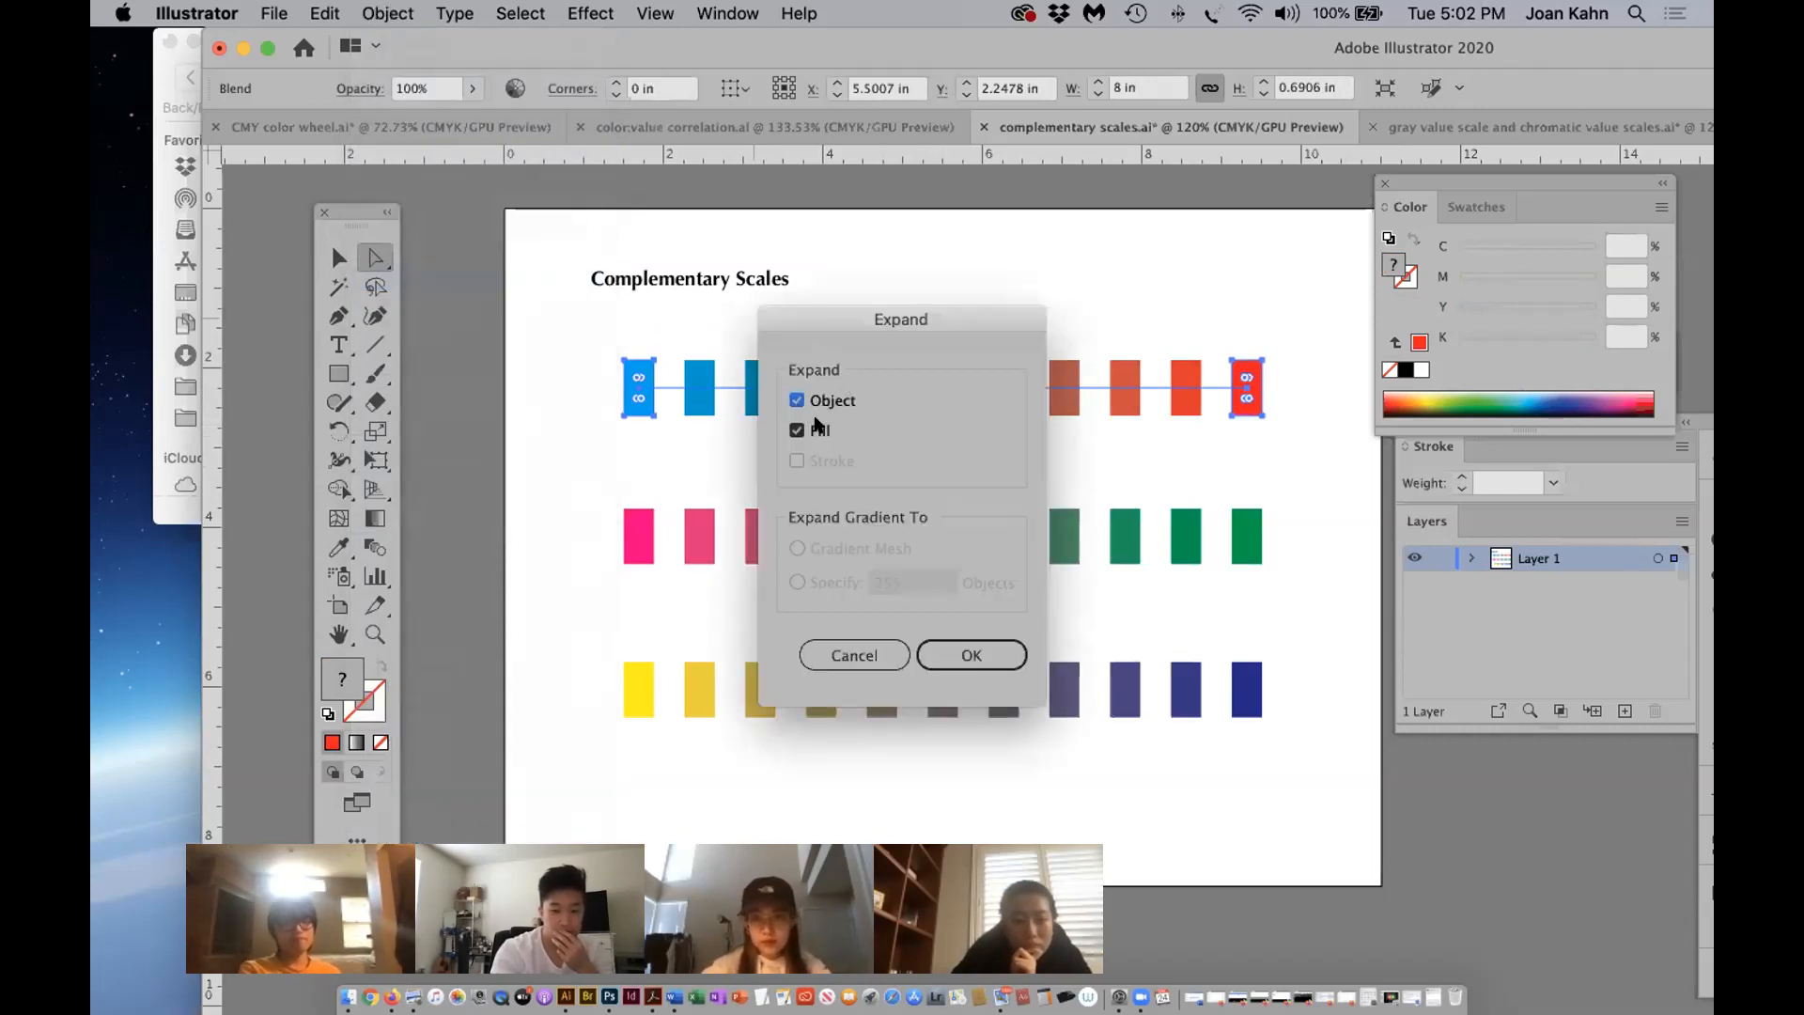
pyautogui.click(936, 656)
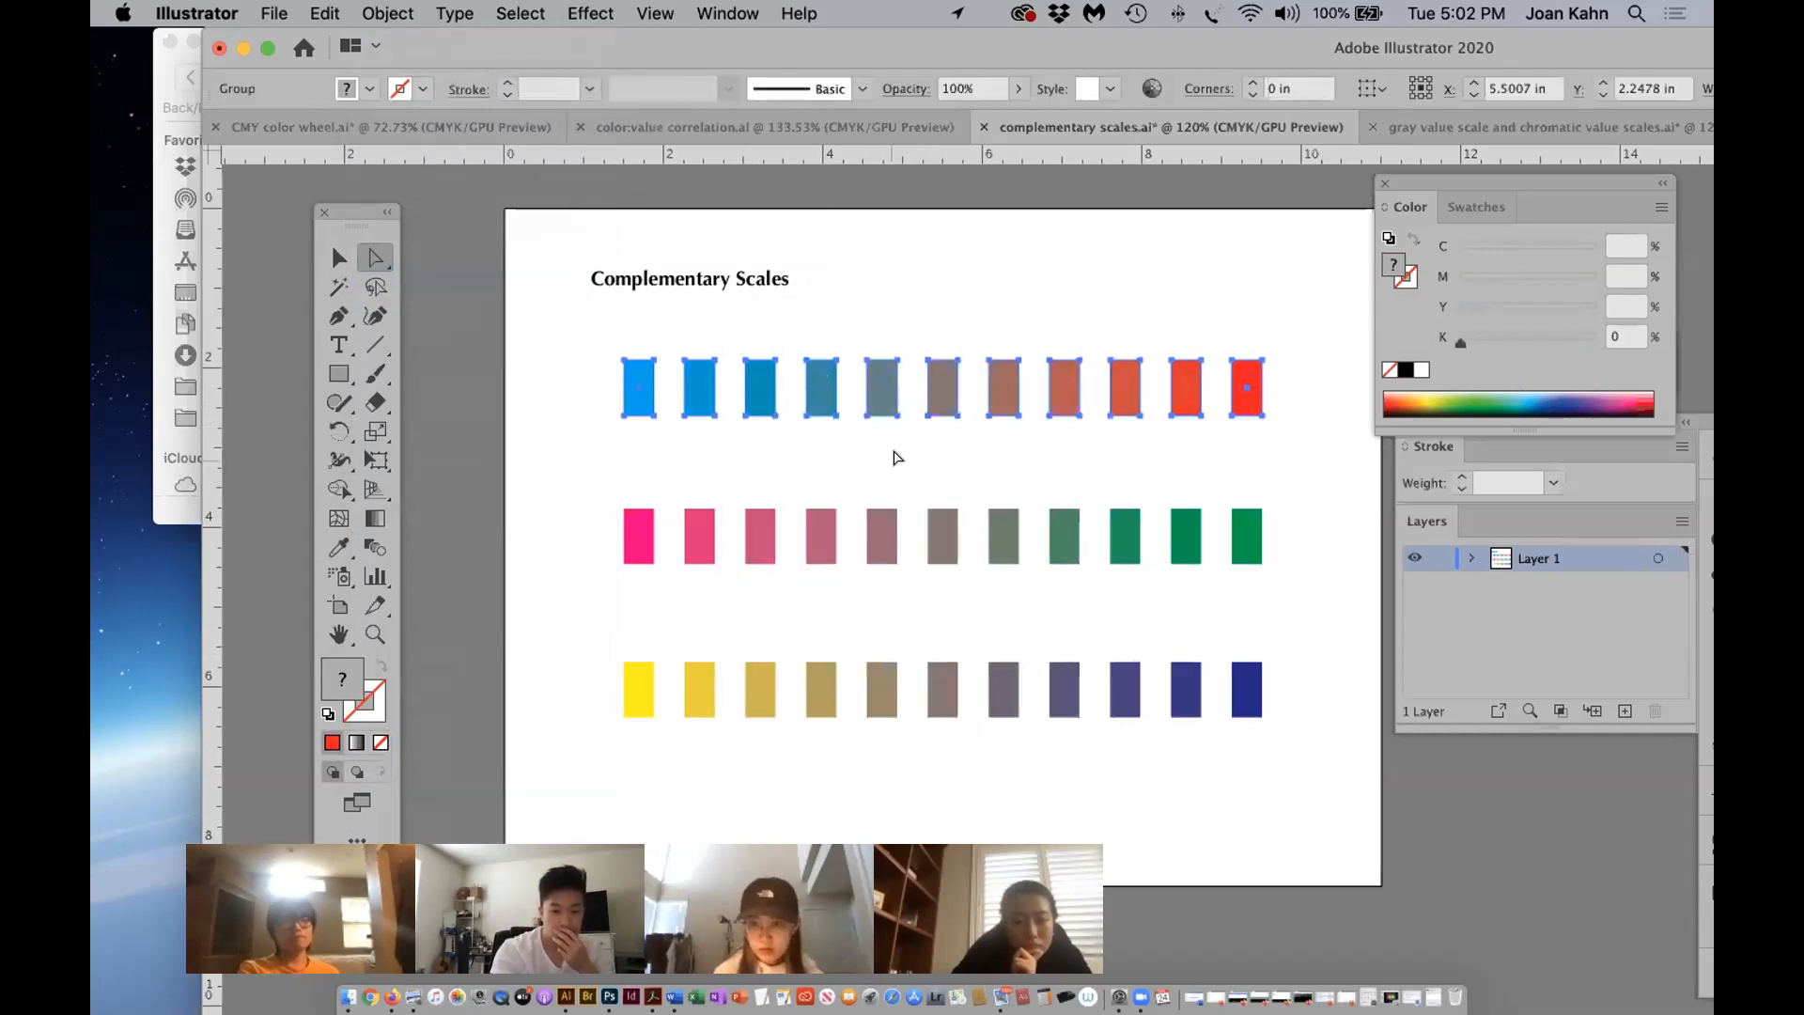
# Examine the CMYK values of the fifth and middle swatches in the blue-to-red scale.
pyautogui.click(852, 406)
pyautogui.click(877, 401)
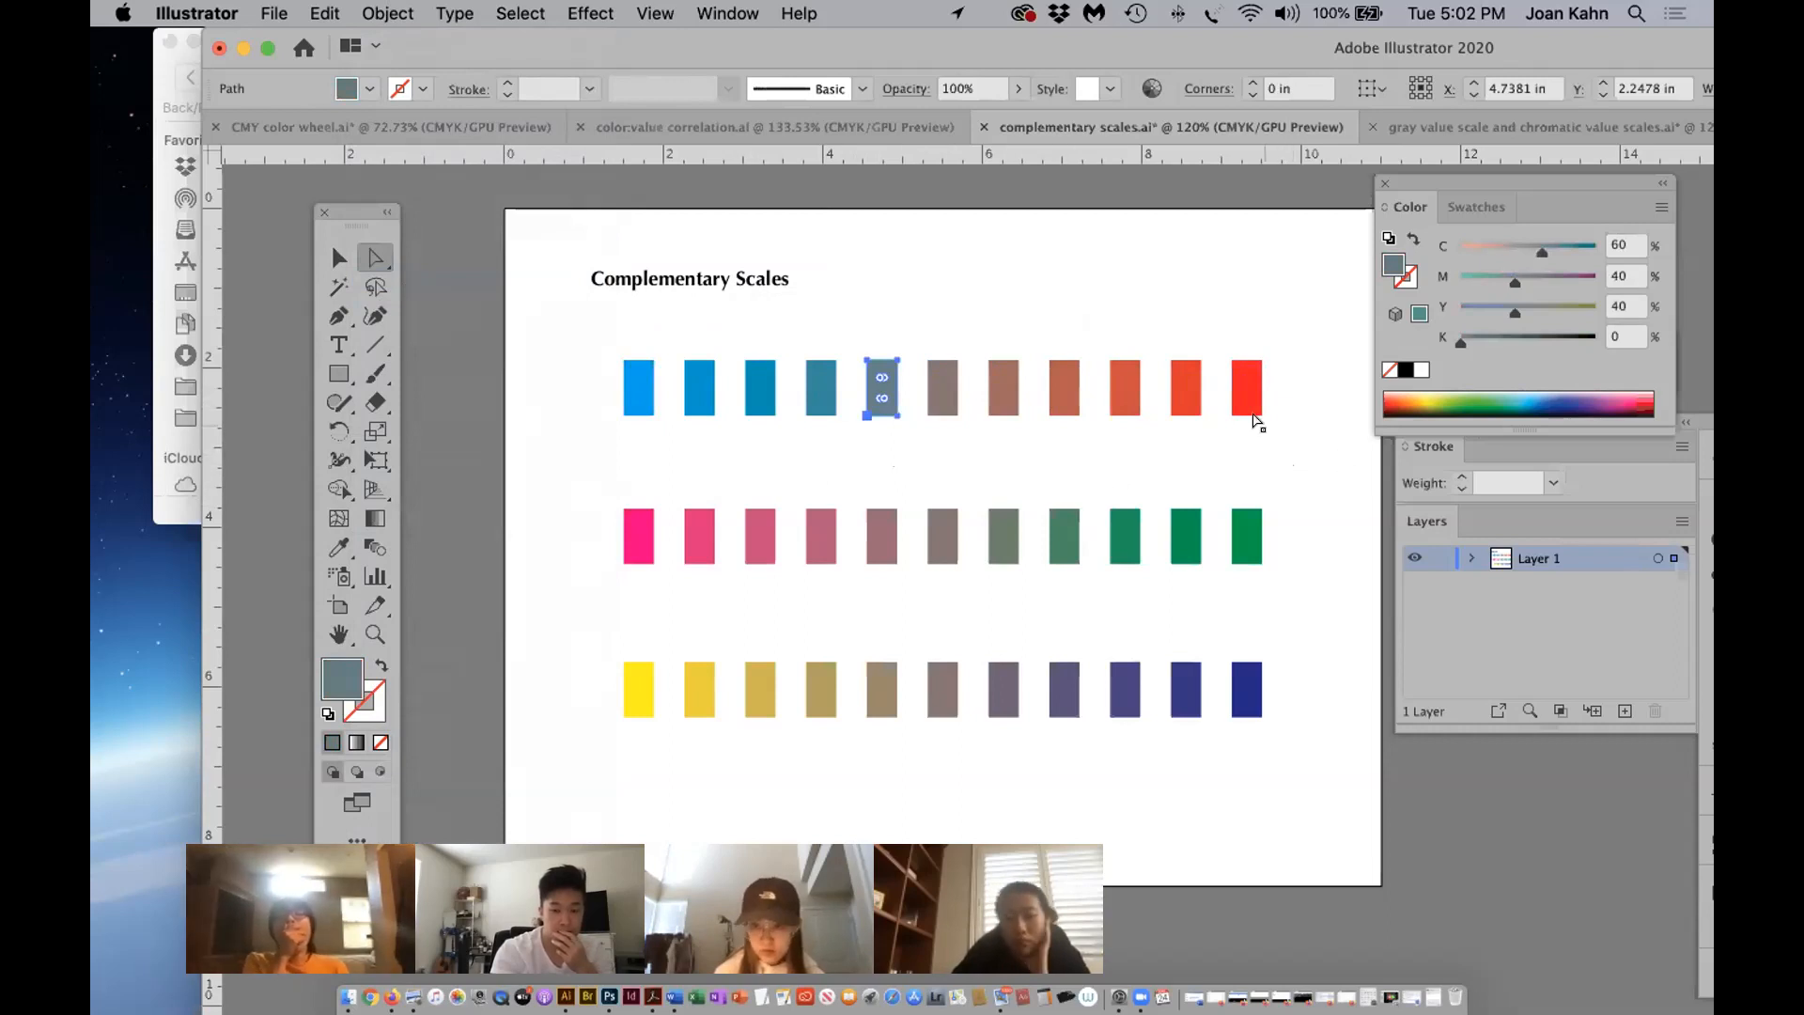
pyautogui.click(944, 413)
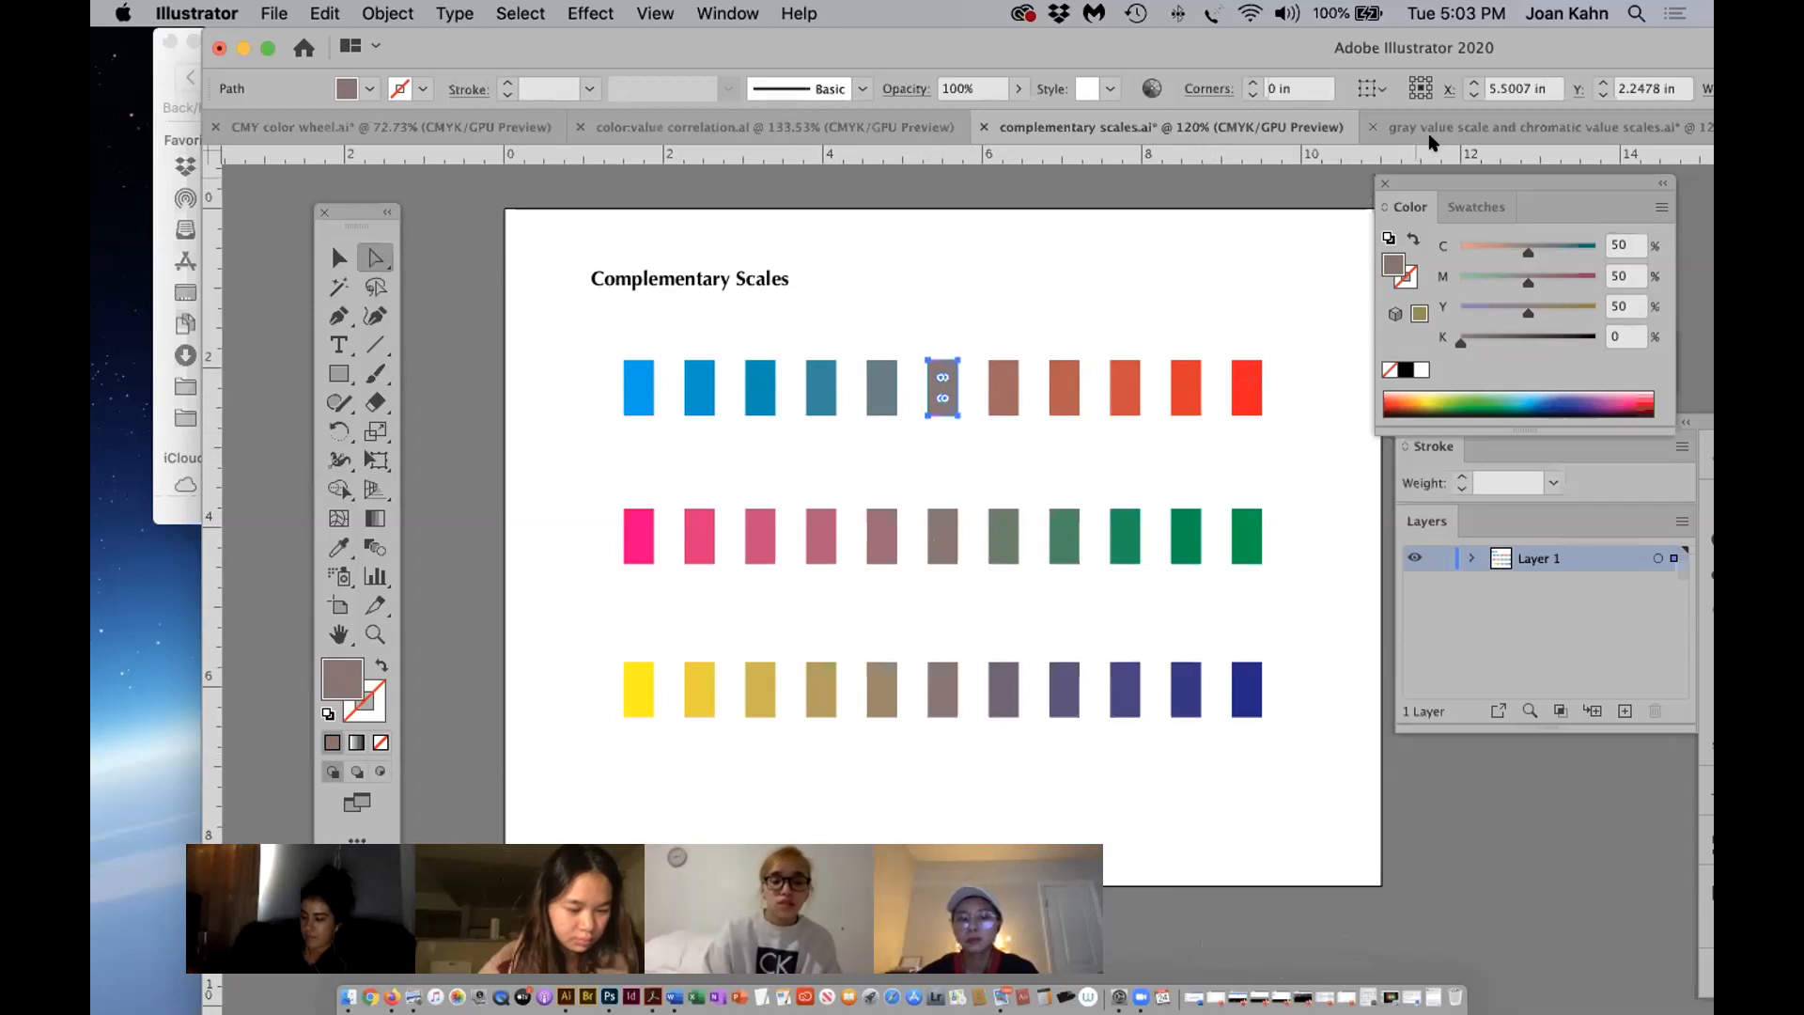
# View the gray value scale document and the analogous scales document, shifting the application window to reach them.
pyautogui.click(1457, 129)
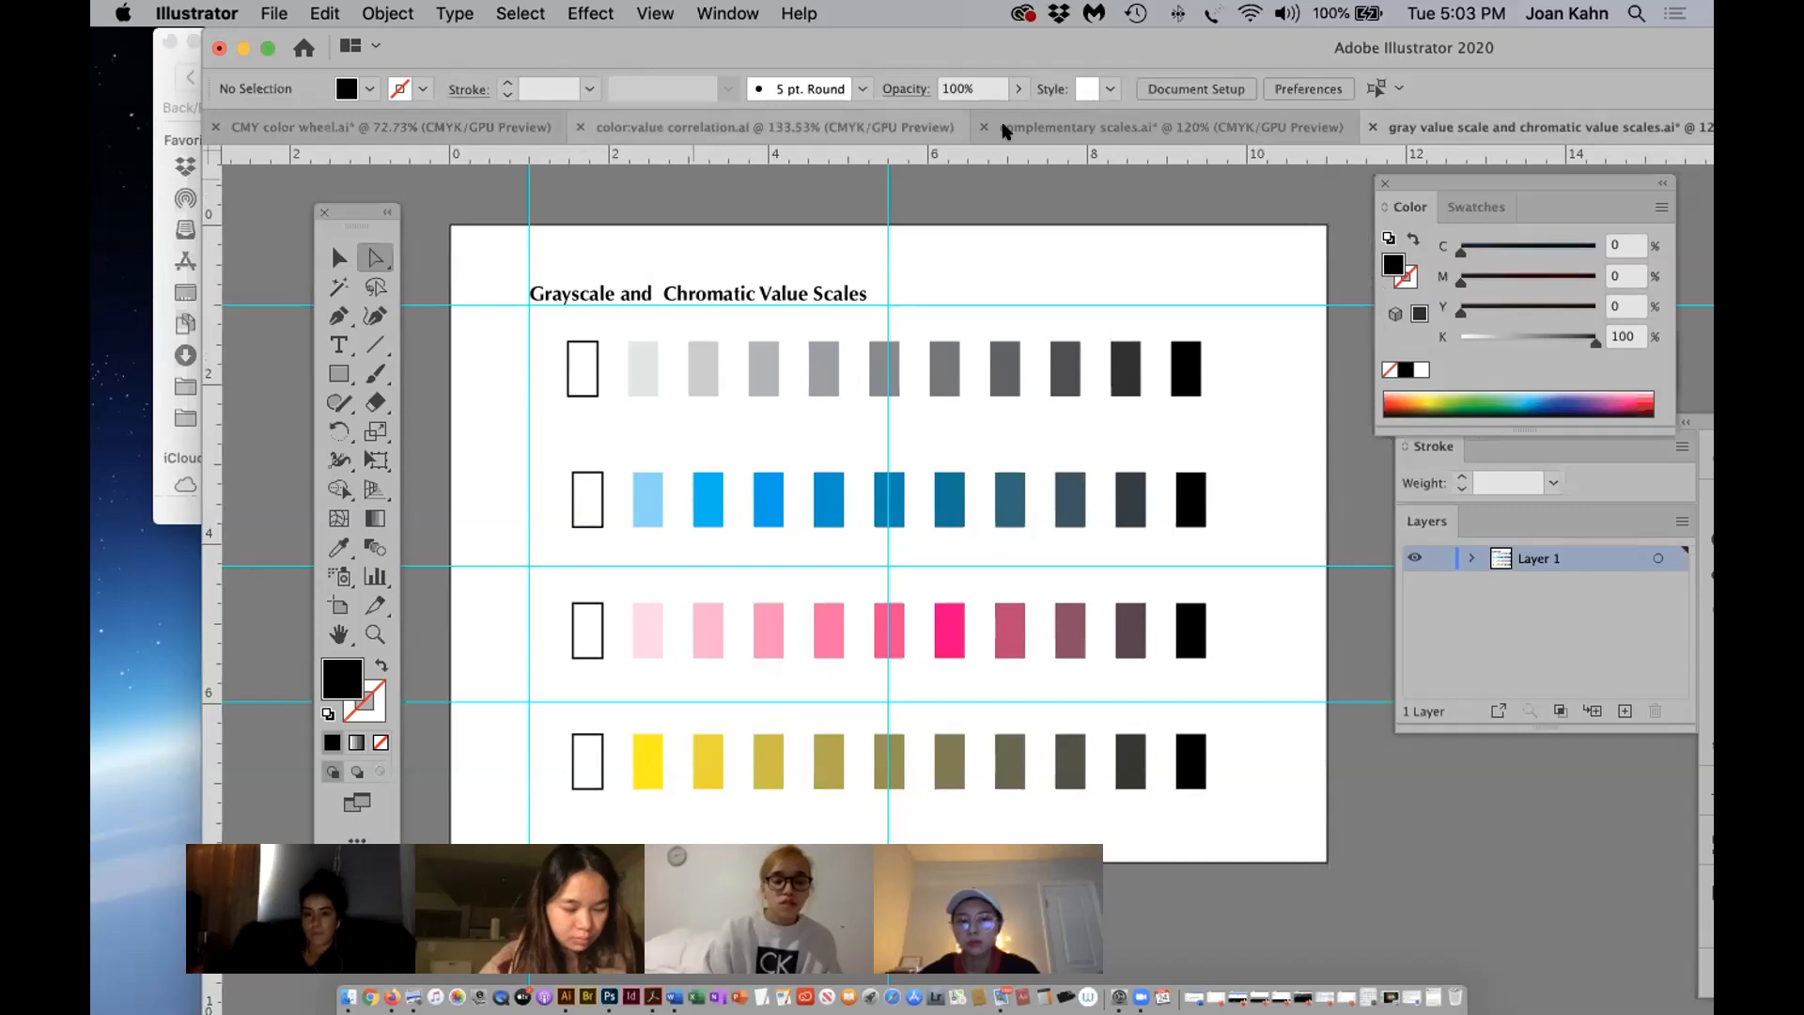
pyautogui.moveTo(1611, 46); pyautogui.dragTo(1258, 58)
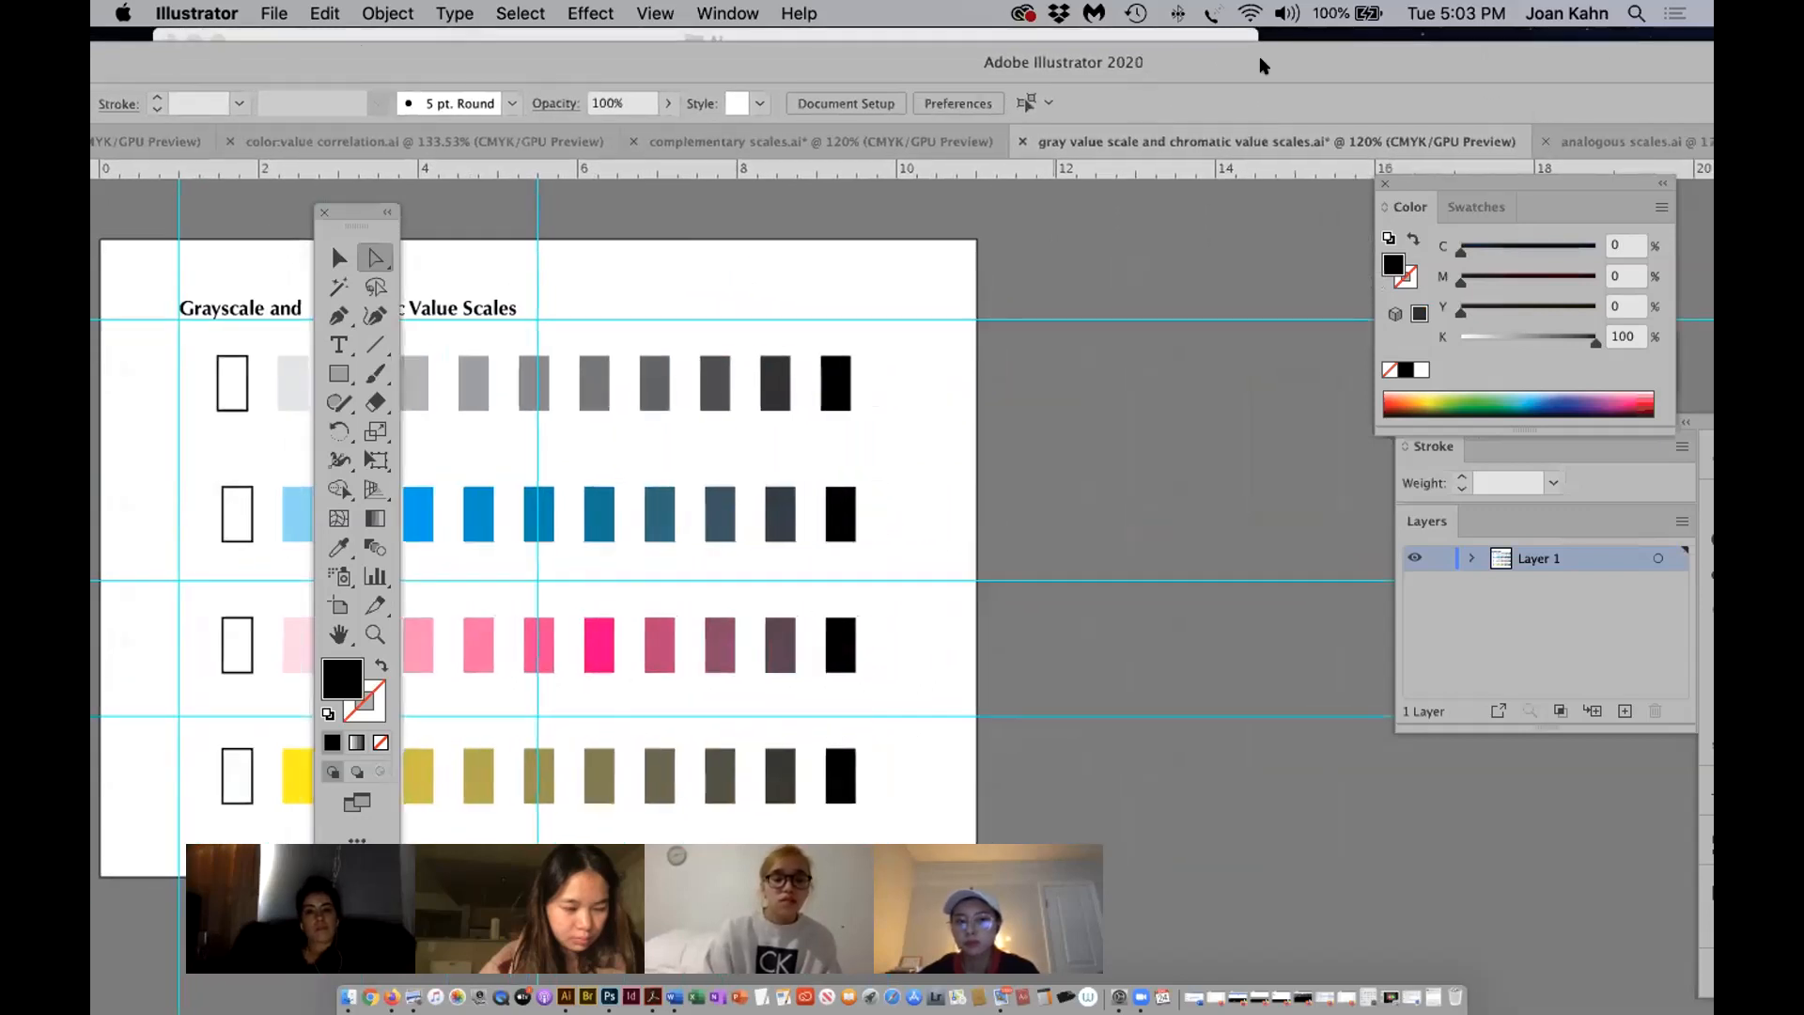
pyautogui.click(1620, 145)
pyautogui.moveTo(888, 68); pyautogui.dragTo(624, 63)
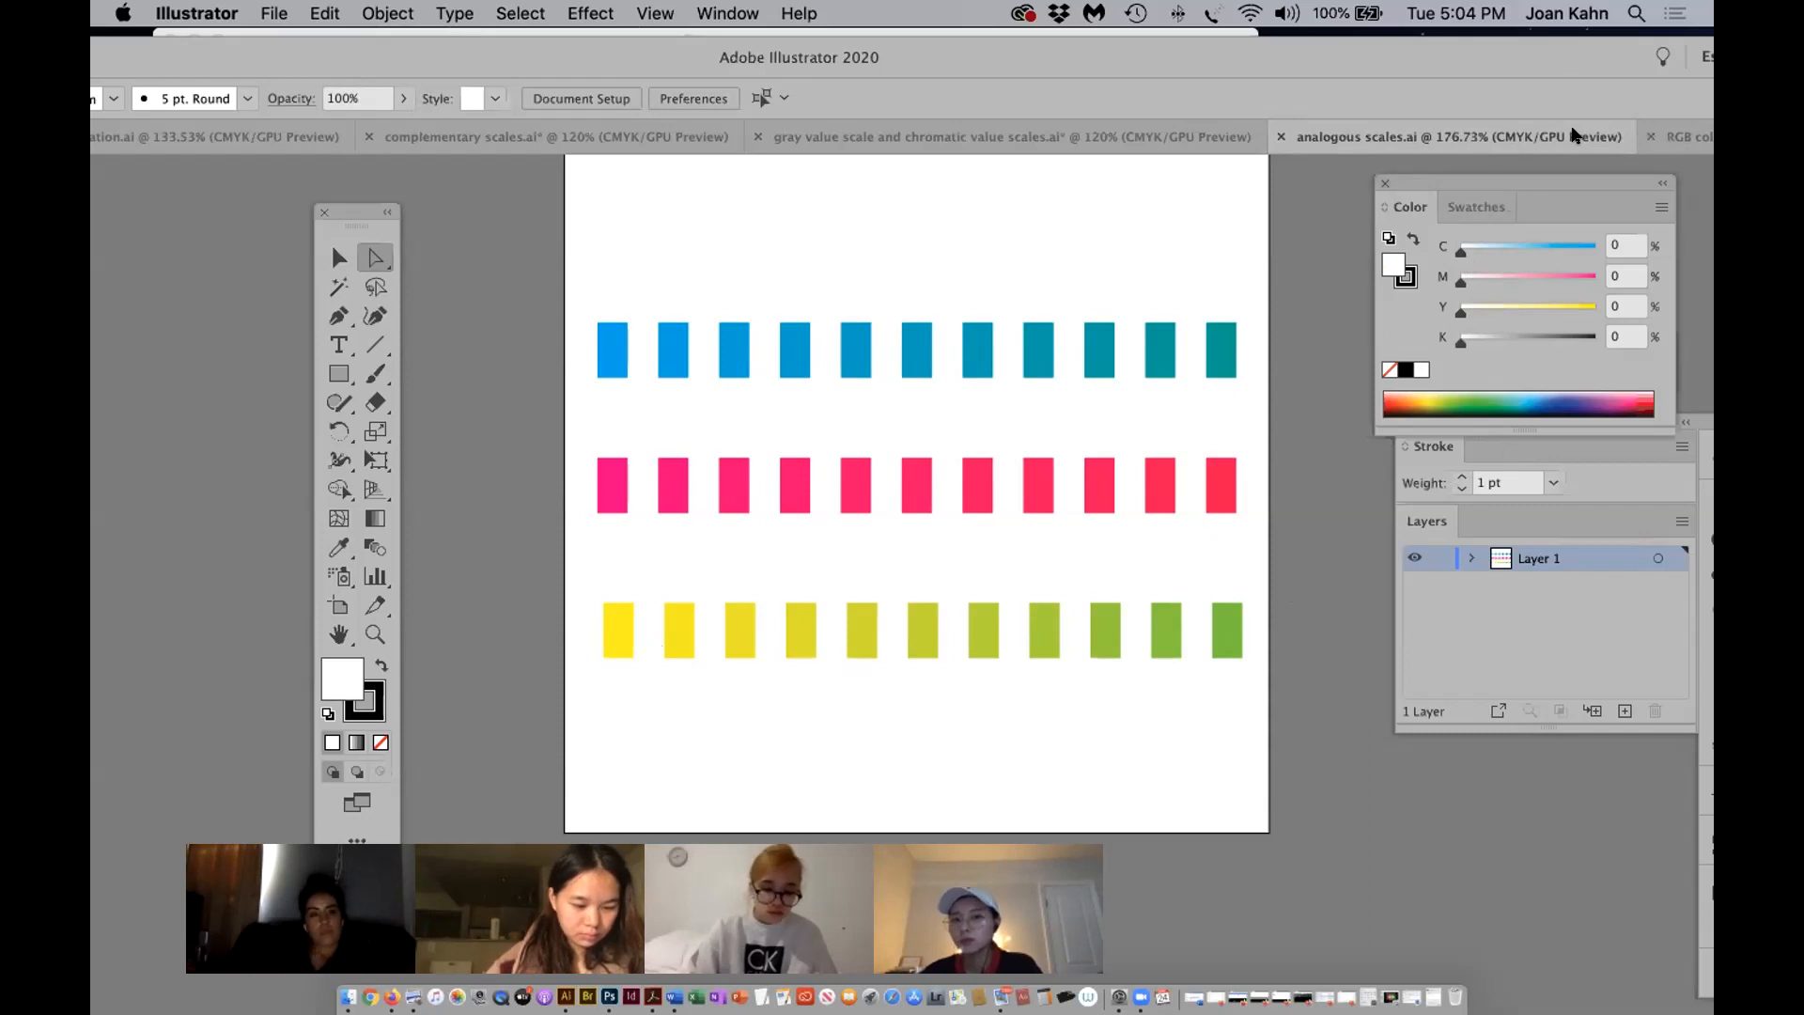
# View the complementary scales document and the gray value and chromatic value scales document with their artboards centered.
pyautogui.click(566, 135)
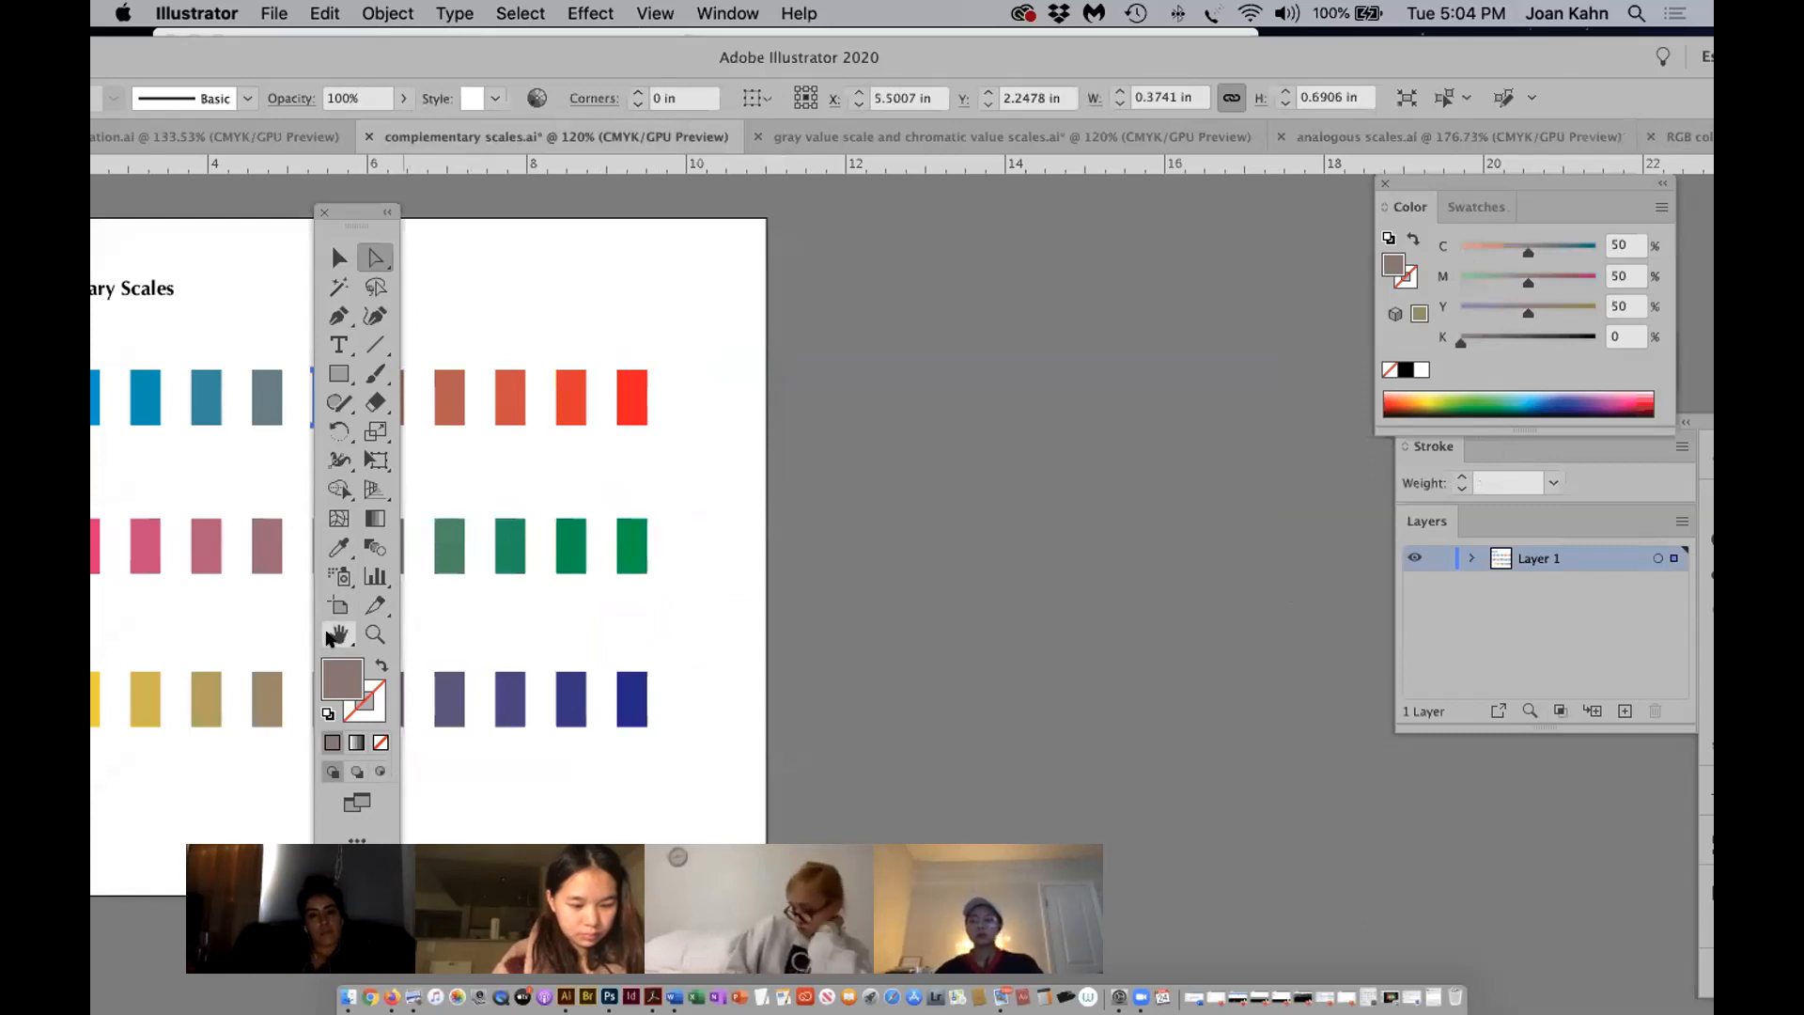
pyautogui.click(338, 634)
pyautogui.moveTo(671, 648); pyautogui.dragTo(1229, 636)
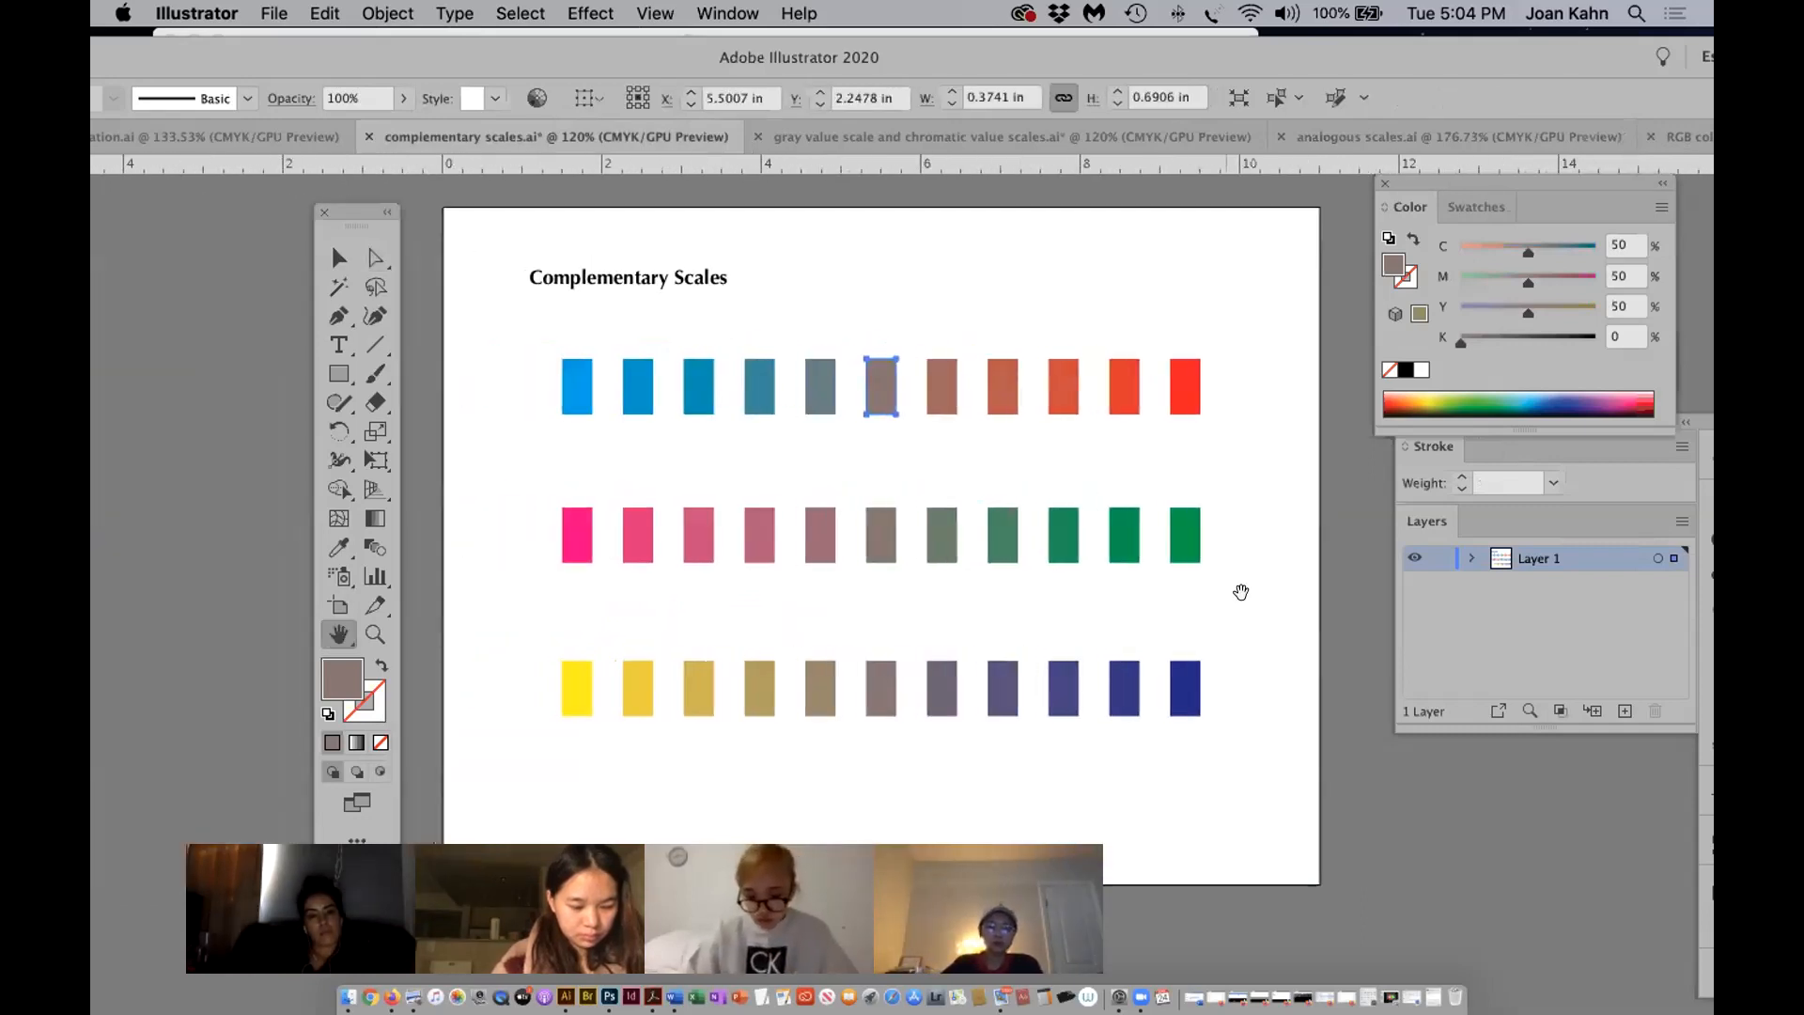
pyautogui.click(993, 148)
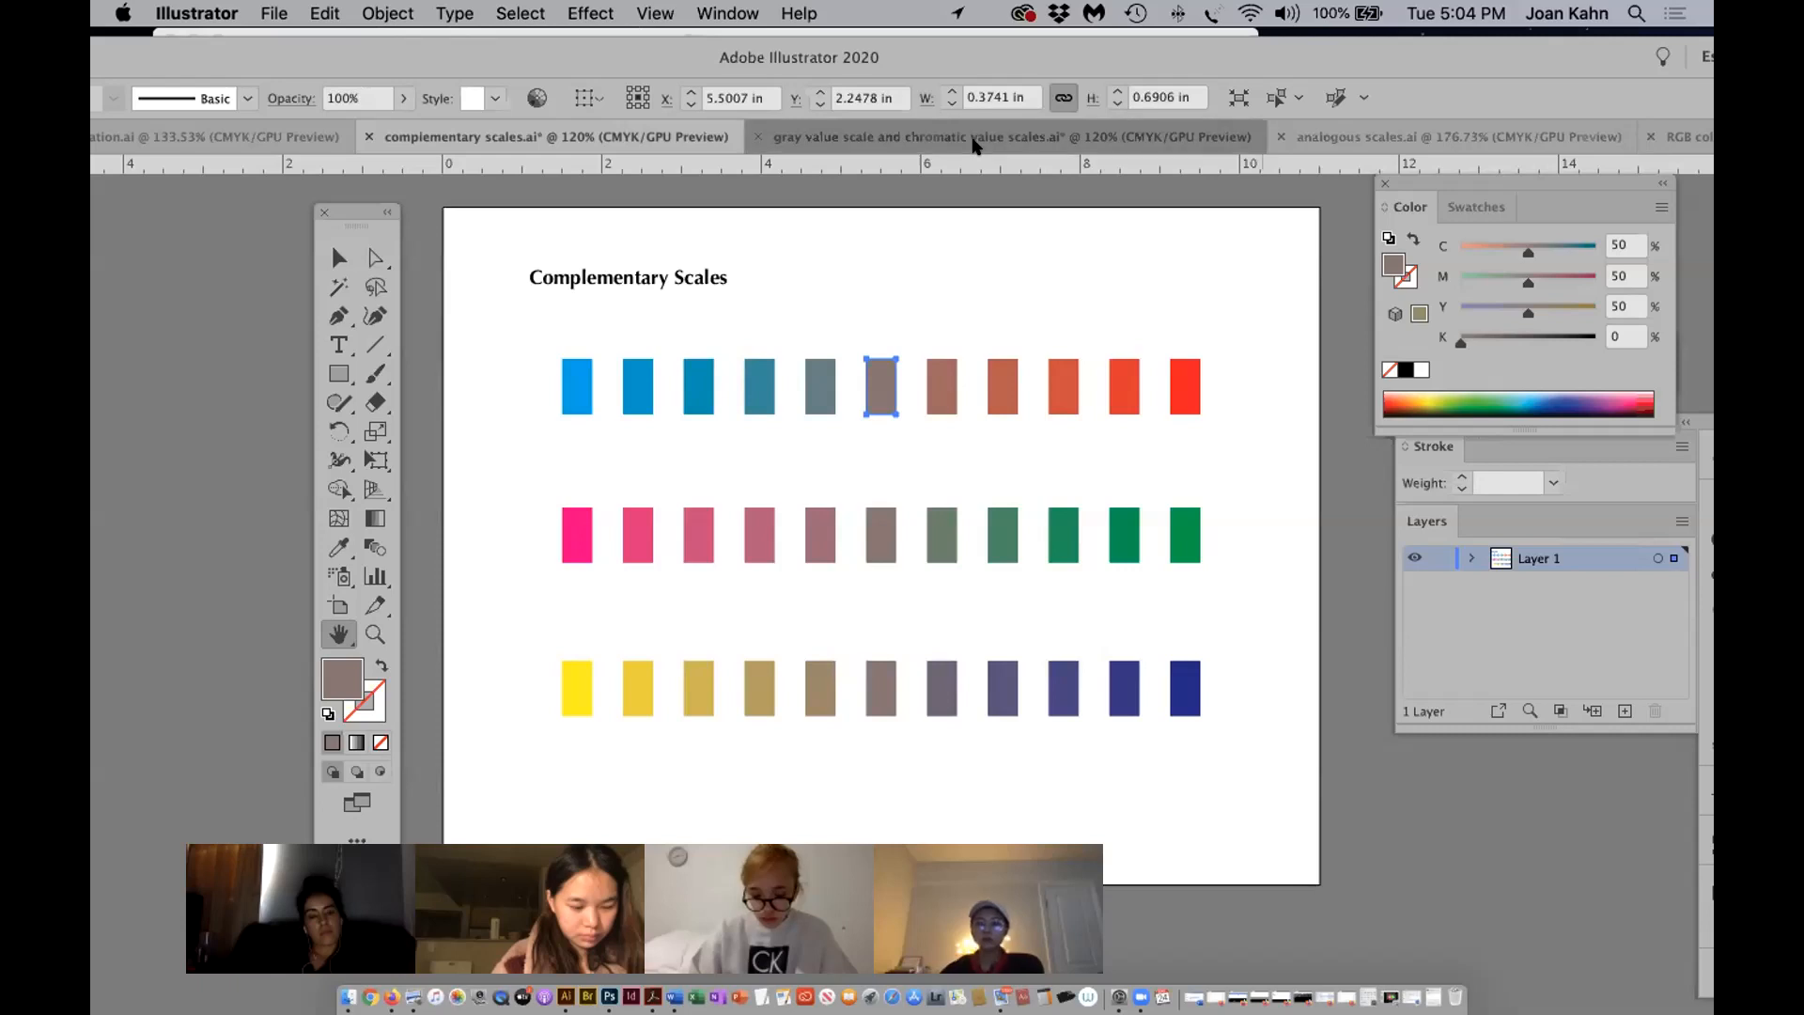
pyautogui.moveTo(837, 460); pyautogui.dragTo(1191, 407)
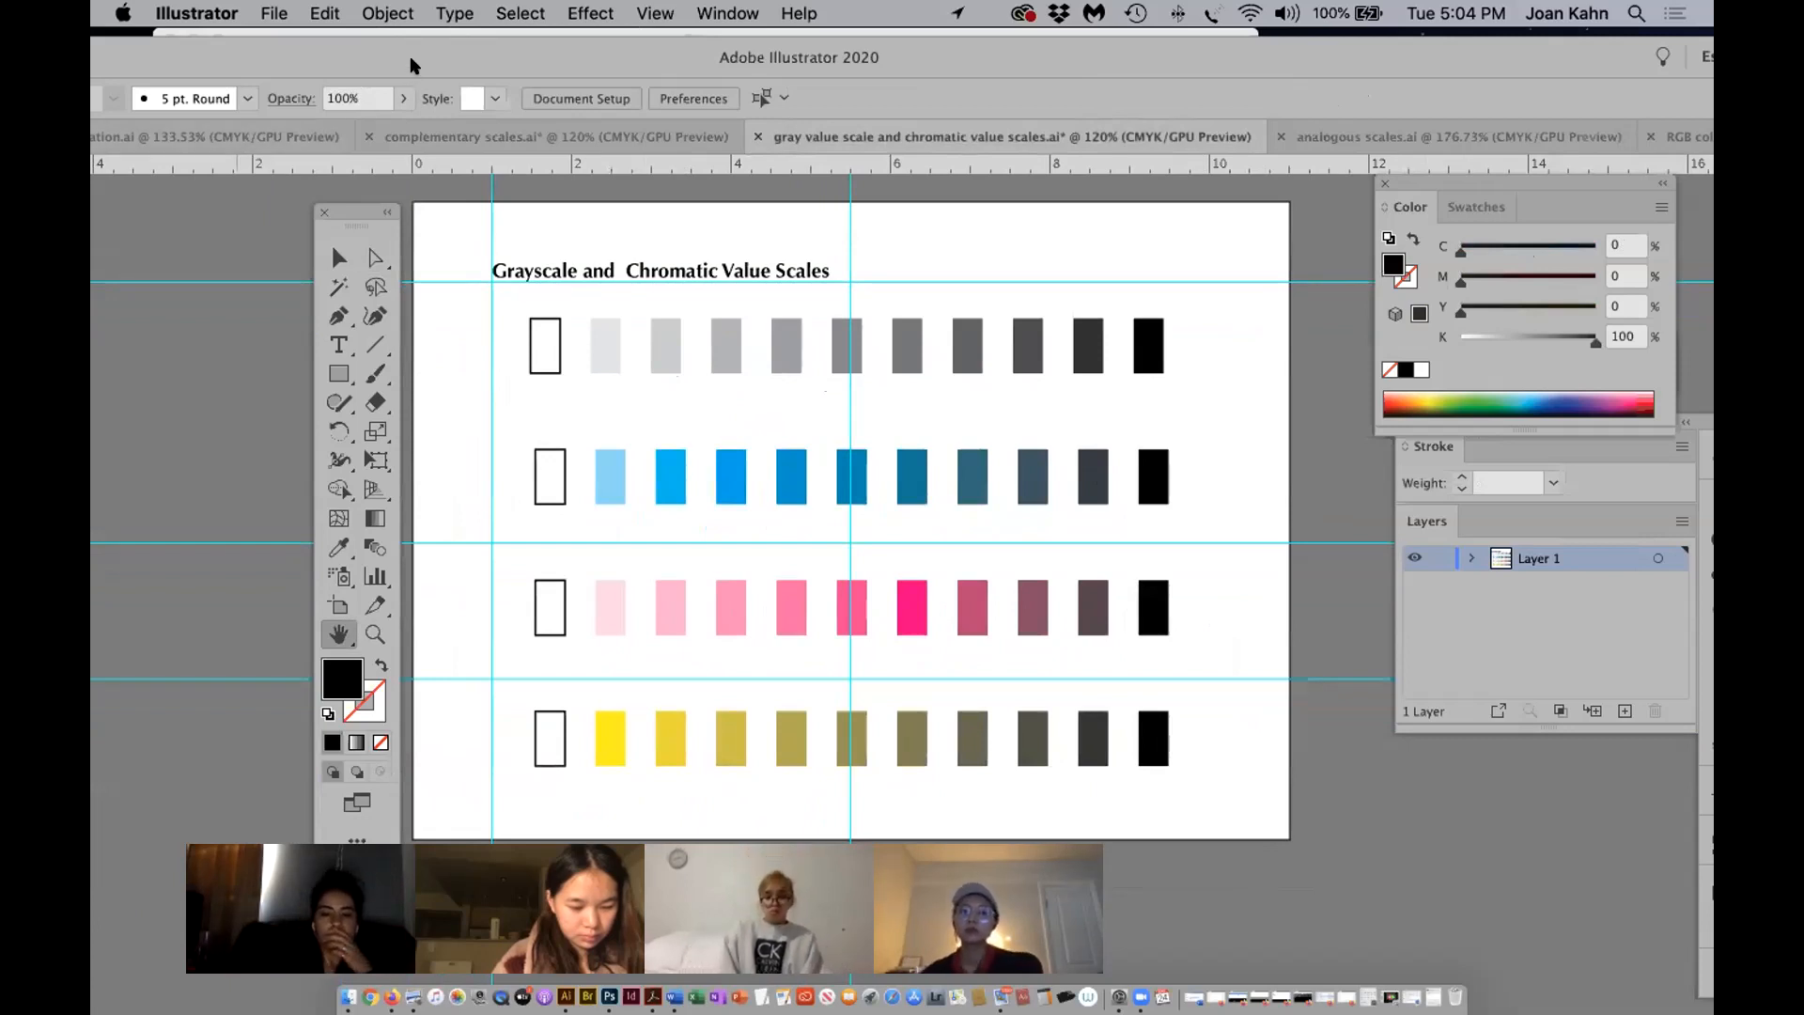
# Reposition the application window and close all open documents without saving their changes.
pyautogui.moveTo(410, 60); pyautogui.dragTo(480, 62)
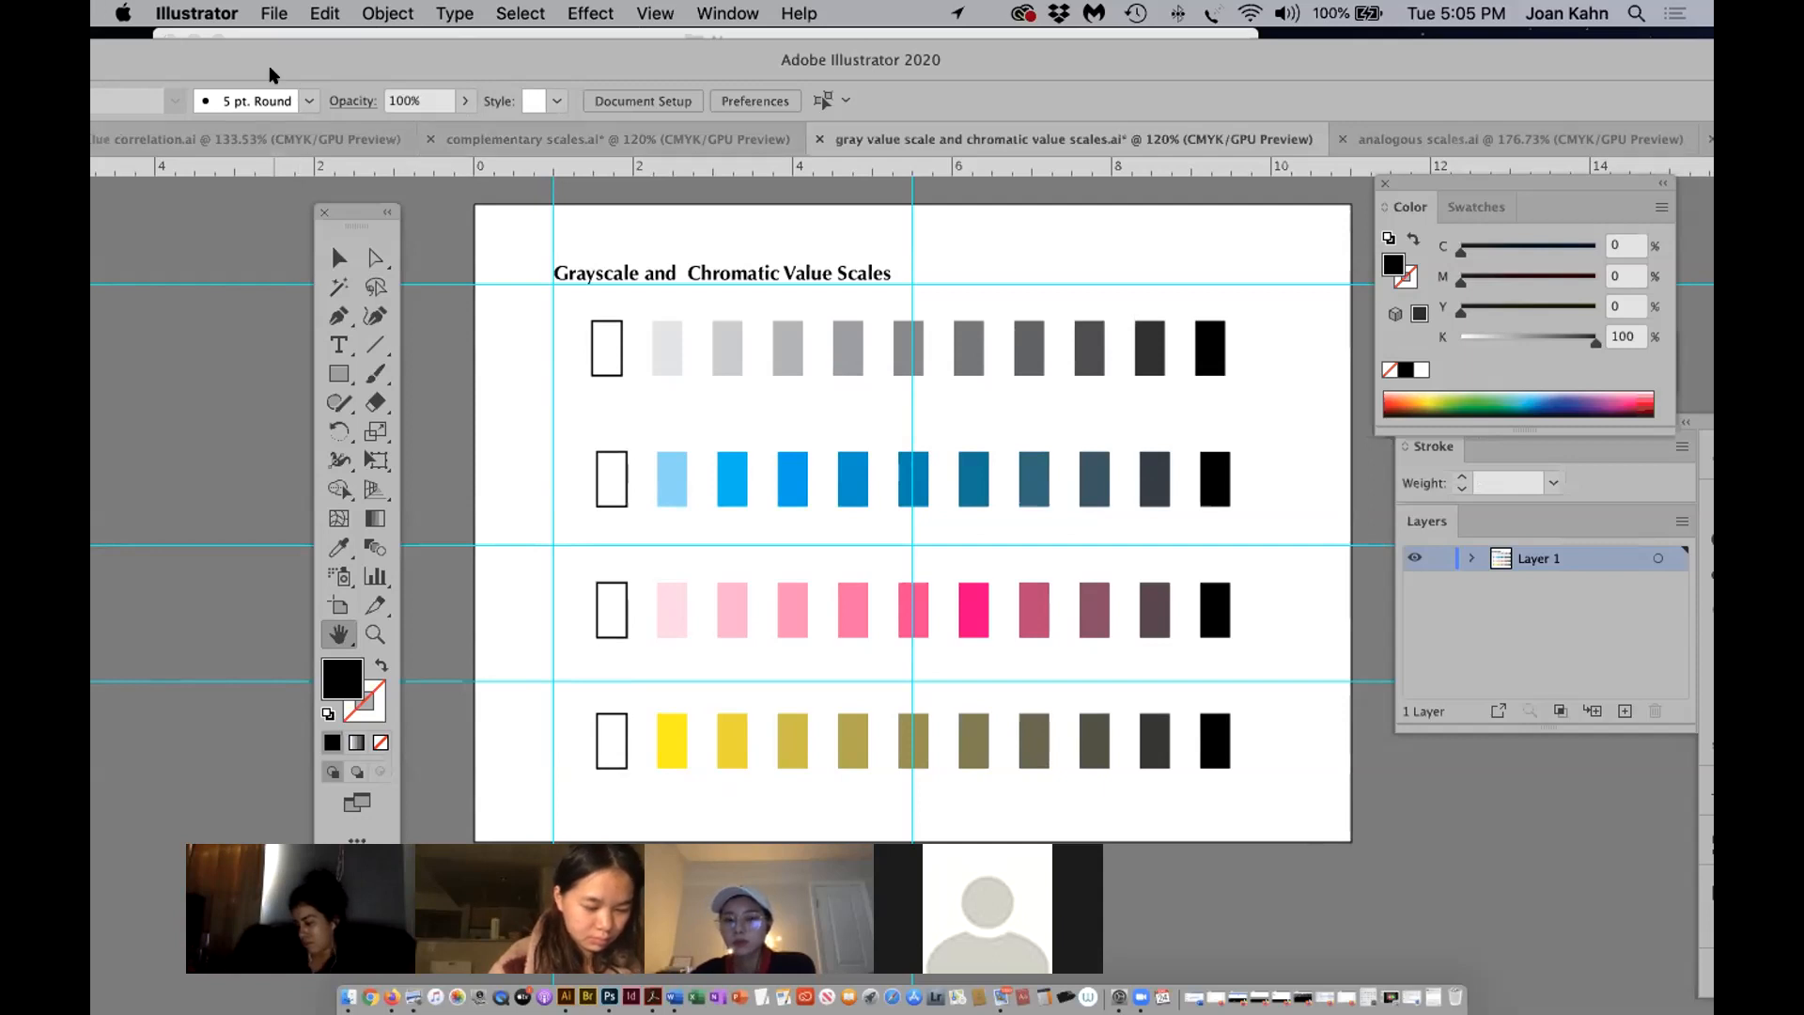
pyautogui.moveTo(194, 58); pyautogui.dragTo(673, 64)
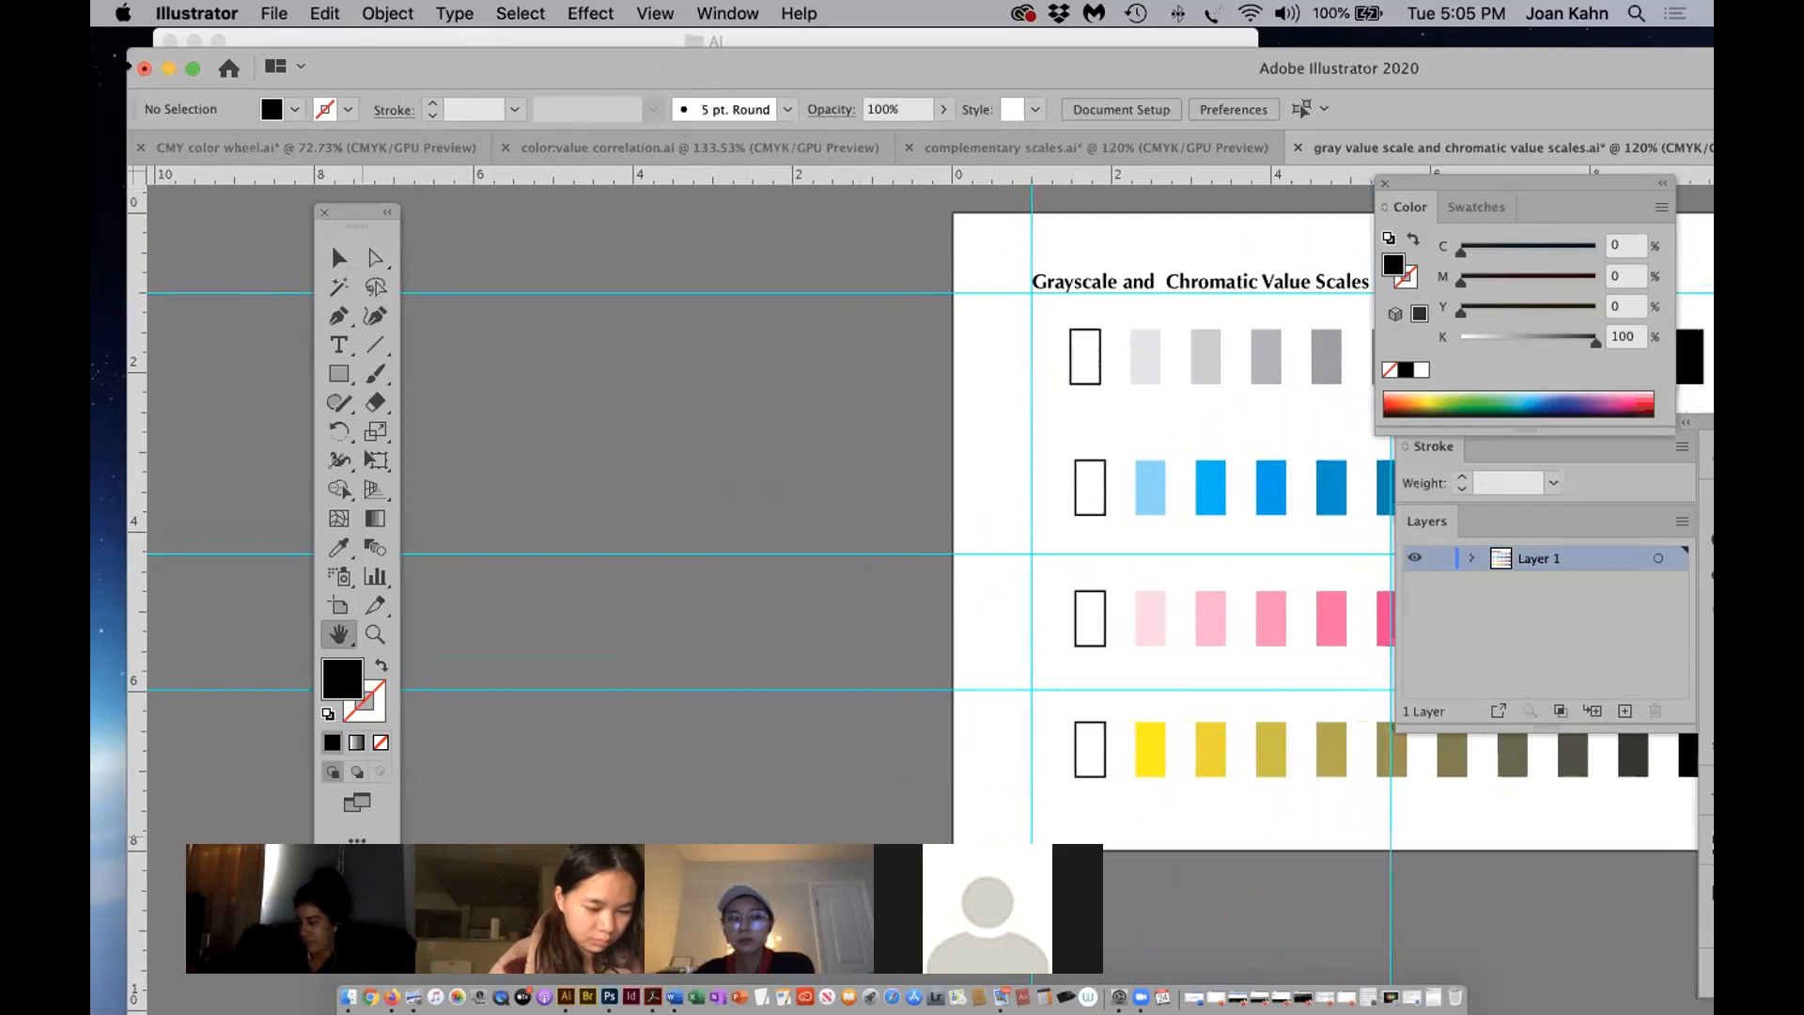
pyautogui.click(144, 69)
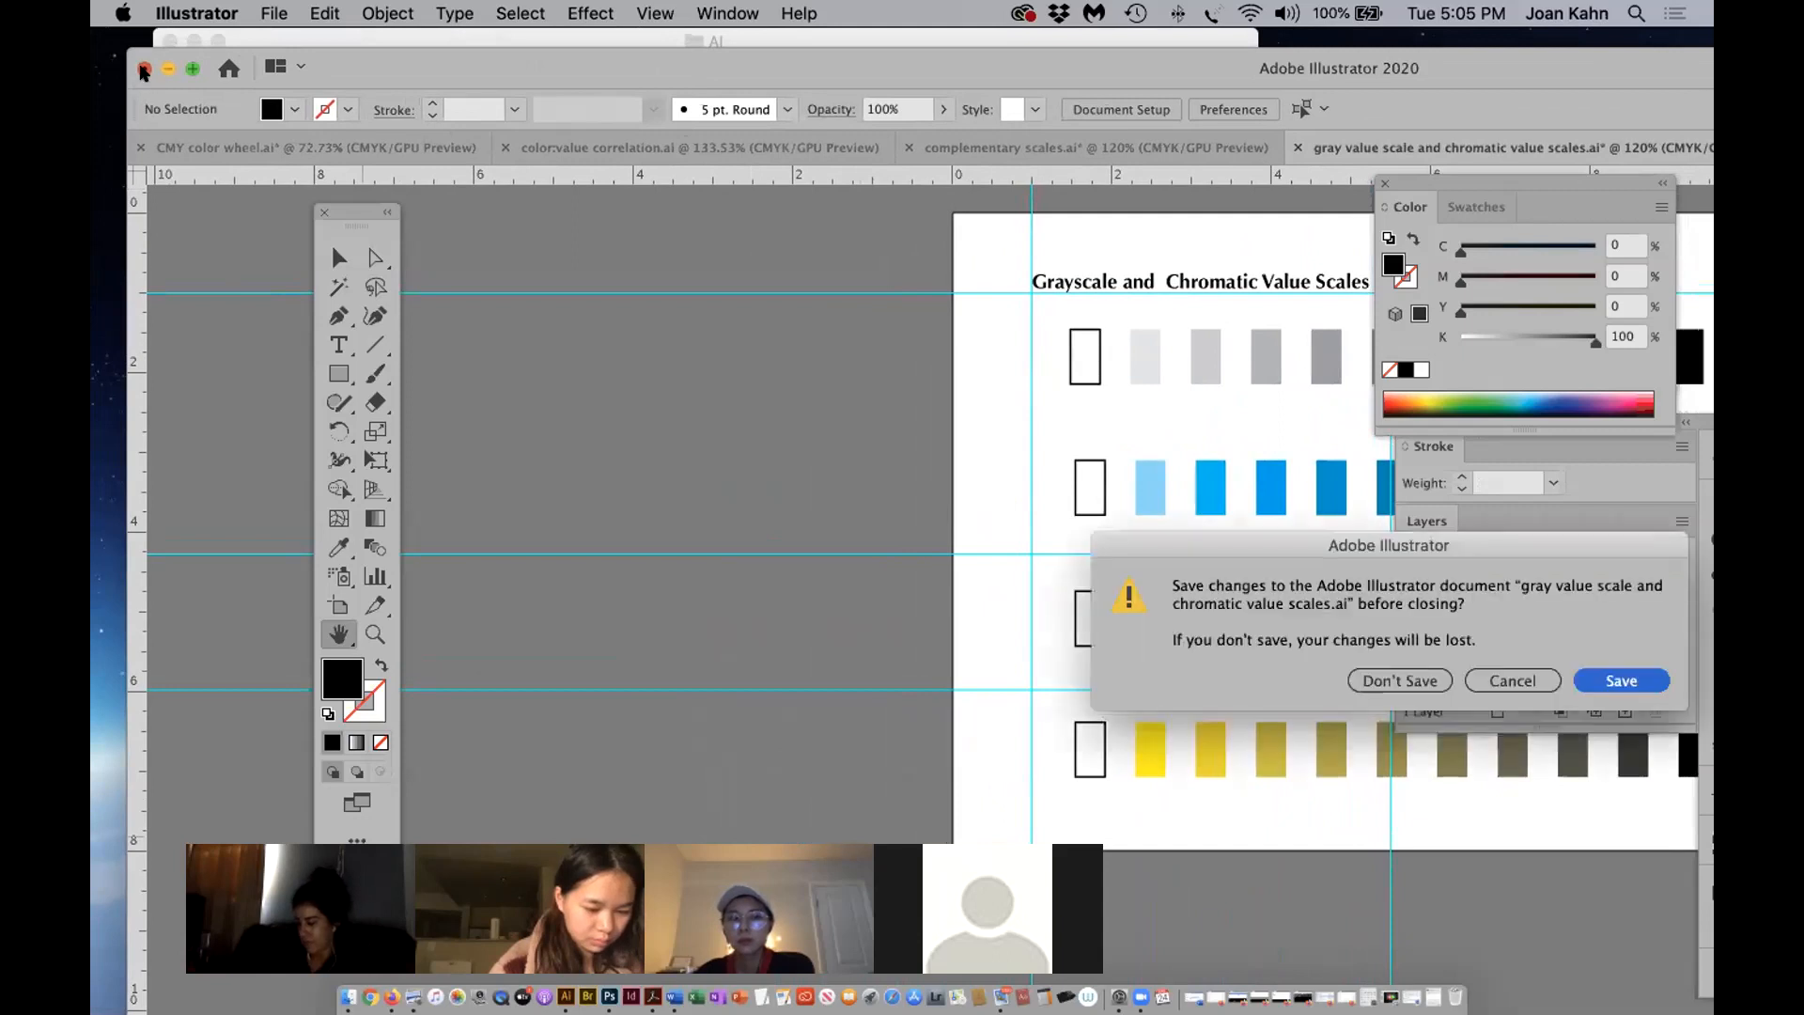
pyautogui.click(1445, 675)
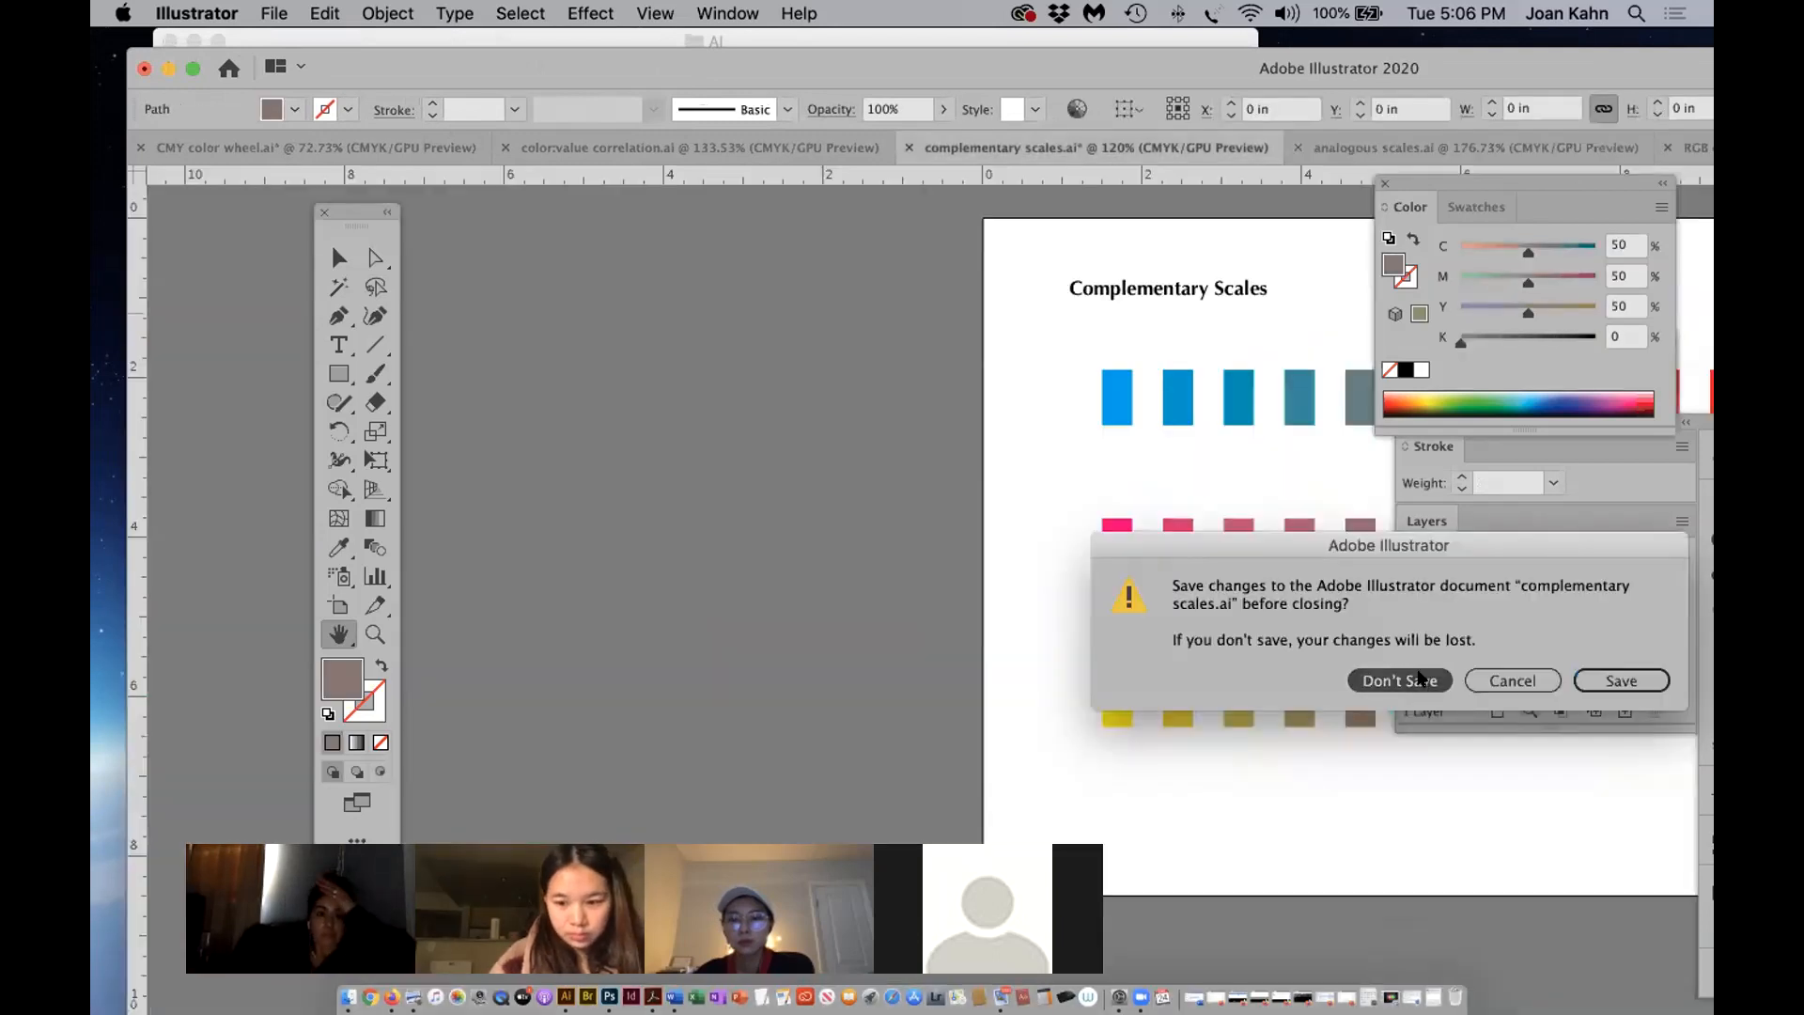
pyautogui.click(1421, 677)
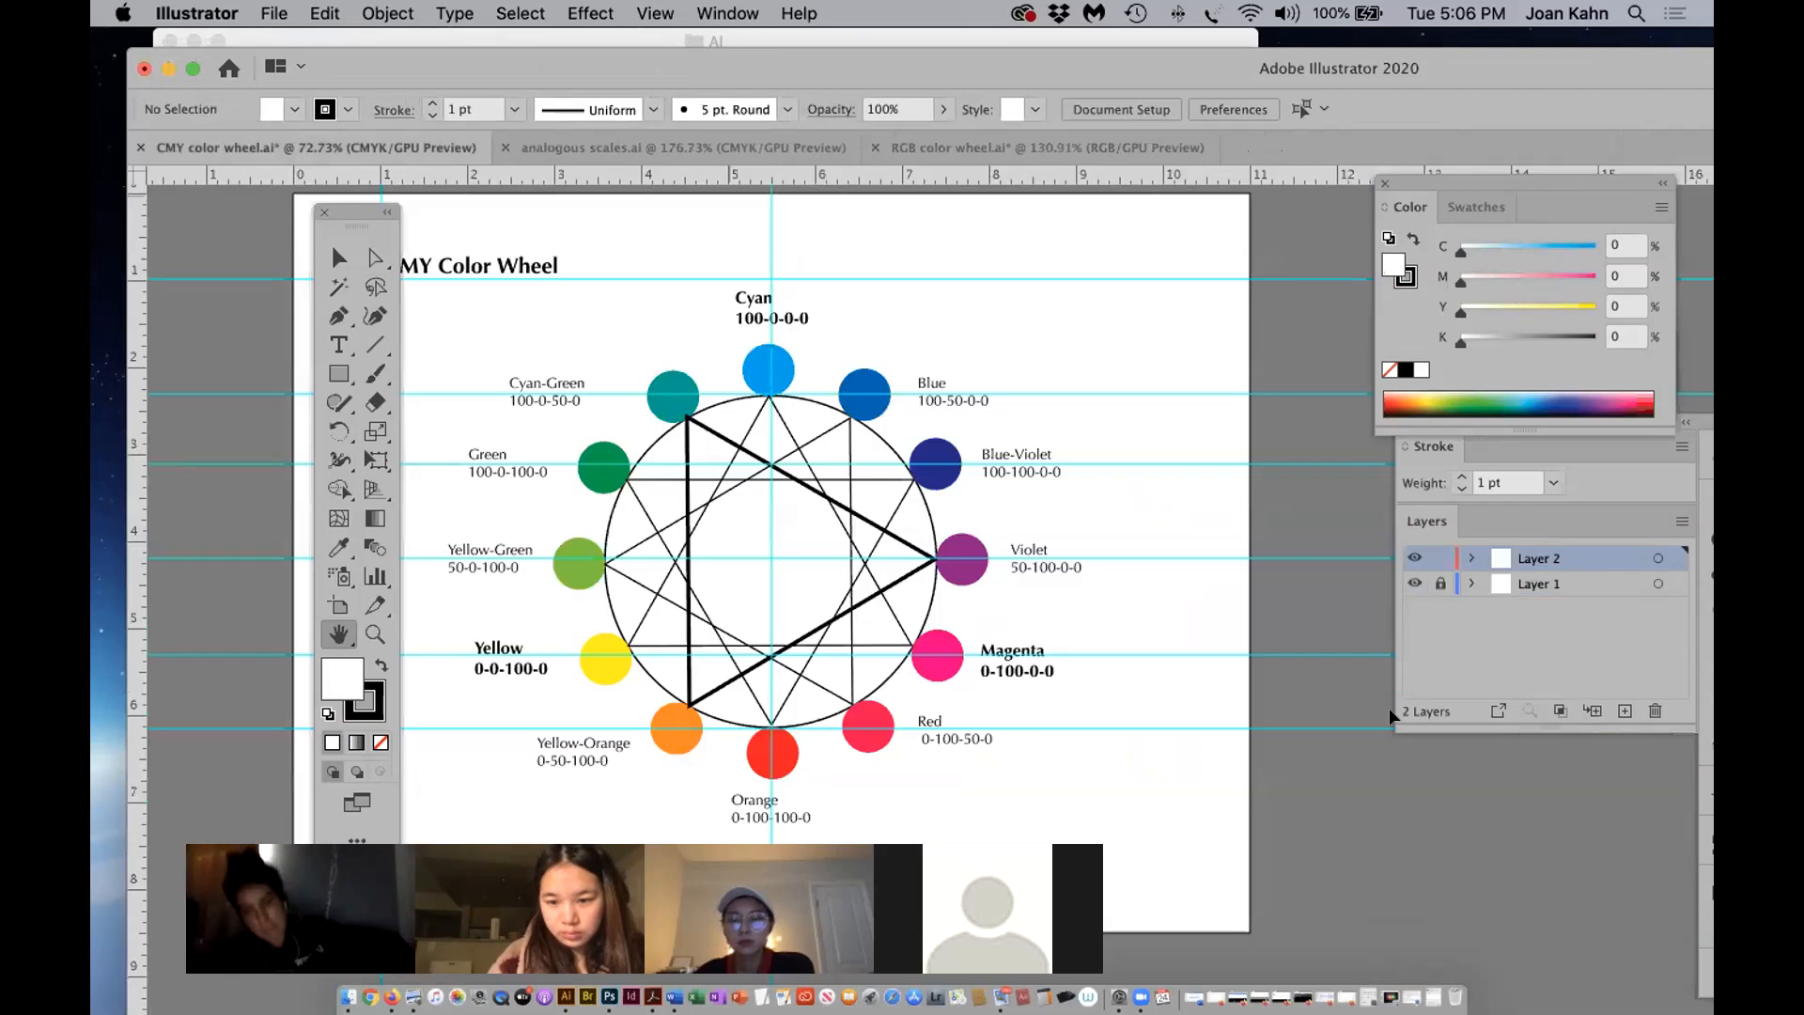
pyautogui.click(1374, 678)
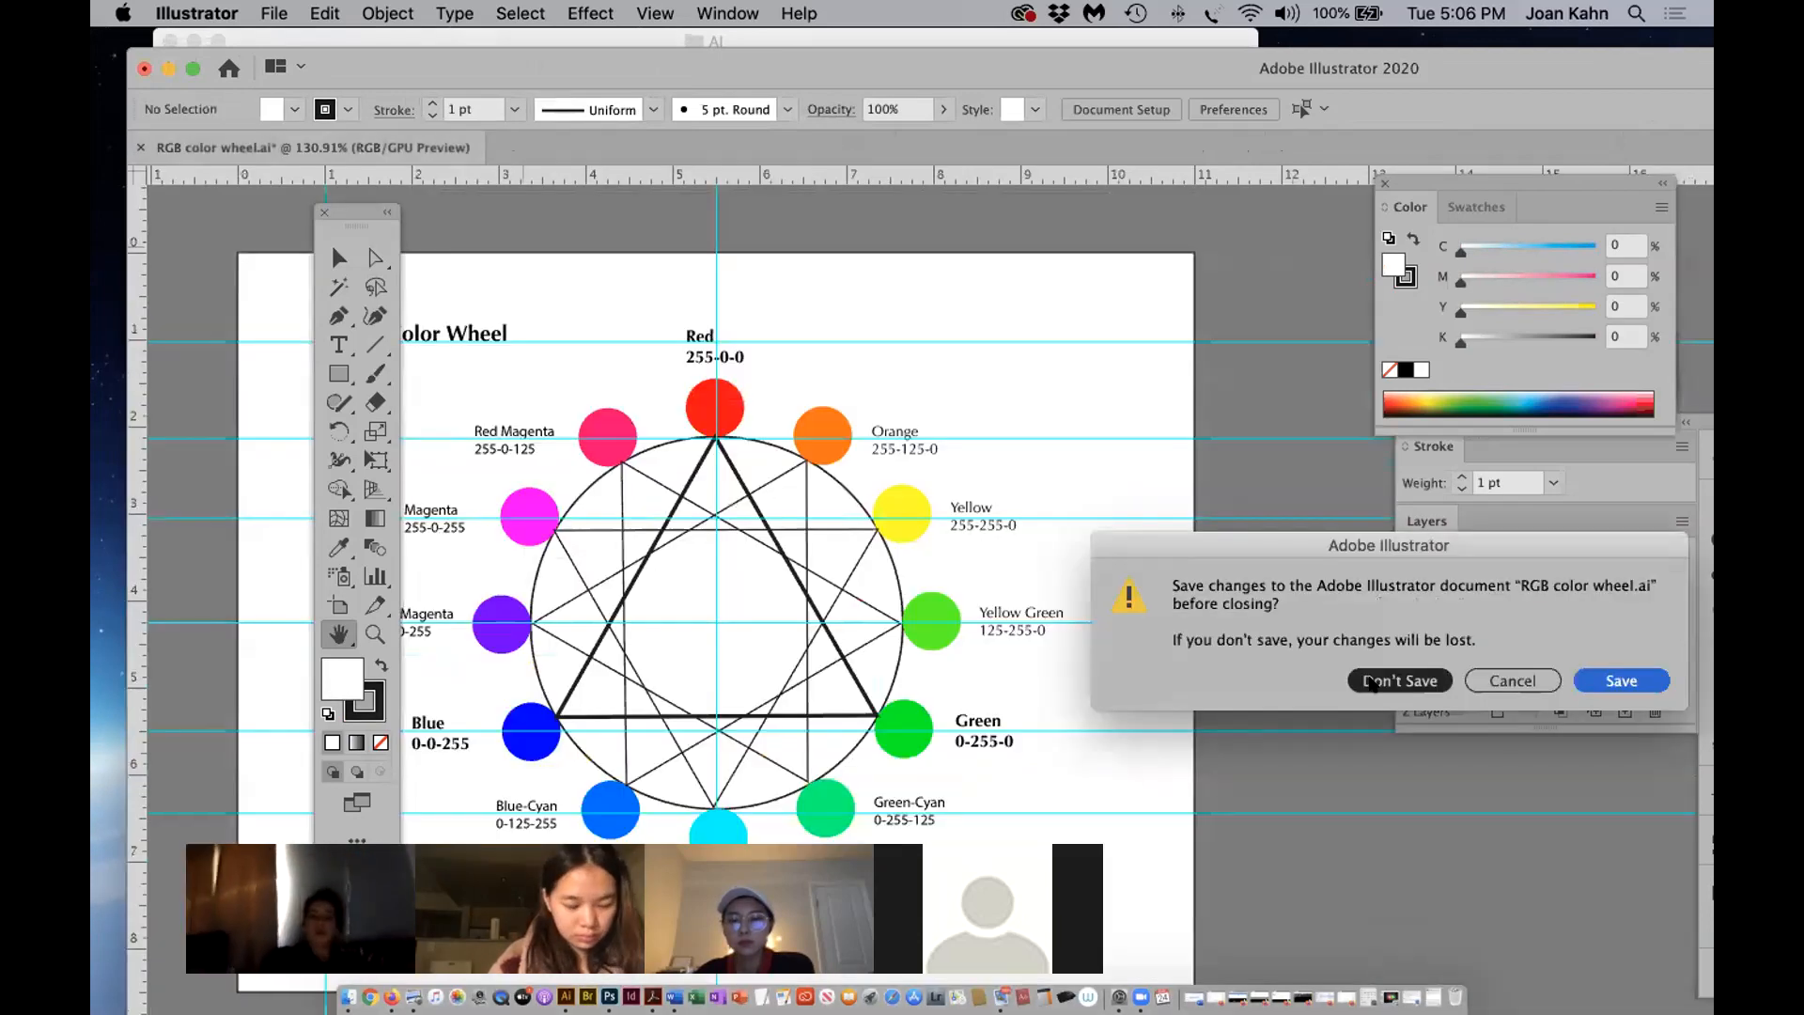
pyautogui.click(1374, 680)
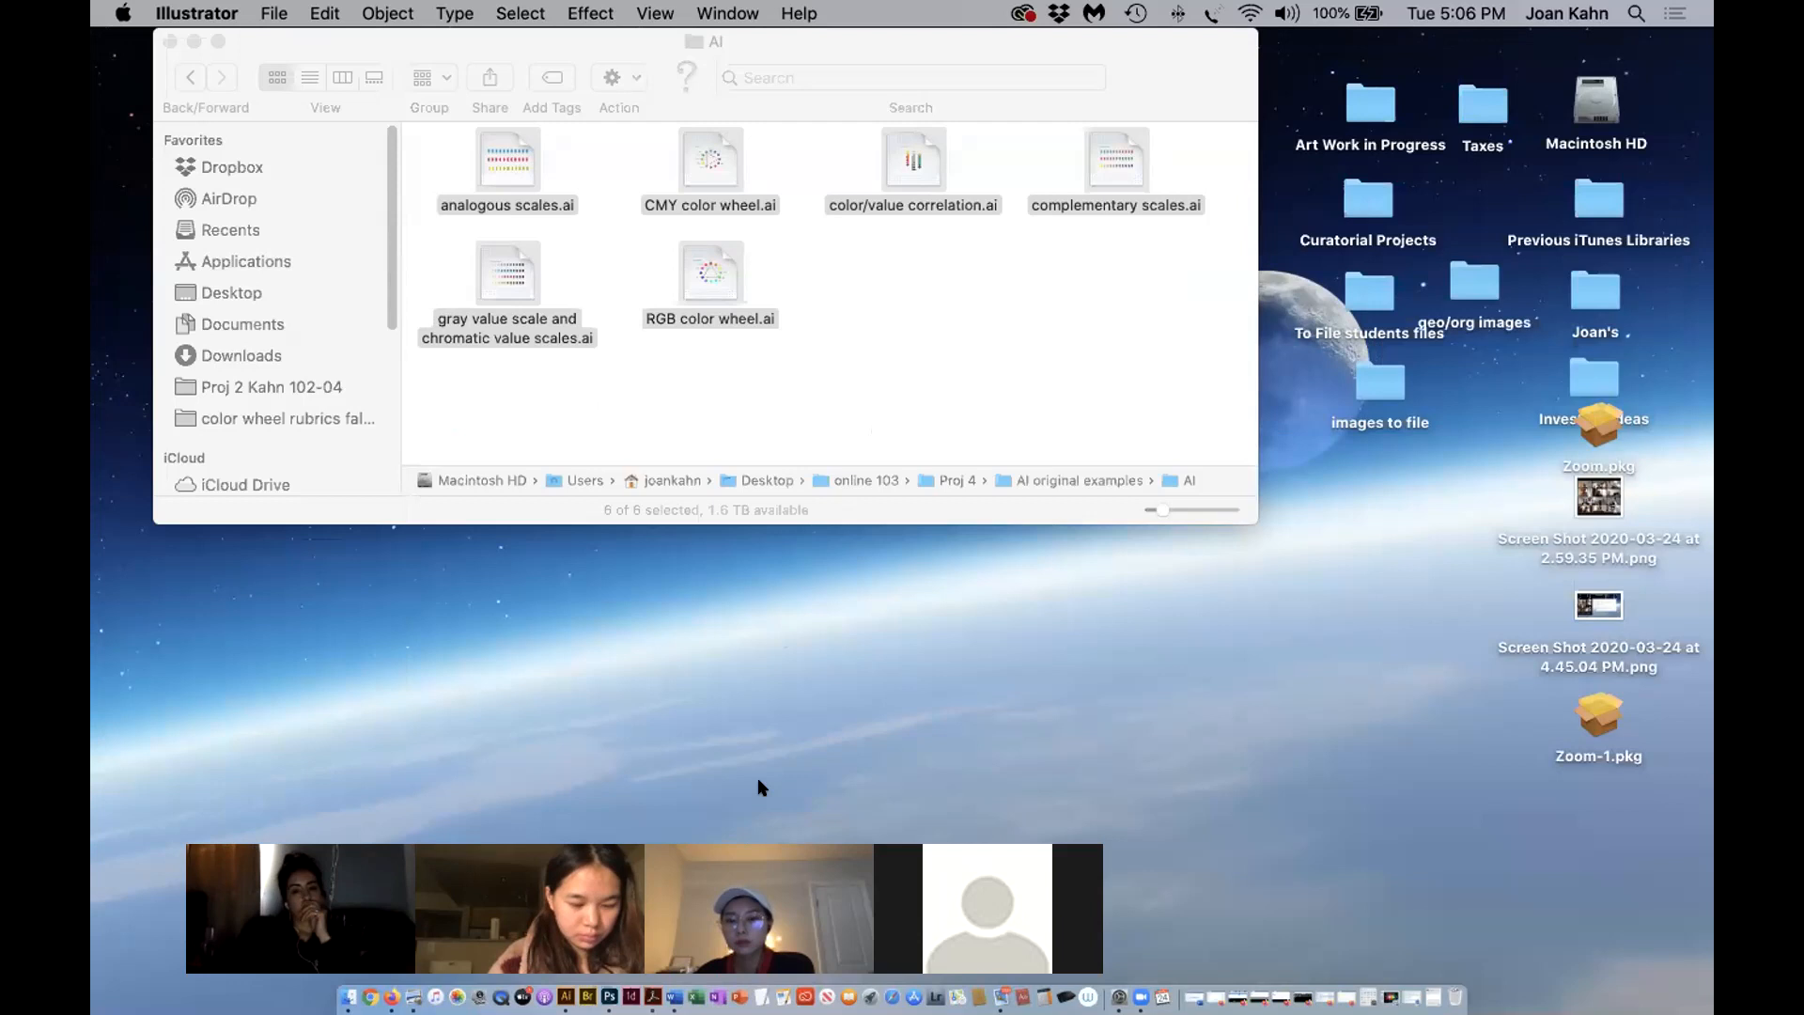
# Start a new landscape Letter document, 11 x 8.5 in, with the color mode set to RGB Color.
pyautogui.click(265, 14)
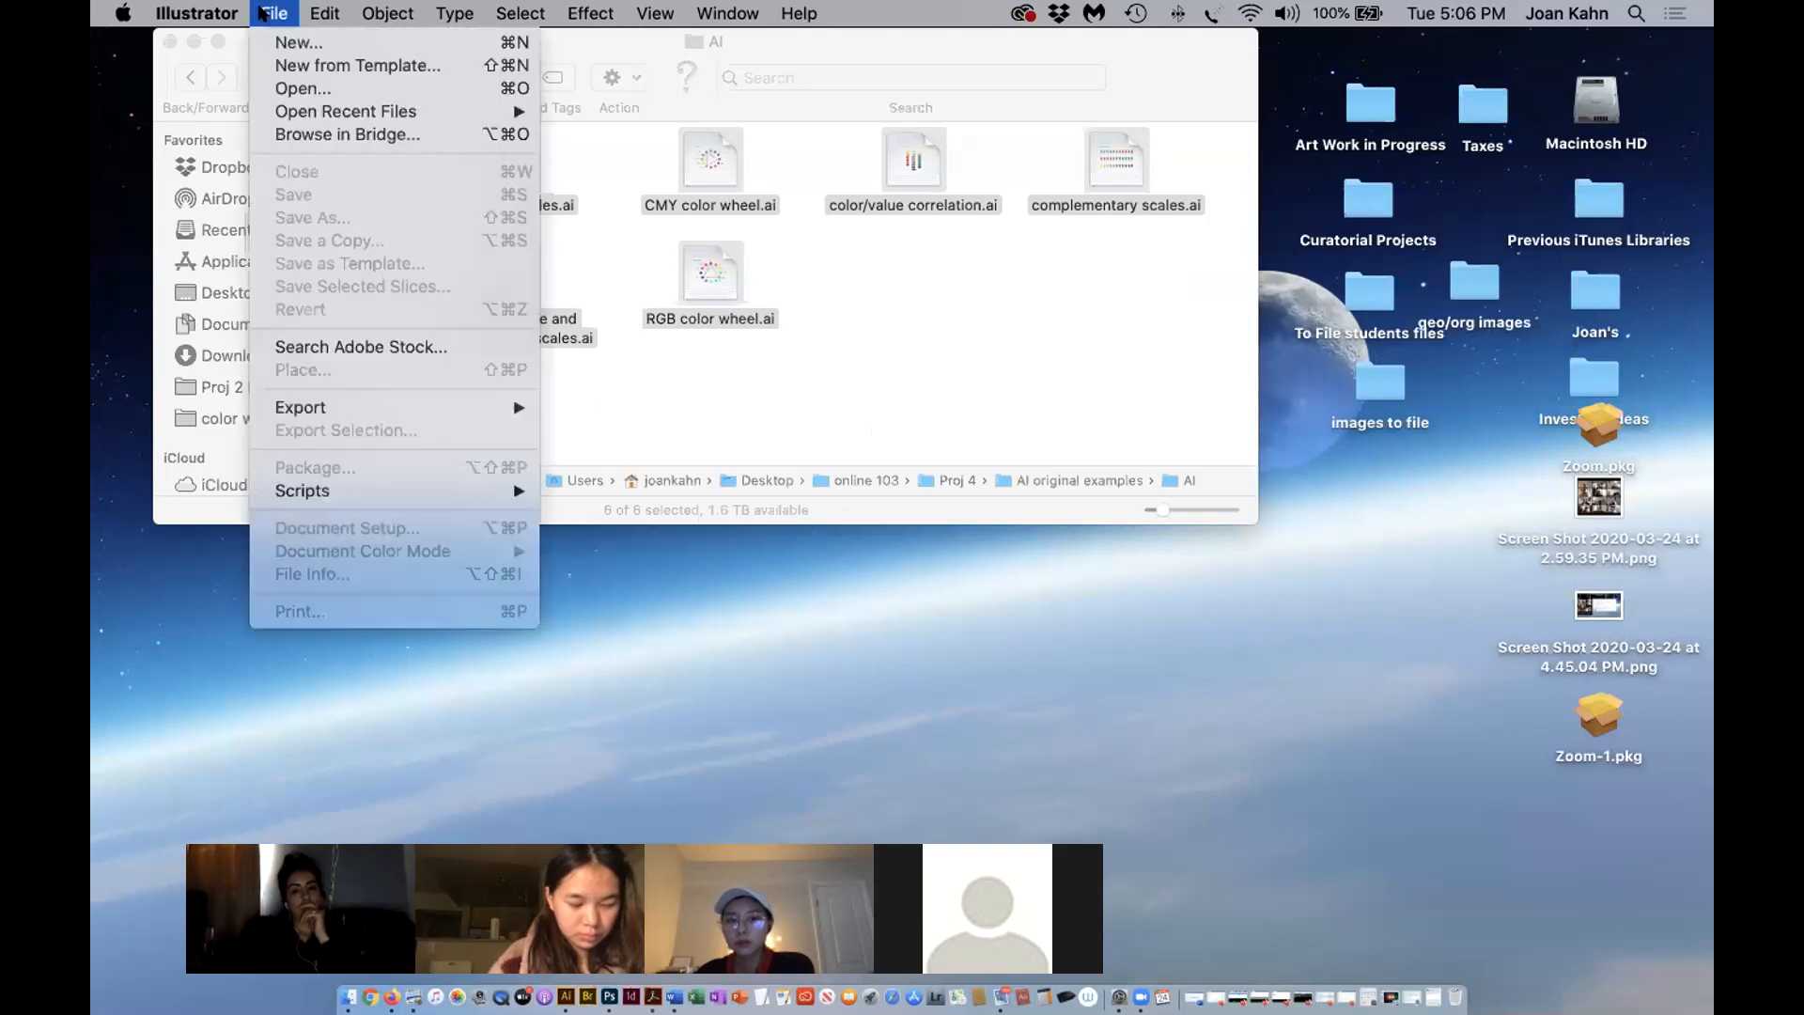
pyautogui.click(261, 46)
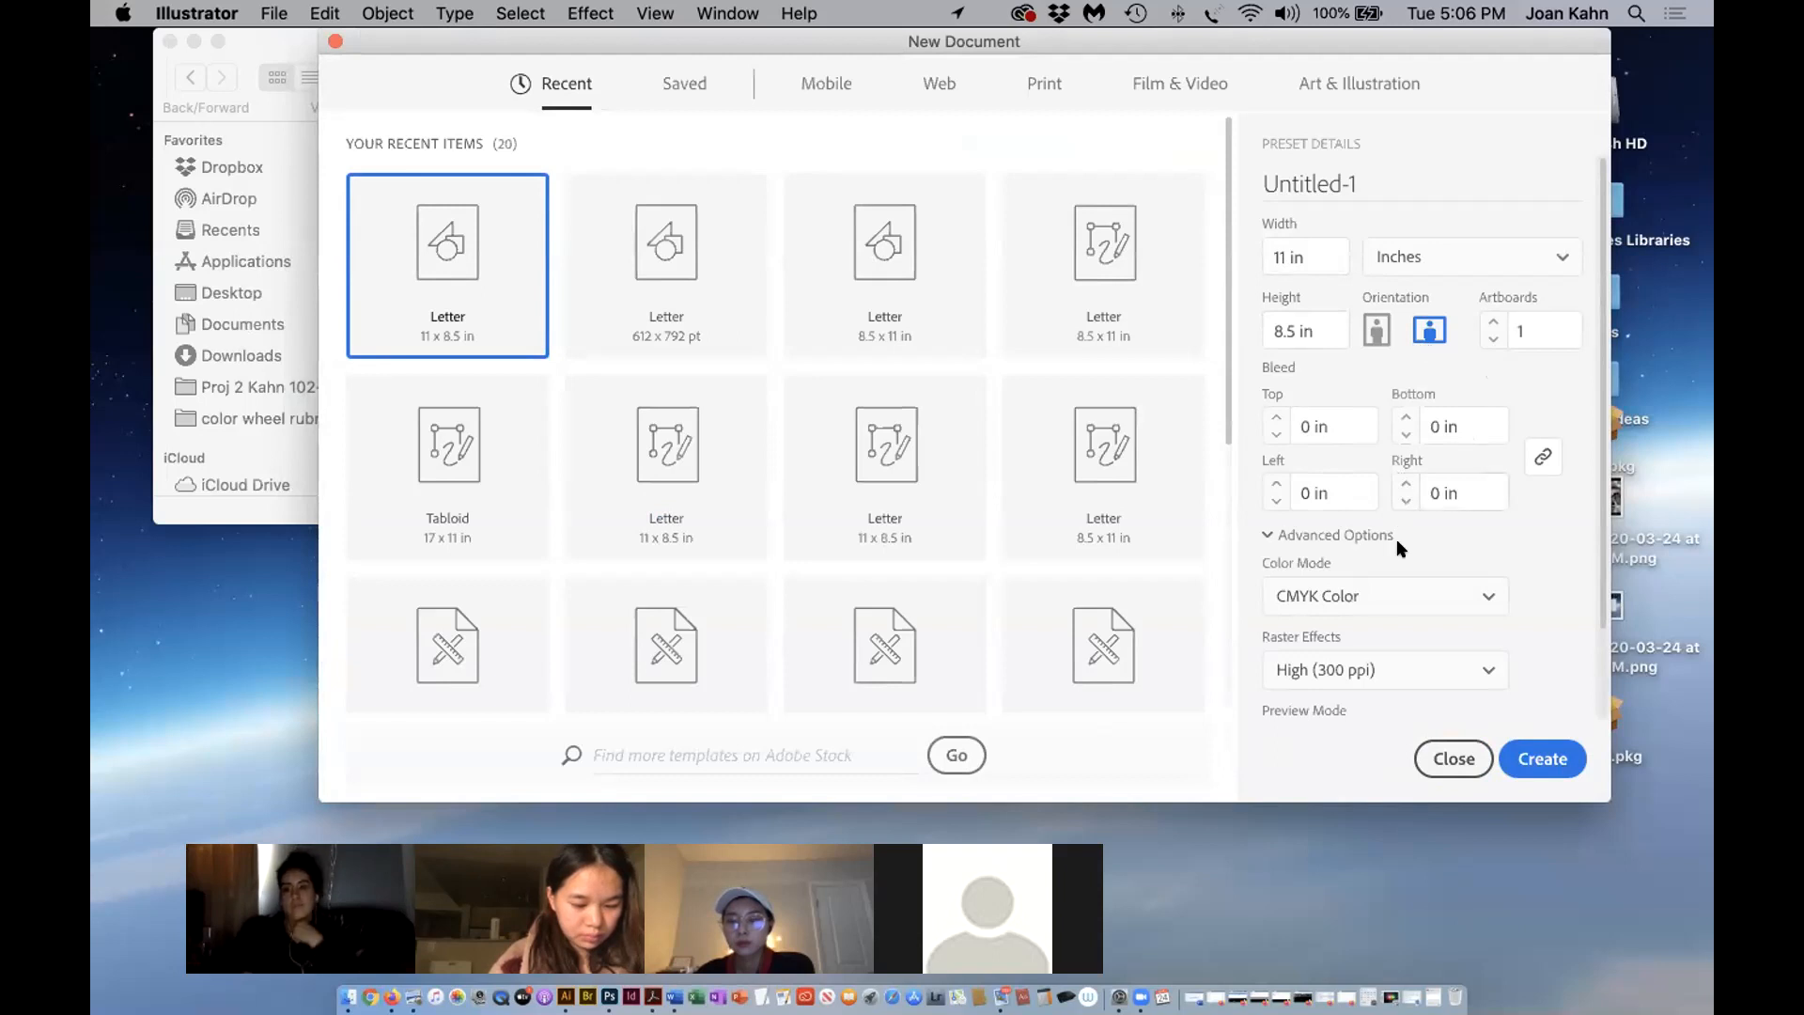
pyautogui.click(1484, 601)
pyautogui.click(1321, 528)
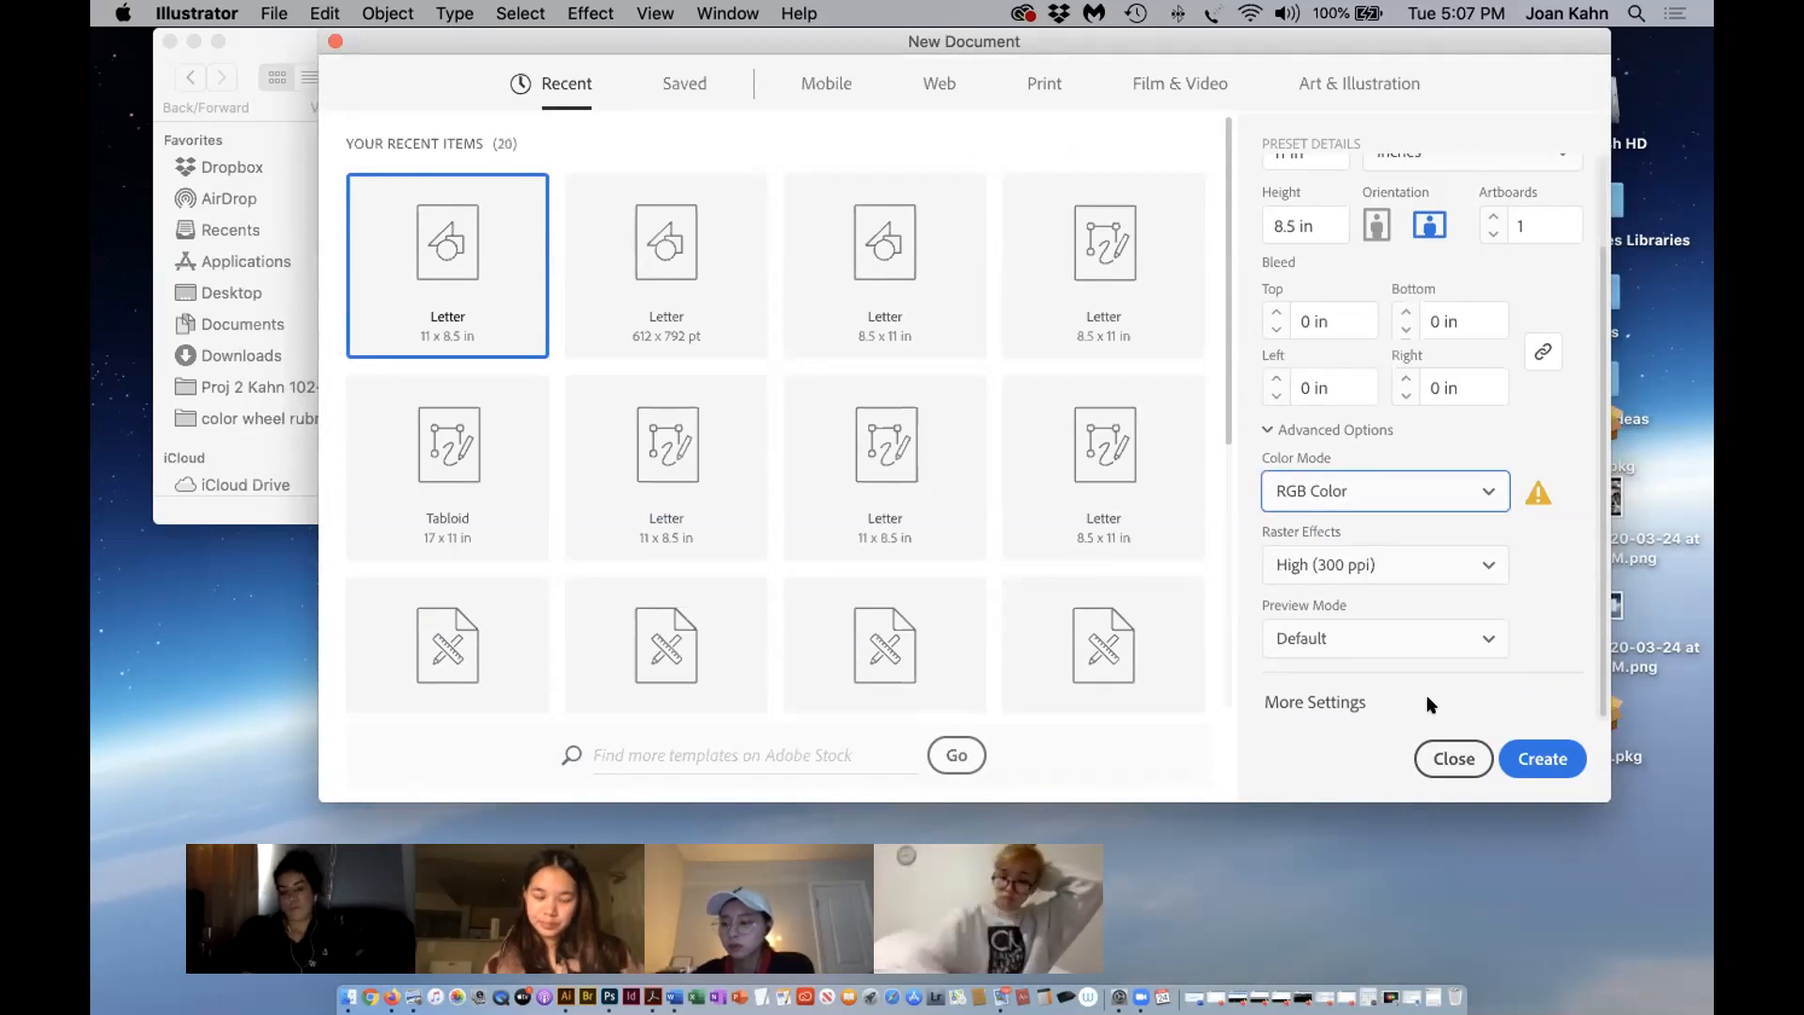
# Name the new document "RGB Color Wheel", create it, and dismiss the leftover New Document dialog.
pyautogui.click(1341, 705)
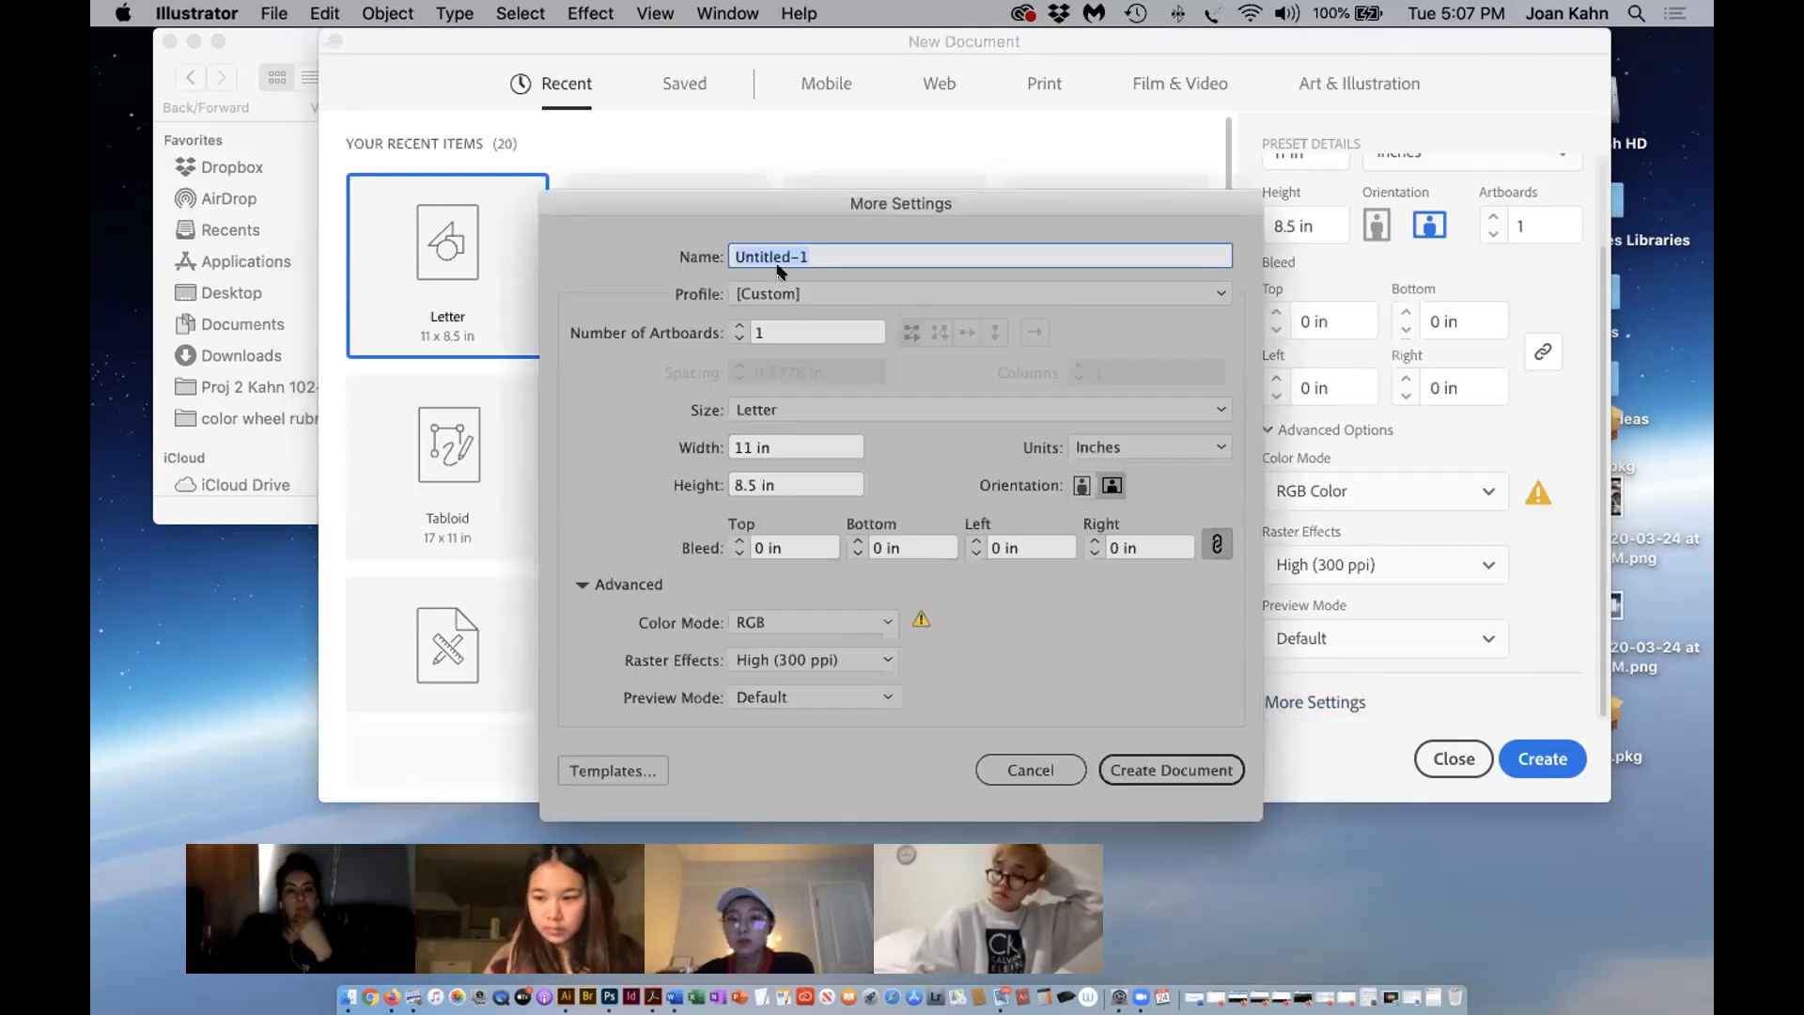
pyautogui.write('R')
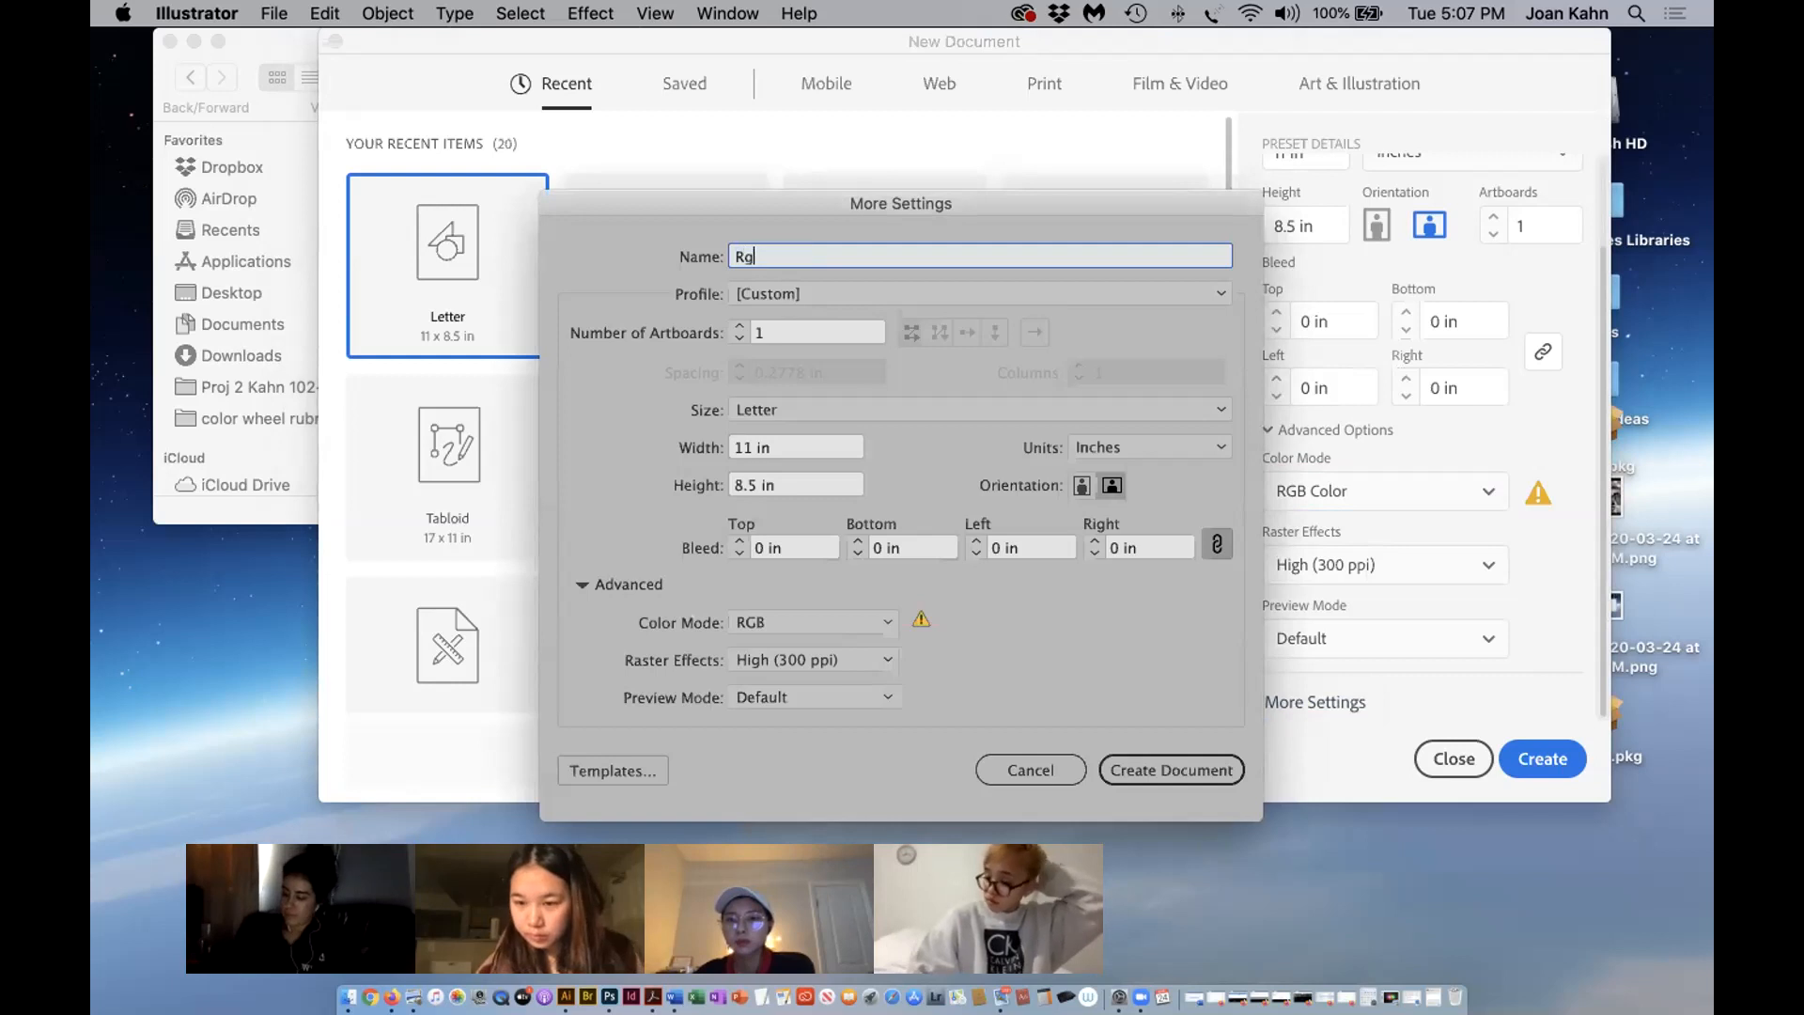
pyautogui.write('G')
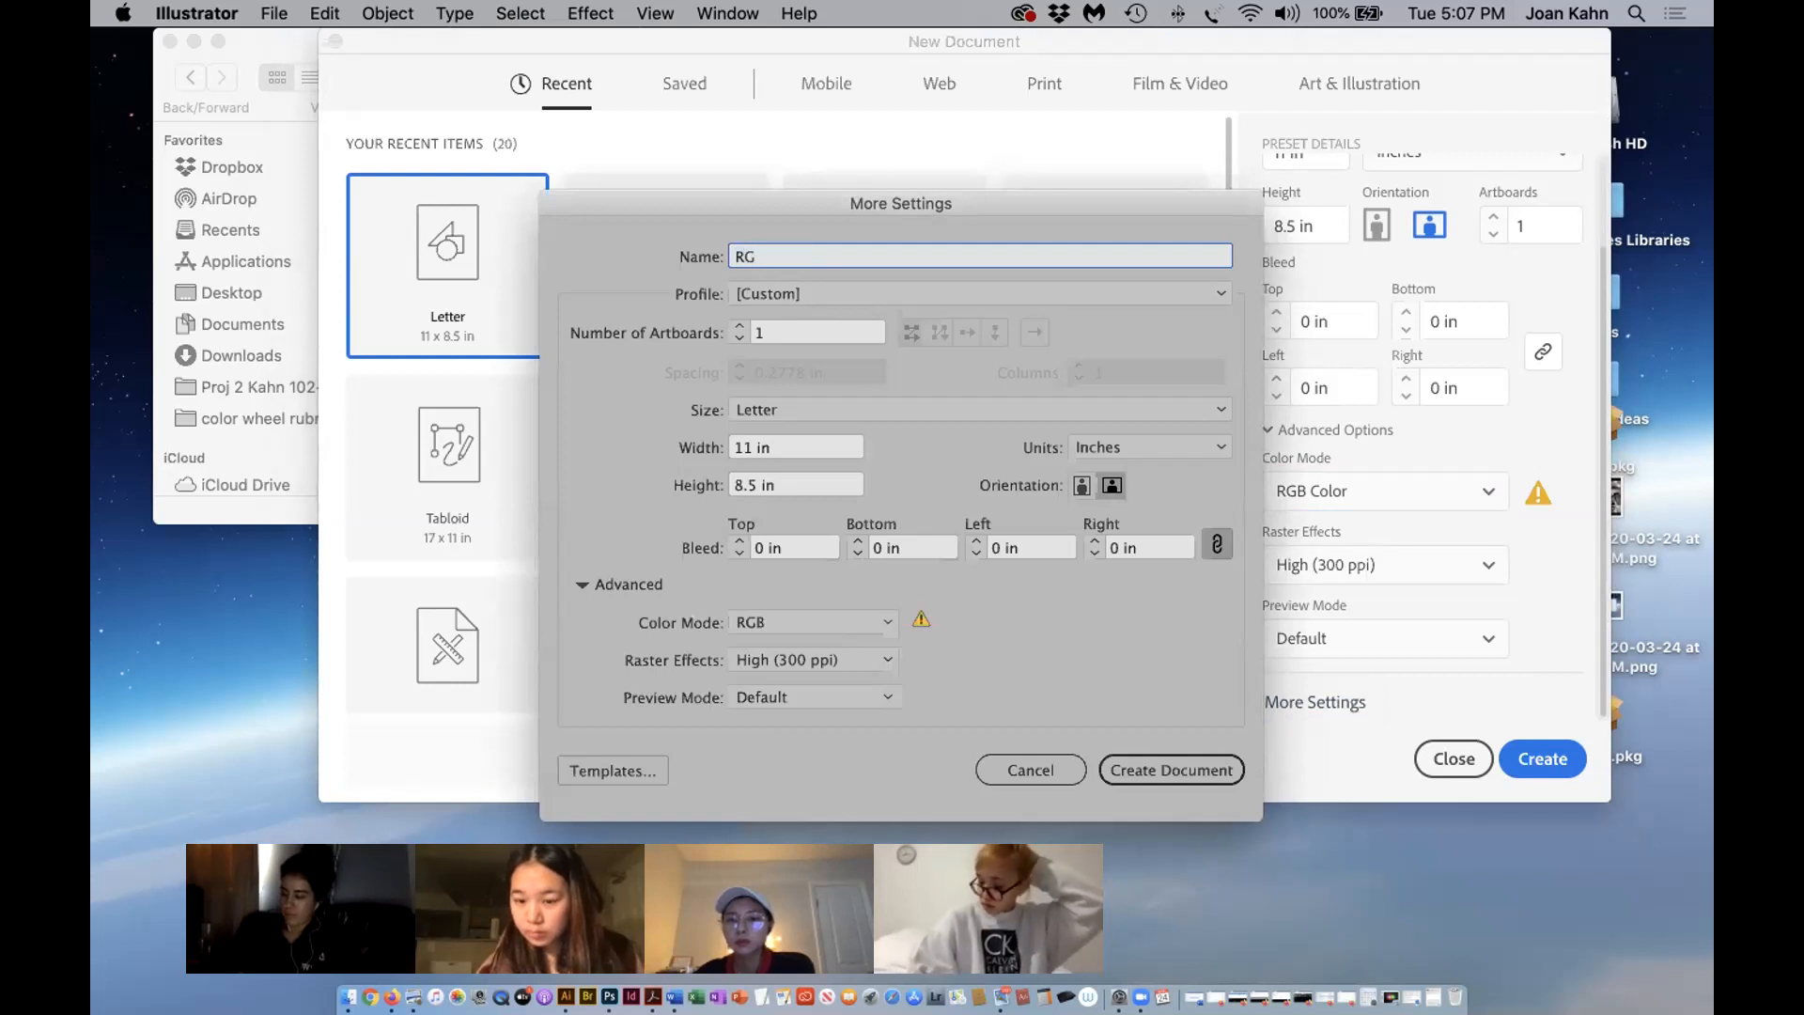
pyautogui.write('B Colo')
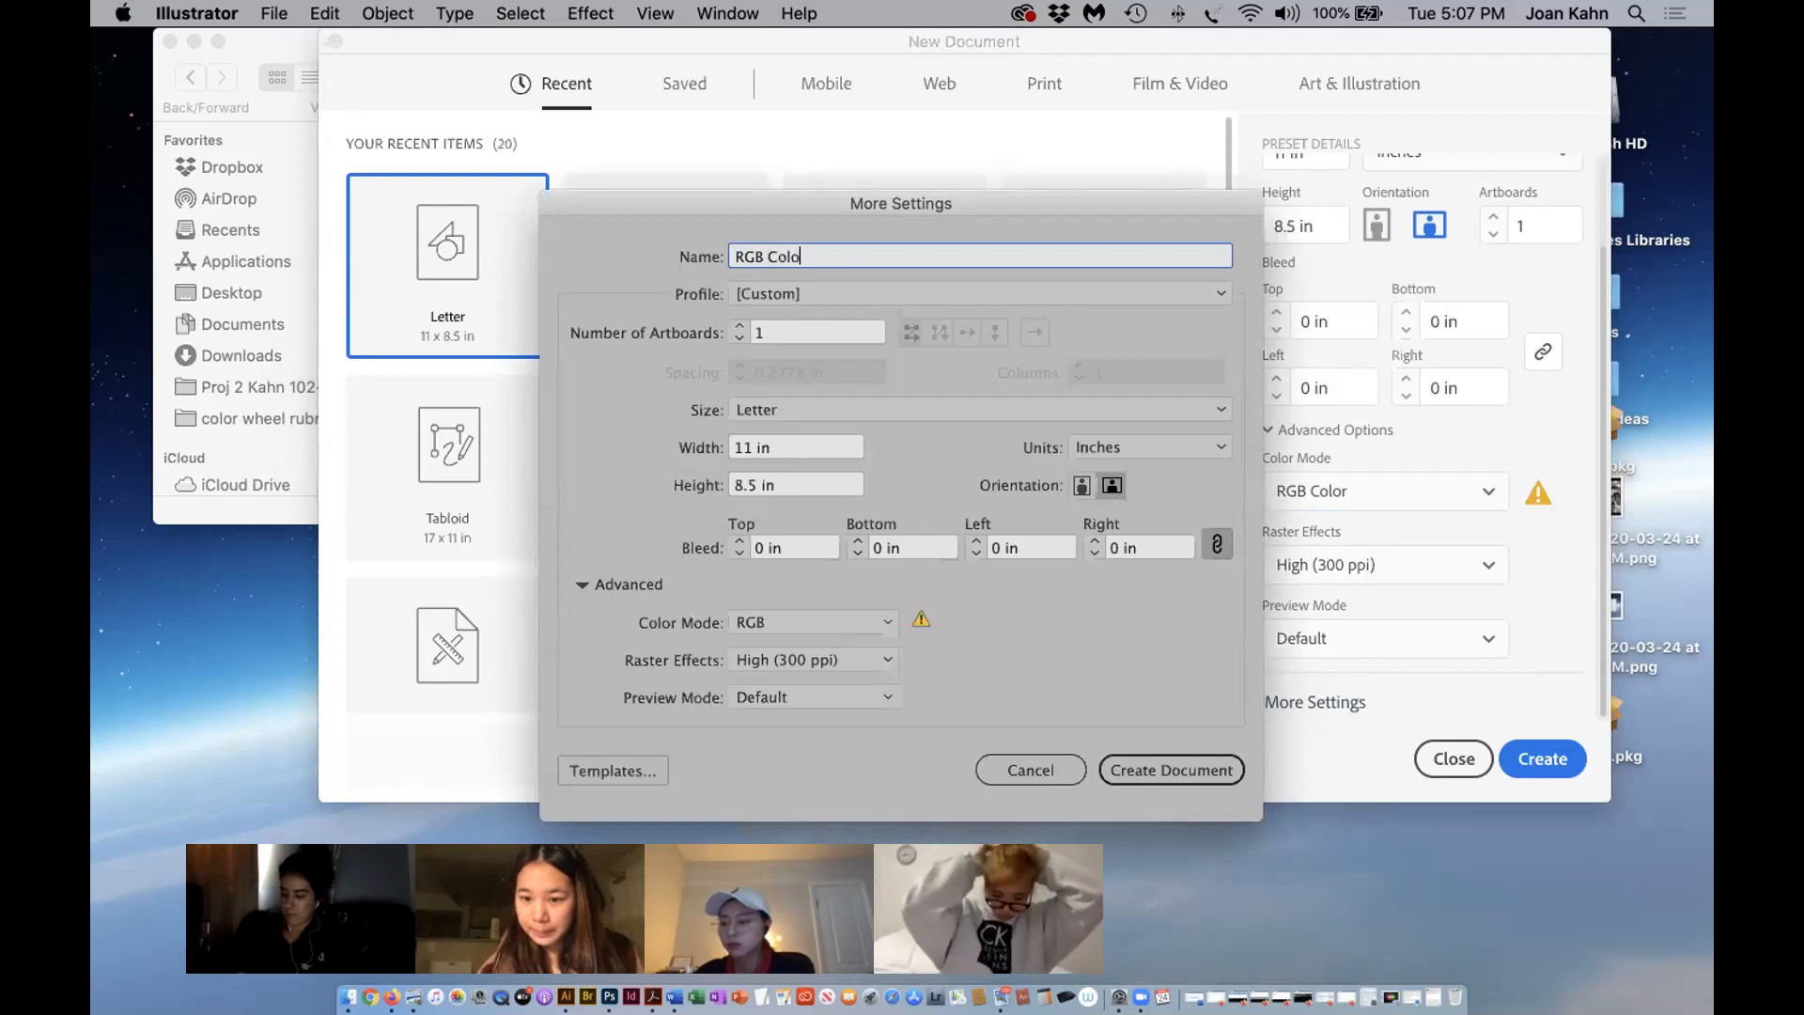
pyautogui.write('r Weh')
pyautogui.press('BackSpace')
pyautogui.press('BackSpace')
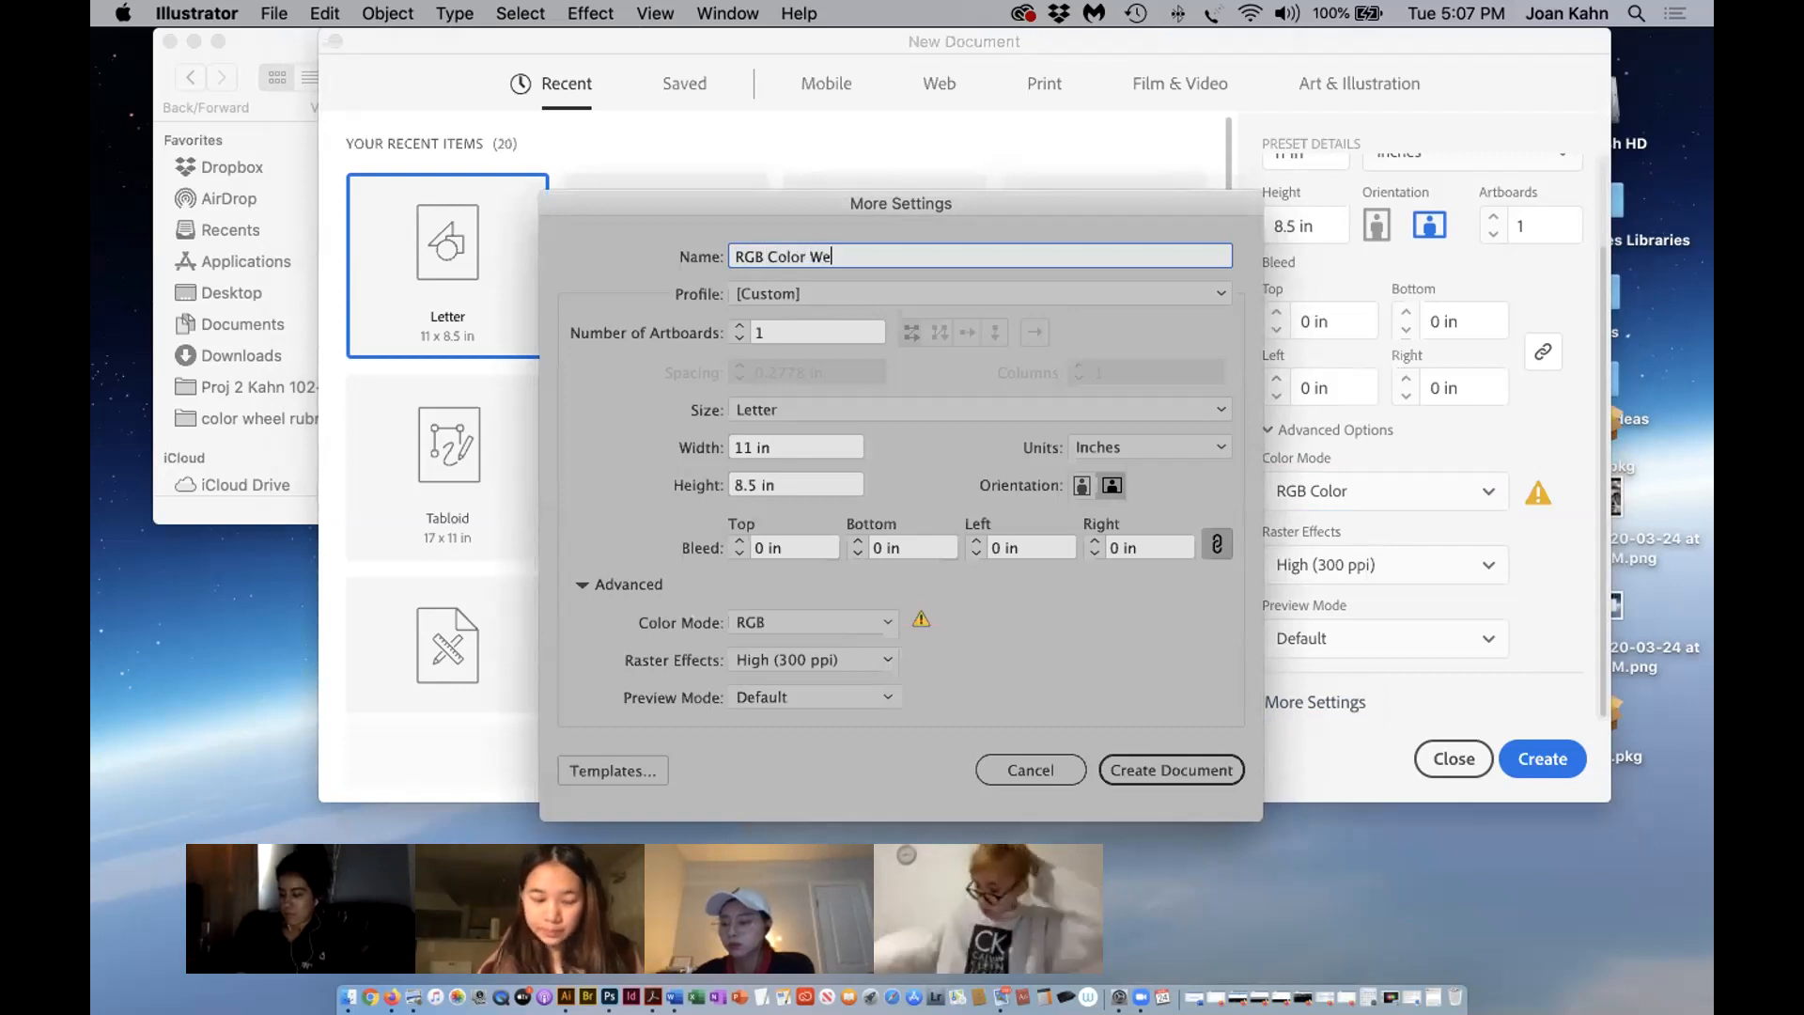
pyautogui.write('hee')
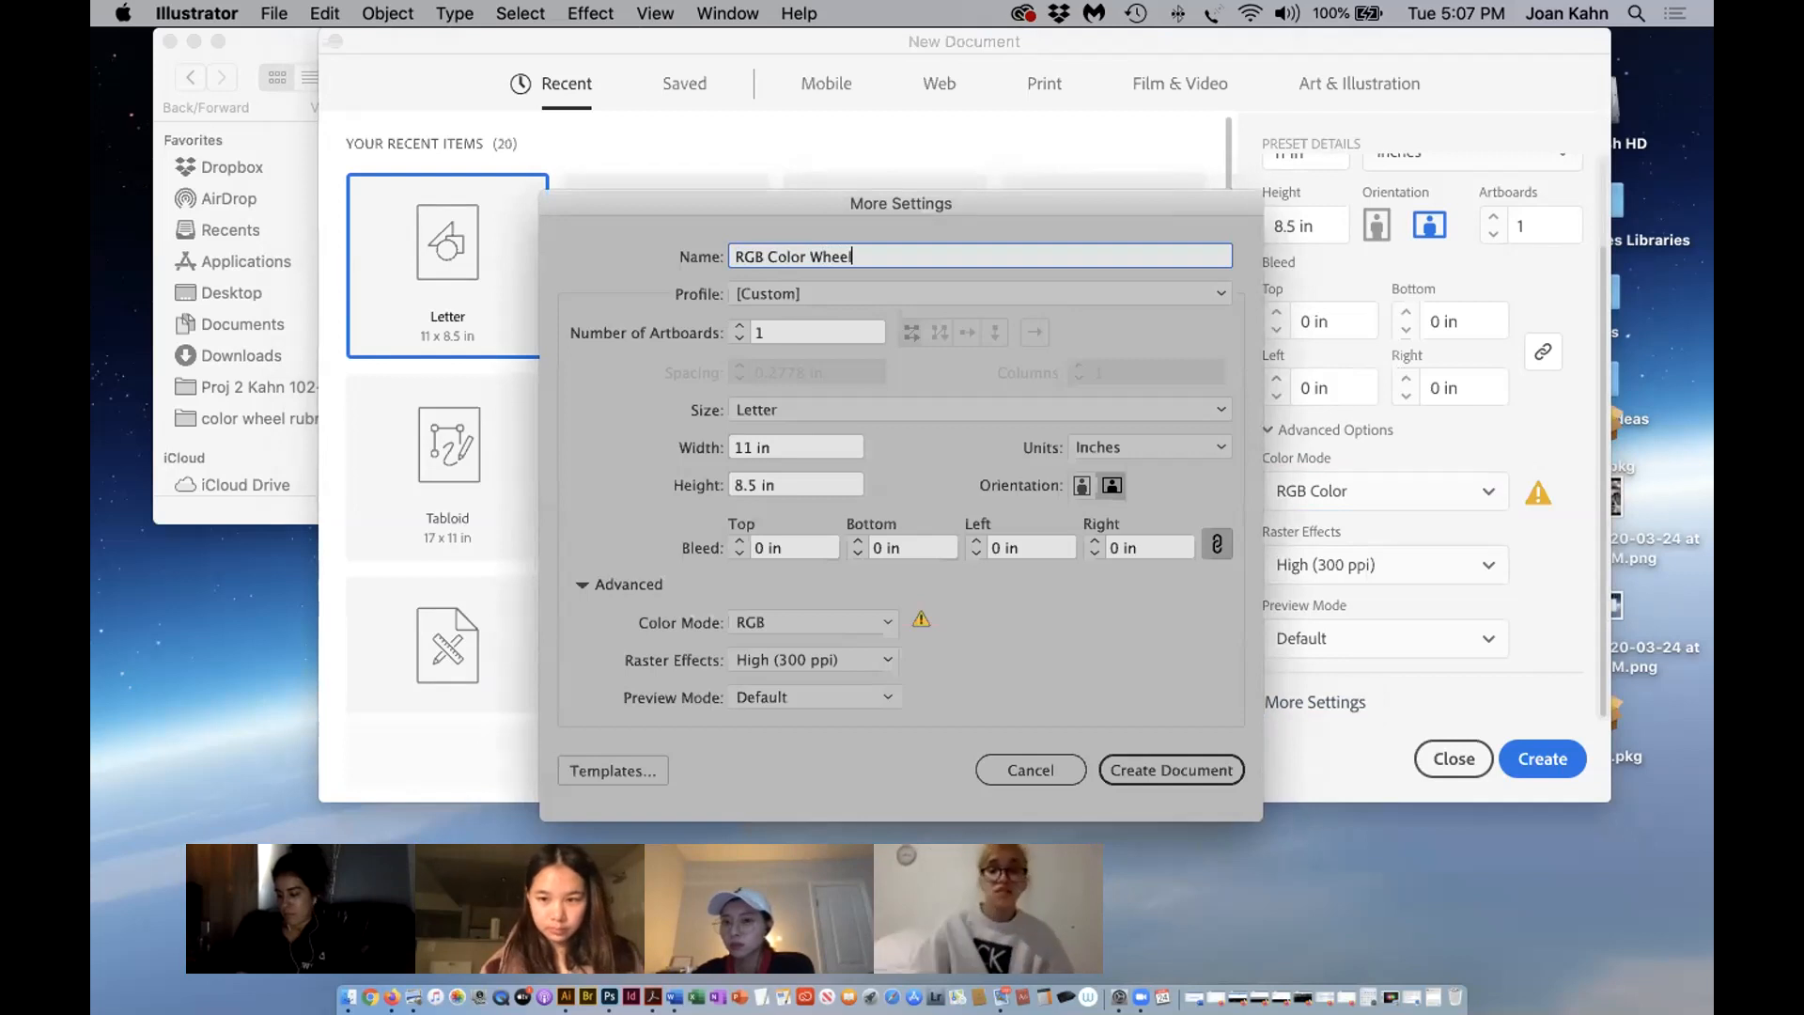
pyautogui.write('l')
pyautogui.click(1215, 780)
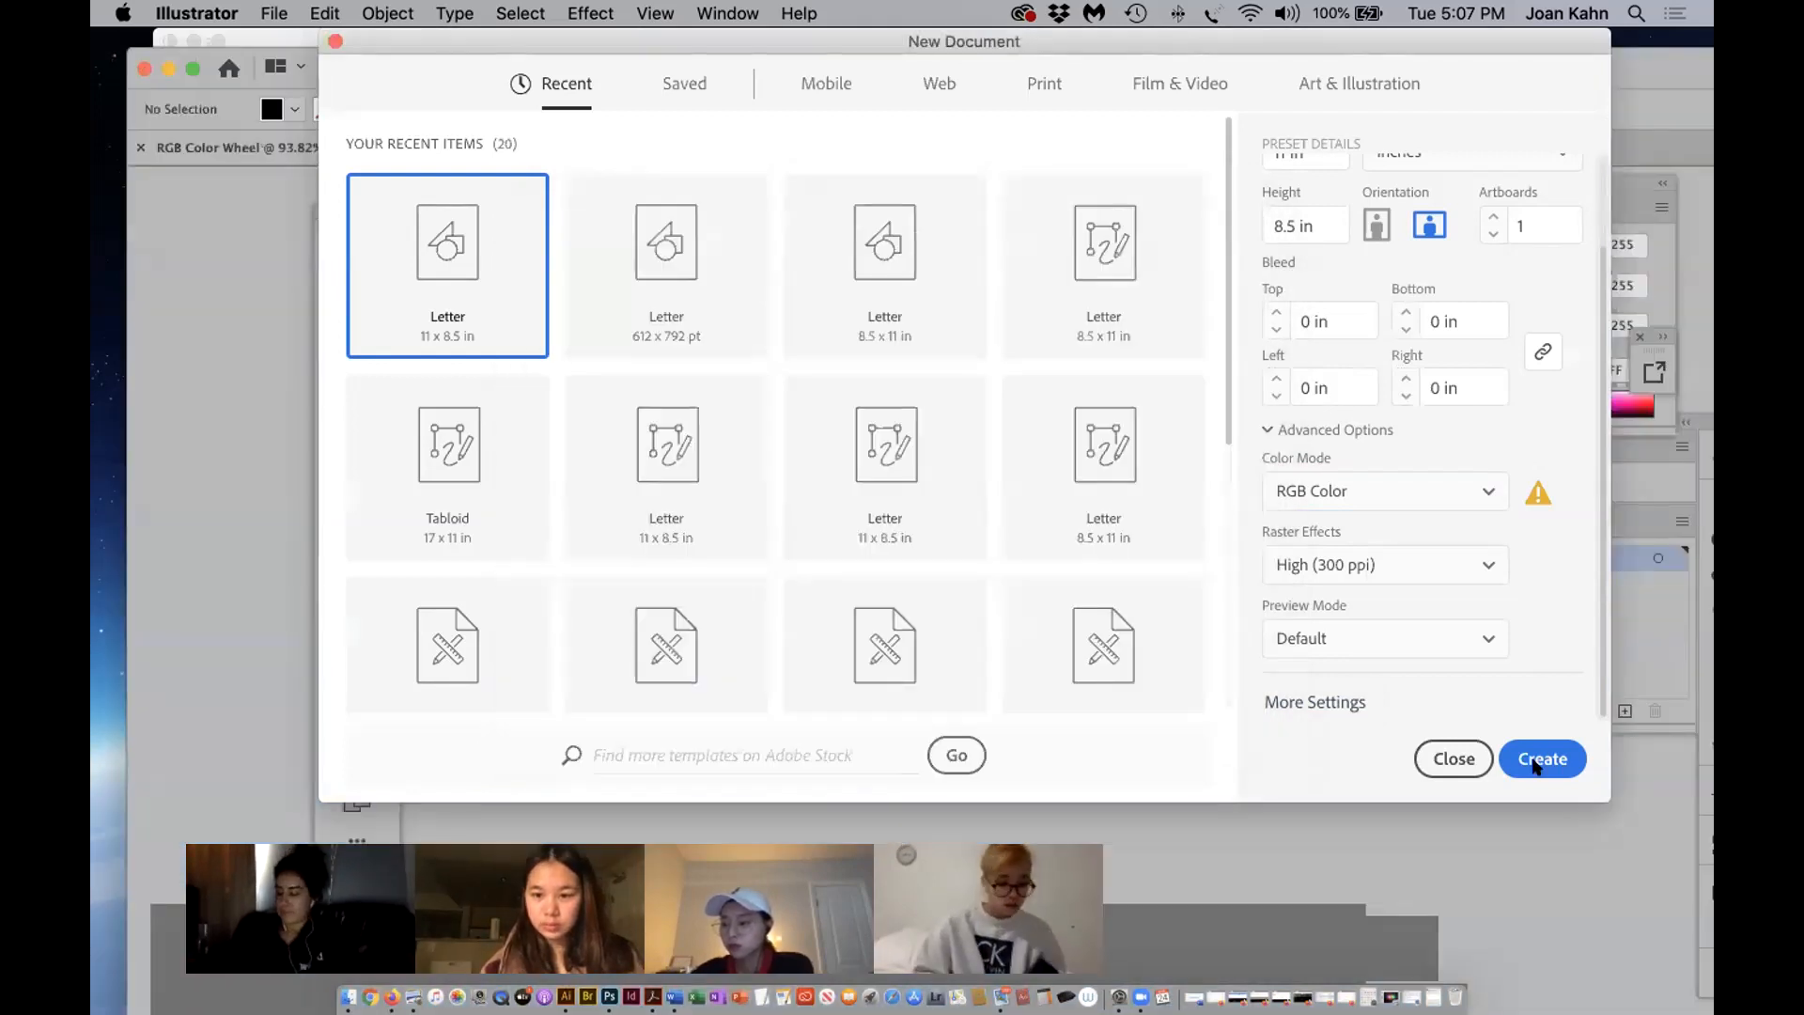
pyautogui.click(1420, 756)
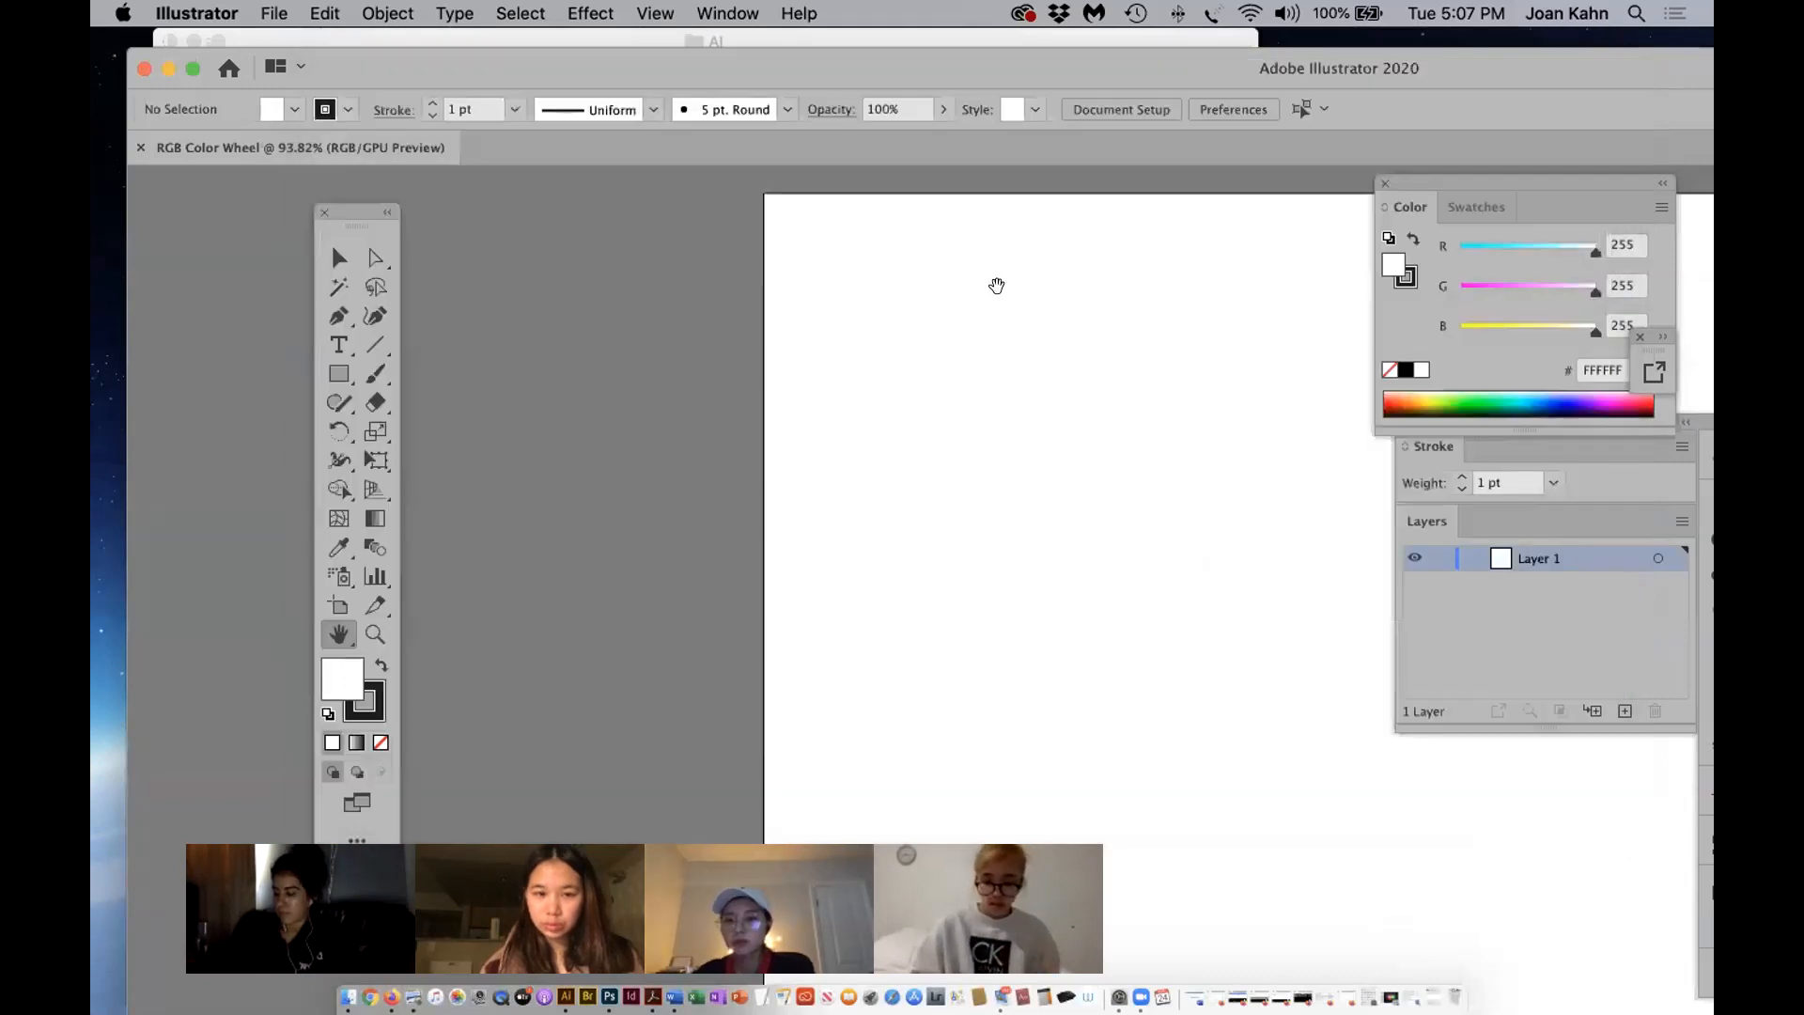
# Show the rulers for the RGB Color Wheel document with the whole artboard in view.
pyautogui.doubleClick(1032, 71)
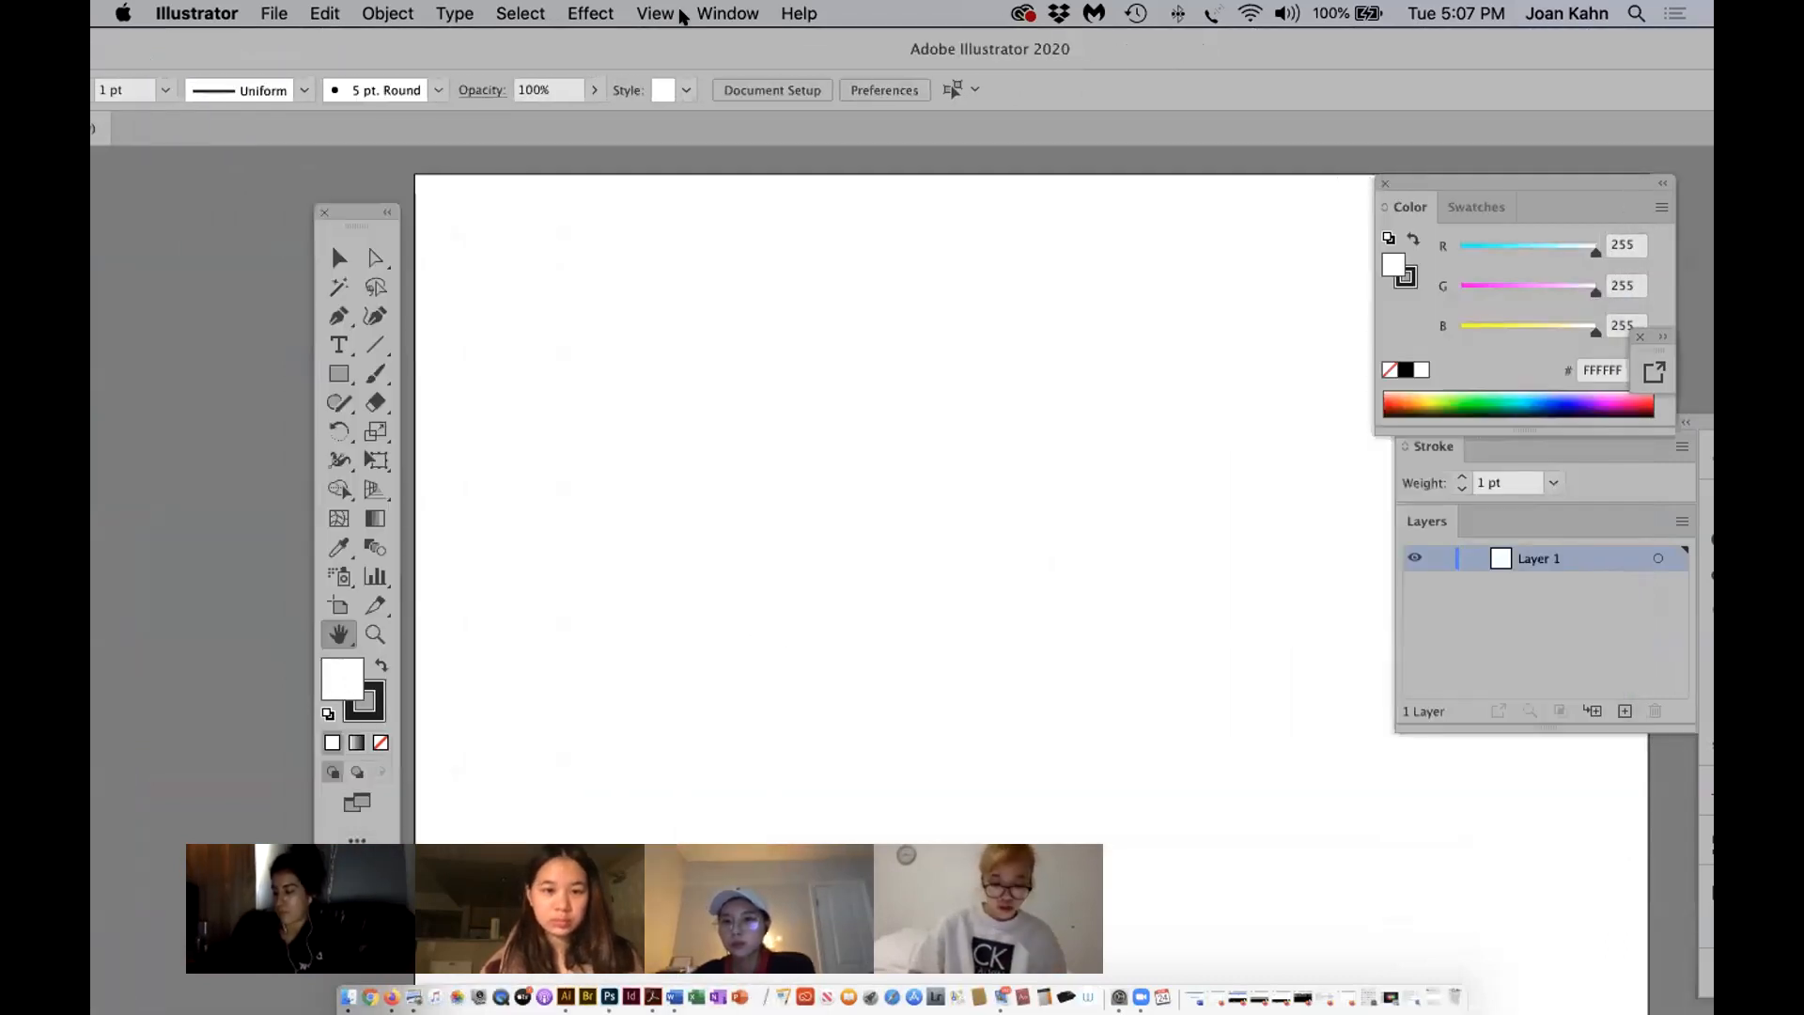
pyautogui.click(375, 633)
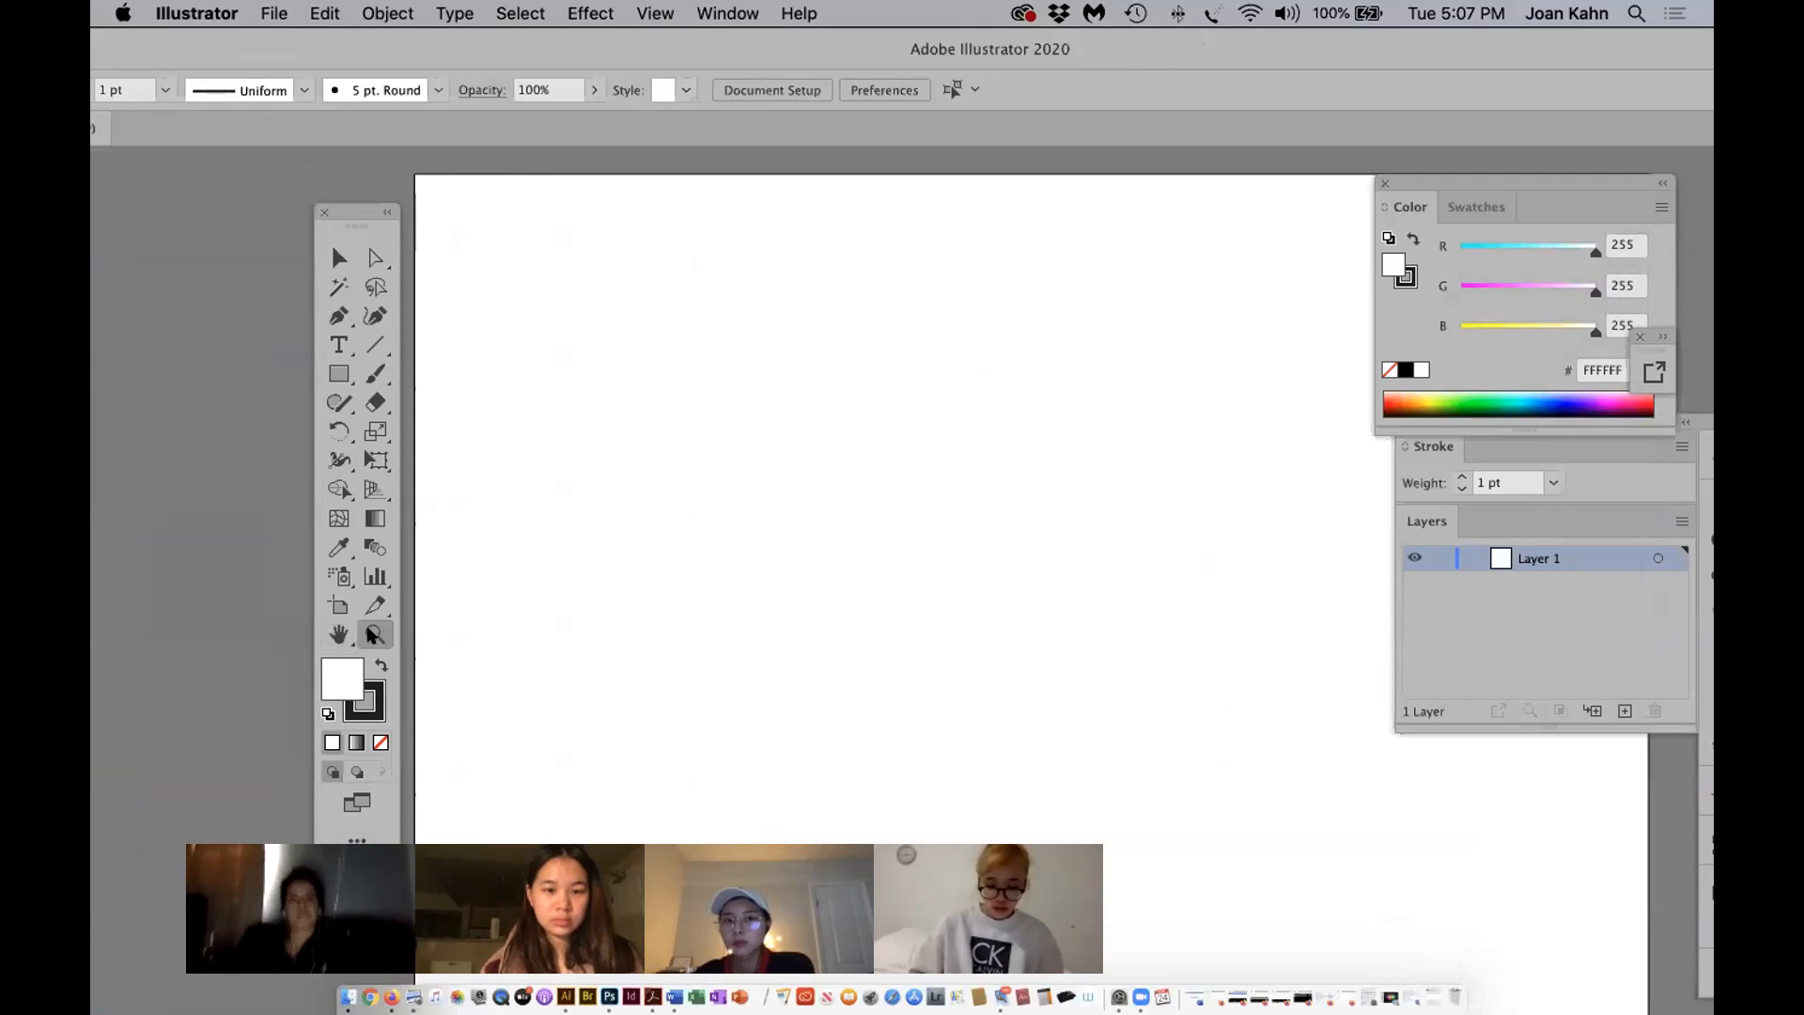
pyautogui.keyDown('alt'); pyautogui.click(1087, 561); pyautogui.keyUp('alt')
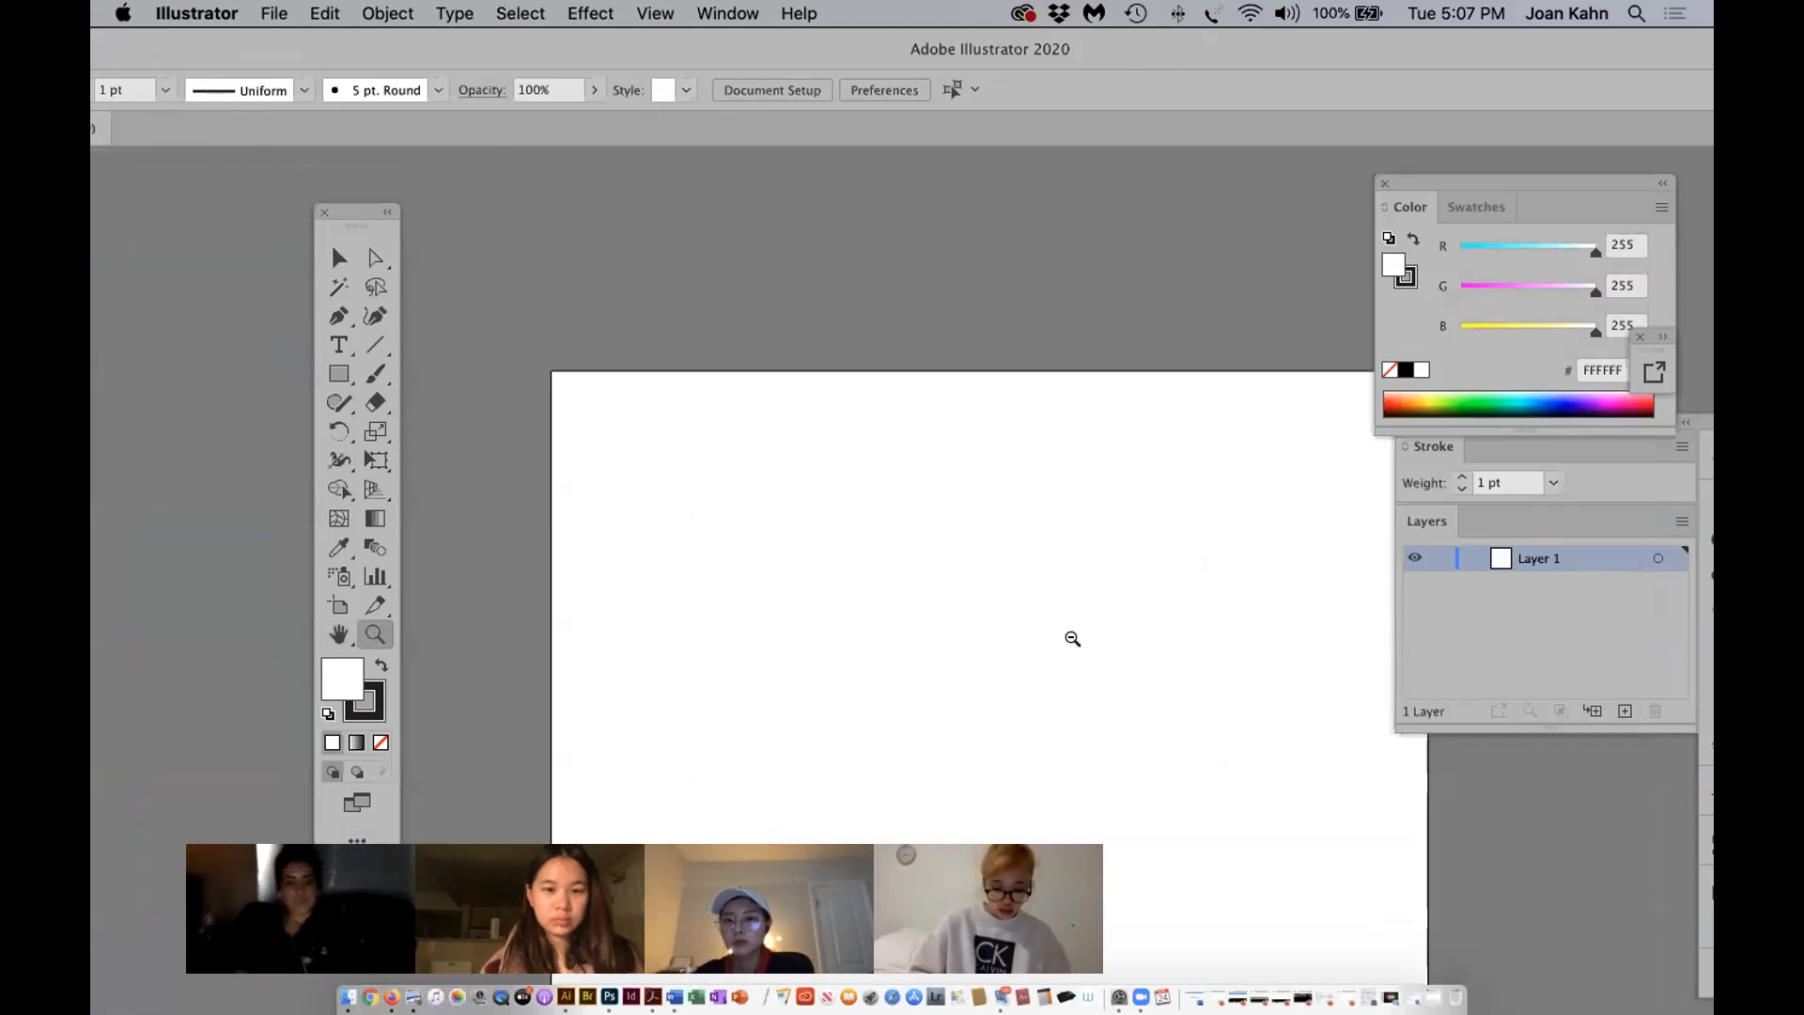
pyautogui.doubleClick(334, 641)
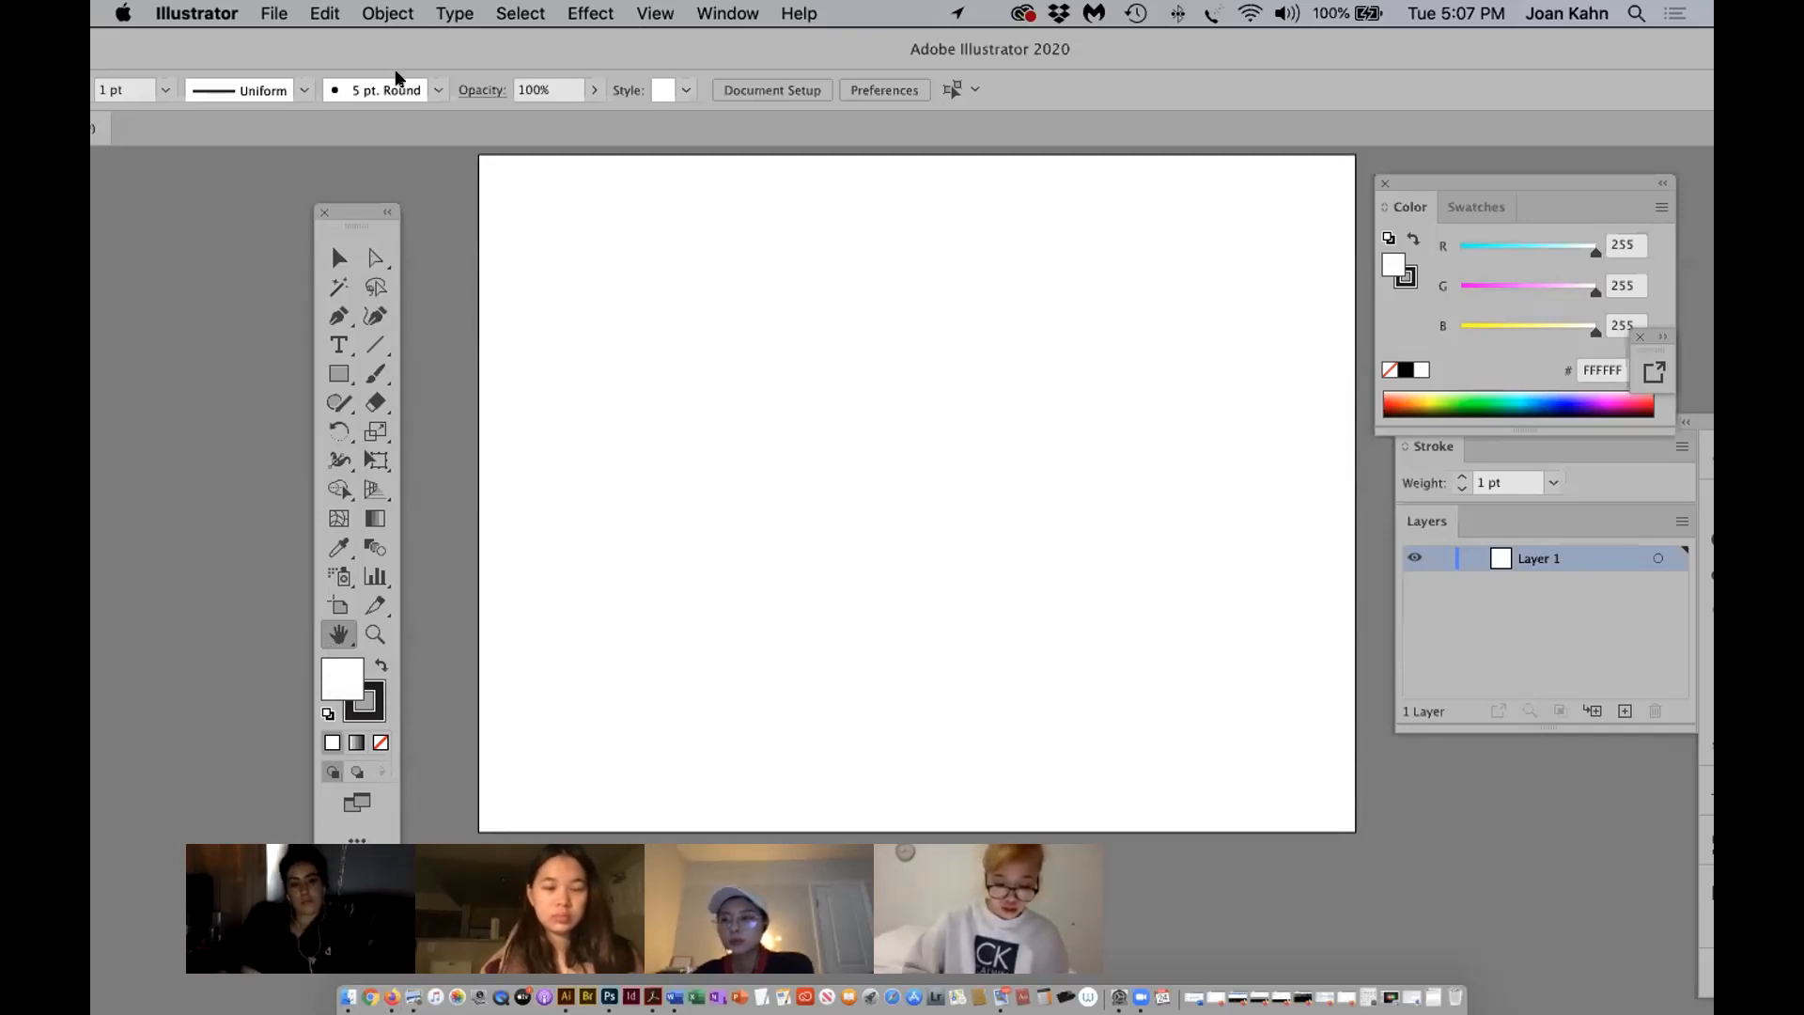
pyautogui.moveTo(400, 53); pyautogui.dragTo(860, 53)
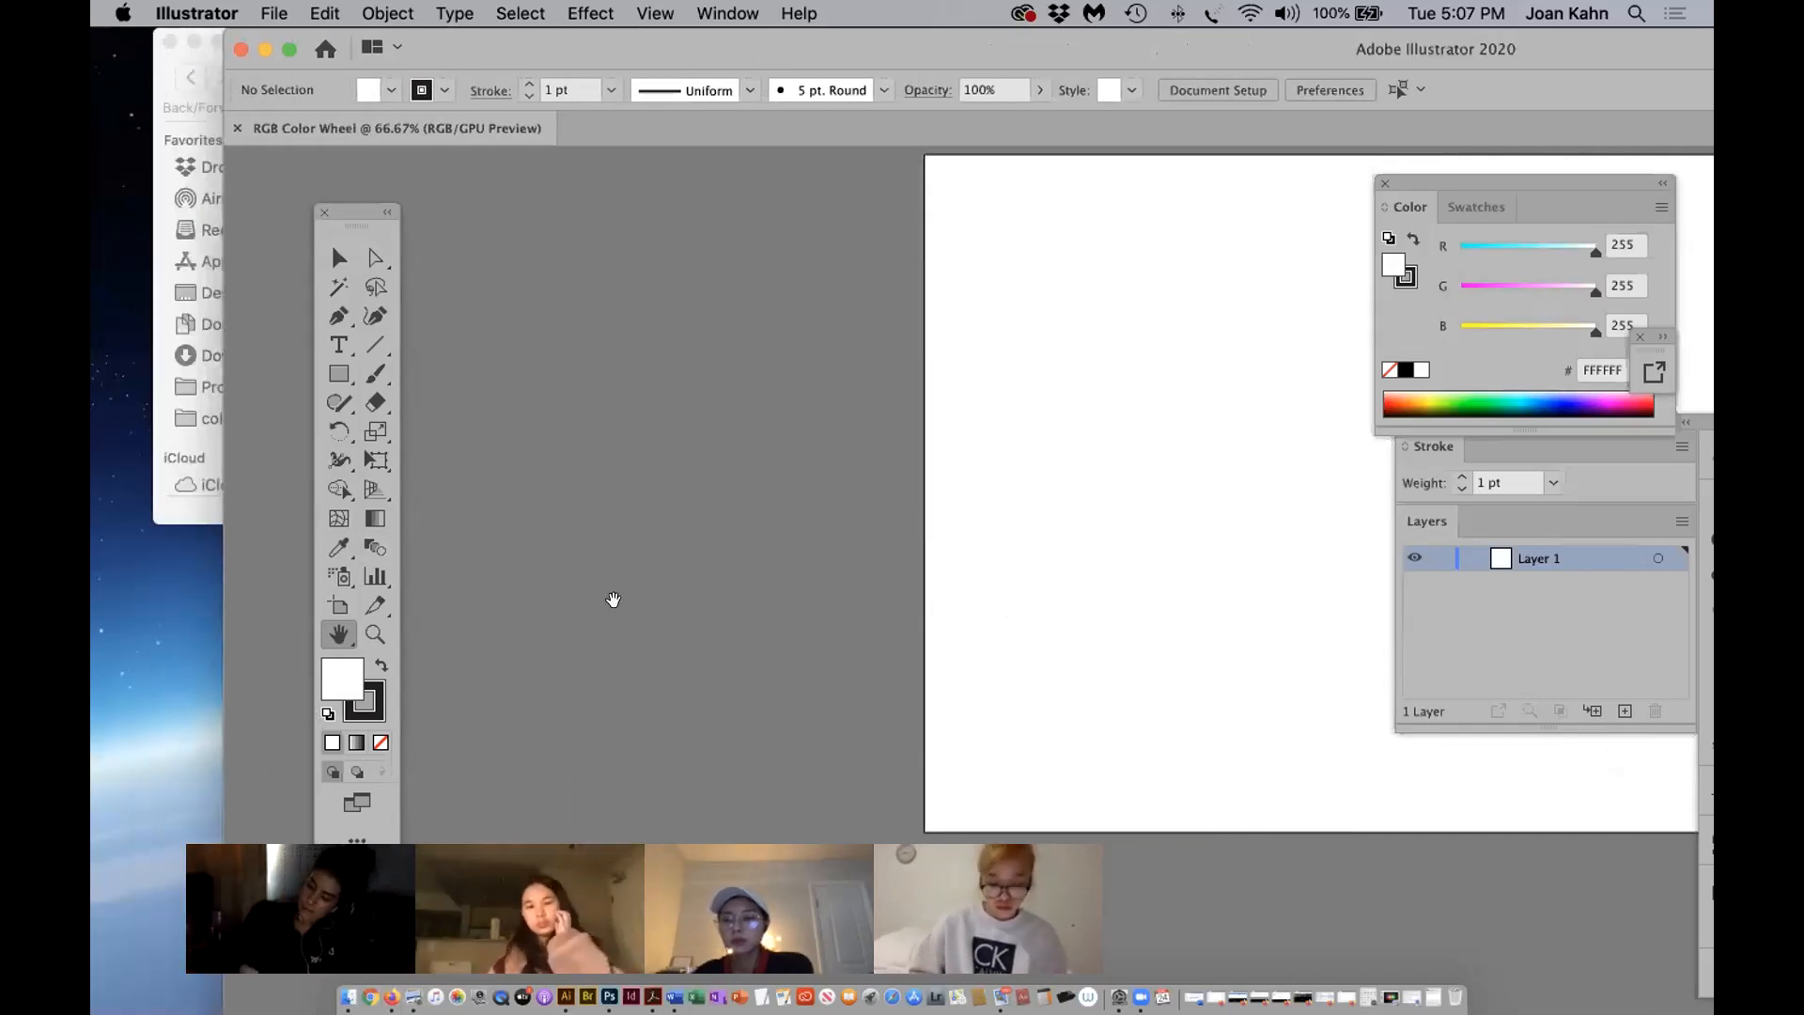
pyautogui.hscroll(5, 611, 600)
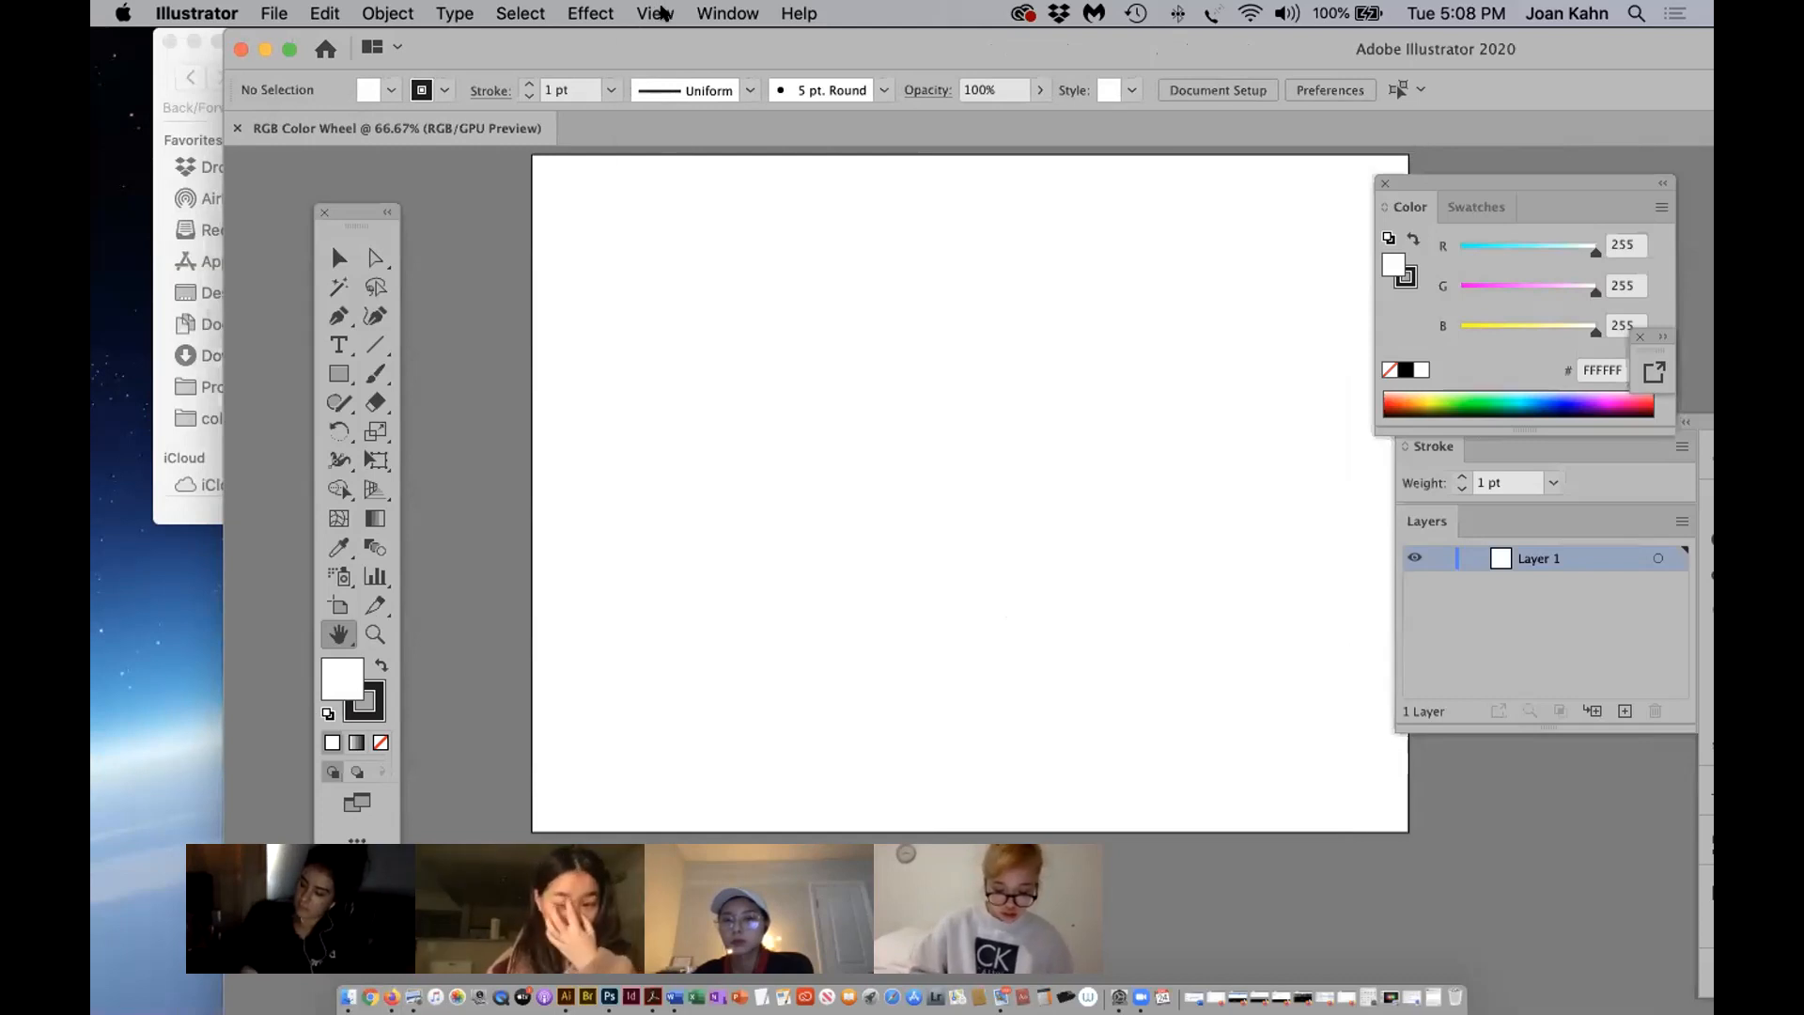
pyautogui.click(662, 13)
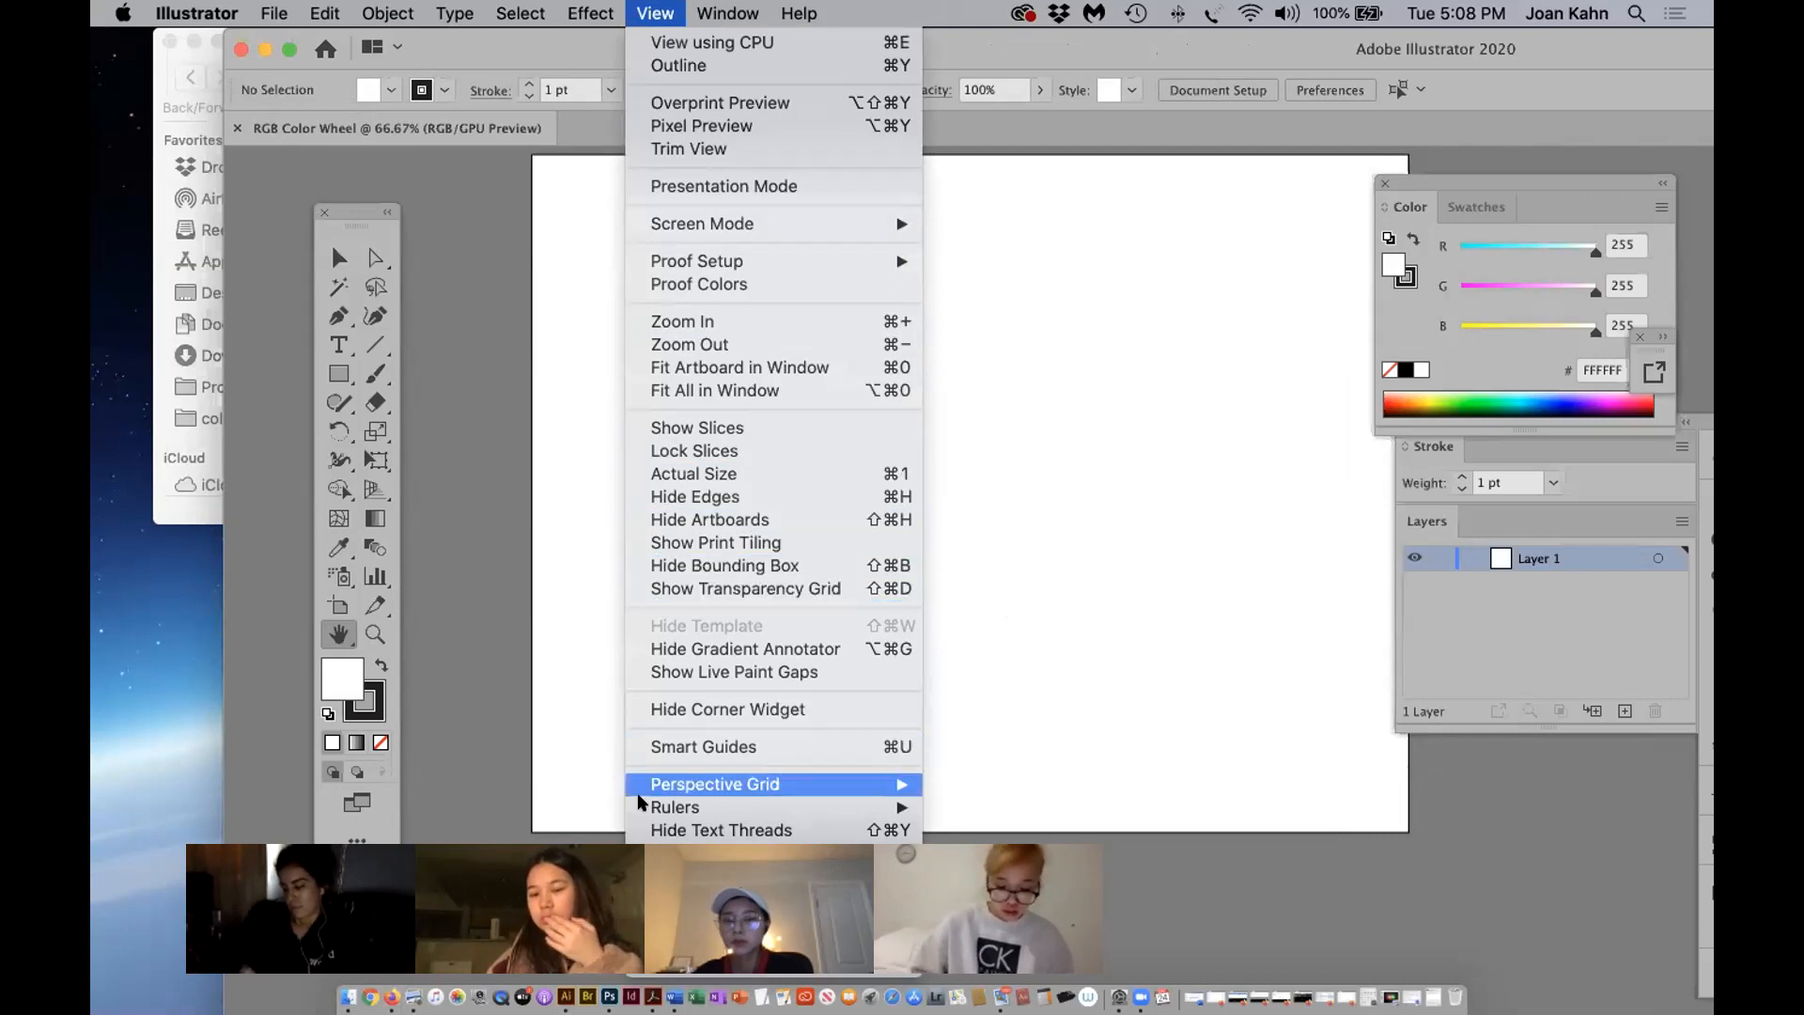
pyautogui.moveTo(643, 806)
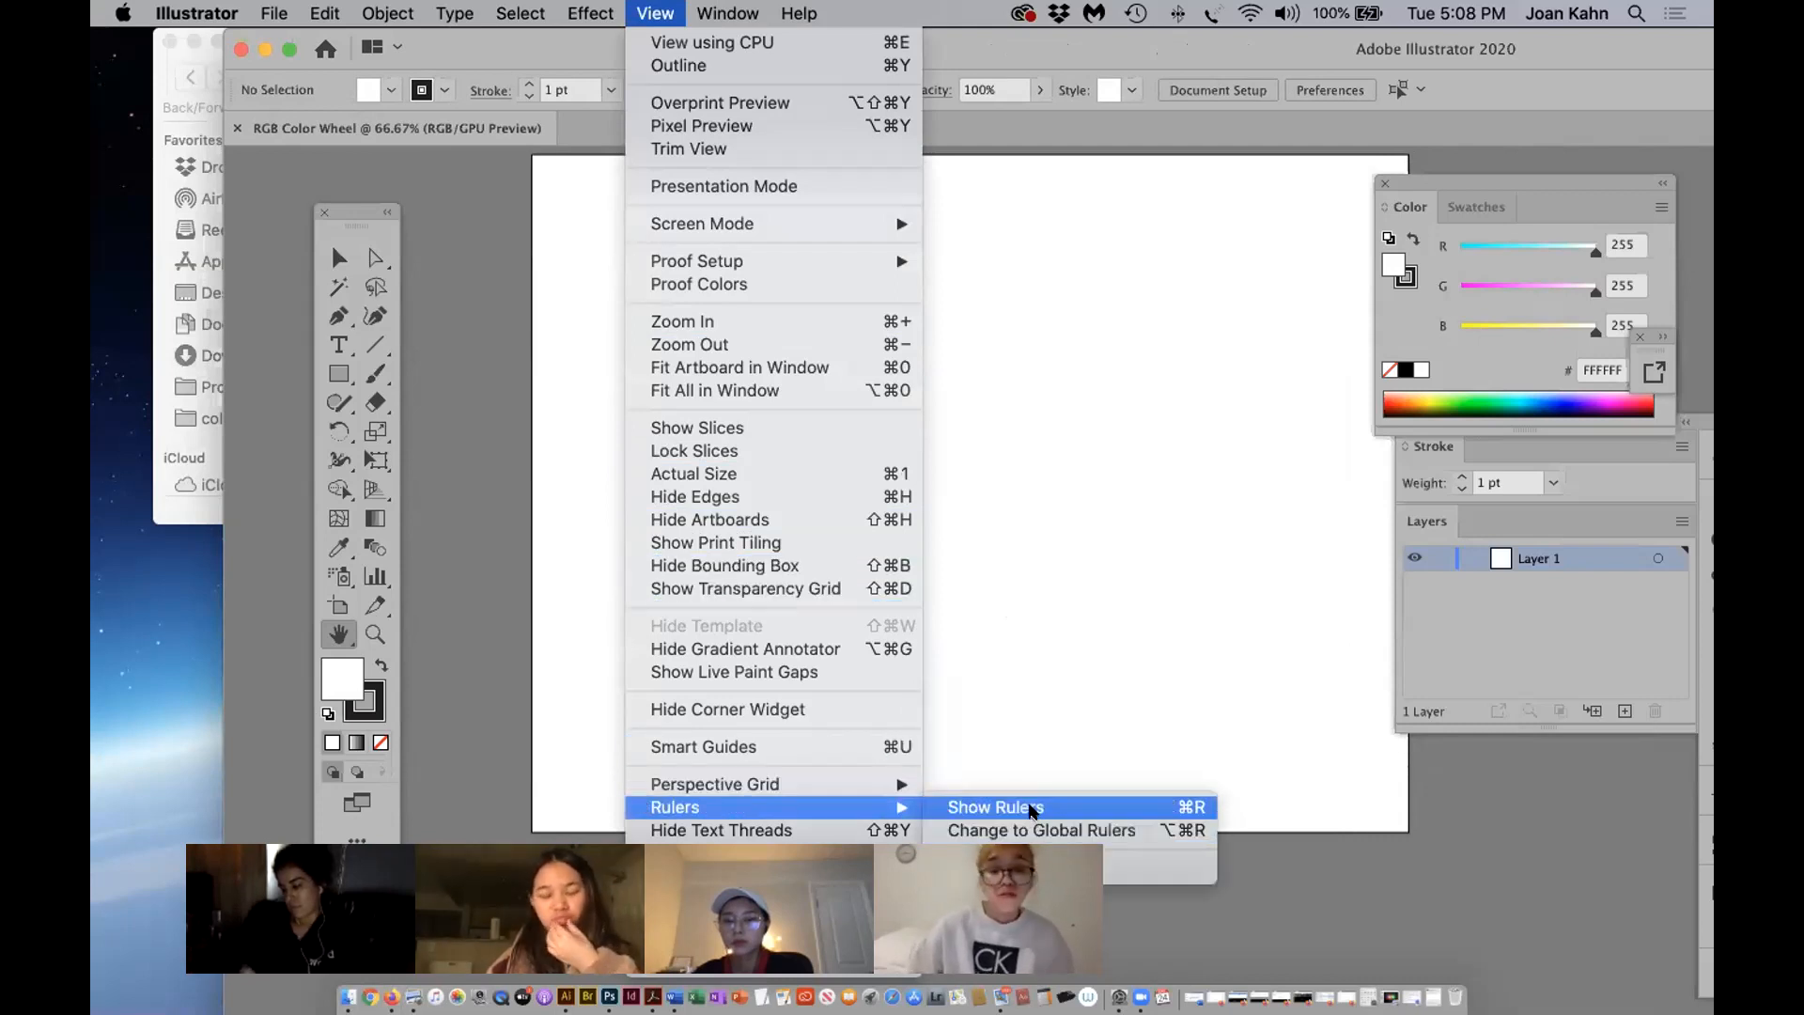
pyautogui.click(1031, 808)
# Place a vertical guide at about 5.5 in and a horizontal guide at about 4.25 in, crossing at the artboard's center.
pyautogui.moveTo(228, 490); pyautogui.dragTo(1006, 514)
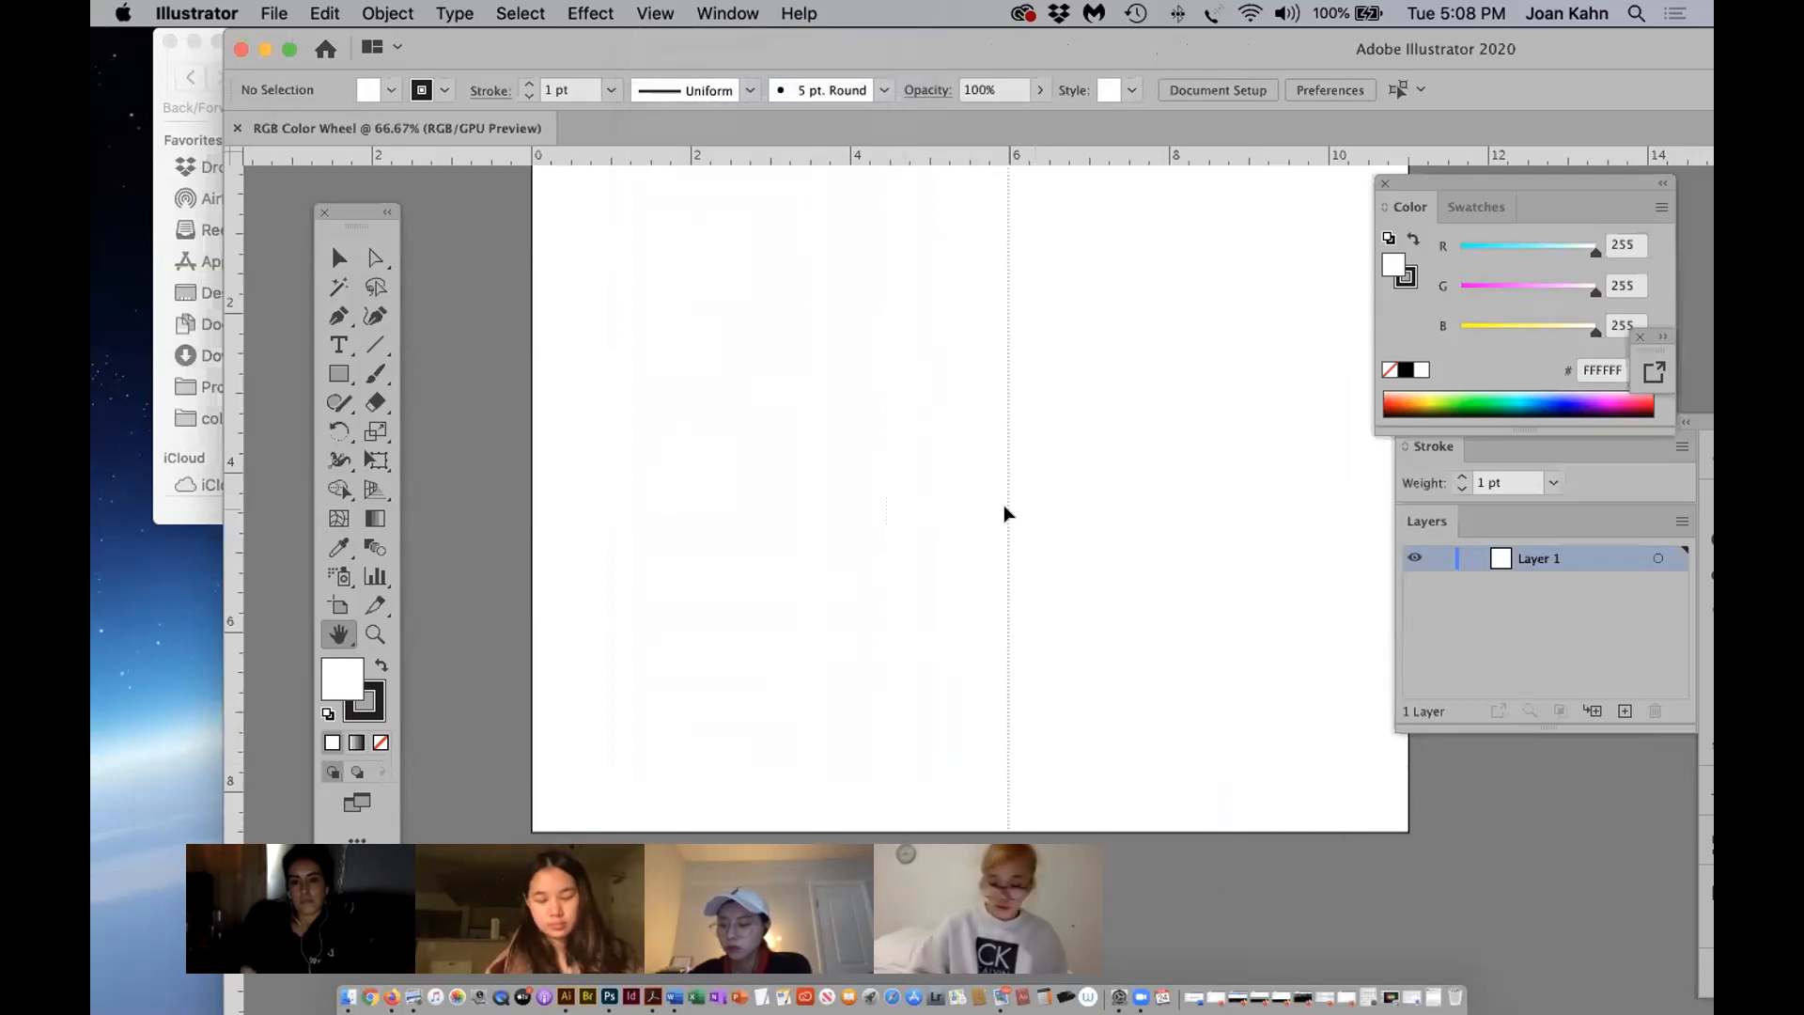
pyautogui.moveTo(991, 513)
pyautogui.mouseDown()
pyautogui.moveTo(943, 516)
pyautogui.moveTo(969, 513)
pyautogui.mouseUp()
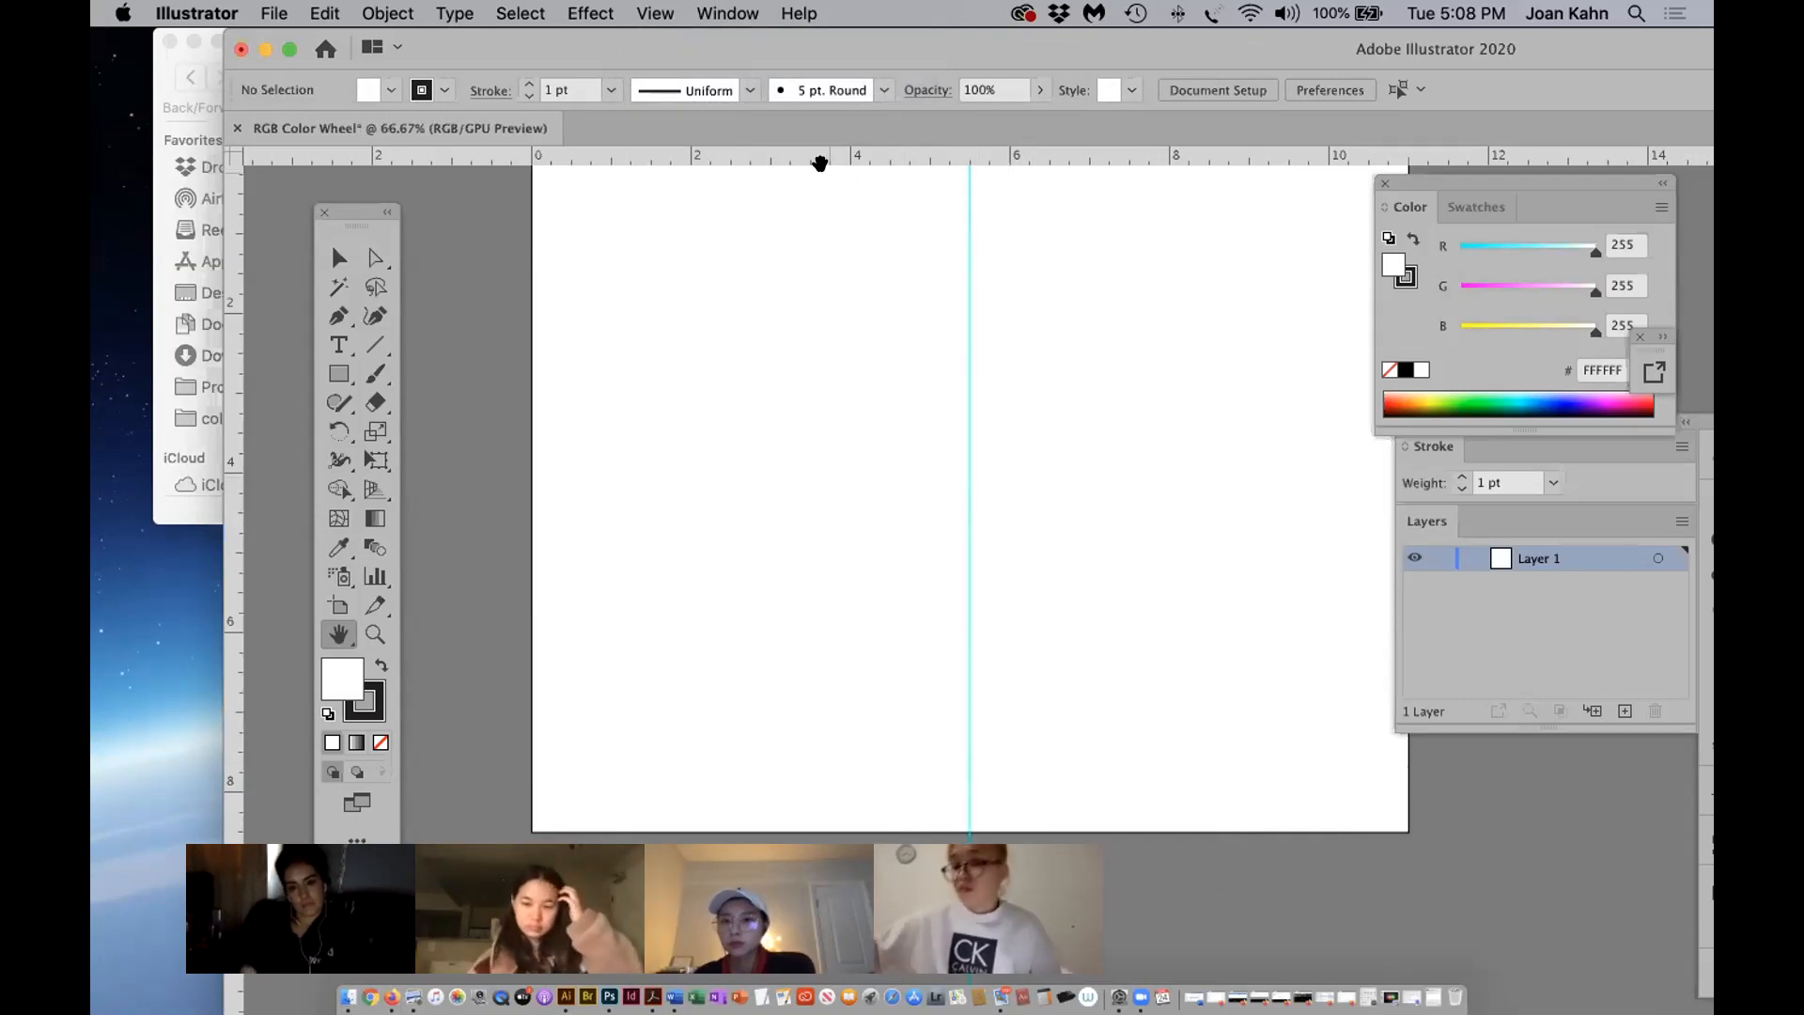
pyautogui.moveTo(819, 164); pyautogui.dragTo(730, 495)
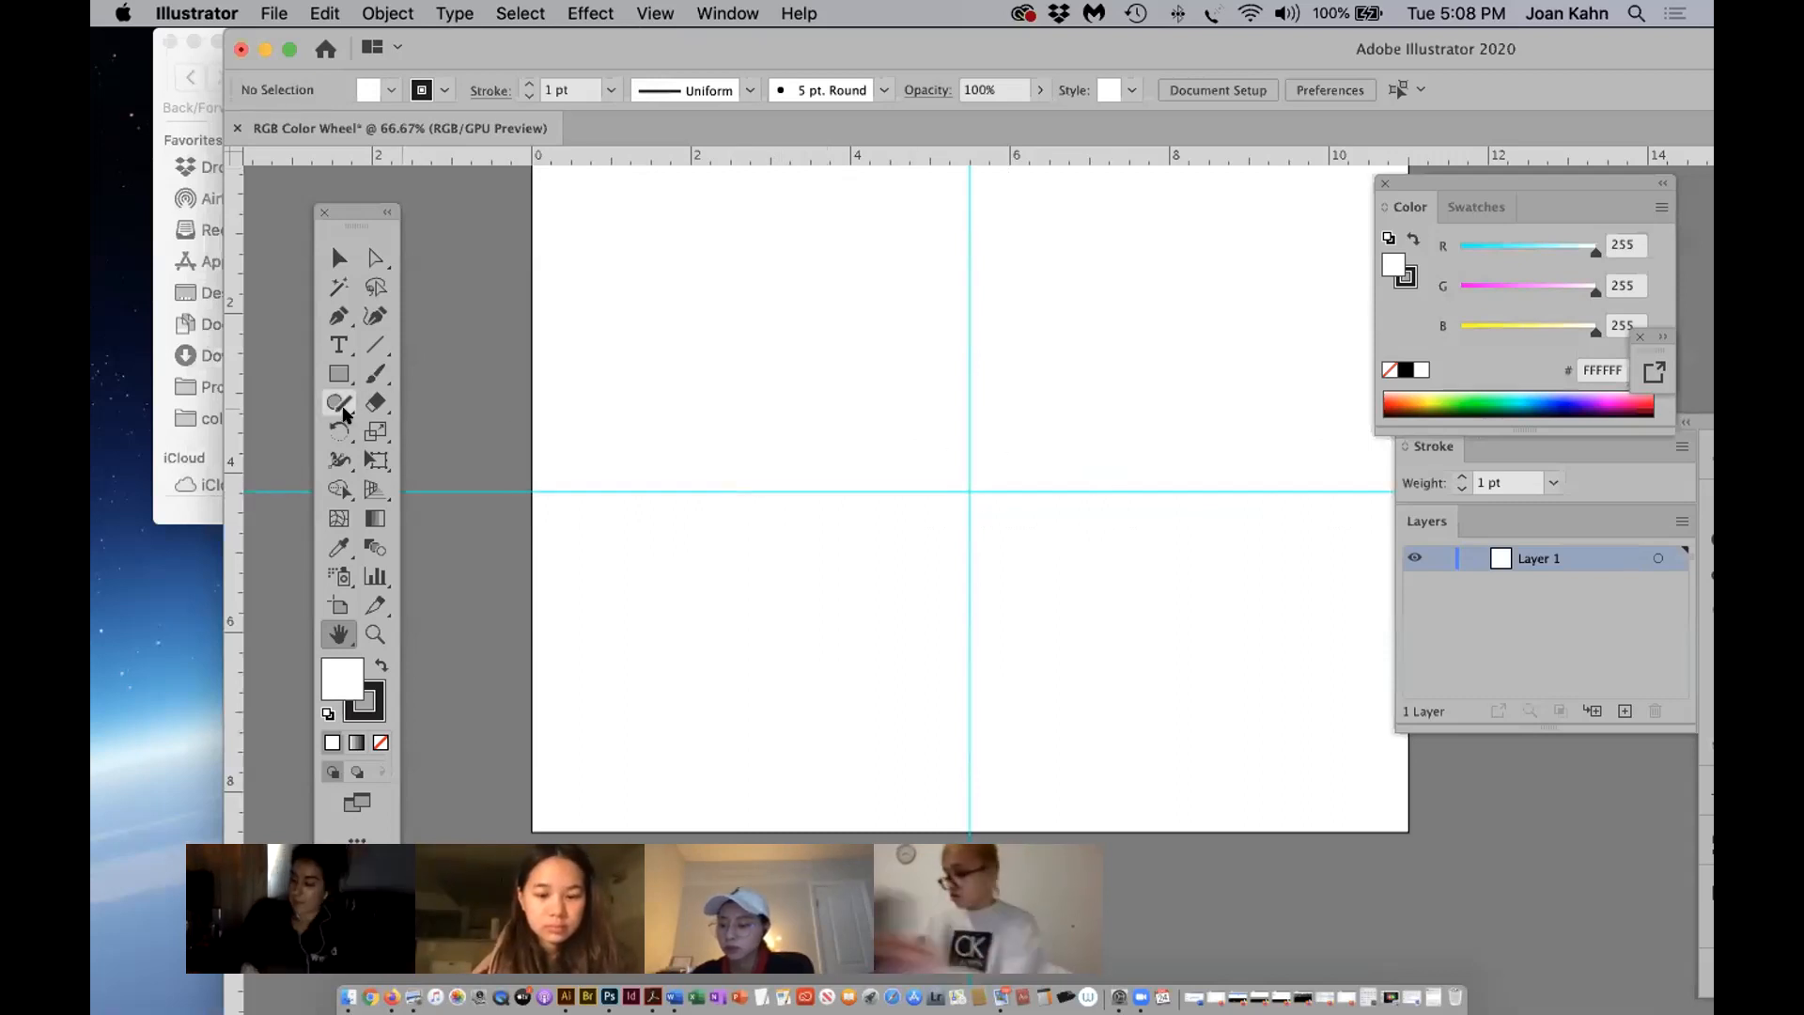
# Draw a circle about 4.44 in in diameter on the artboard with the Ellipse tool.
pyautogui.click(338, 376)
pyautogui.click(338, 377)
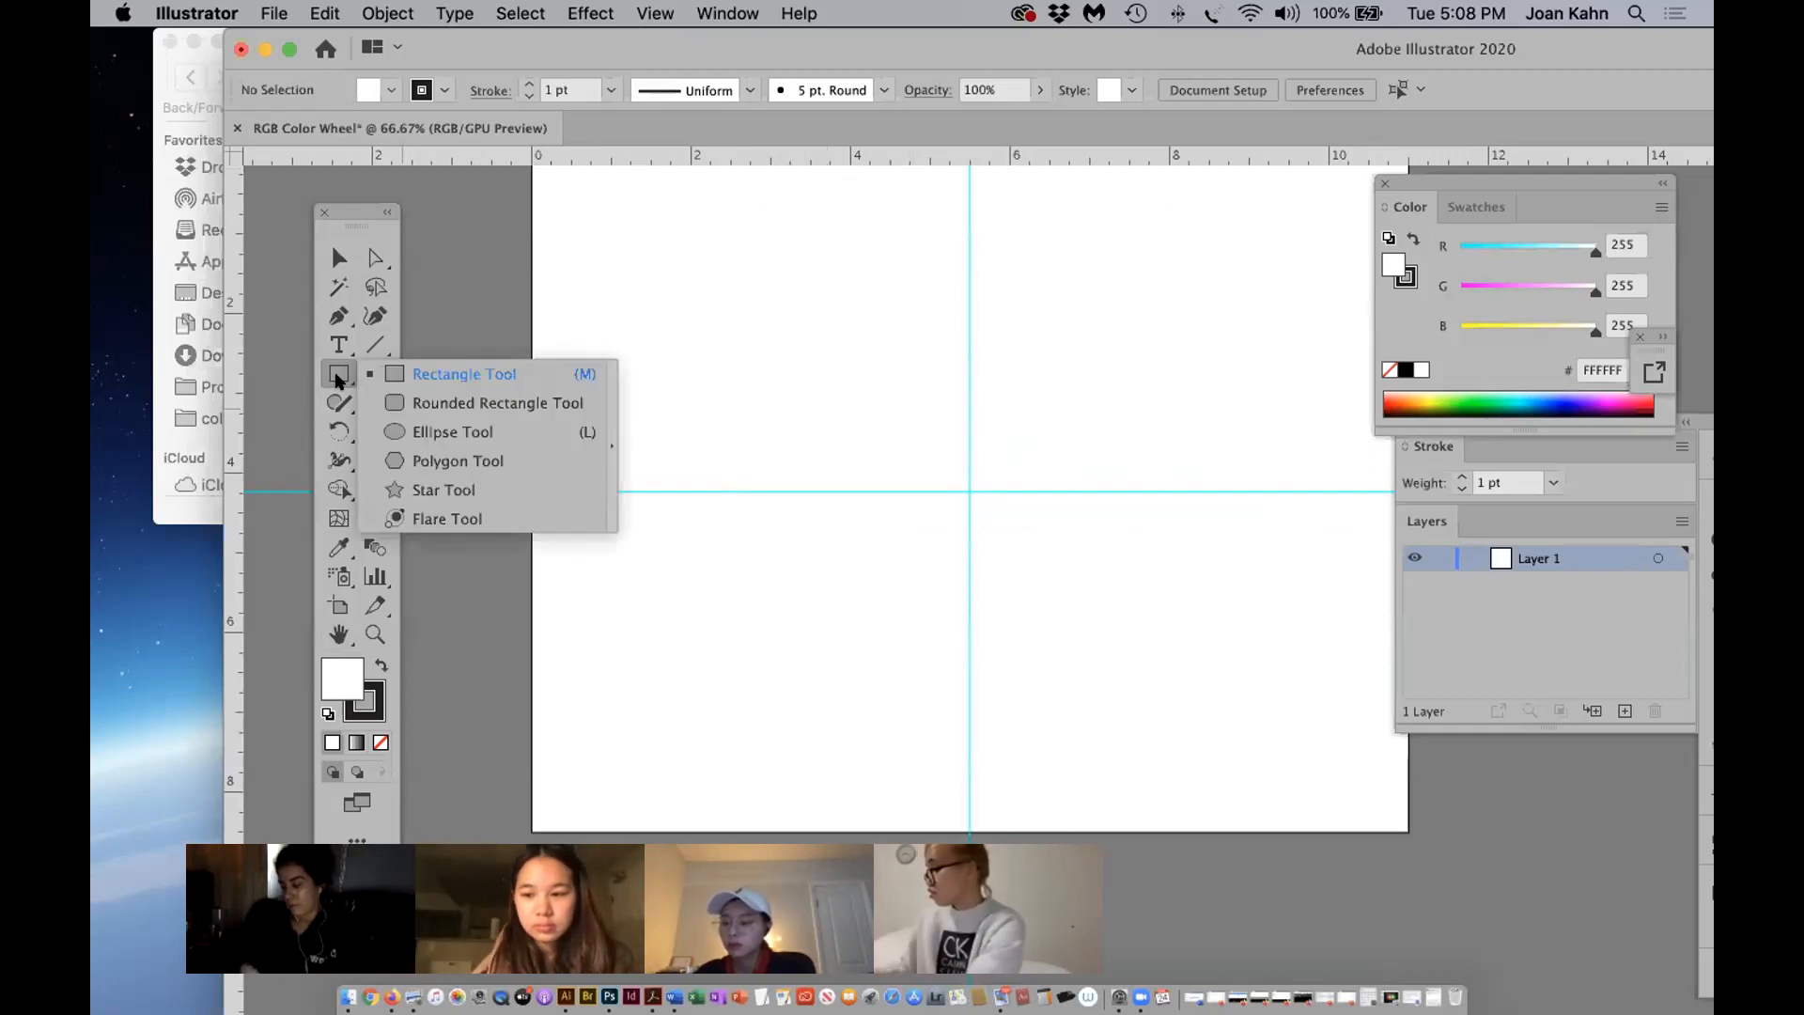
pyautogui.click(406, 433)
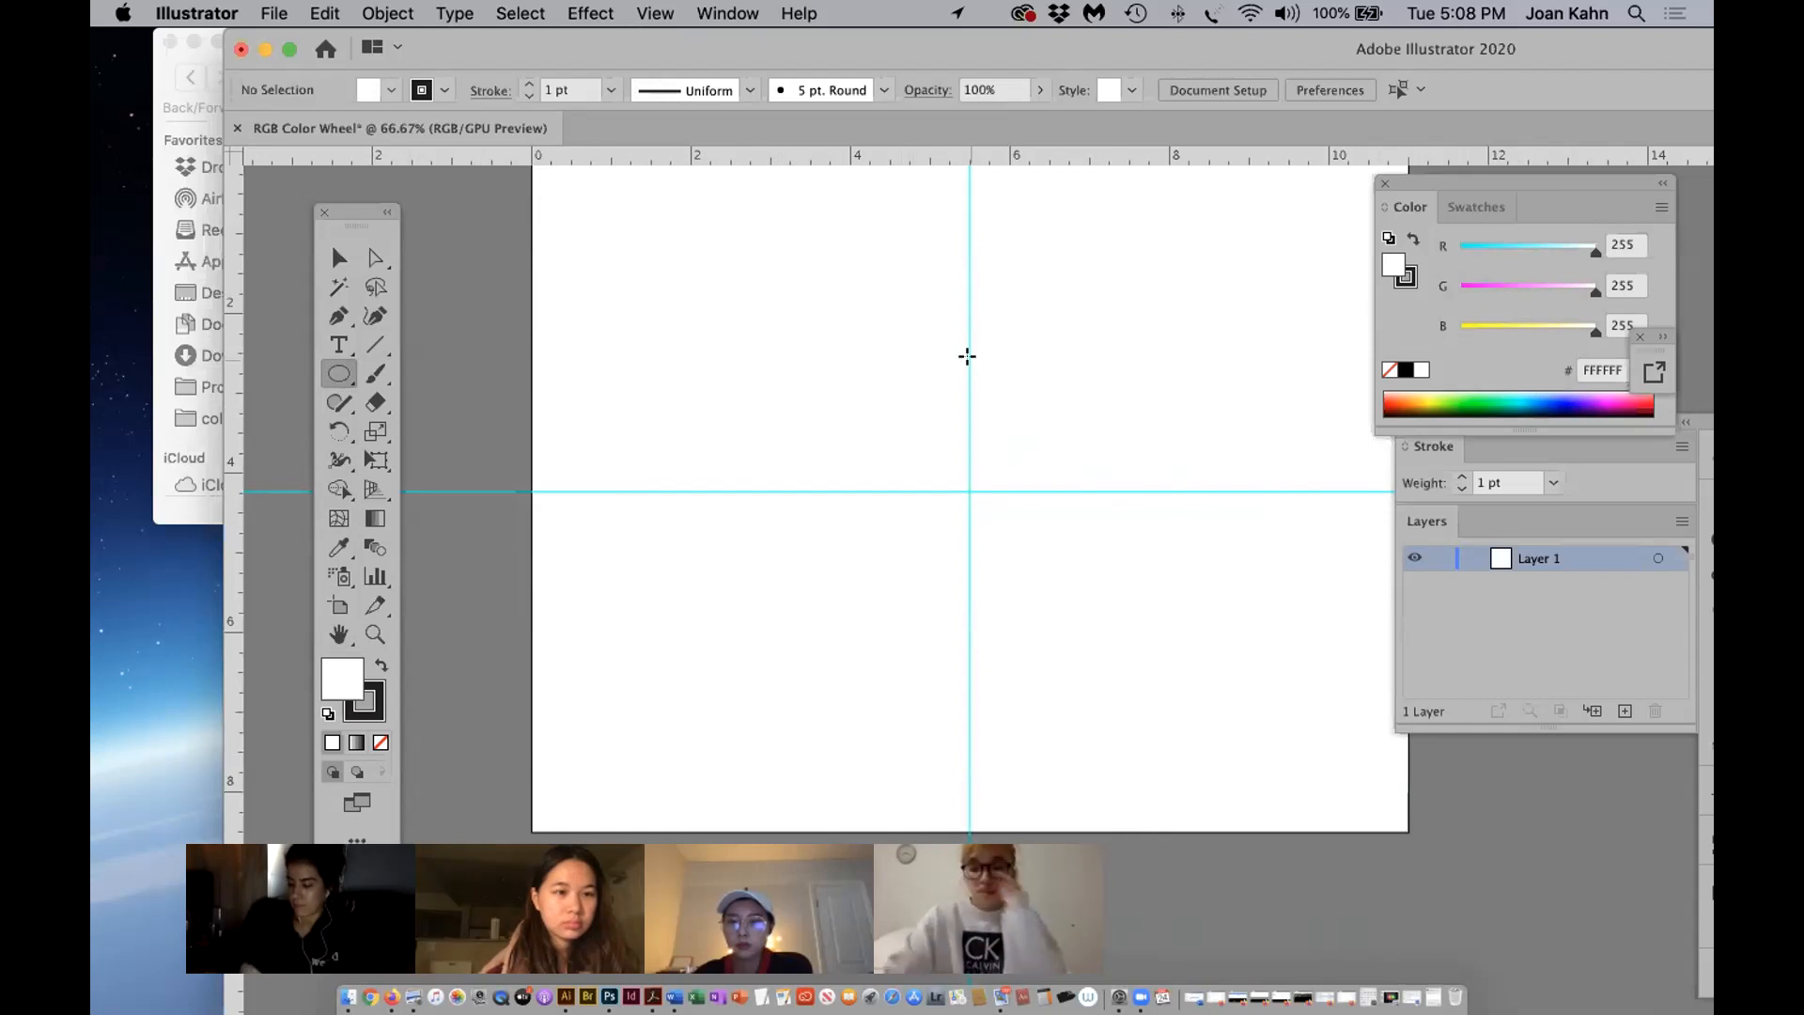
pyautogui.moveTo(960, 340); pyautogui.dragTo(1136, 694)
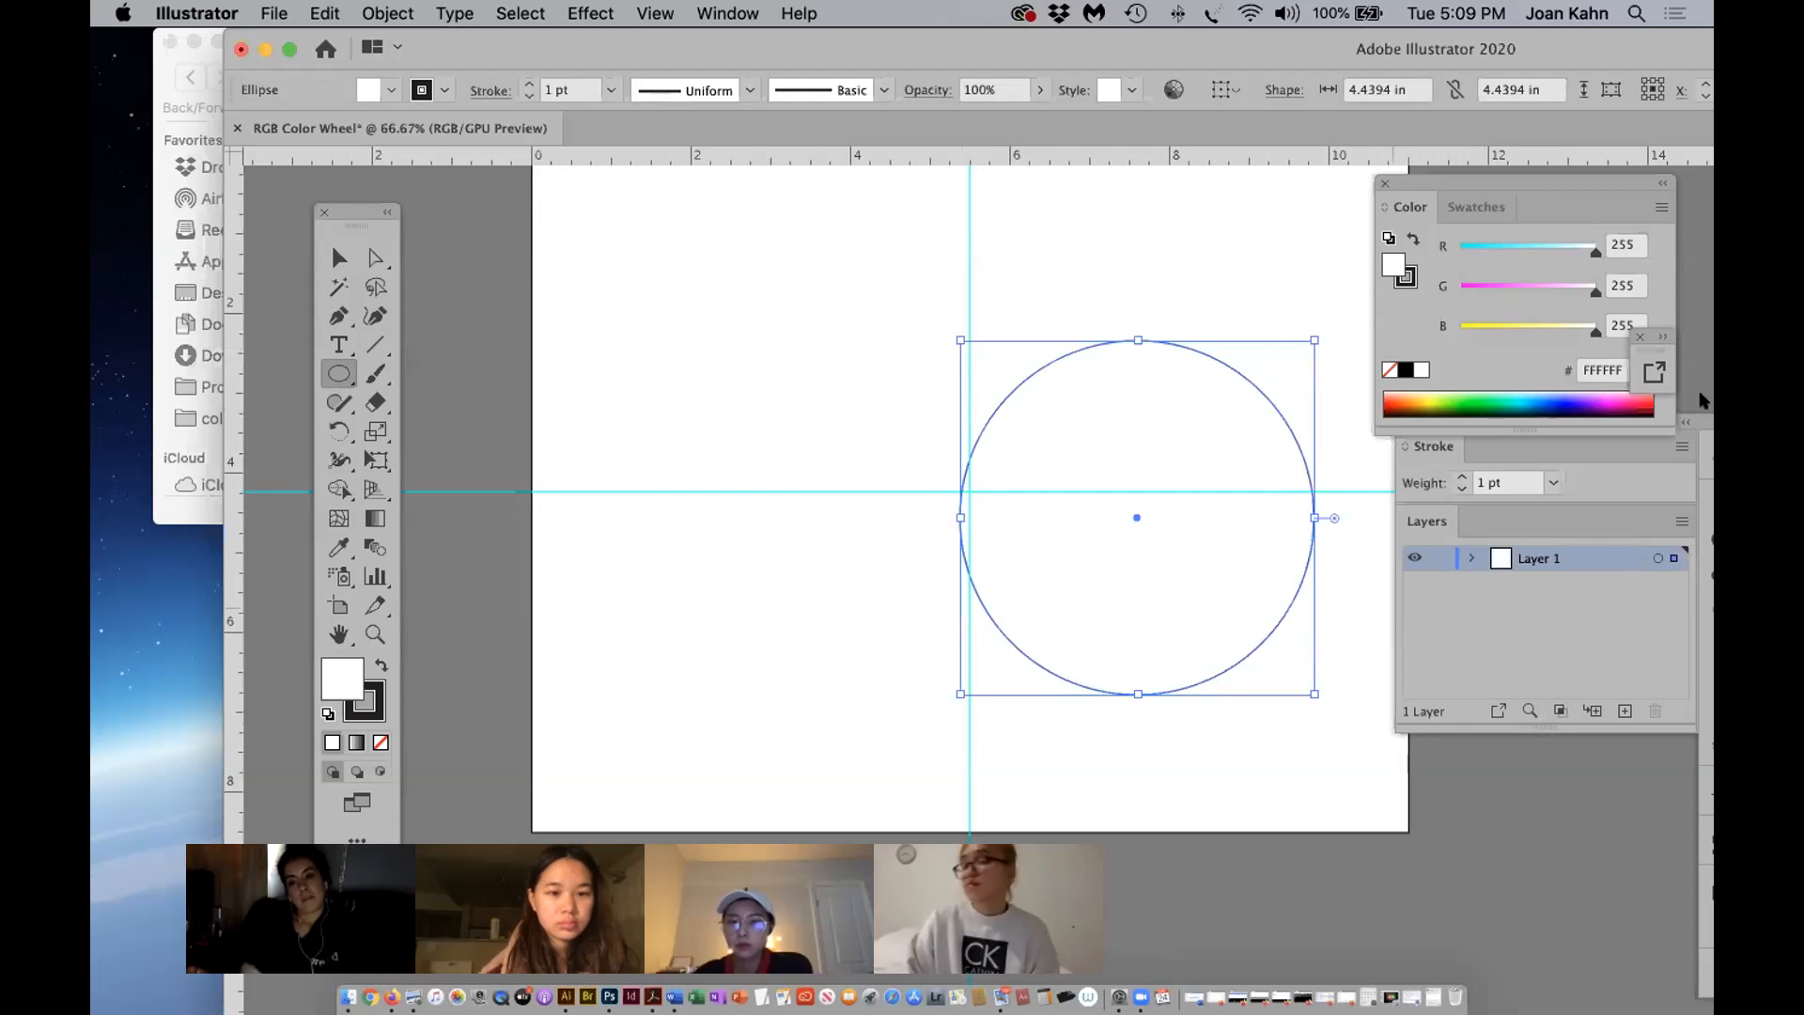
# Set the selected circle's width to 5 in with its proportions linked.
pyautogui.click(339, 258)
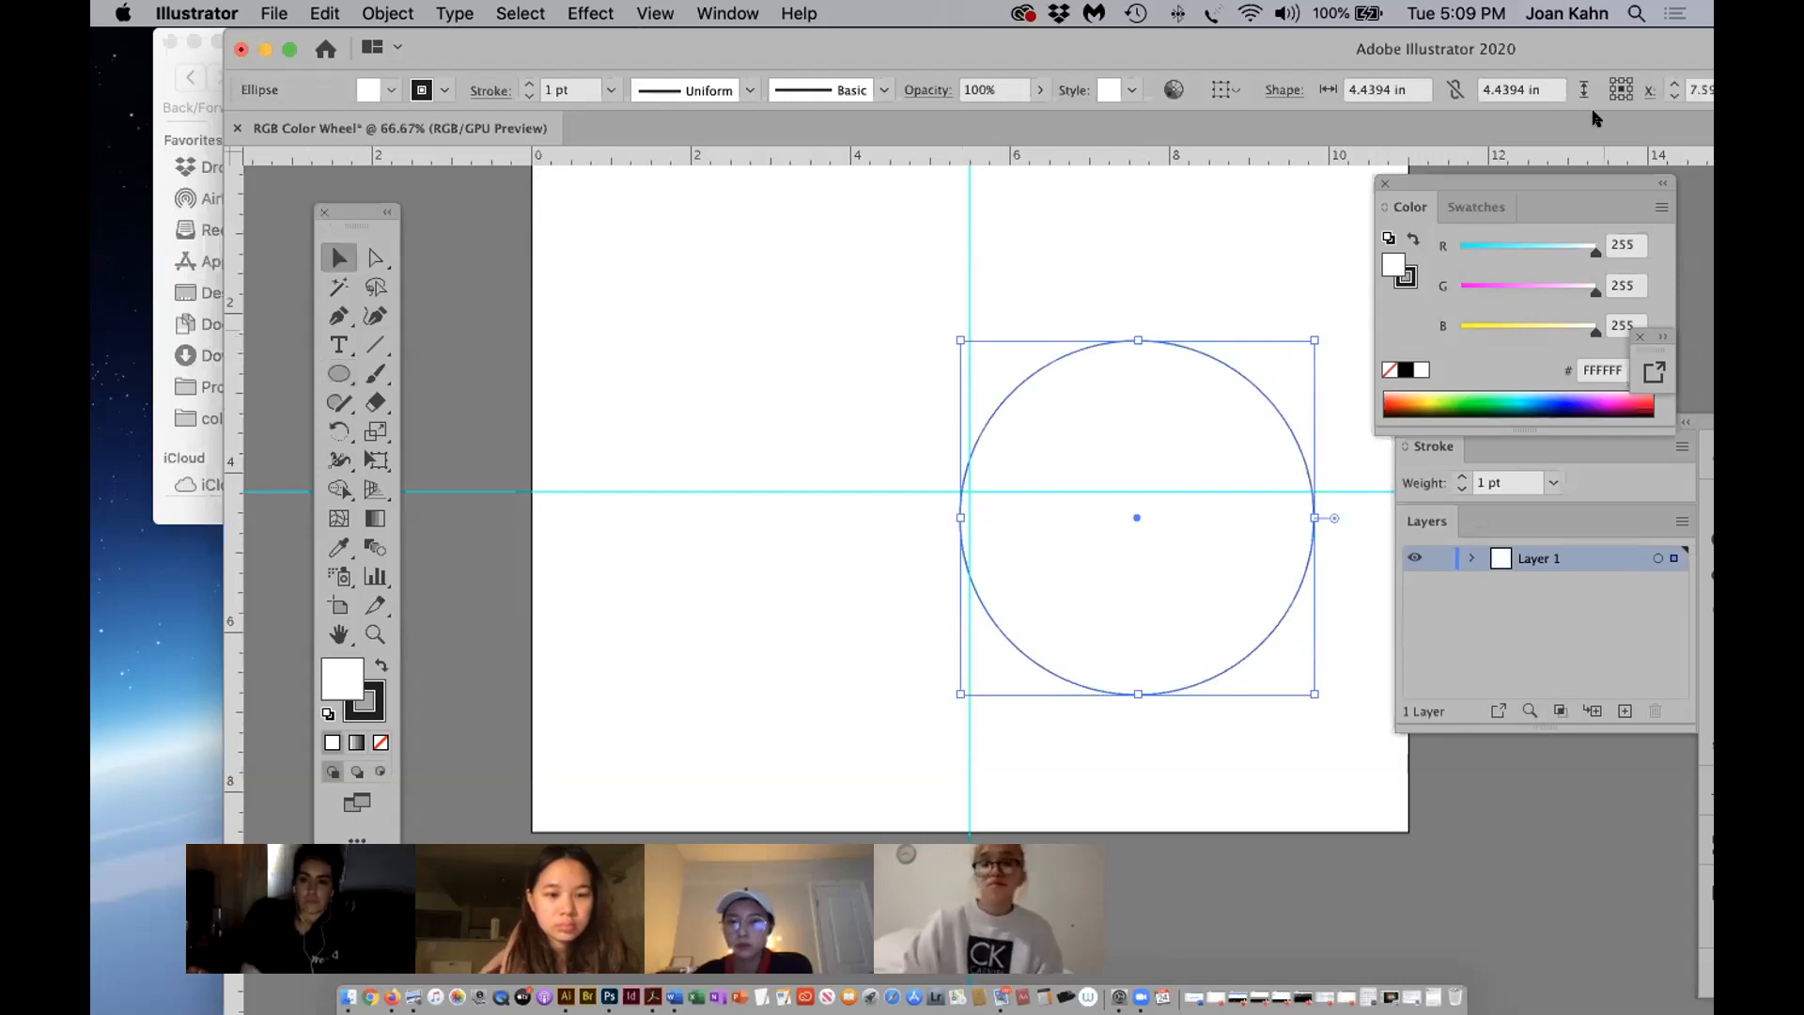
pyautogui.moveTo(1603, 58); pyautogui.dragTo(1246, 26)
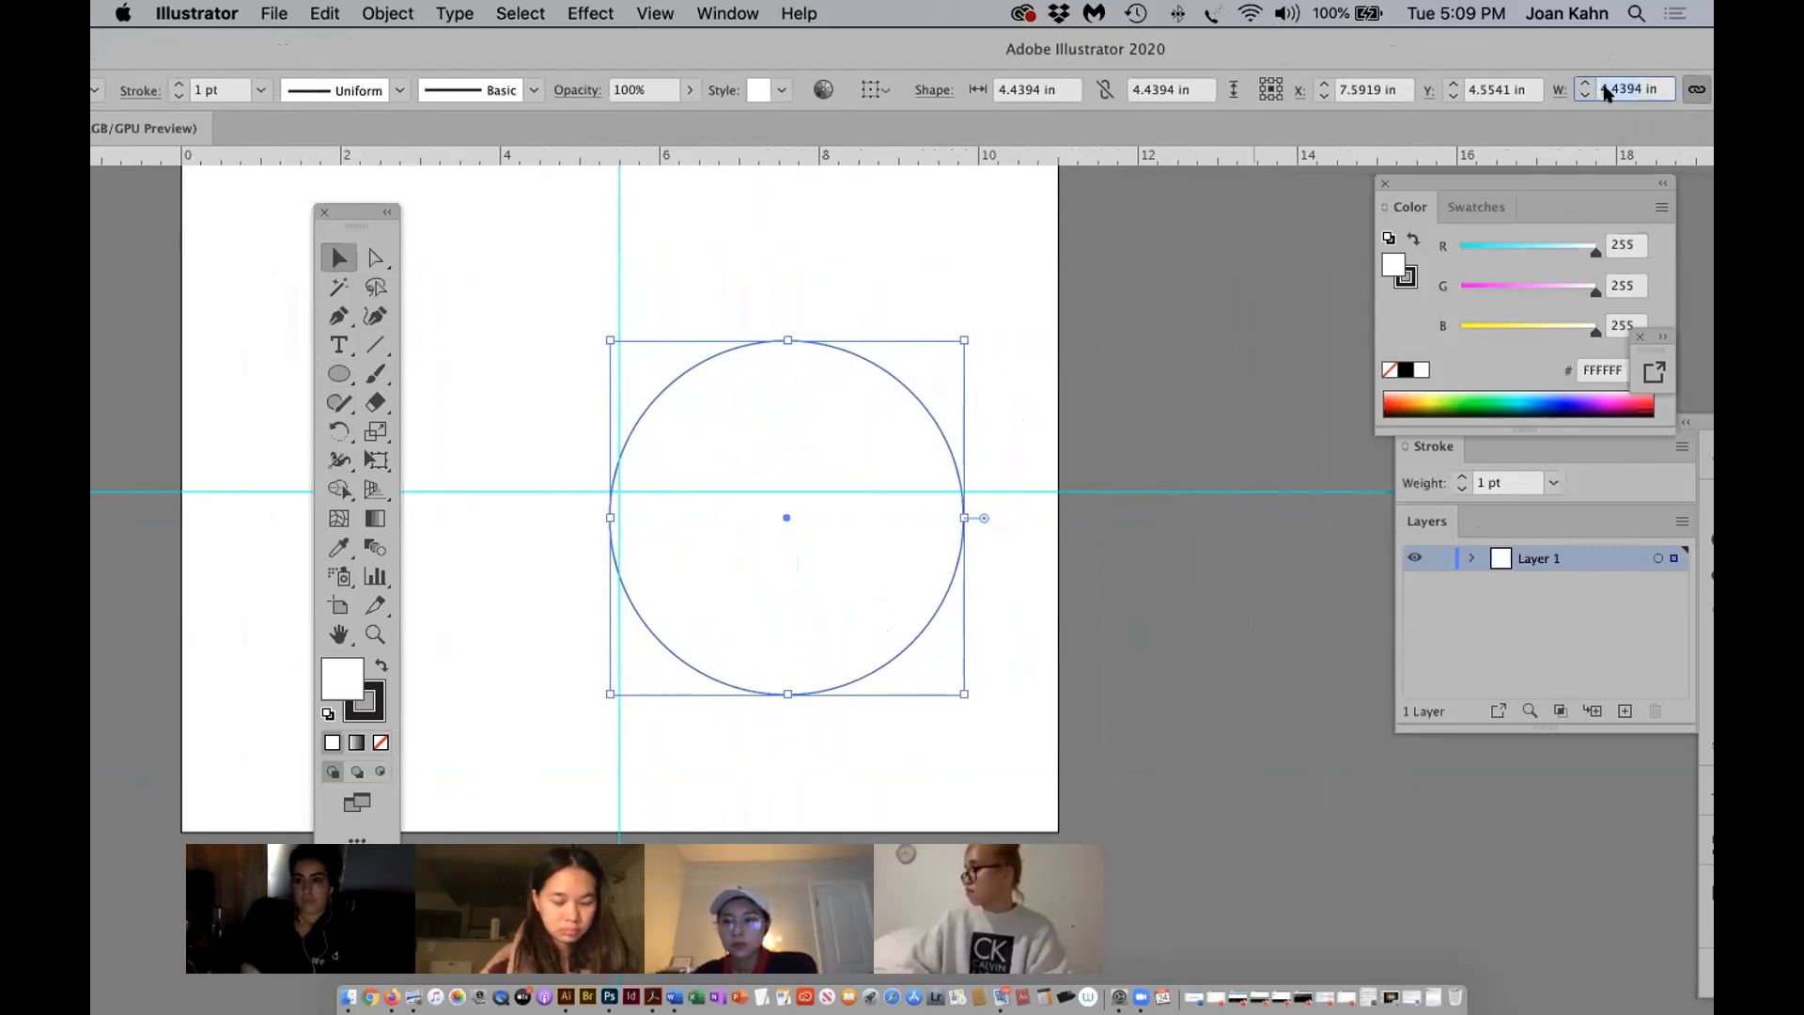
pyautogui.doubleClick(1605, 88)
pyautogui.write('5')
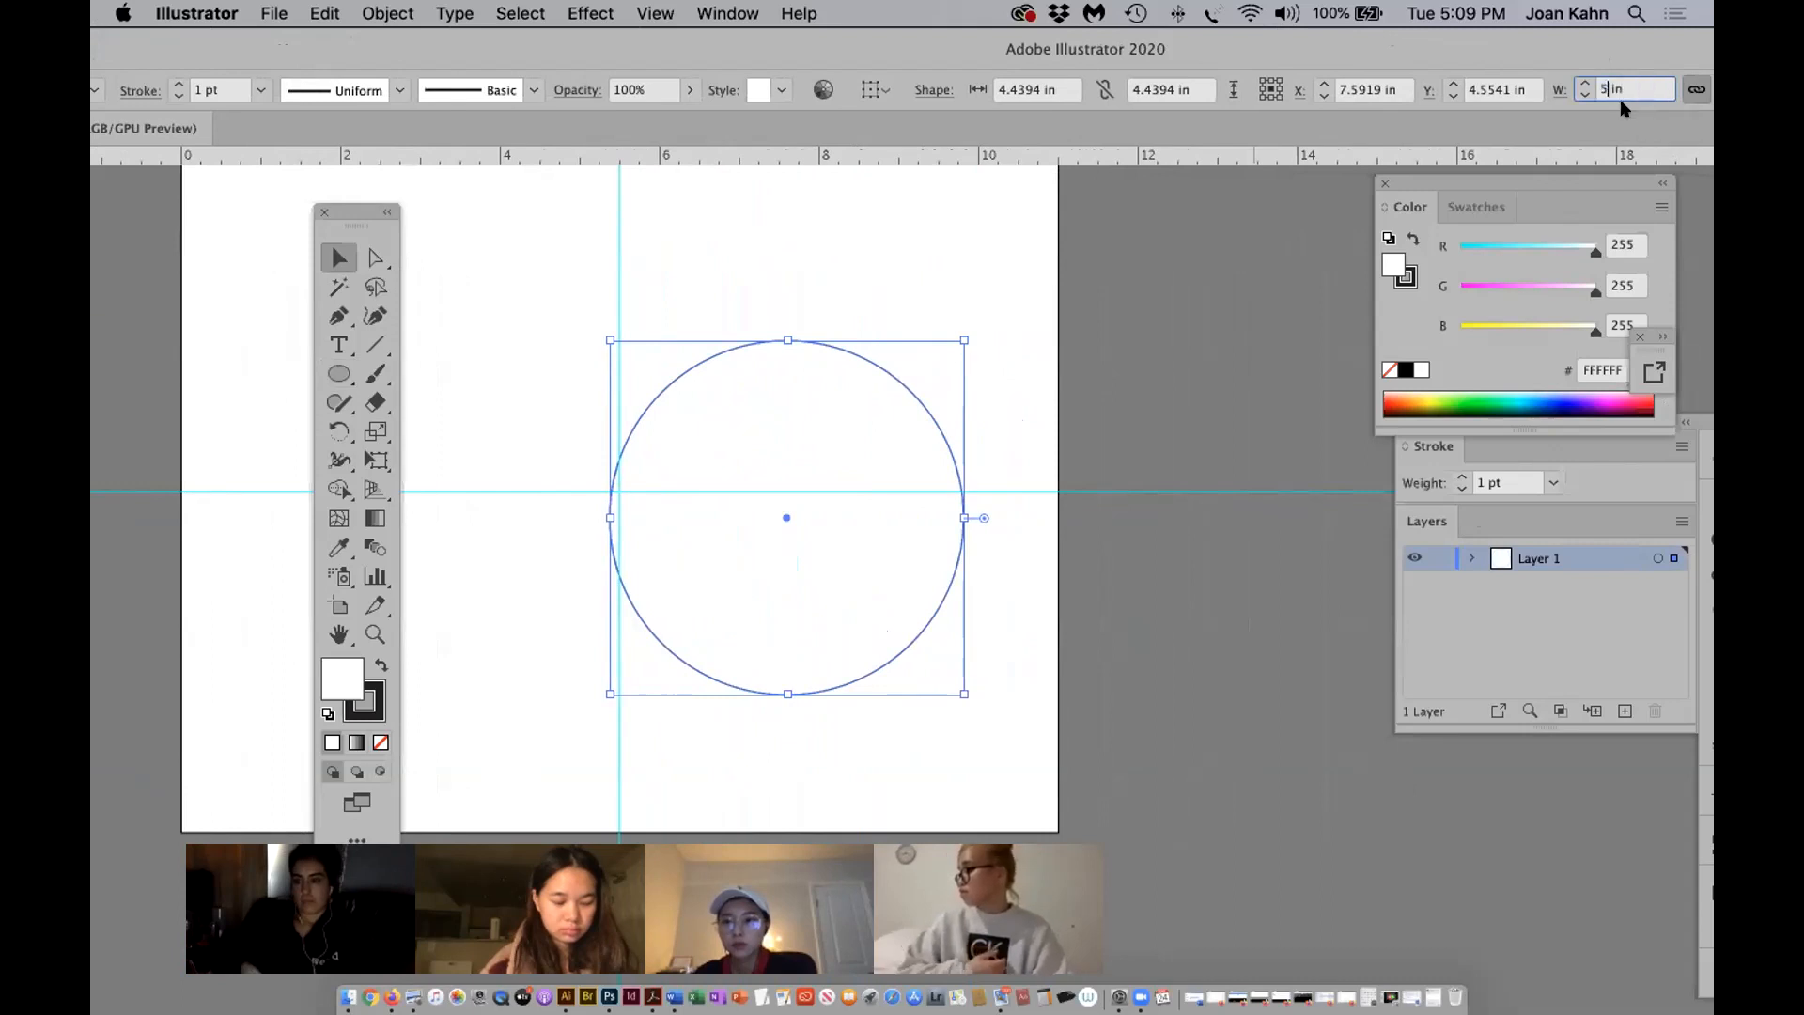
pyautogui.press('Return')
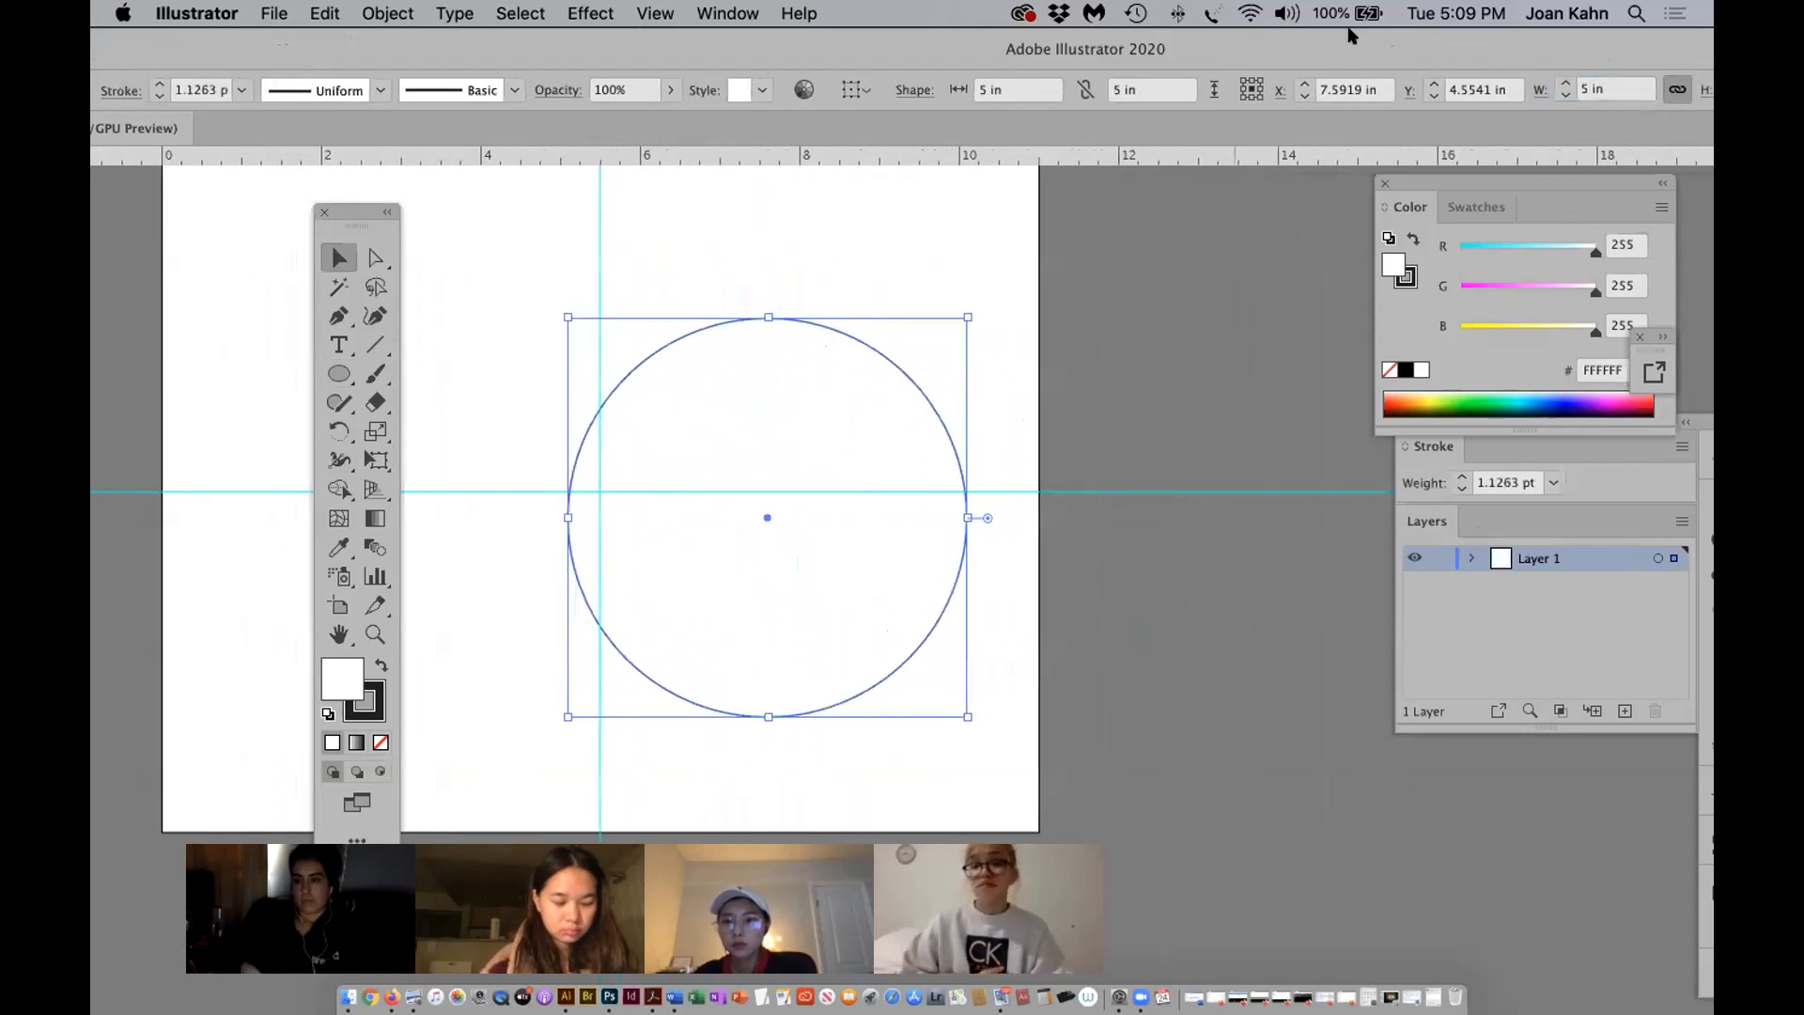
# Move the 5 in circle so its center sits on the intersection of the two guides.
pyautogui.moveTo(1478, 37); pyautogui.dragTo(1672, 36)
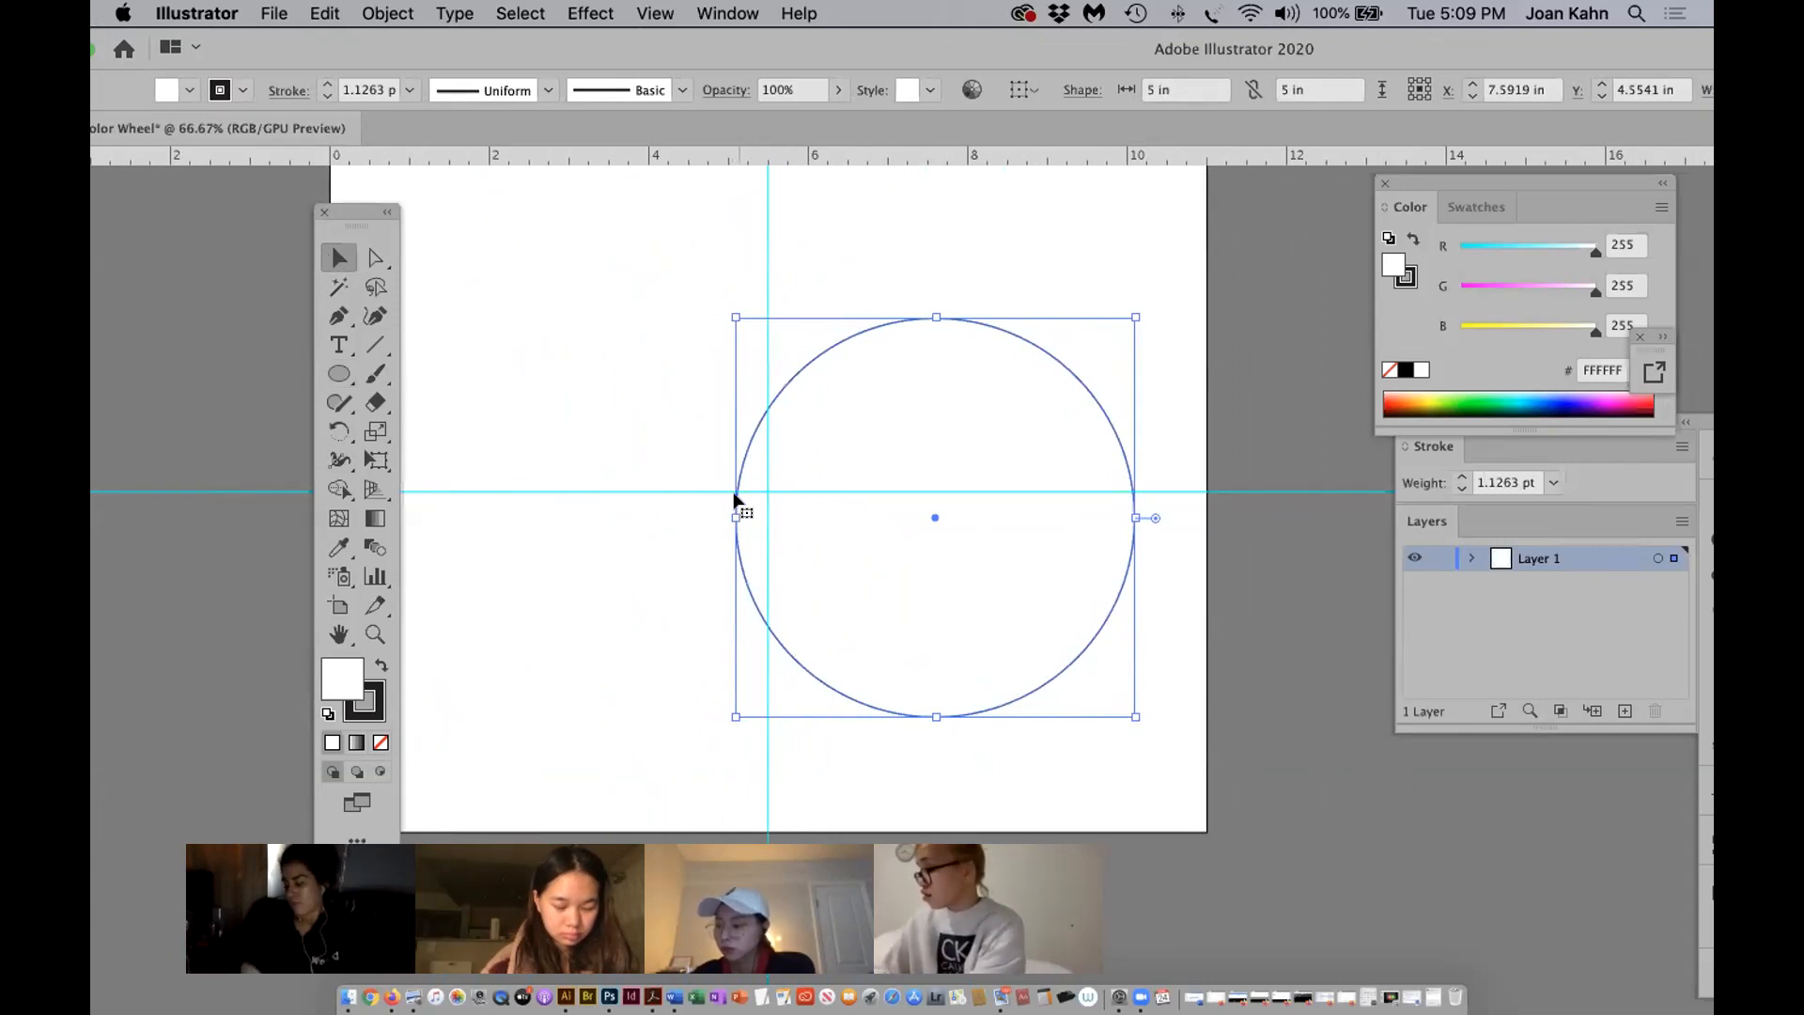
pyautogui.moveTo(719, 496); pyautogui.dragTo(548, 475)
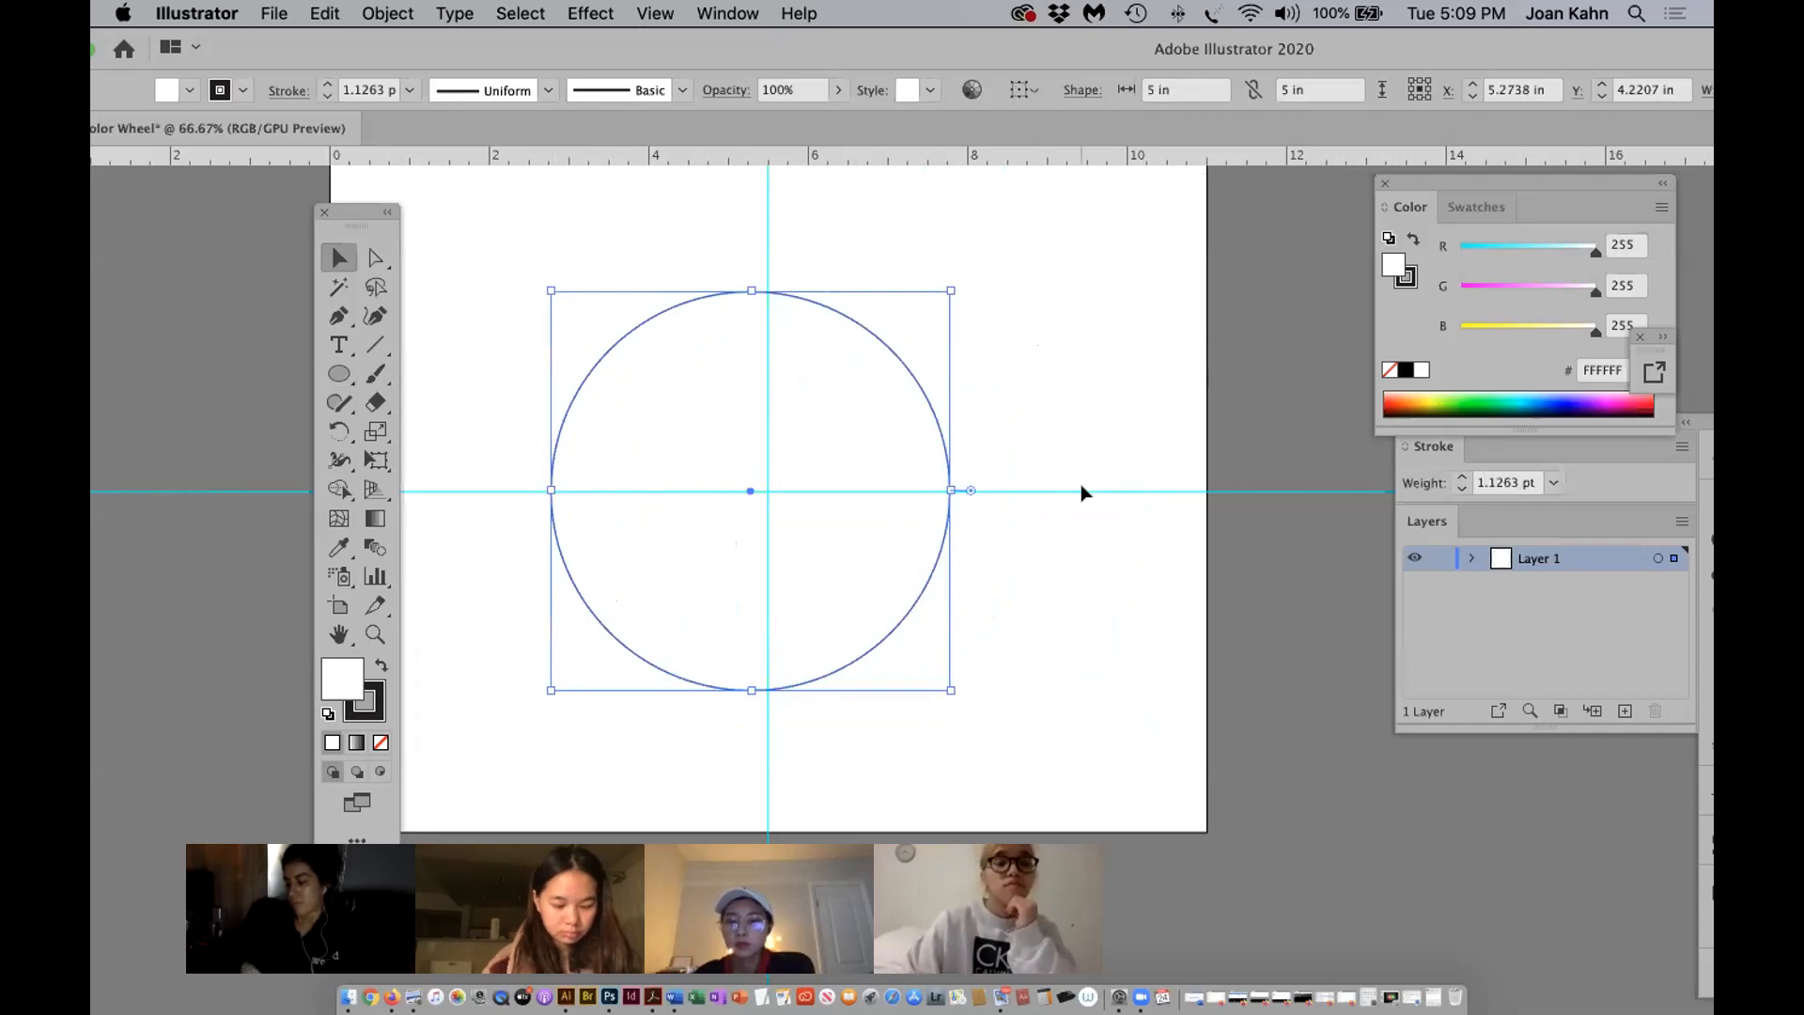
pyautogui.press('Right')
pyautogui.press('Right')
pyautogui.press('Right')
pyautogui.press('Right')
pyautogui.press('Right')
pyautogui.press('Right')
pyautogui.press('Right')
pyautogui.press('Right')
pyautogui.press('Right')
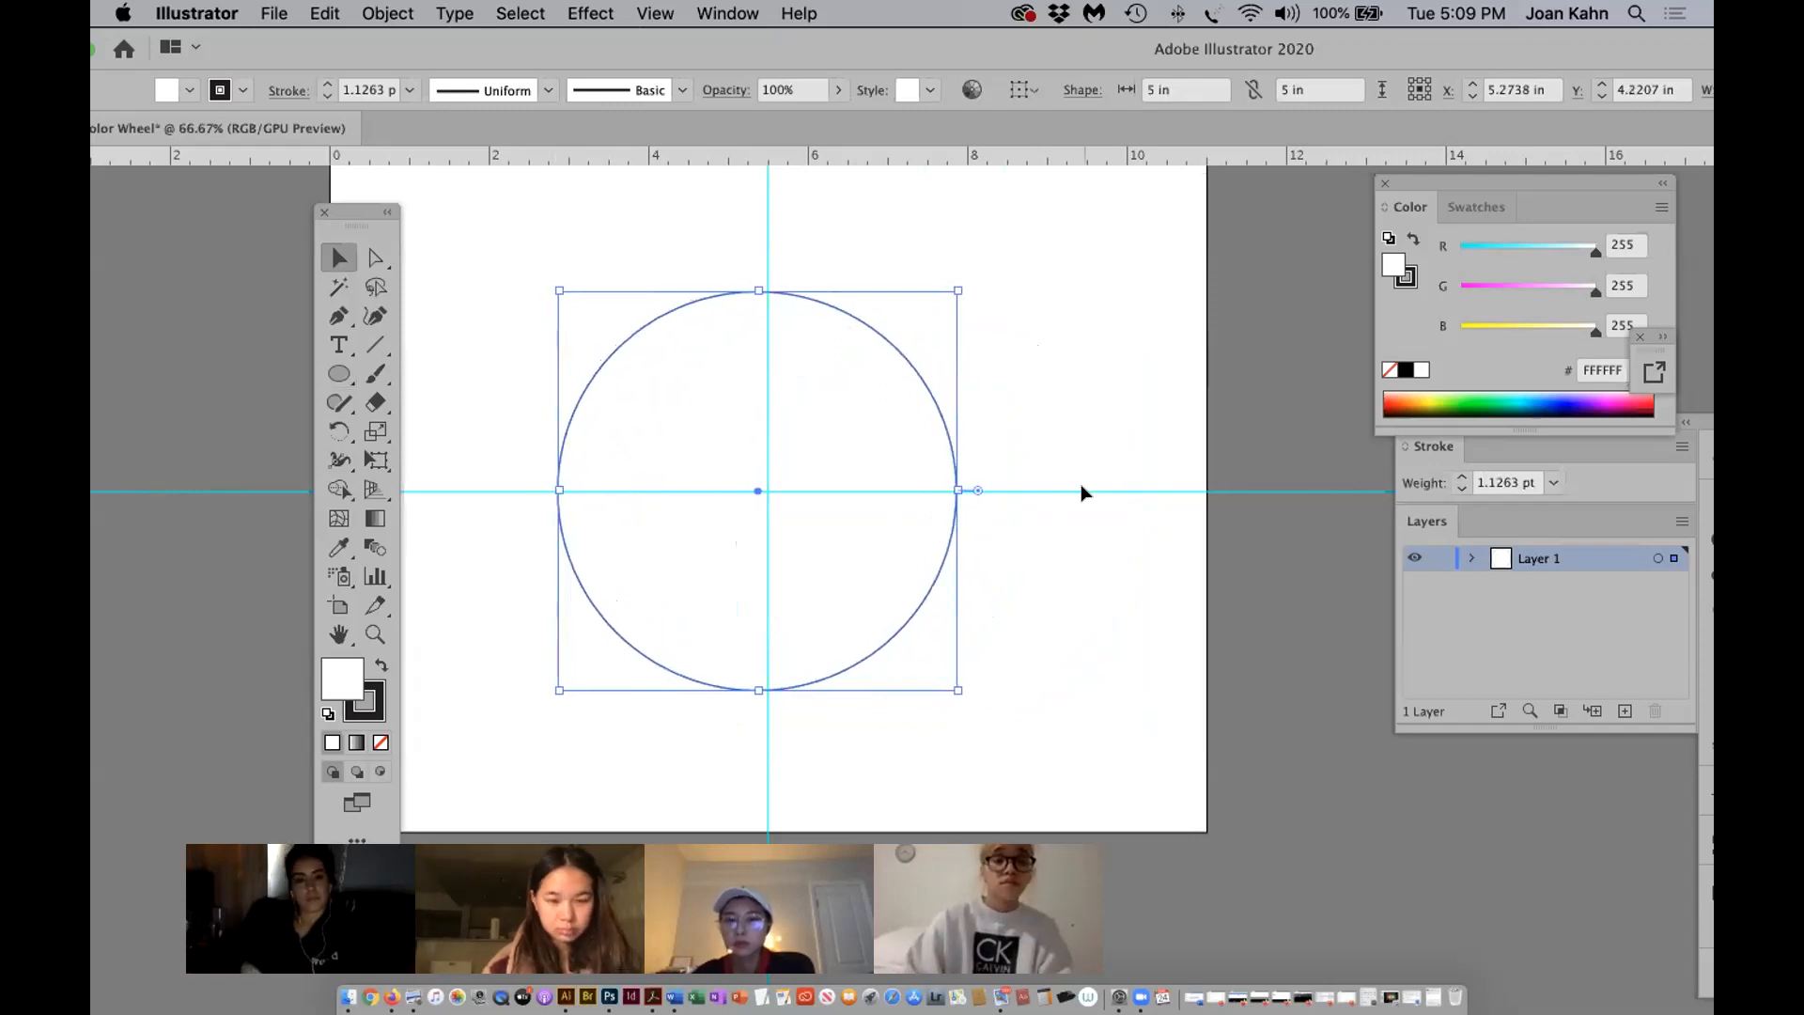
pyautogui.press('Right')
pyautogui.press('Right')
pyautogui.press('Right')
pyautogui.press('Right')
pyautogui.press('Right')
pyautogui.press('Right')
pyautogui.press('Right')
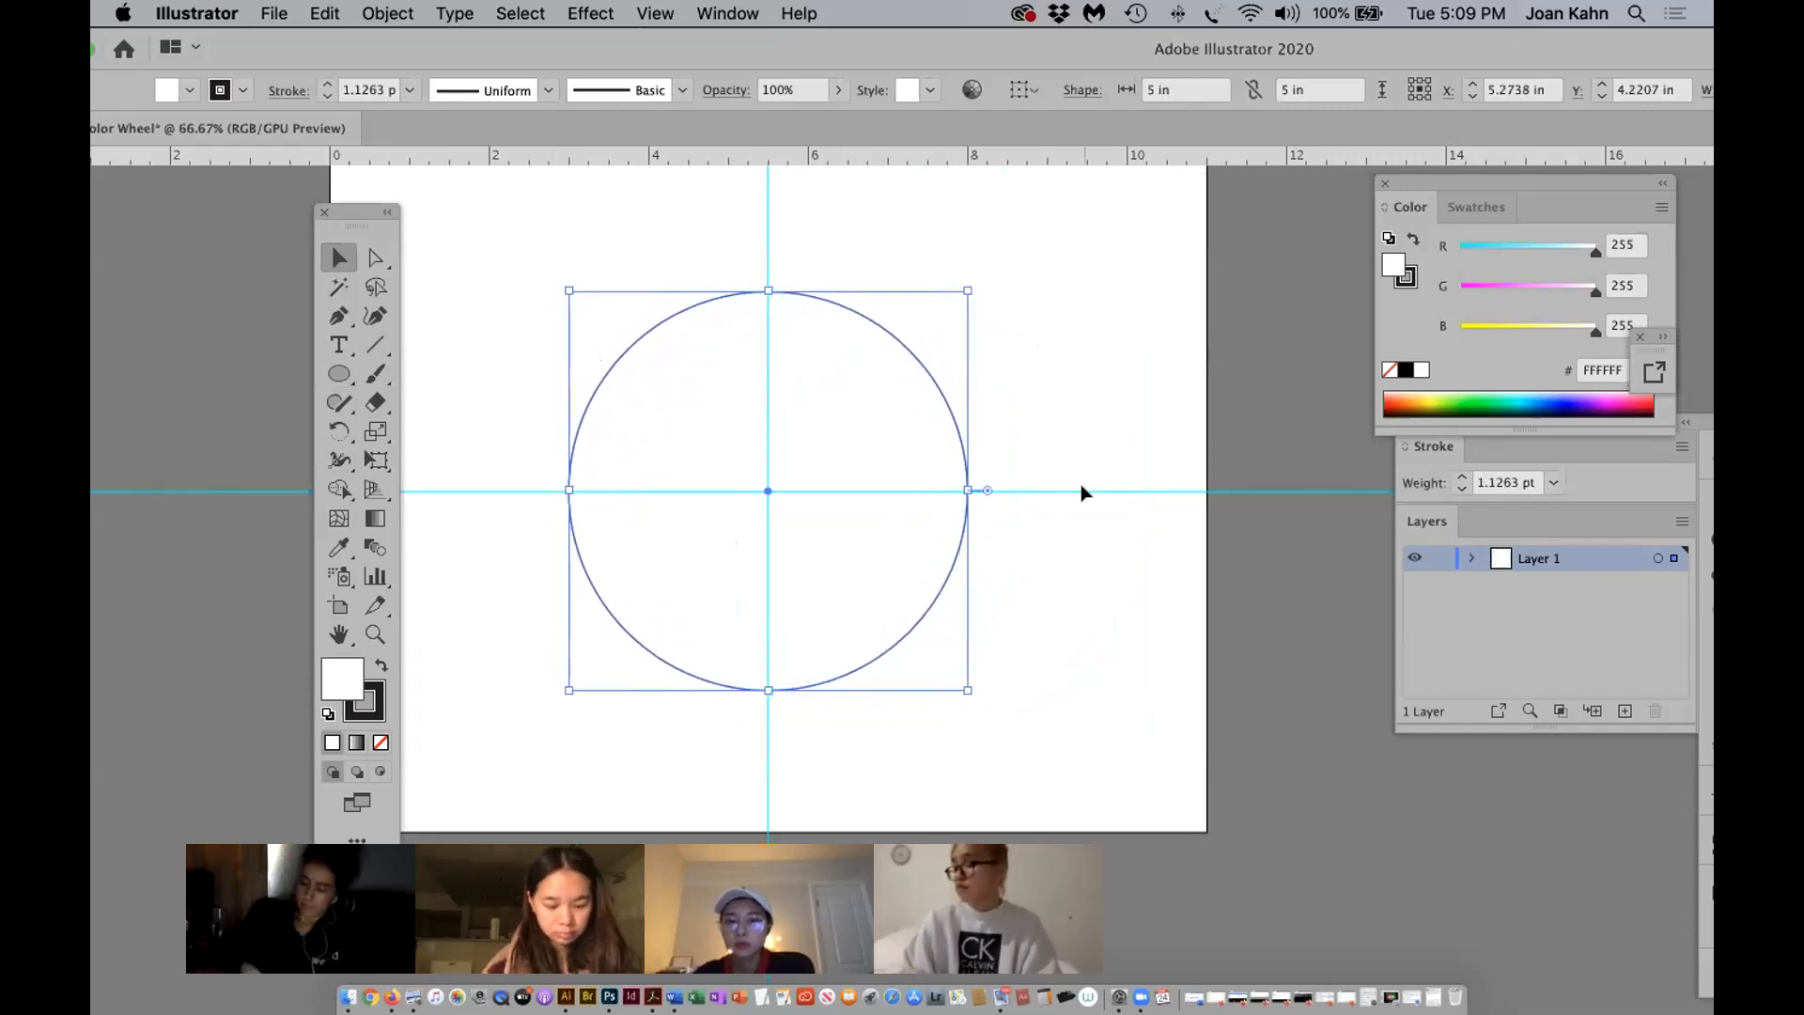
# Draw a small circle about 0.98 in in diameter touching the top edge of the large circle.
pyautogui.click(337, 372)
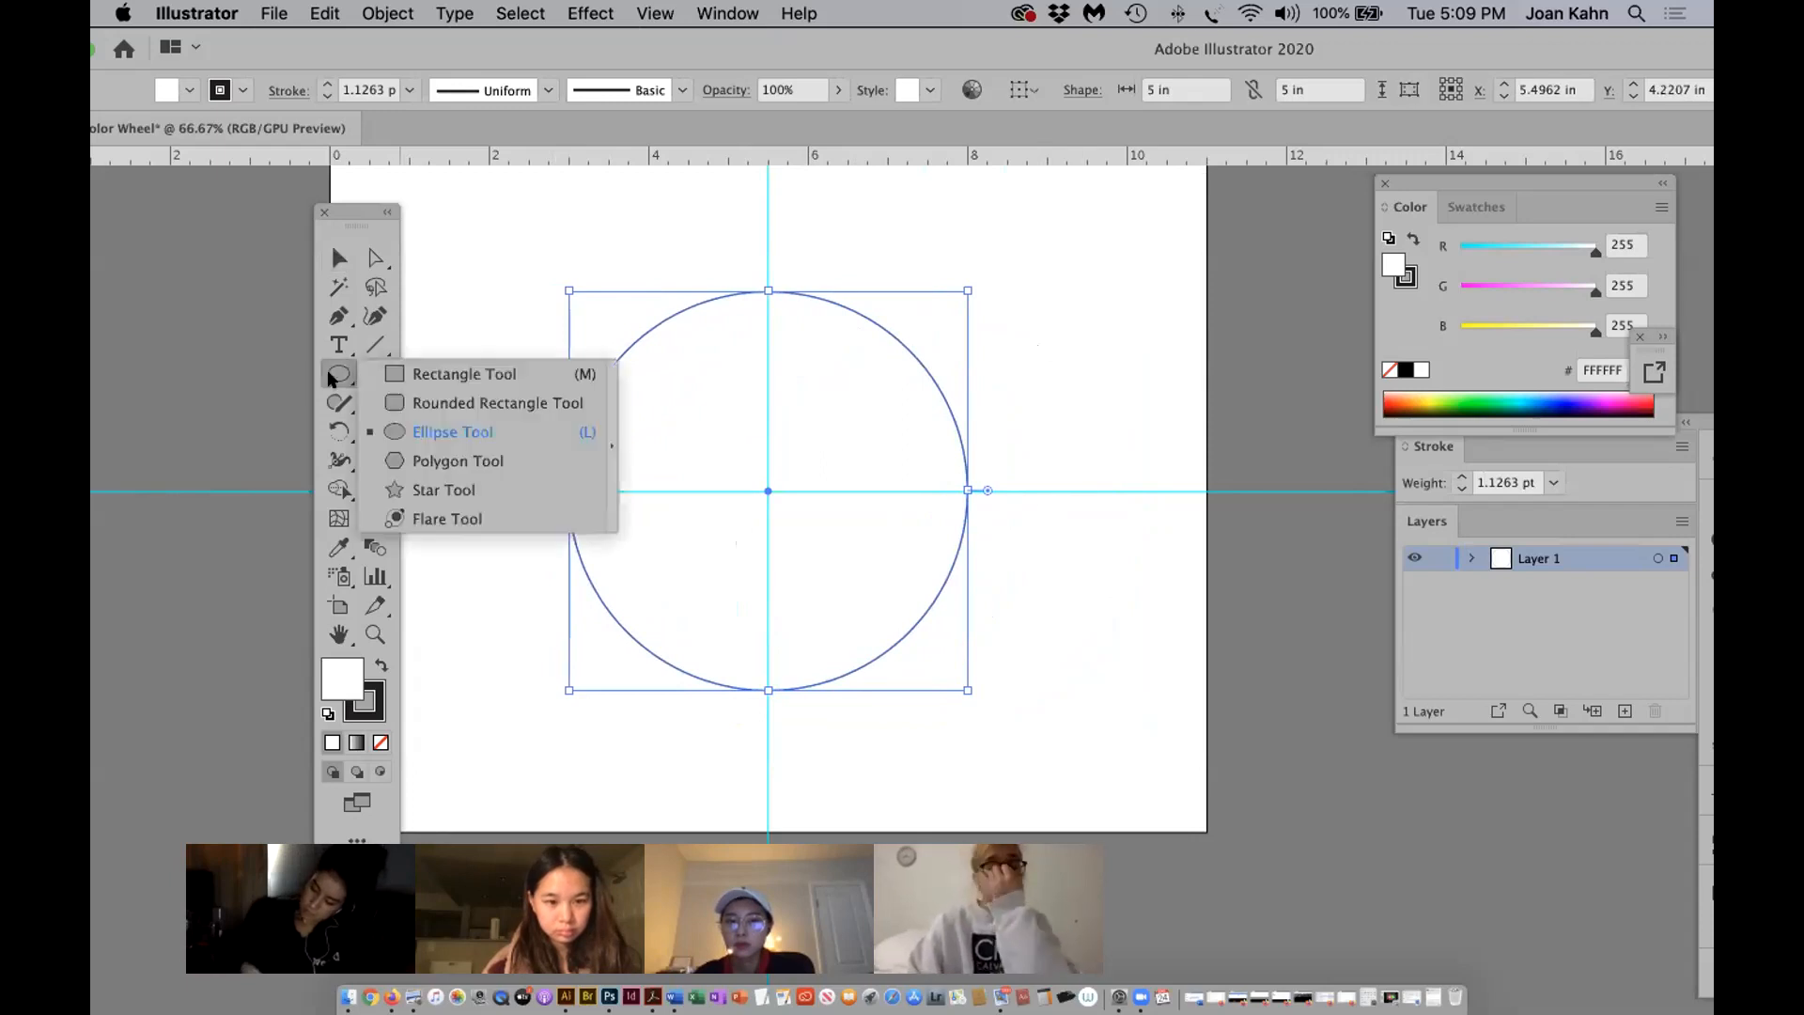
pyautogui.click(413, 431)
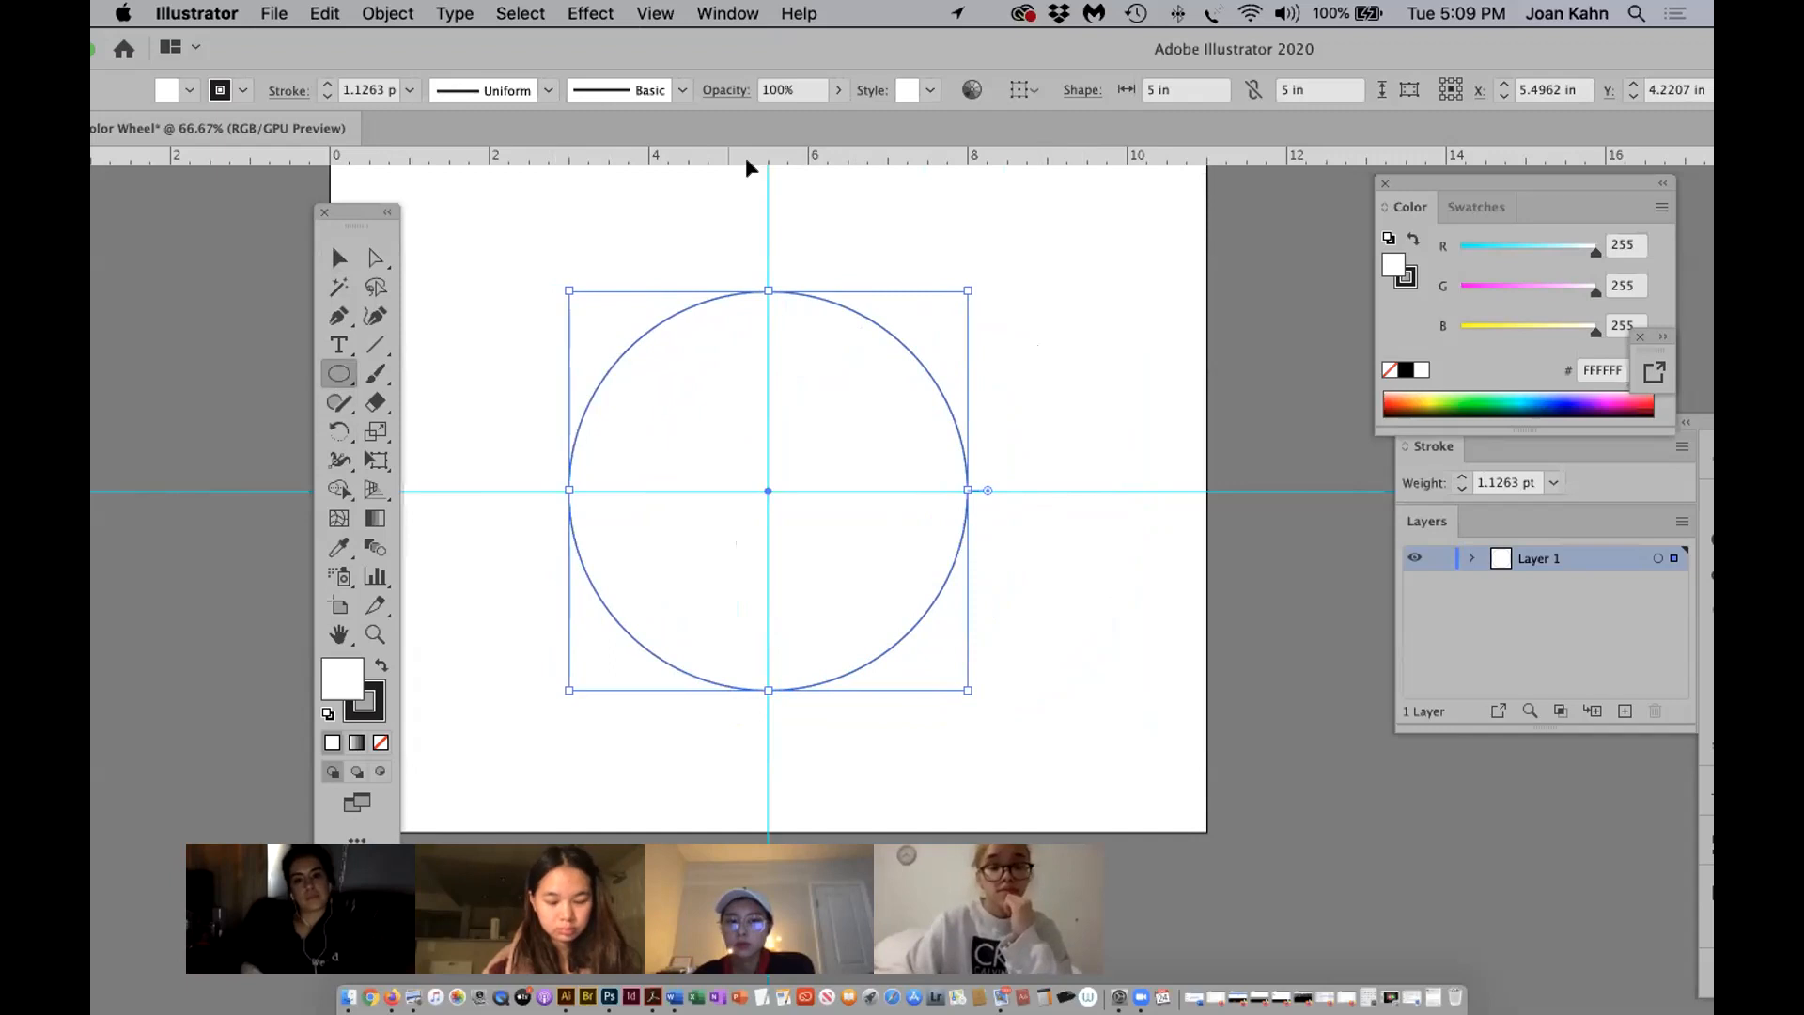
pyautogui.moveTo(775, 246); pyautogui.dragTo(819, 279)
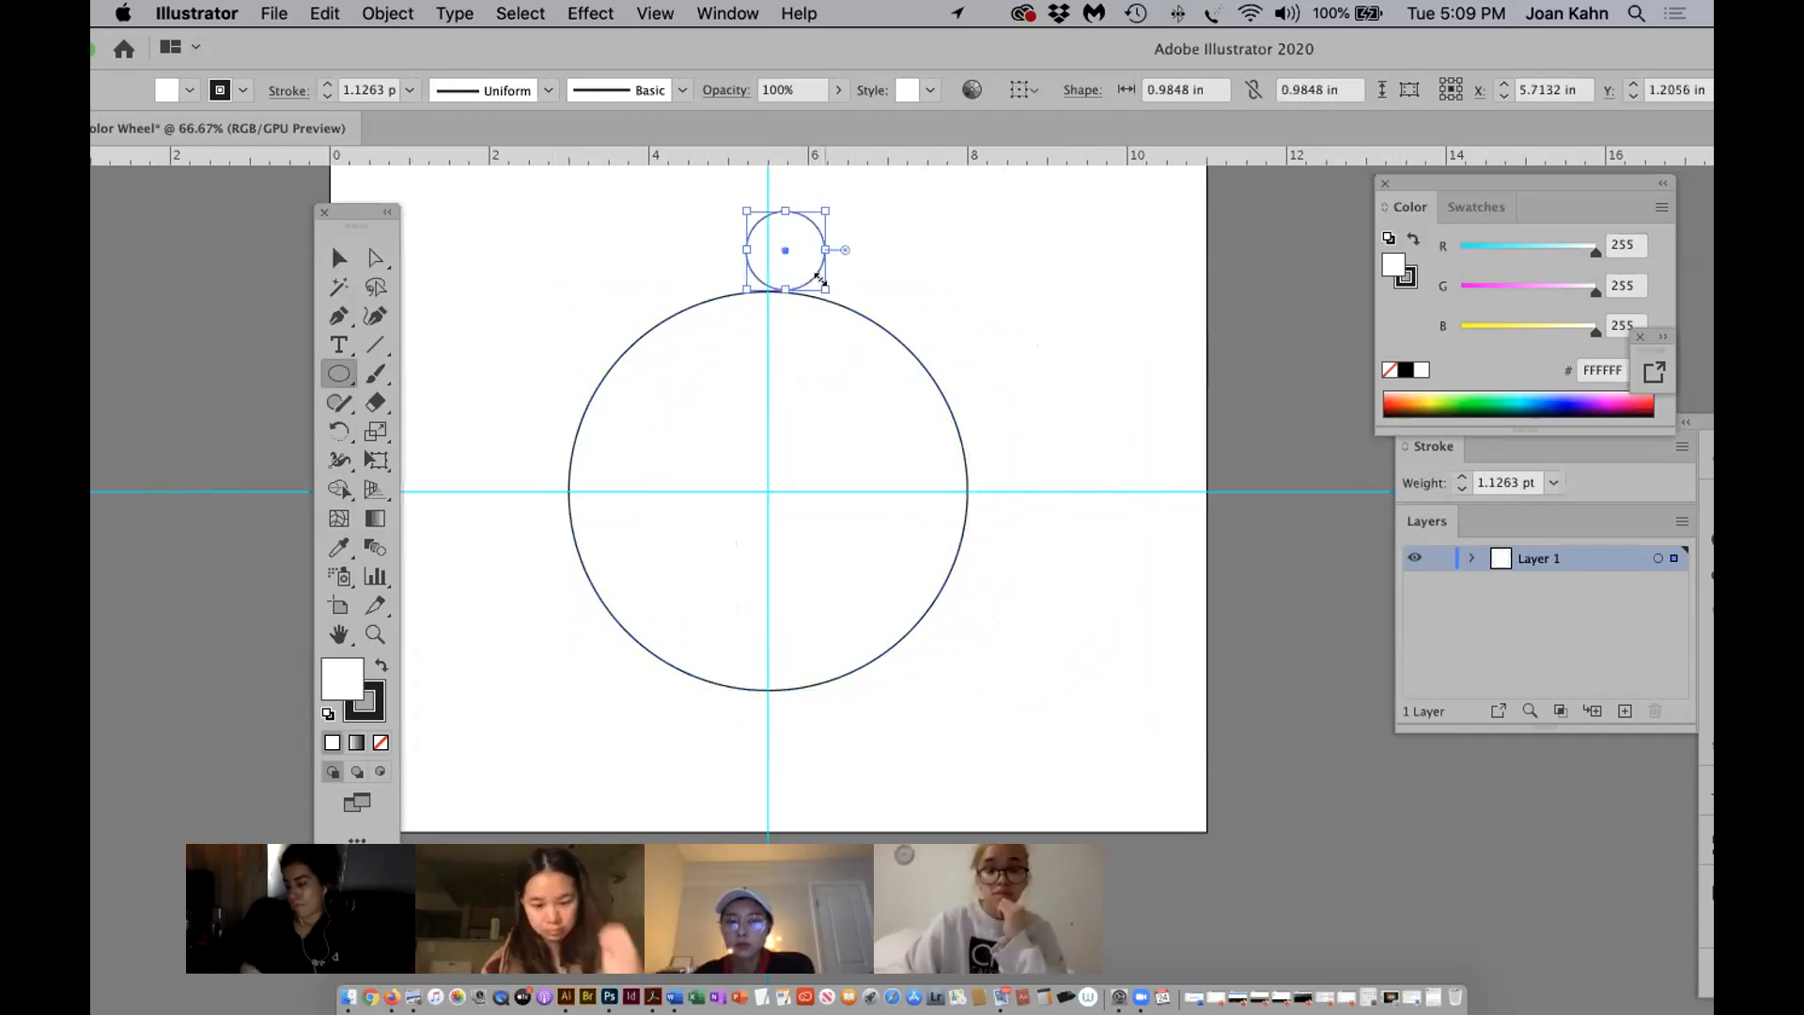
# Nudge the small circle sideways until it is centered on the vertical guide.
pyautogui.press('Left')
pyautogui.press('Left')
pyautogui.press('Left')
pyautogui.press('Left')
pyautogui.press('Left')
pyautogui.press('Left')
pyautogui.press('Left')
pyautogui.press('Left')
pyautogui.press('Left')
pyautogui.press('Left')
pyautogui.press('Left')
pyautogui.press('Left')
pyautogui.press('Left')
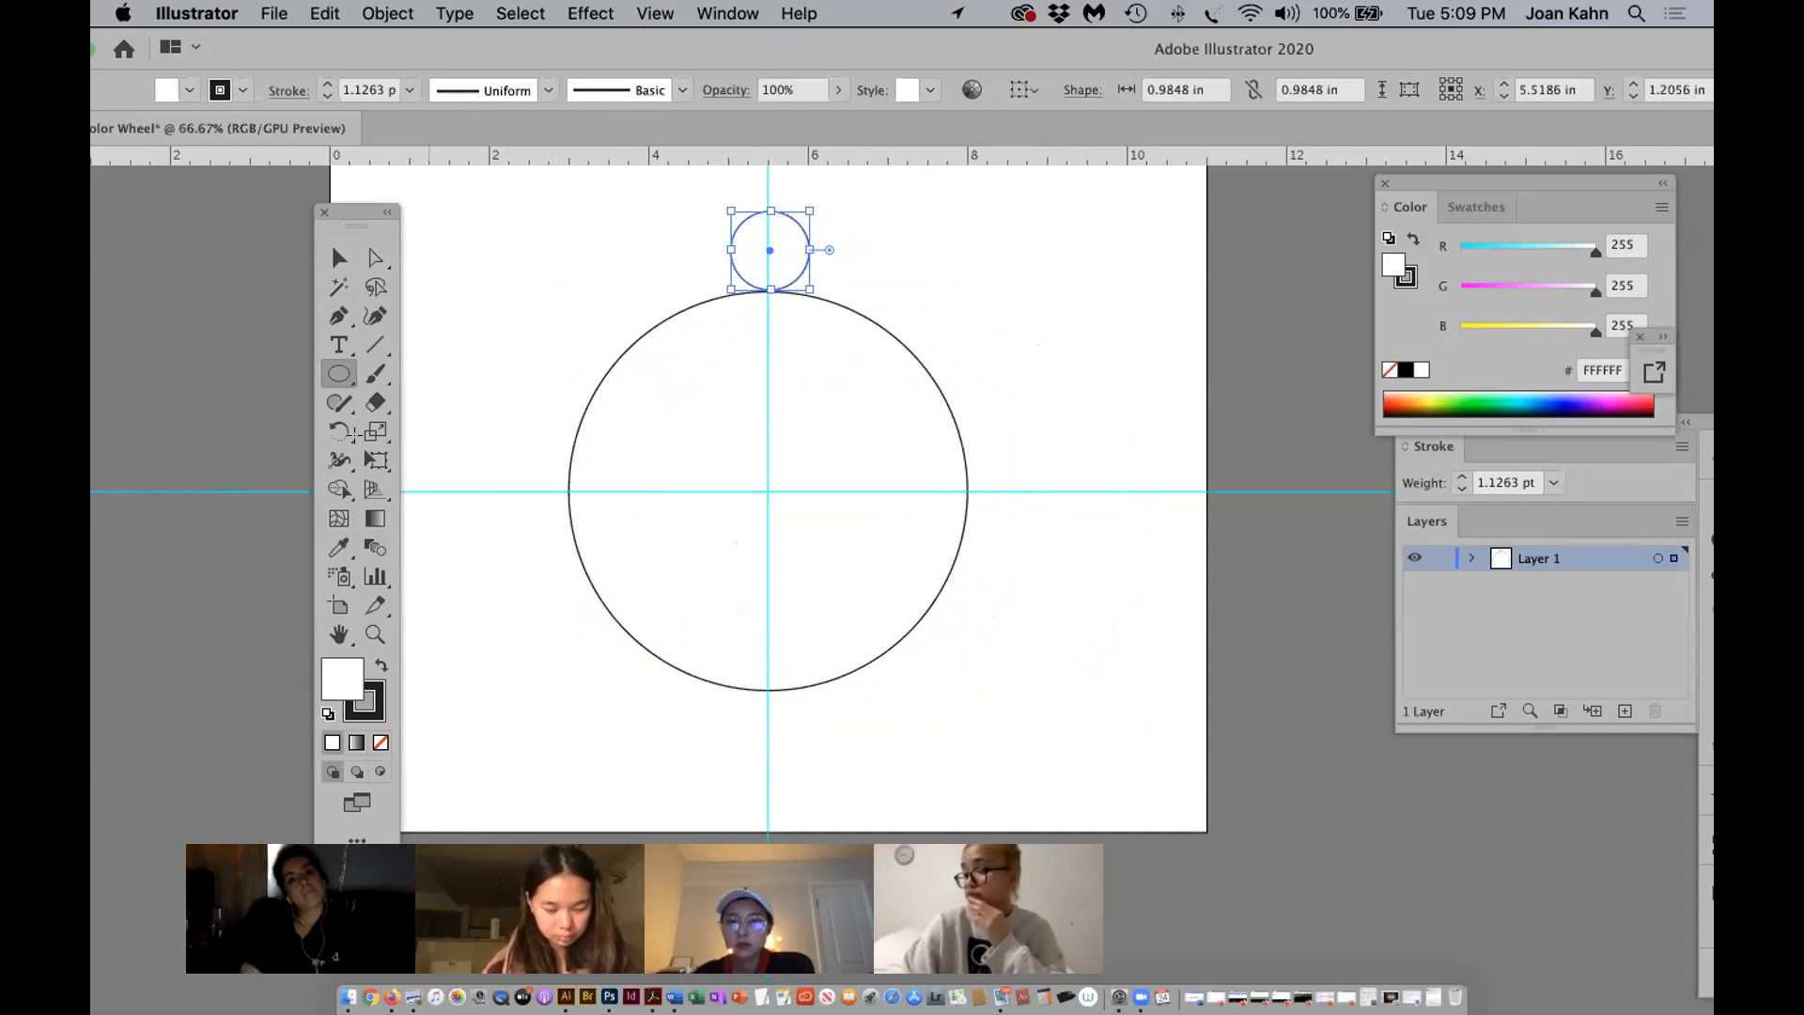
pyautogui.click(371, 639)
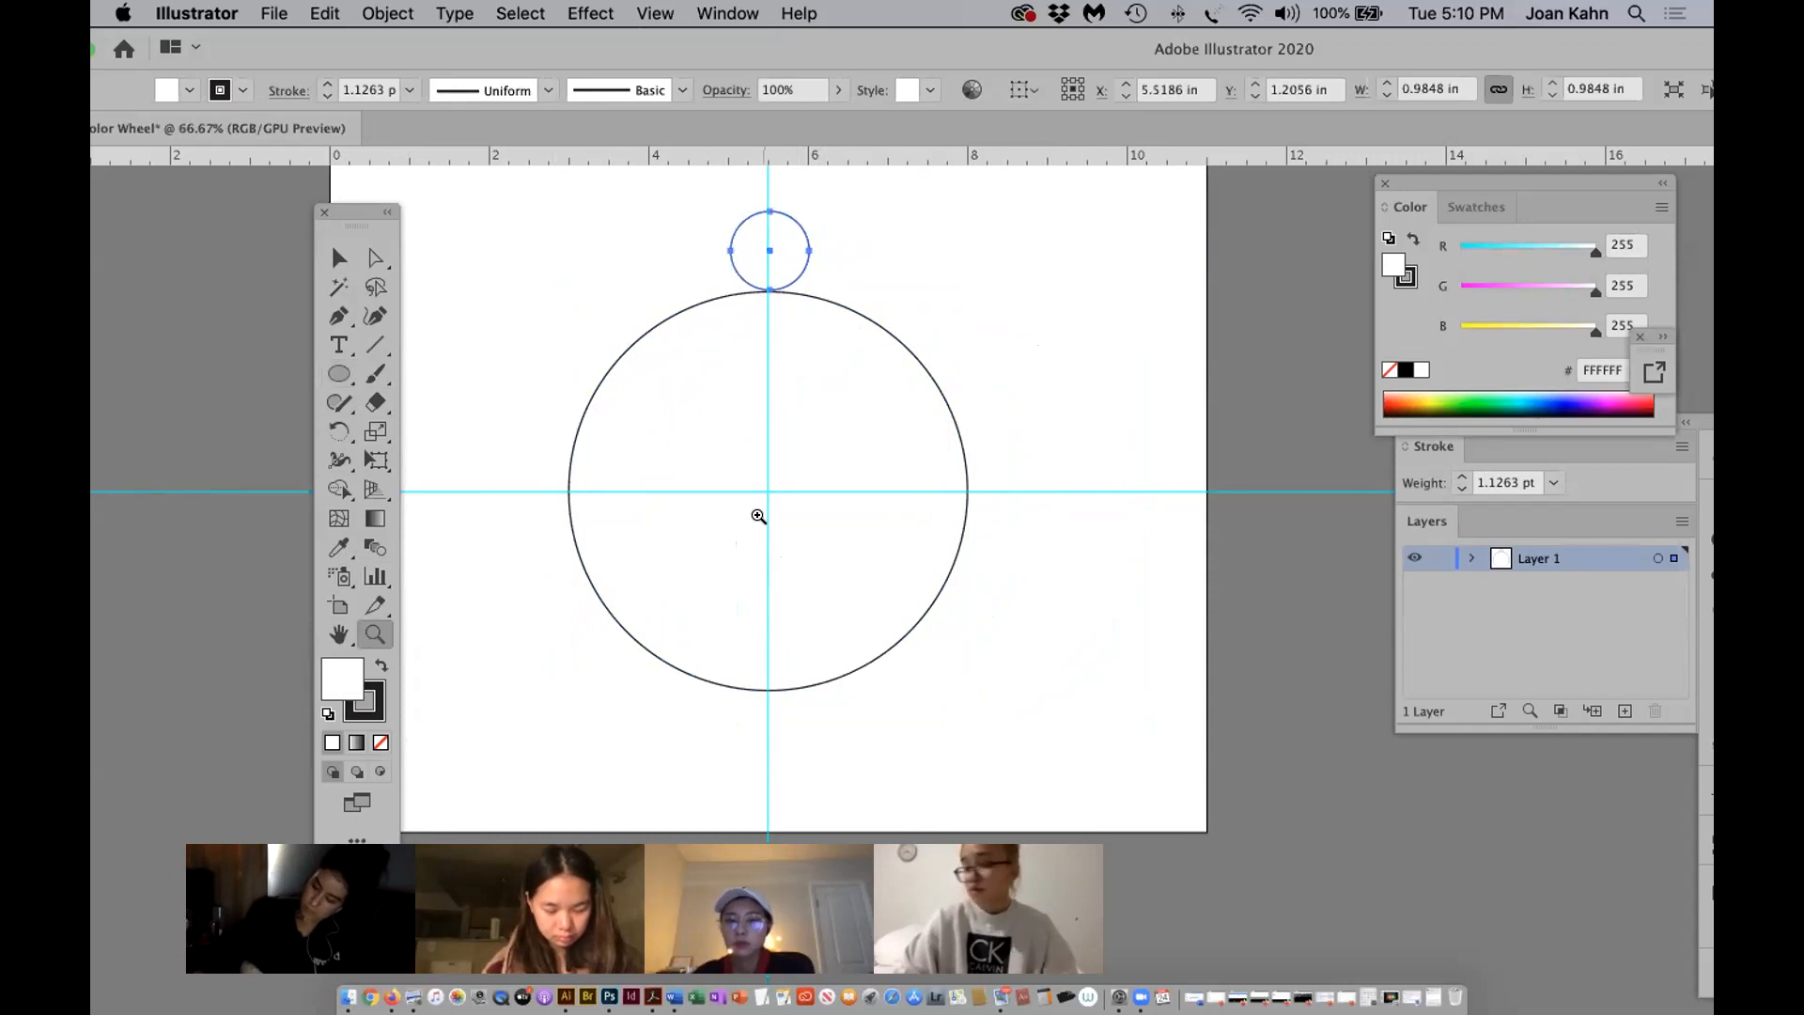
# Rotate a copy of the small circle by 360/12 degrees around the intersection of the two guides.
pyautogui.keyDown('alt'); pyautogui.click(758, 515); pyautogui.keyUp('alt')
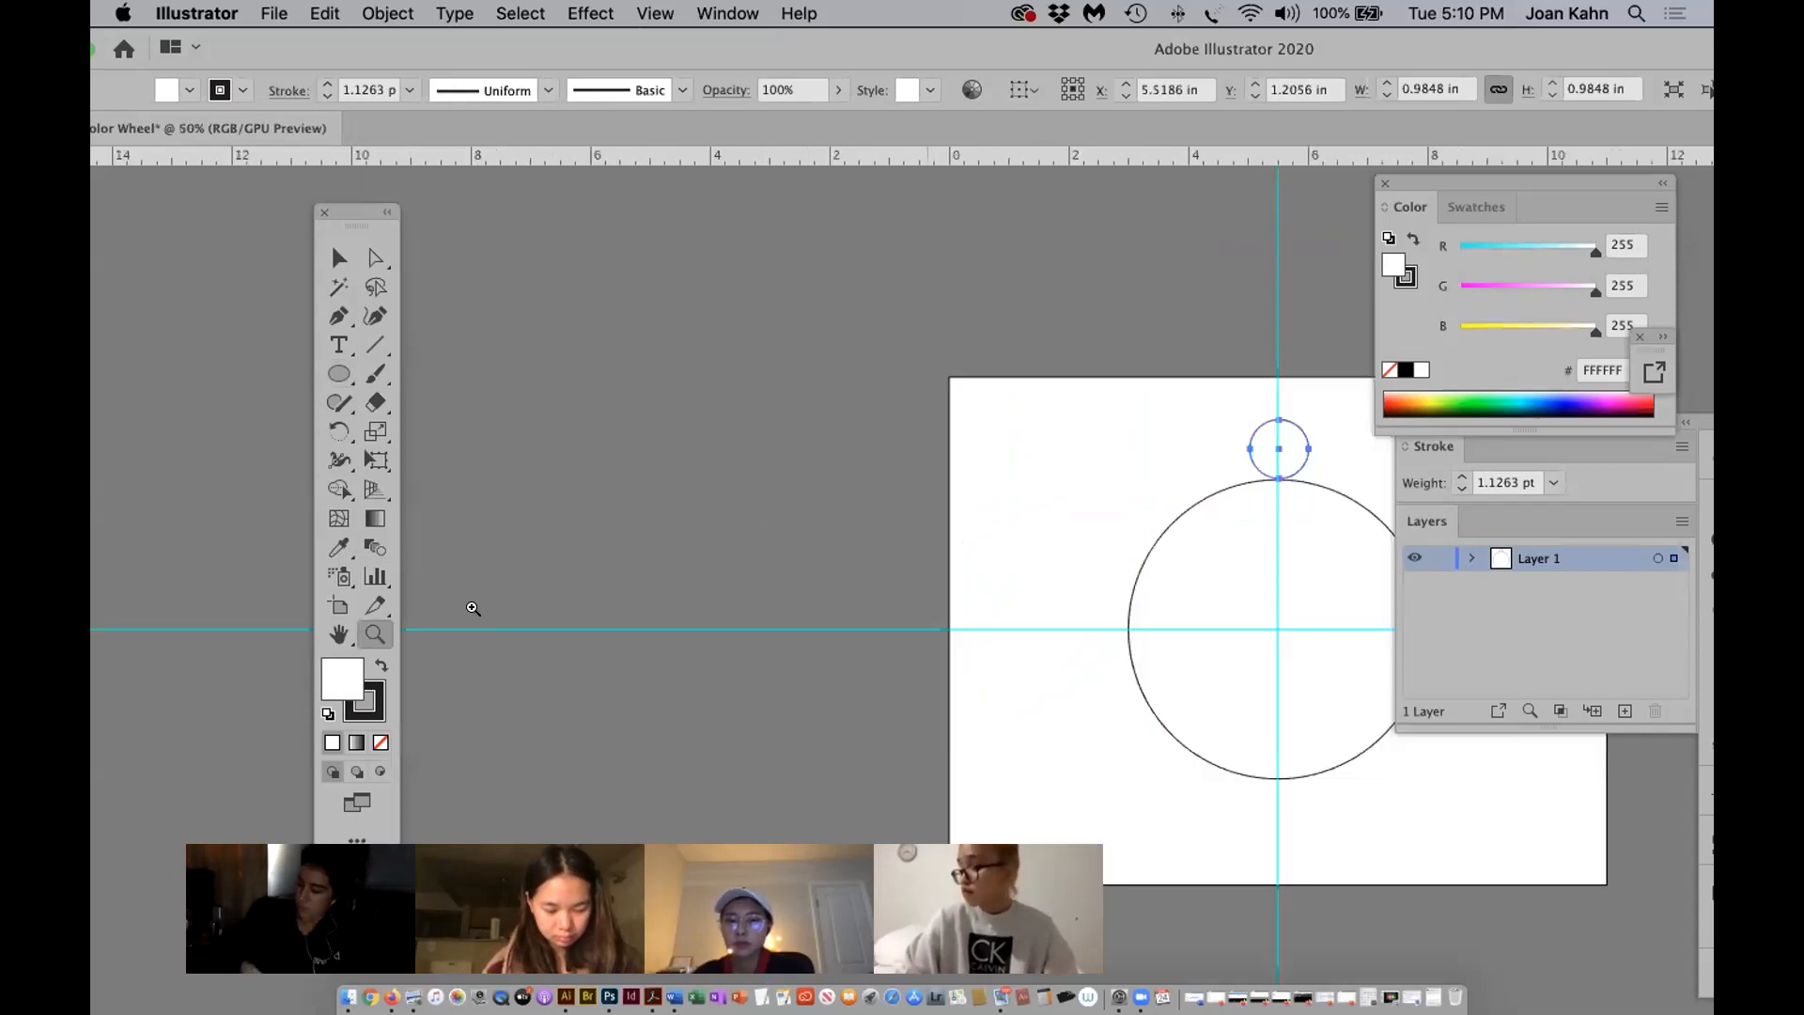
pyautogui.click(338, 635)
pyautogui.moveTo(946, 567); pyautogui.dragTo(612, 422)
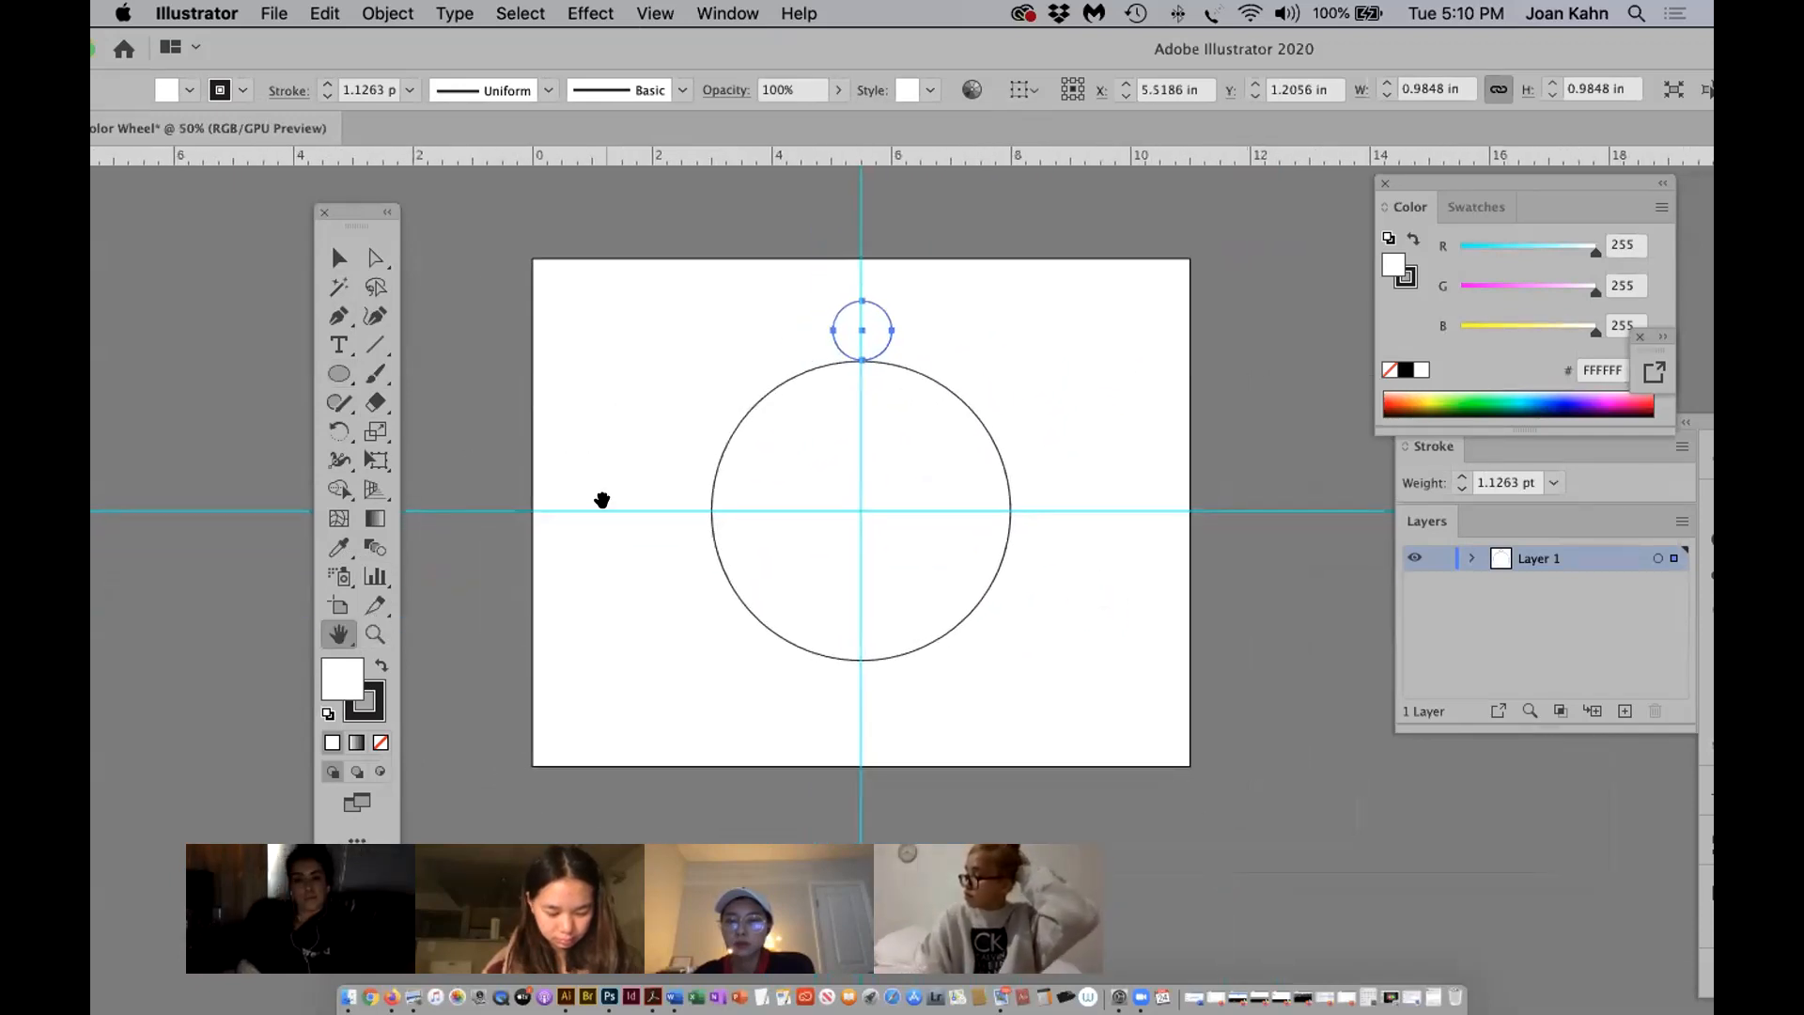
pyautogui.click(337, 432)
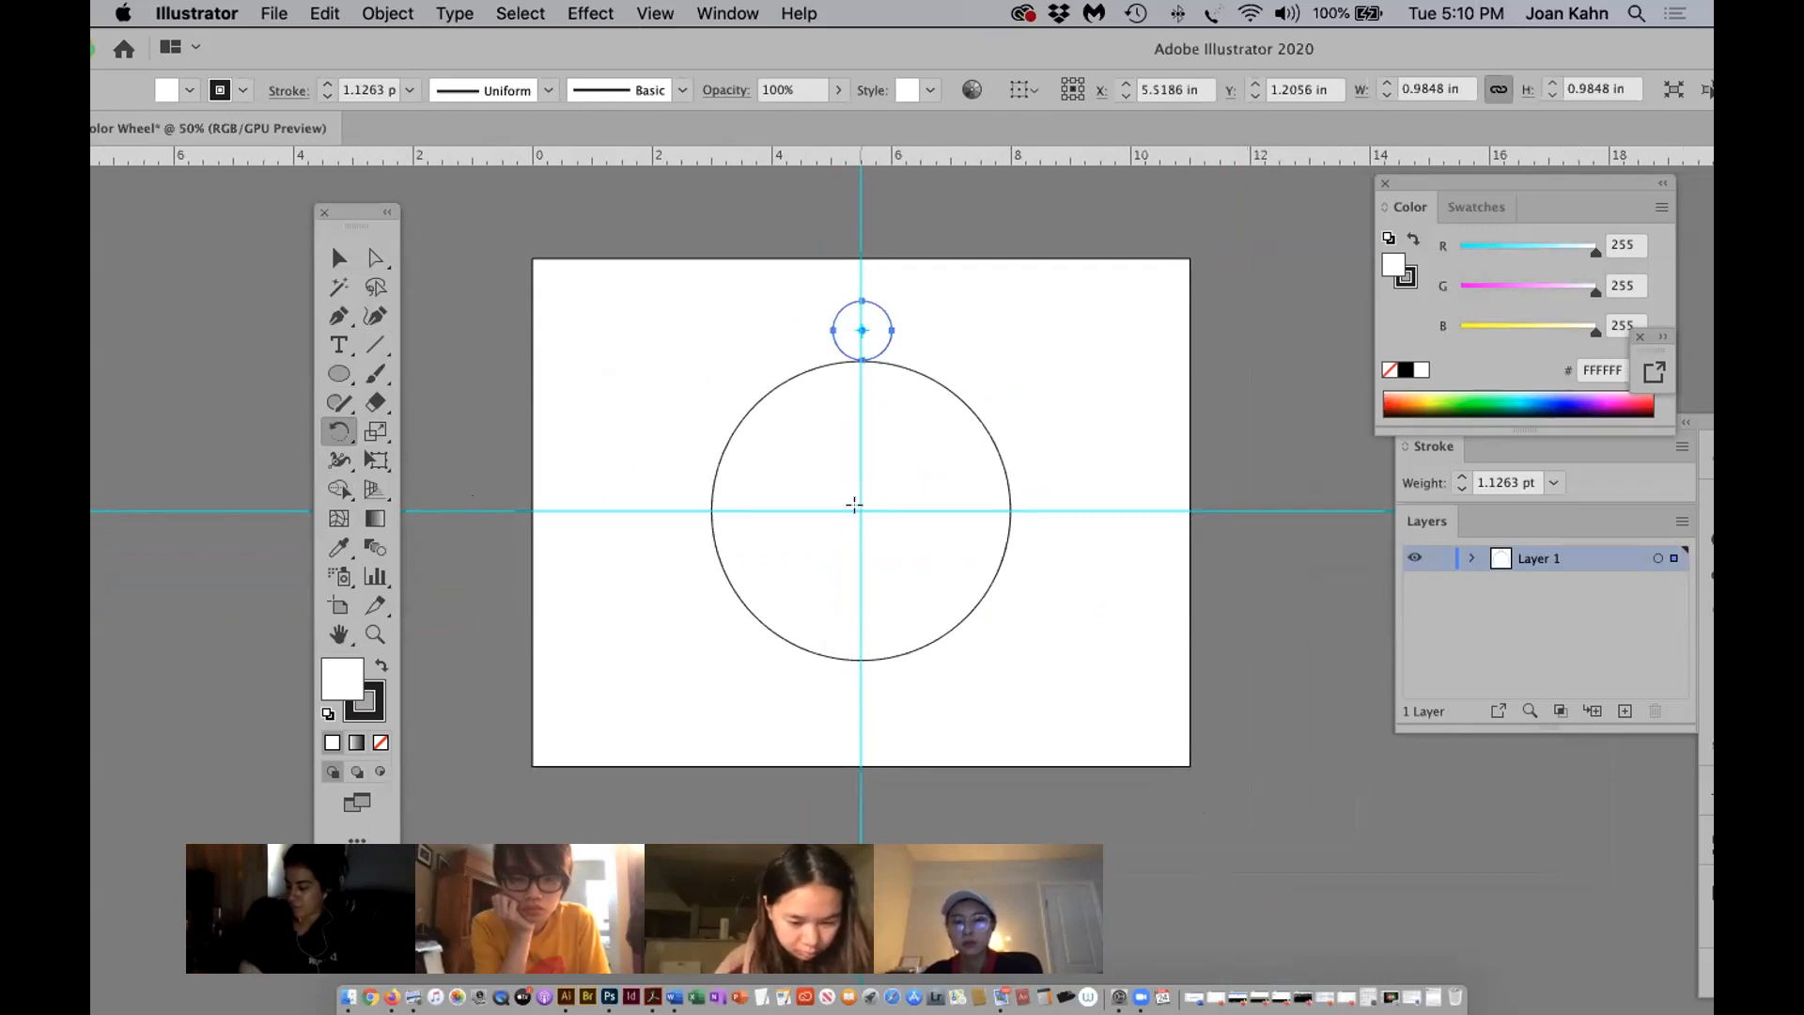
pyautogui.click(855, 509)
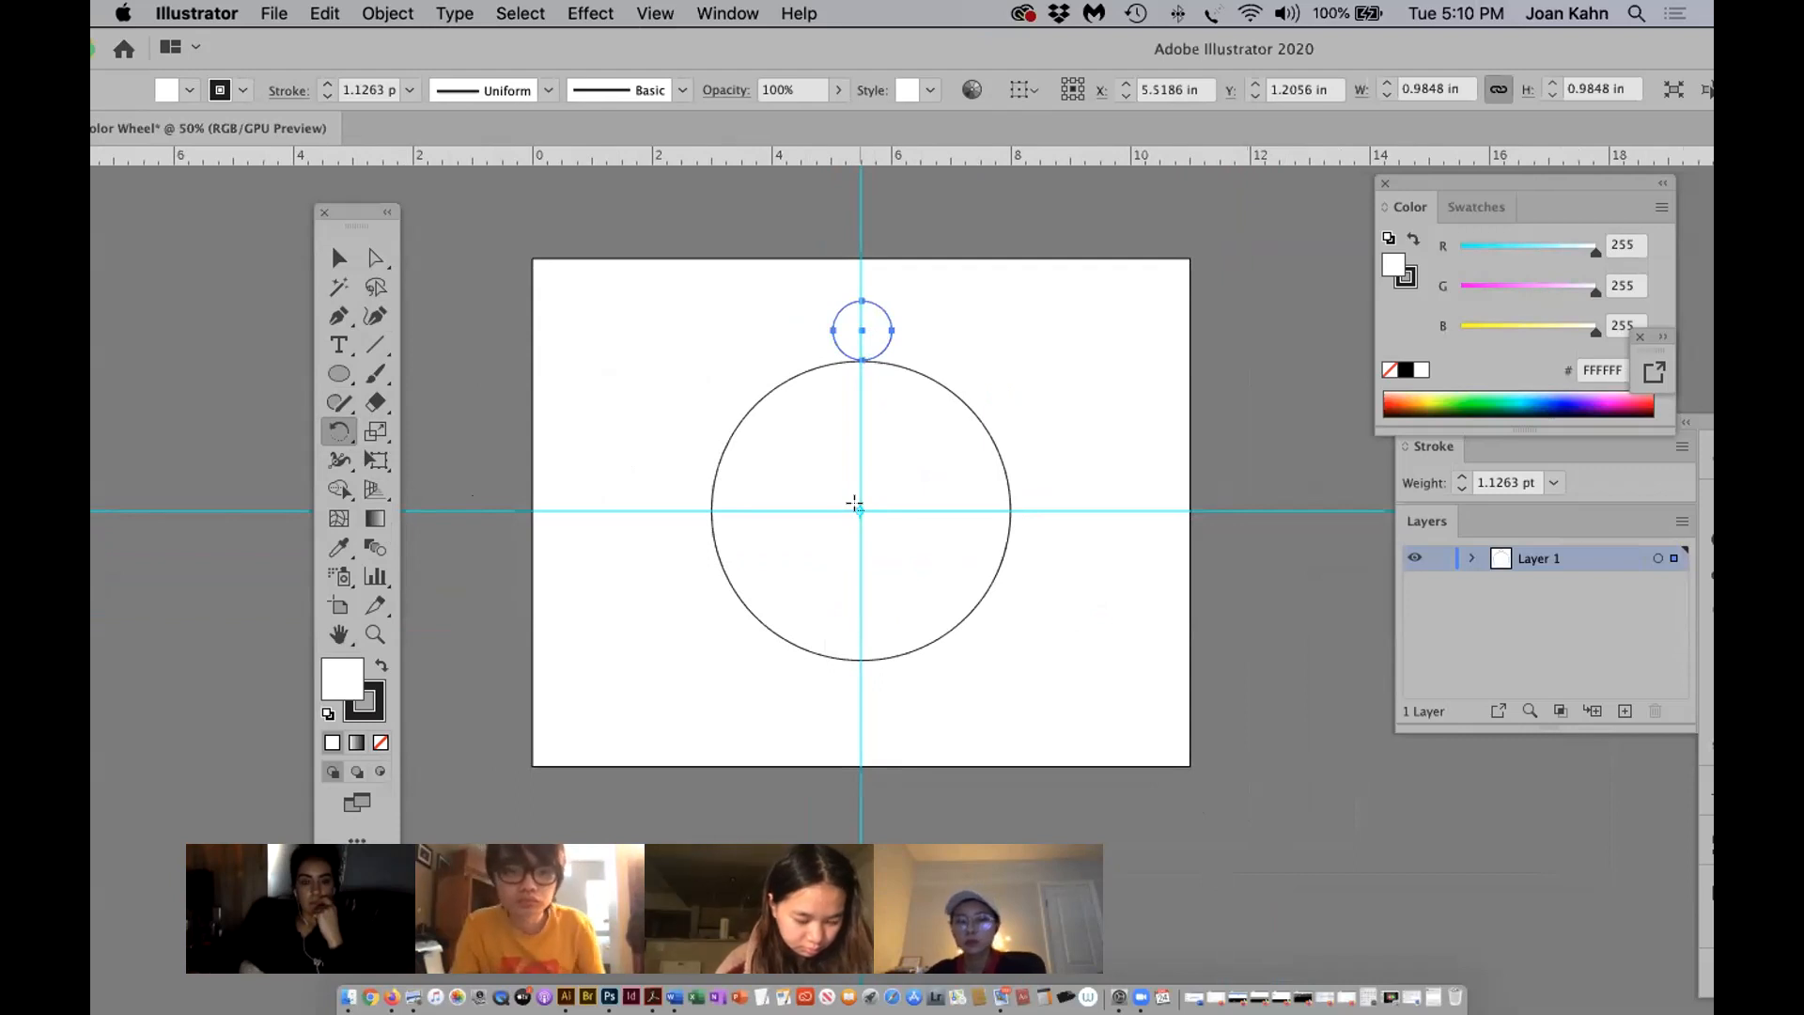
pyautogui.keyDown('alt'); pyautogui.click(857, 511); pyautogui.keyUp('alt')
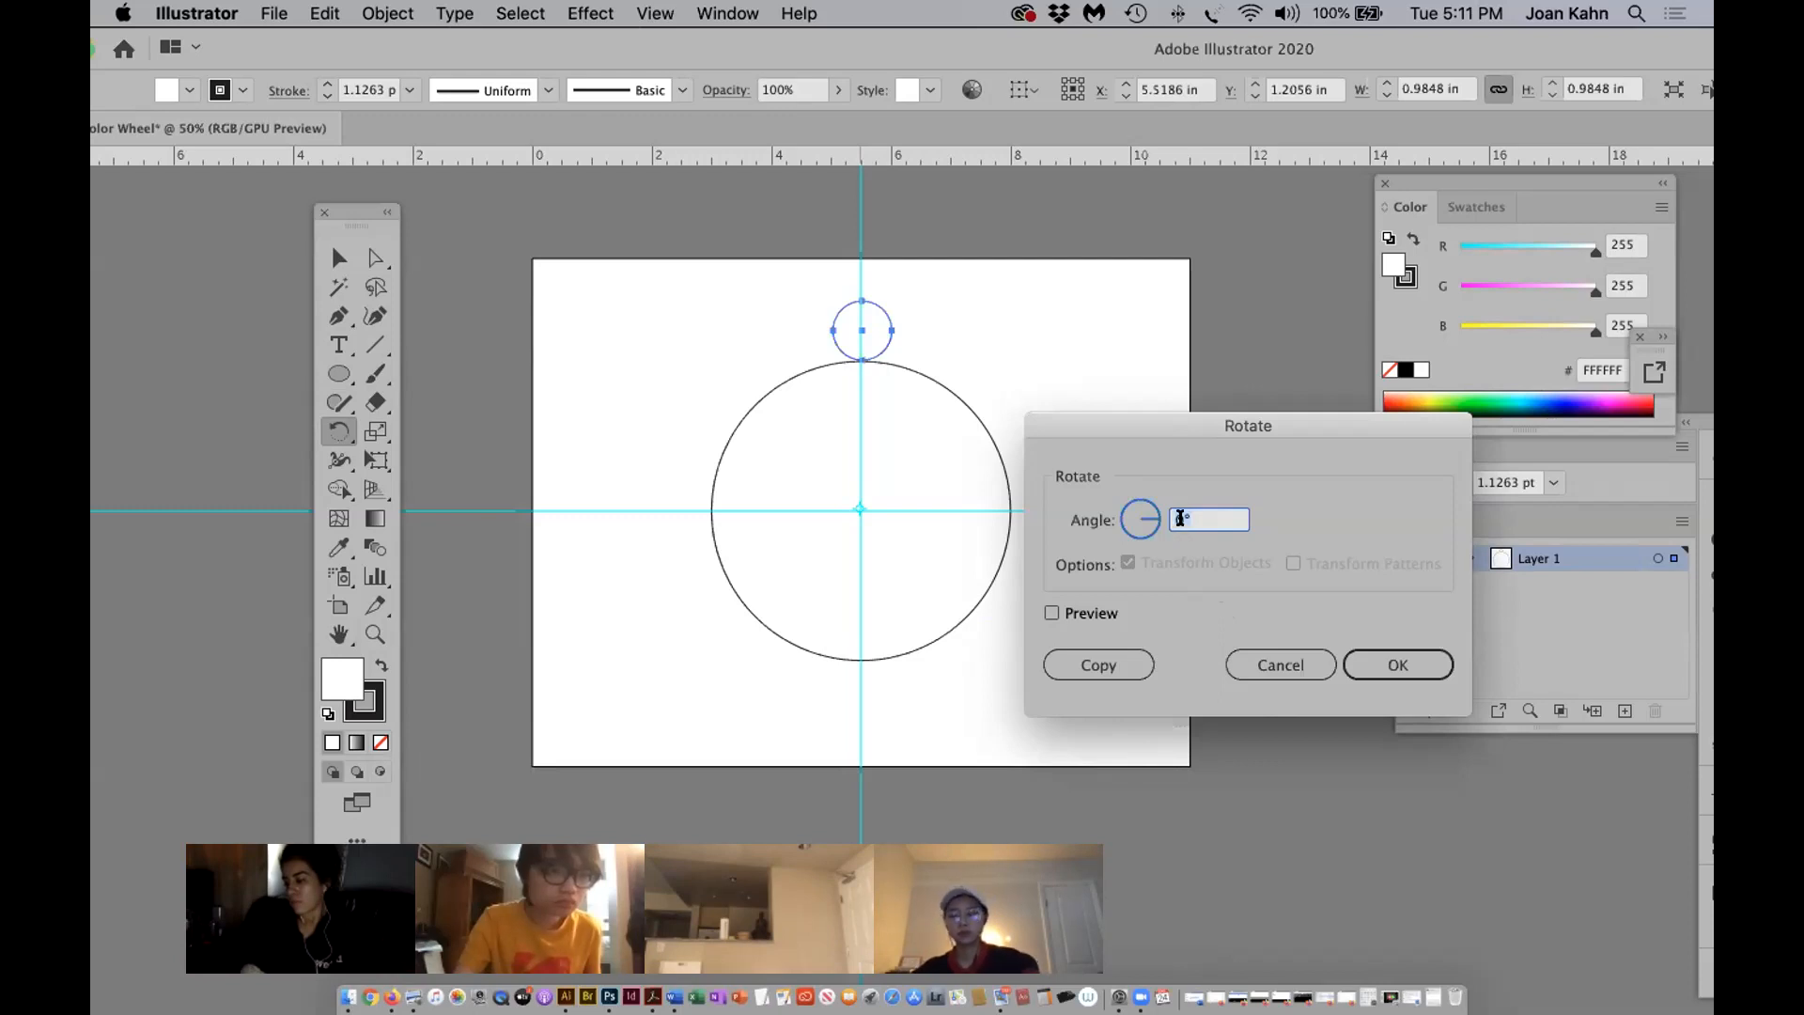
pyautogui.write('360/')
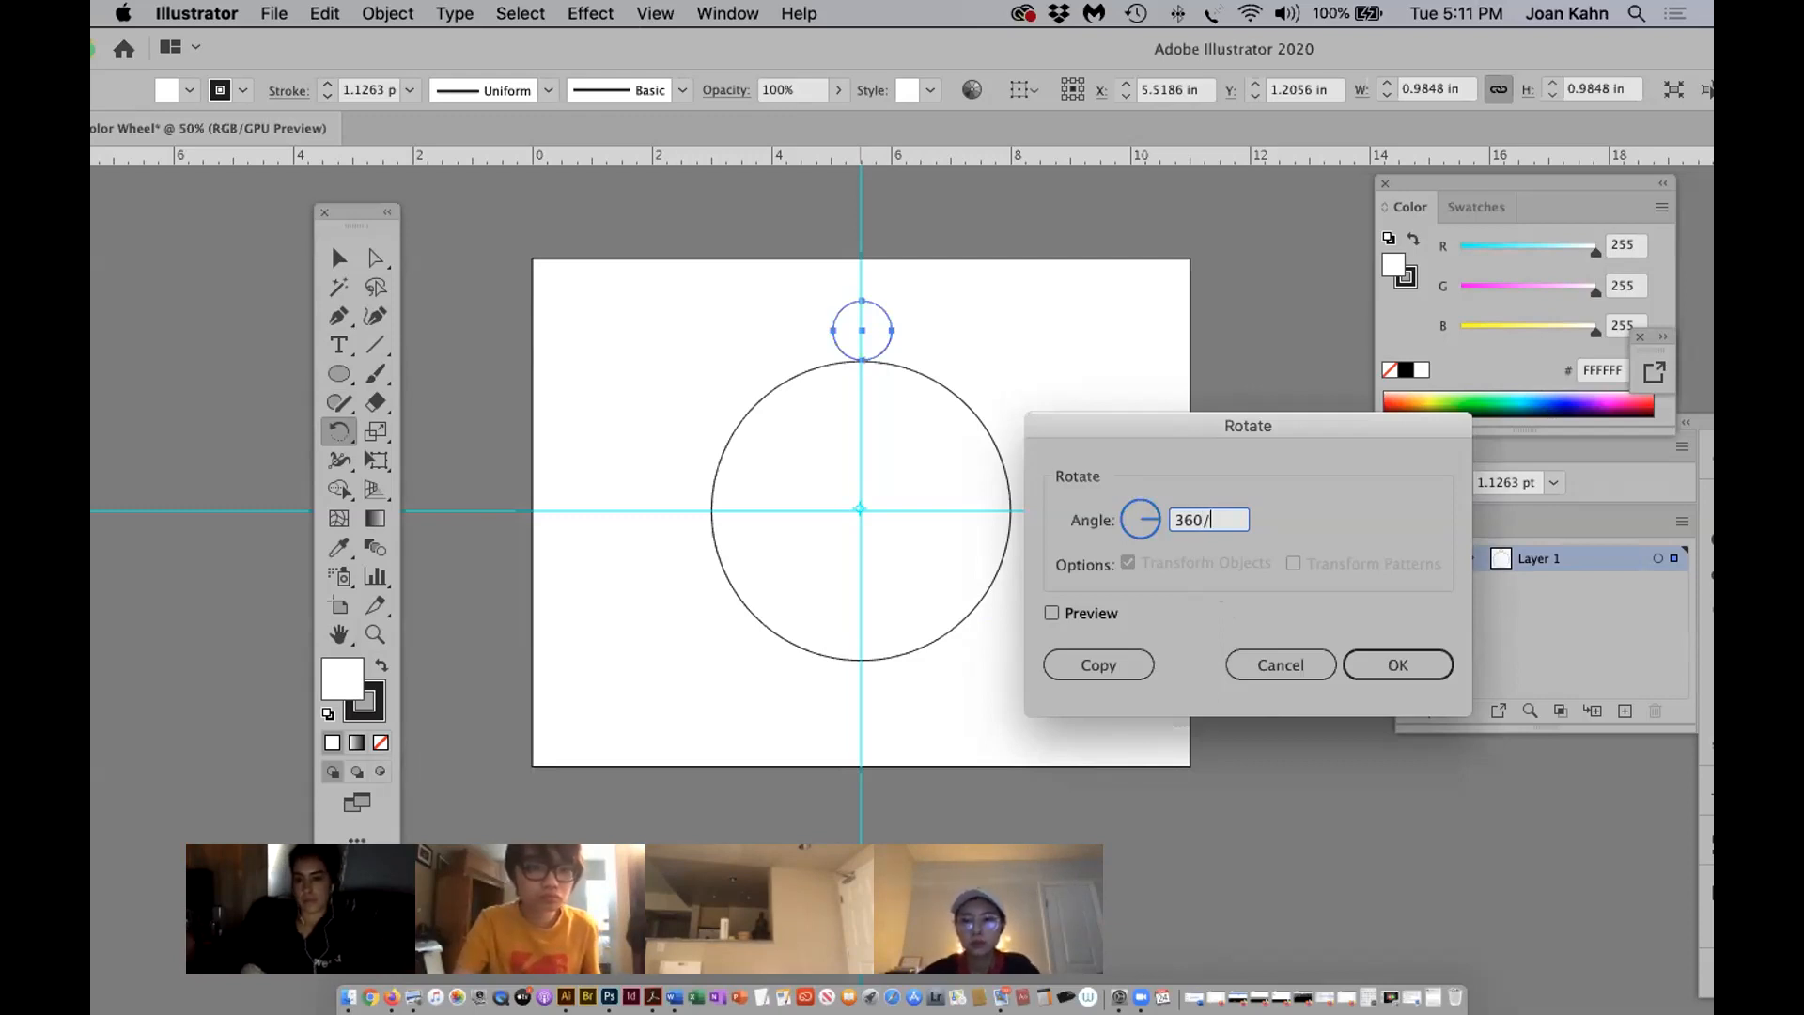
pyautogui.write('12')
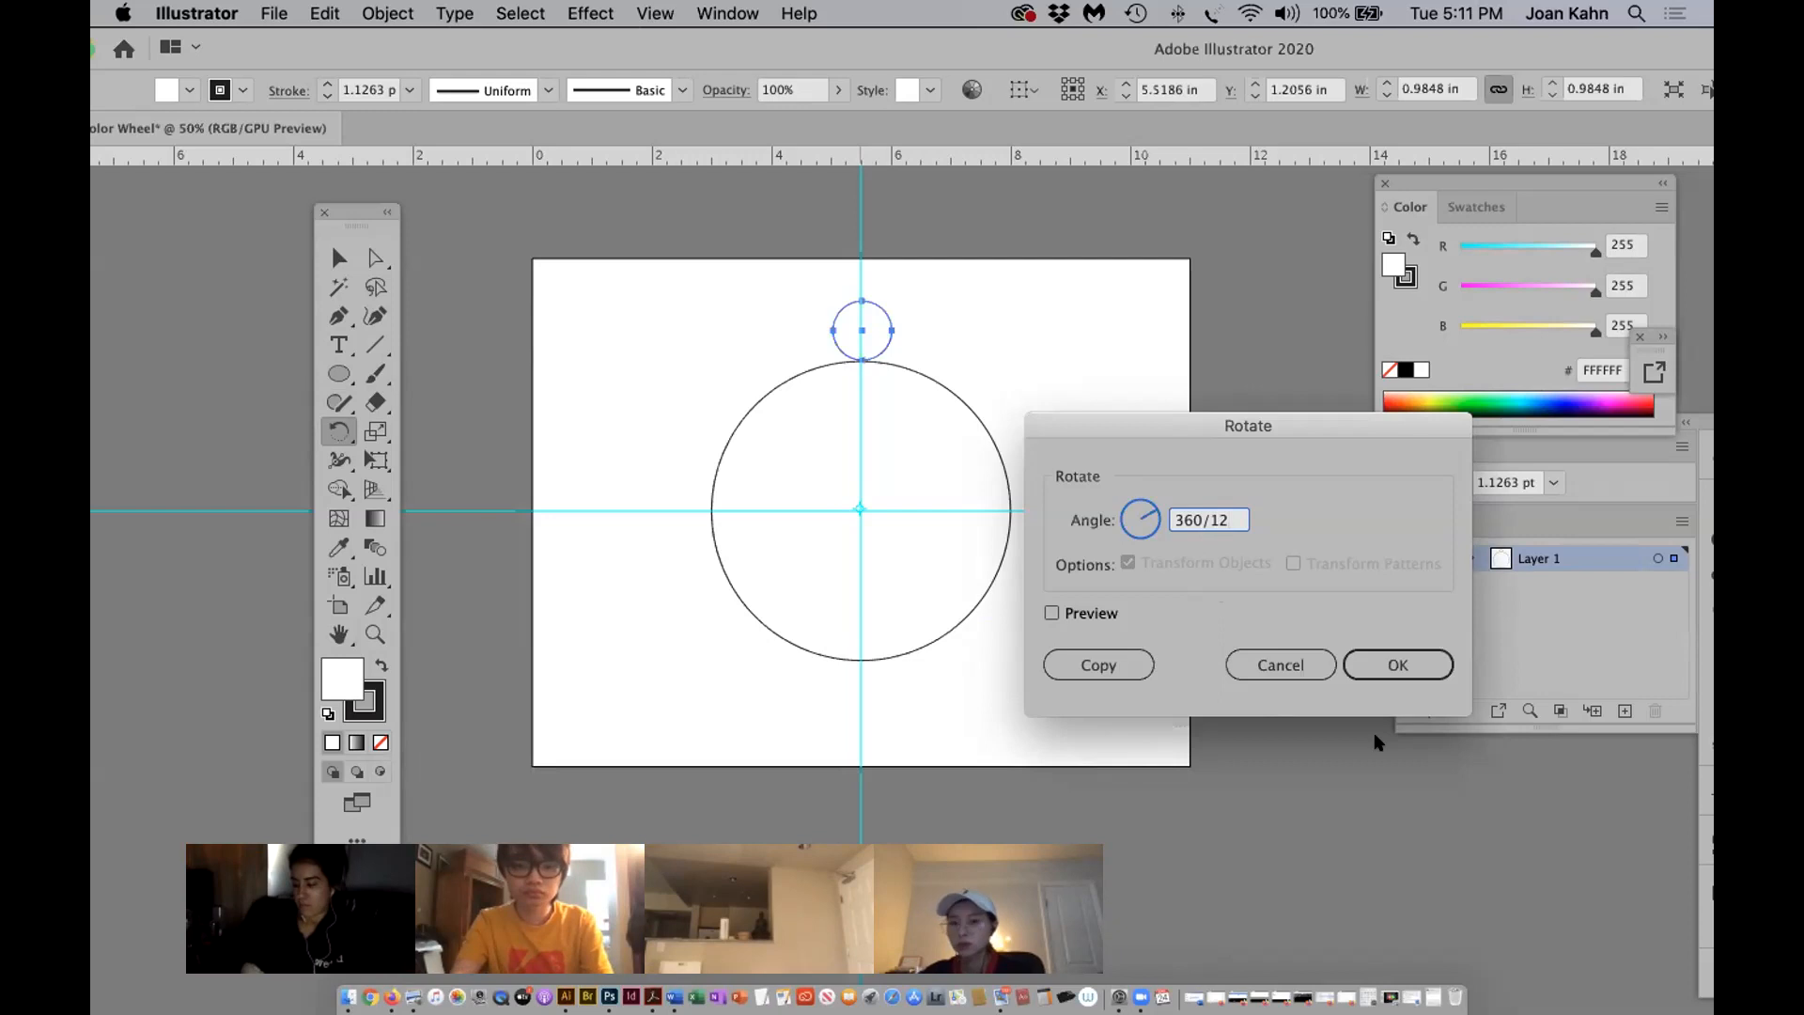
pyautogui.click(1408, 673)
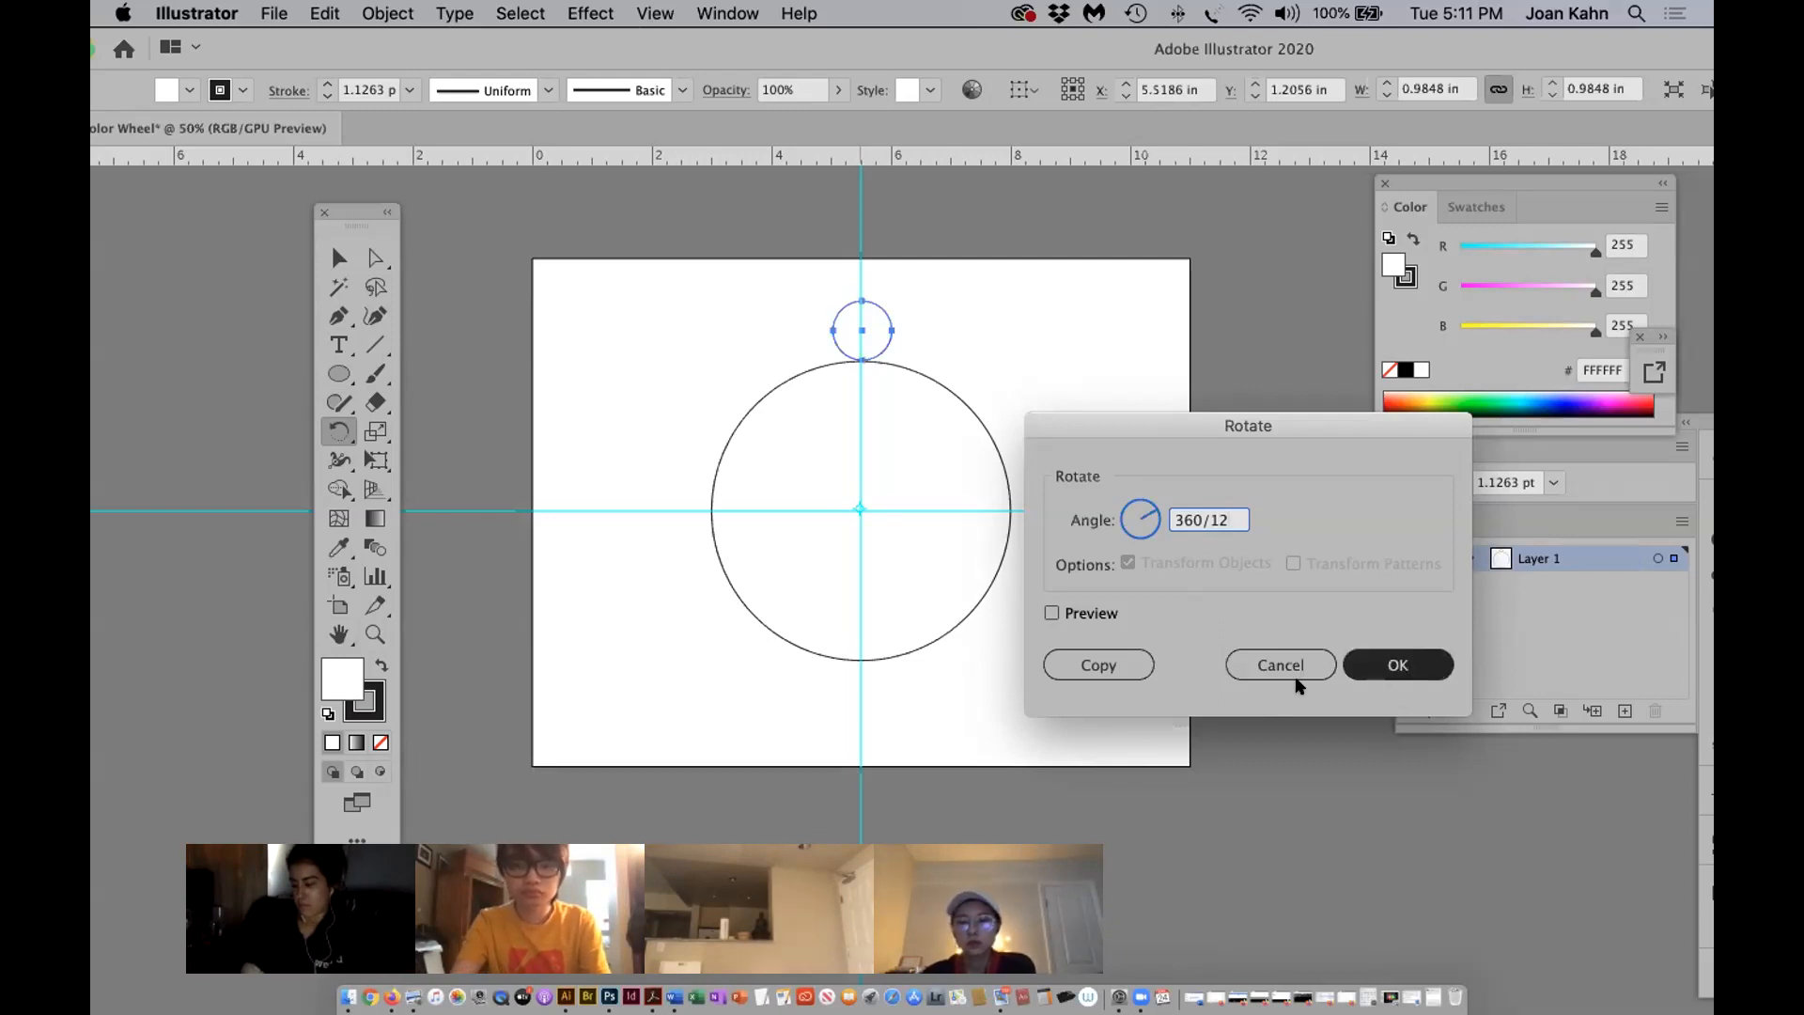
pyautogui.click(1101, 667)
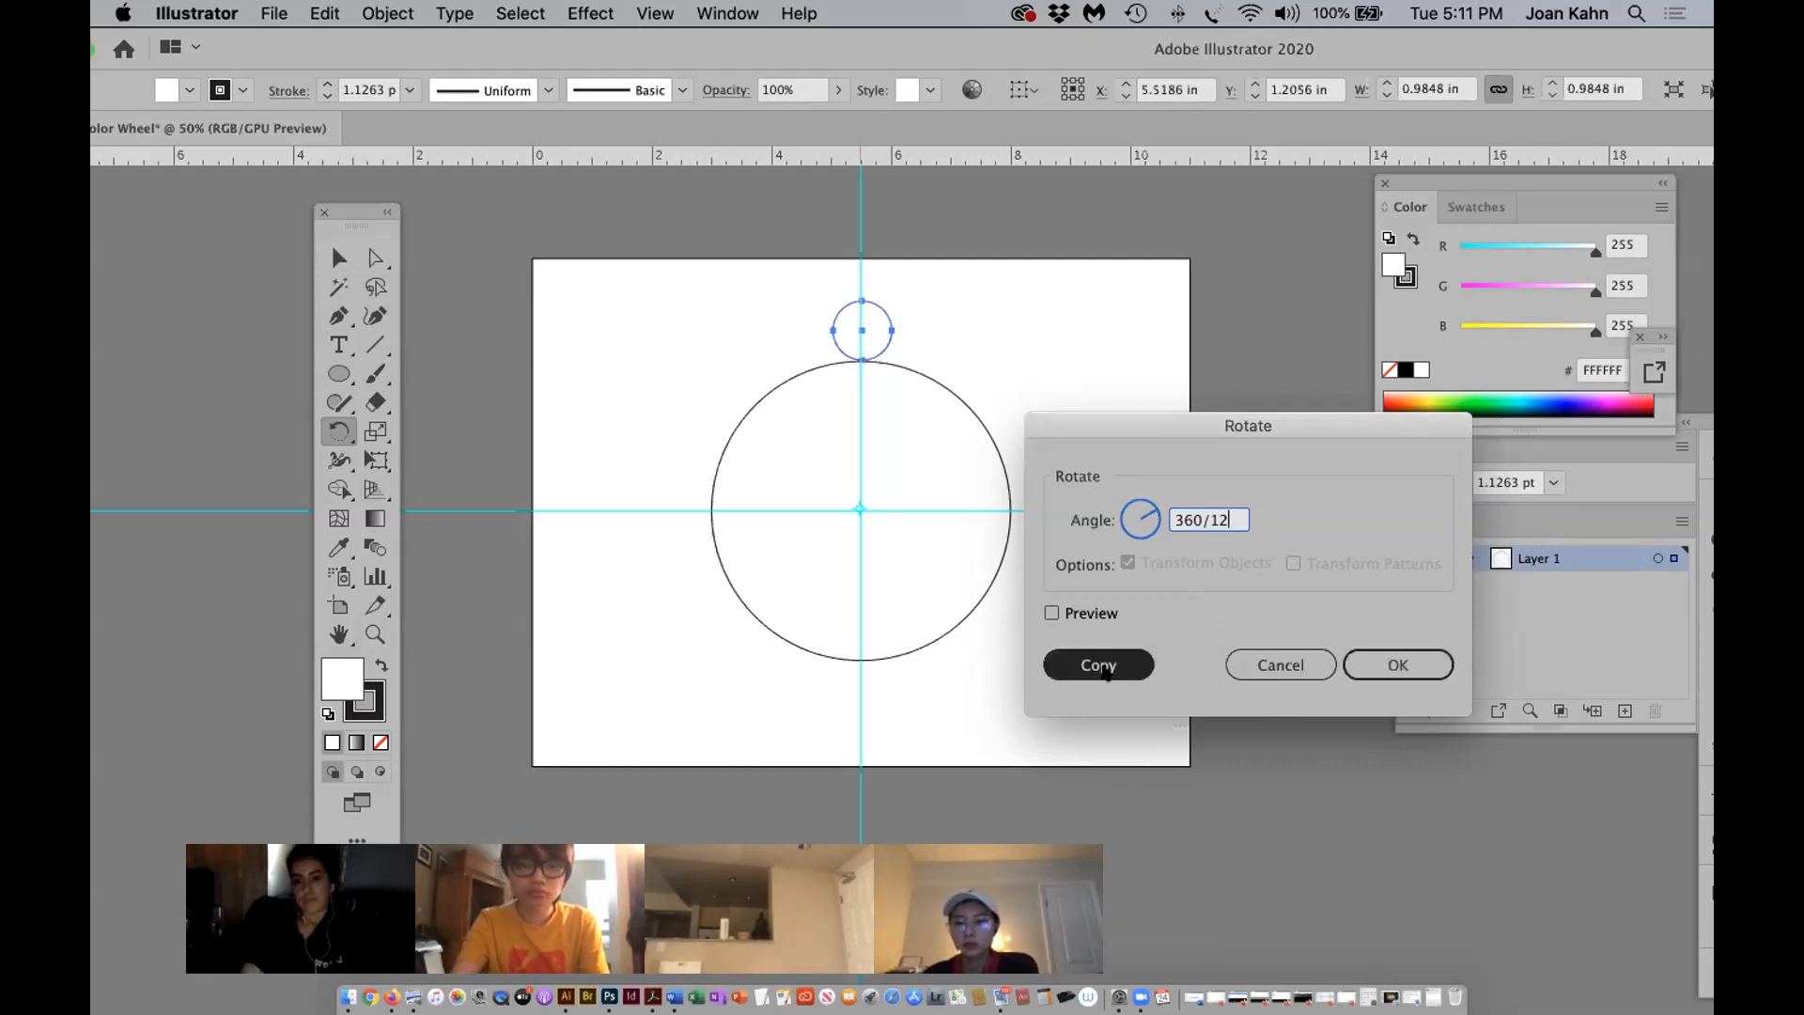
pyautogui.click(1101, 667)
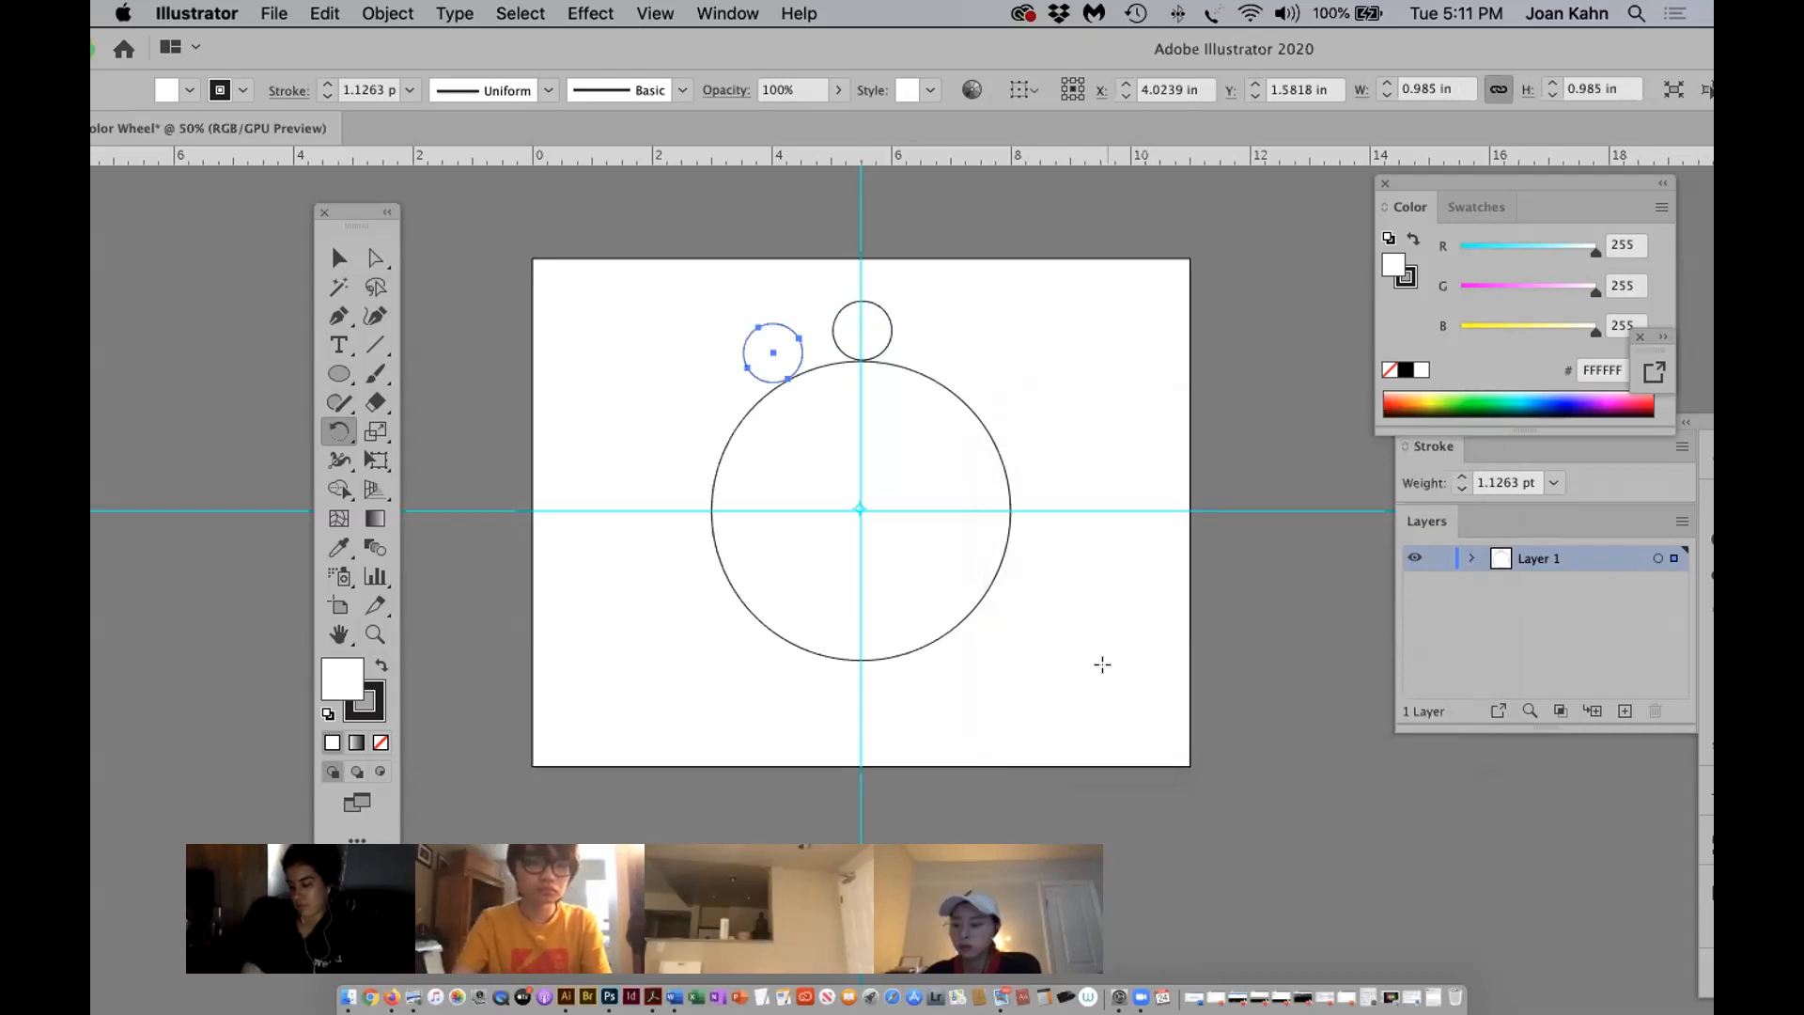
# Repeat the rotated copy until twelve small circles surround the large circle.
pyautogui.press('super+d')
pyautogui.press('super+d')
pyautogui.press('super+d')
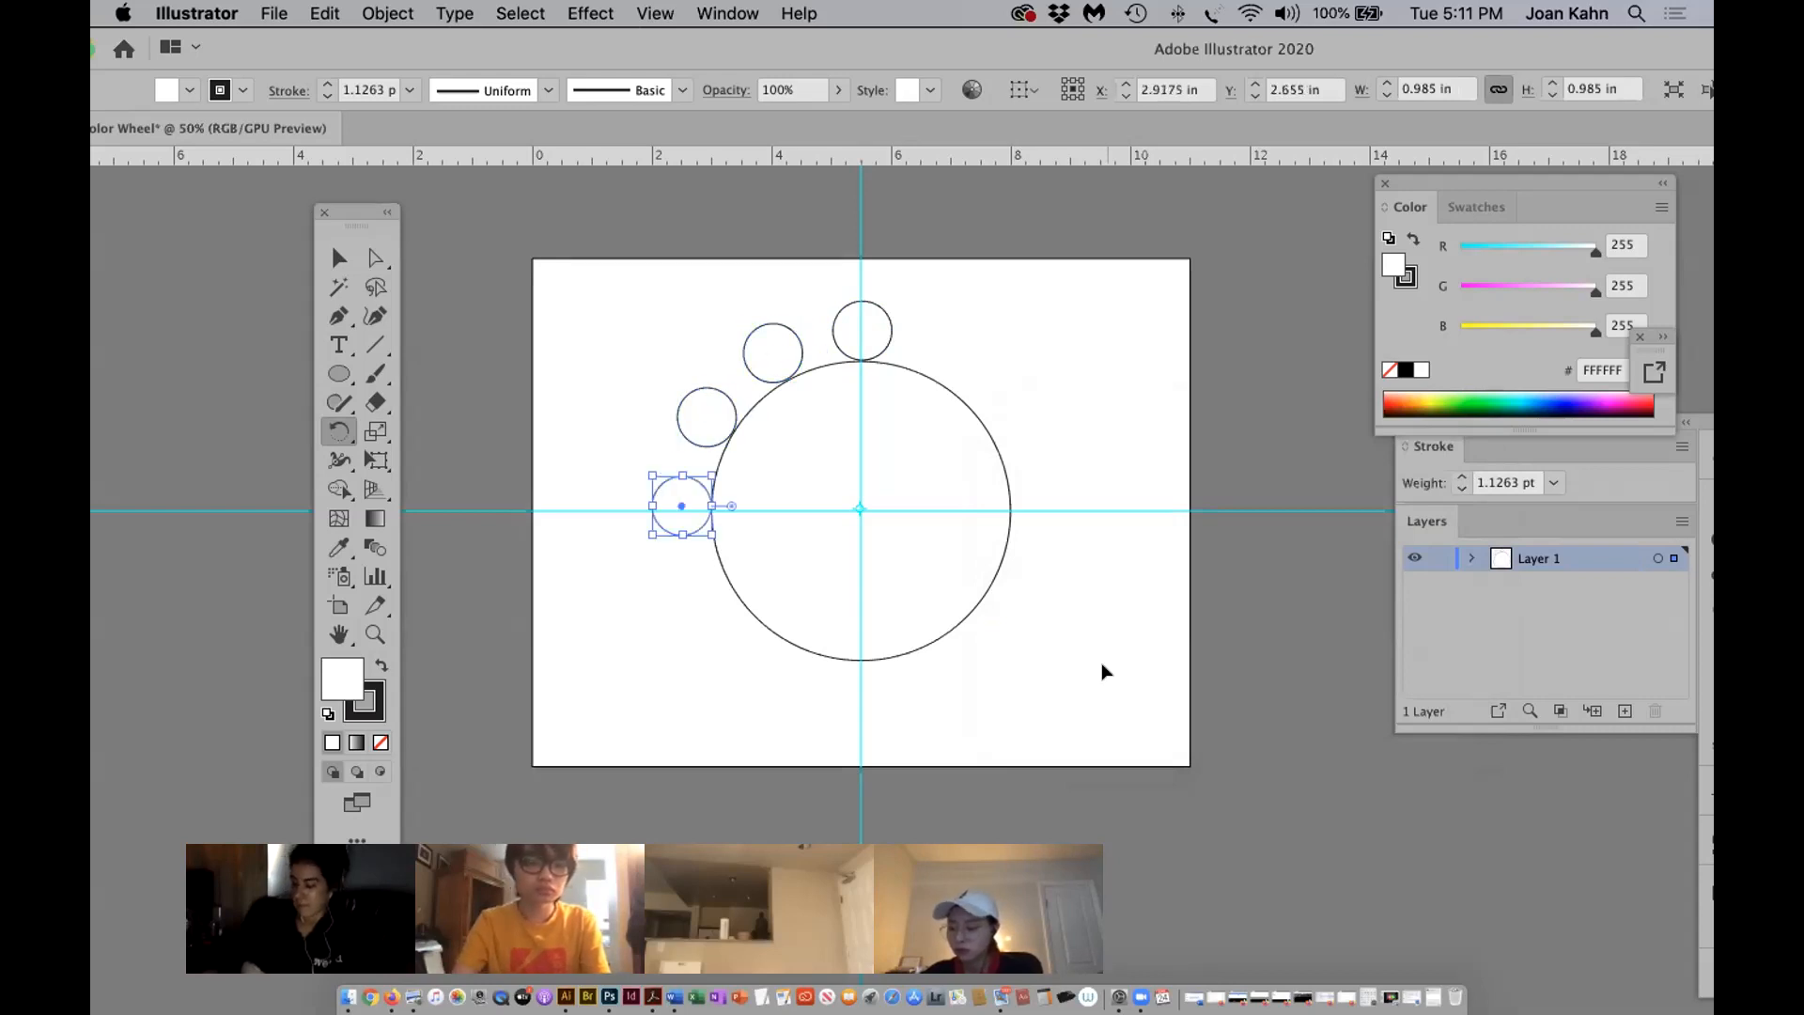
pyautogui.press('super+d')
pyautogui.press('super+d')
pyautogui.press('super+d')
pyautogui.press('super+d')
pyautogui.press('super+d')
pyautogui.press('super+d')
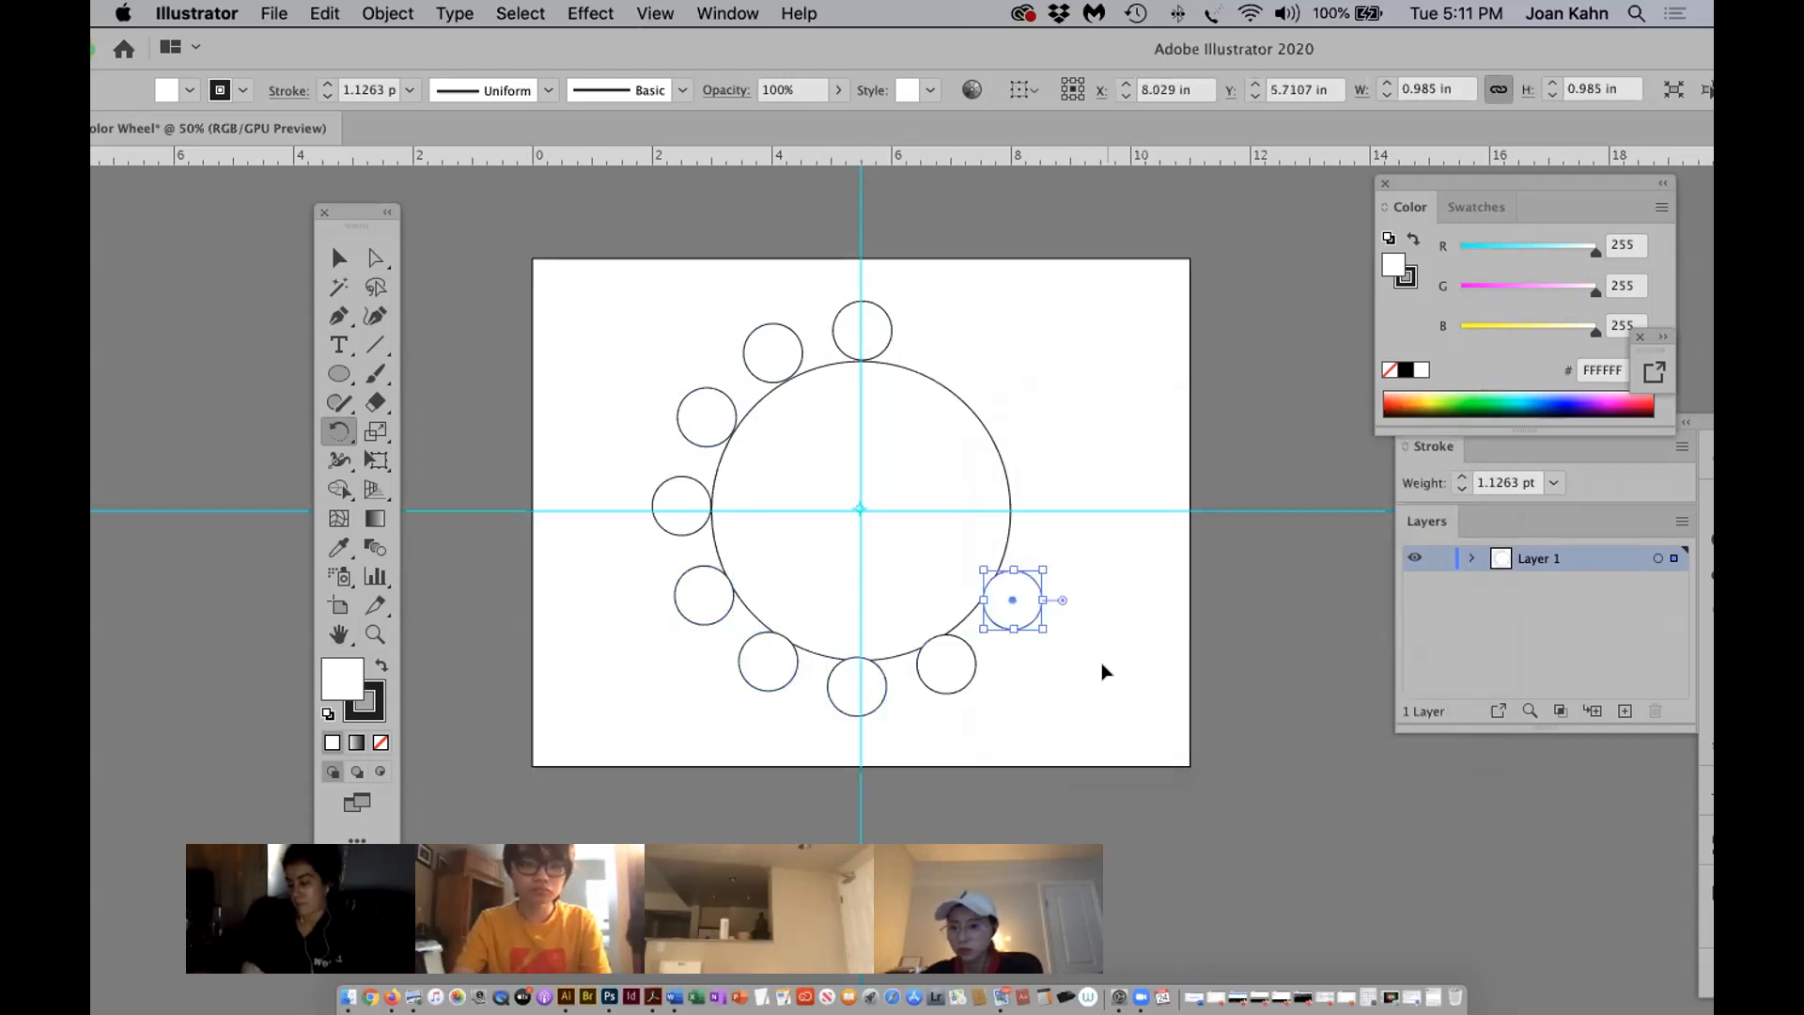
pyautogui.press('super+d')
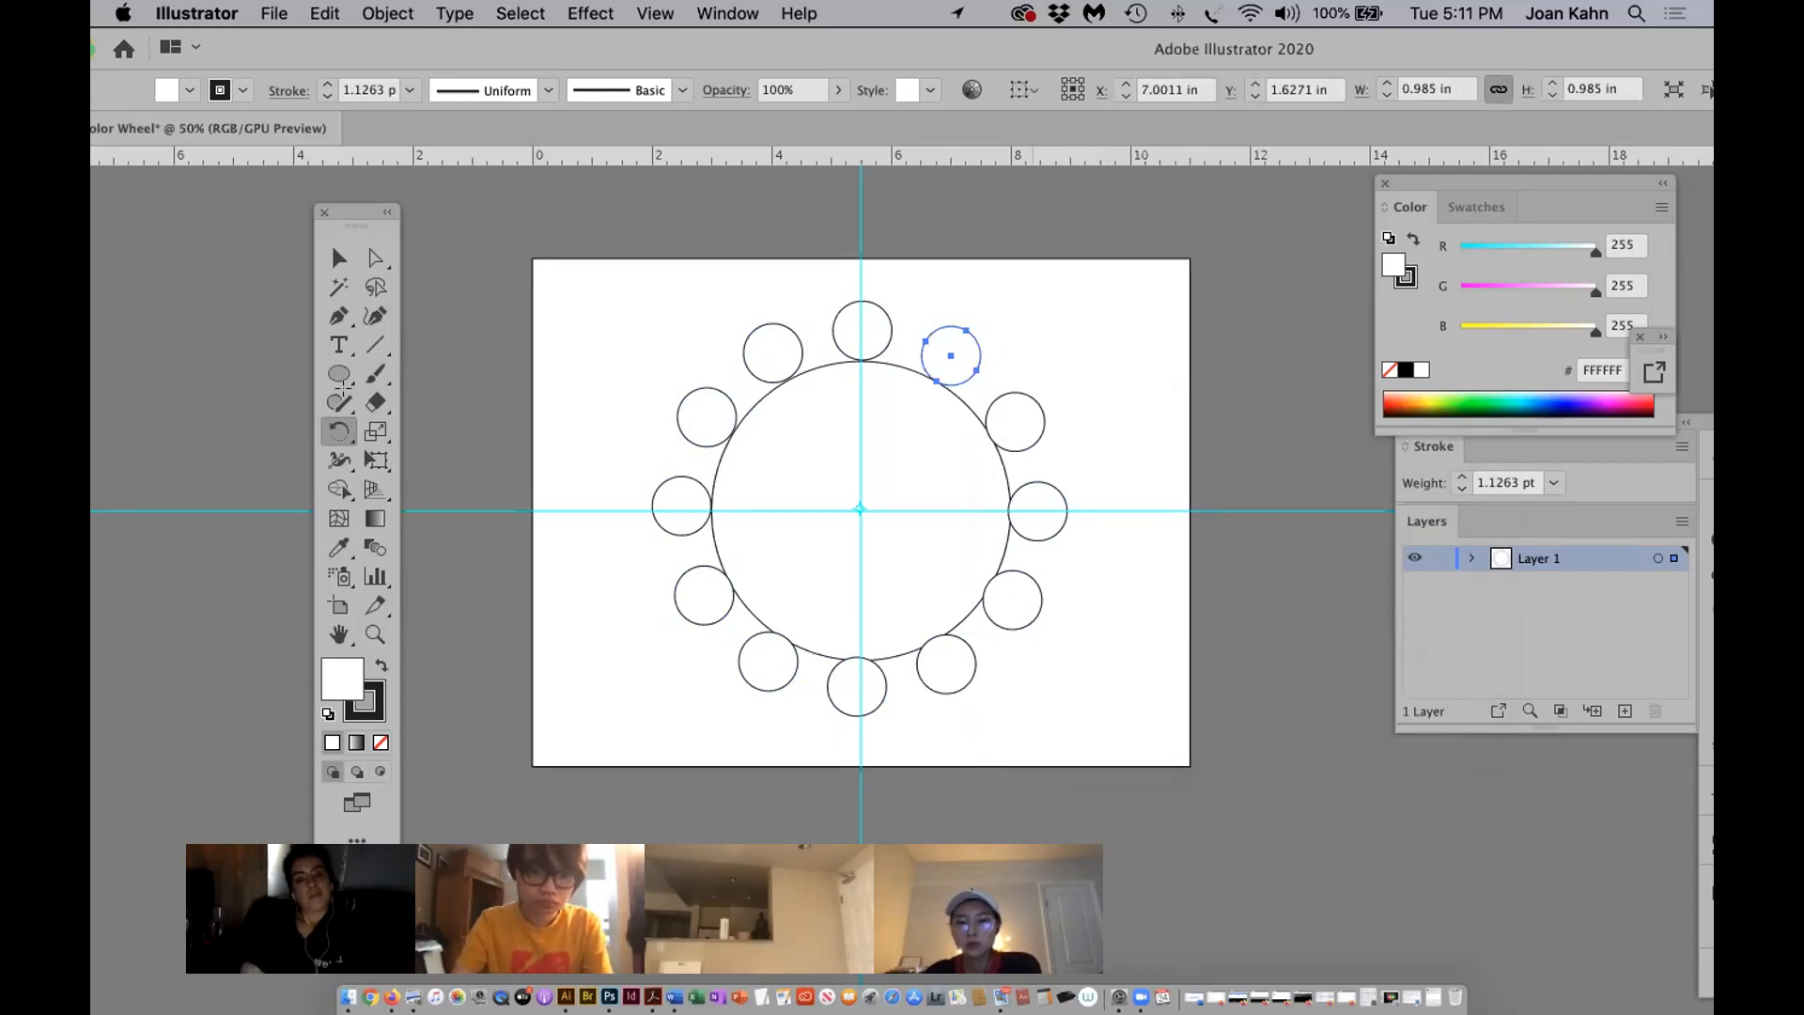
# Nudge the six o'clock small circle down and the five o'clock one right and down to meet the large circle's edge.
pyautogui.click(339, 258)
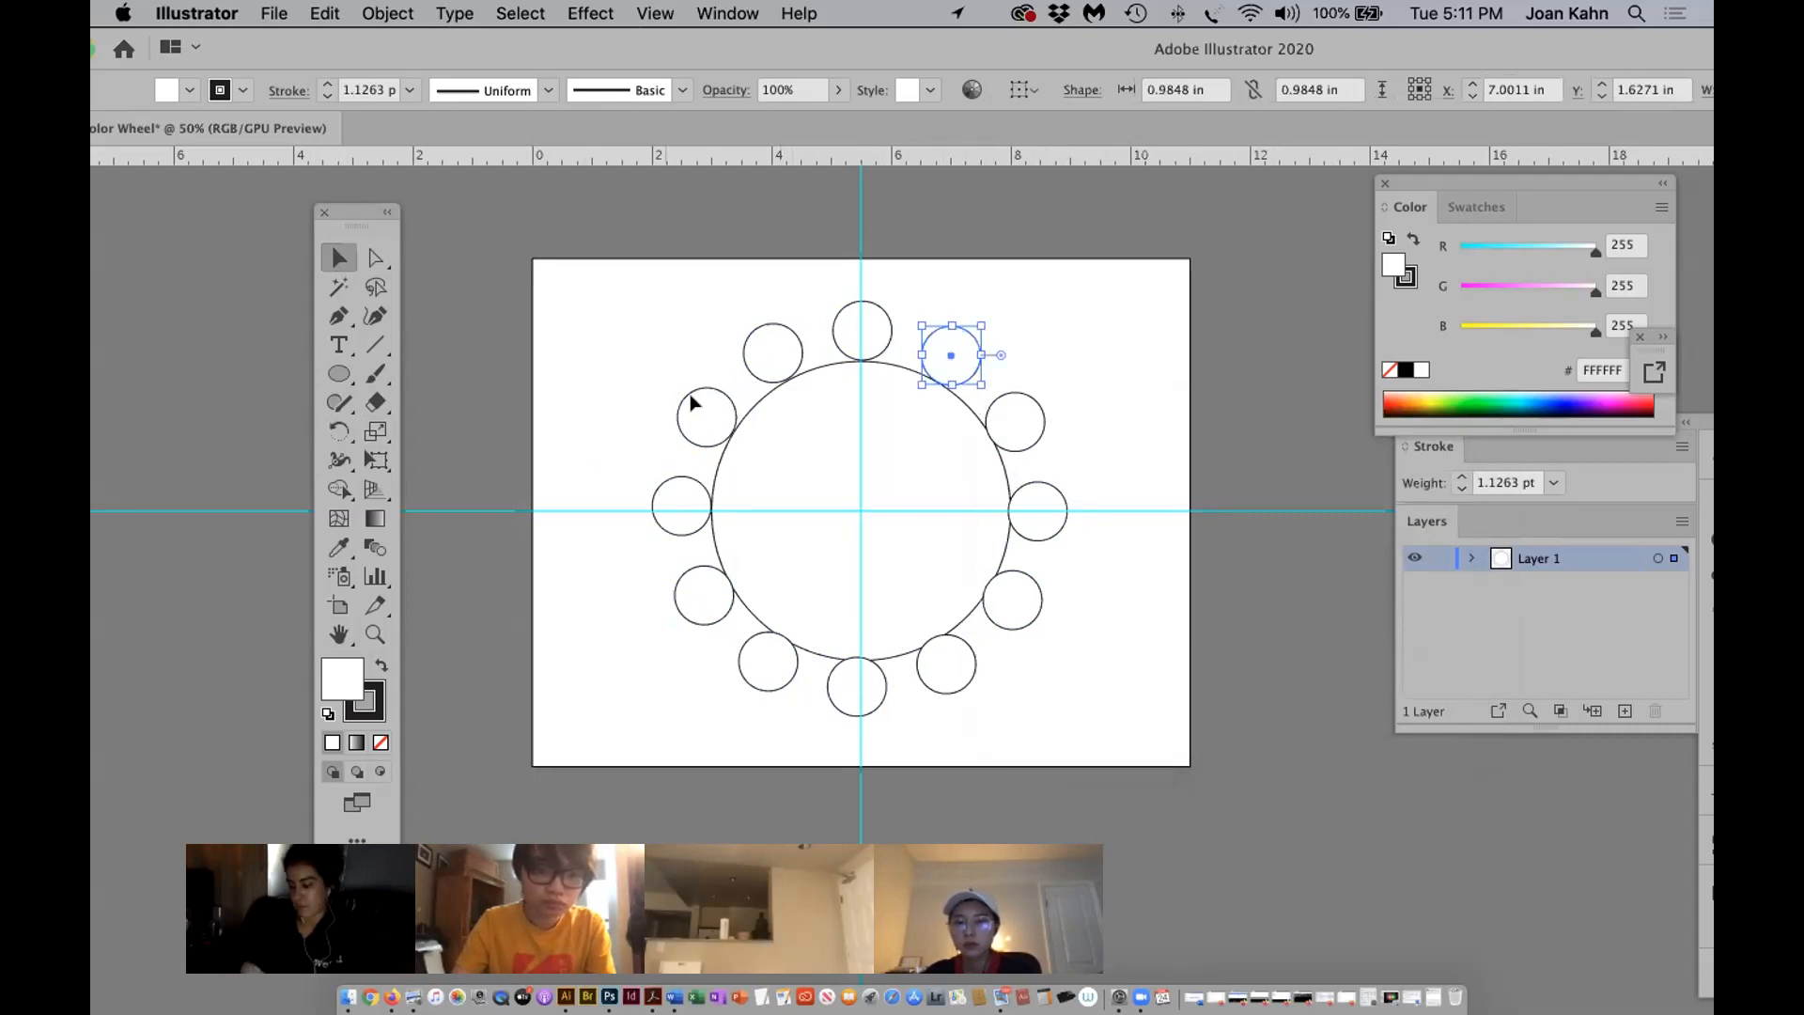
pyautogui.click(863, 714)
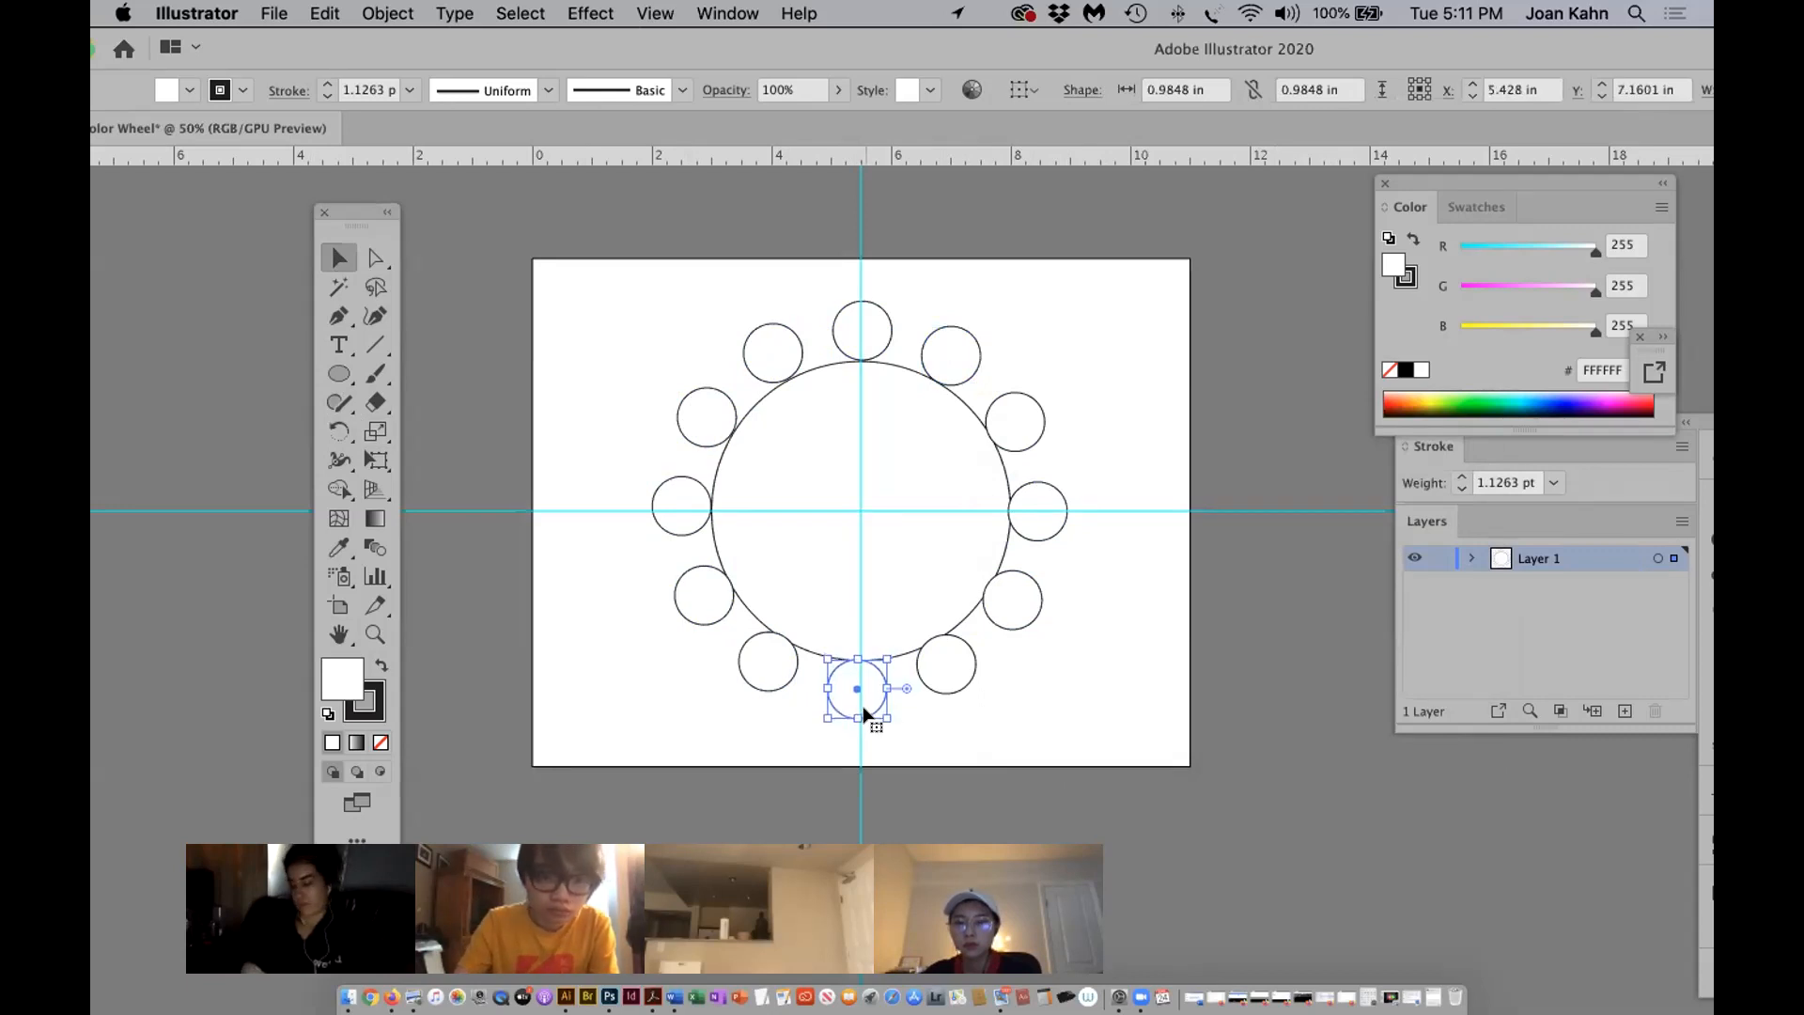
pyautogui.click(961, 689)
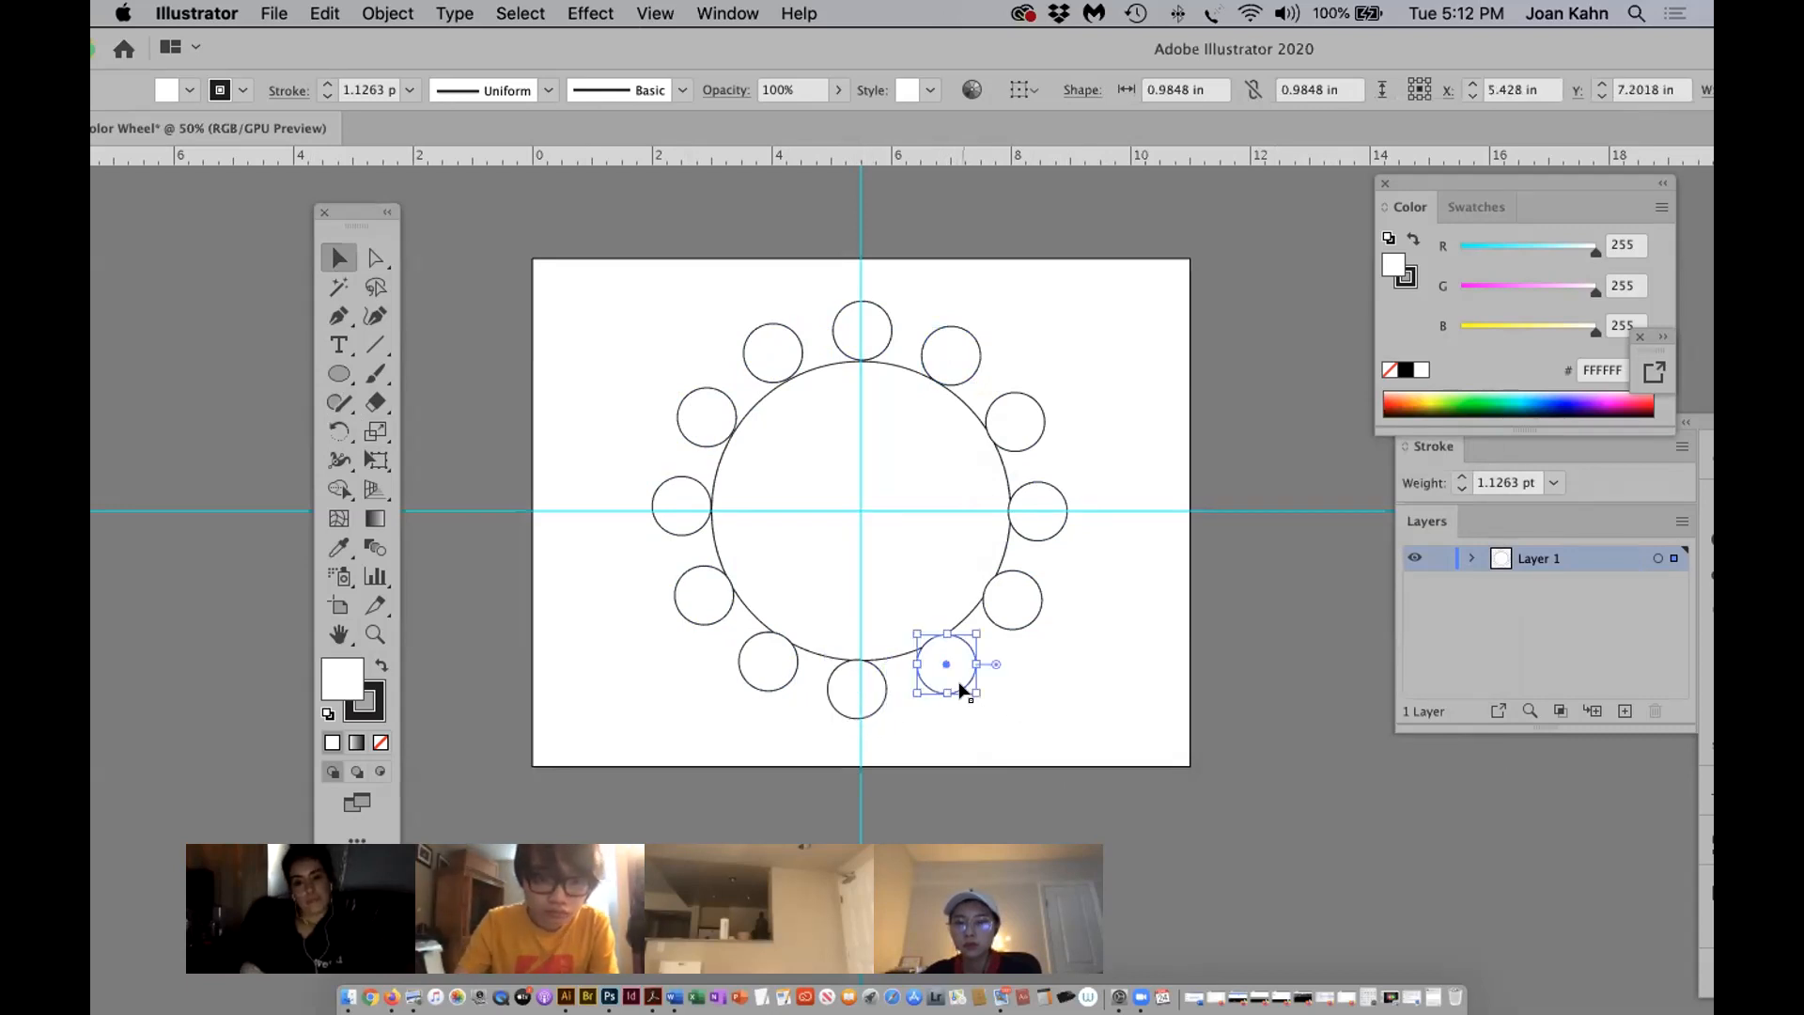
pyautogui.press('Right')
pyautogui.press('Right')
pyautogui.press('Right')
pyautogui.press('Right')
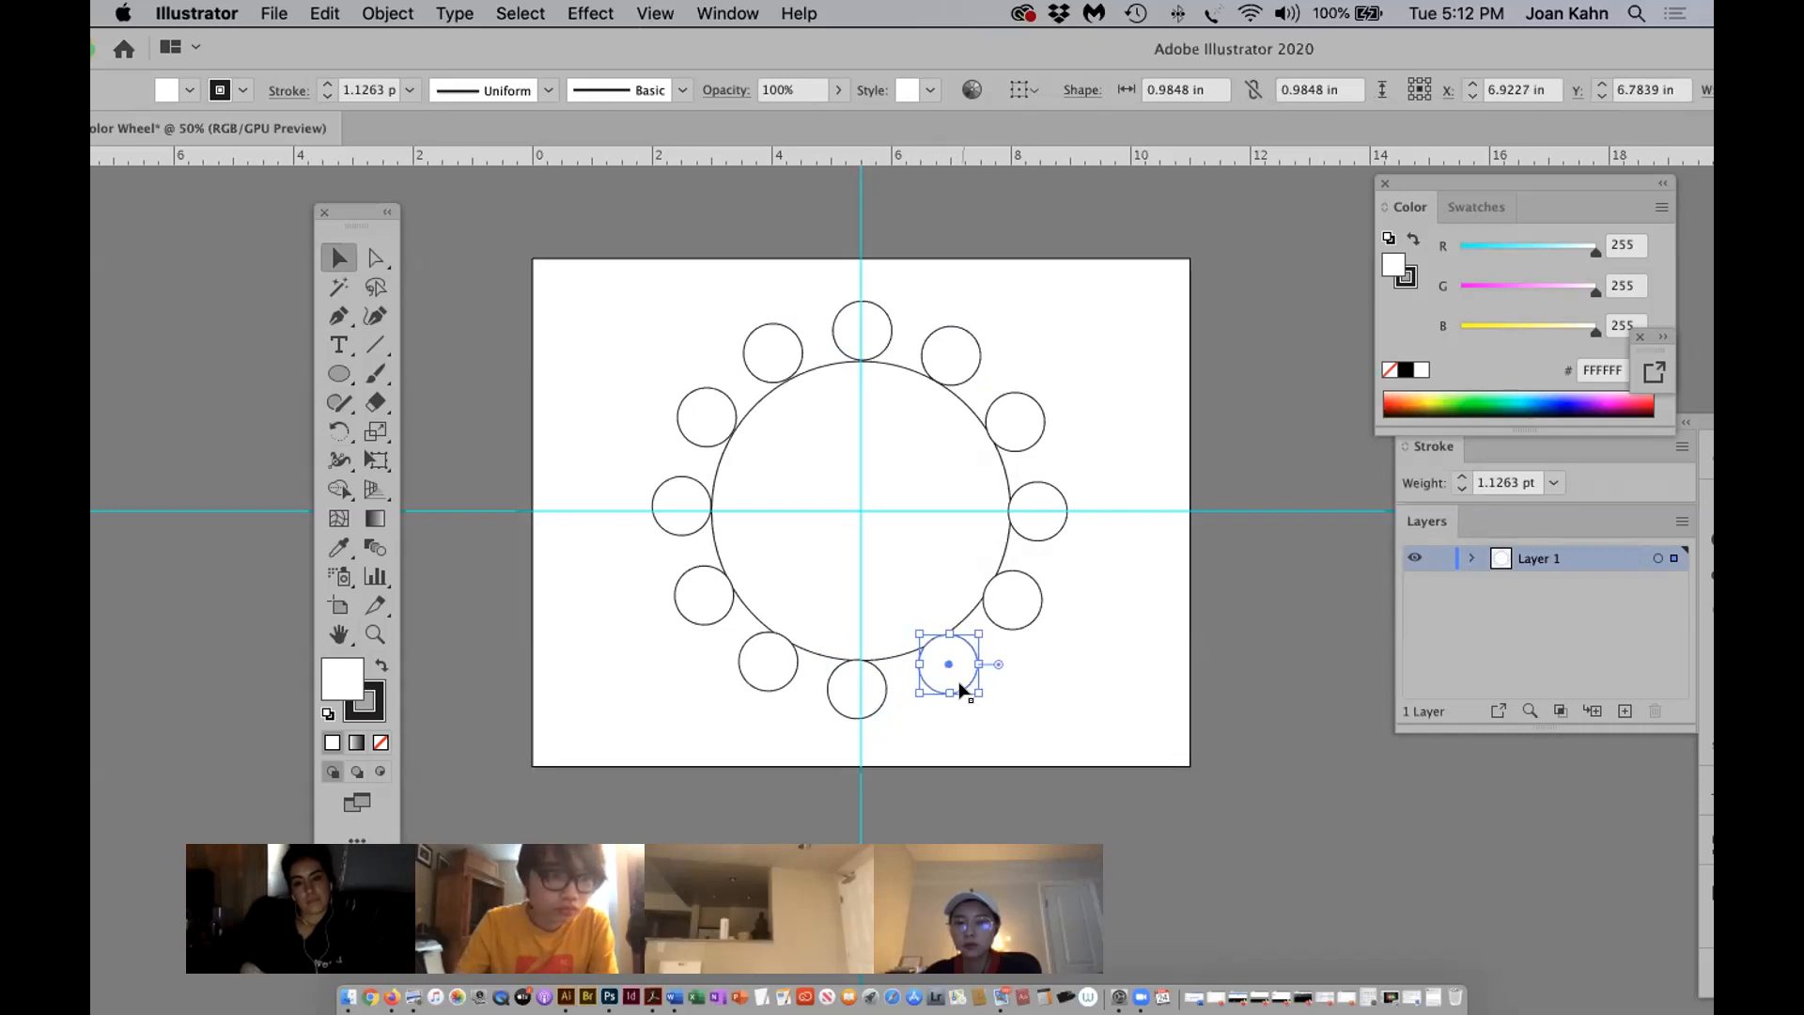
pyautogui.press('Down')
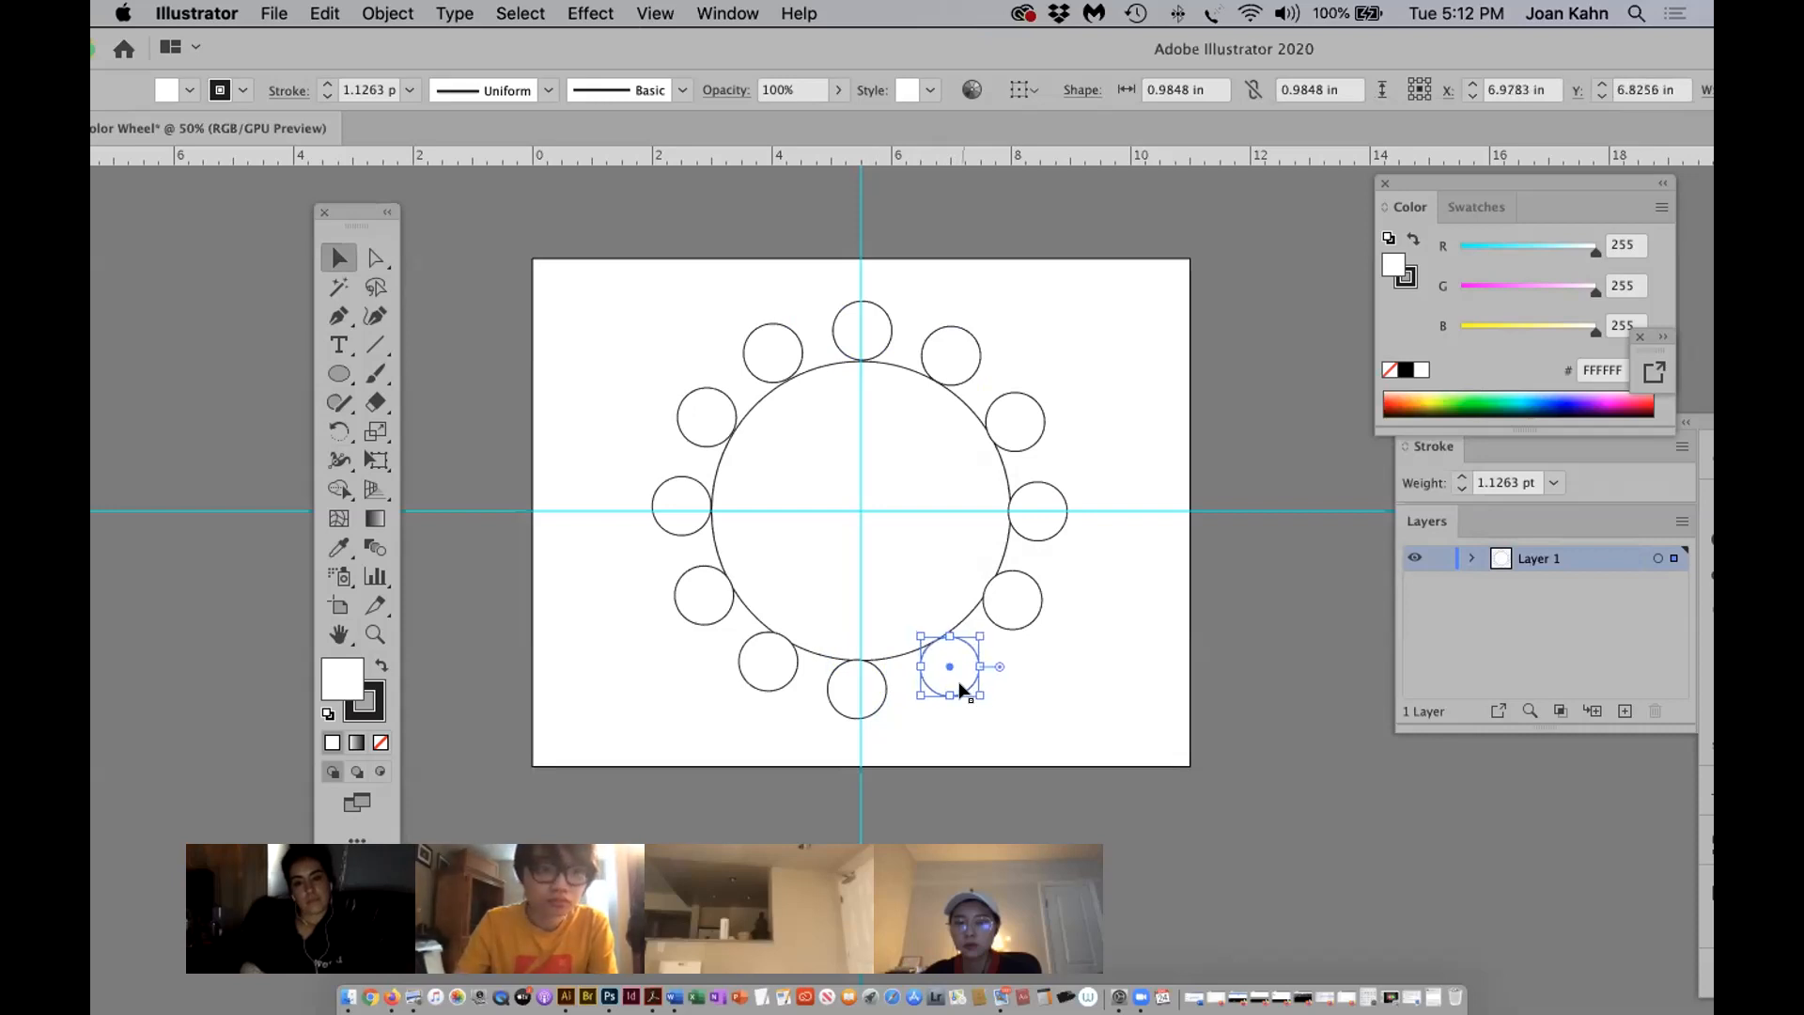
# Nudge the four o'clock and three o'clock small circles slightly right so they sit against the large circle's edge.
pyautogui.click(1022, 618)
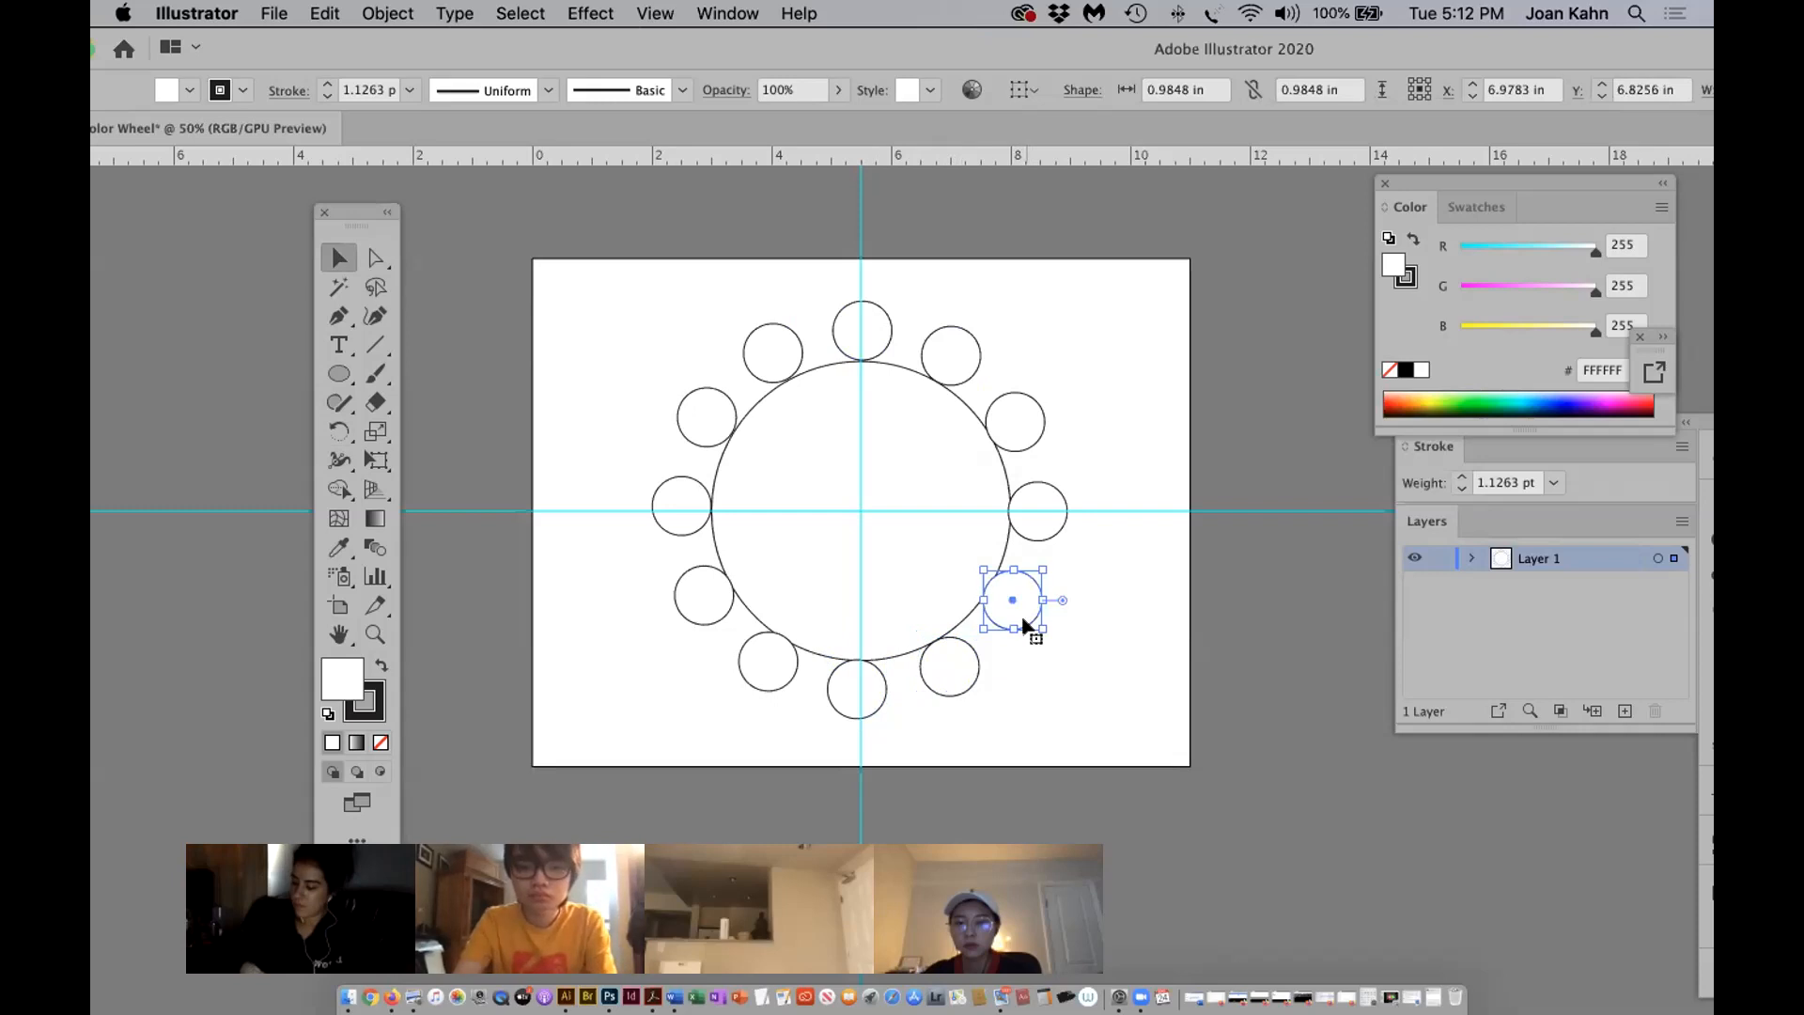
pyautogui.press('Right')
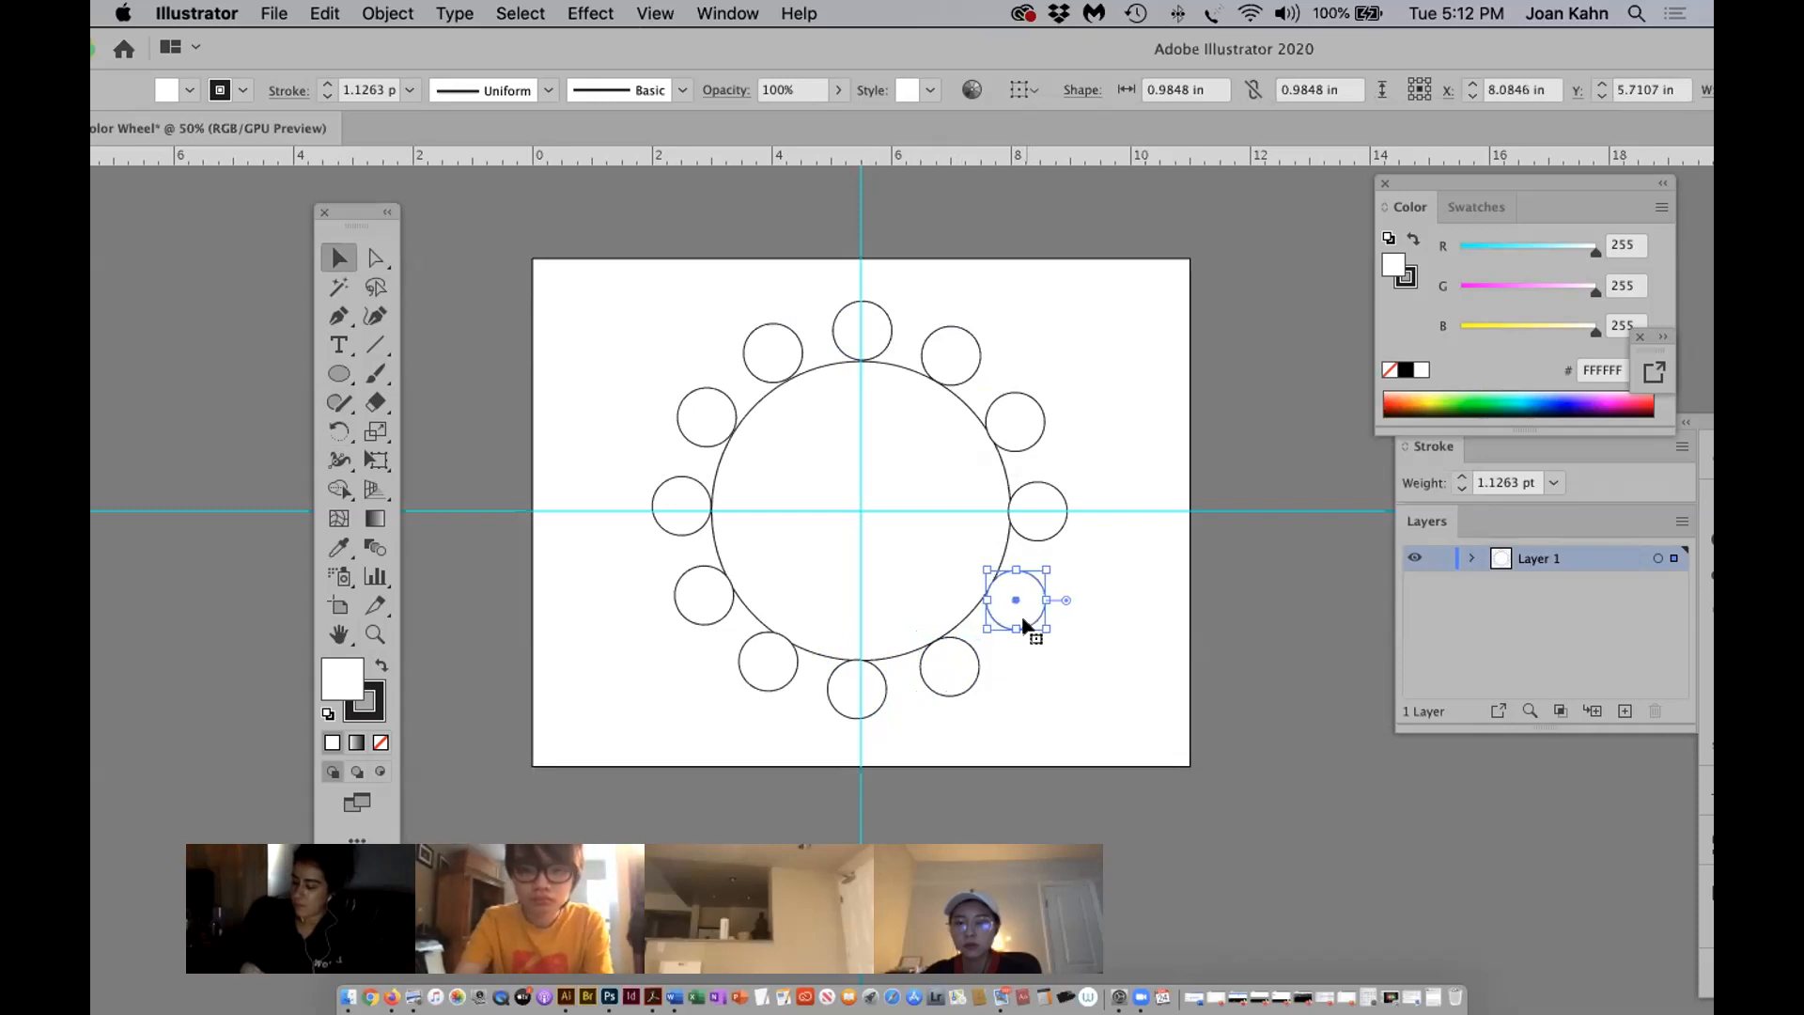
pyautogui.click(1056, 526)
pyautogui.press('Right')
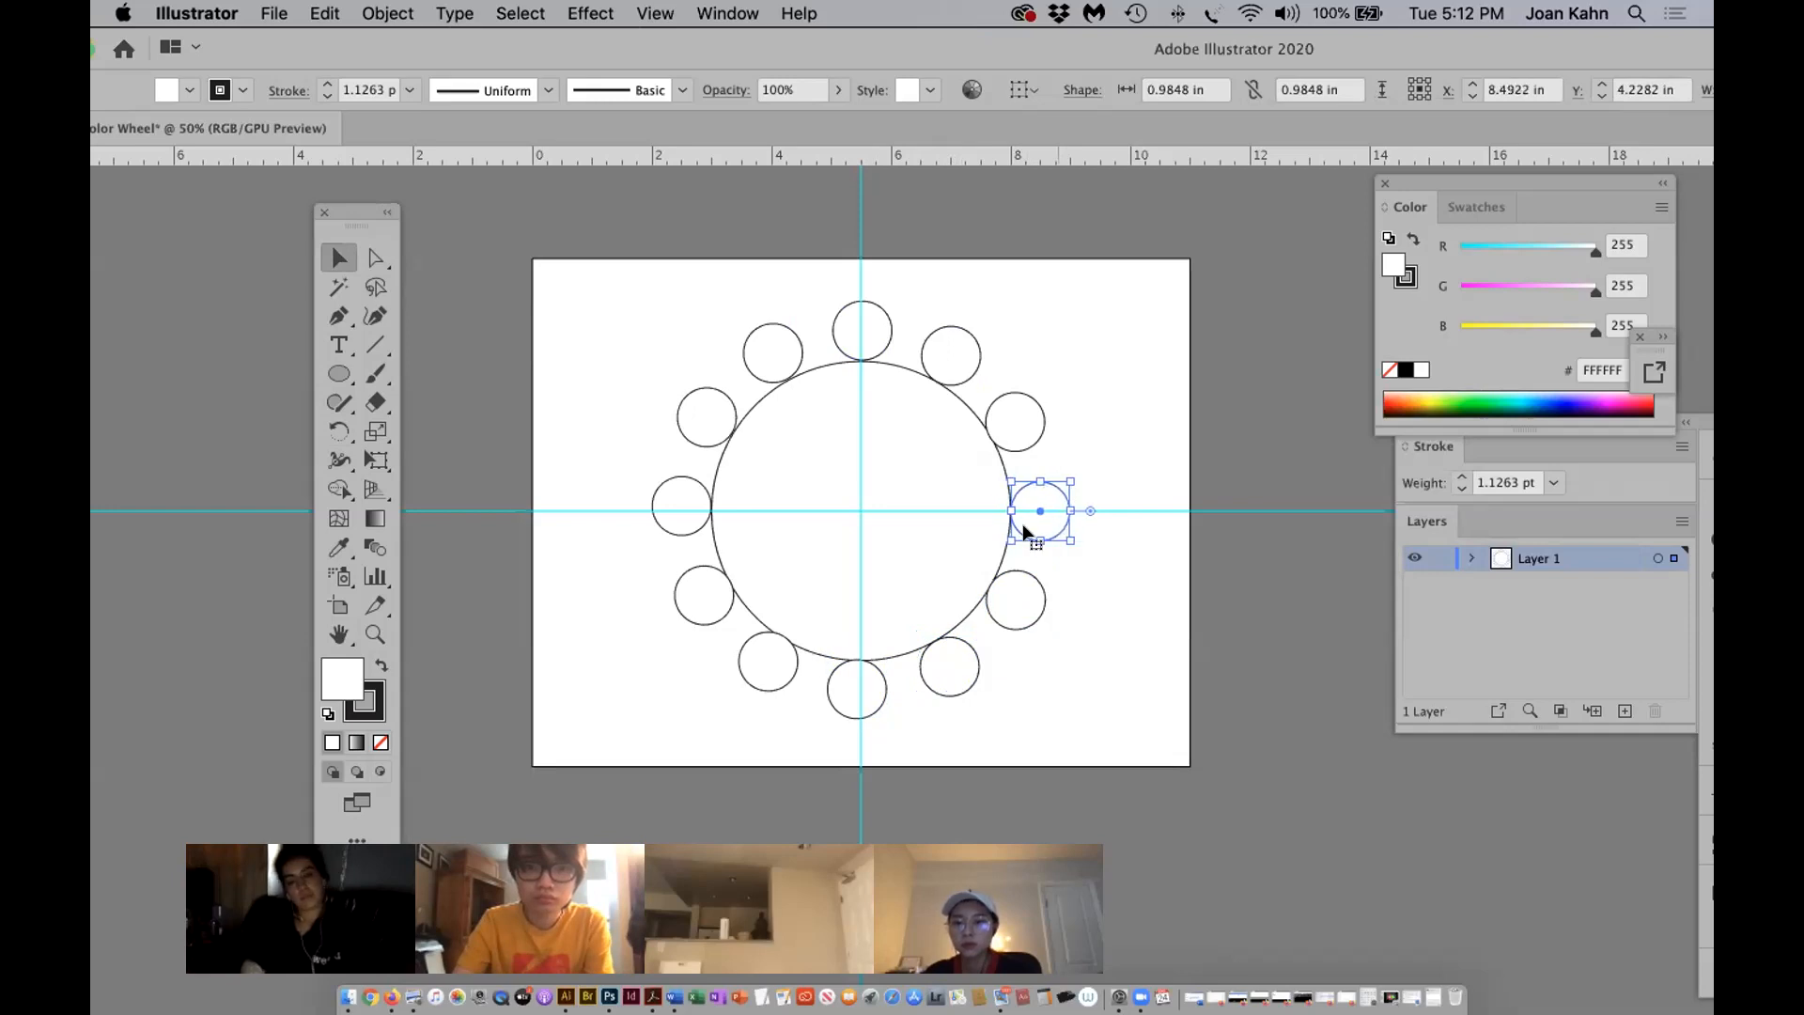
# Nudge the seven o'clock small circle left and down until it just touches the large circle's edge.
pyautogui.click(752, 689)
pyautogui.press('Left')
pyautogui.press('Left')
pyautogui.press('Left')
pyautogui.press('Left')
pyautogui.press('Down')
pyautogui.press('Down')
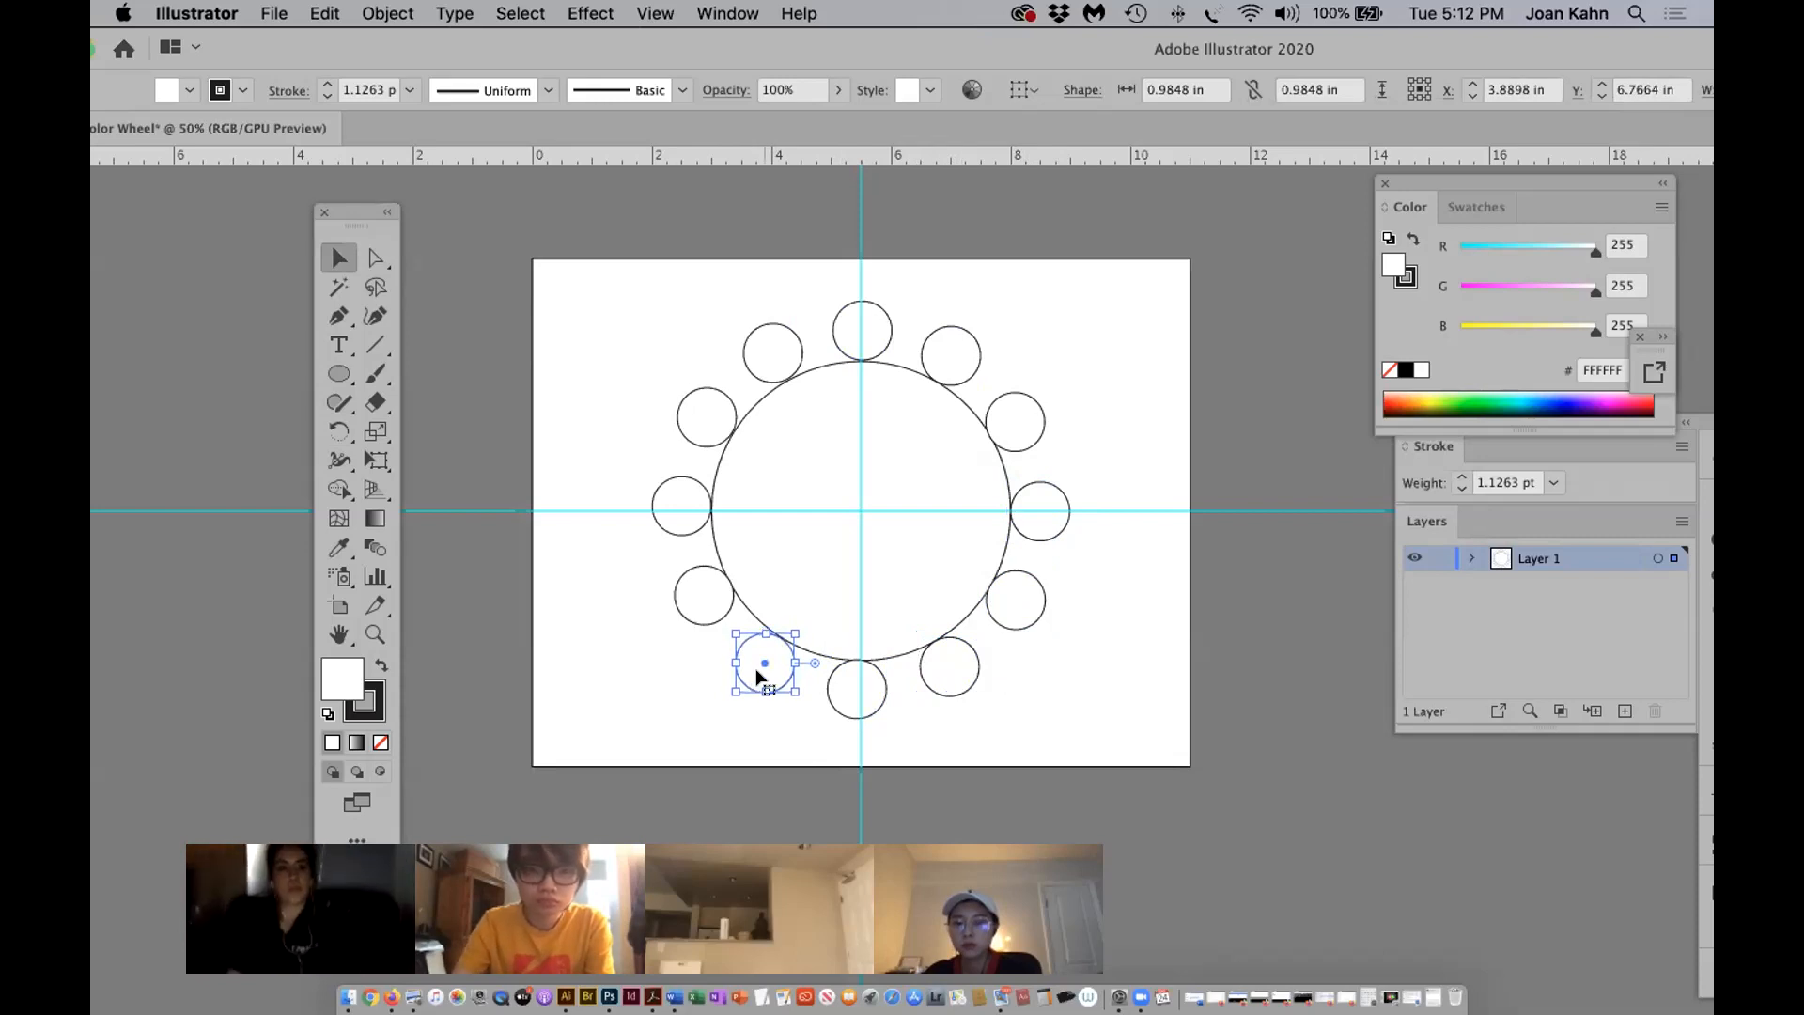
# Nudge the eight o'clock small circle left, away from the large circle's center.
pyautogui.click(711, 616)
pyautogui.press('Left')
pyautogui.press('Left')
pyautogui.press('Left')
pyautogui.press('Left')
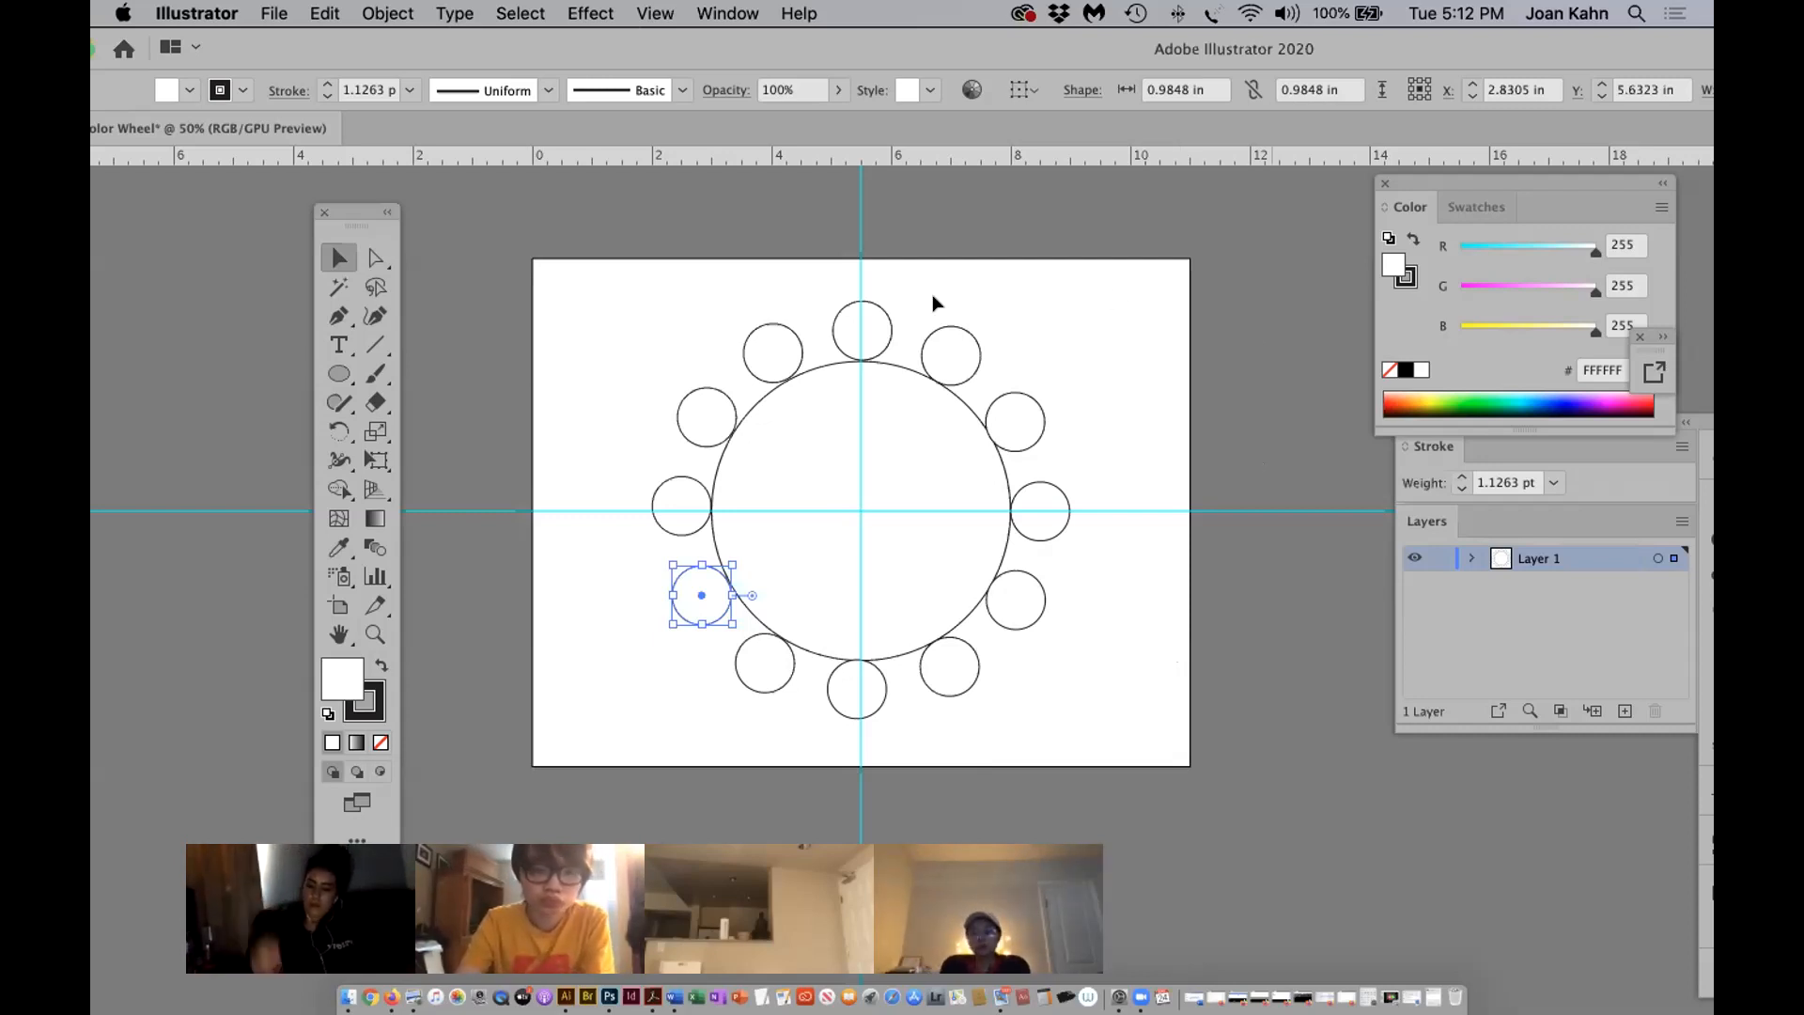
# Fill the twelve o'clock small circle with red, RGB 255, 0, 0, and deselect it.
pyautogui.click(883, 346)
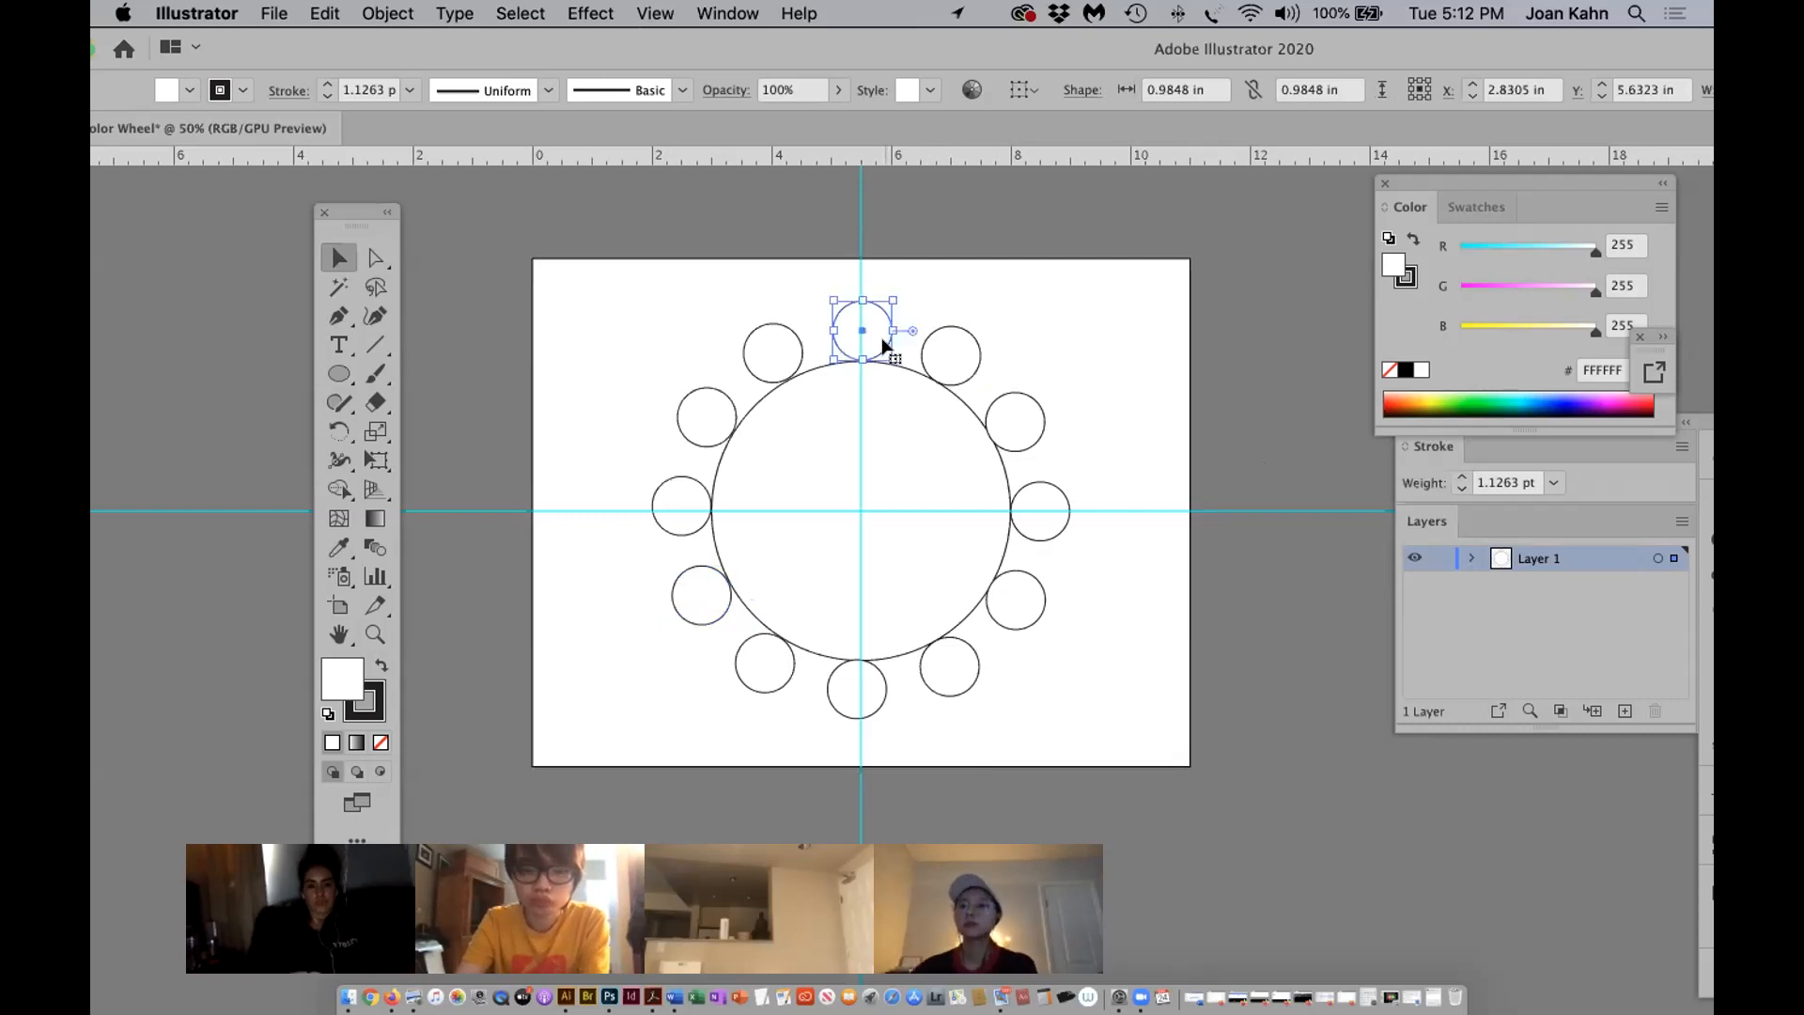
pyautogui.click(1627, 284)
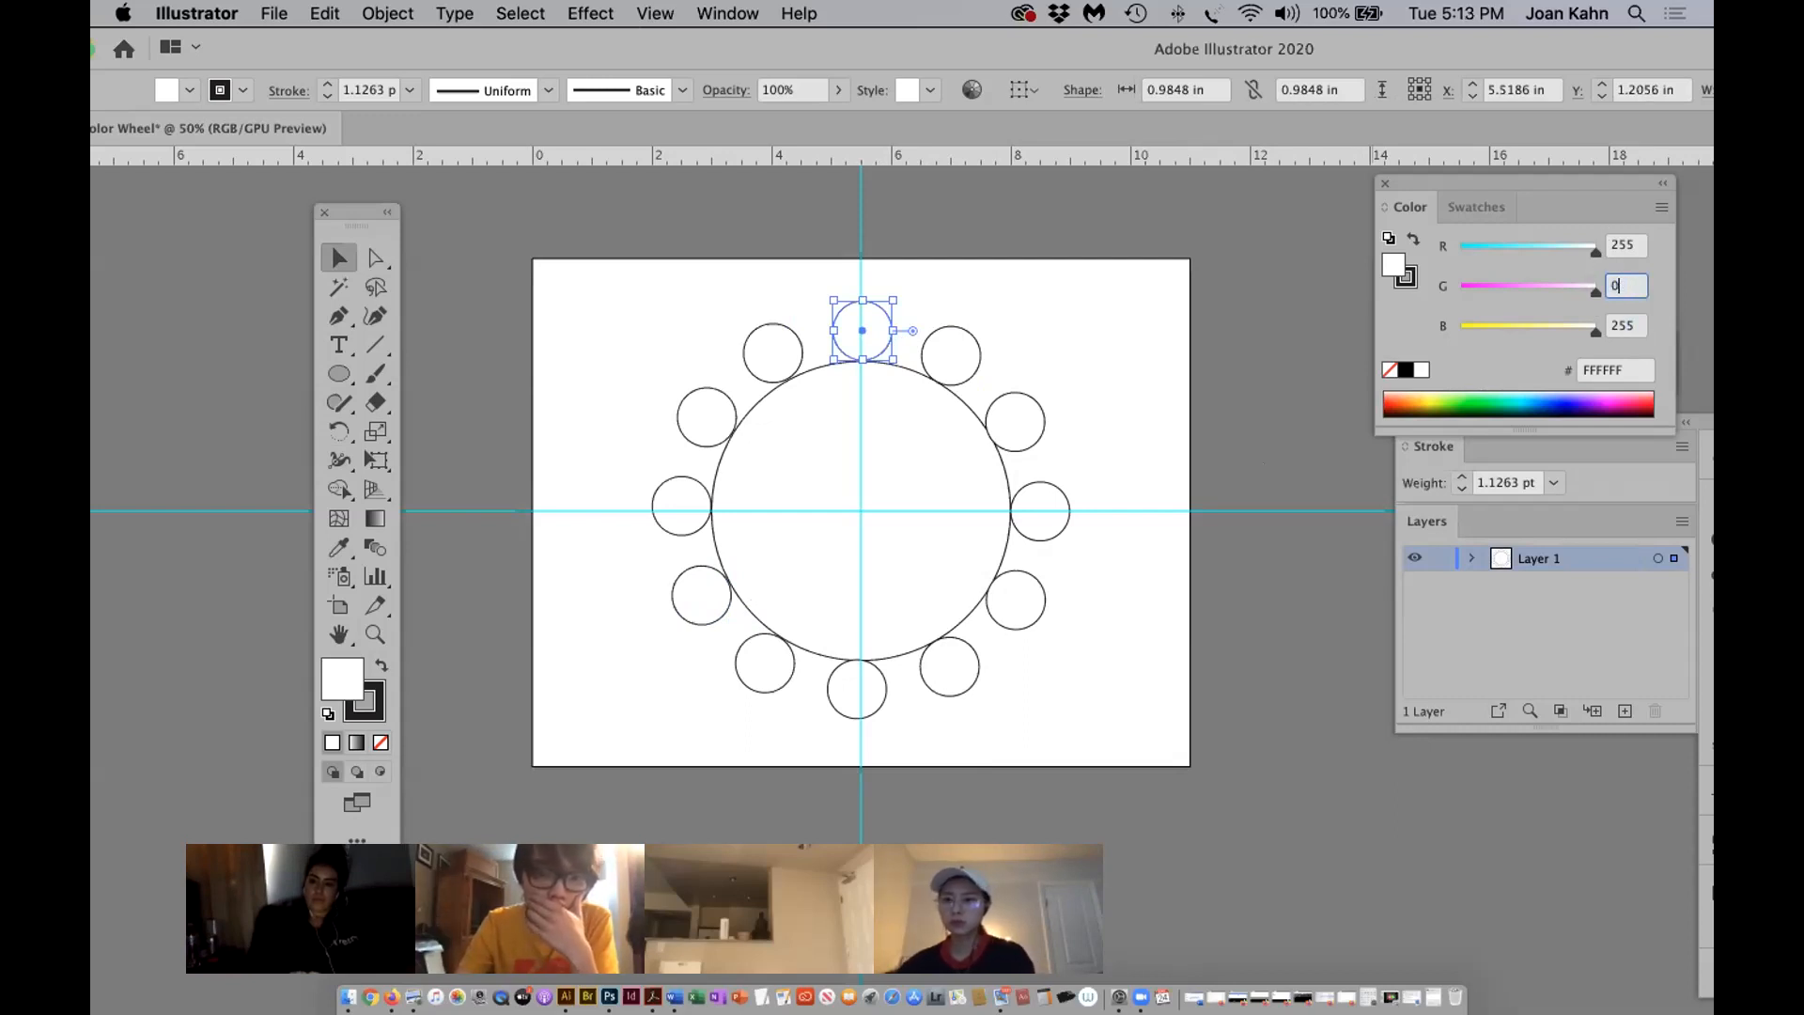
pyautogui.press('Tab')
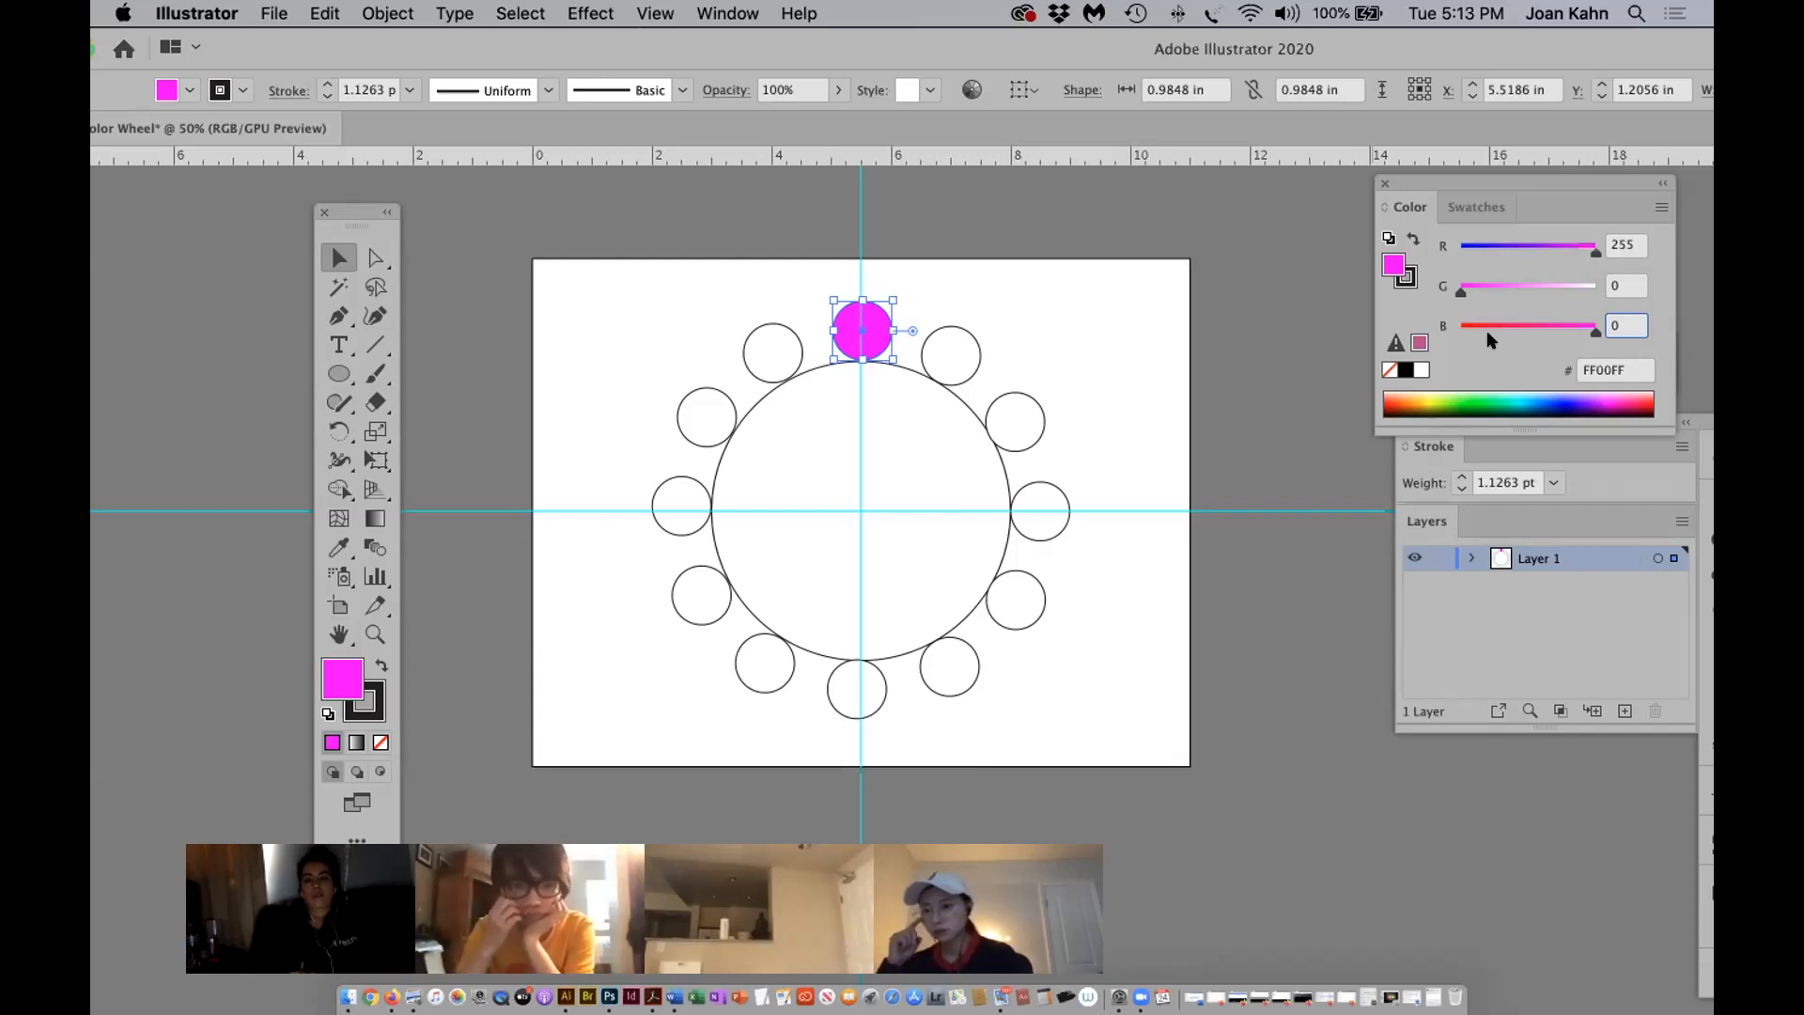
pyautogui.press('Return')
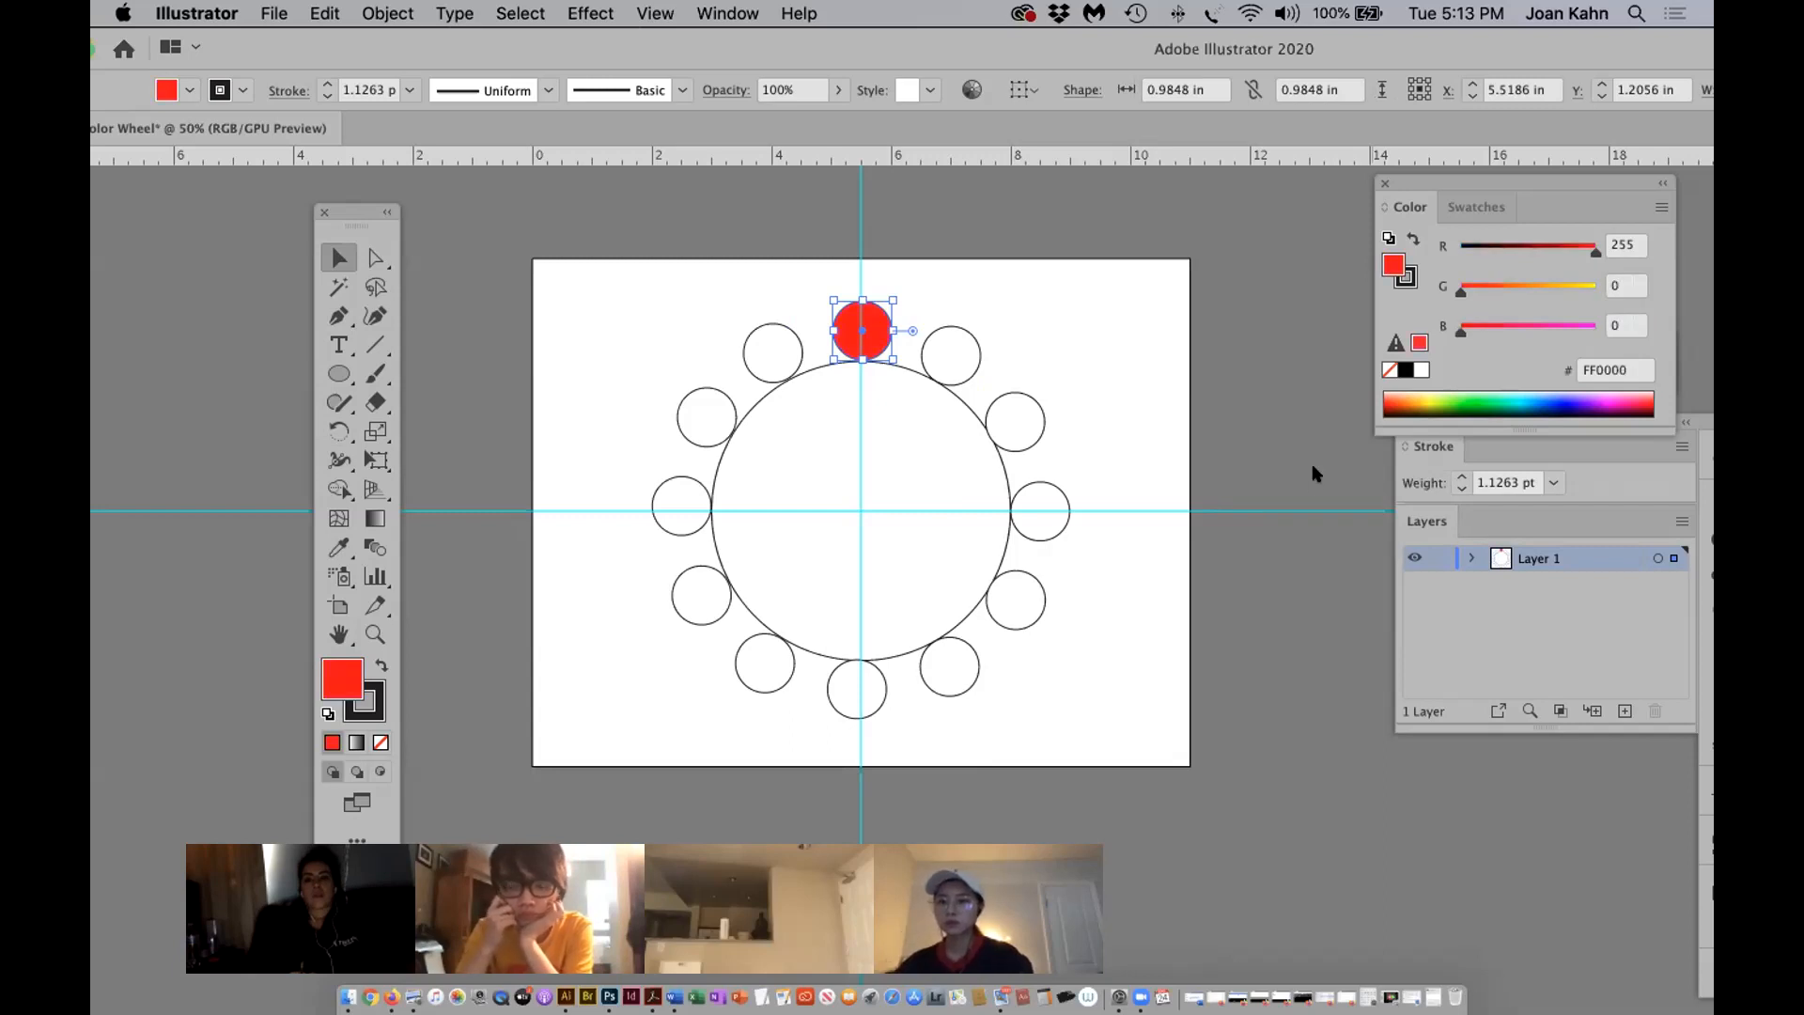
pyautogui.click(1080, 442)
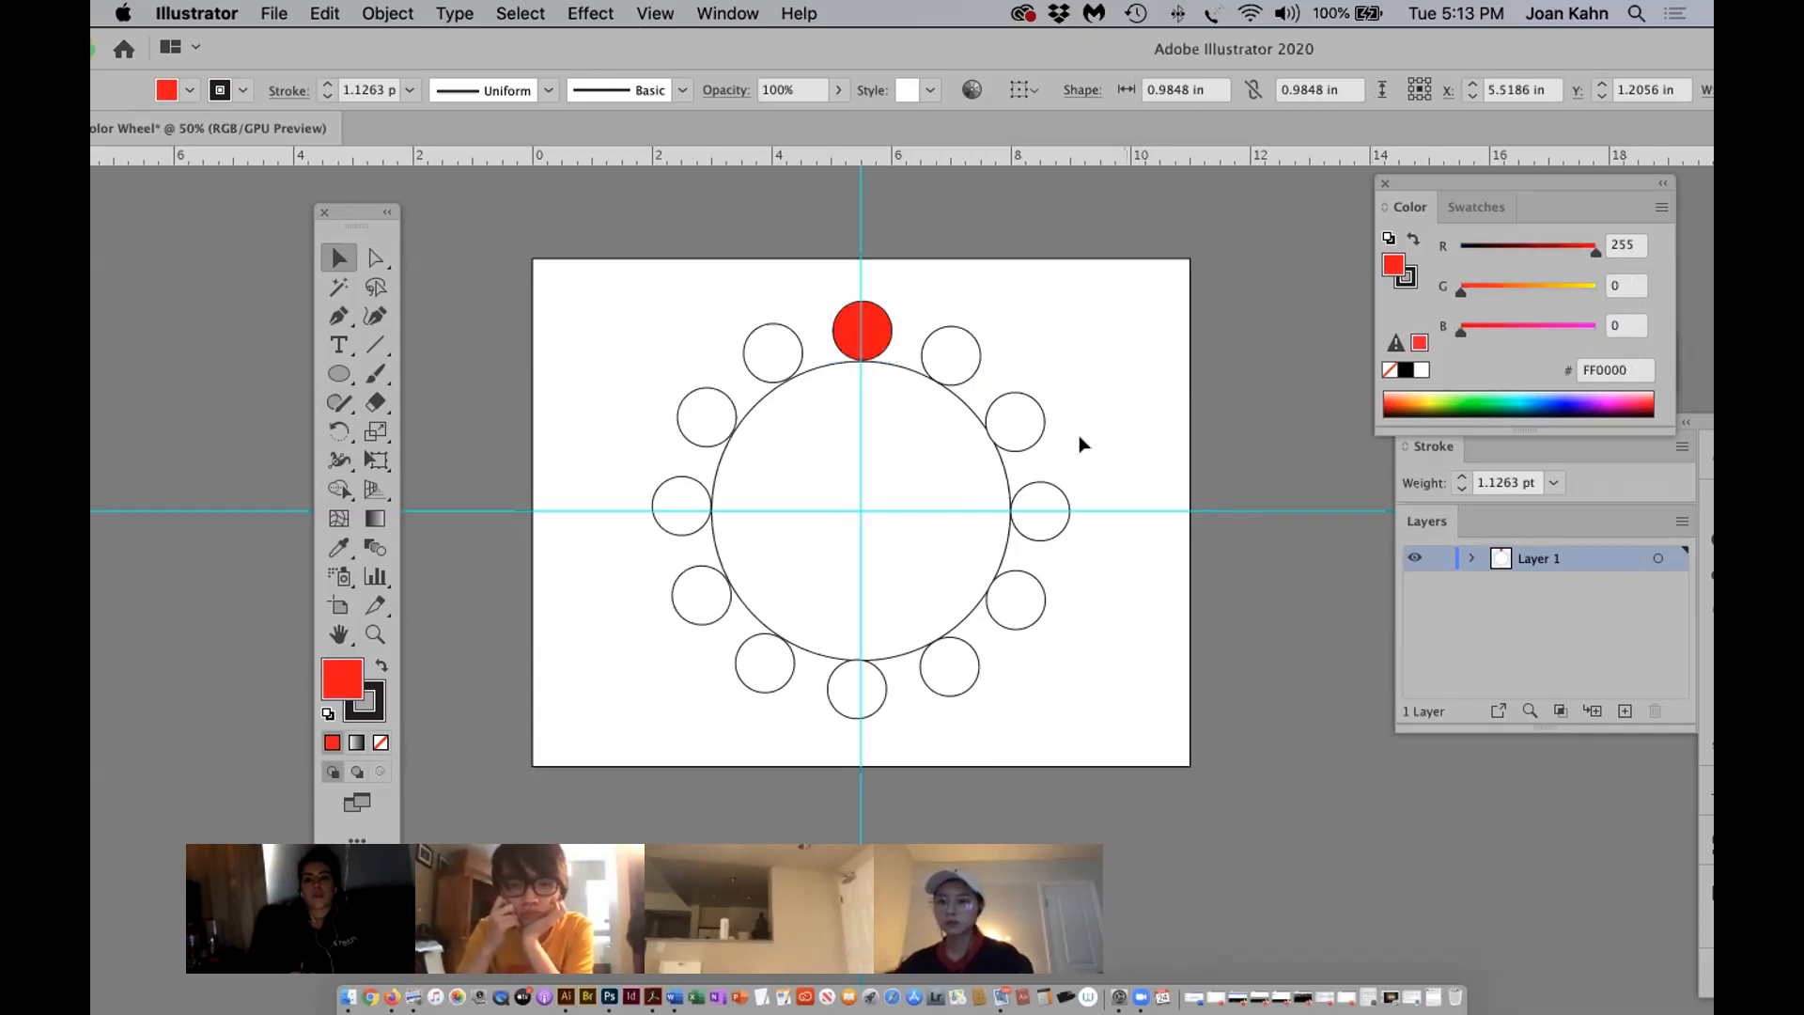
# Fill the one o'clock small circle with orange, RGB 255, 125, 0.
pyautogui.click(967, 384)
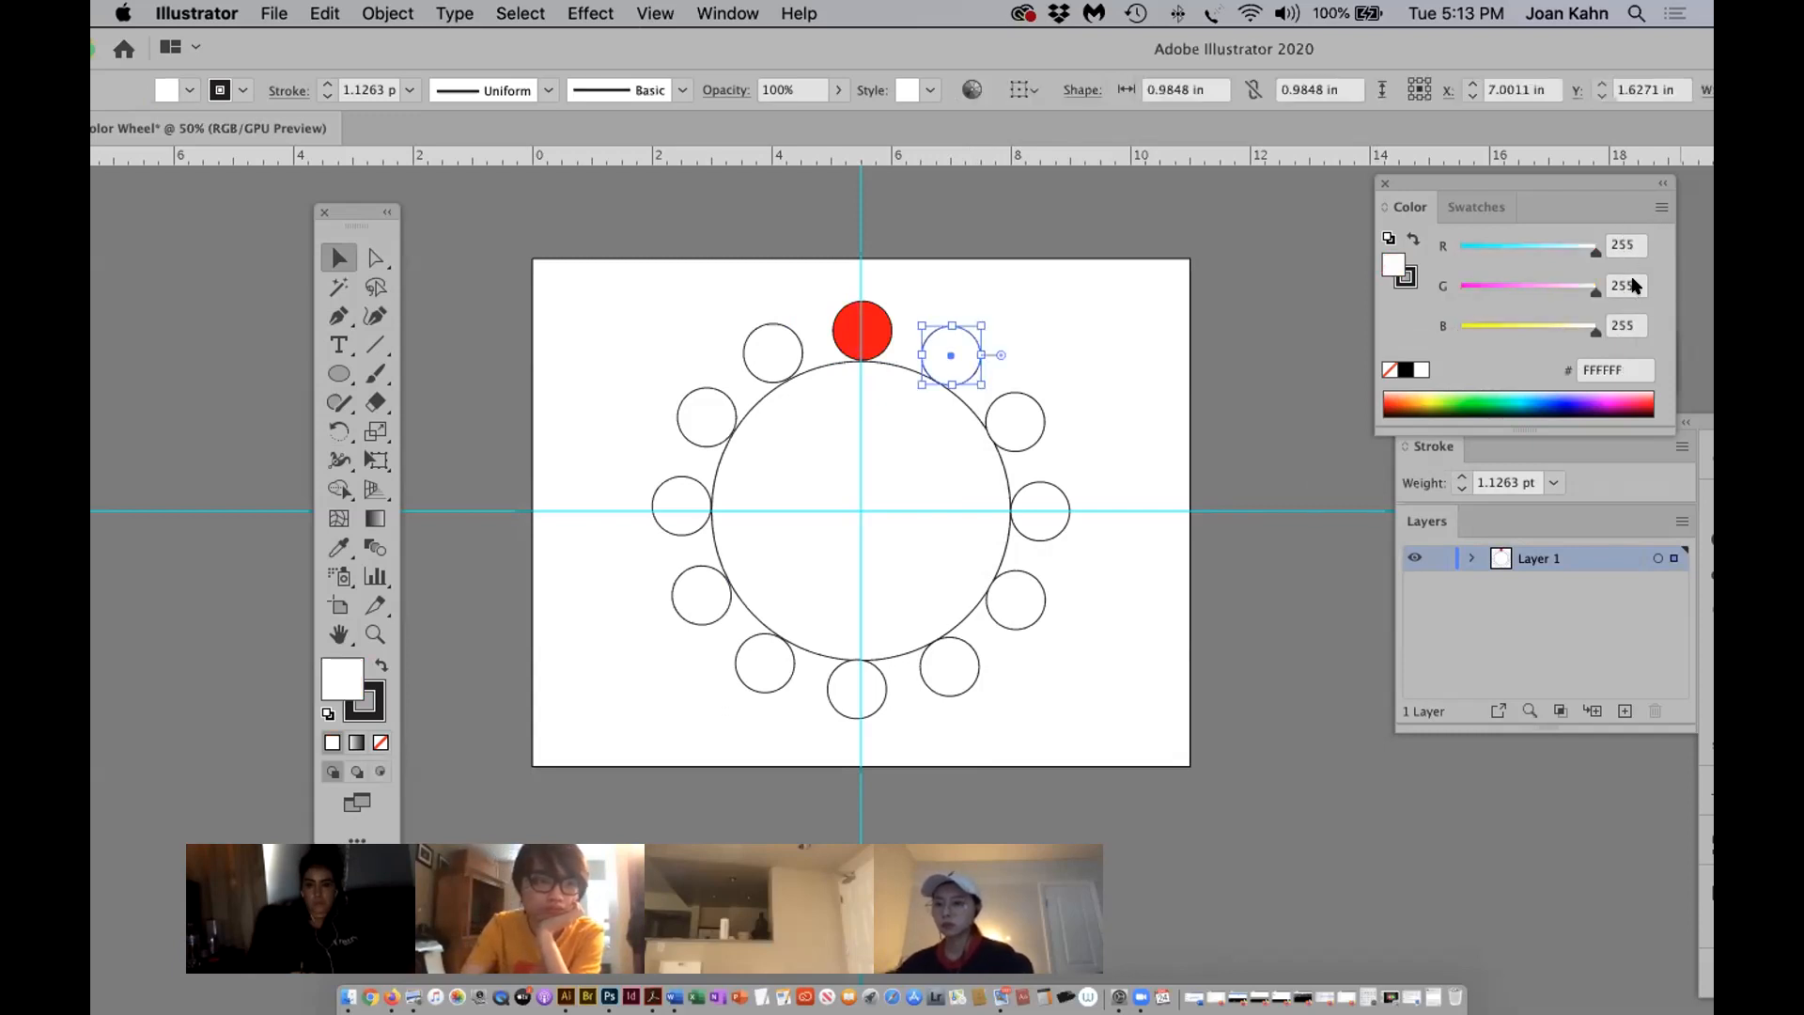
pyautogui.moveTo(1611, 287); pyautogui.dragTo(1670, 290)
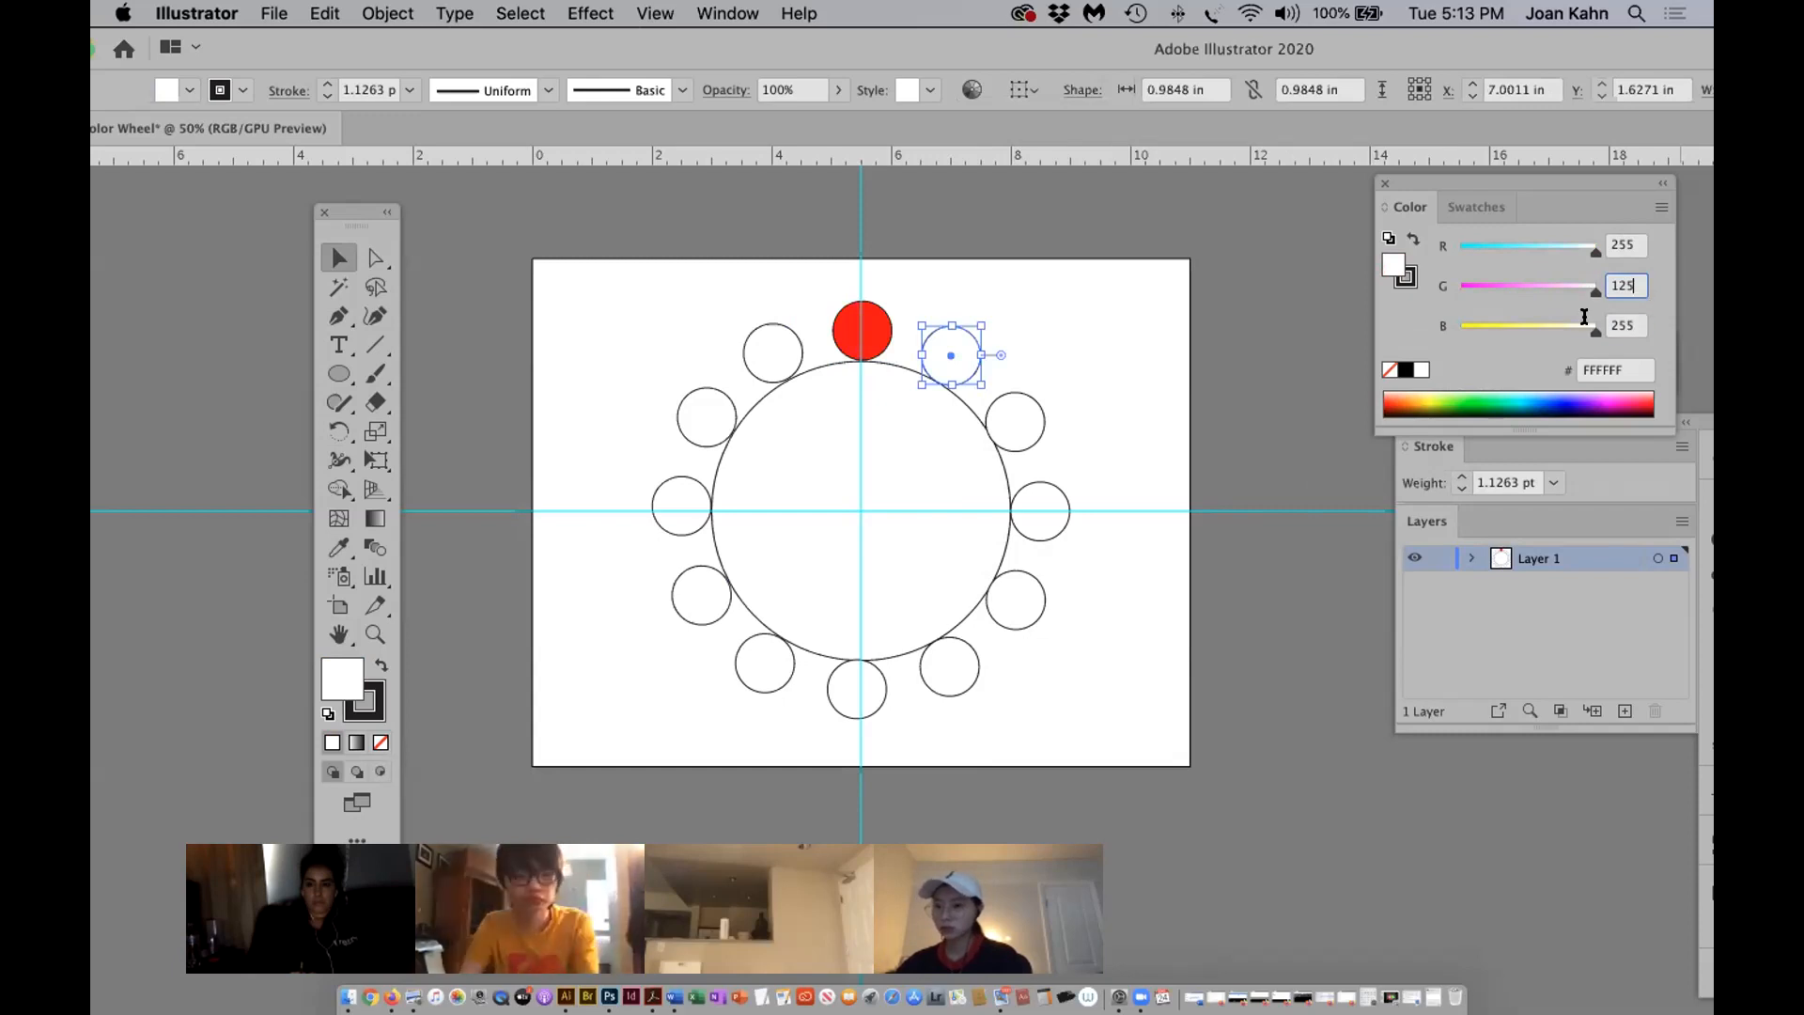
pyautogui.press('Tab')
pyautogui.write('0')
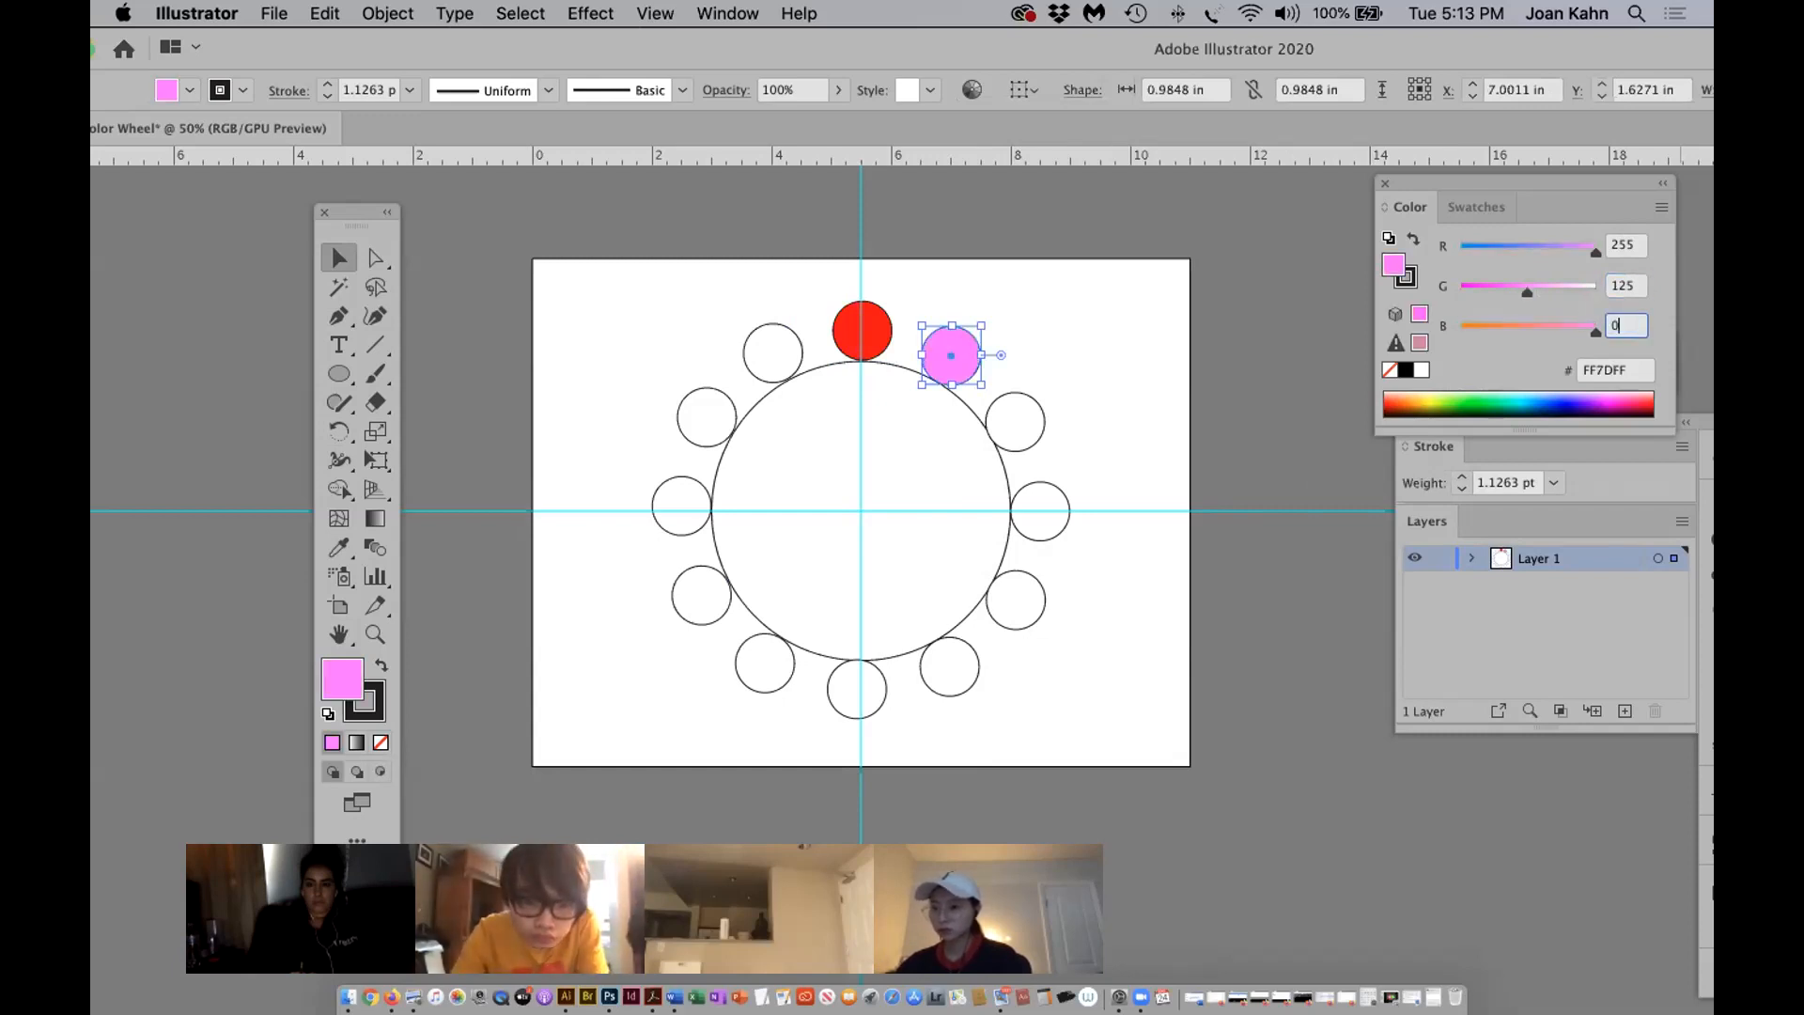
pyautogui.press('Return')
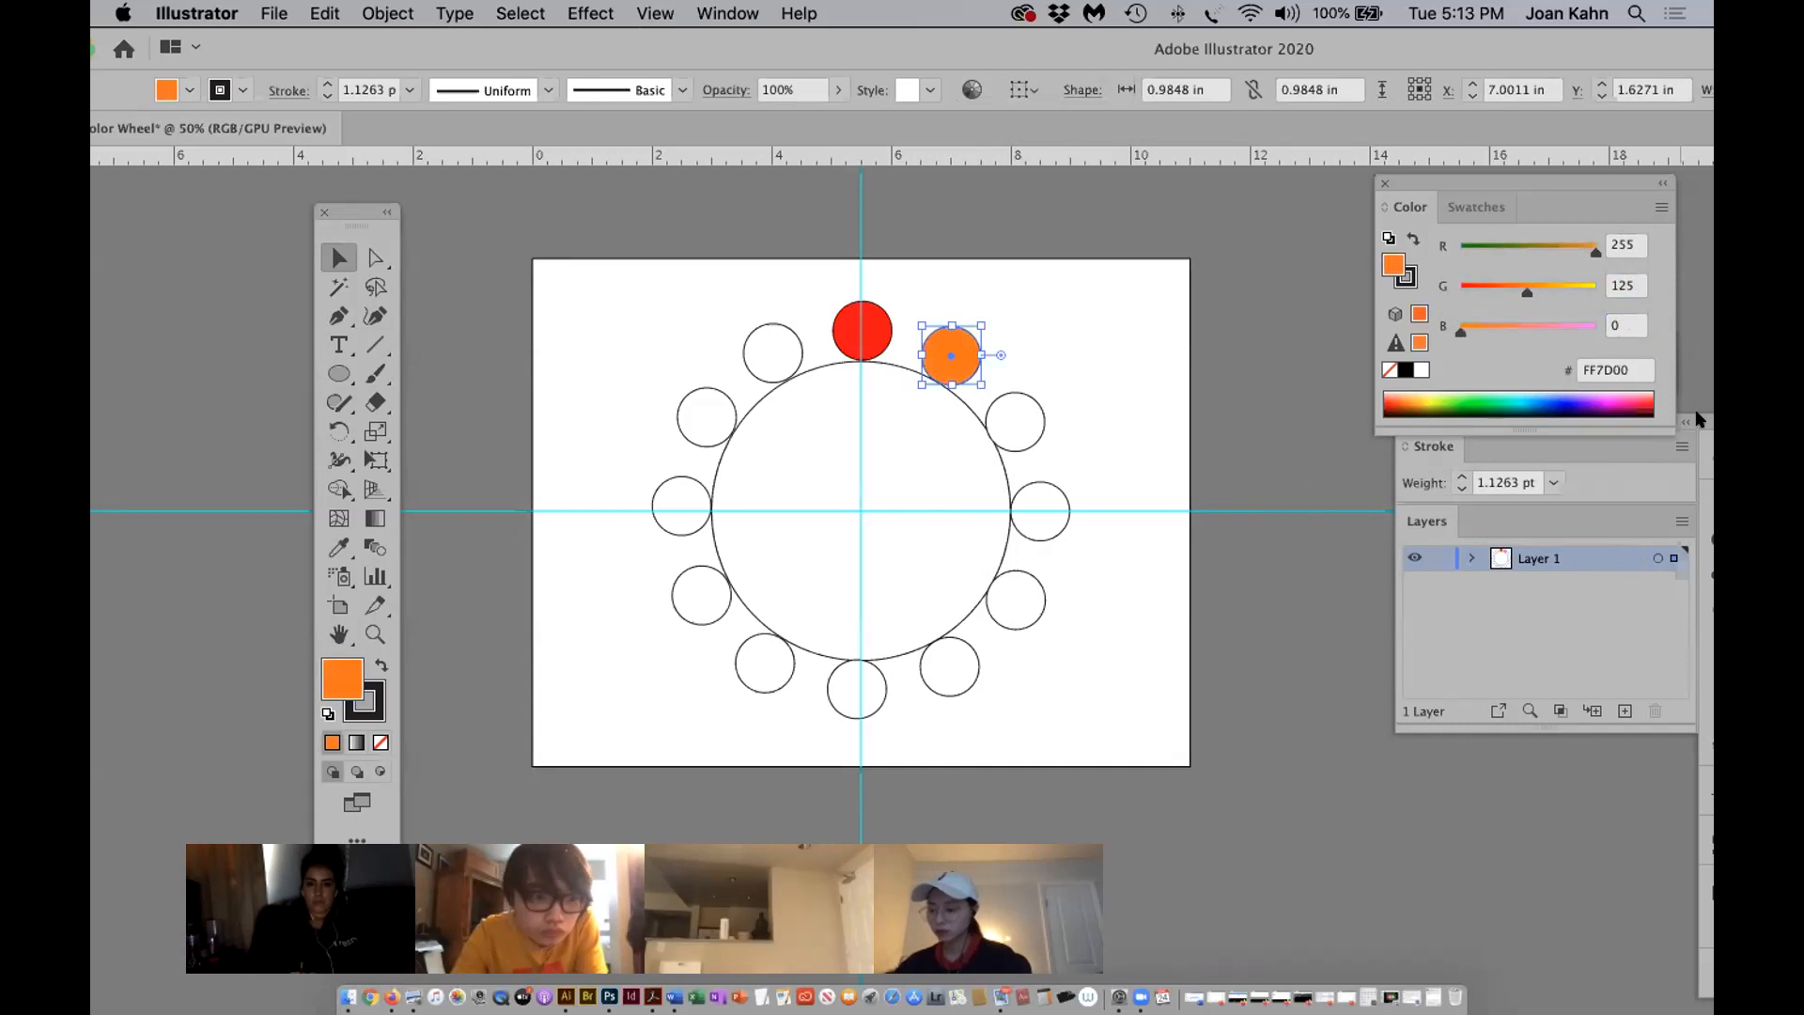
# Fill the two o'clock small circle with yellow, RGB 255, 255, 0, and deselect it.
pyautogui.click(1019, 445)
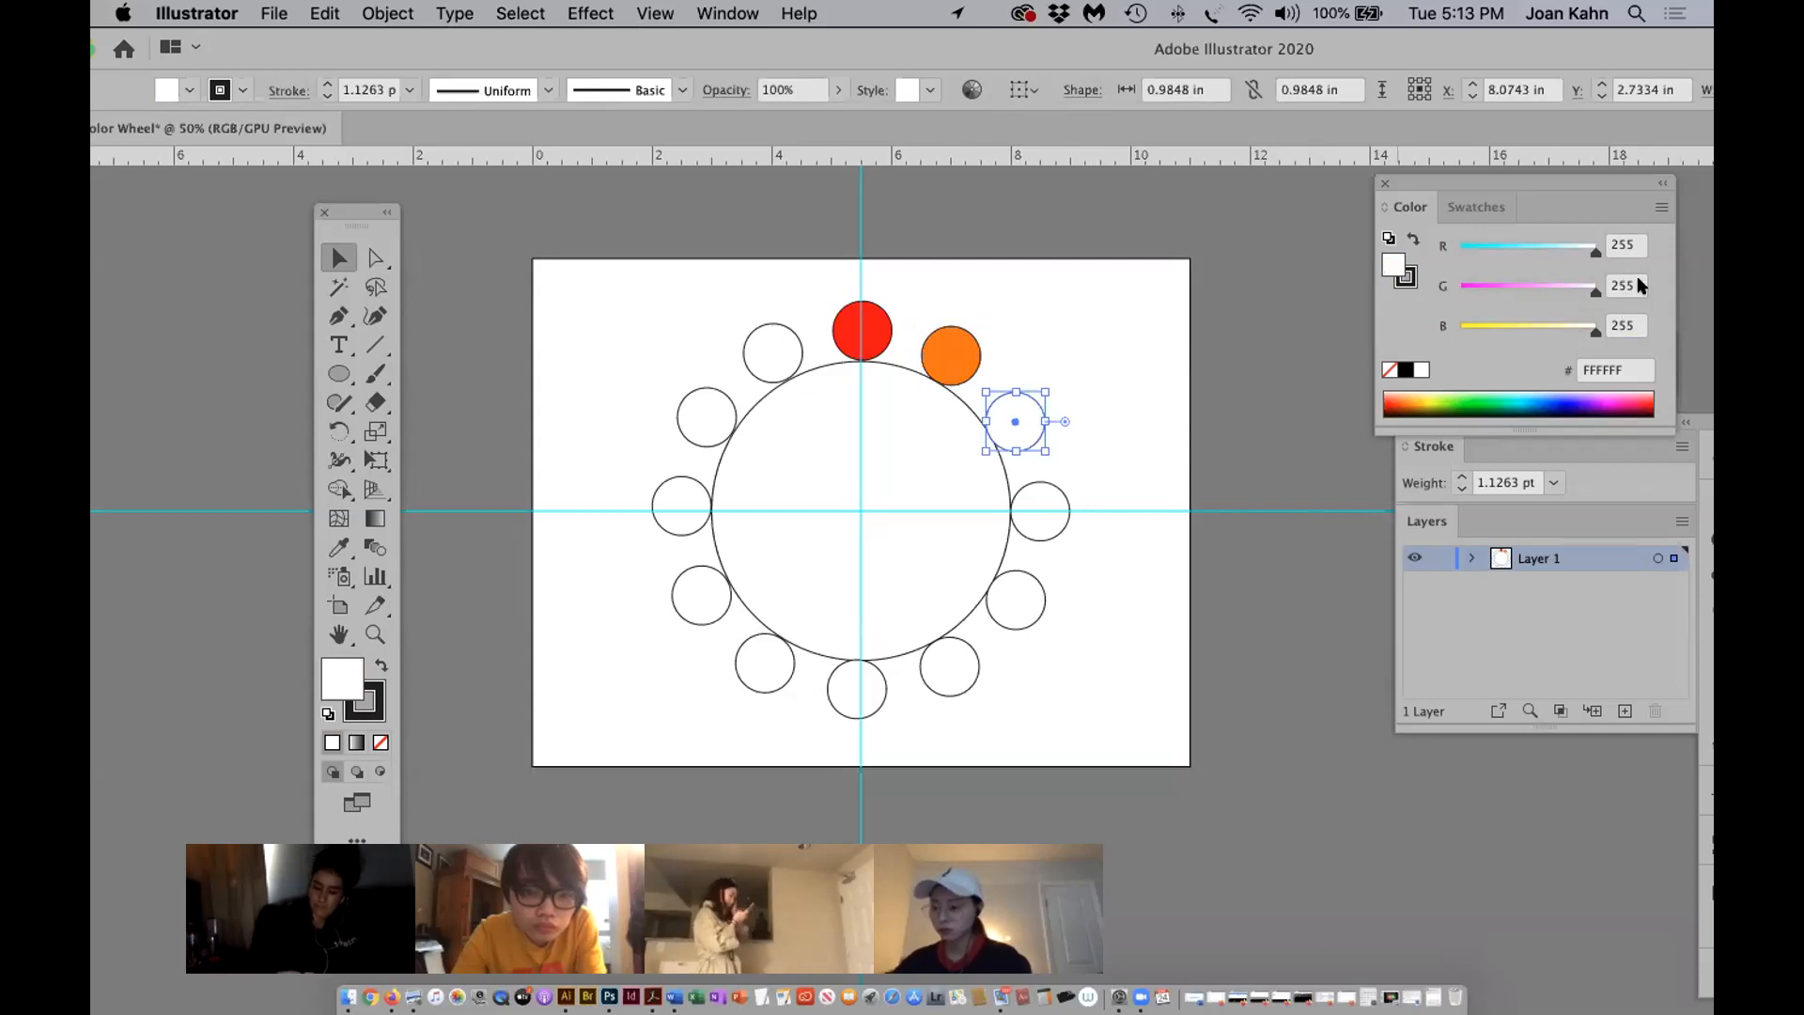
pyautogui.click(1630, 287)
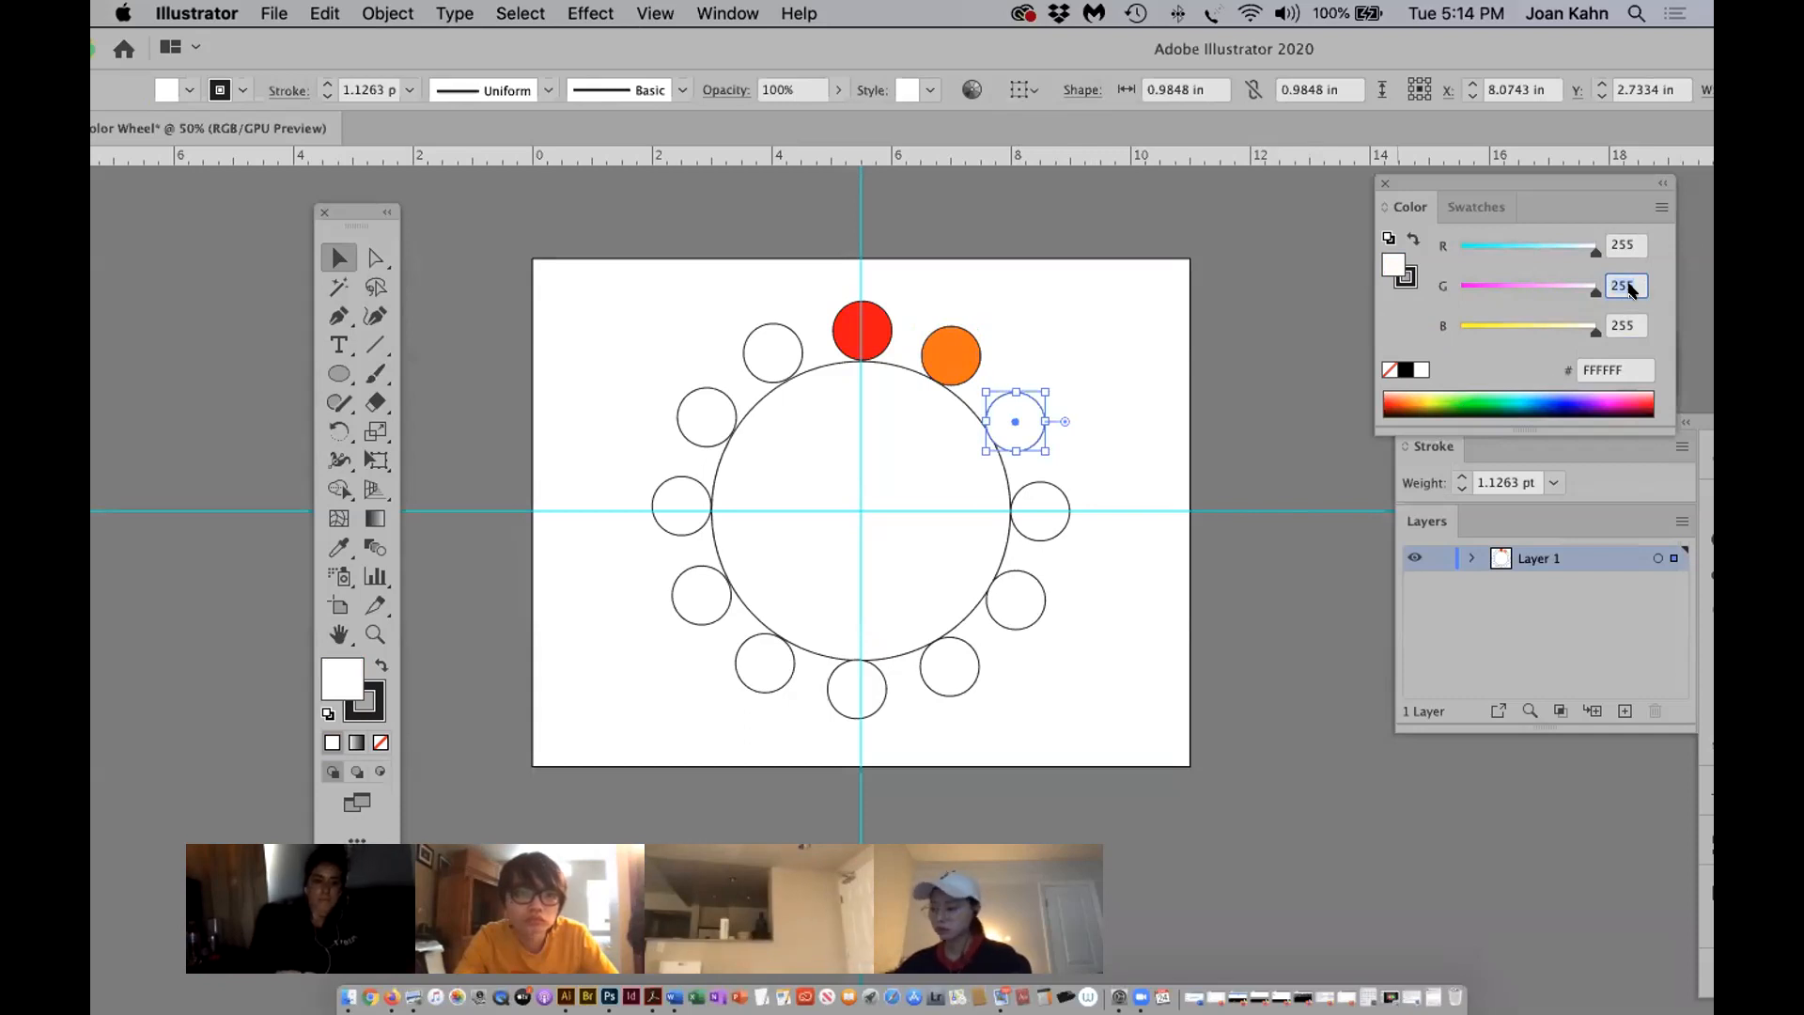
pyautogui.write('0')
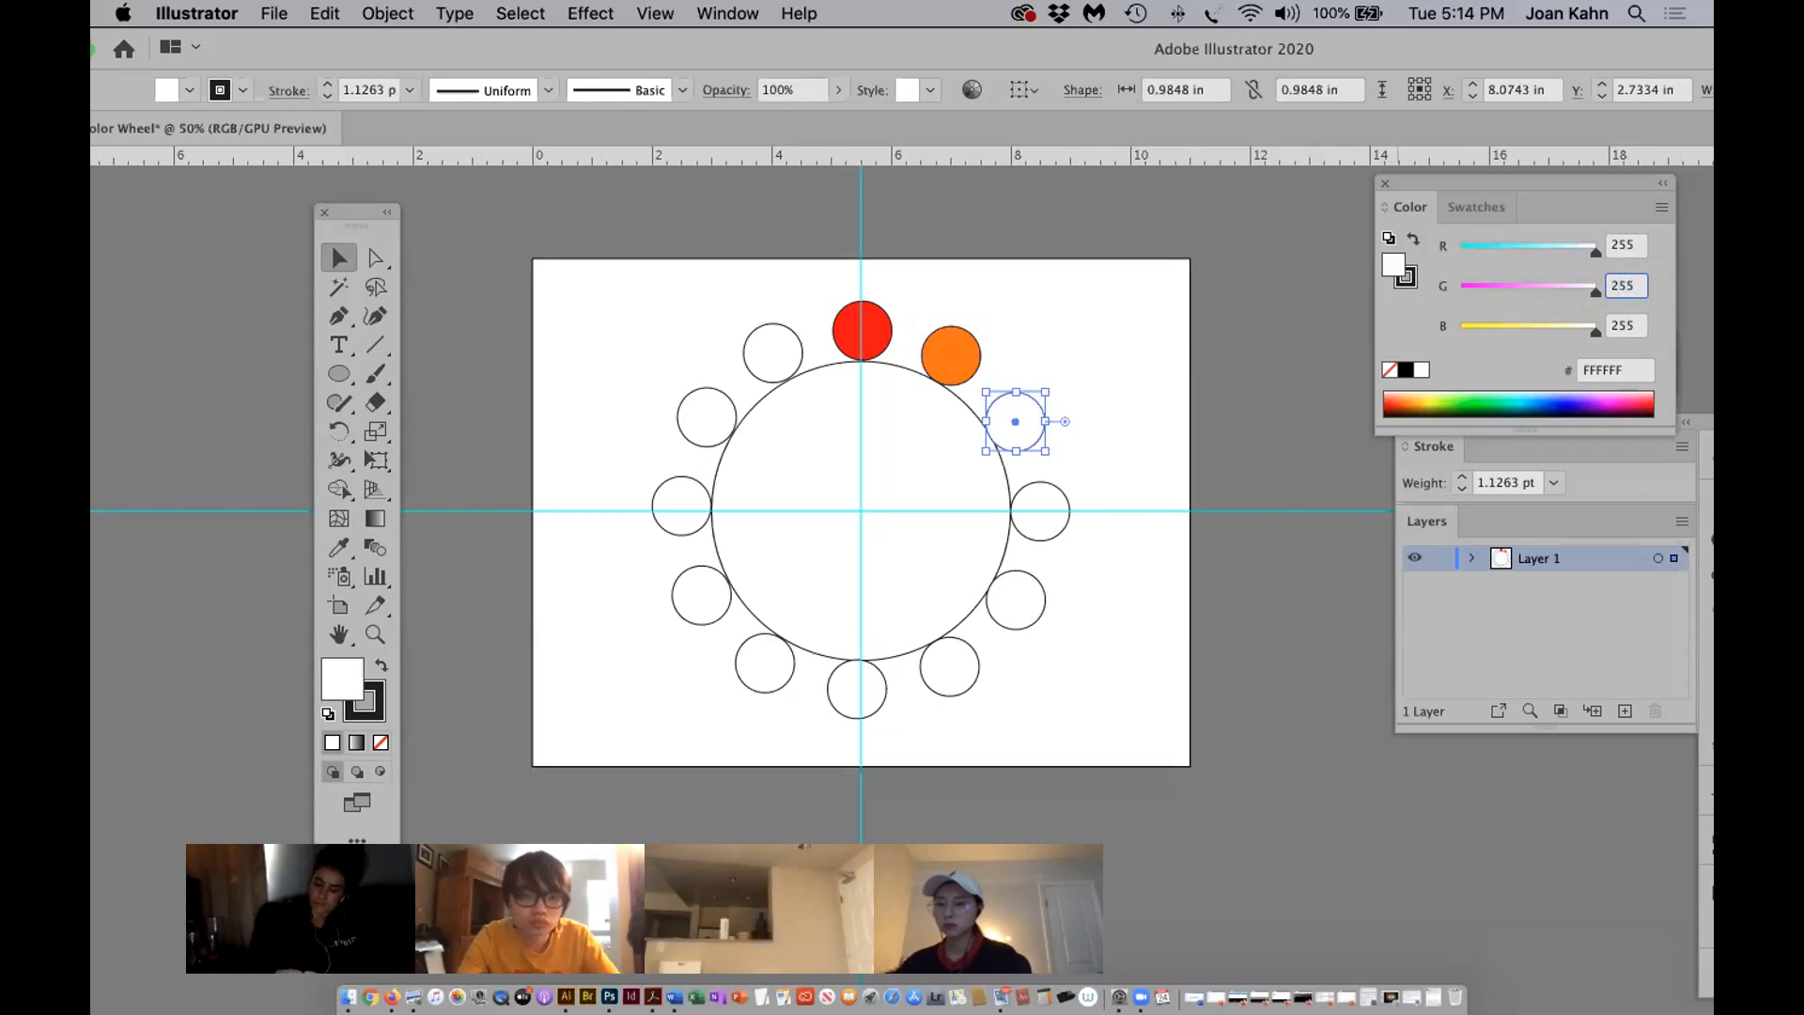
pyautogui.press('Tab')
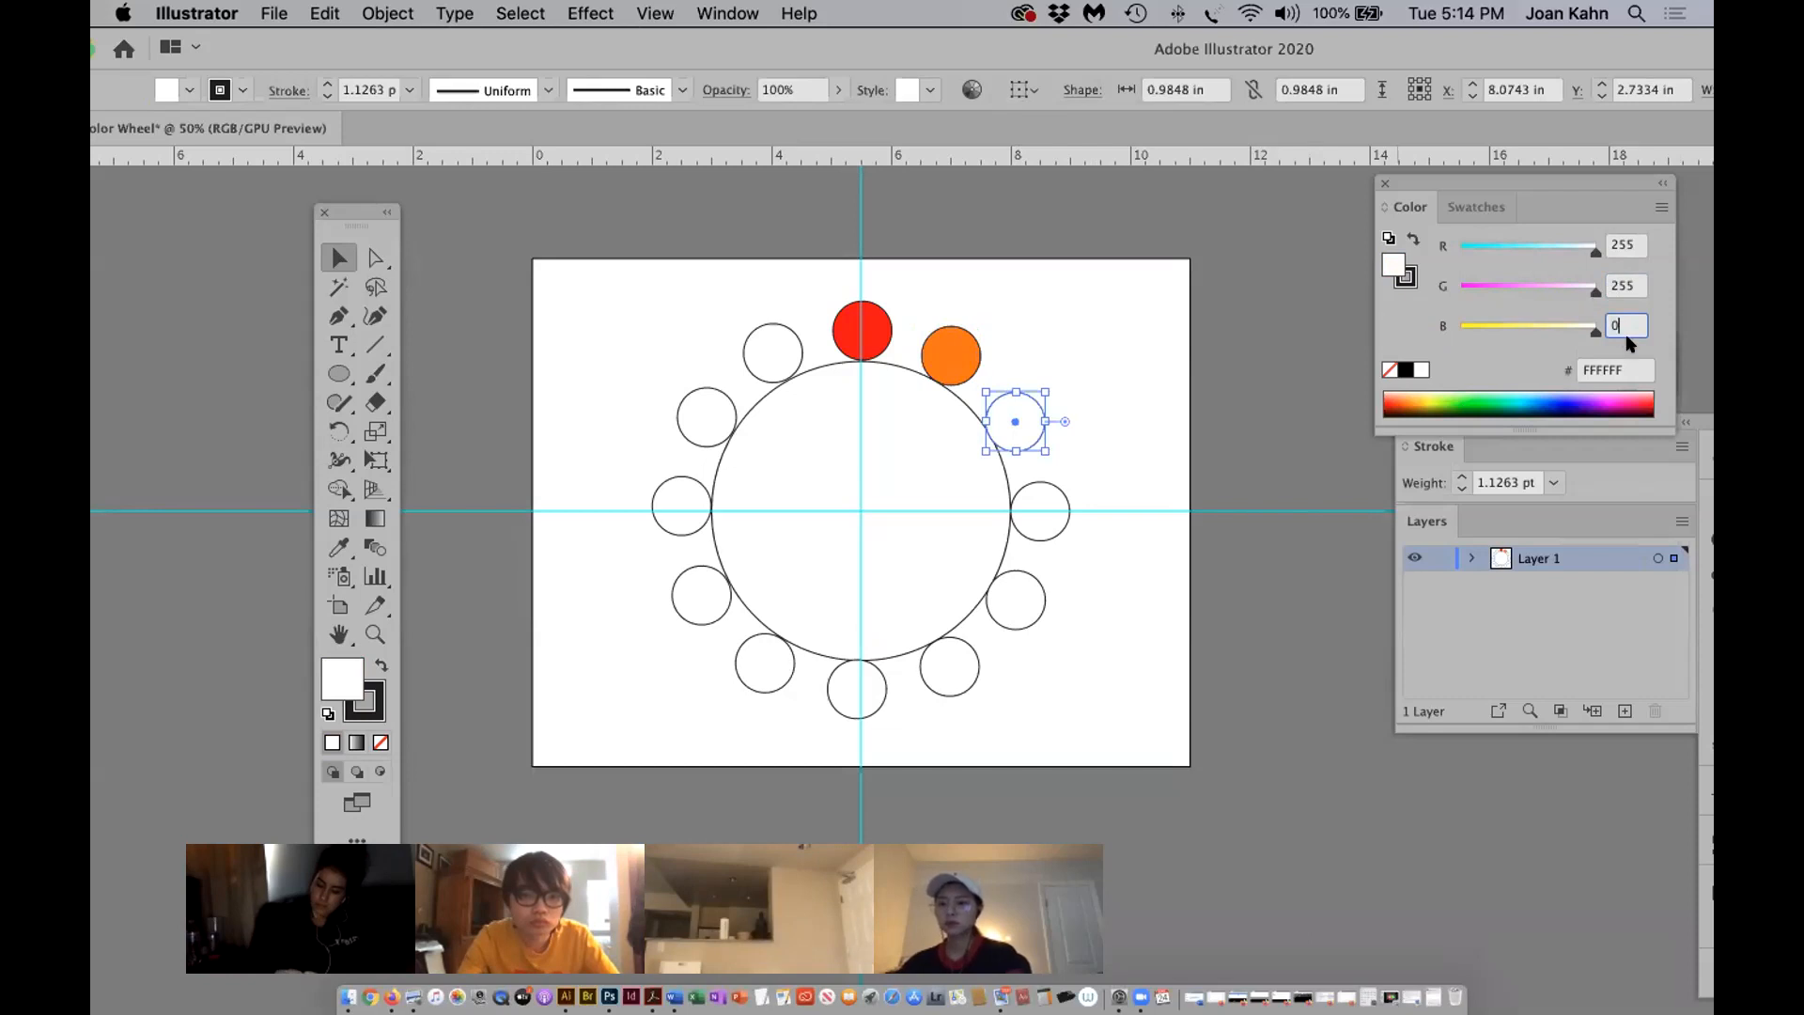
pyautogui.press('Return')
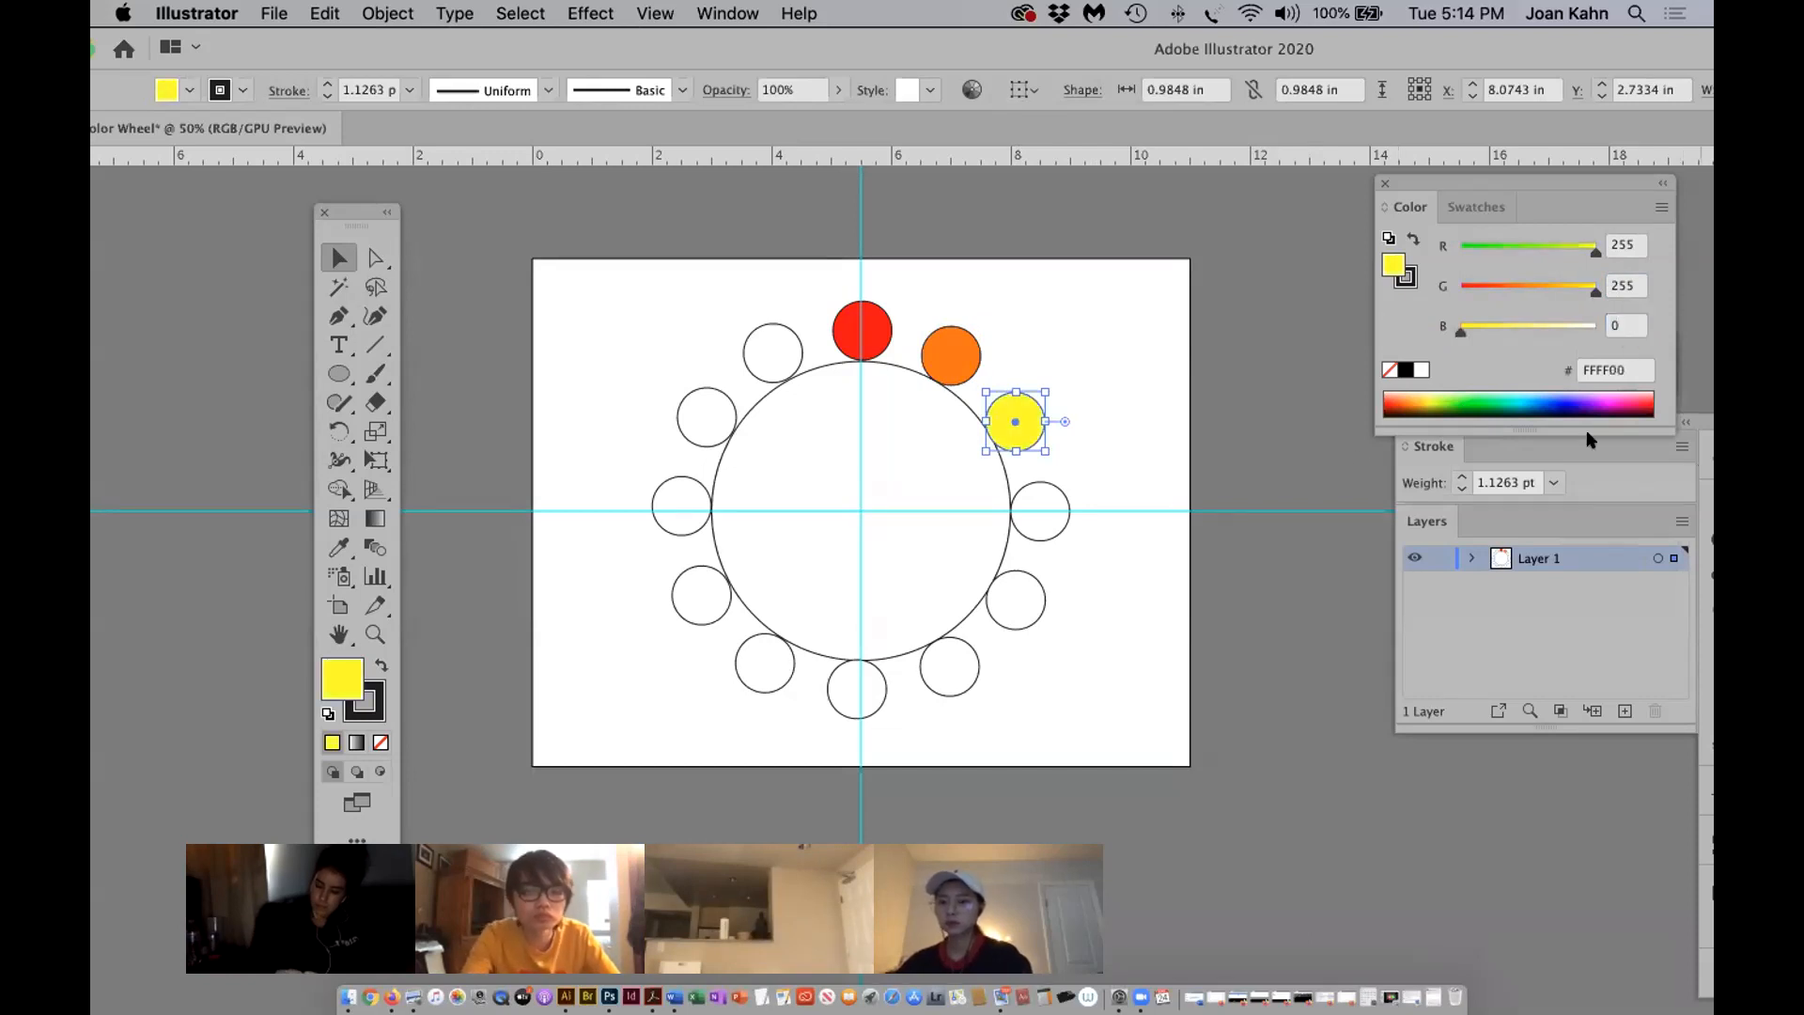
pyautogui.click(1104, 650)
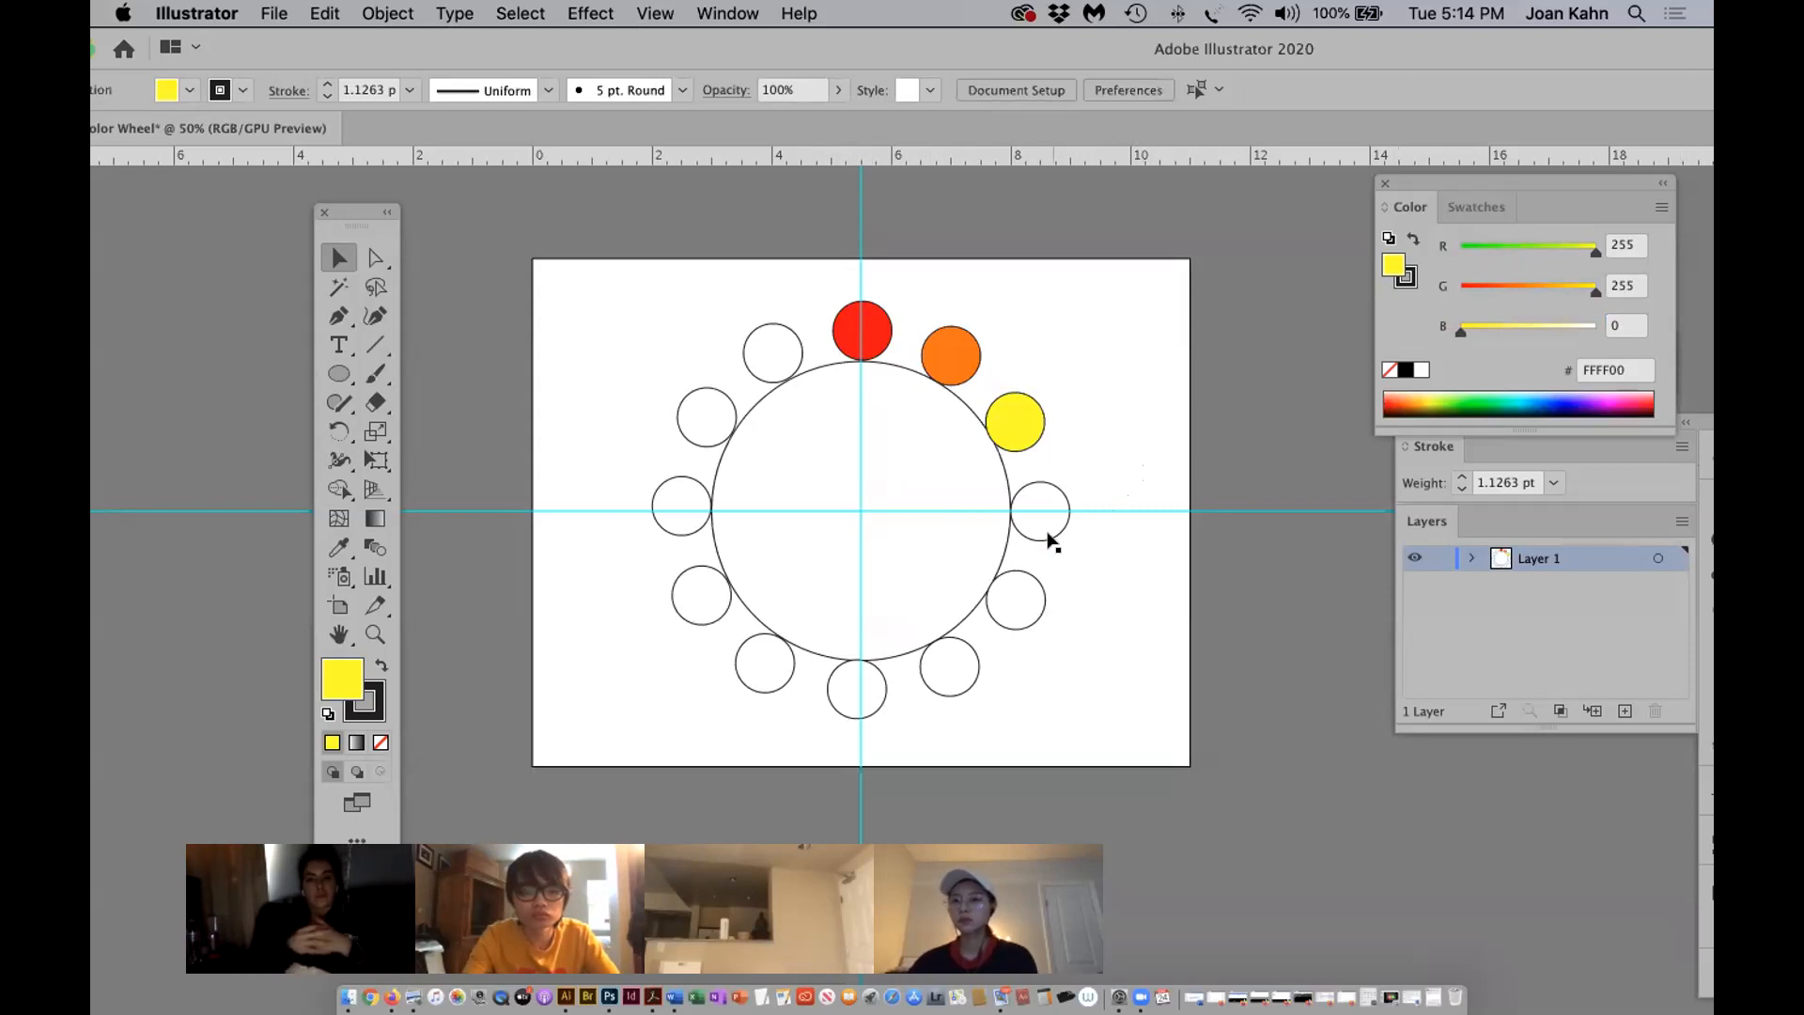
# Fill the three o'clock small circle with yellow-green, RGB 125, 255, 0, and deselect it.
pyautogui.click(1057, 537)
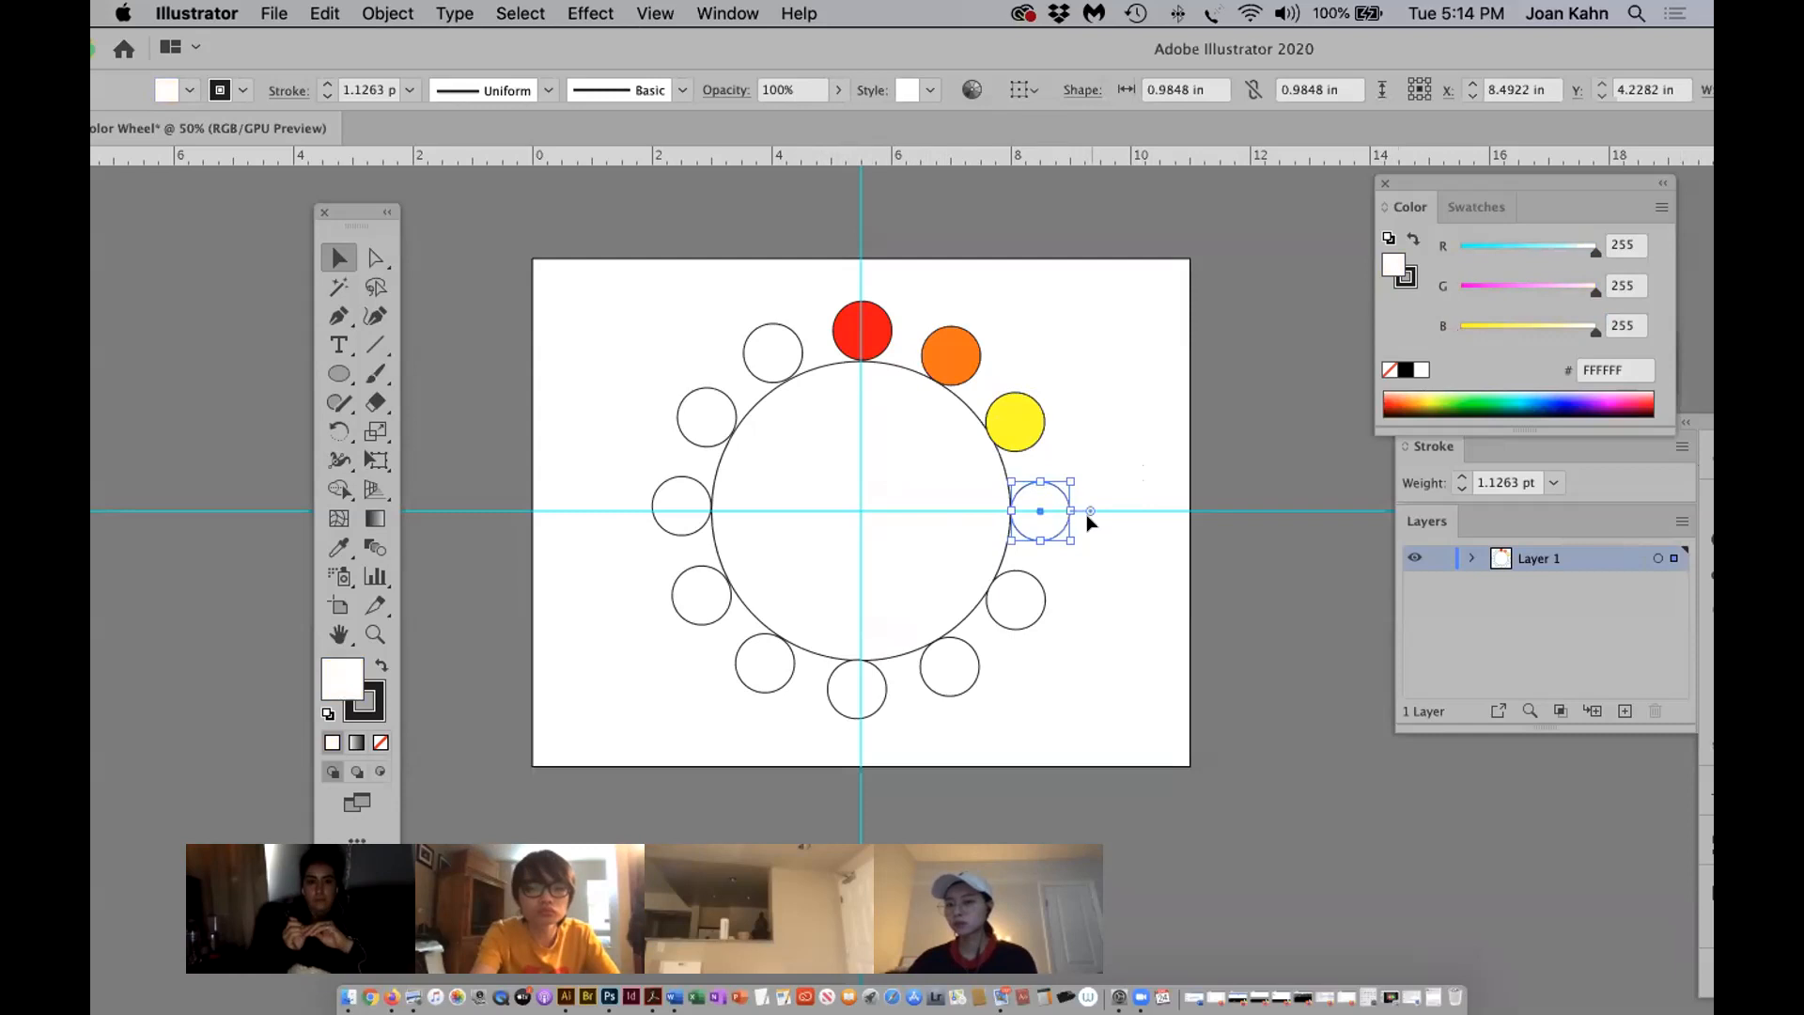
pyautogui.click(1622, 235)
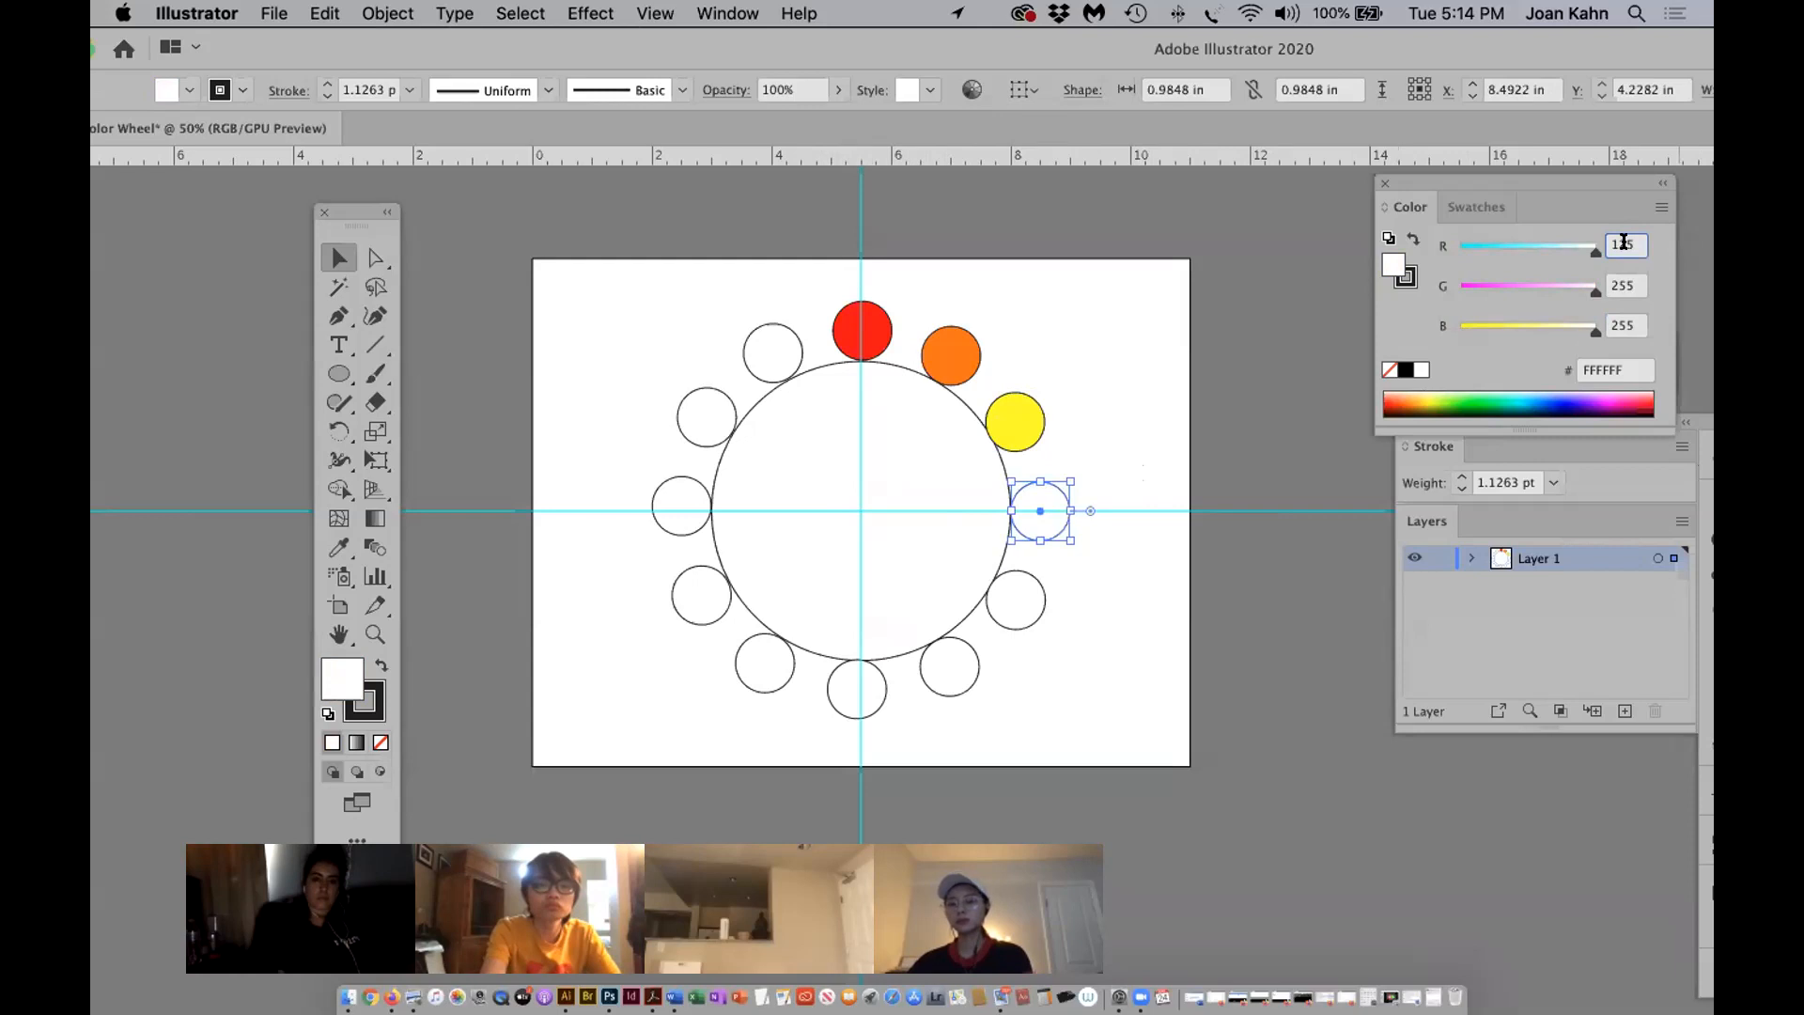
pyautogui.click(1630, 320)
pyautogui.write('0')
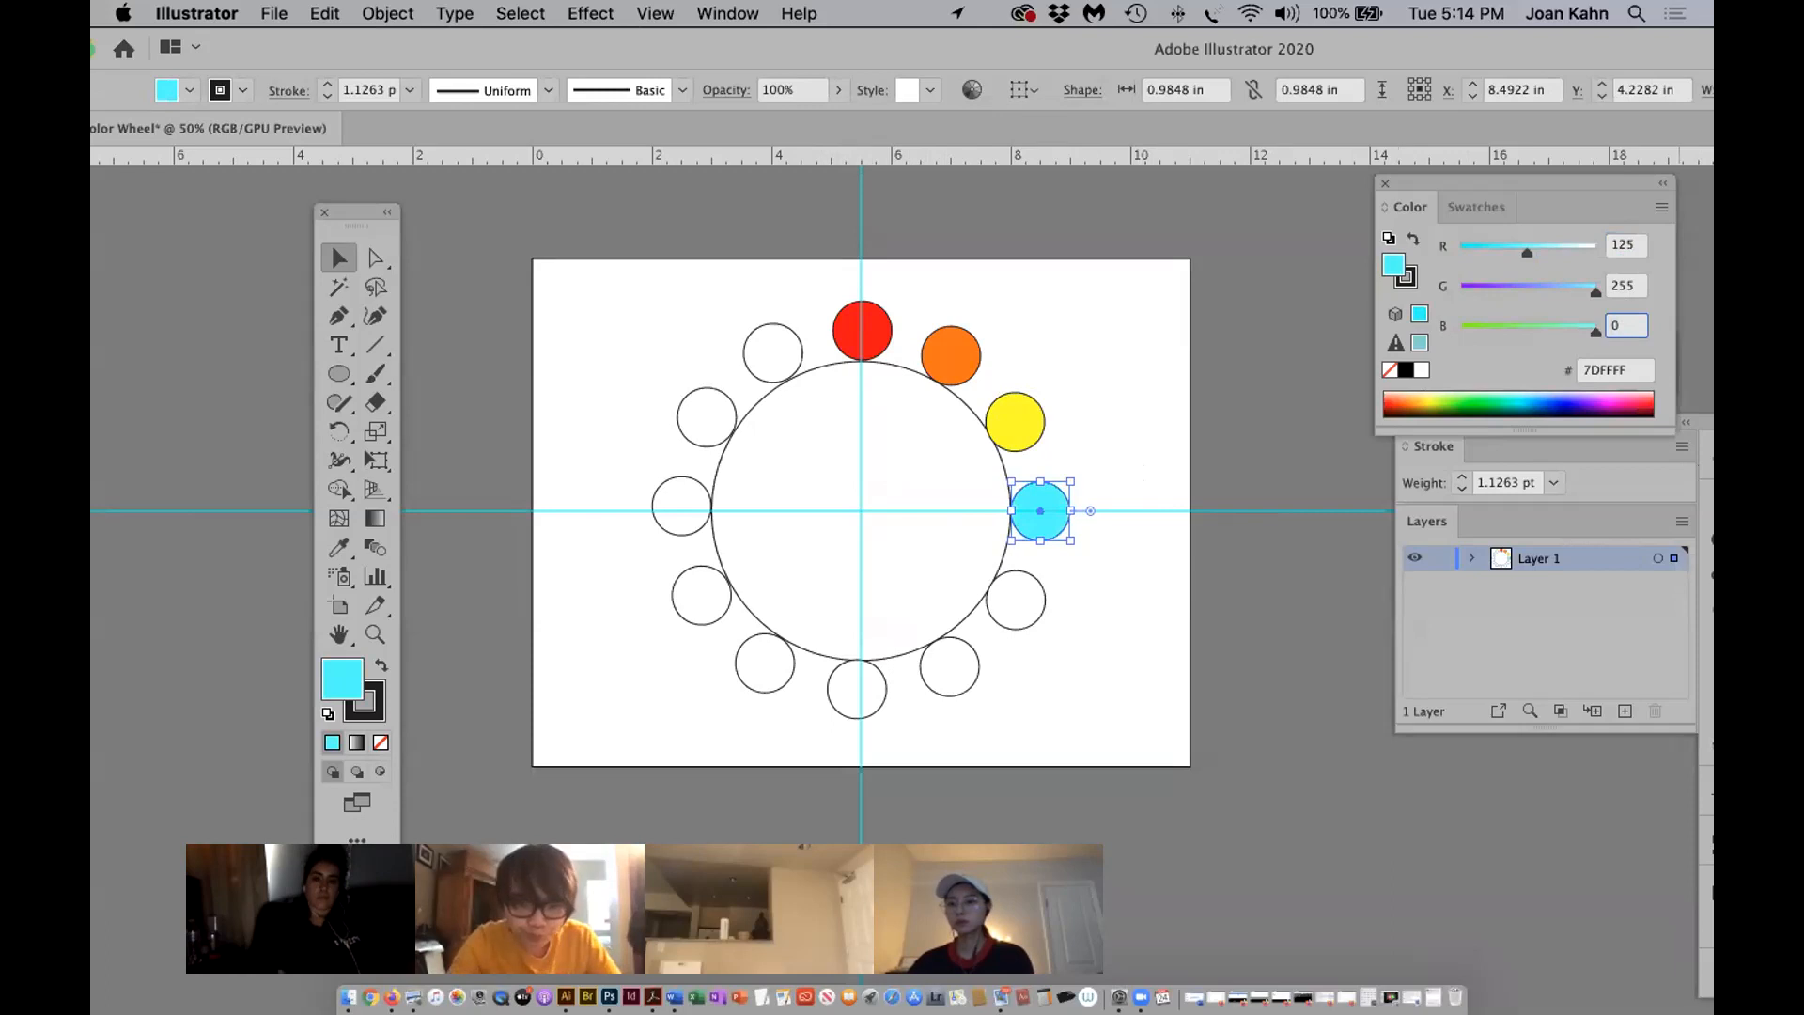
pyautogui.press('Return')
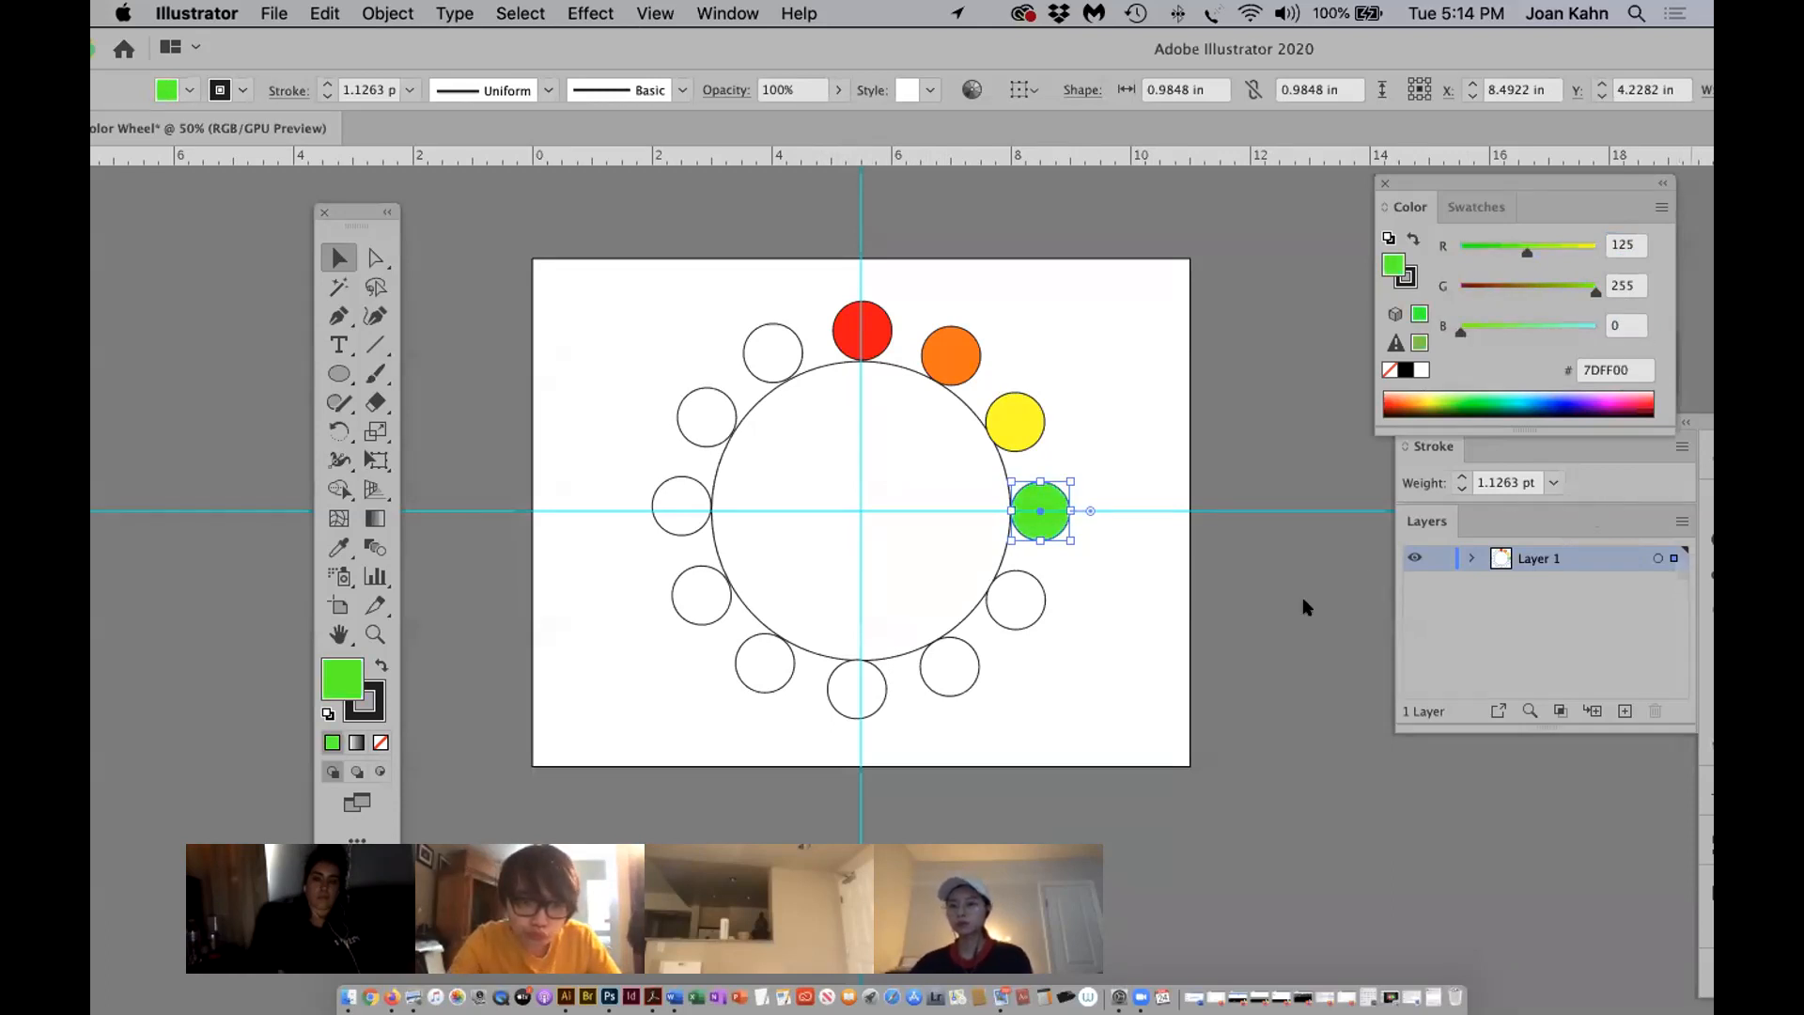
pyautogui.click(1133, 657)
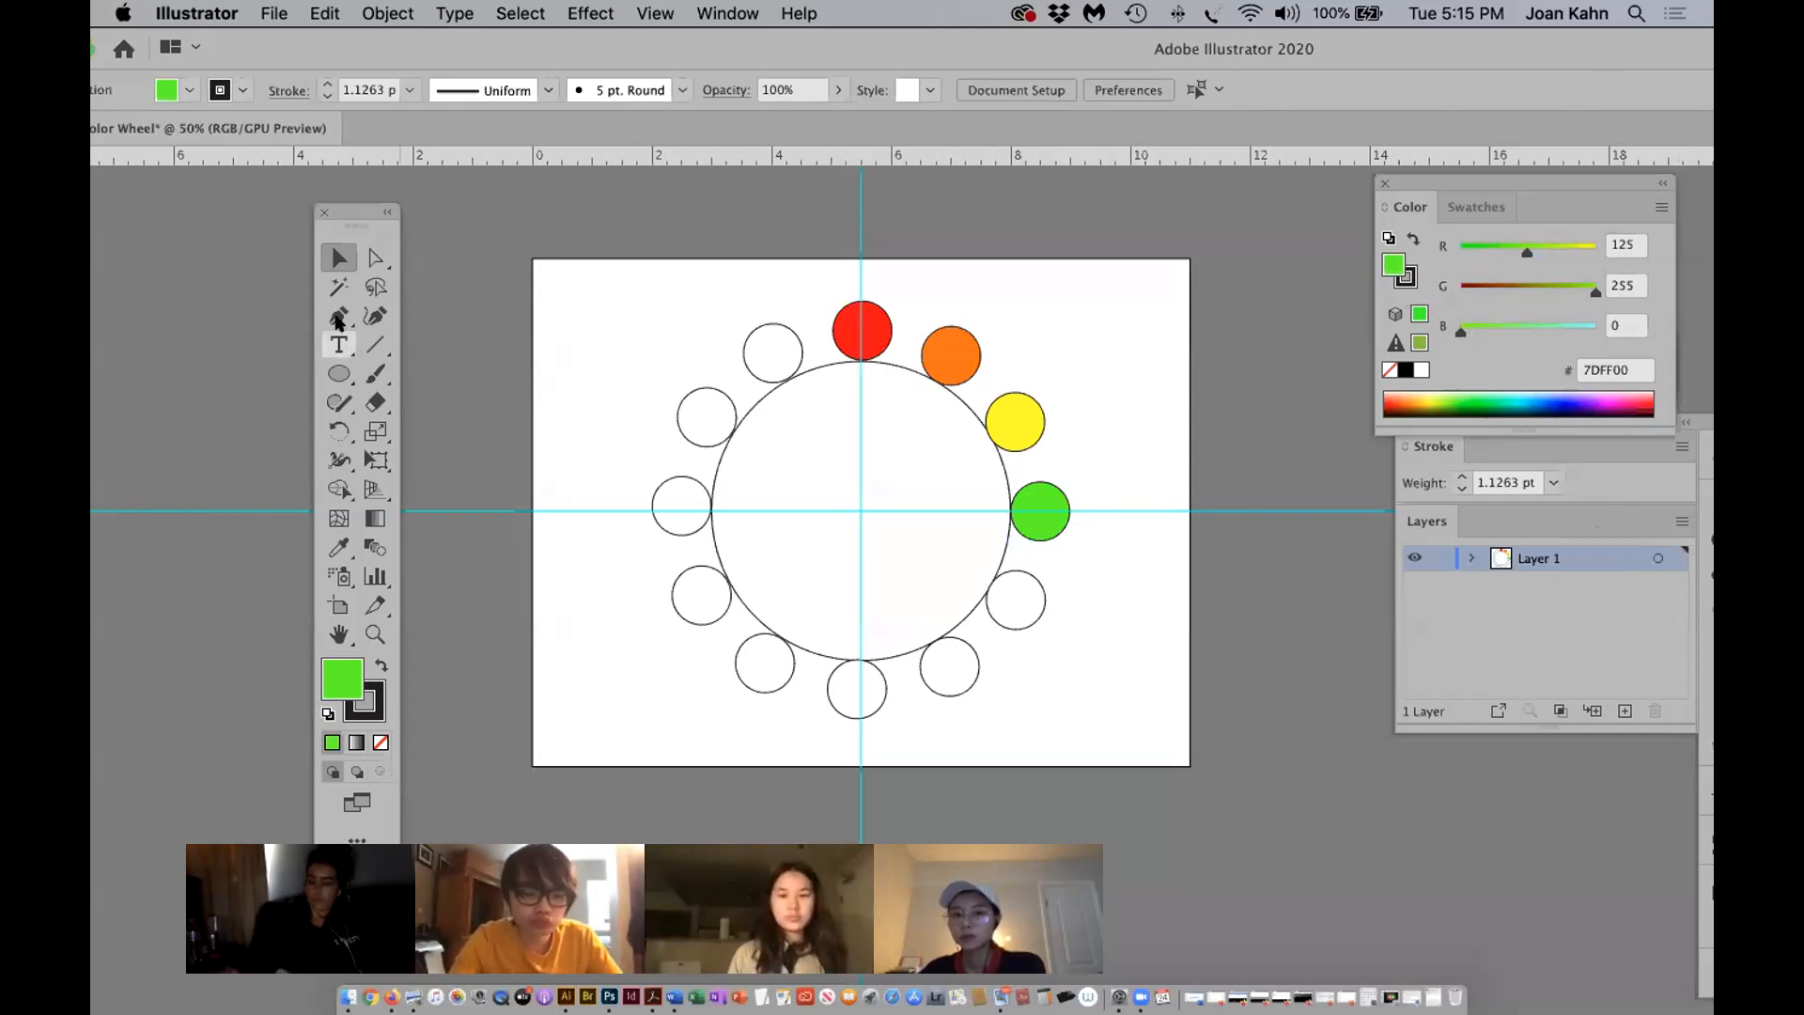
# Draw a closed Pen tool triangle inside the large circle, joining the twelve, eight and four o'clock circles, and remove its fill.
pyautogui.click(339, 319)
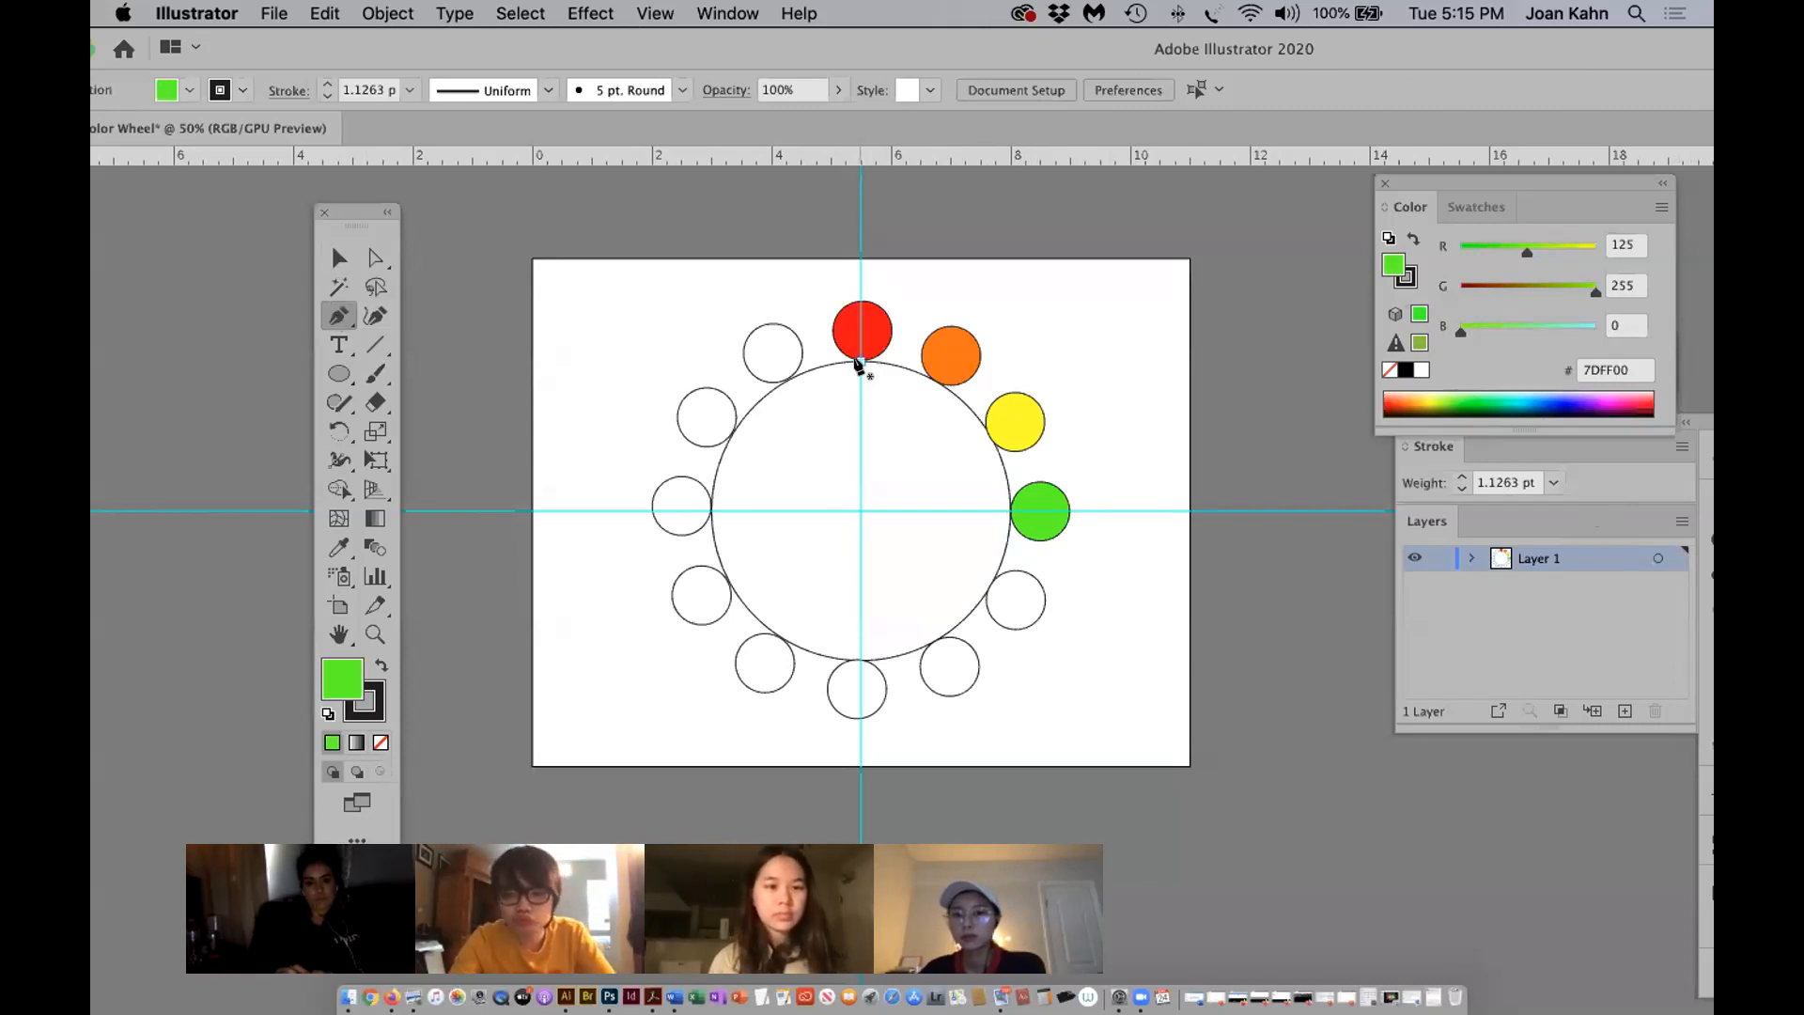
pyautogui.click(859, 361)
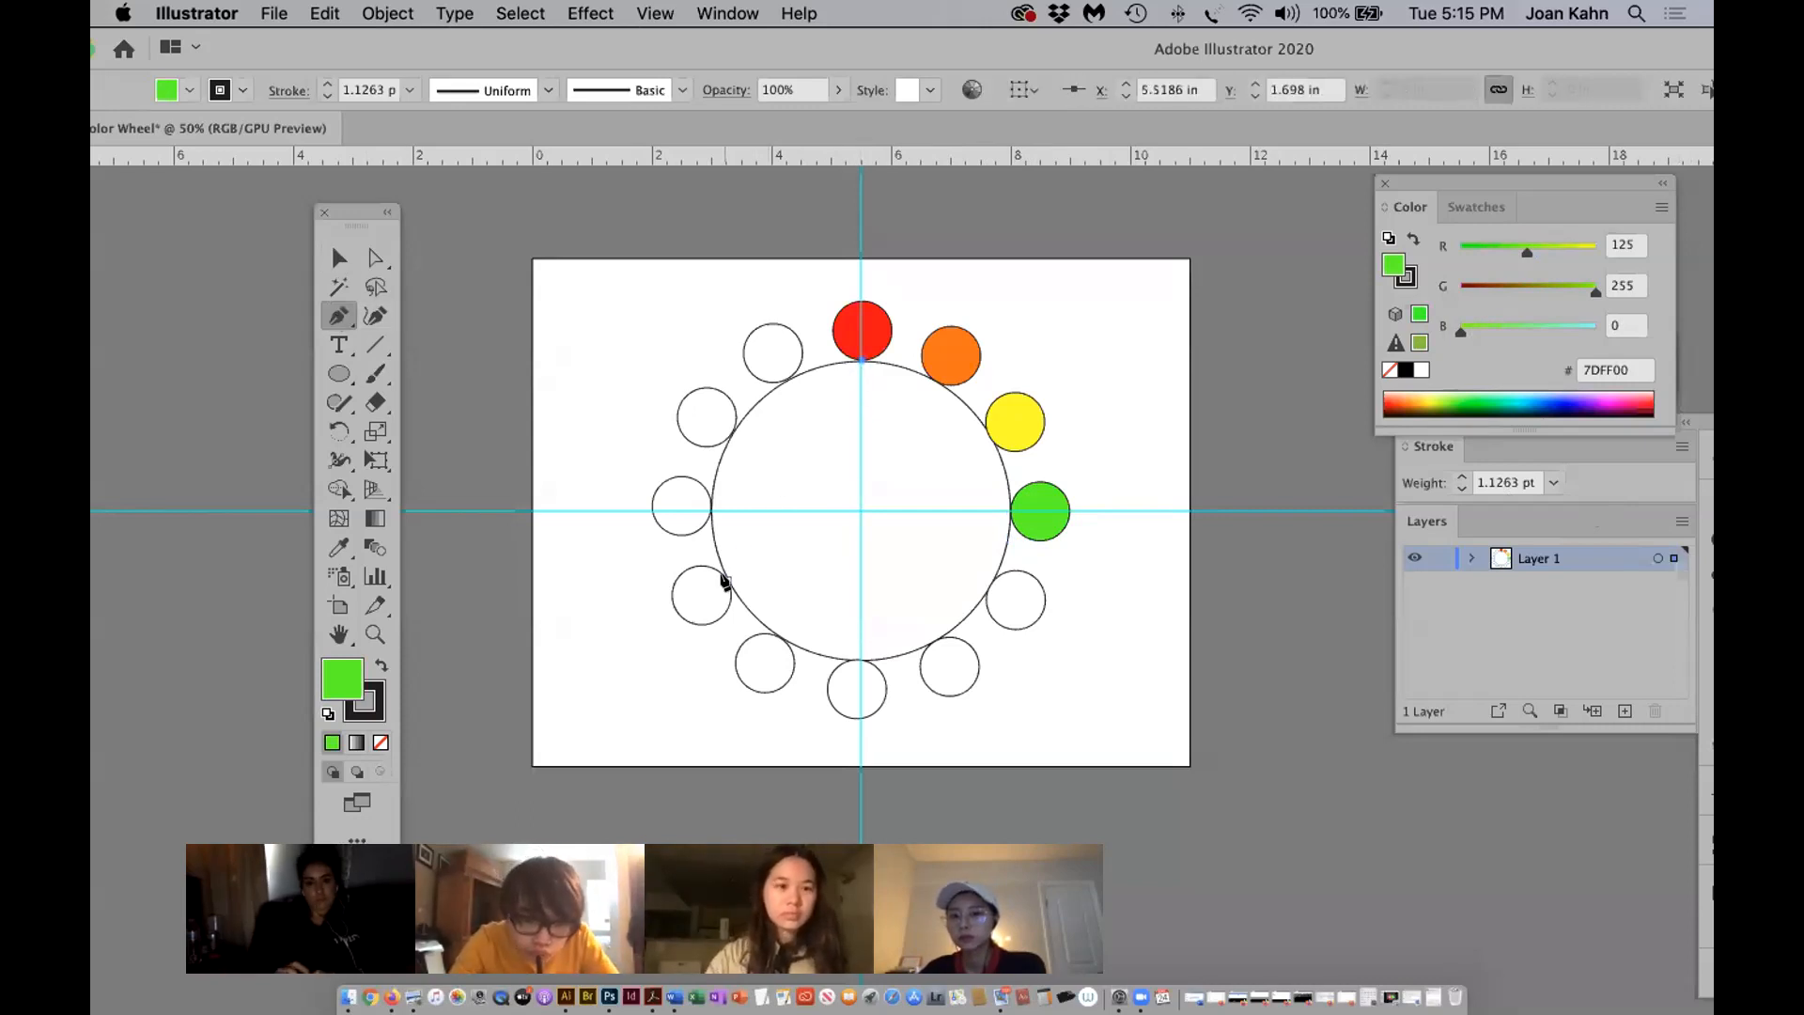
pyautogui.click(727, 579)
pyautogui.click(989, 583)
pyautogui.click(859, 361)
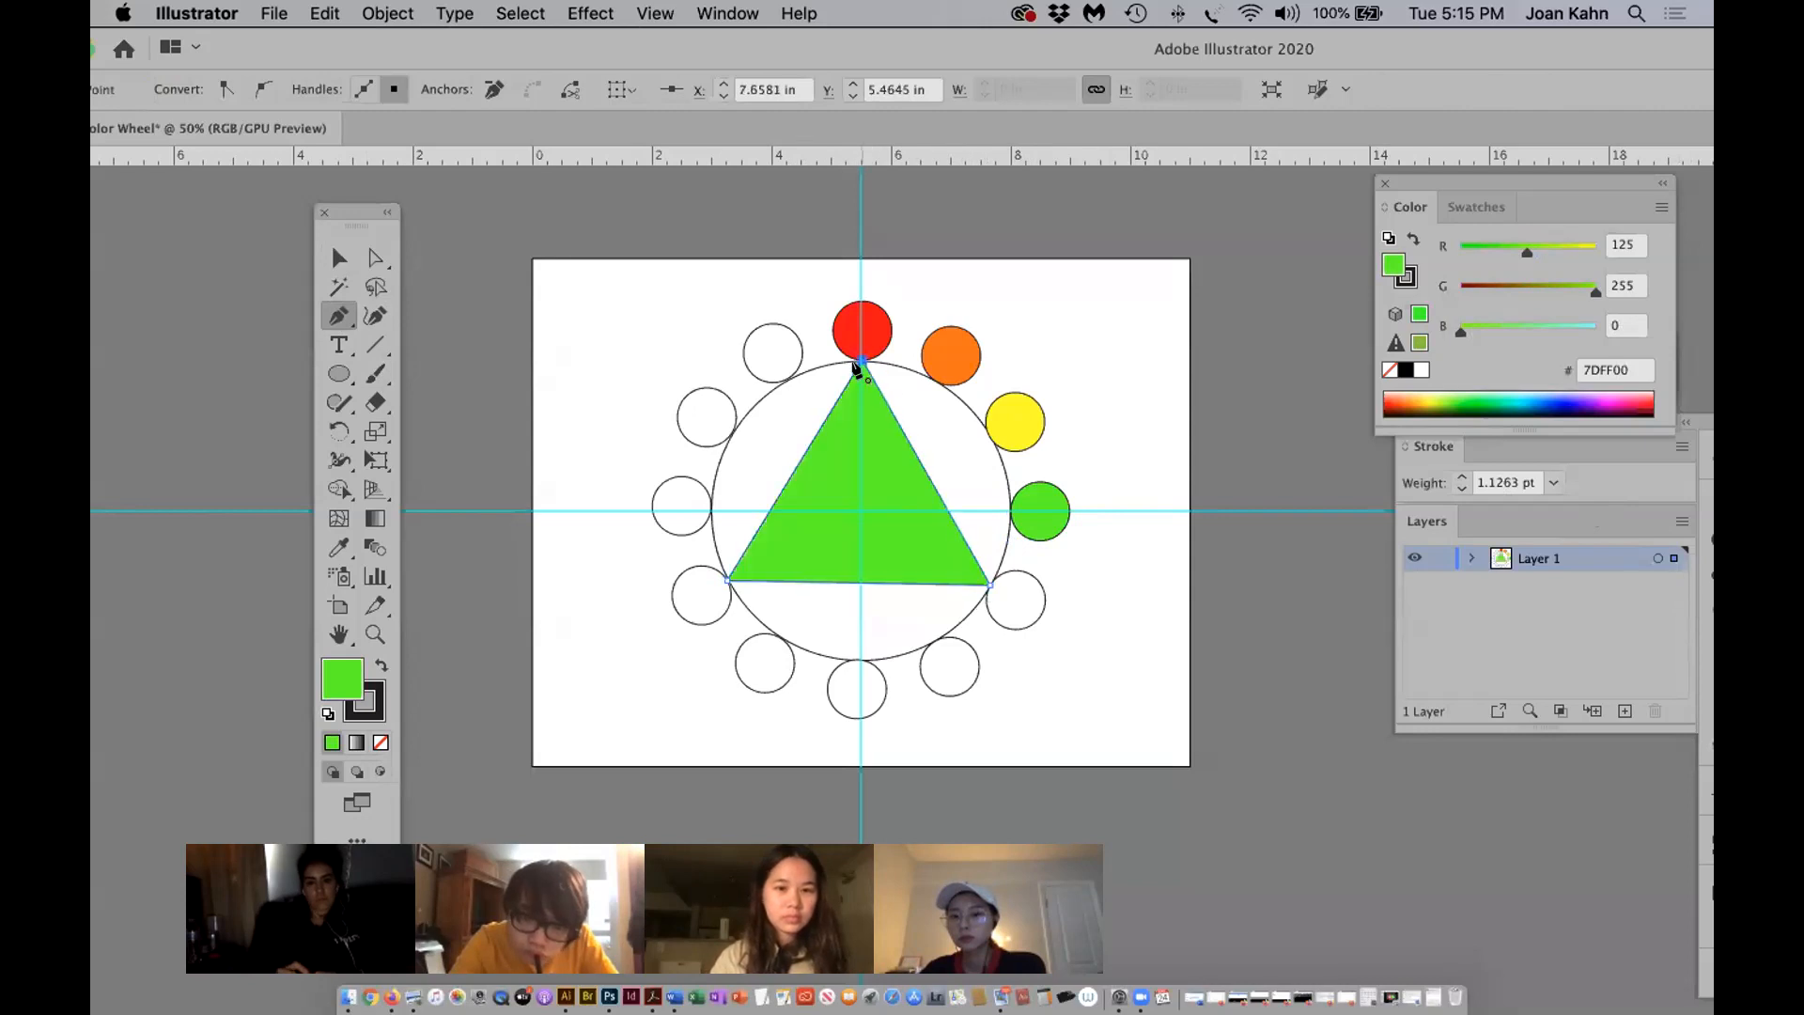
pyautogui.click(379, 742)
pyautogui.click(368, 720)
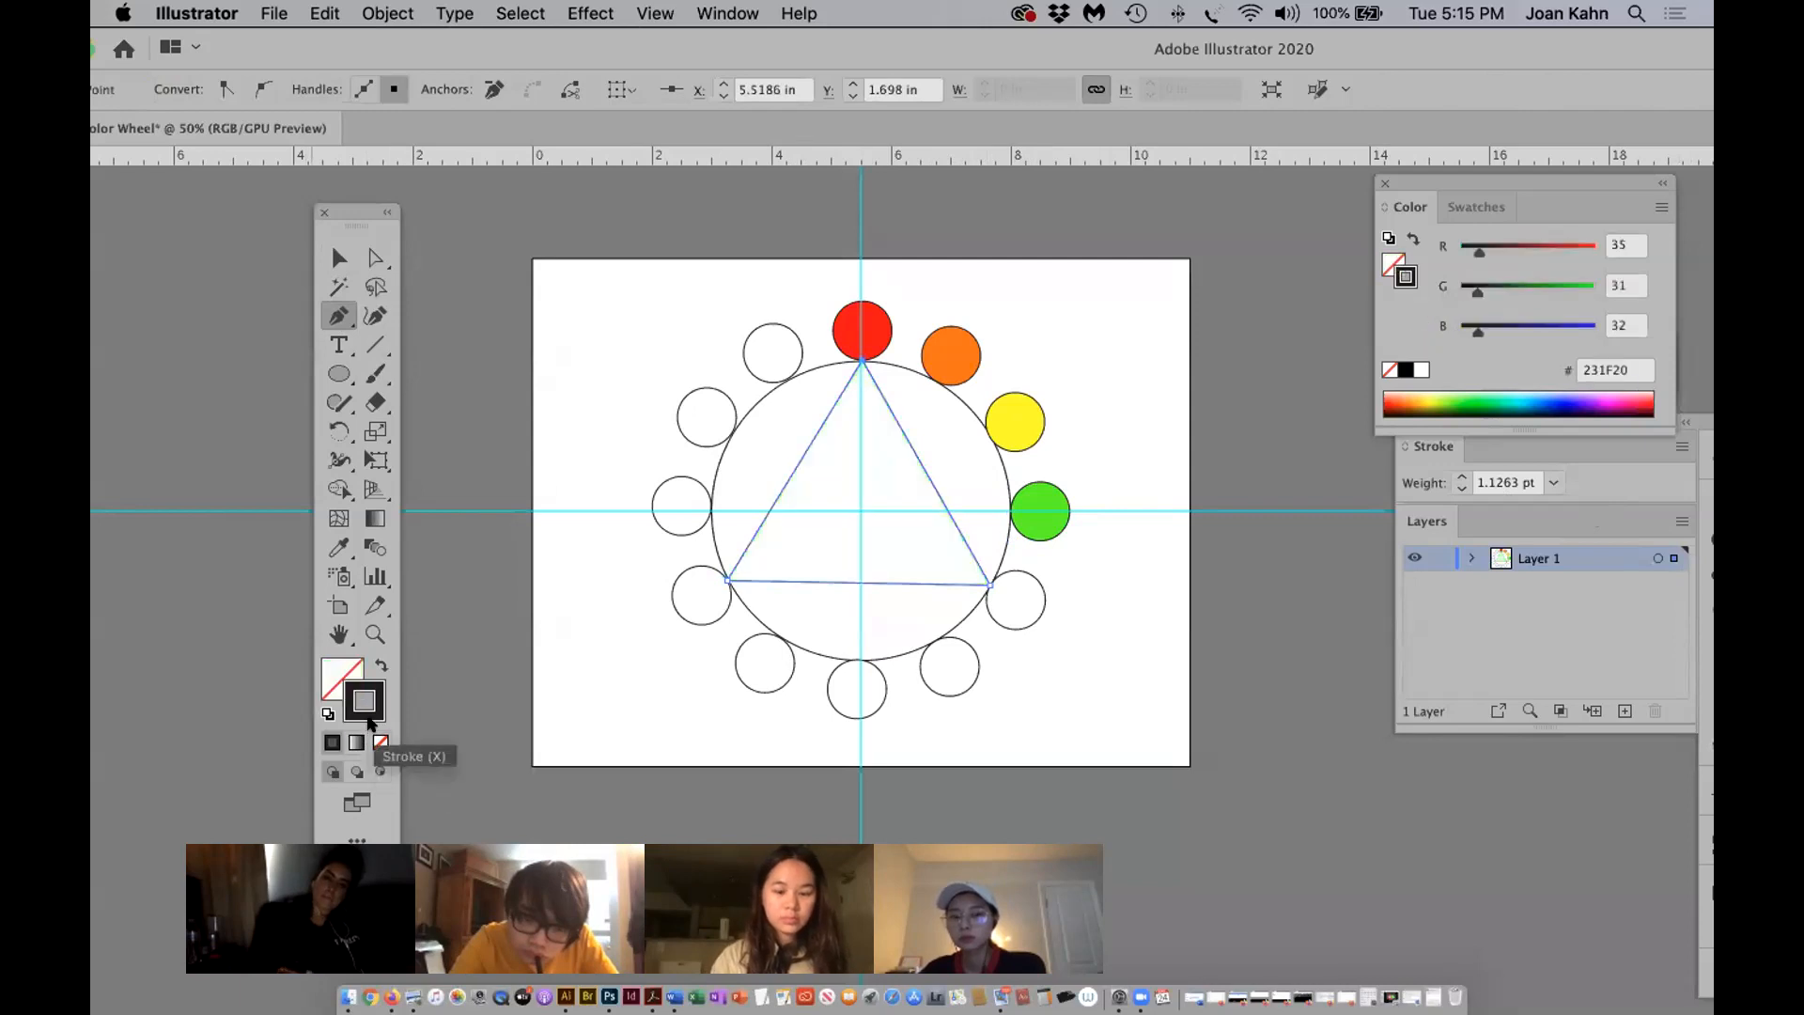
pyautogui.doubleClick(369, 720)
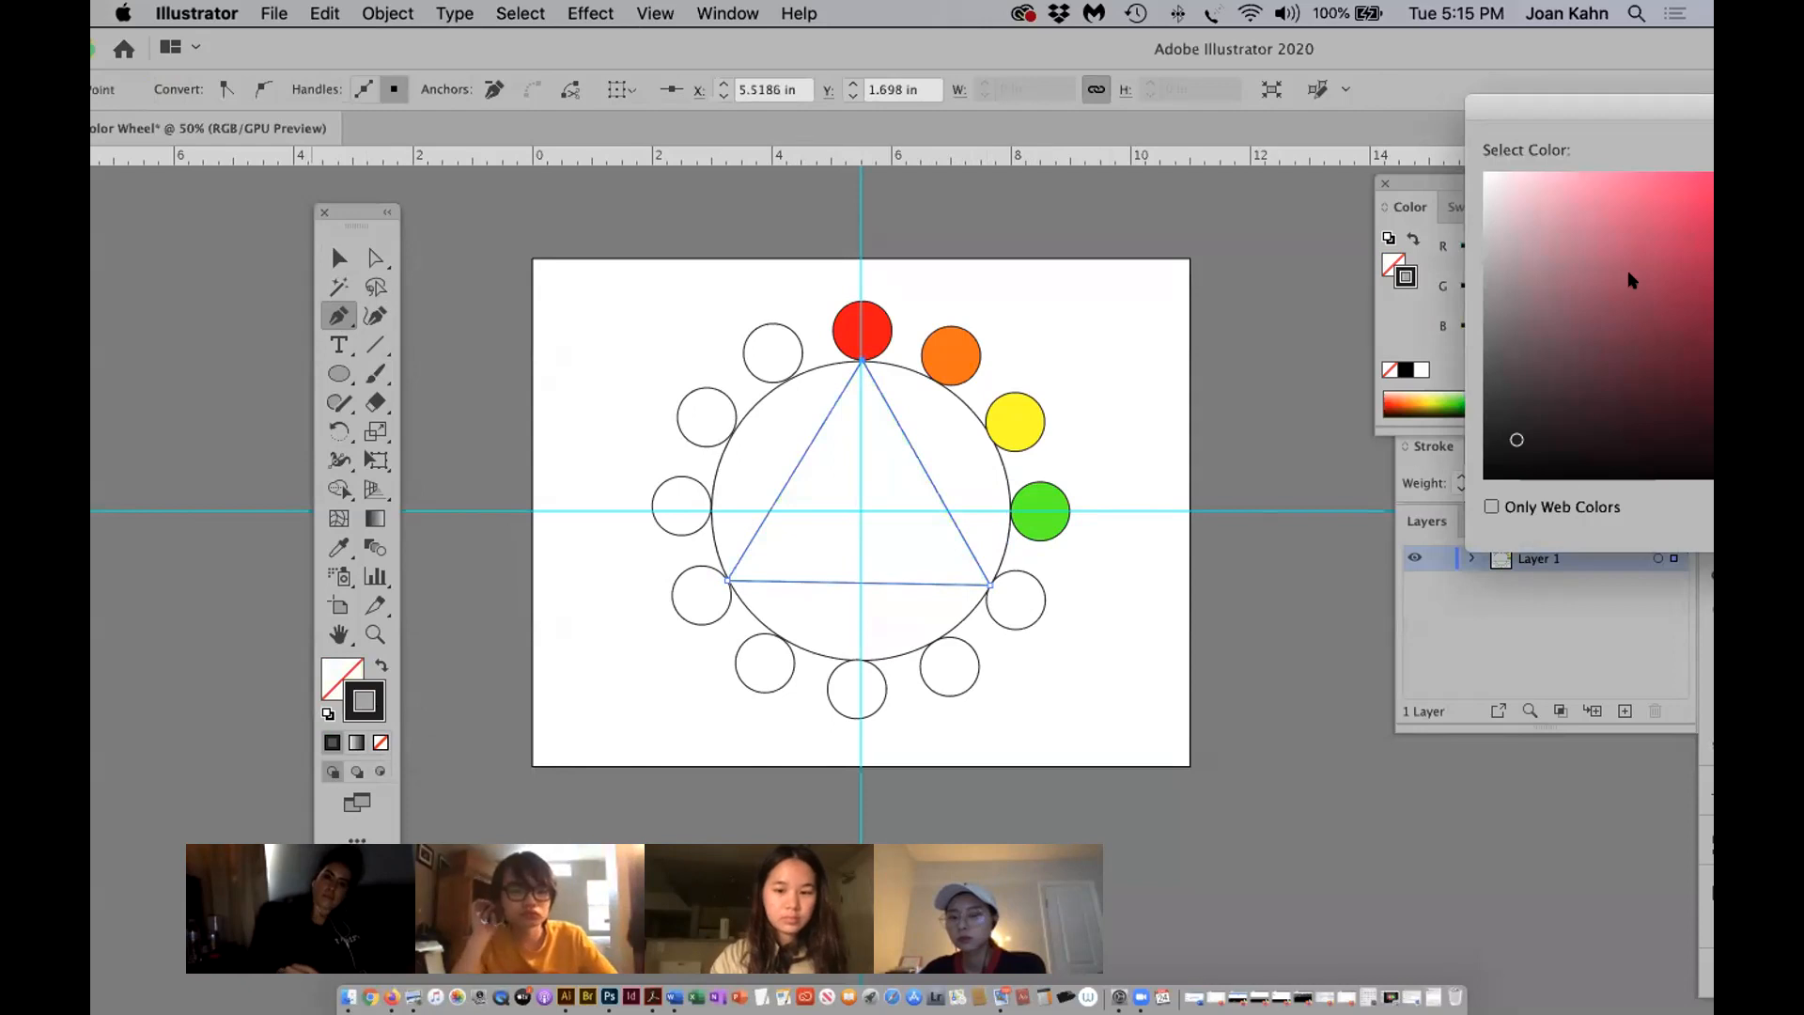
pyautogui.moveTo(1610, 109); pyautogui.dragTo(1503, 688)
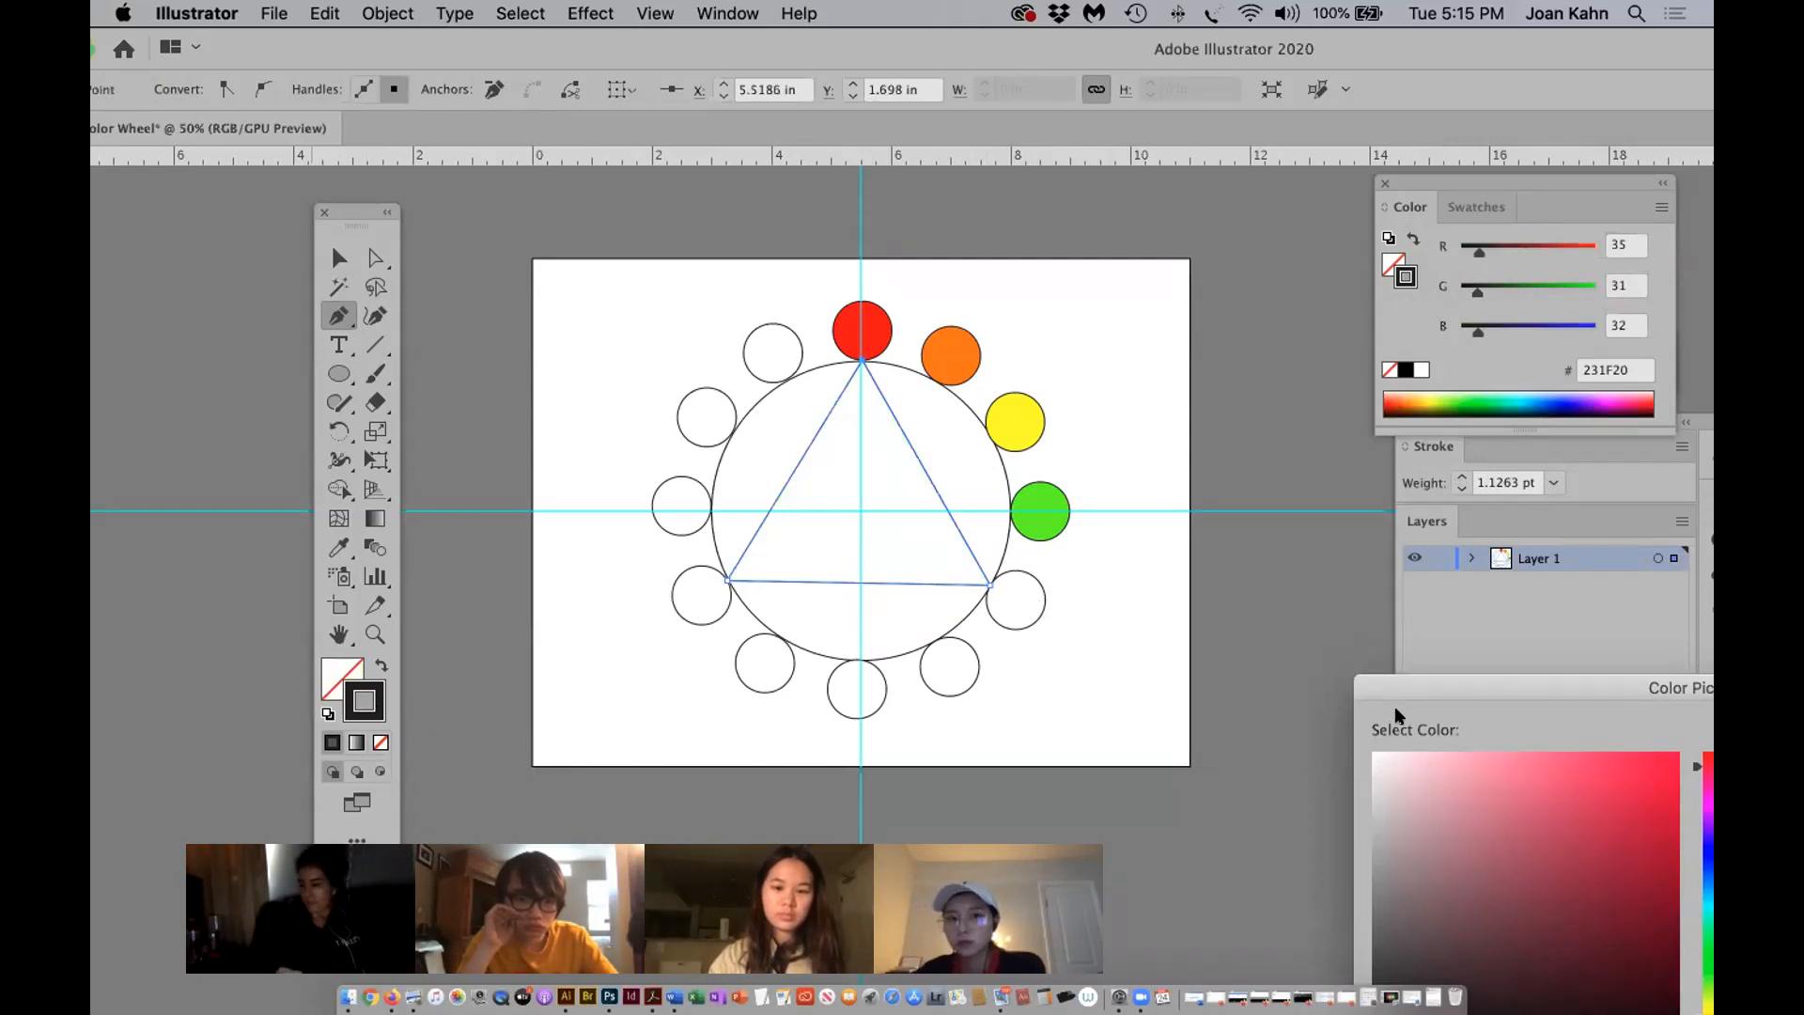
pyautogui.moveTo(1513, 681); pyautogui.dragTo(1149, 348)
pyautogui.click(1473, 438)
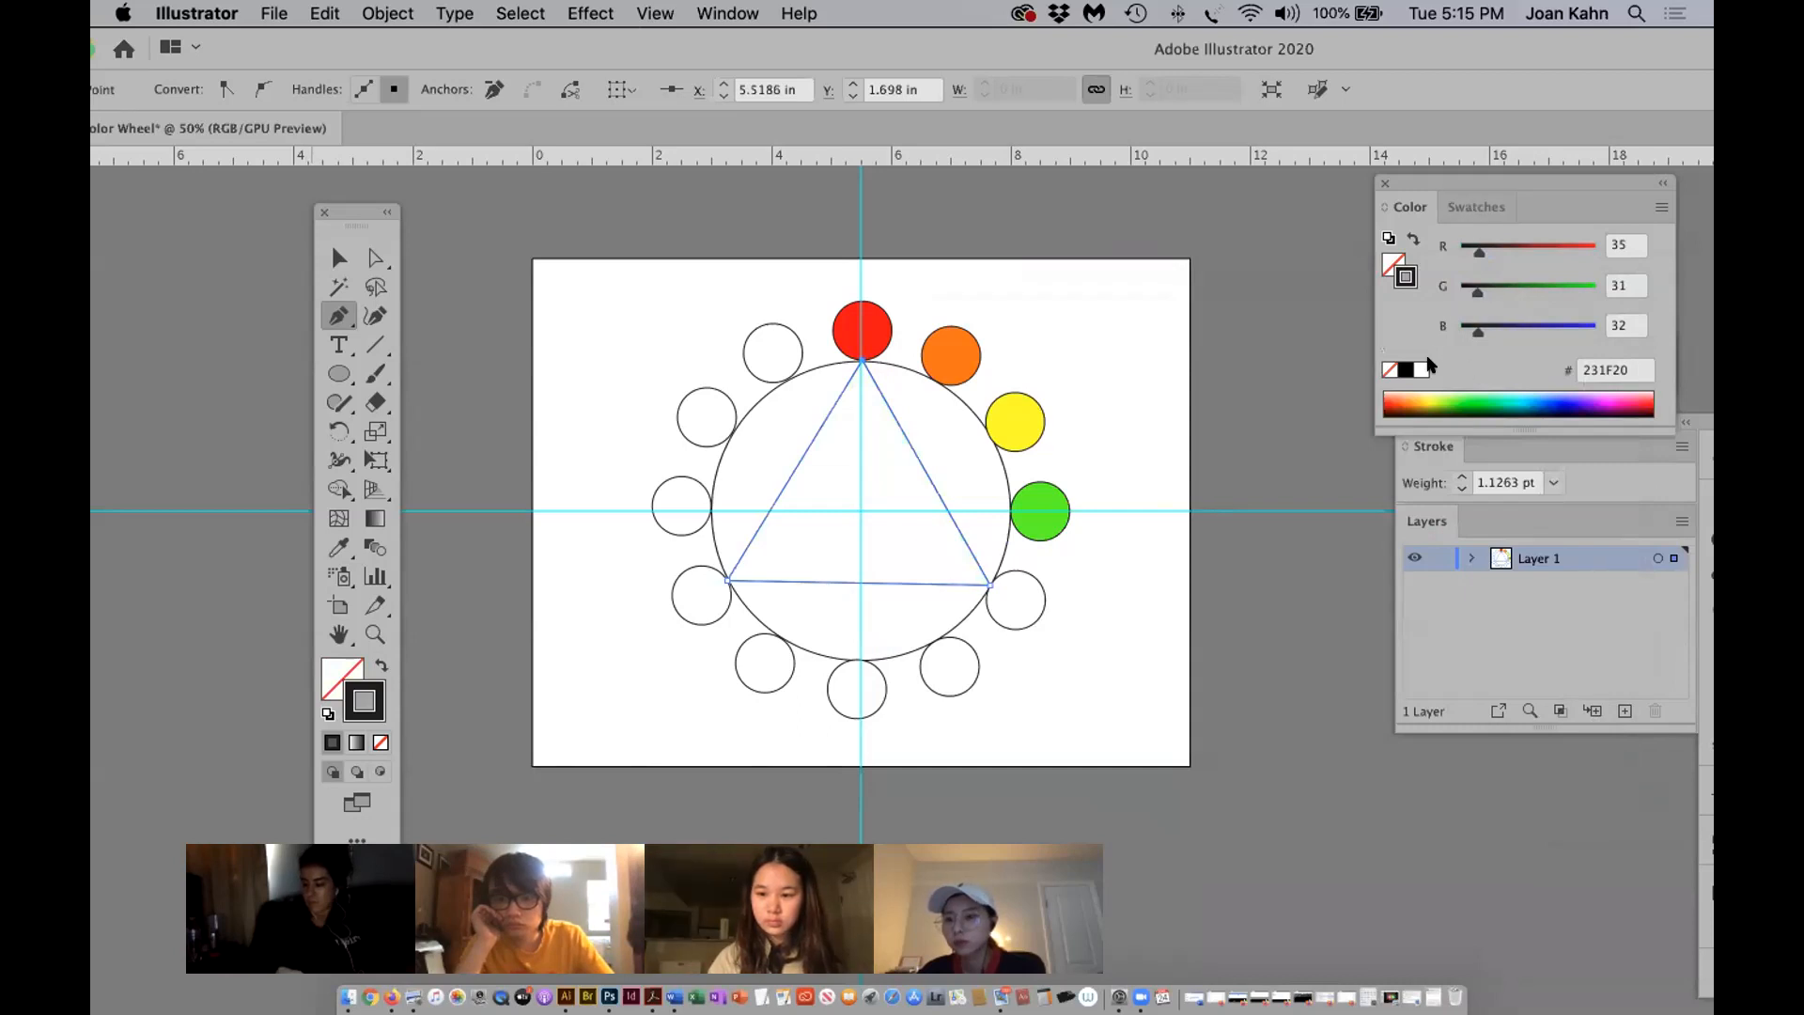
# Give the triangle a black stroke, RGB 0, 0, 0, with a weight of 3 pt.
pyautogui.click(1403, 372)
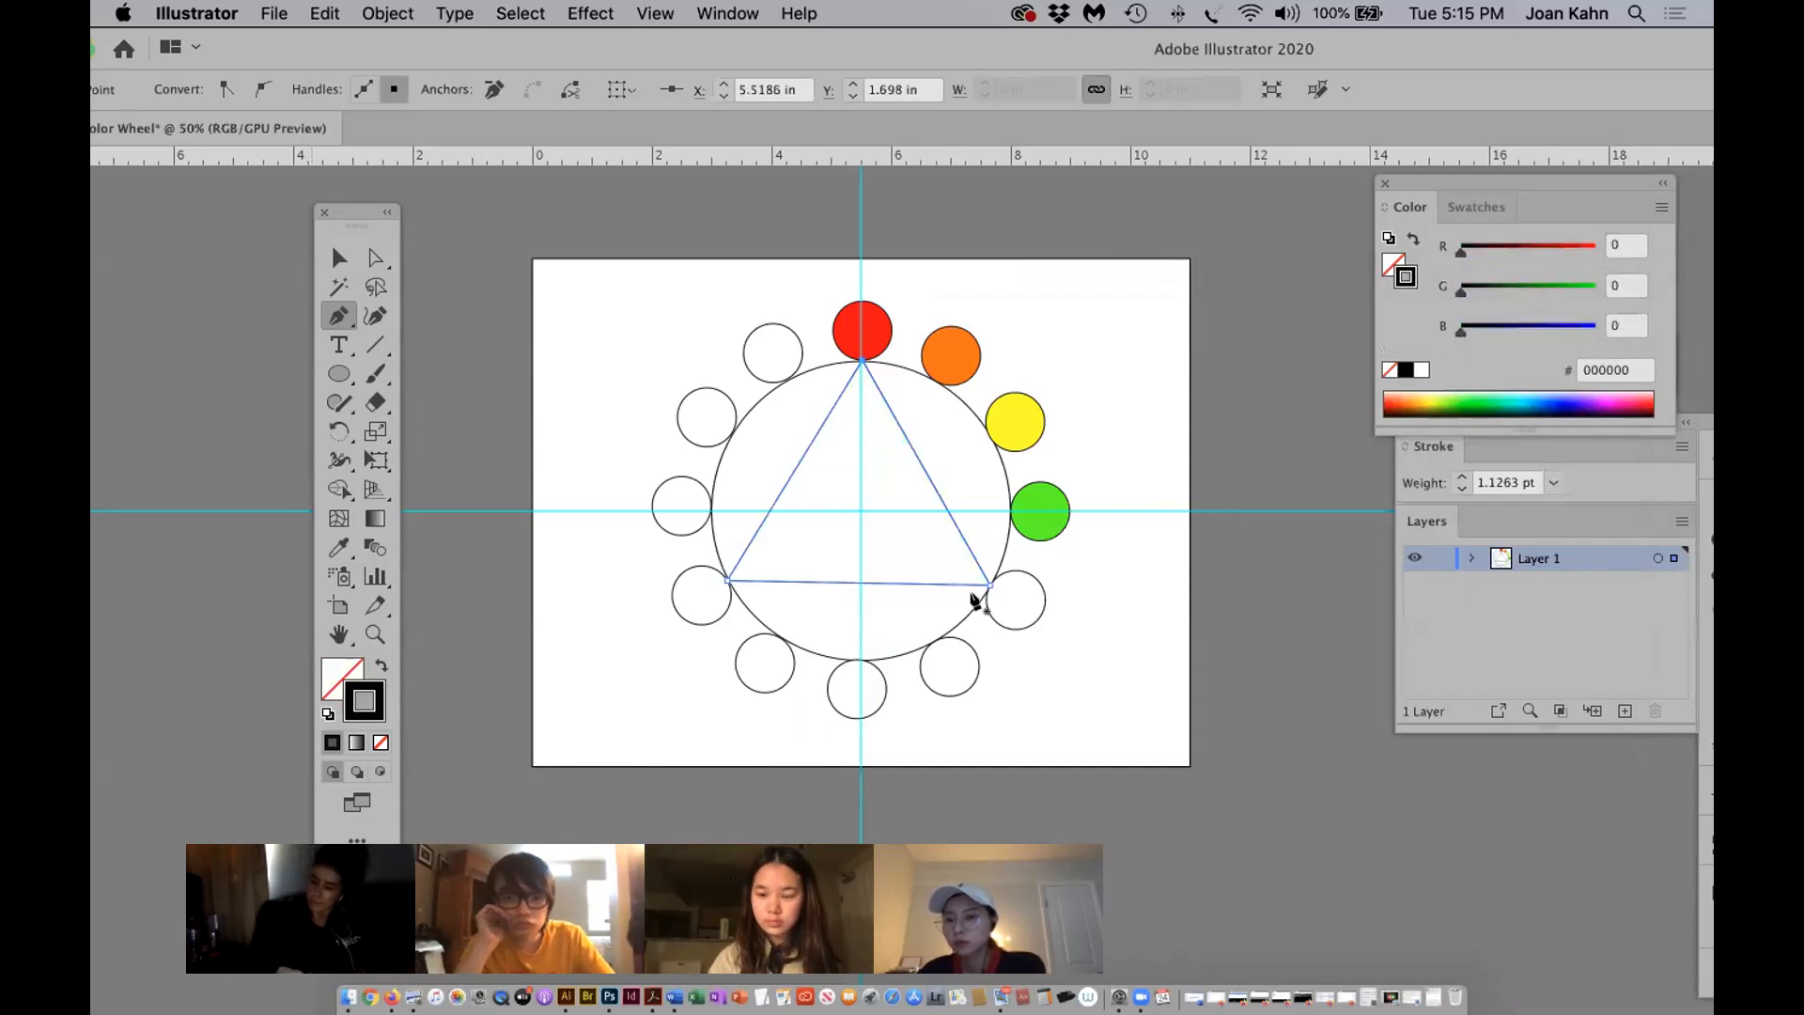
pyautogui.click(1554, 482)
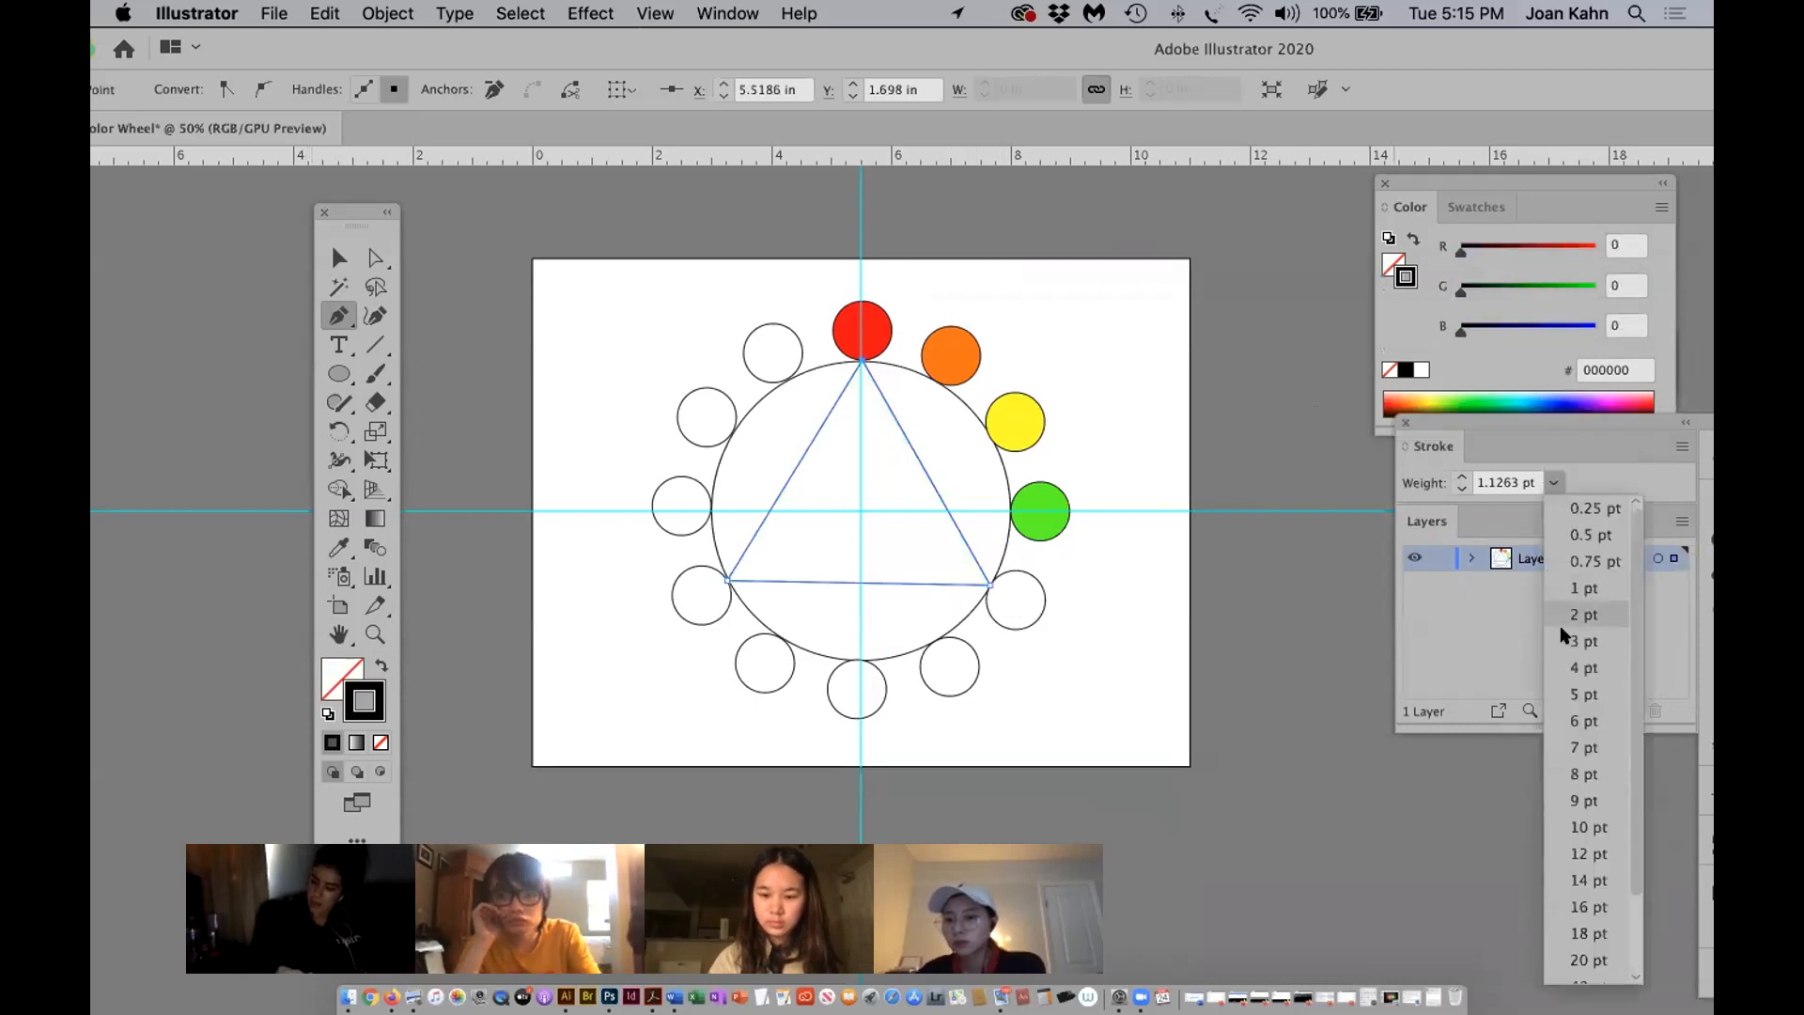
pyautogui.click(1581, 641)
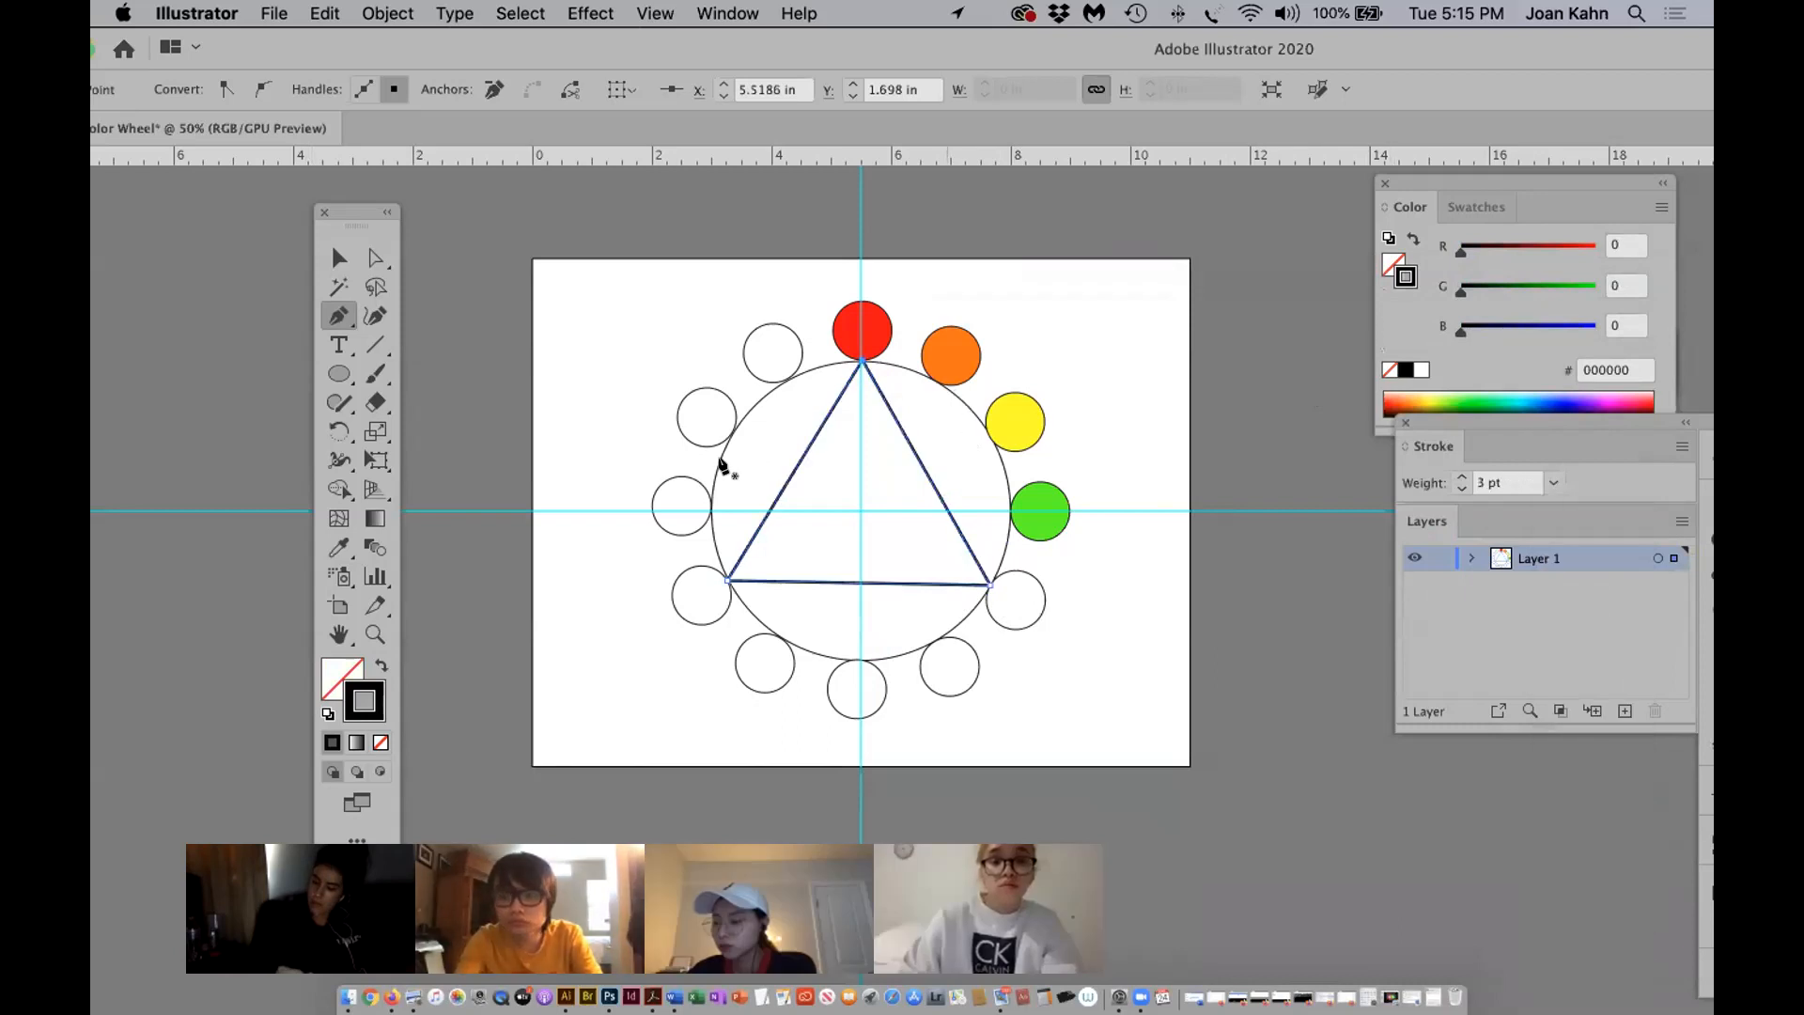
# Create a new layer above Layer 1, move the triangle onto it and lock Layer 1.
pyautogui.click(337, 255)
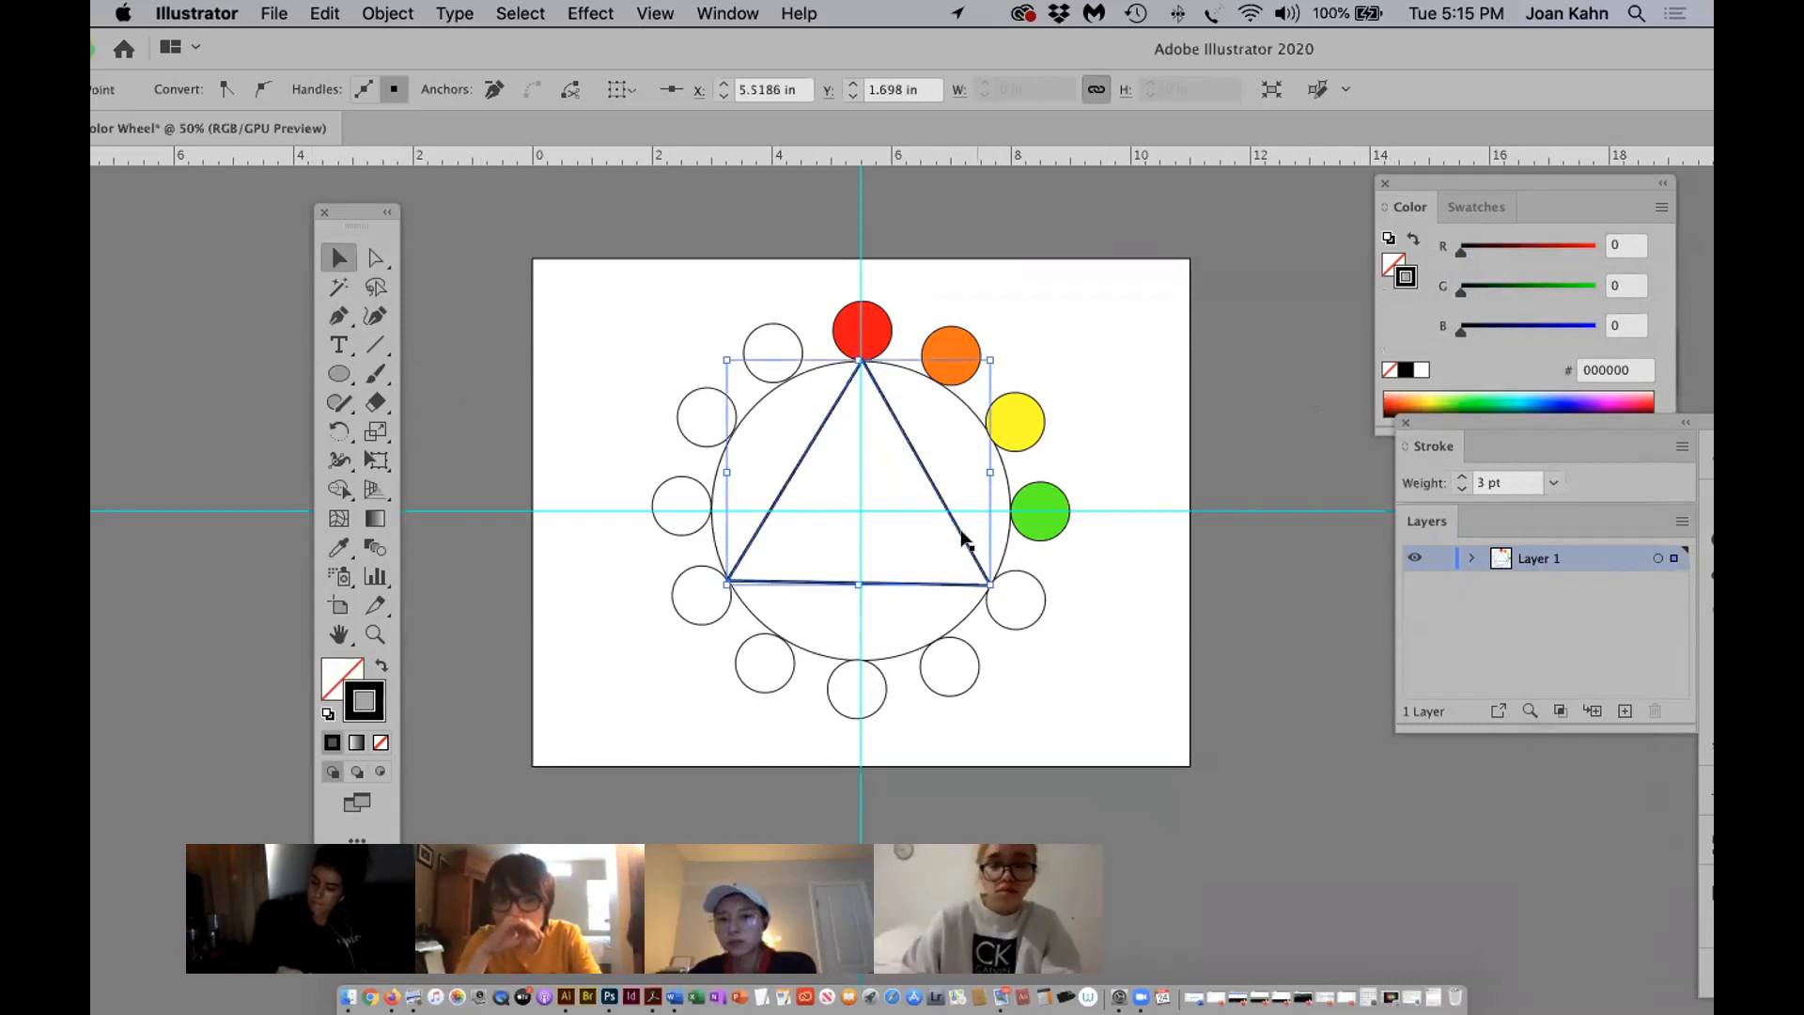
pyautogui.click(1625, 712)
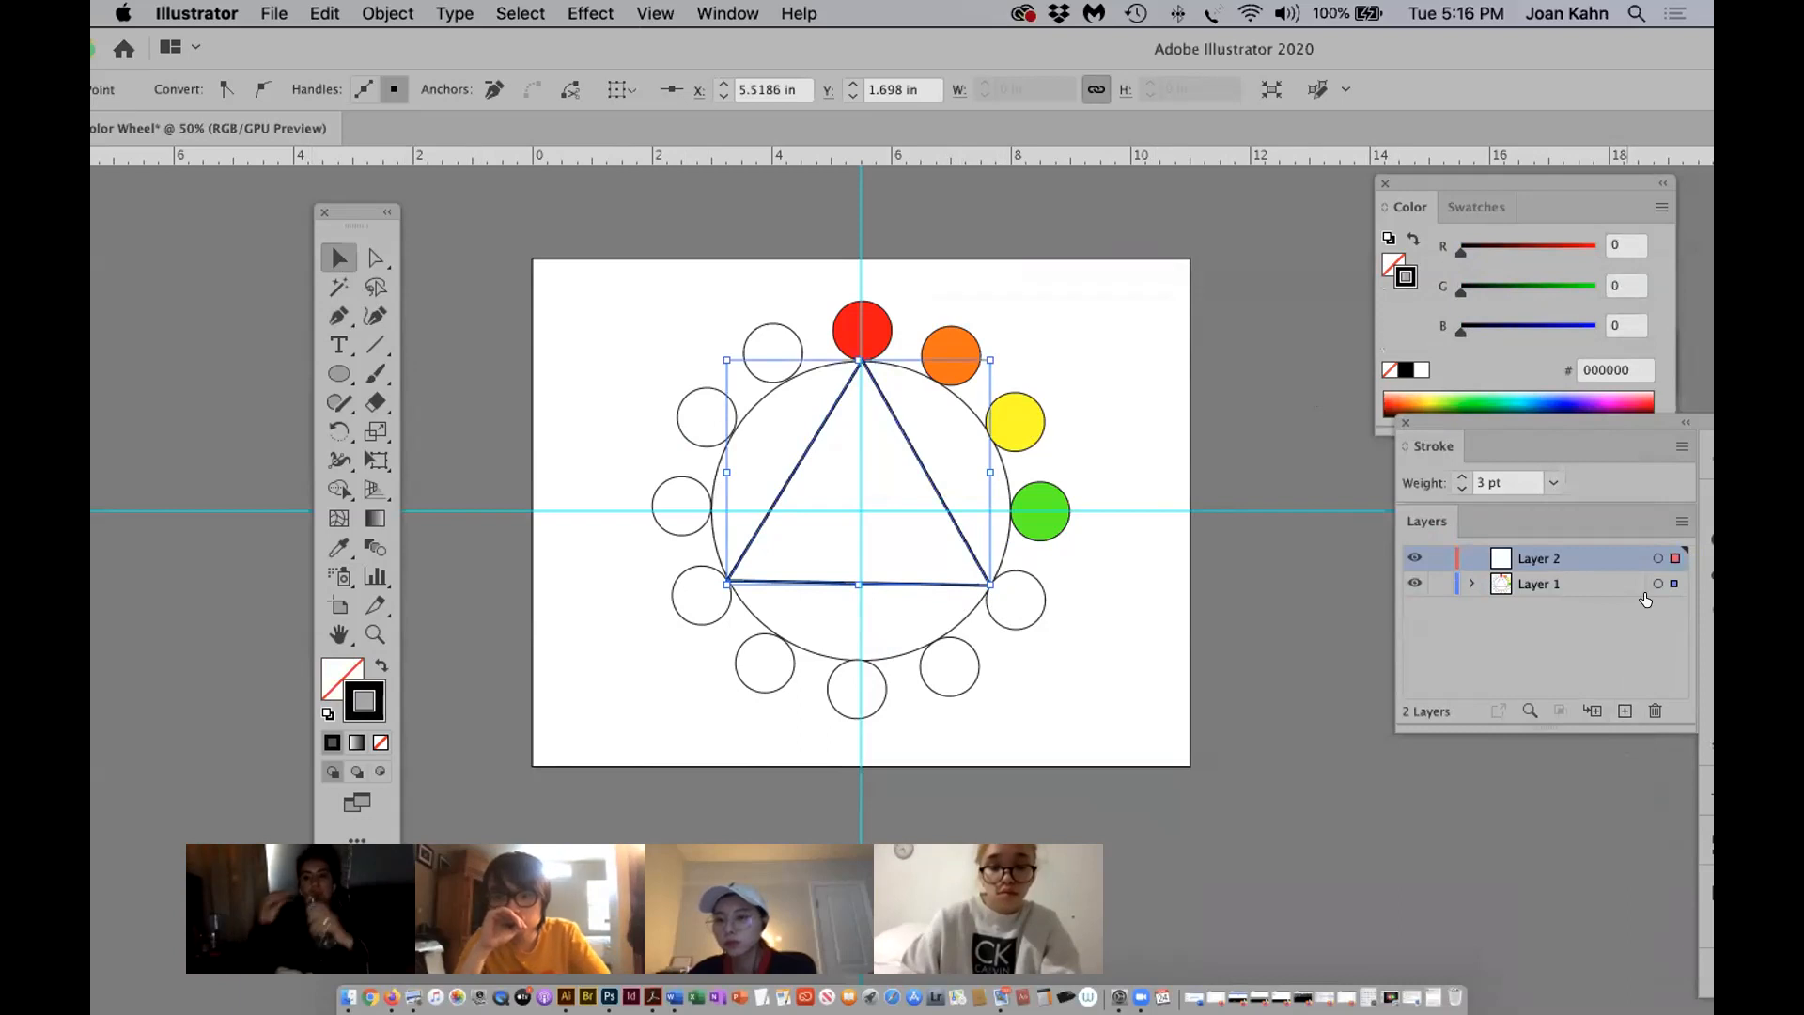
pyautogui.moveTo(1668, 580); pyautogui.dragTo(1674, 558)
pyautogui.click(1435, 586)
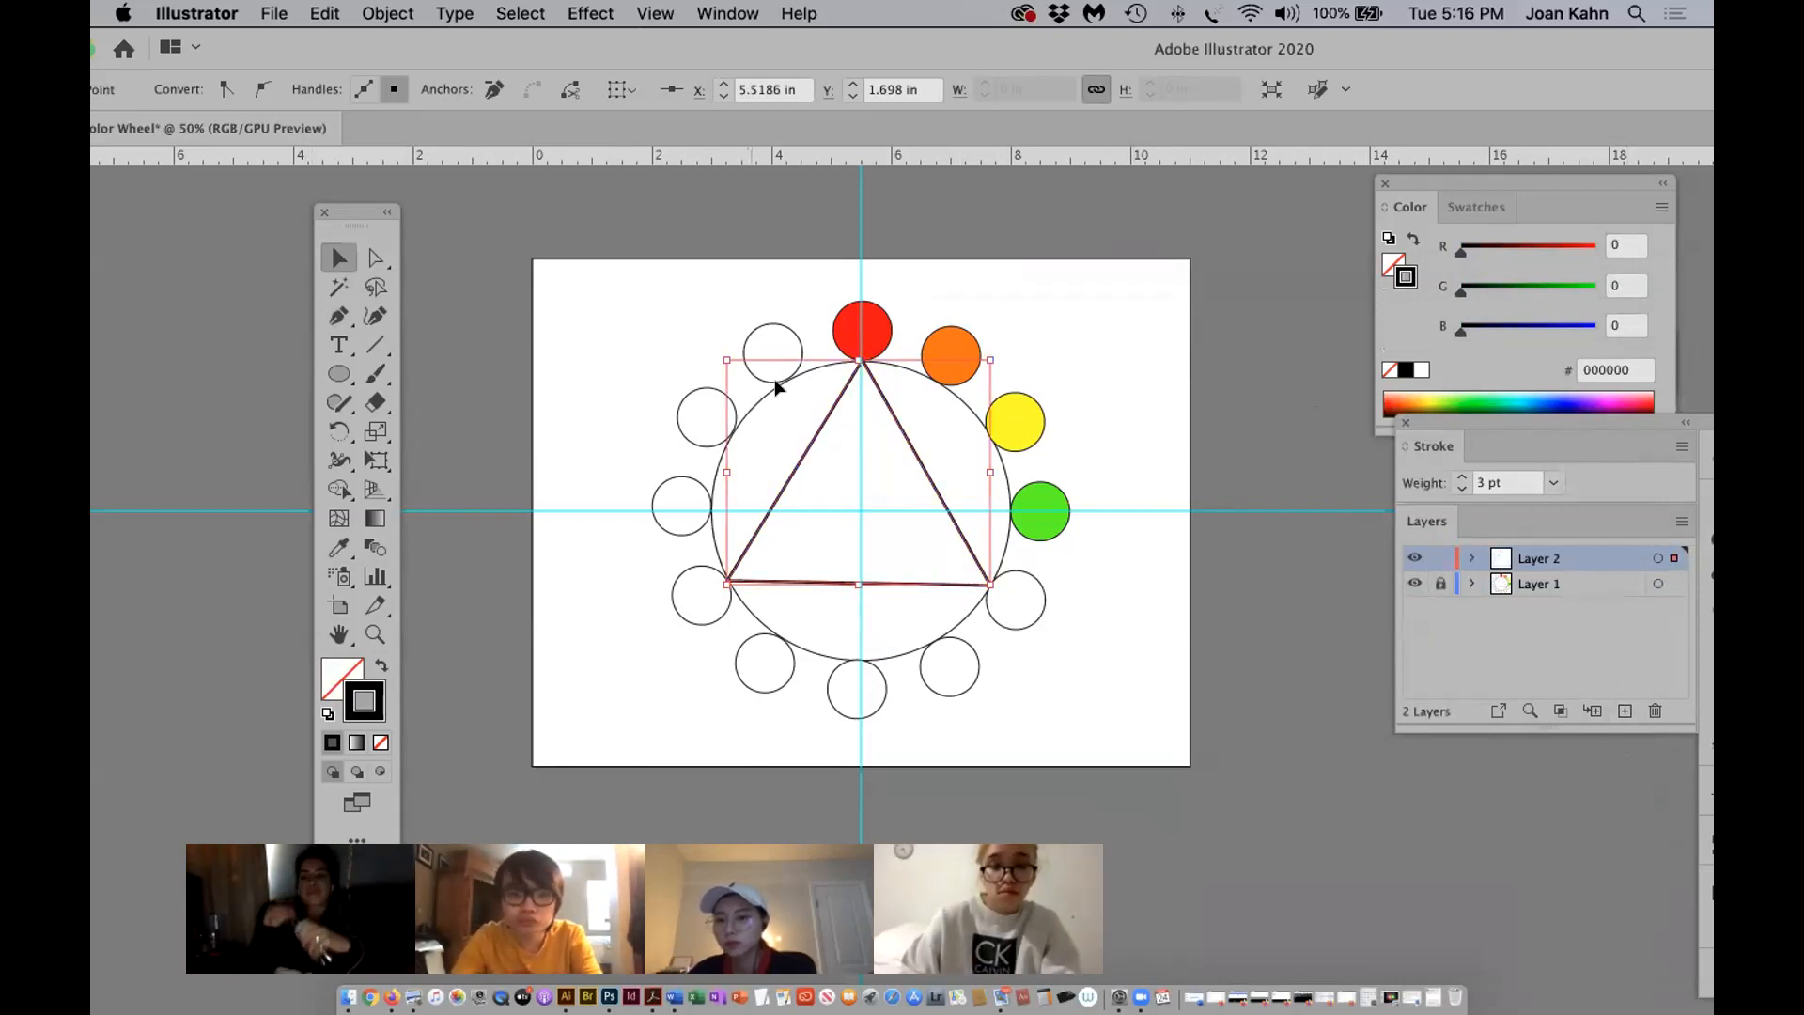
# Try a 1 pt stroke weight on the triangle, and set it back to 3 pt.
pyautogui.click(339, 315)
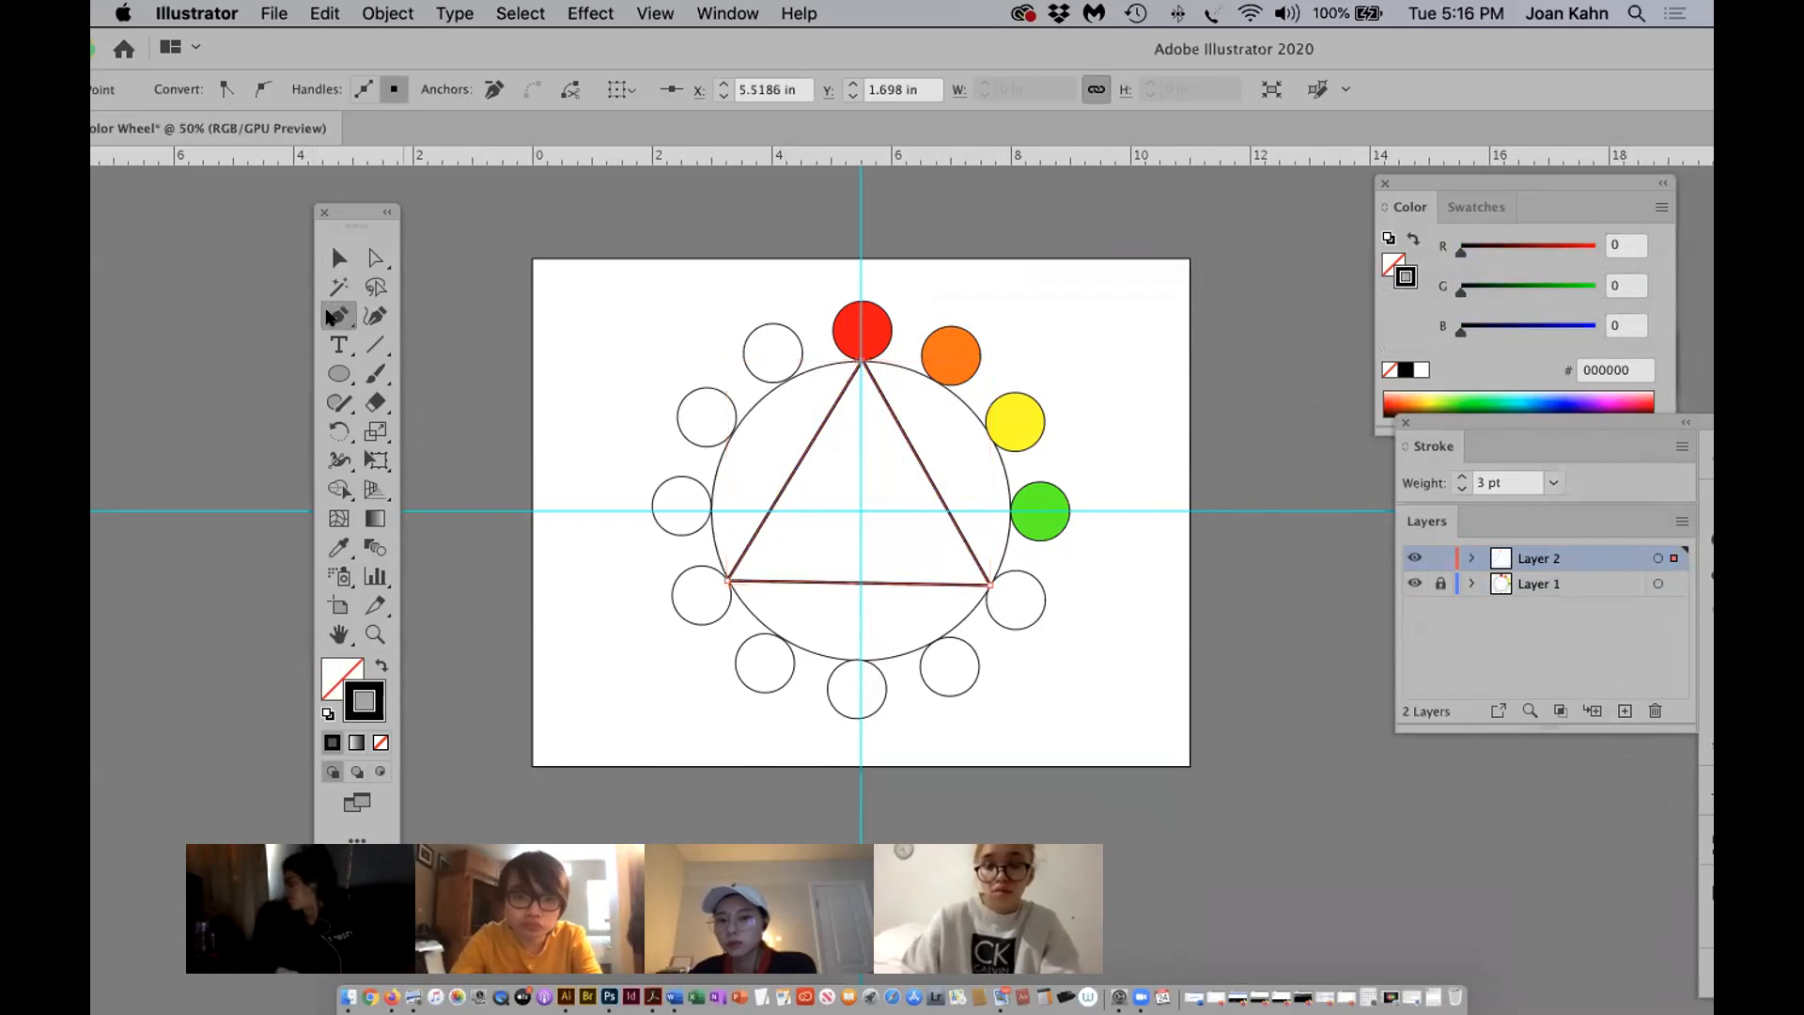
pyautogui.click(1552, 482)
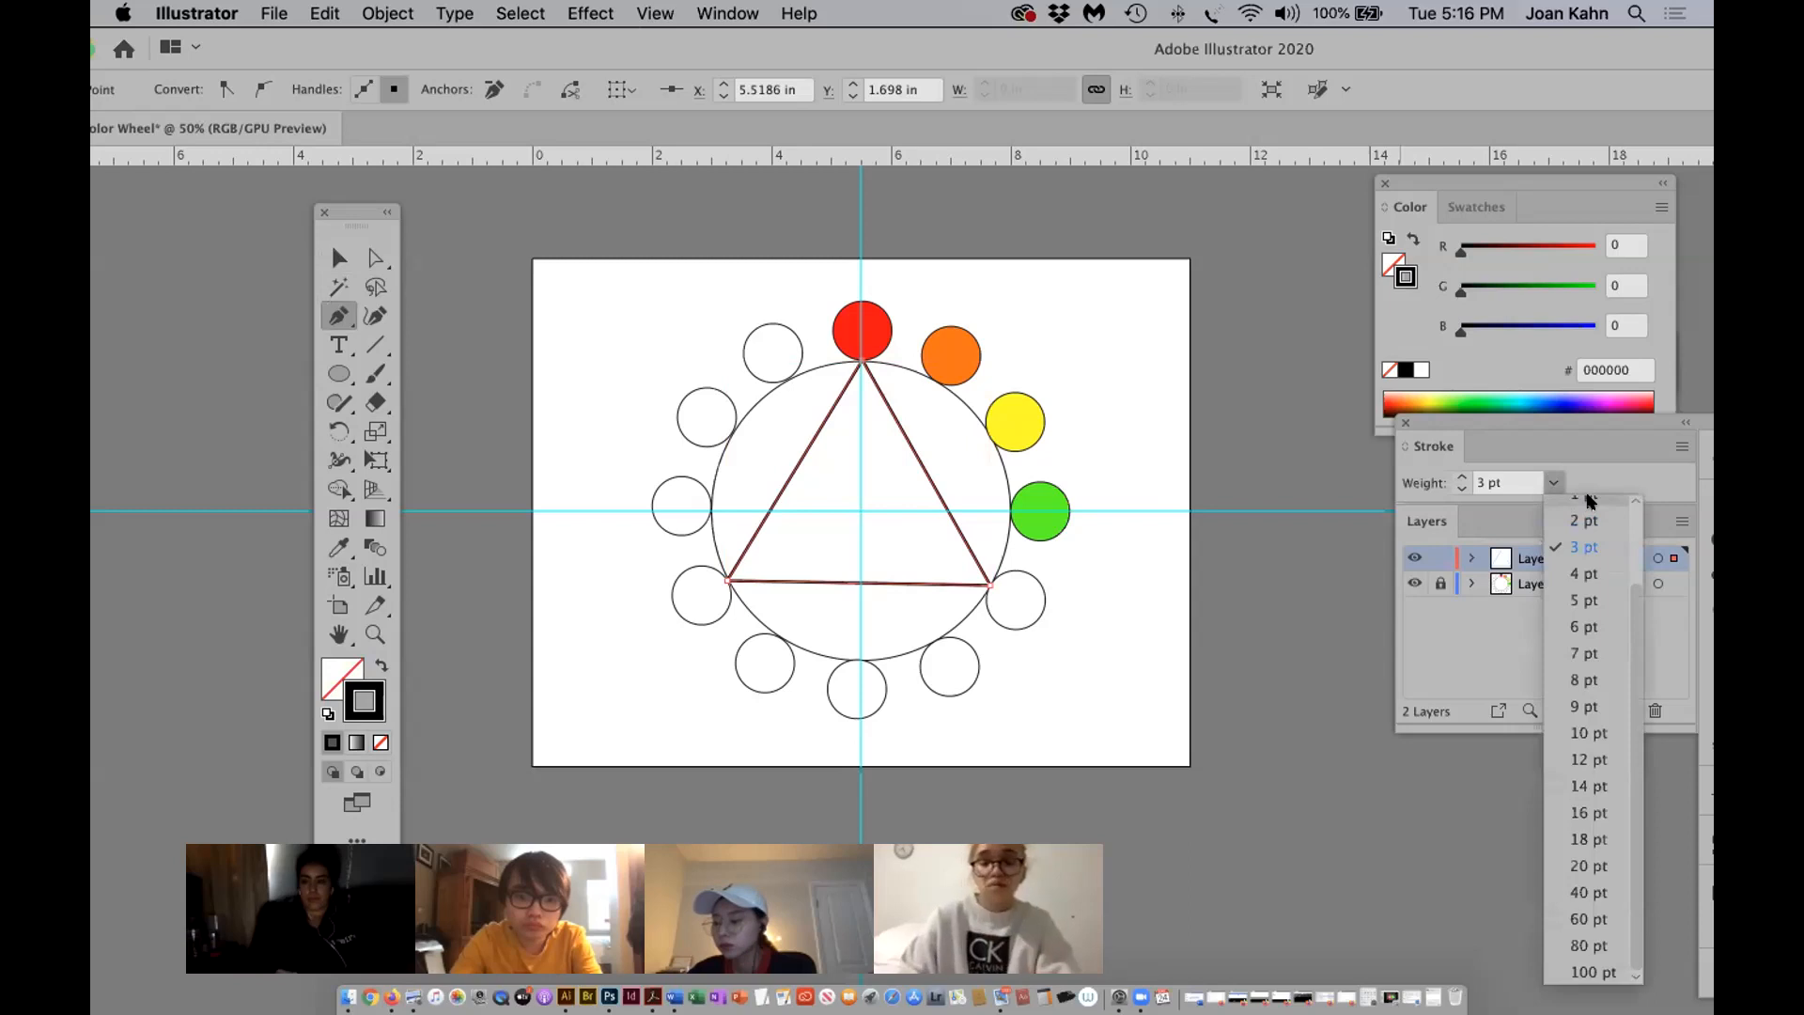
pyautogui.click(1587, 503)
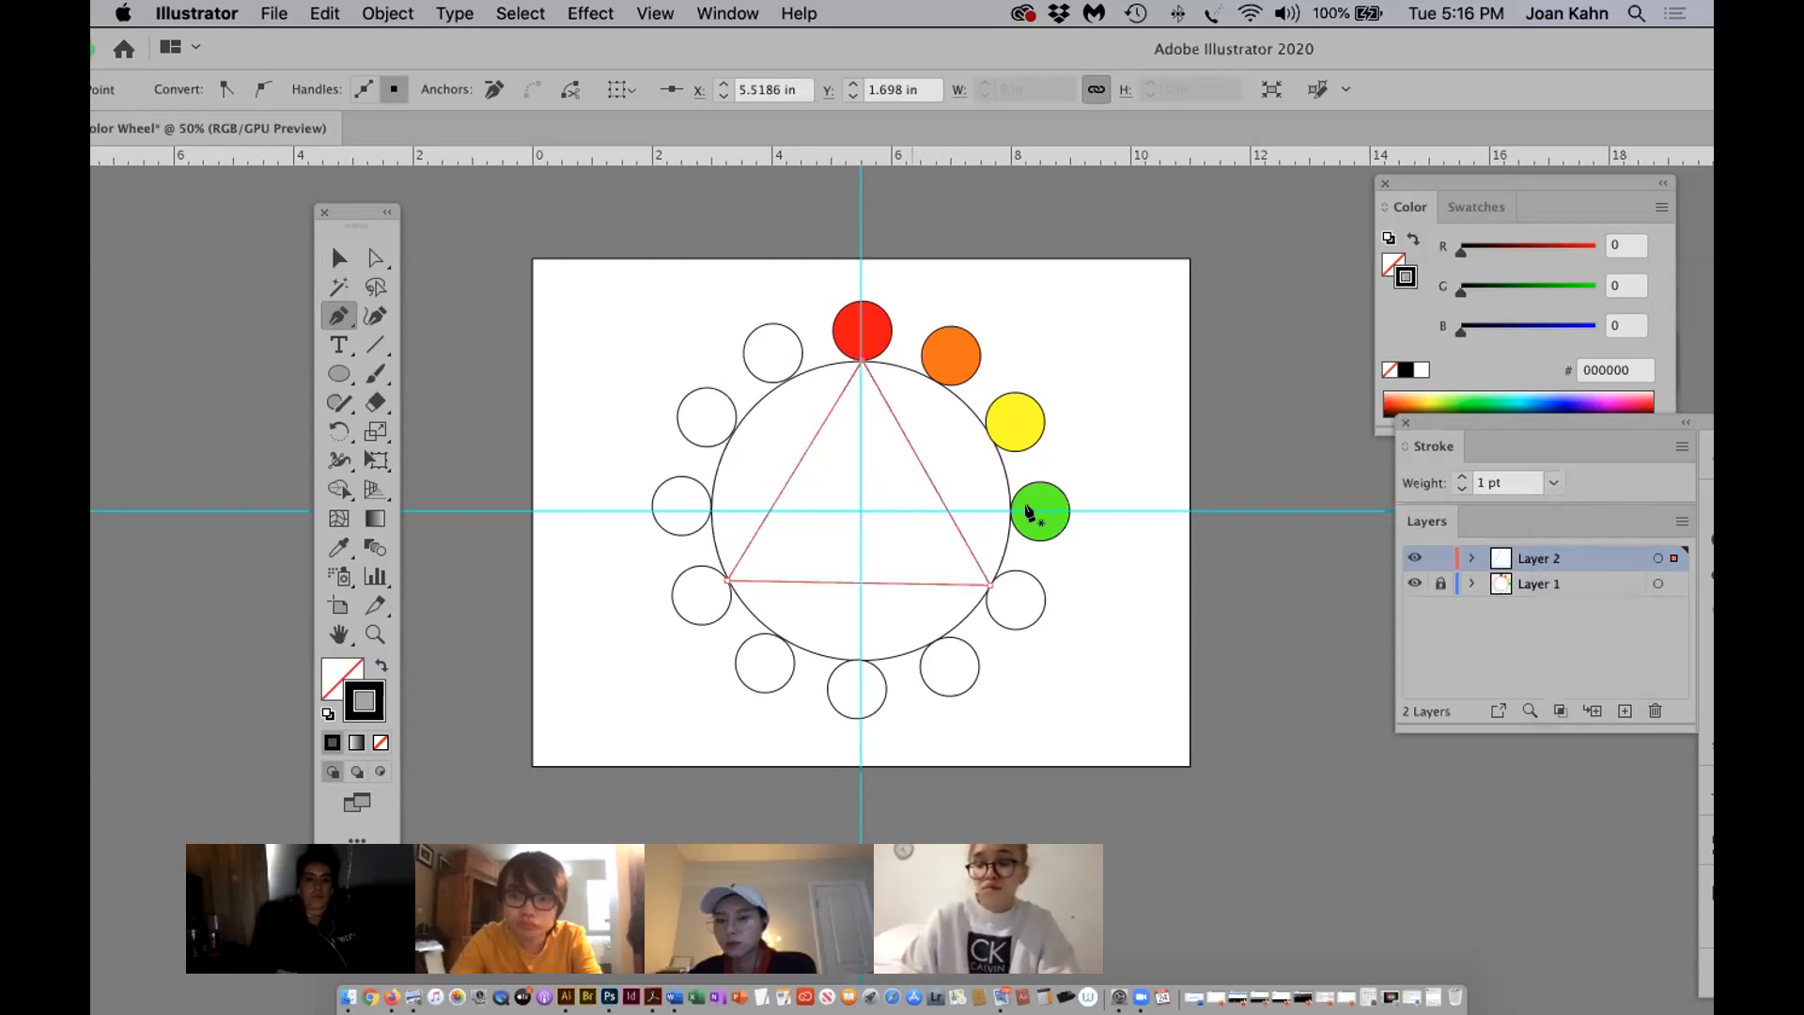
pyautogui.click(1552, 482)
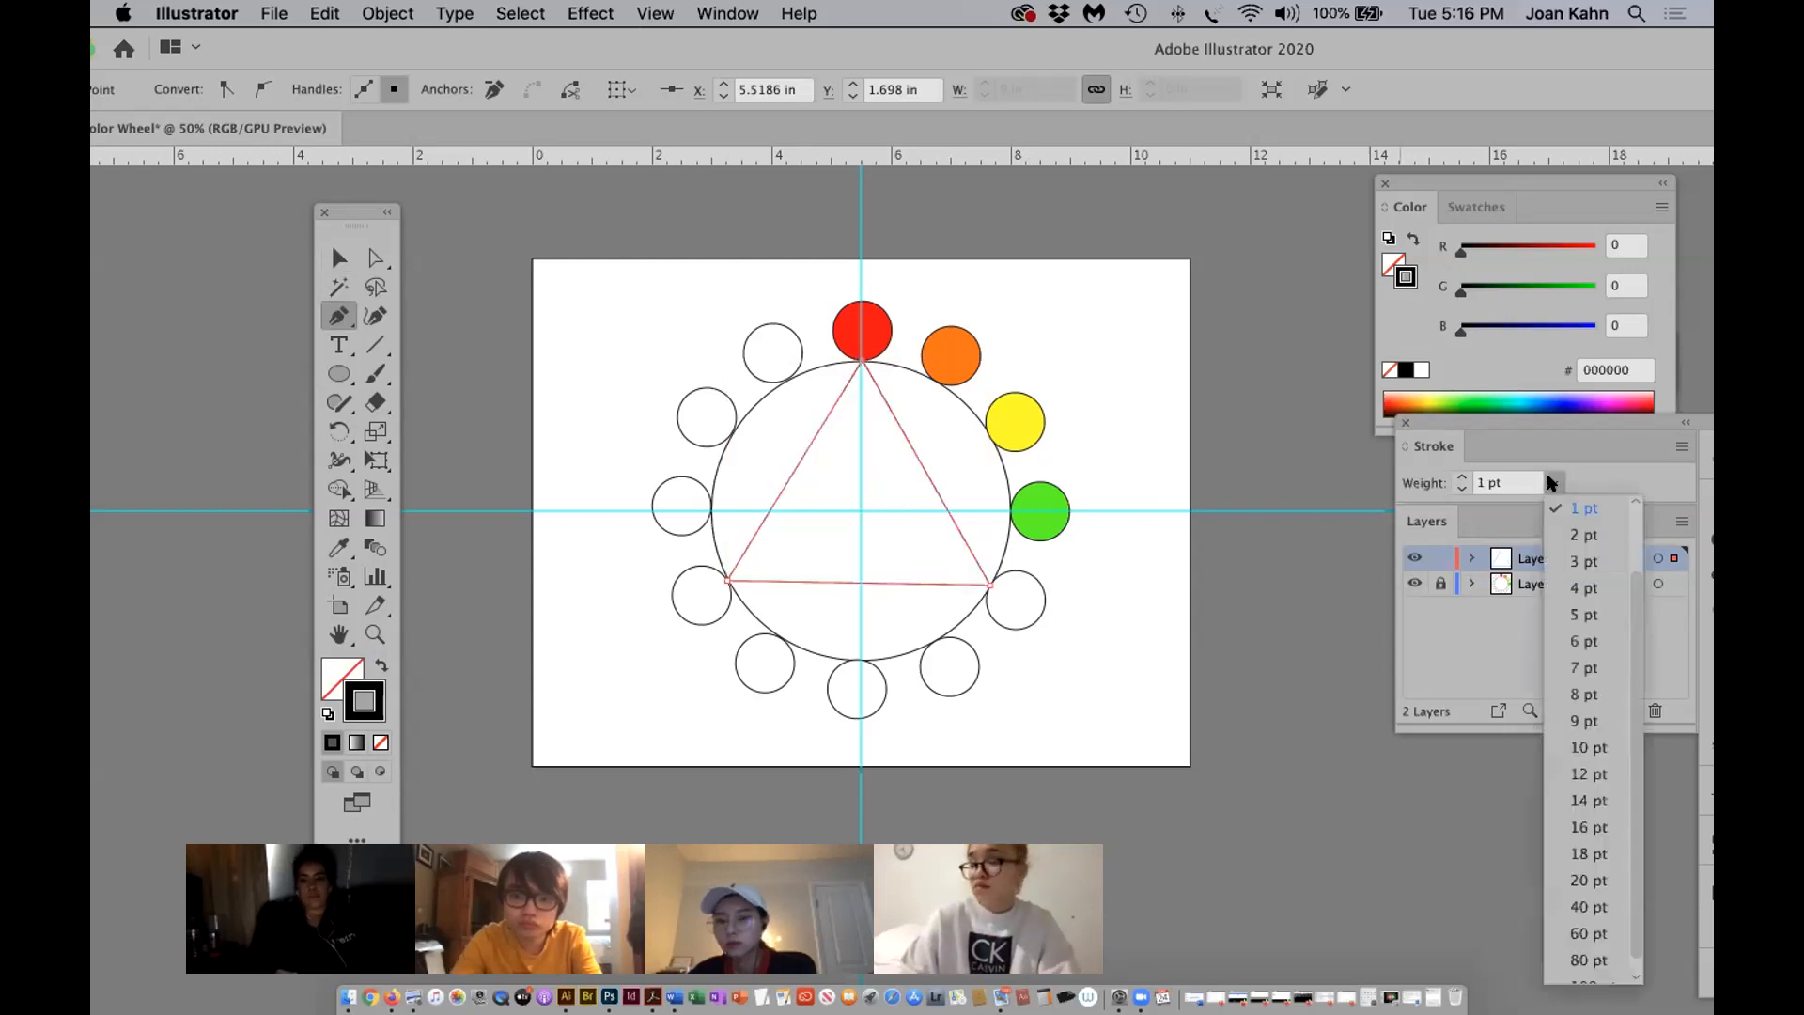
pyautogui.click(1552, 556)
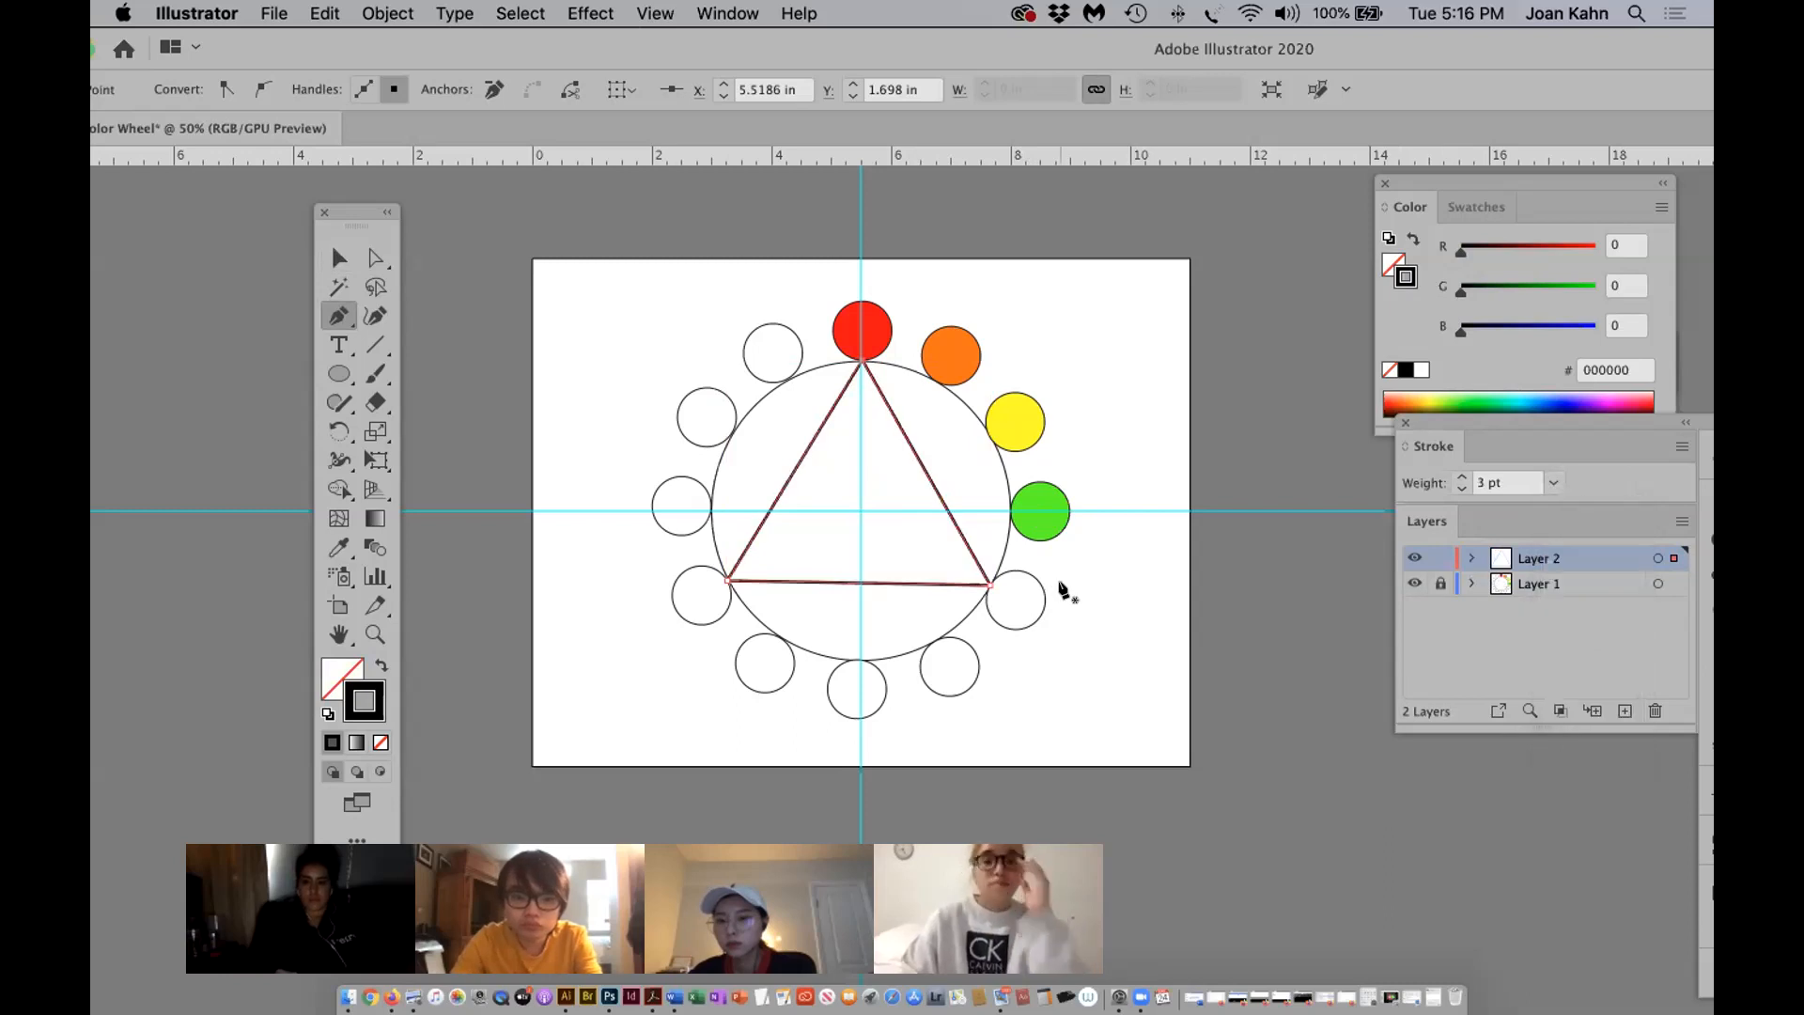
# Deselect the first triangle and draw a second closed Pen tool triangle joining the eleven, seven and three o'clock circles.
pyautogui.keyDown('super'); pyautogui.click(1235, 471); pyautogui.keyUp('super')
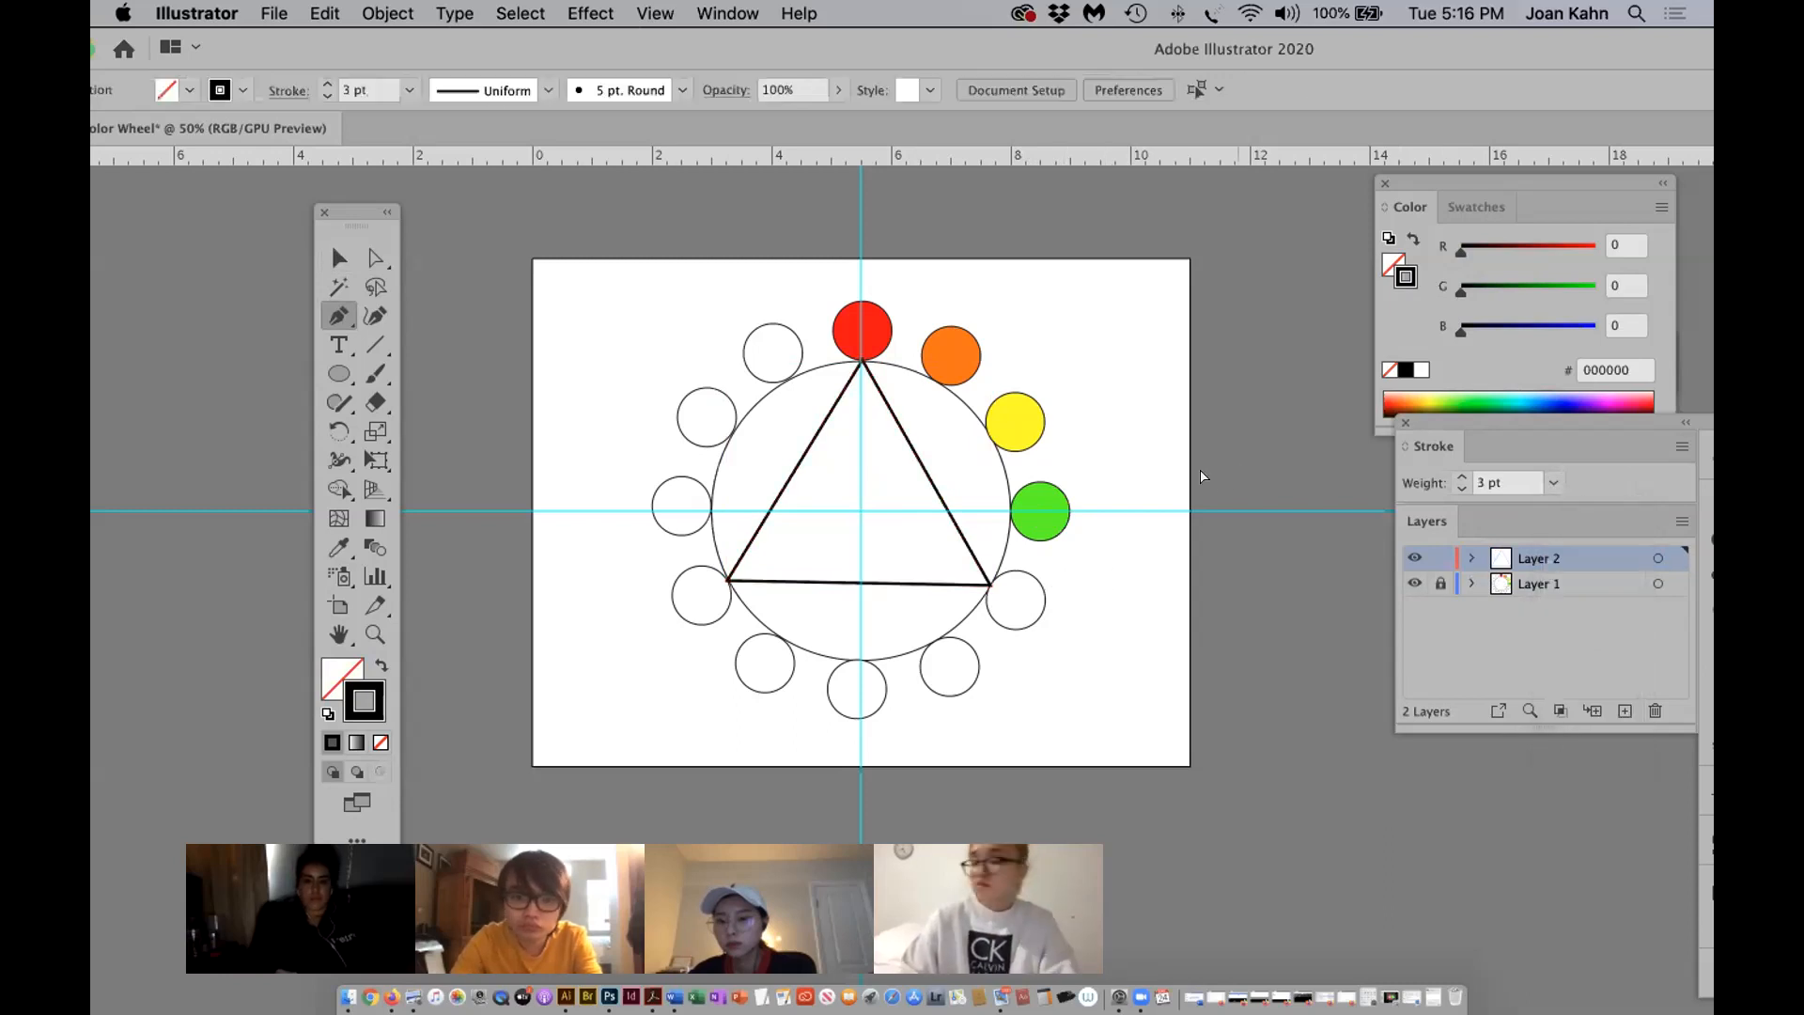
pyautogui.click(336, 248)
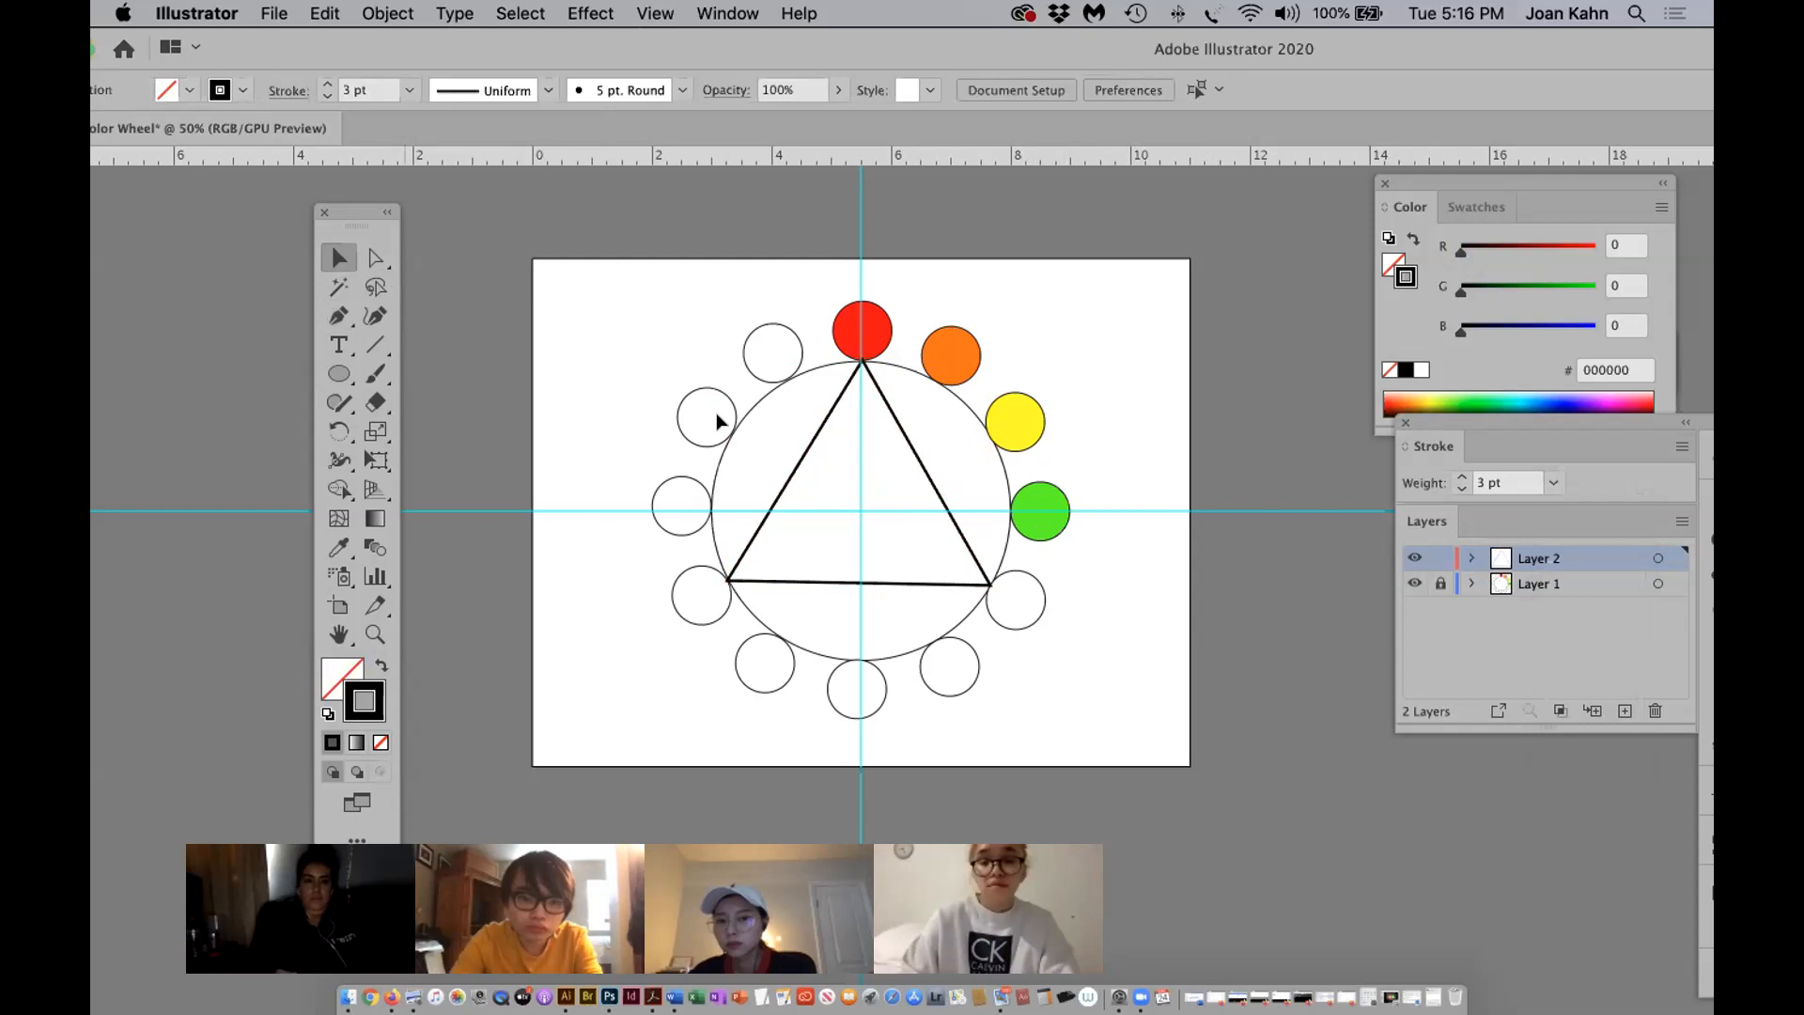
pyautogui.click(338, 316)
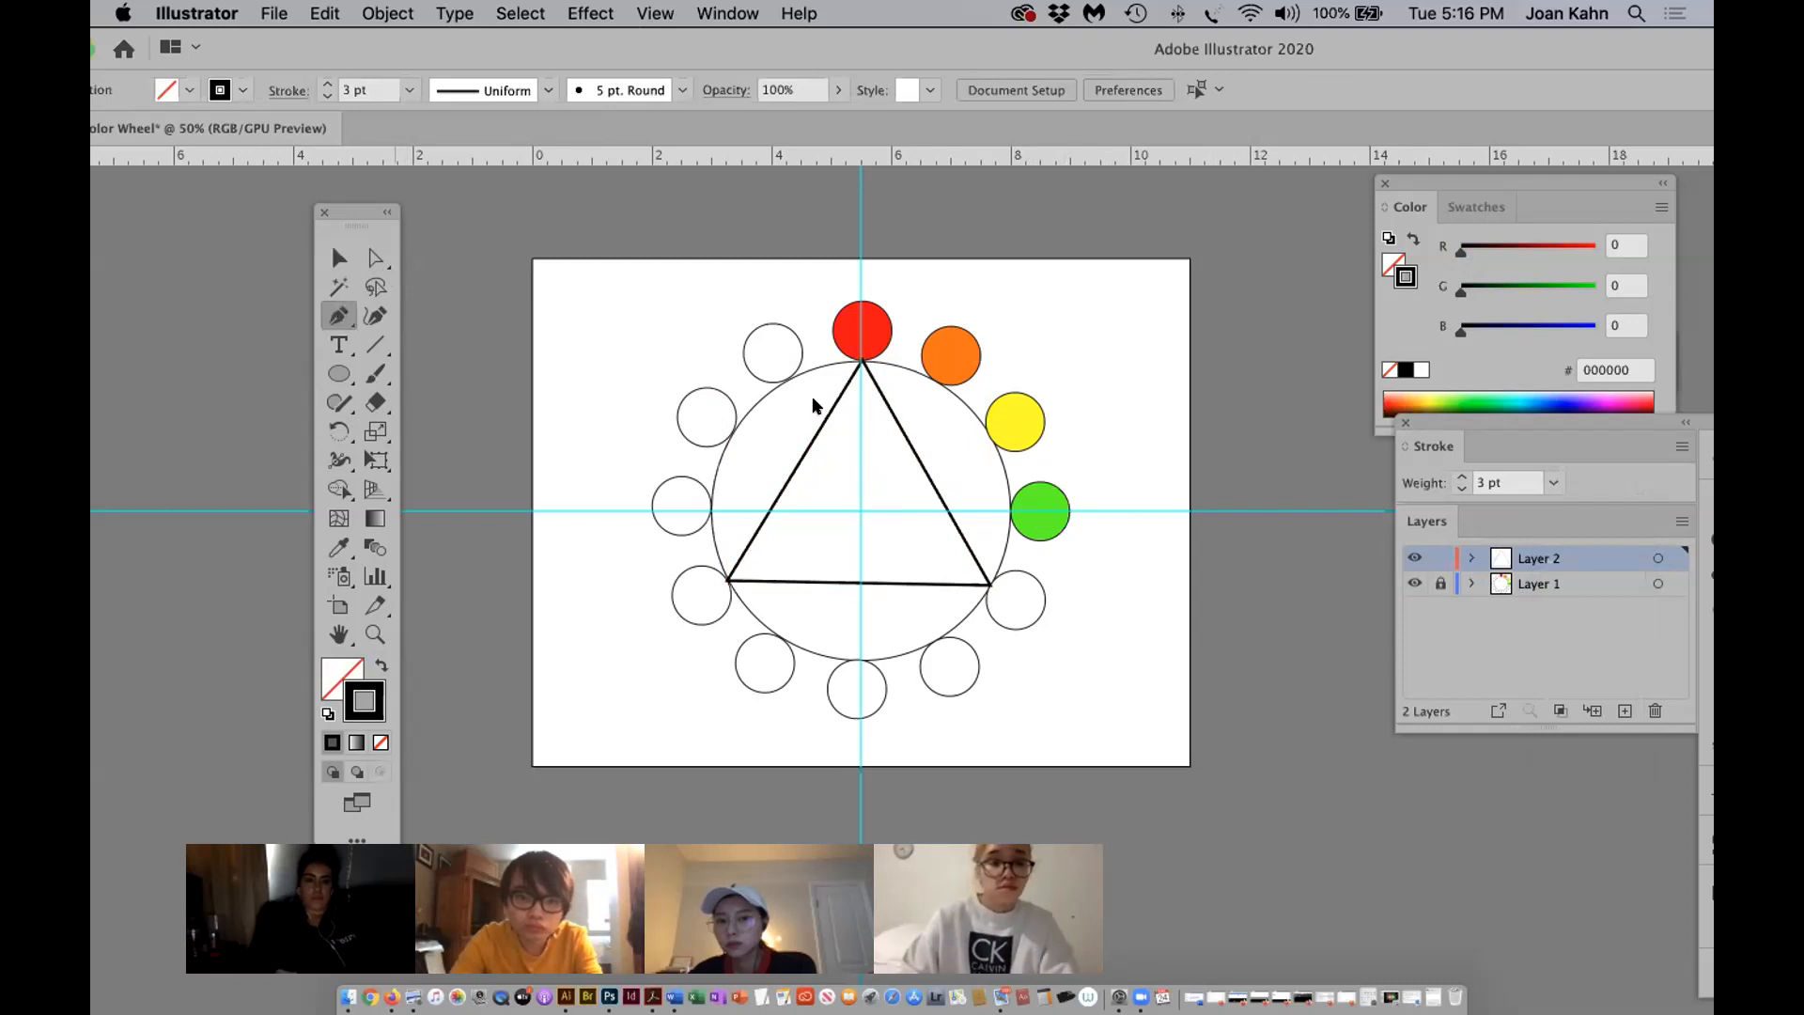
pyautogui.click(786, 381)
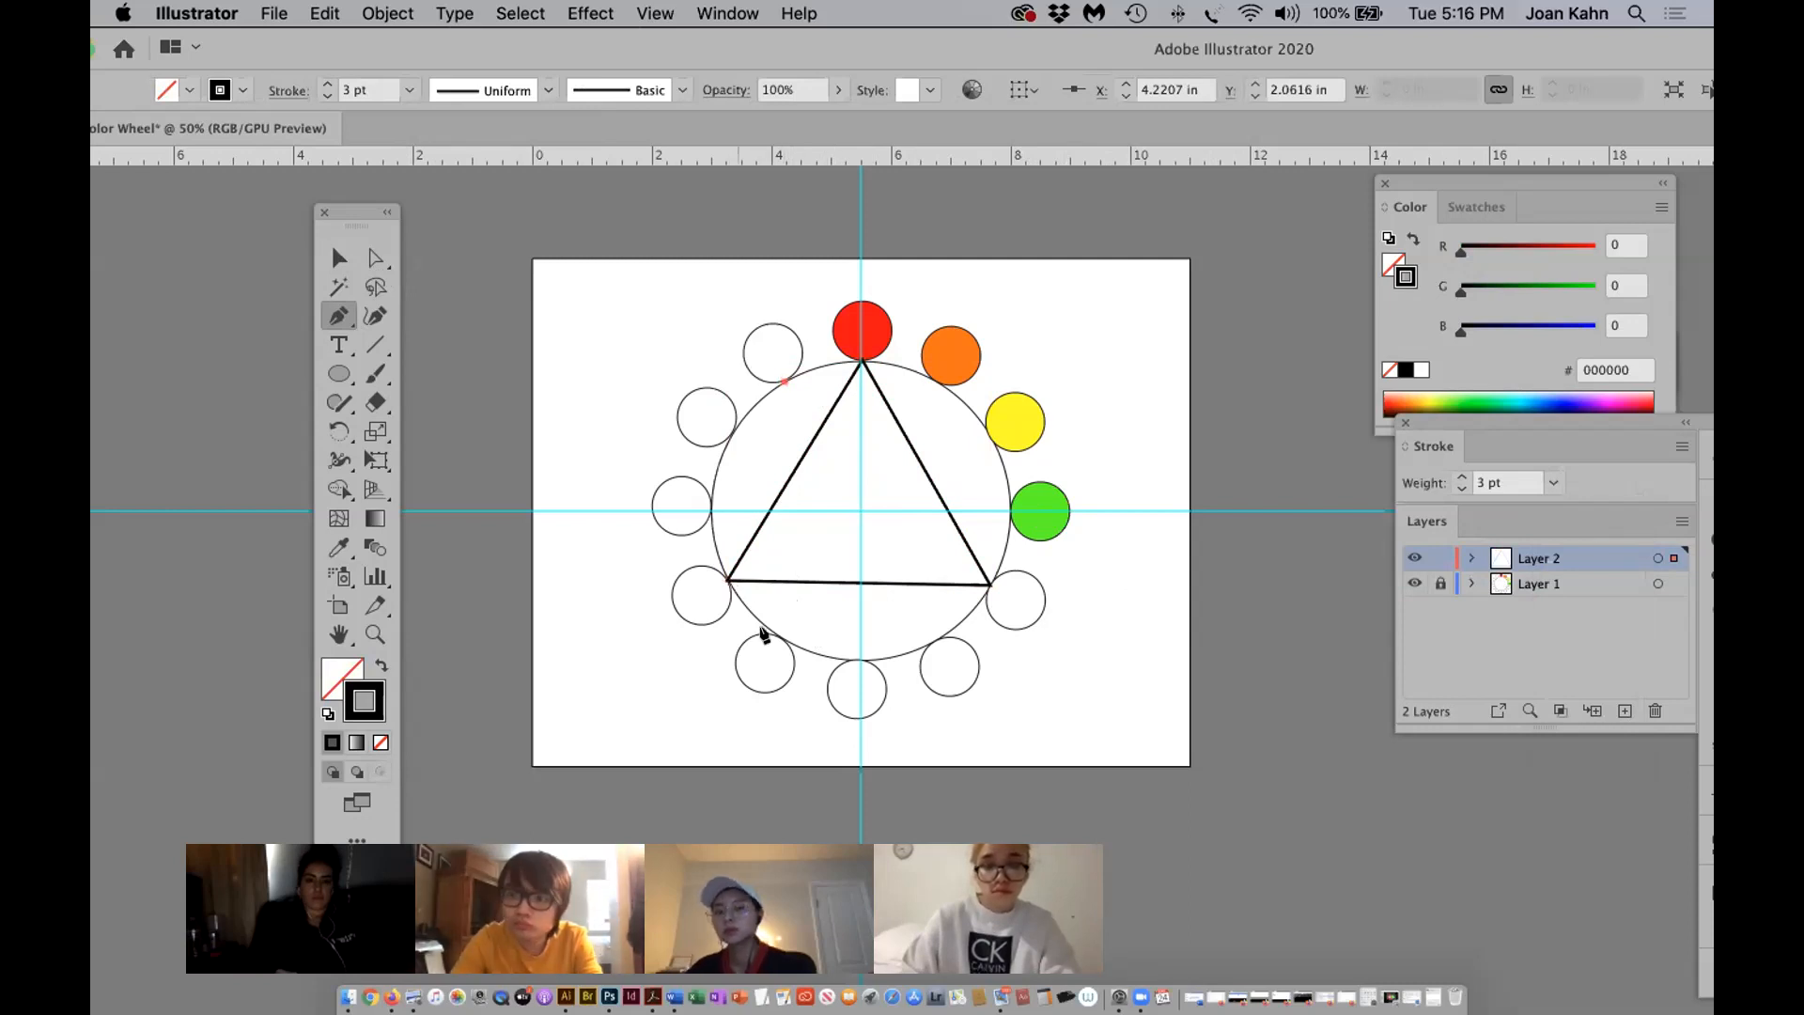
pyautogui.click(781, 637)
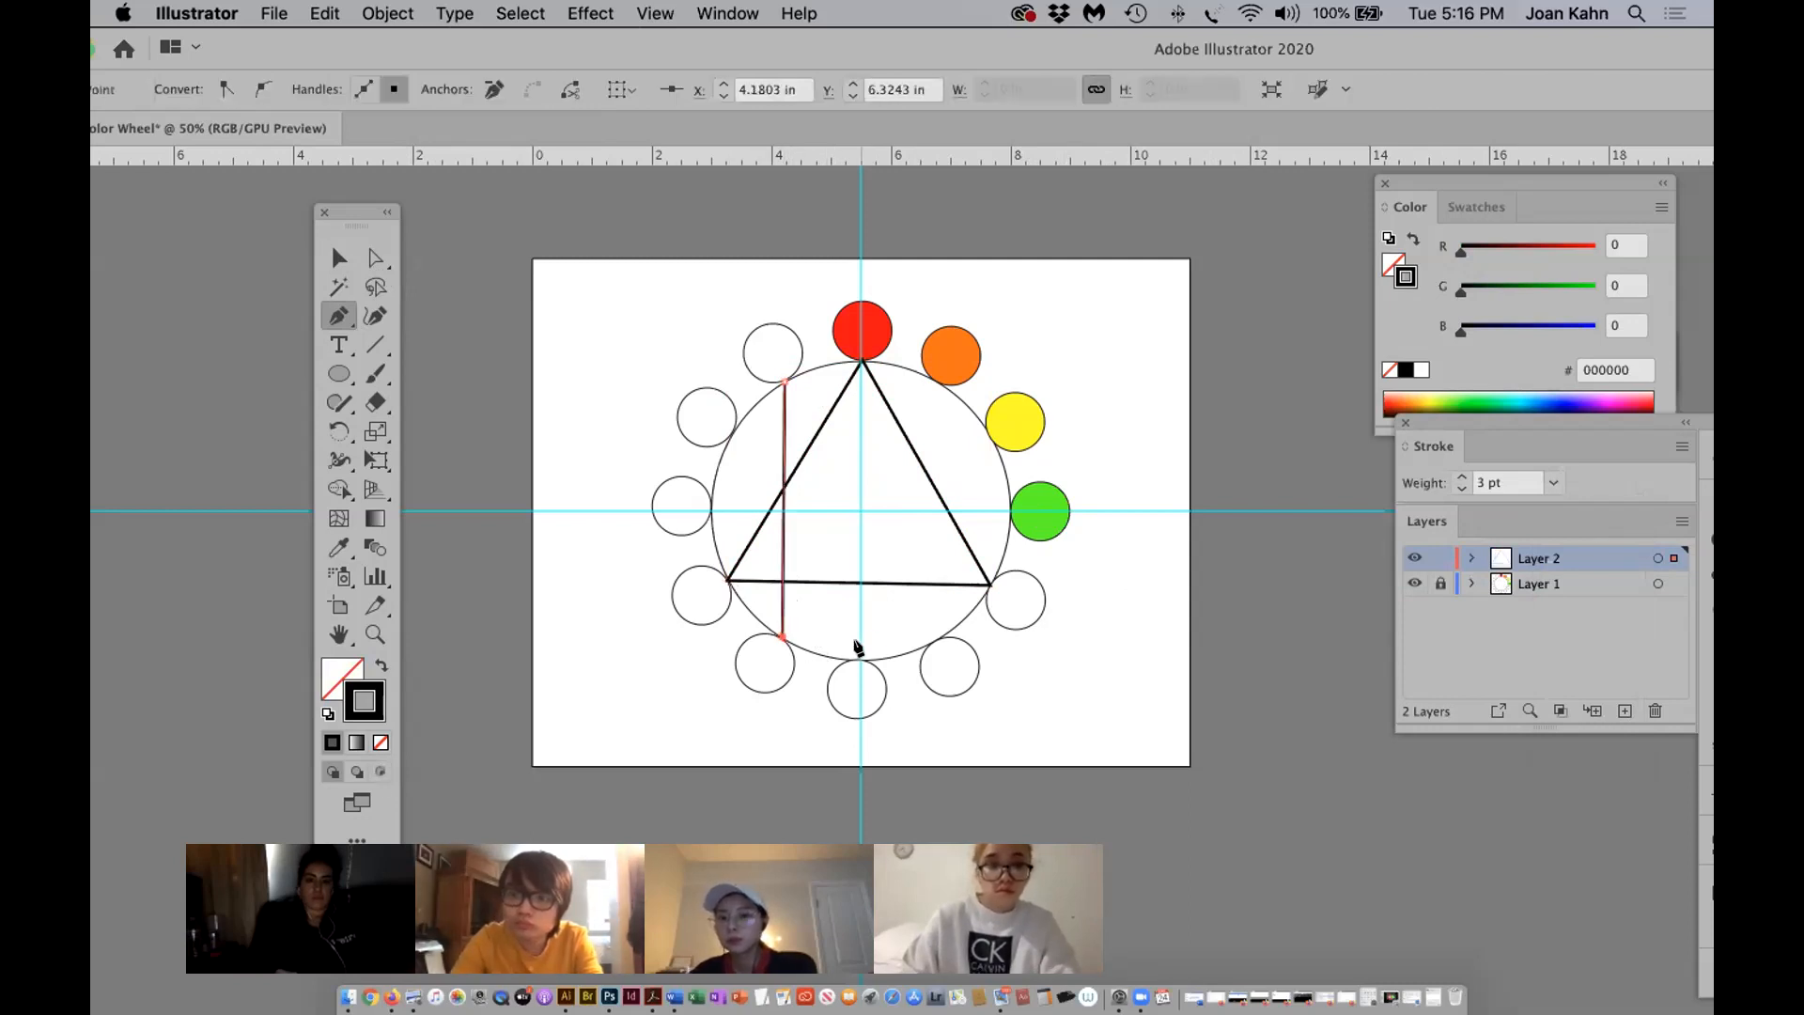
pyautogui.click(1006, 508)
pyautogui.click(782, 382)
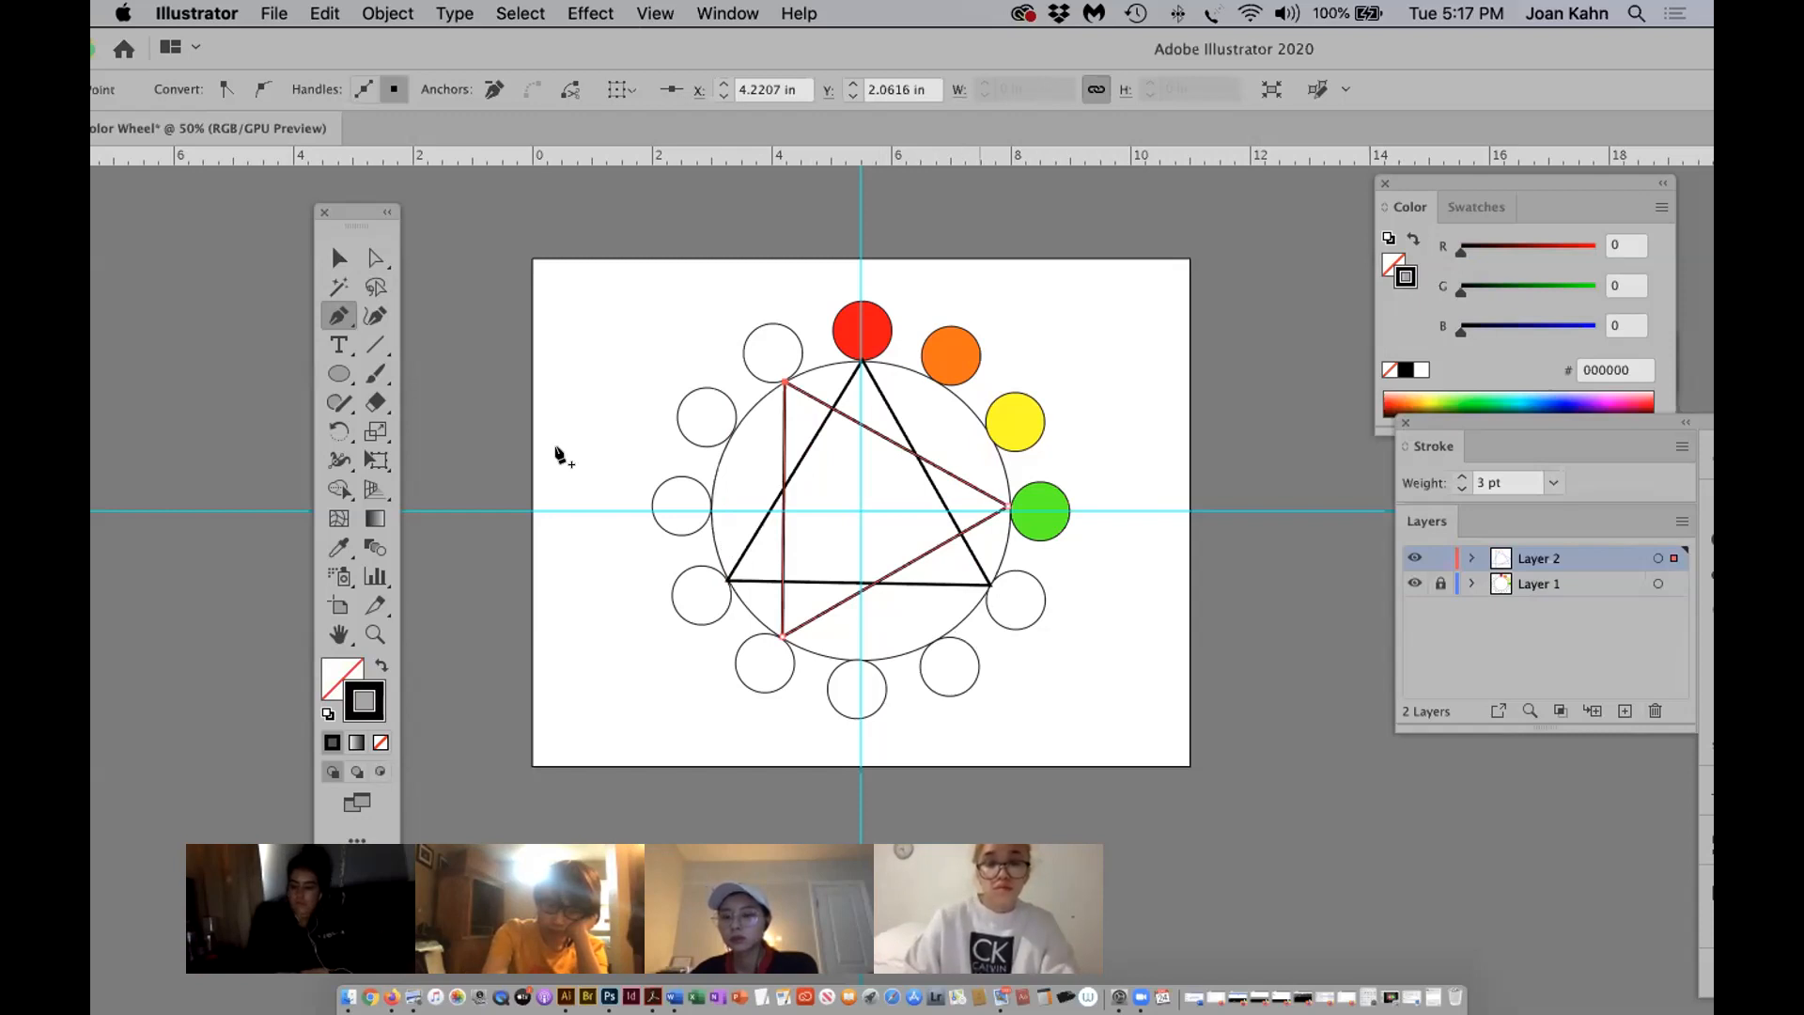
# Place a horizontal ruler guide 1 in below the artboard's top edge and a vertical guide 1 in from its left edge.
pyautogui.moveTo(624, 49); pyautogui.dragTo(792, 41)
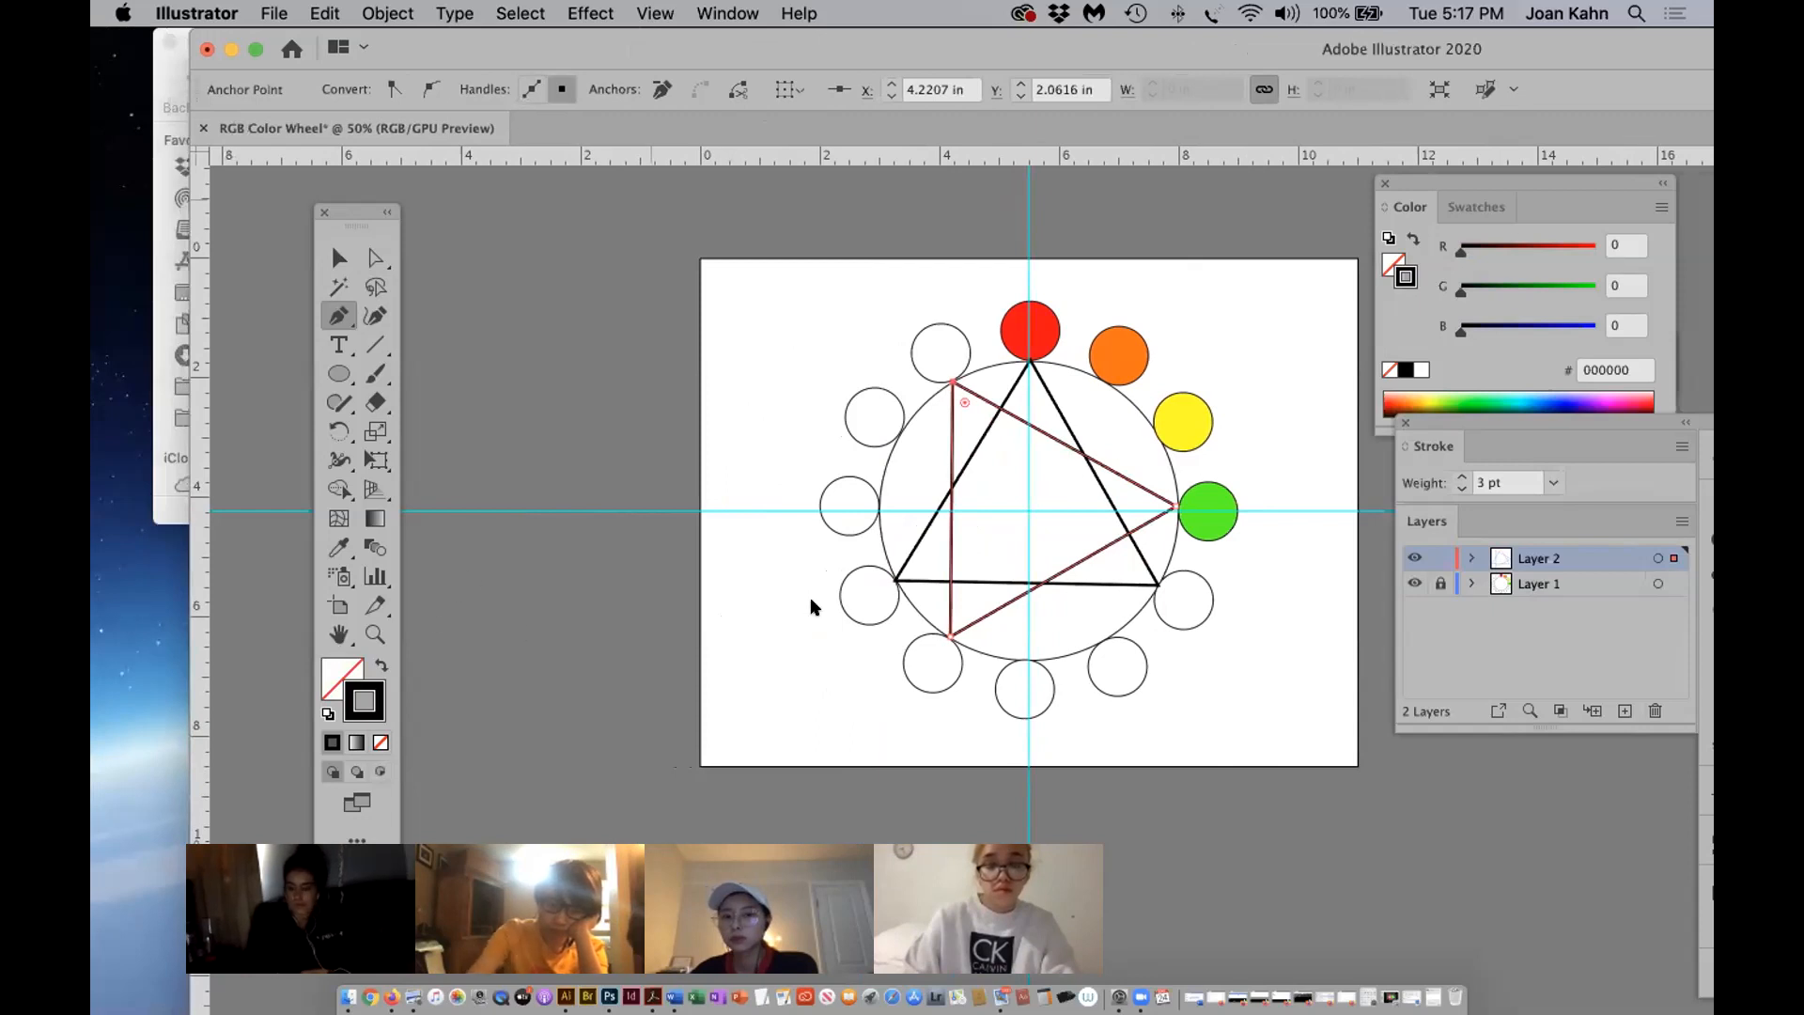
pyautogui.press('h')
pyautogui.moveTo(711, 594); pyautogui.dragTo(680, 581)
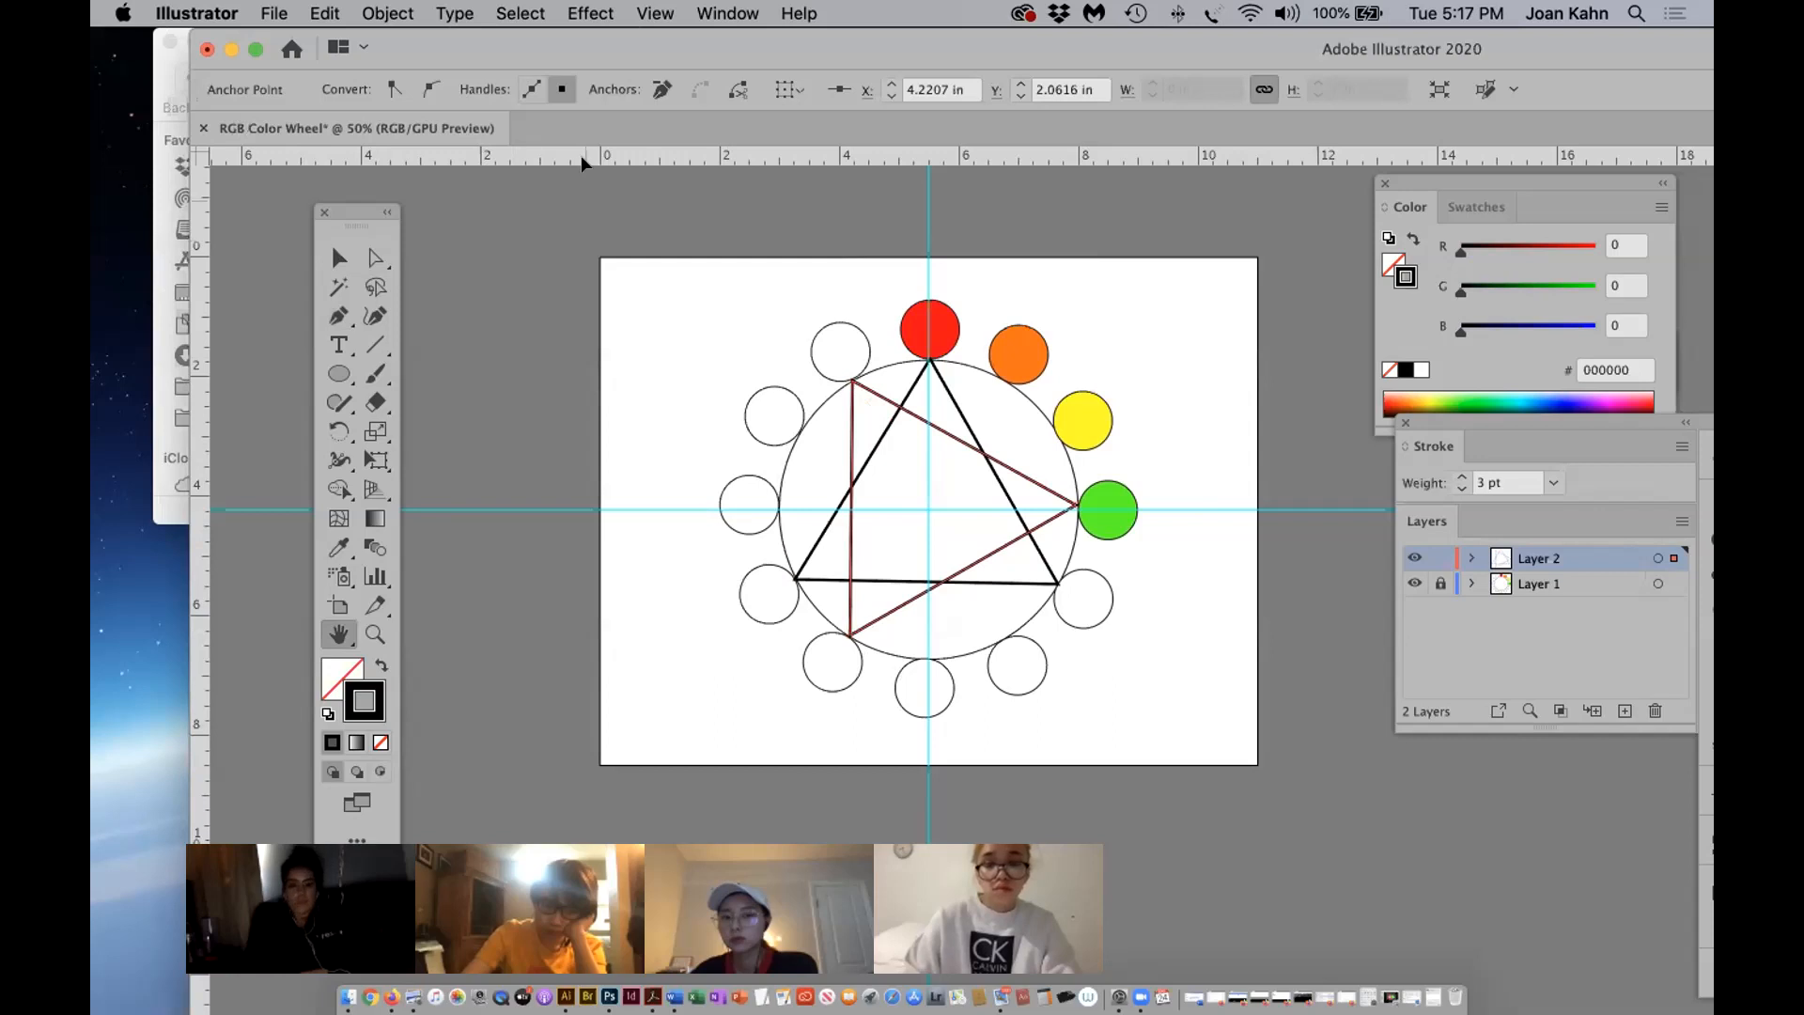
pyautogui.moveTo(582, 274); pyautogui.dragTo(583, 318)
pyautogui.moveTo(202, 283); pyautogui.dragTo(660, 291)
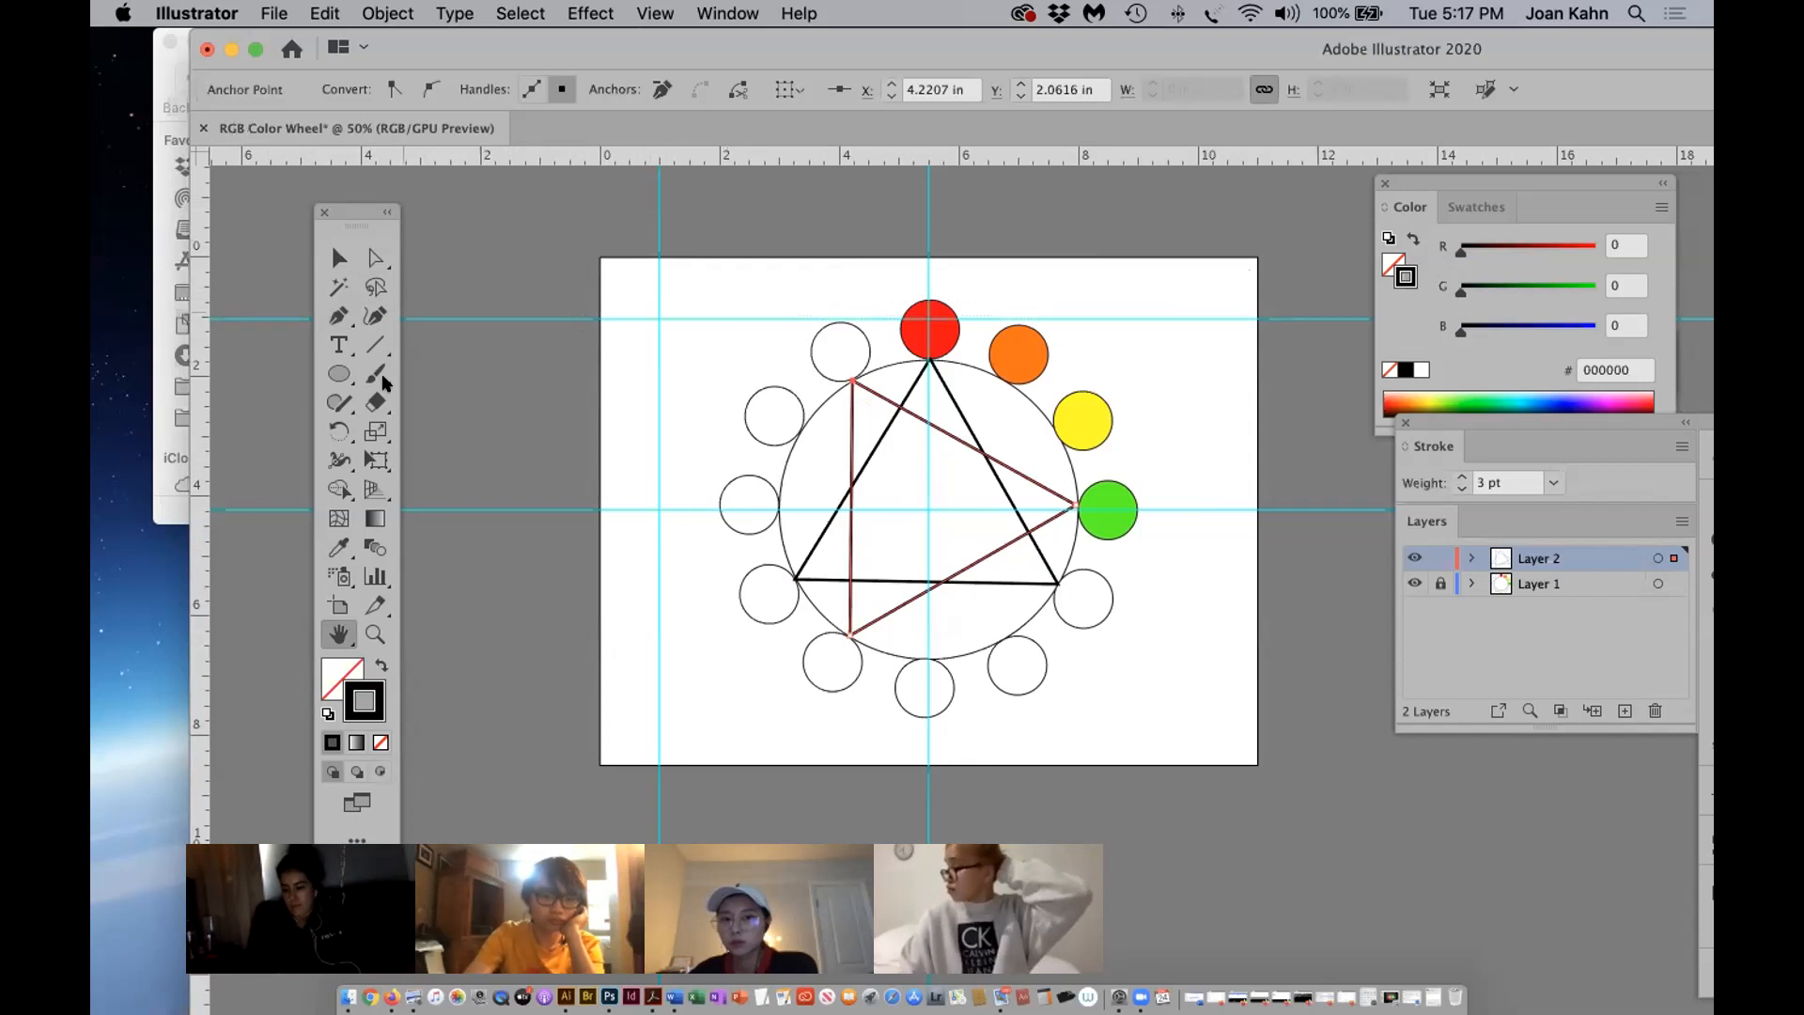
# Add the title text "RGB Color Wheel" near the crossing of the two new guides.
pyautogui.click(339, 345)
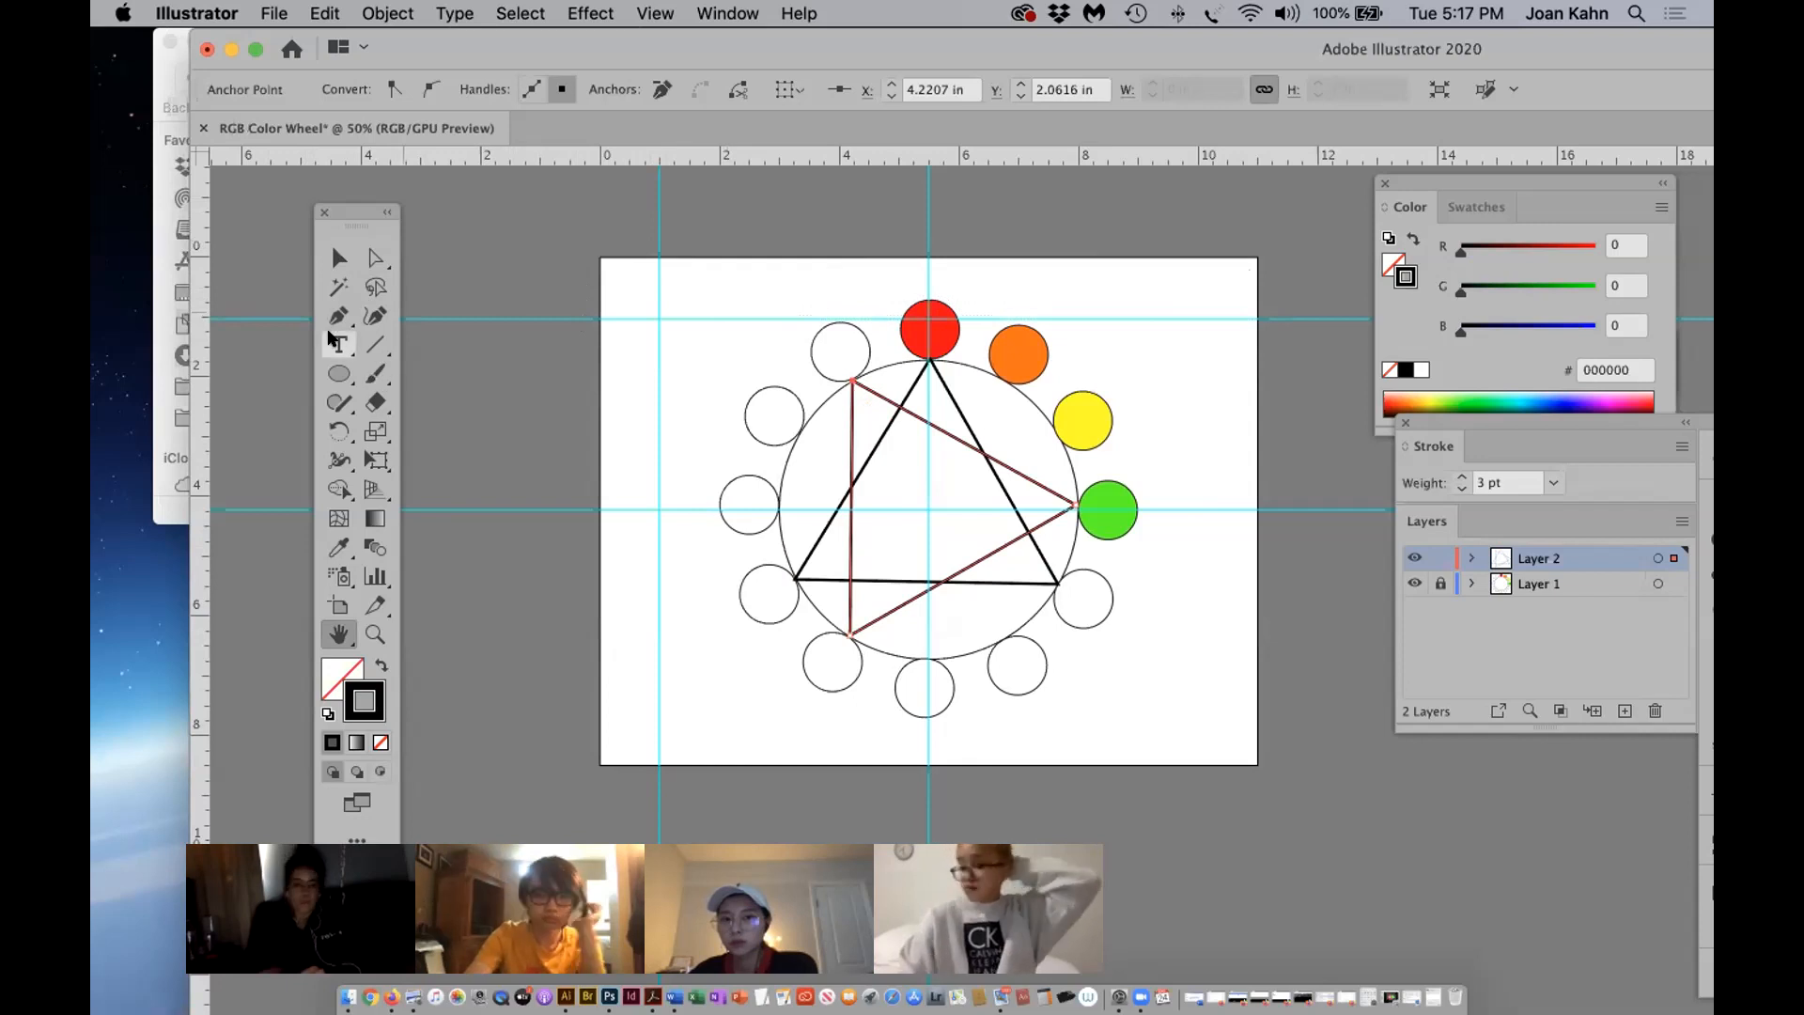
pyautogui.click(663, 296)
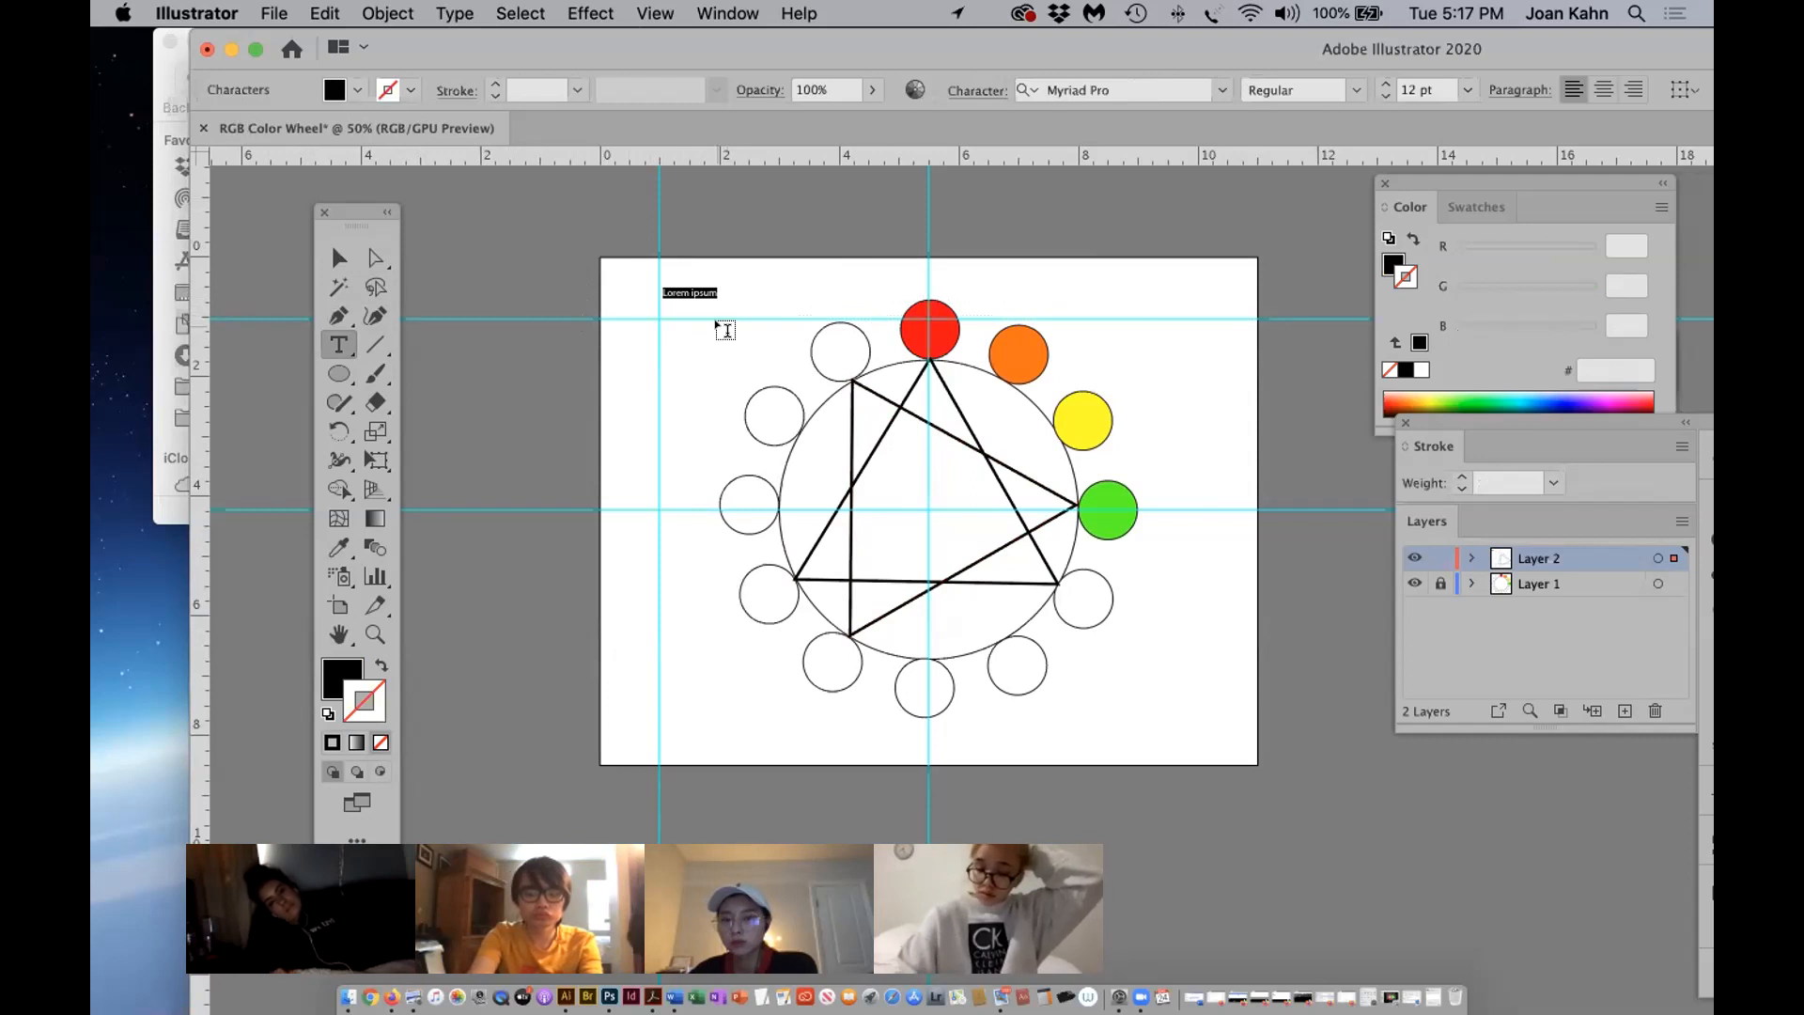
pyautogui.write('RGB')
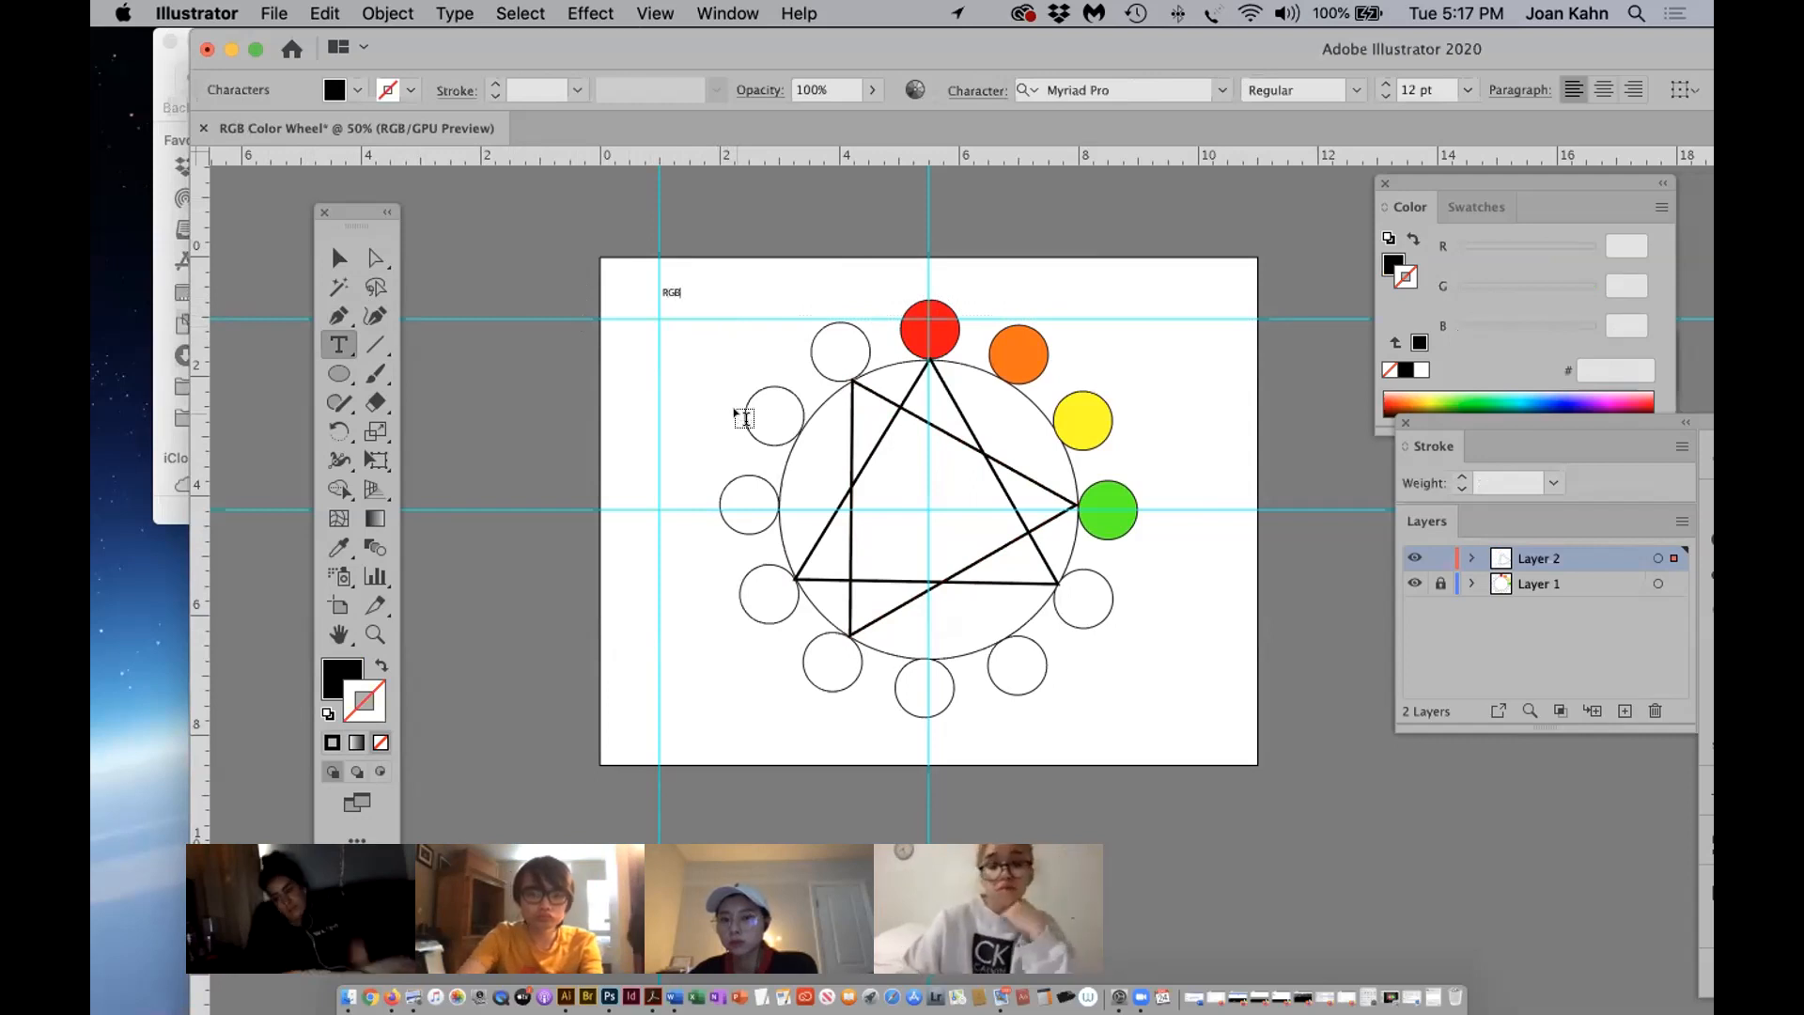
pyautogui.write(' Col')
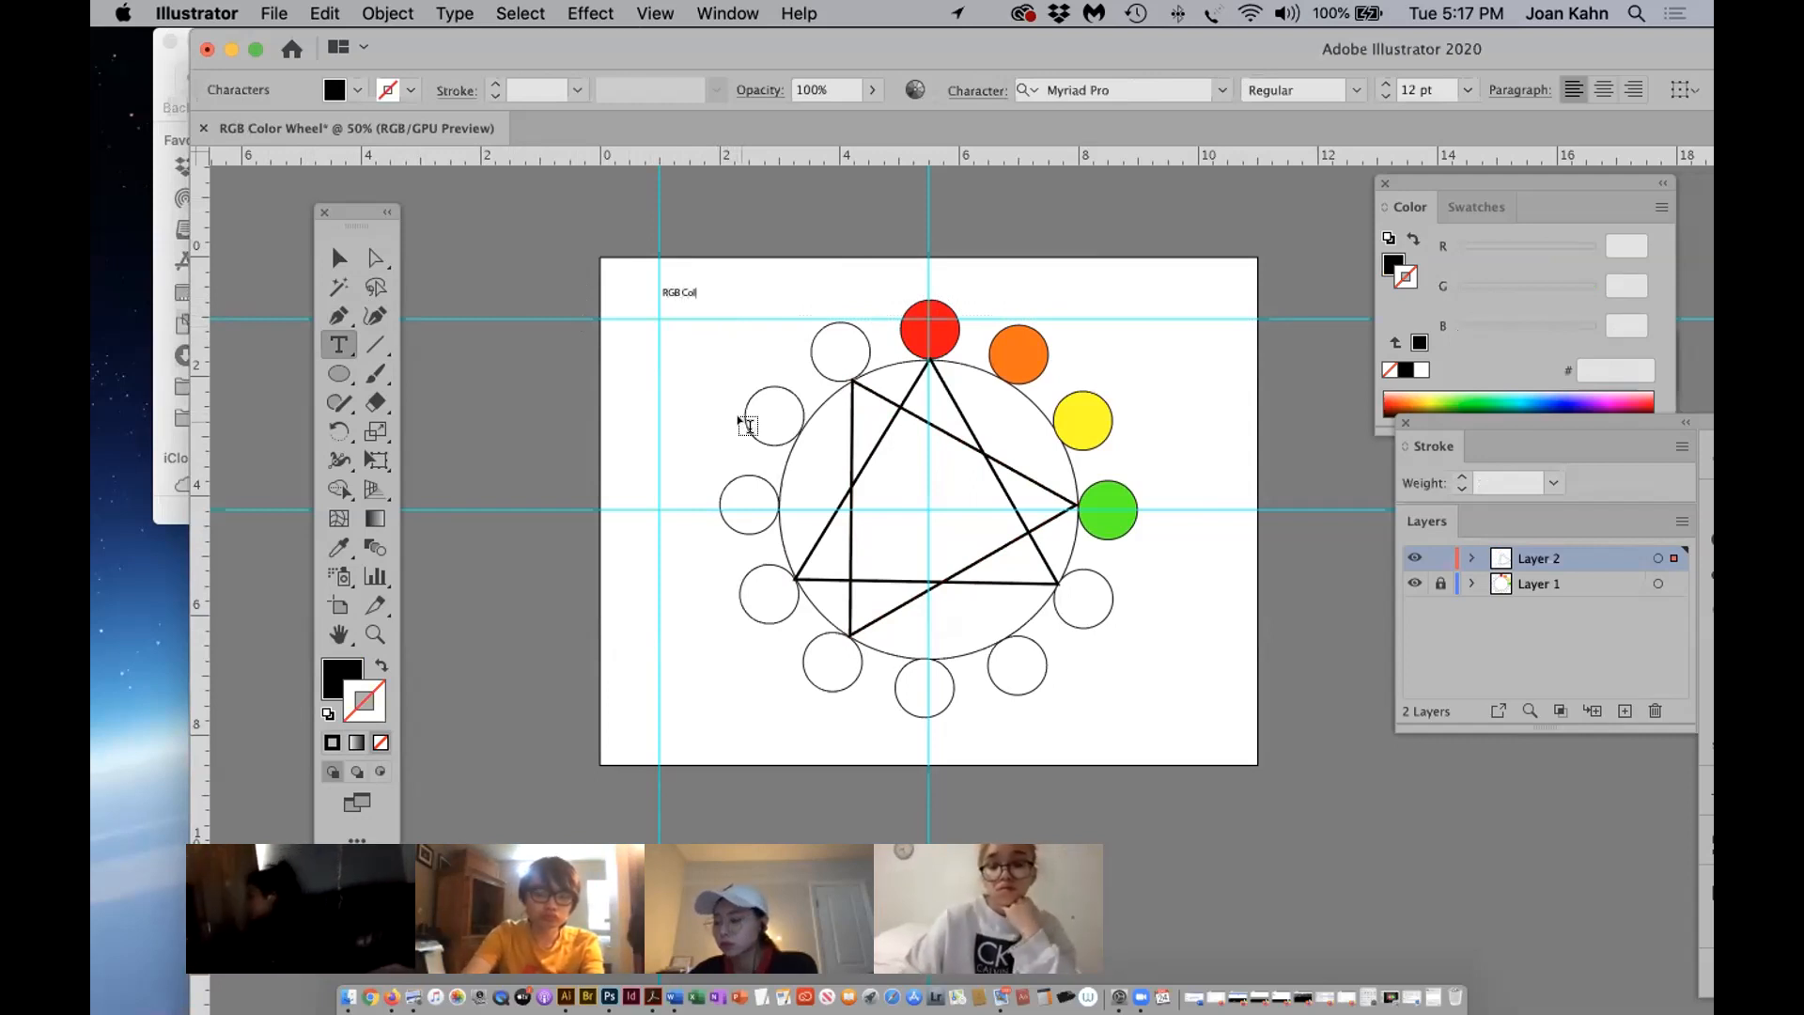
pyautogui.write('or Wheel')
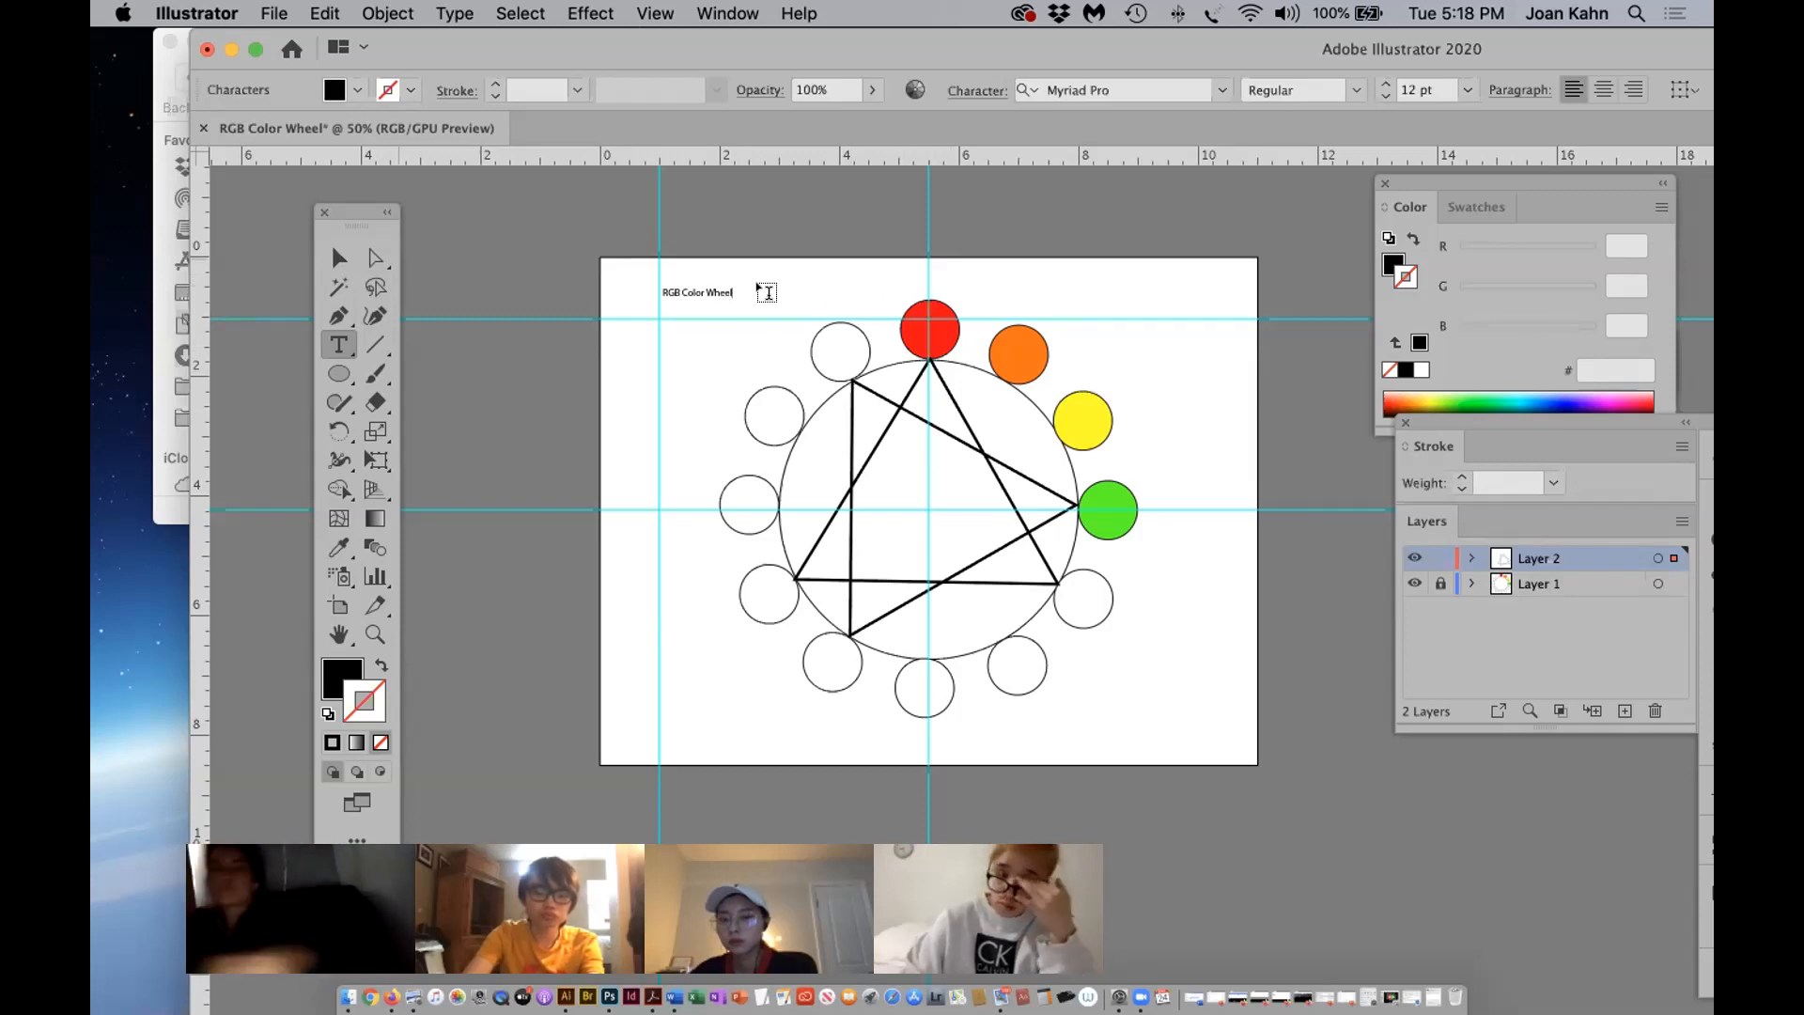
pyautogui.press('Escape')
pyautogui.click(733, 284)
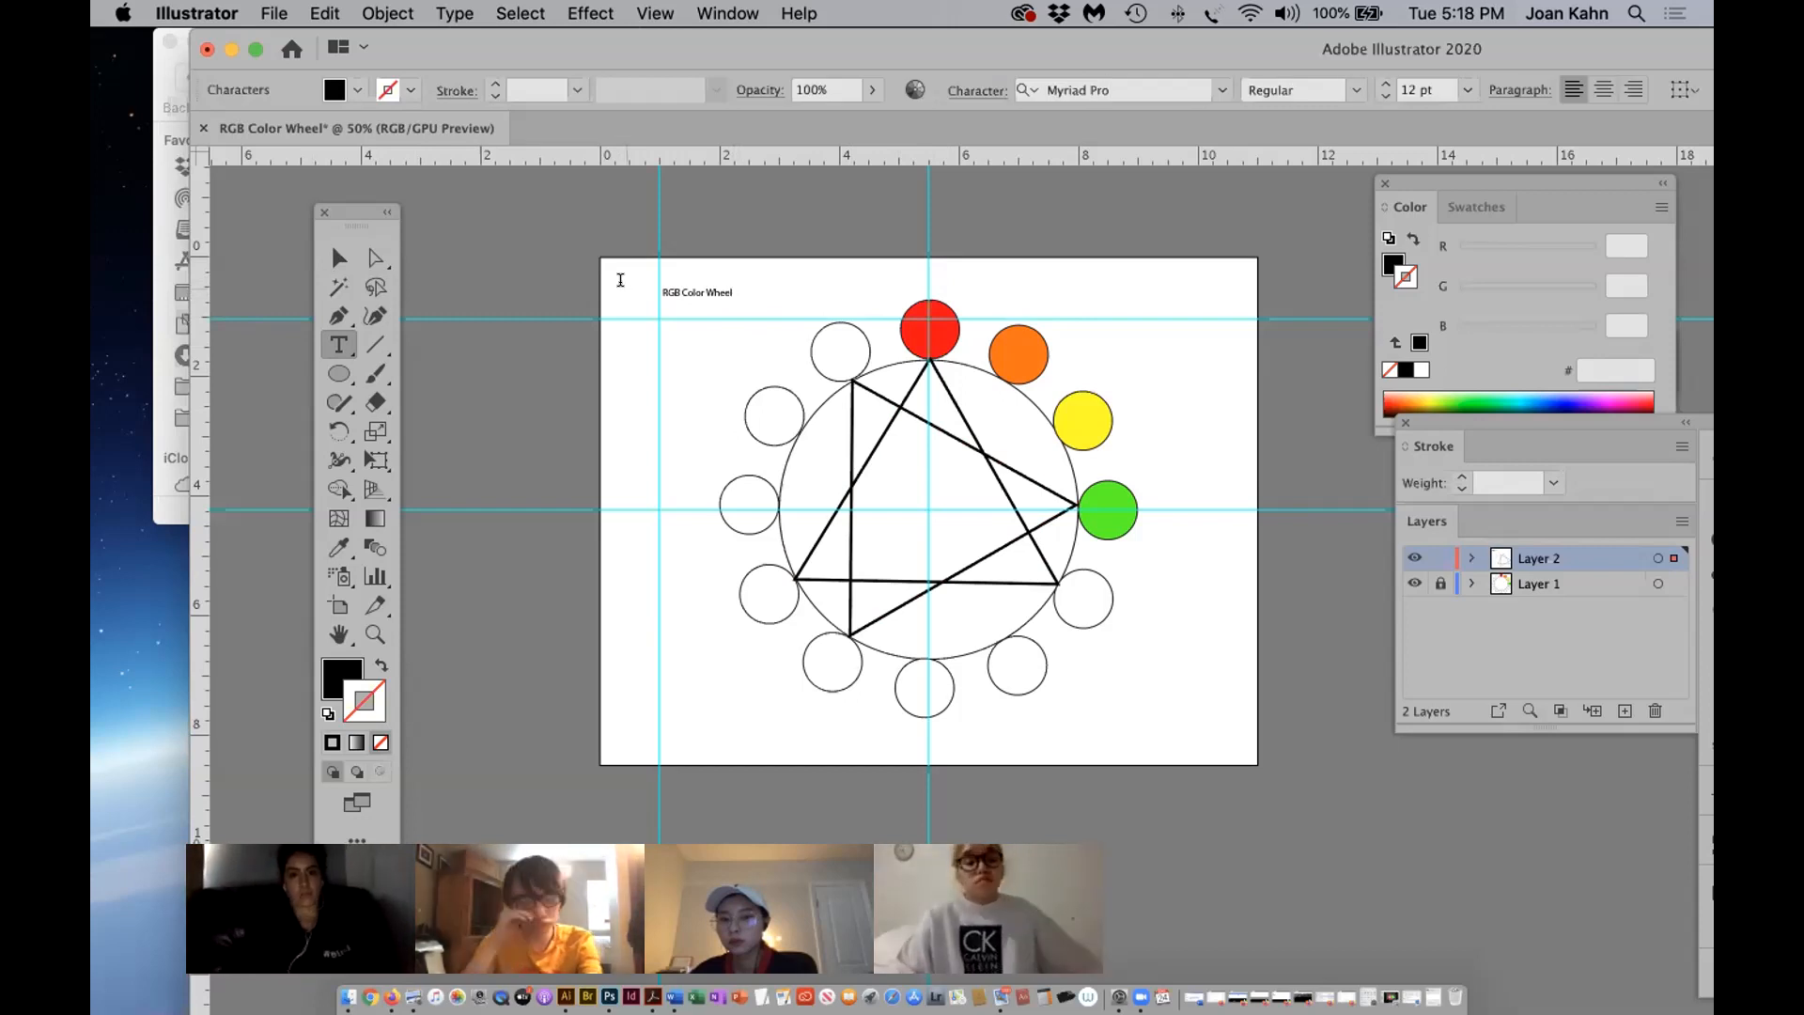
# Format the whole title in 18 pt Myriad Pro Bold.
pyautogui.moveTo(660, 284); pyautogui.dragTo(733, 293)
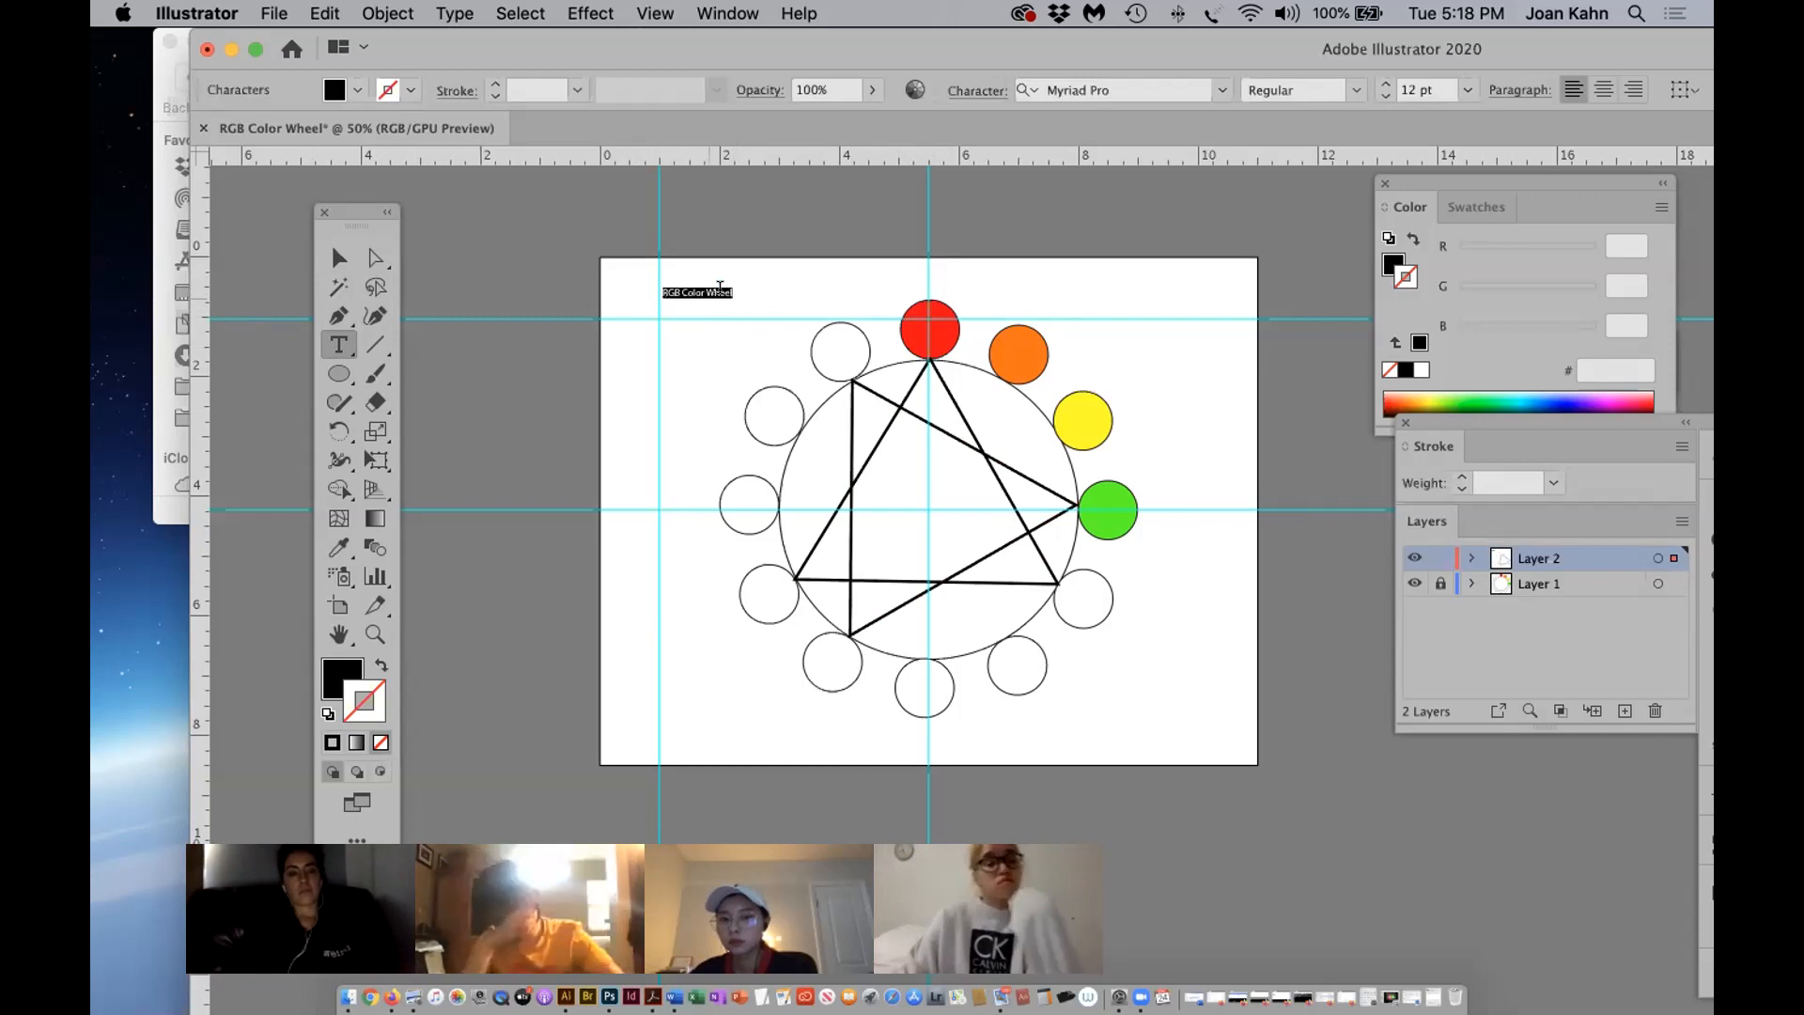
pyautogui.click(1465, 89)
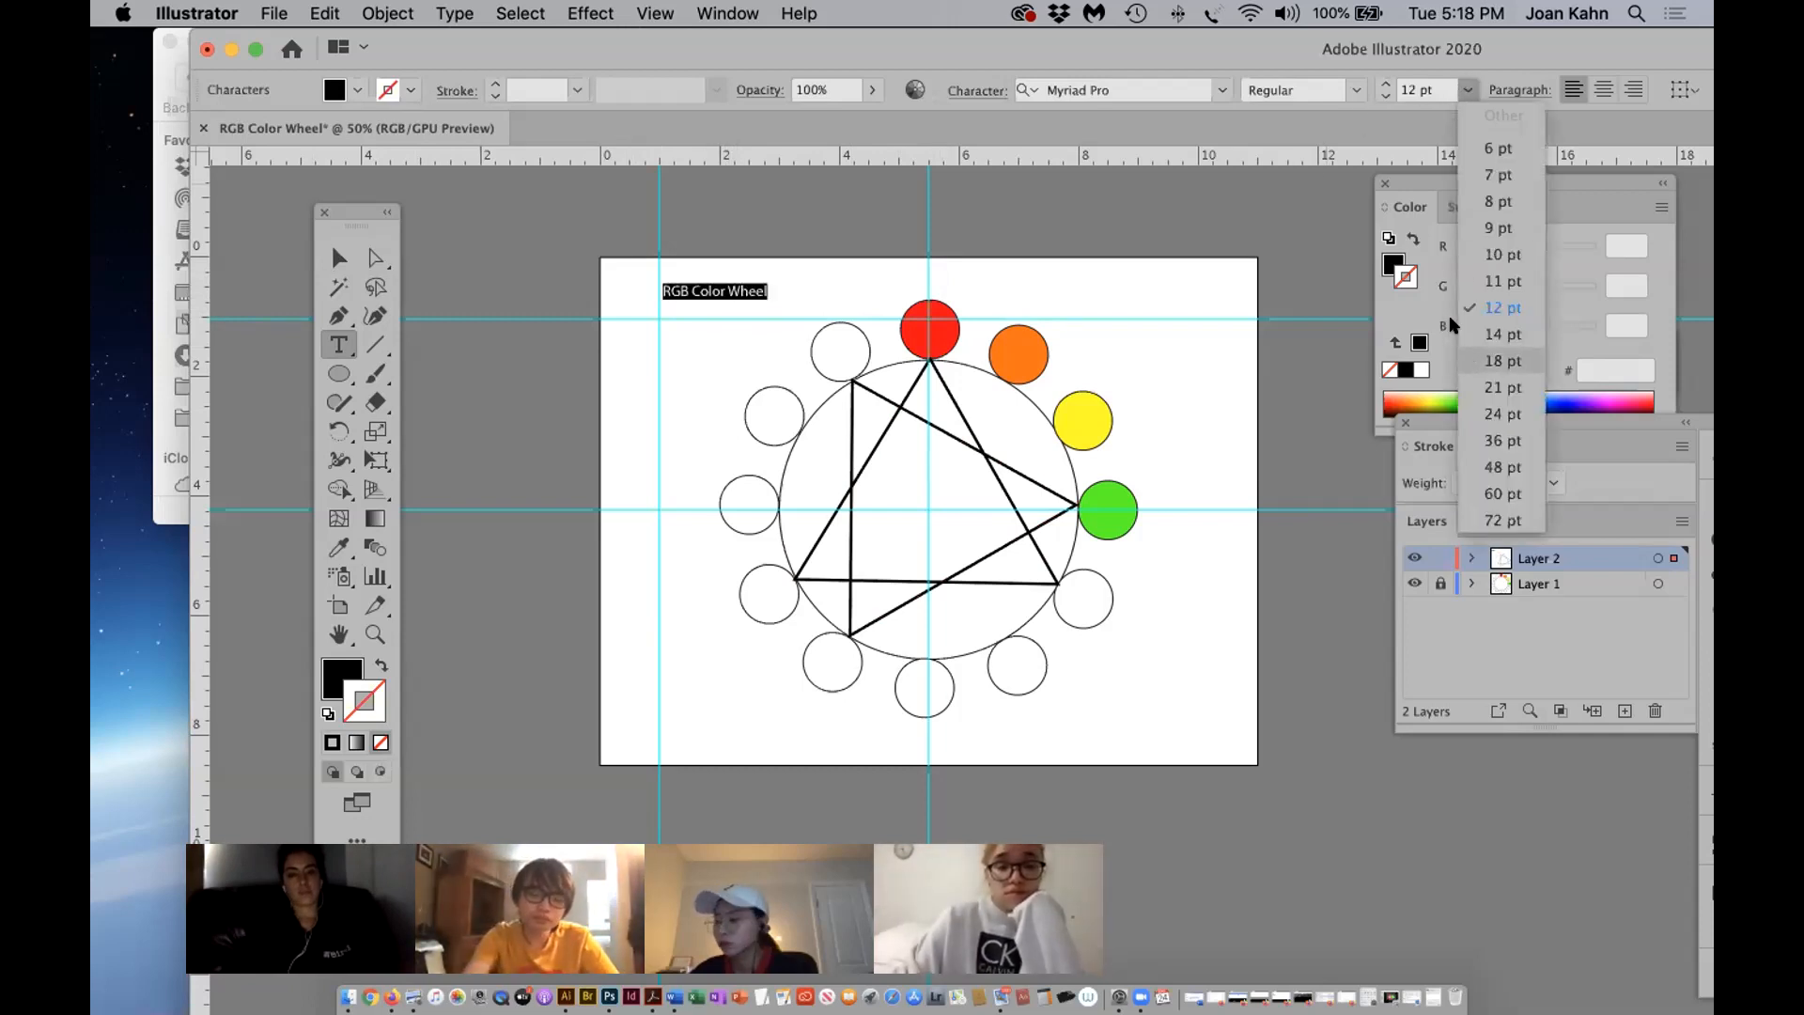
pyautogui.click(1495, 361)
pyautogui.click(1356, 89)
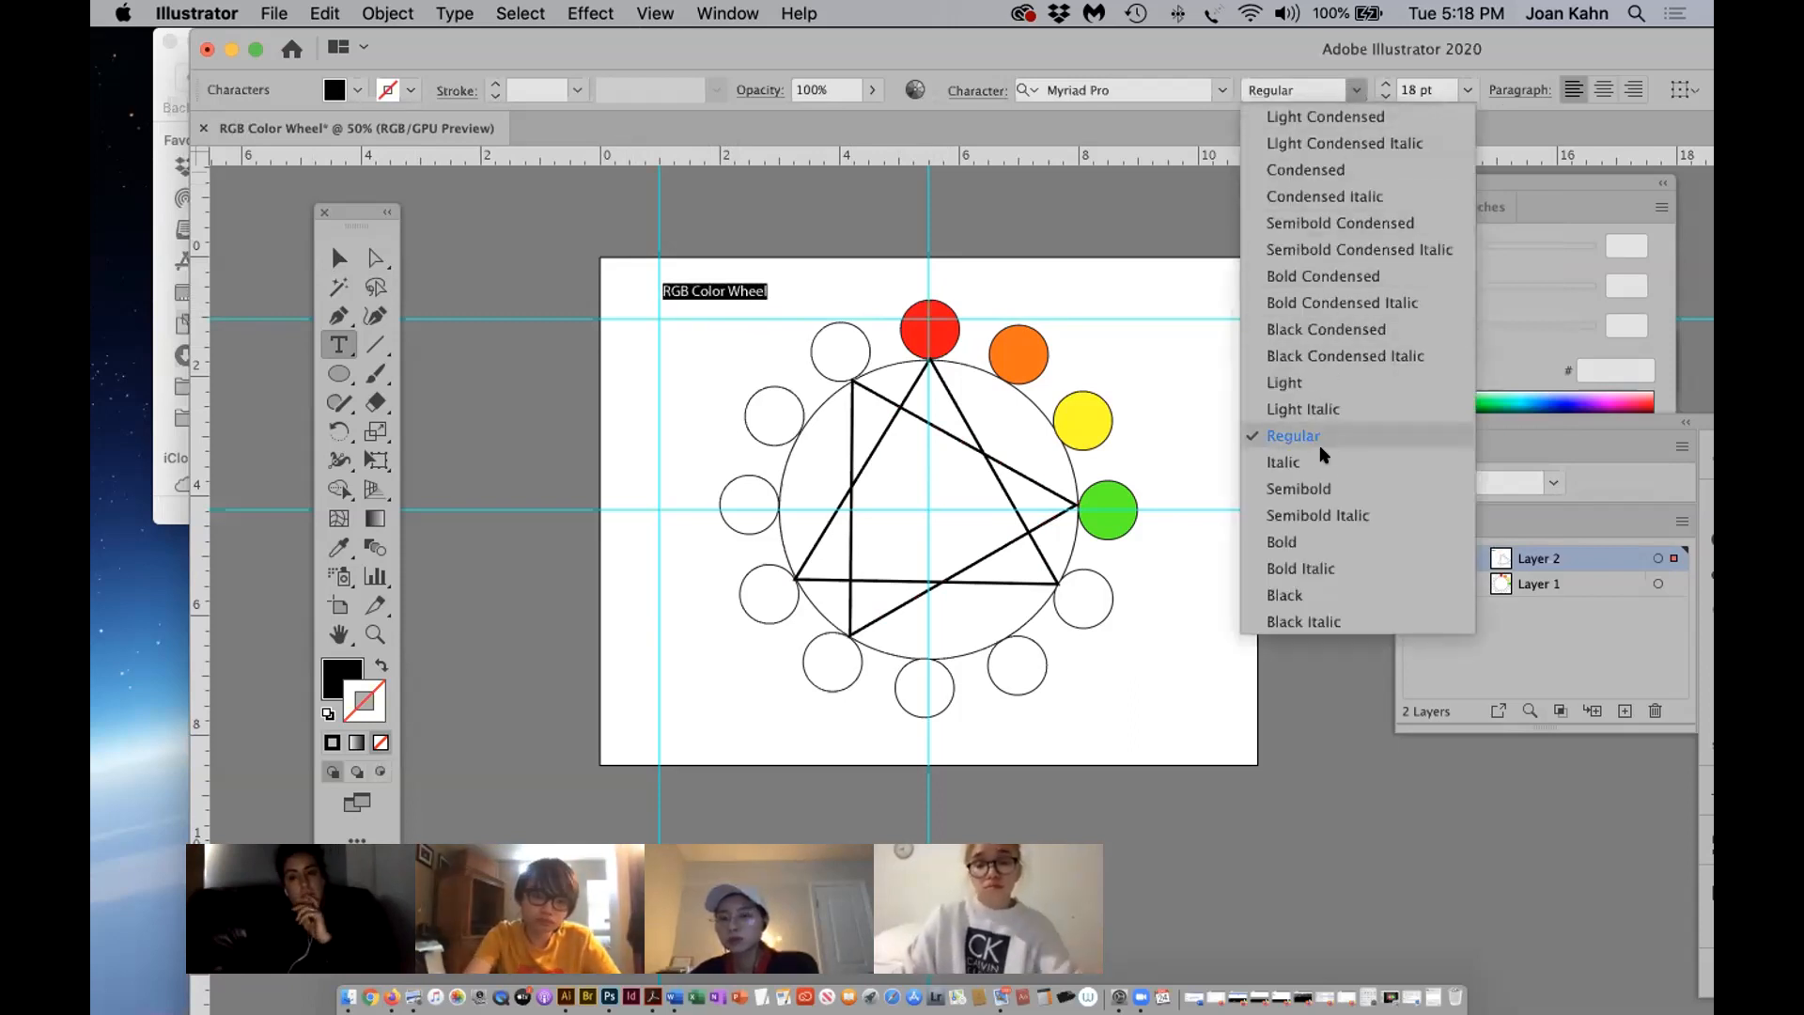
pyautogui.click(1311, 541)
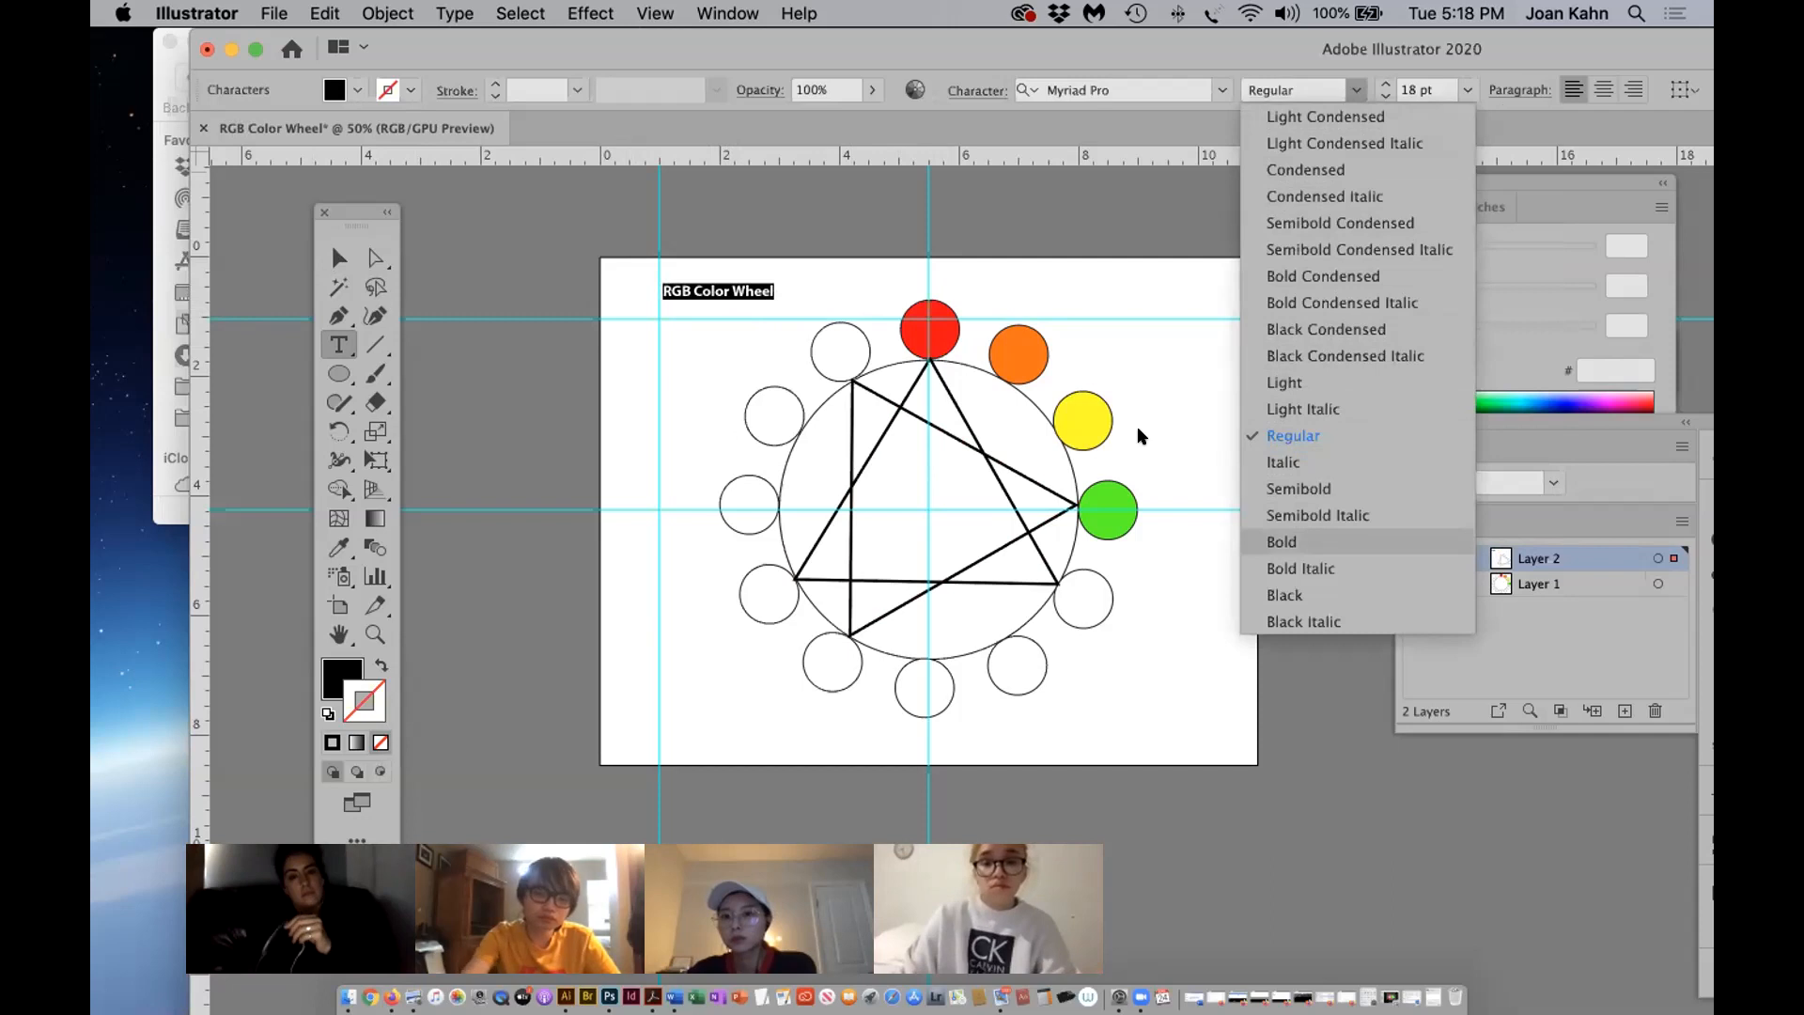
# Move the title down so it sits on the horizontal guide and starts at the left vertical guide.
pyautogui.press('super+shift+a')
pyautogui.click(339, 258)
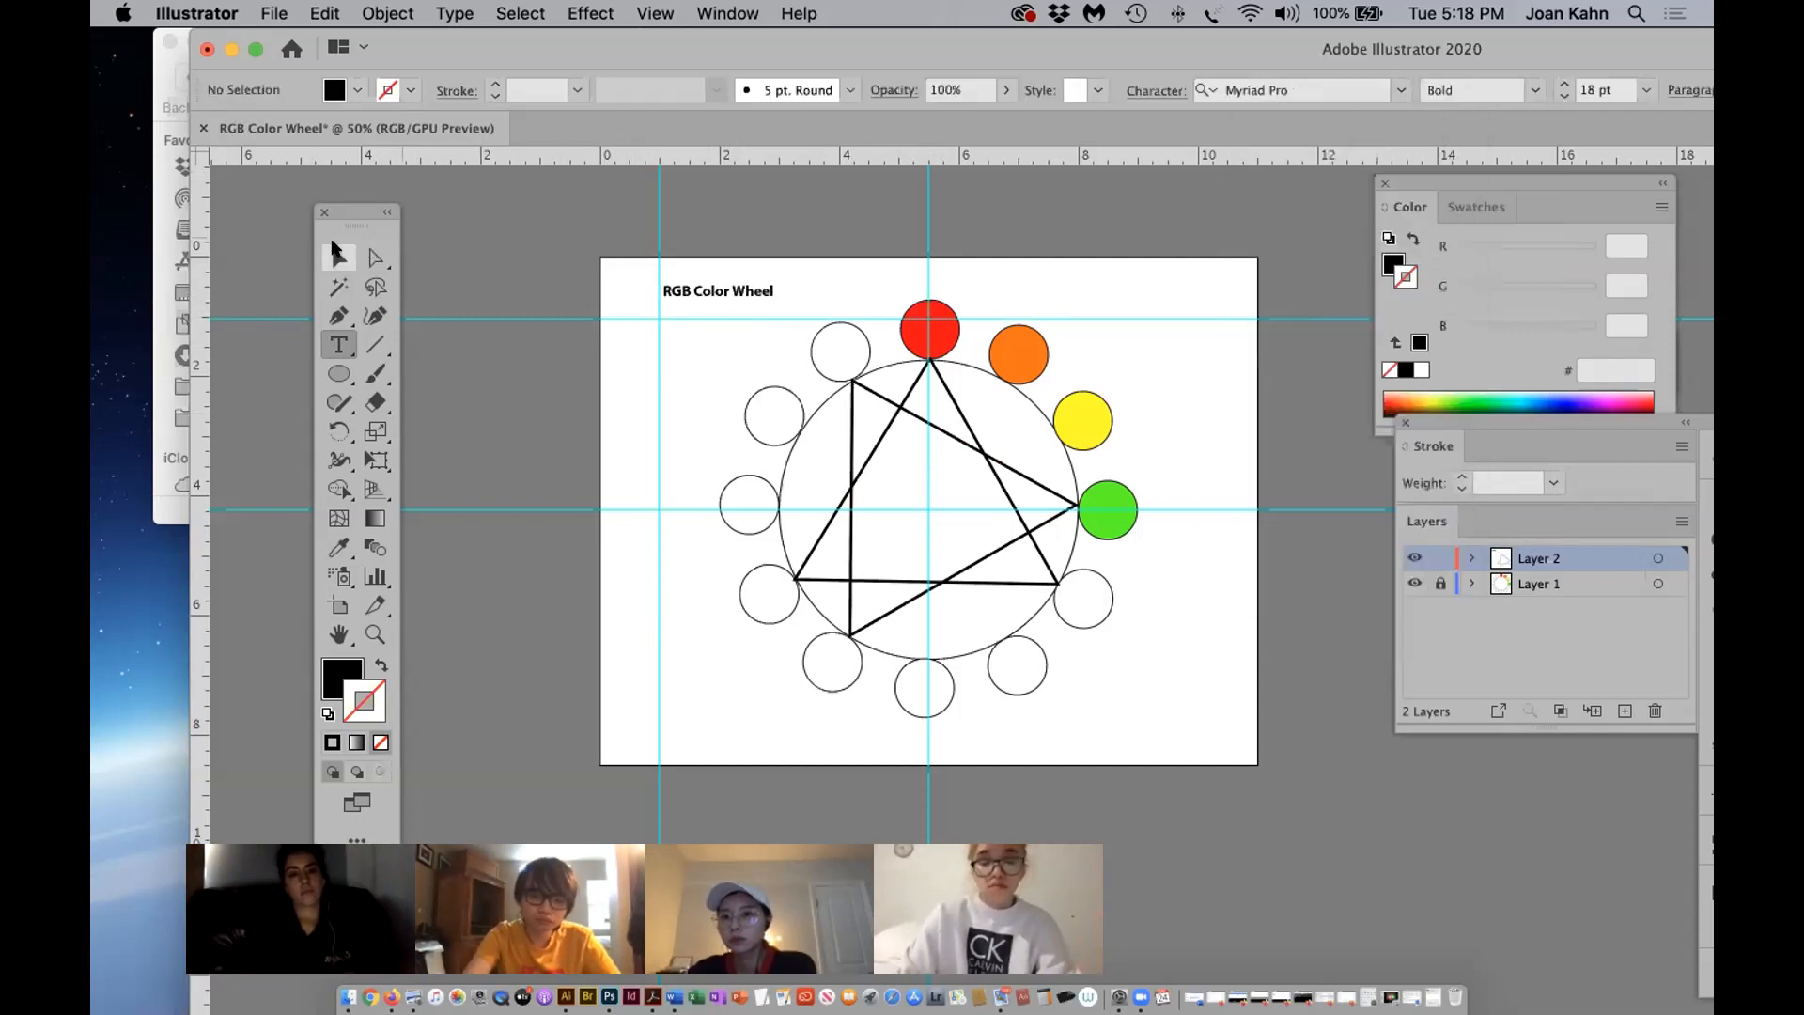
pyautogui.moveTo(698, 294); pyautogui.dragTo(696, 314)
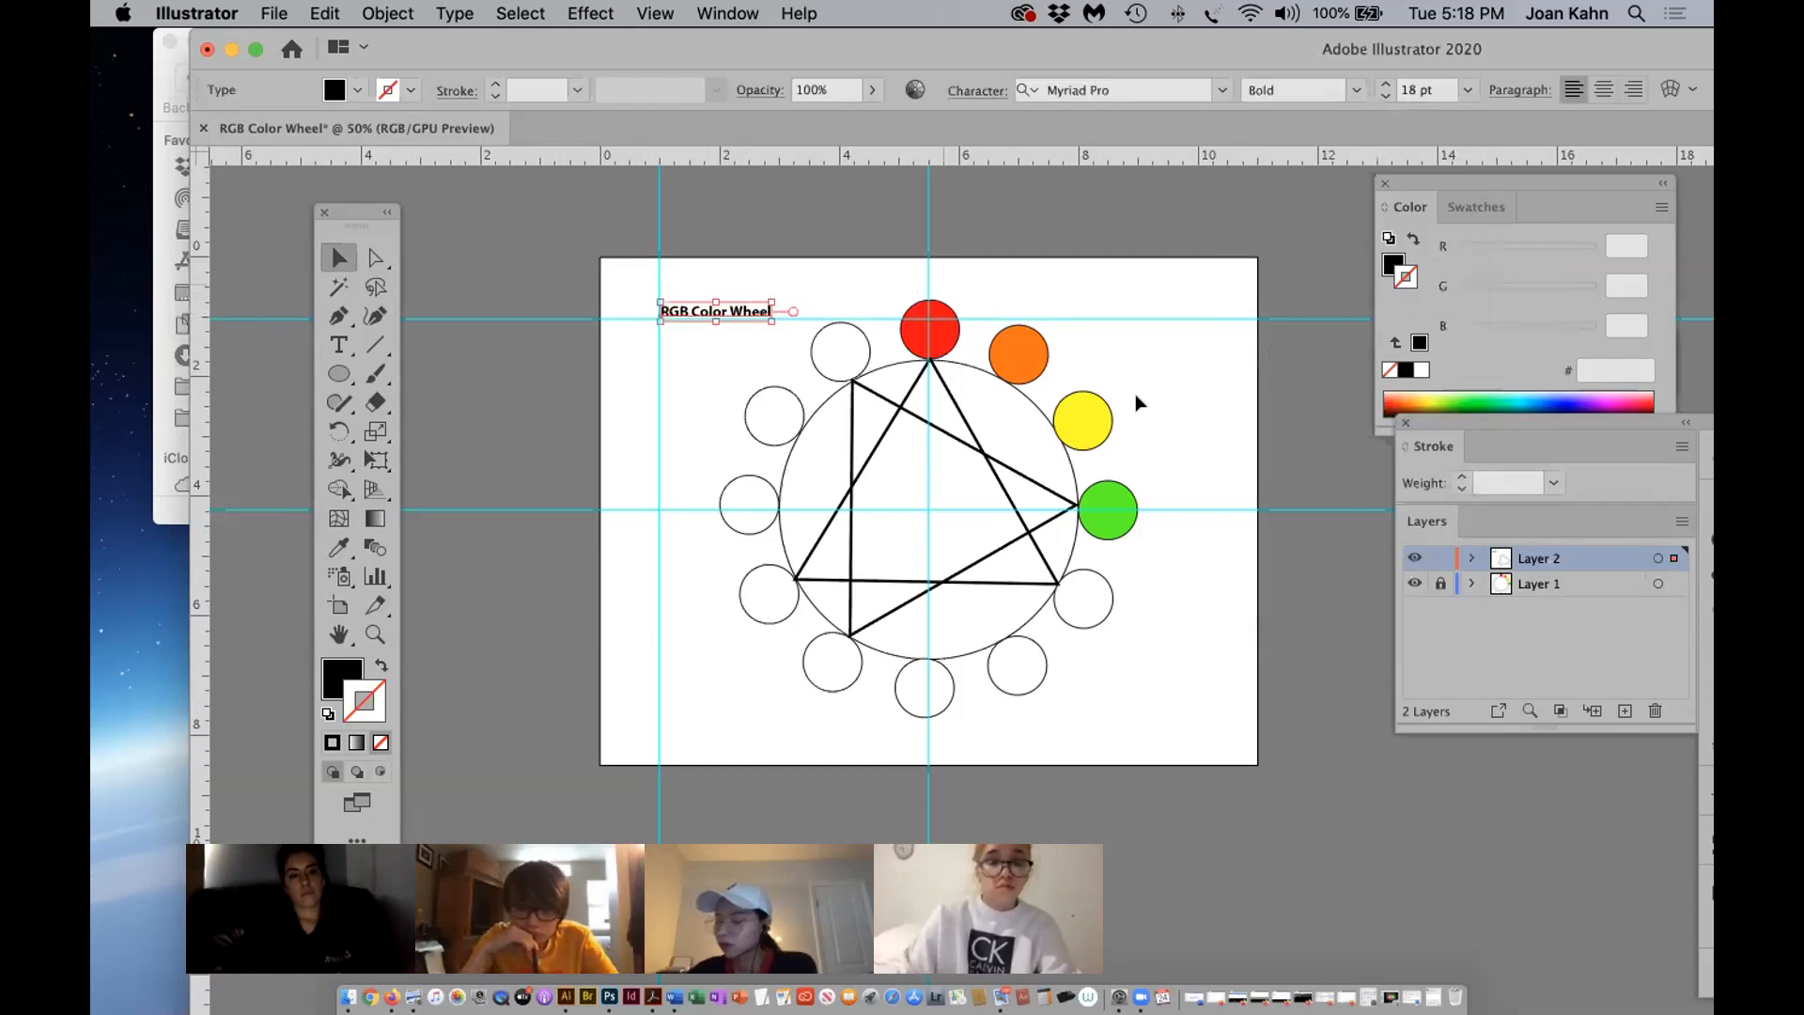
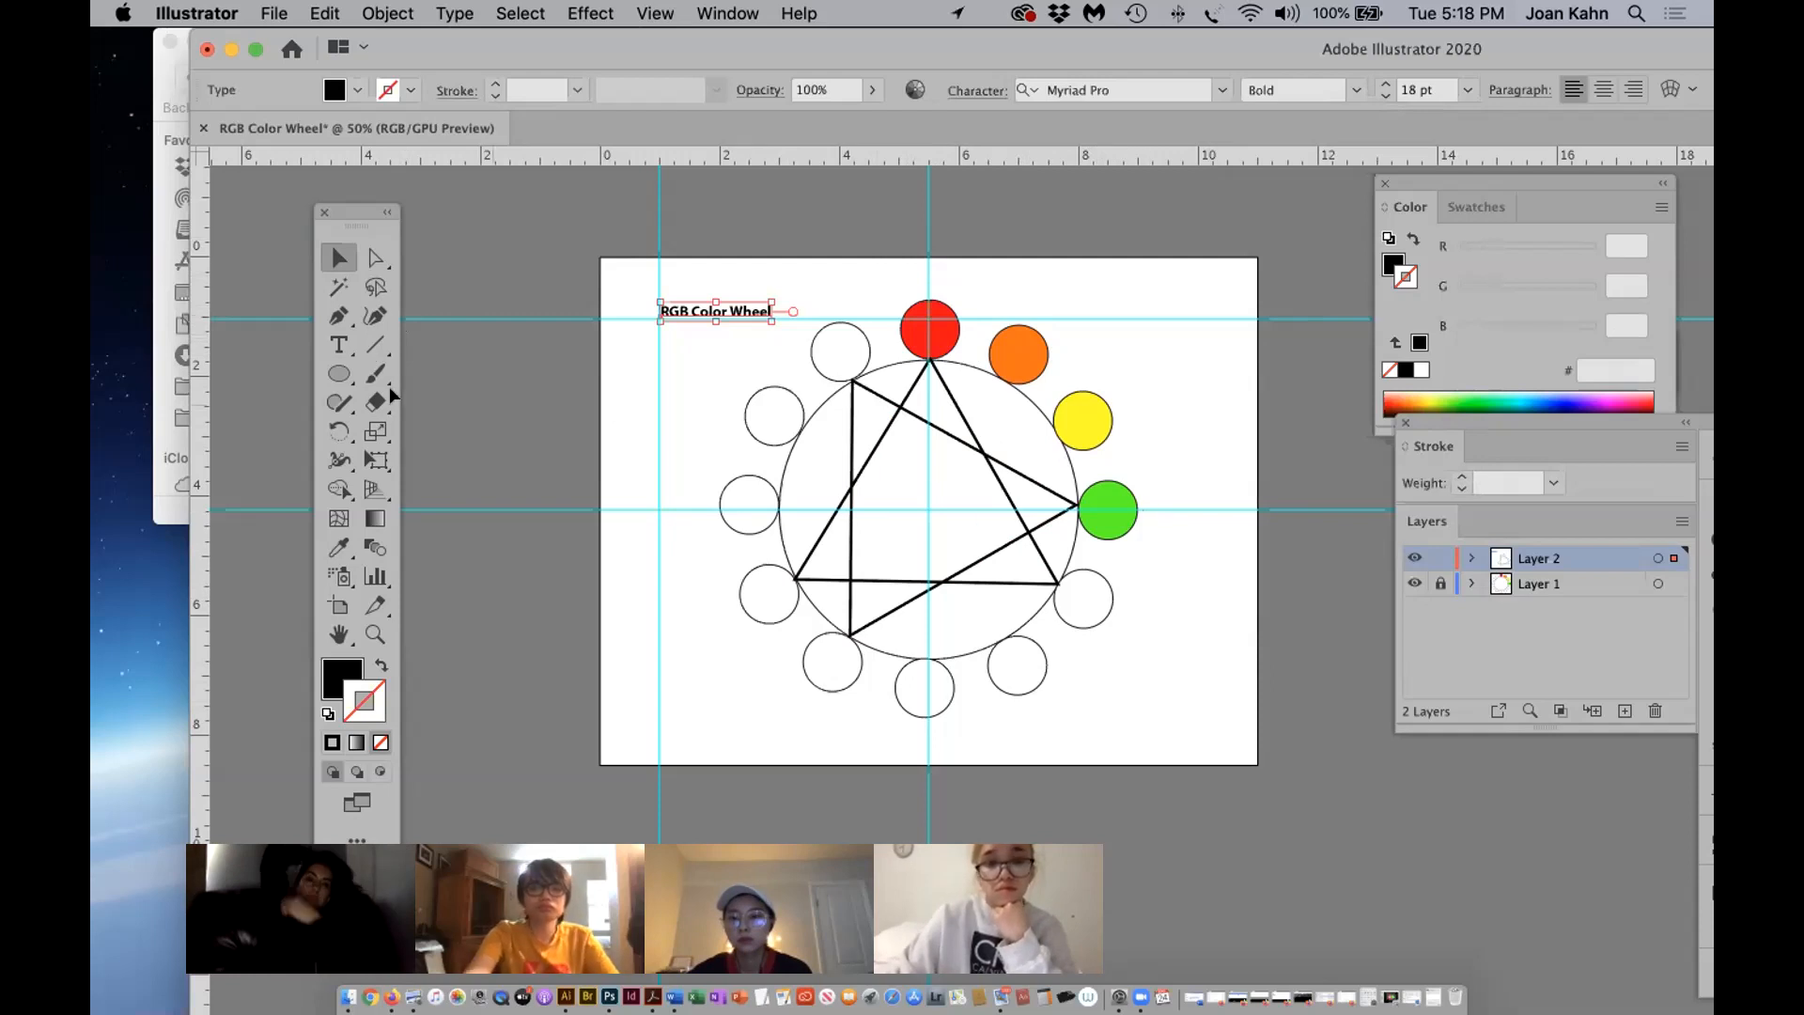
pyautogui.click(339, 345)
pyautogui.click(1146, 500)
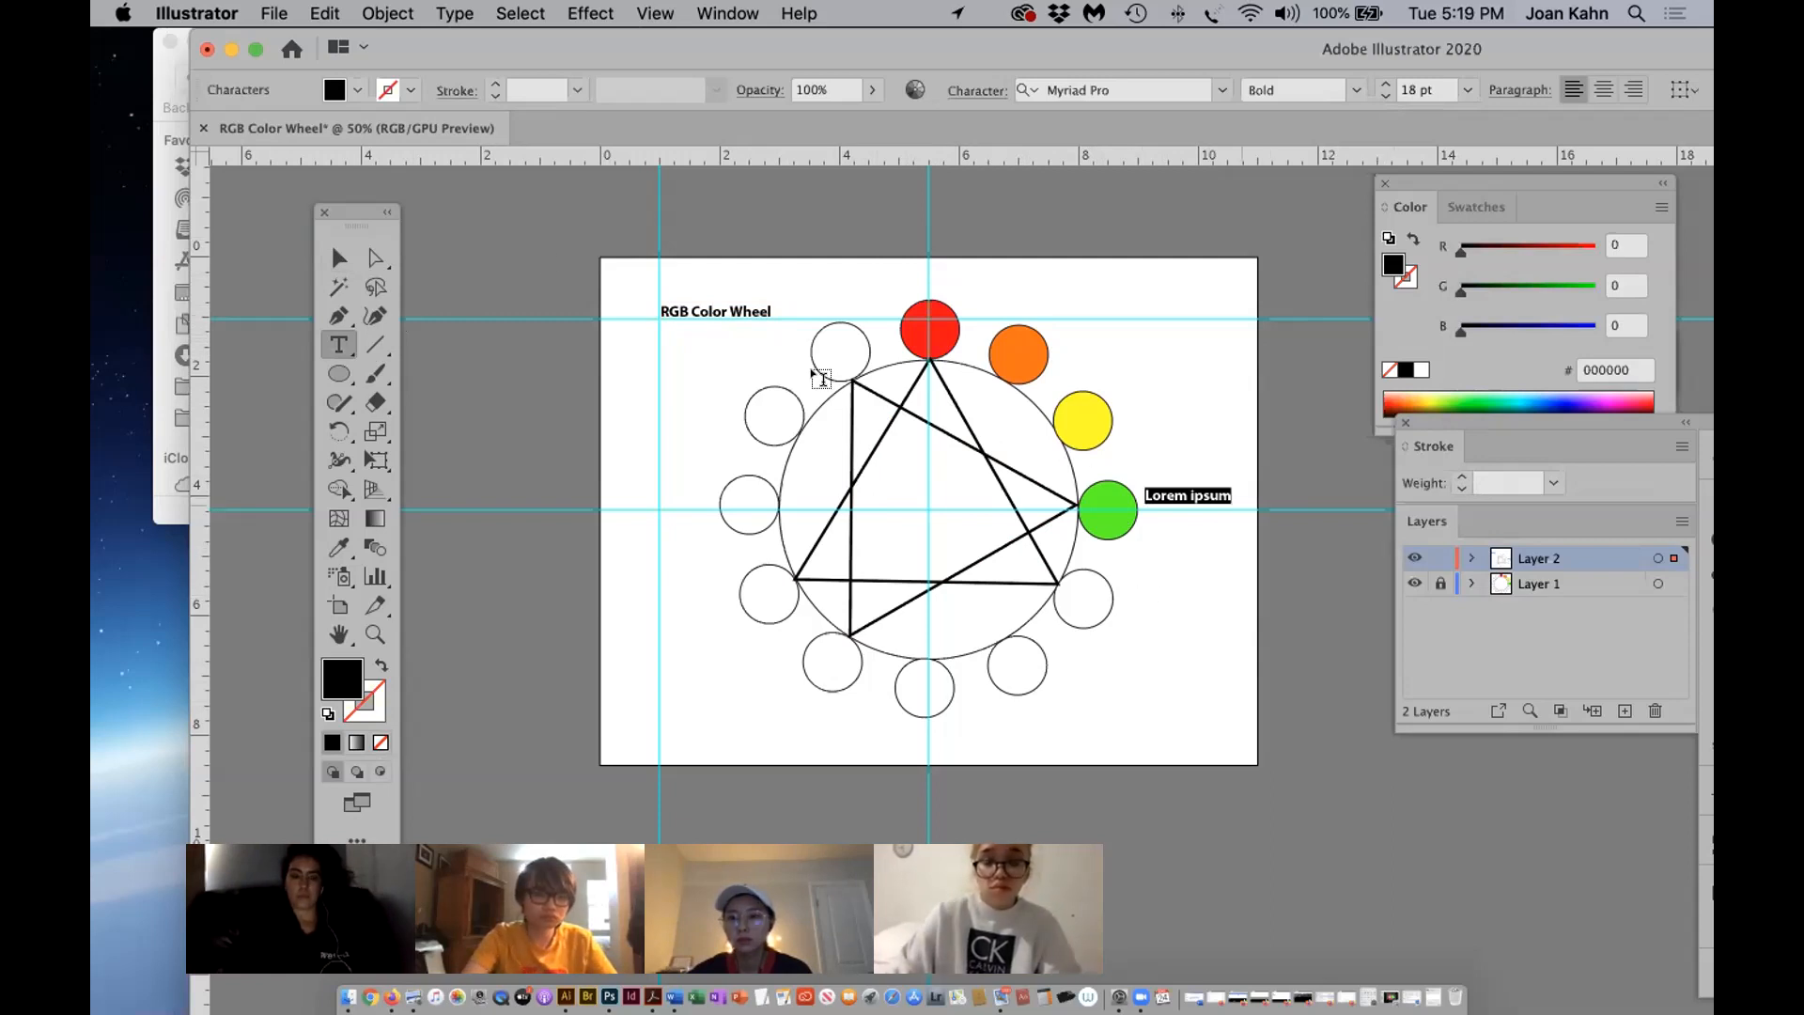
pyautogui.click(336, 253)
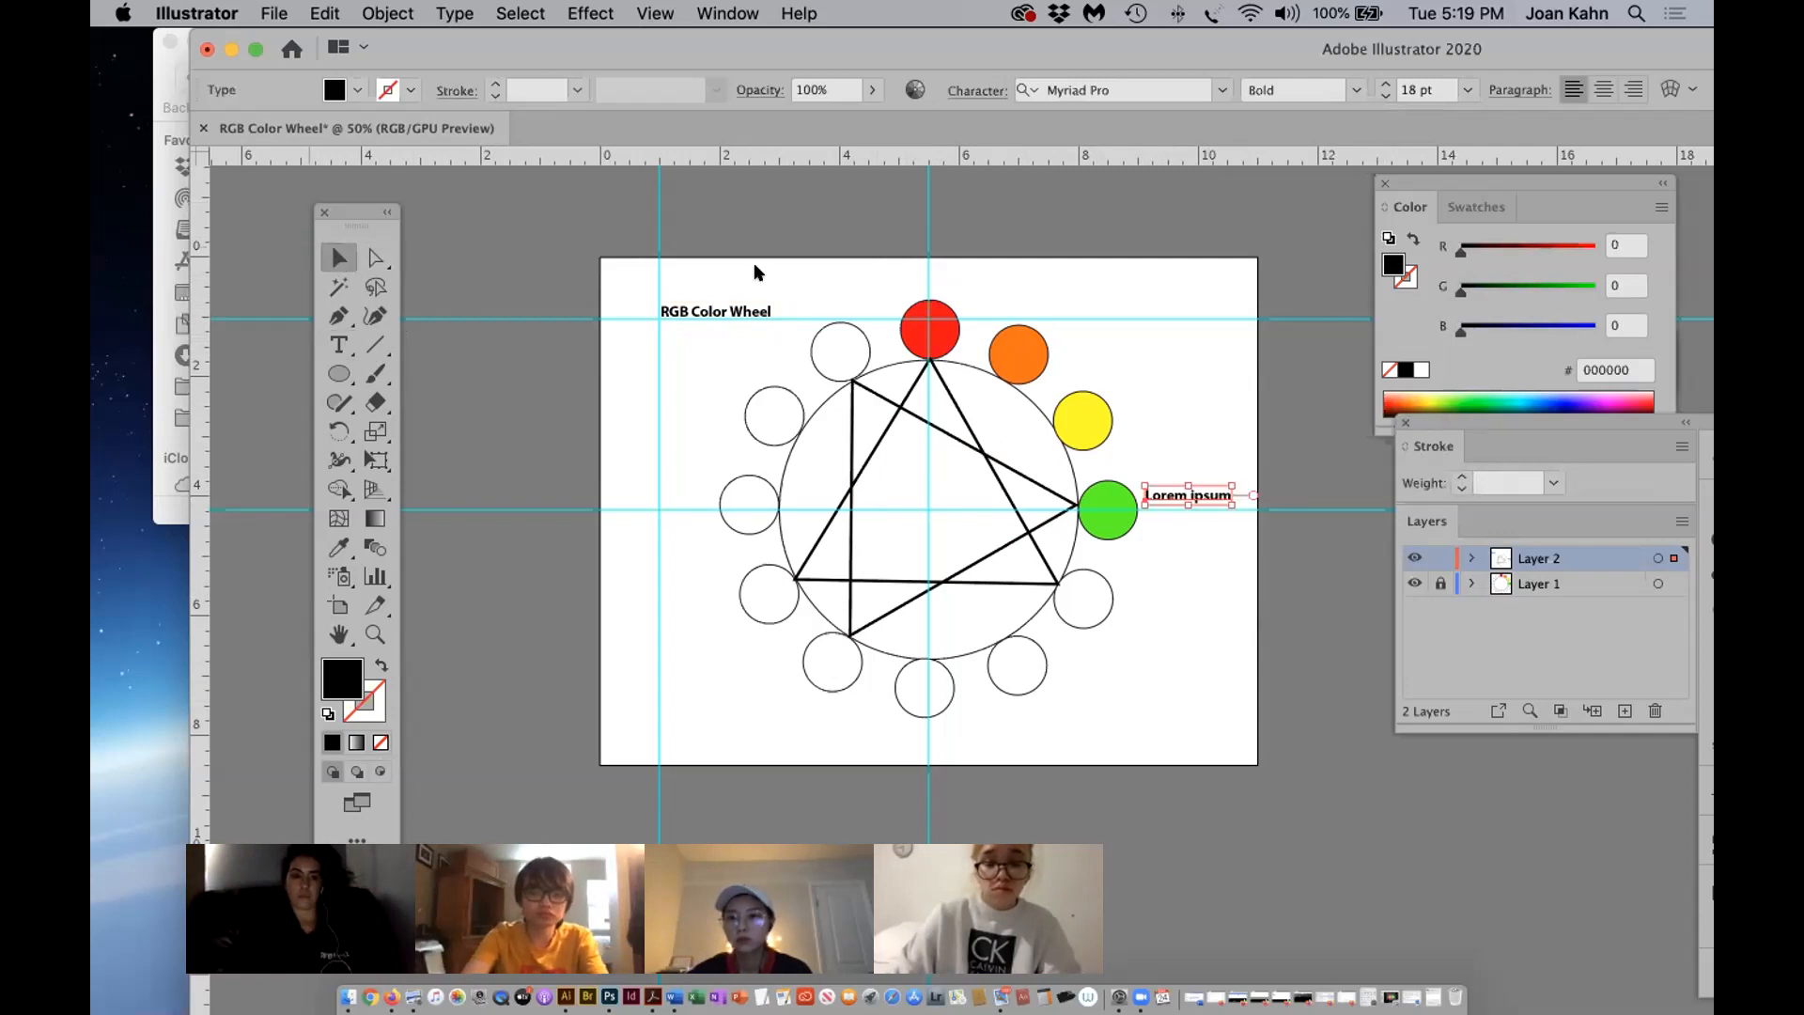
# Add four horizontal guides through the centers of the one, two, four and five o'clock circles.
pyautogui.moveTo(977, 166); pyautogui.dragTo(1000, 357)
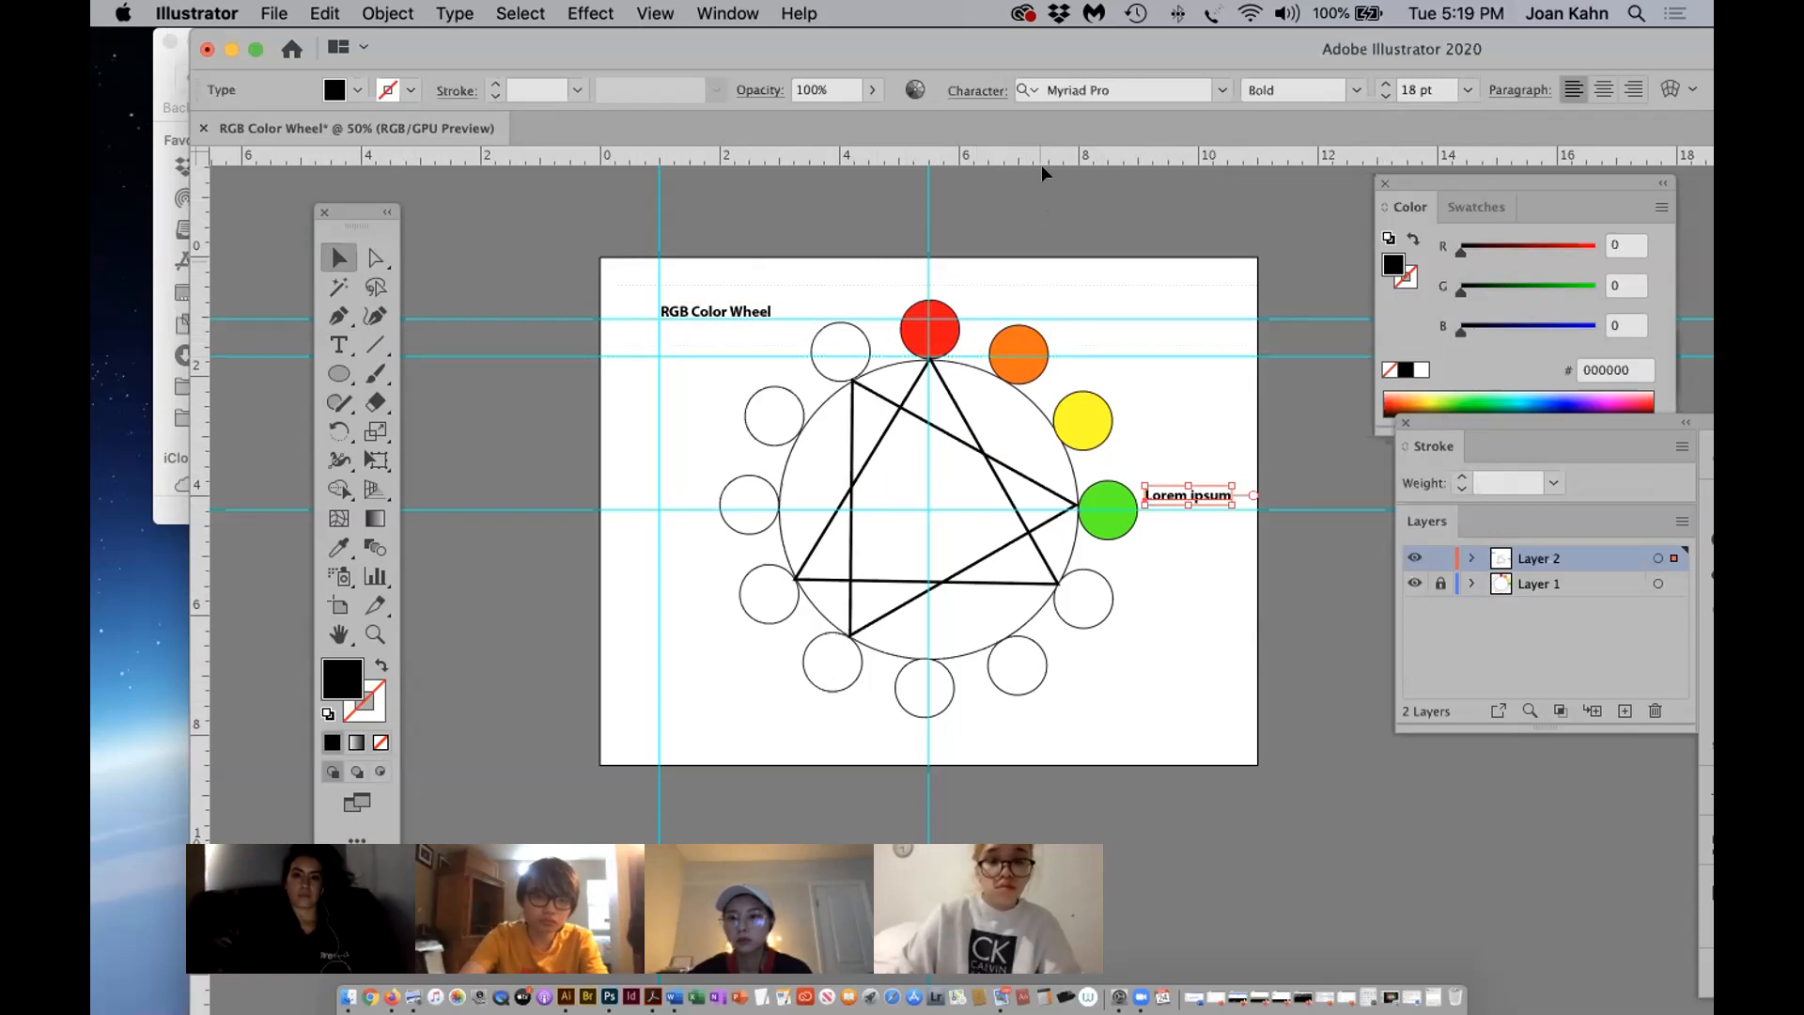
pyautogui.moveTo(1040, 153); pyautogui.dragTo(1016, 423)
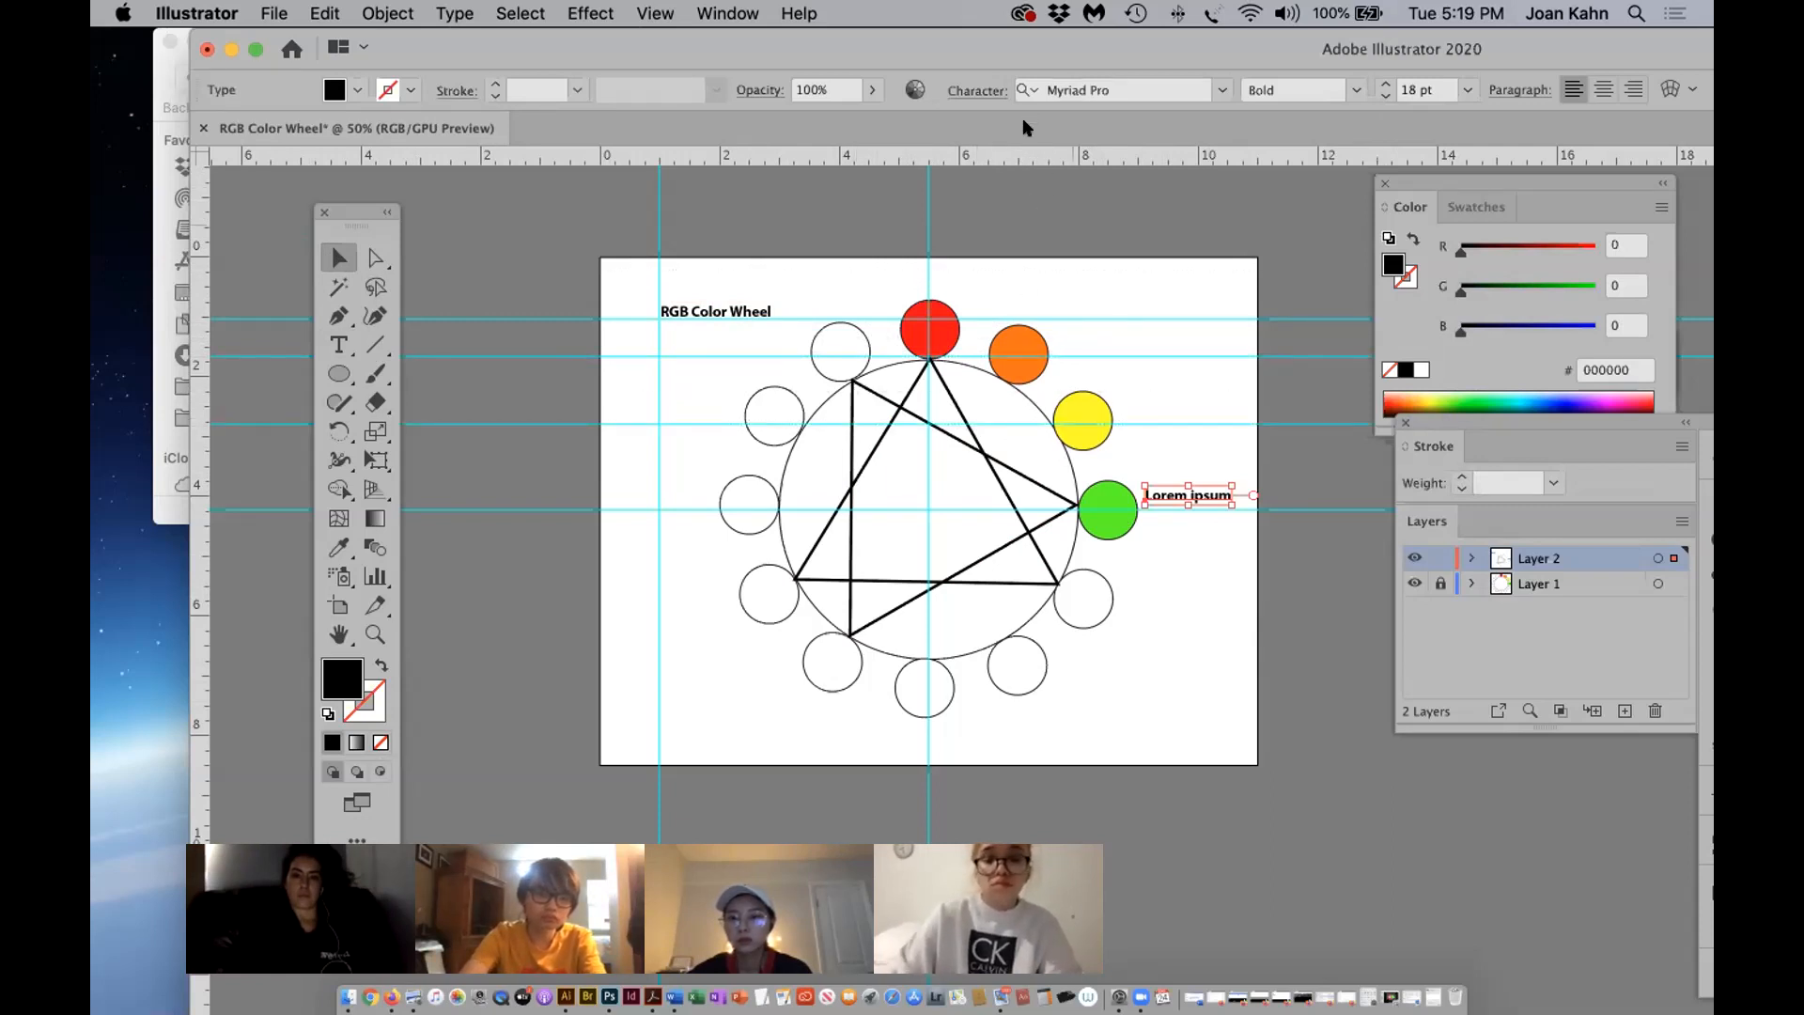
pyautogui.moveTo(1028, 161); pyautogui.dragTo(1034, 595)
pyautogui.moveTo(1003, 480); pyautogui.dragTo(1010, 669)
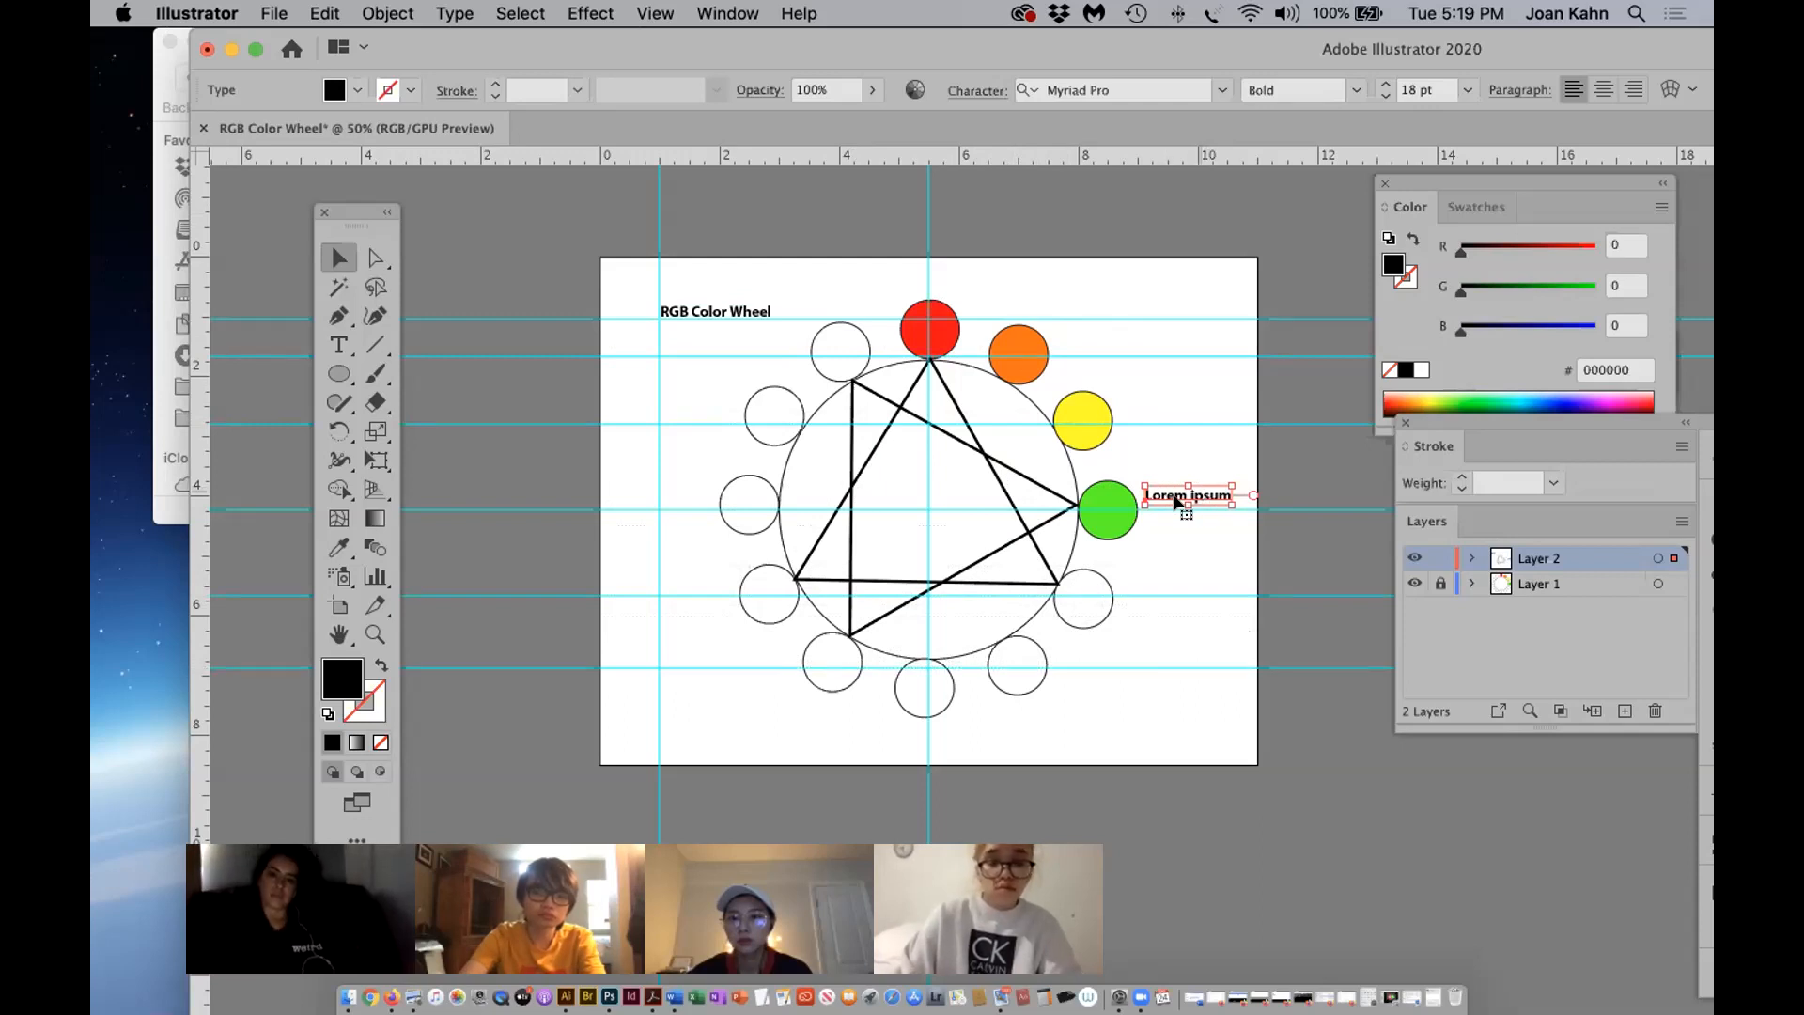
# Add the text label "GREEN" beside the four o'clock circle and start a second line below it.
pyautogui.press('t')
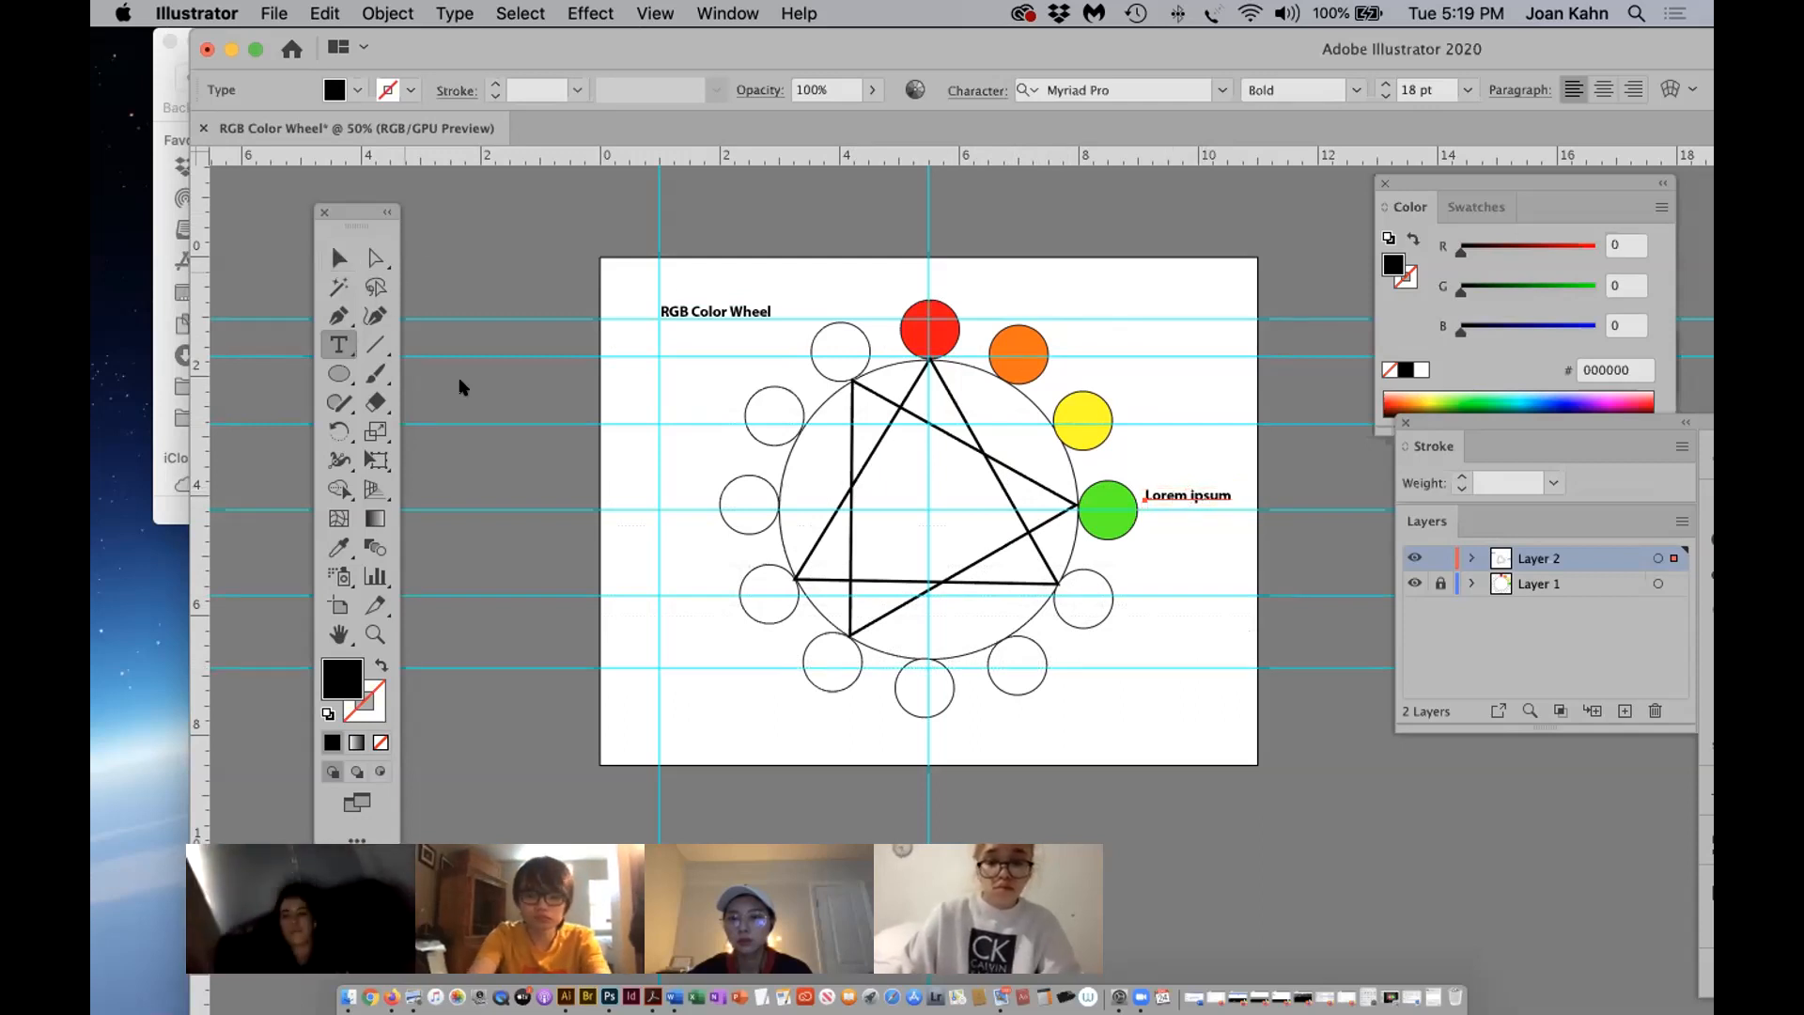
pyautogui.press('super')
pyautogui.moveTo(1162, 600); pyautogui.dragTo(1110, 590)
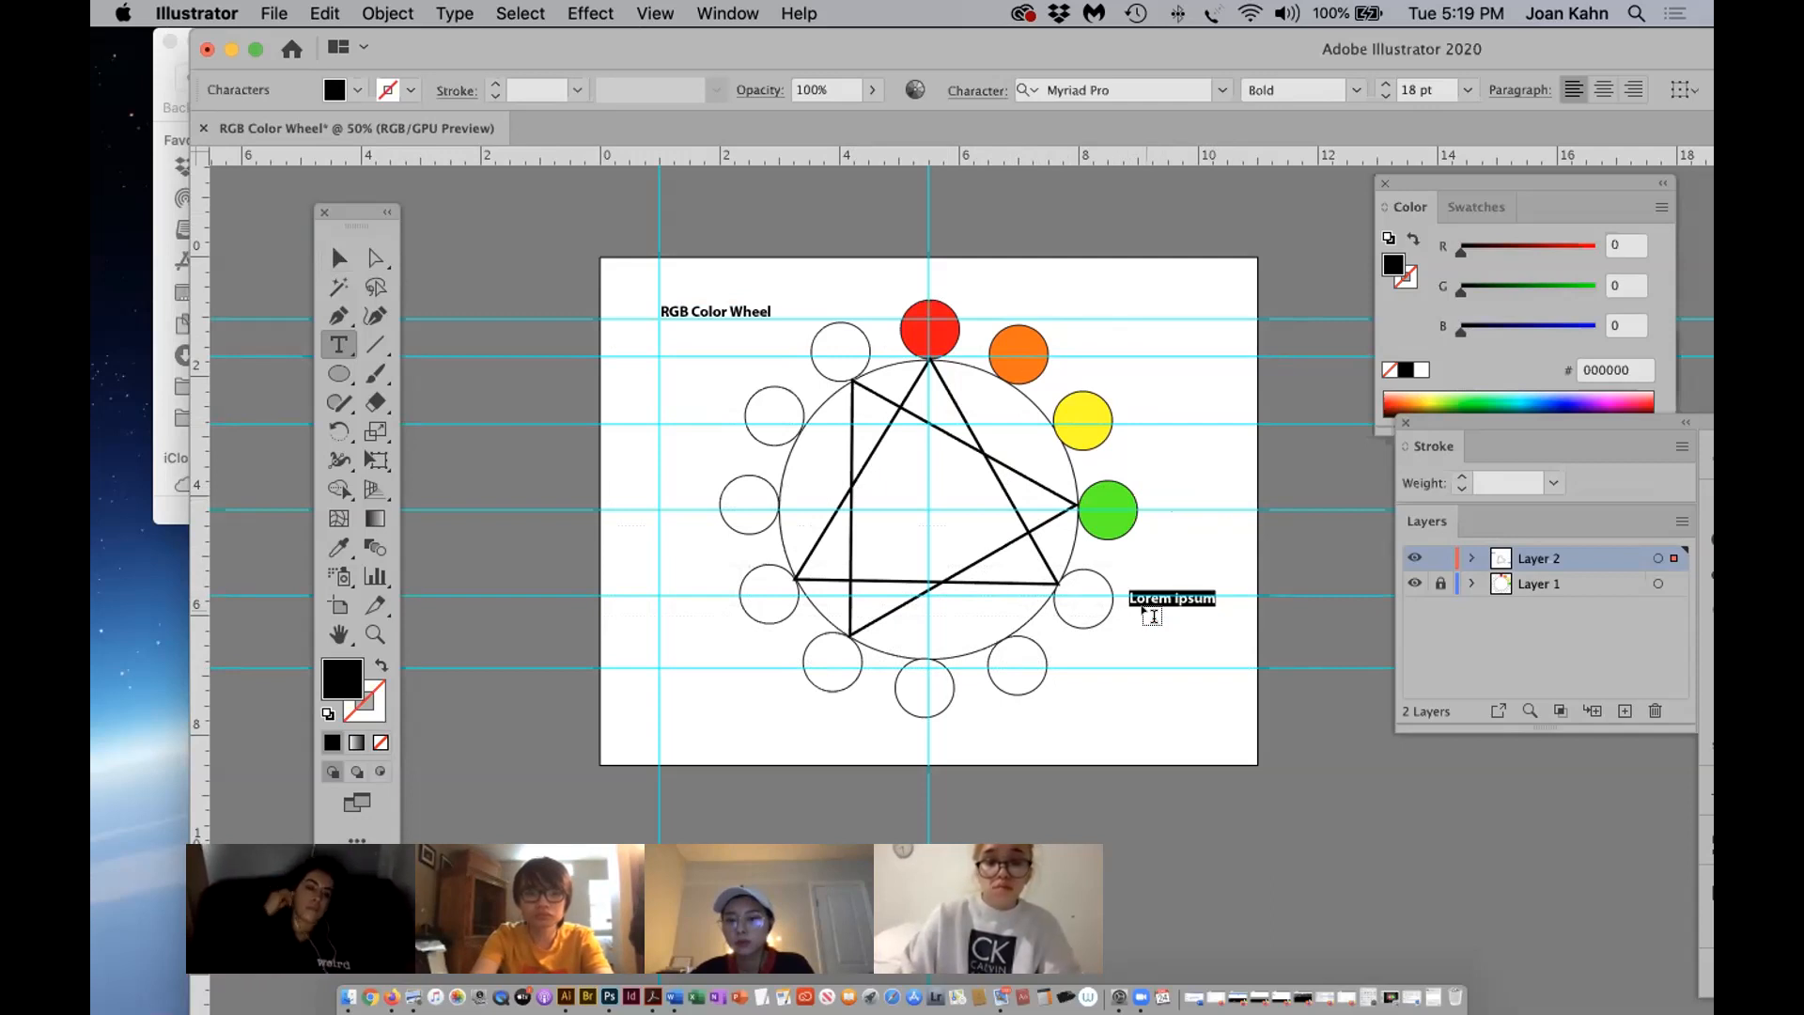
pyautogui.write('Gre')
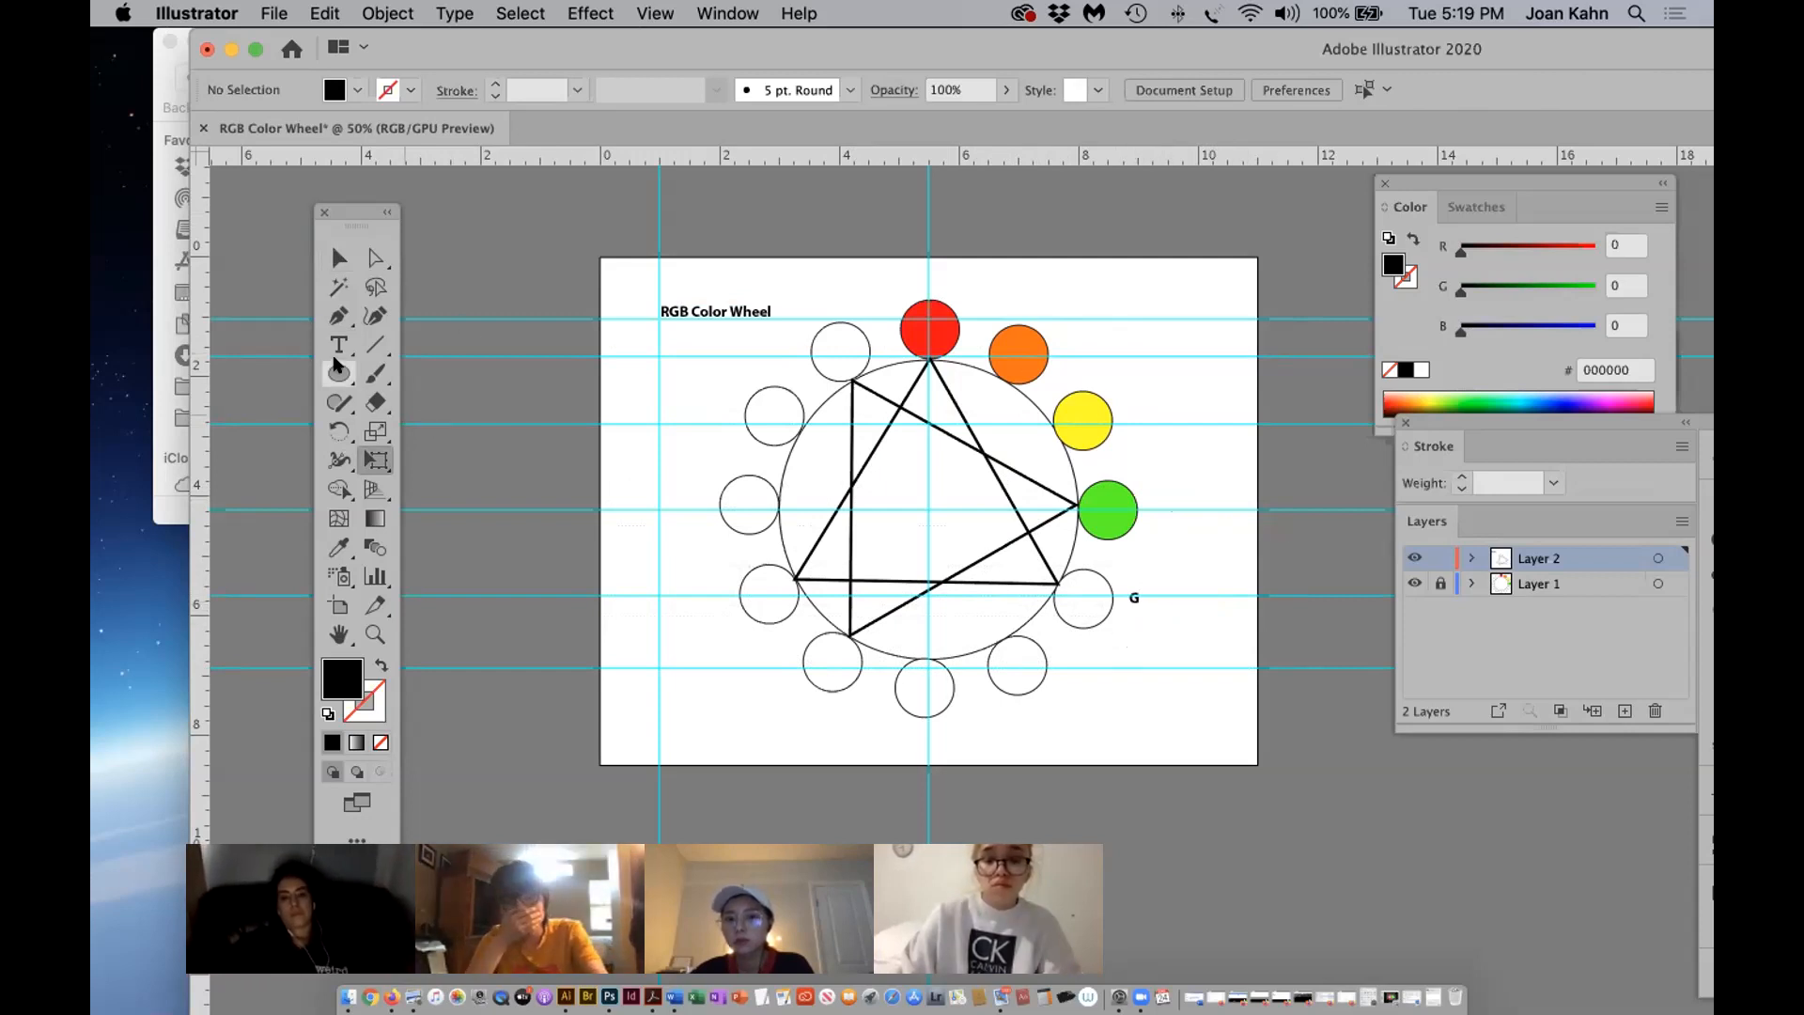
pyautogui.click(337, 344)
pyautogui.click(1131, 593)
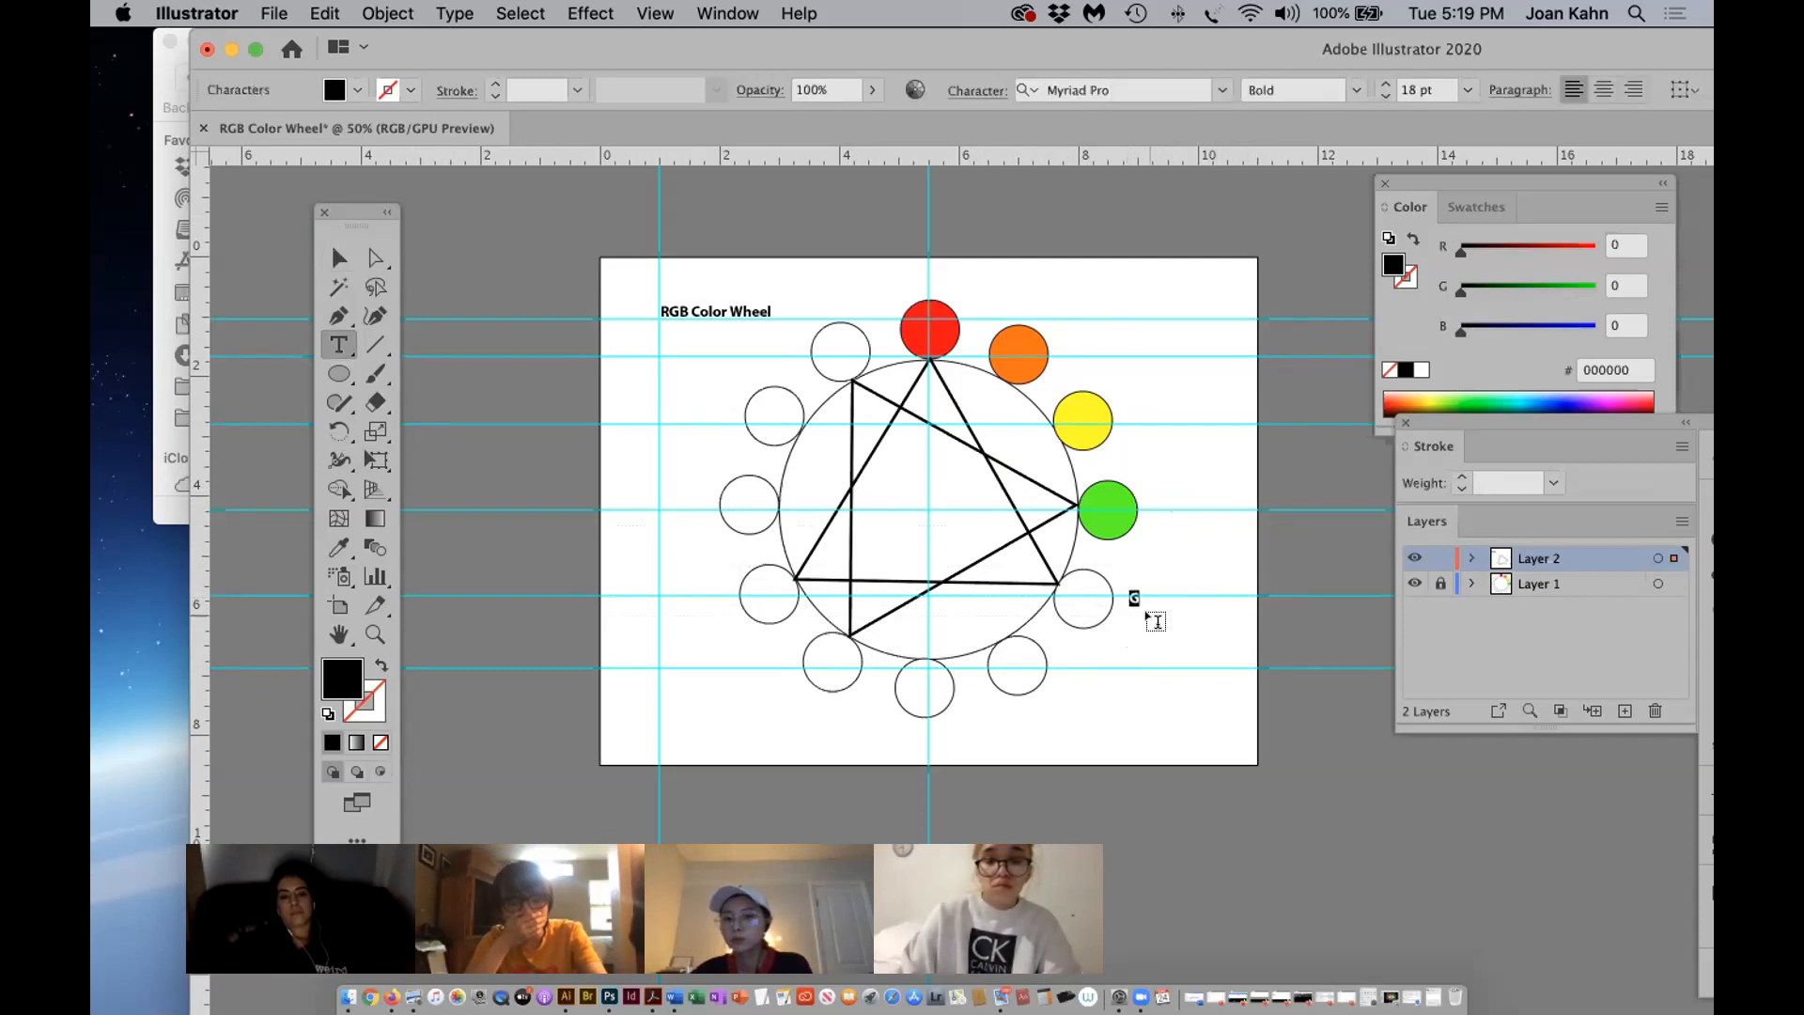
pyautogui.write('GREEN')
pyautogui.press('Return')
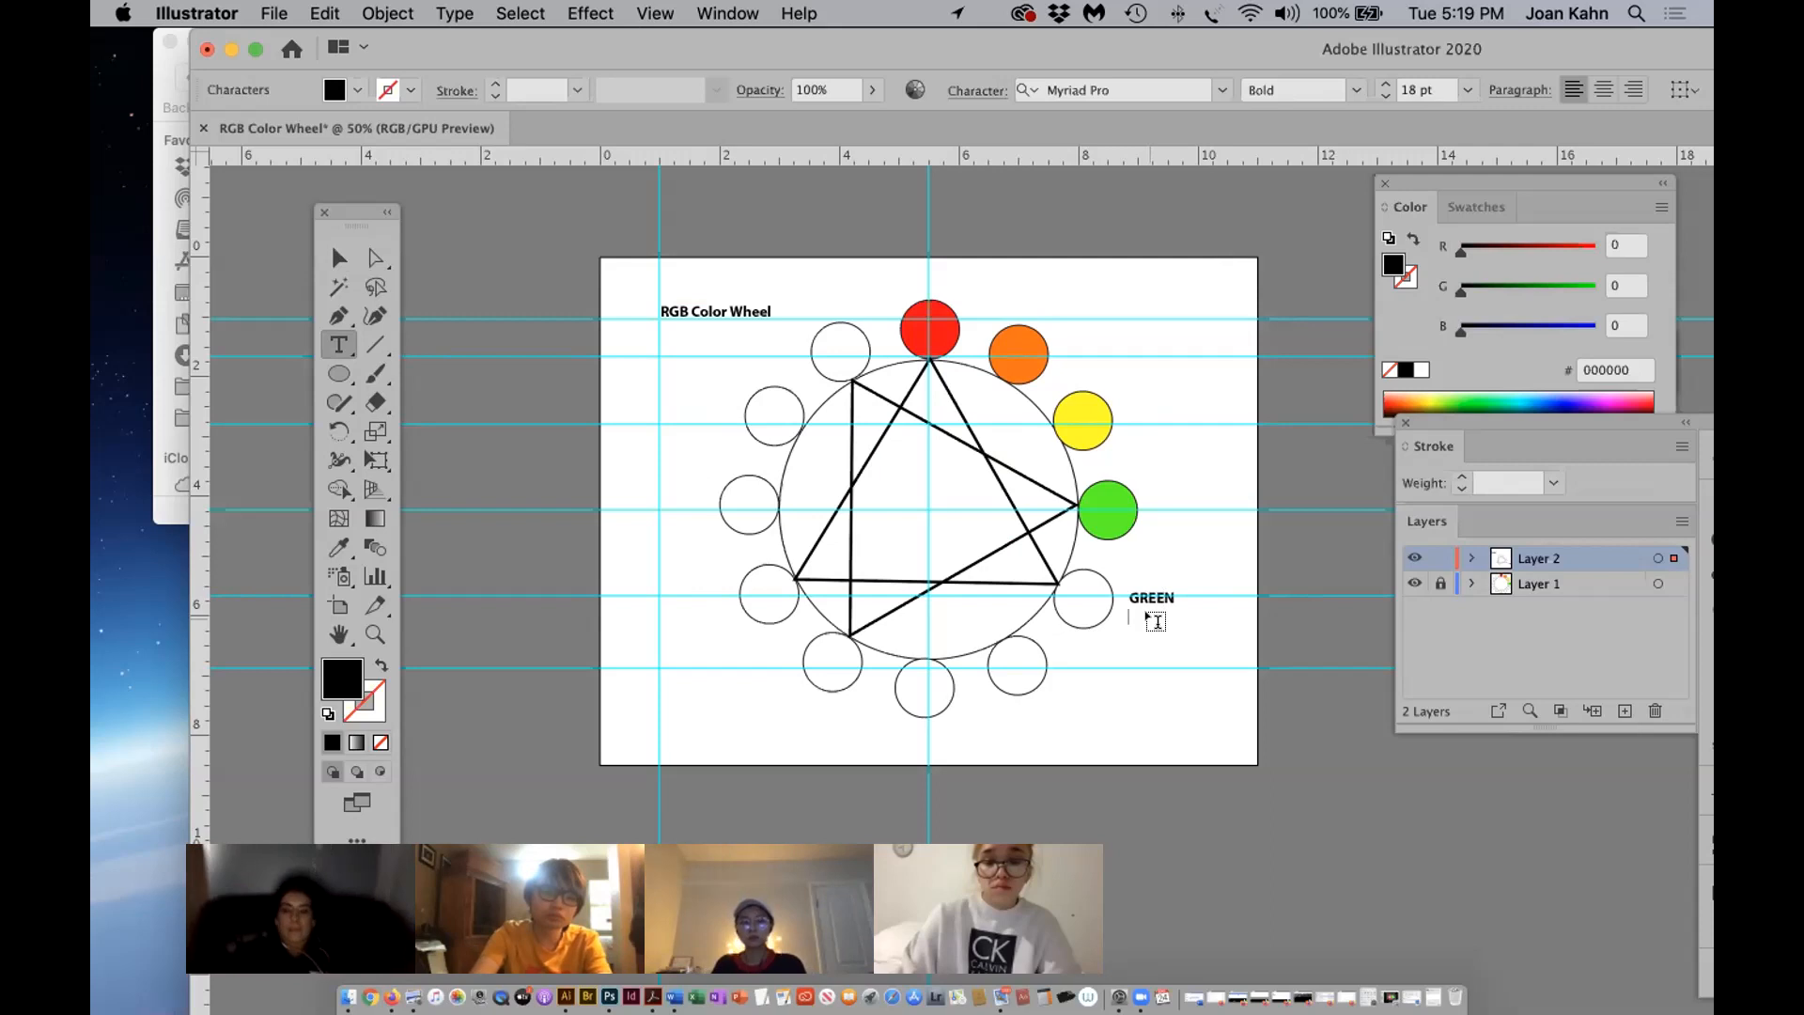
# Enter the RGB values "0-255-0" as the label's second line and deselect the text.
pyautogui.write('0-')
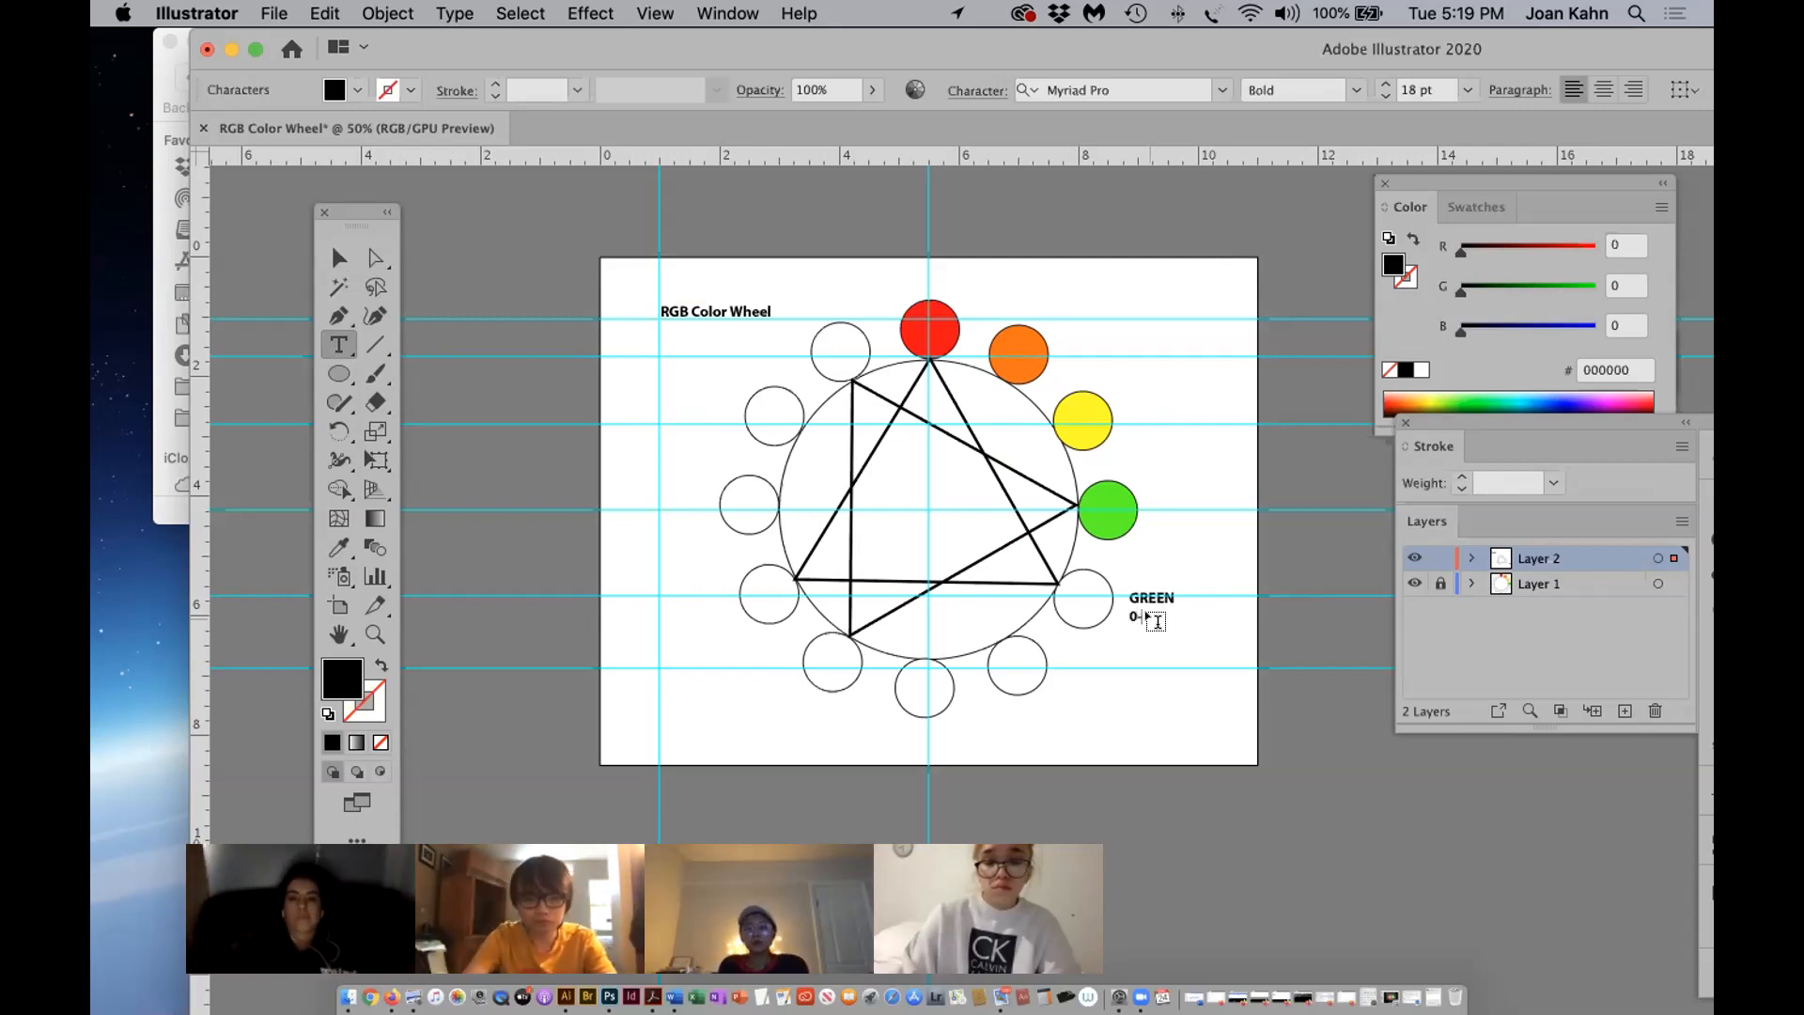
pyautogui.write('25')
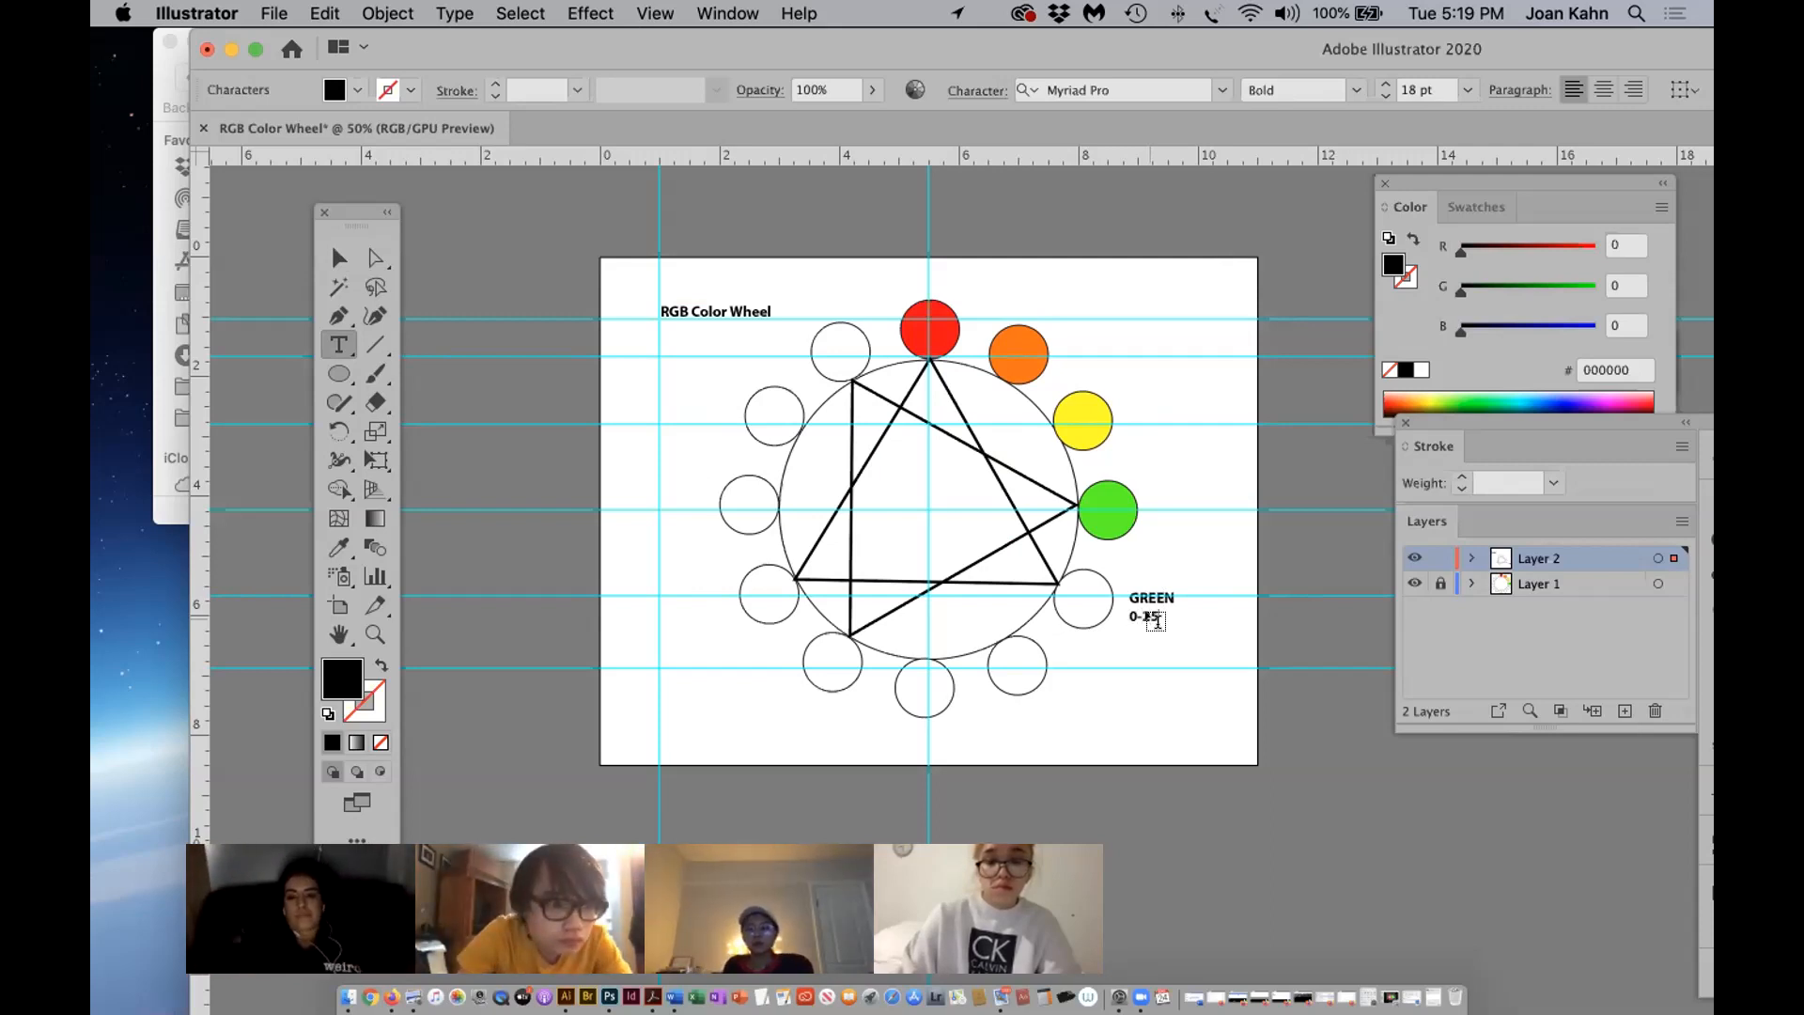
pyautogui.write('5-')
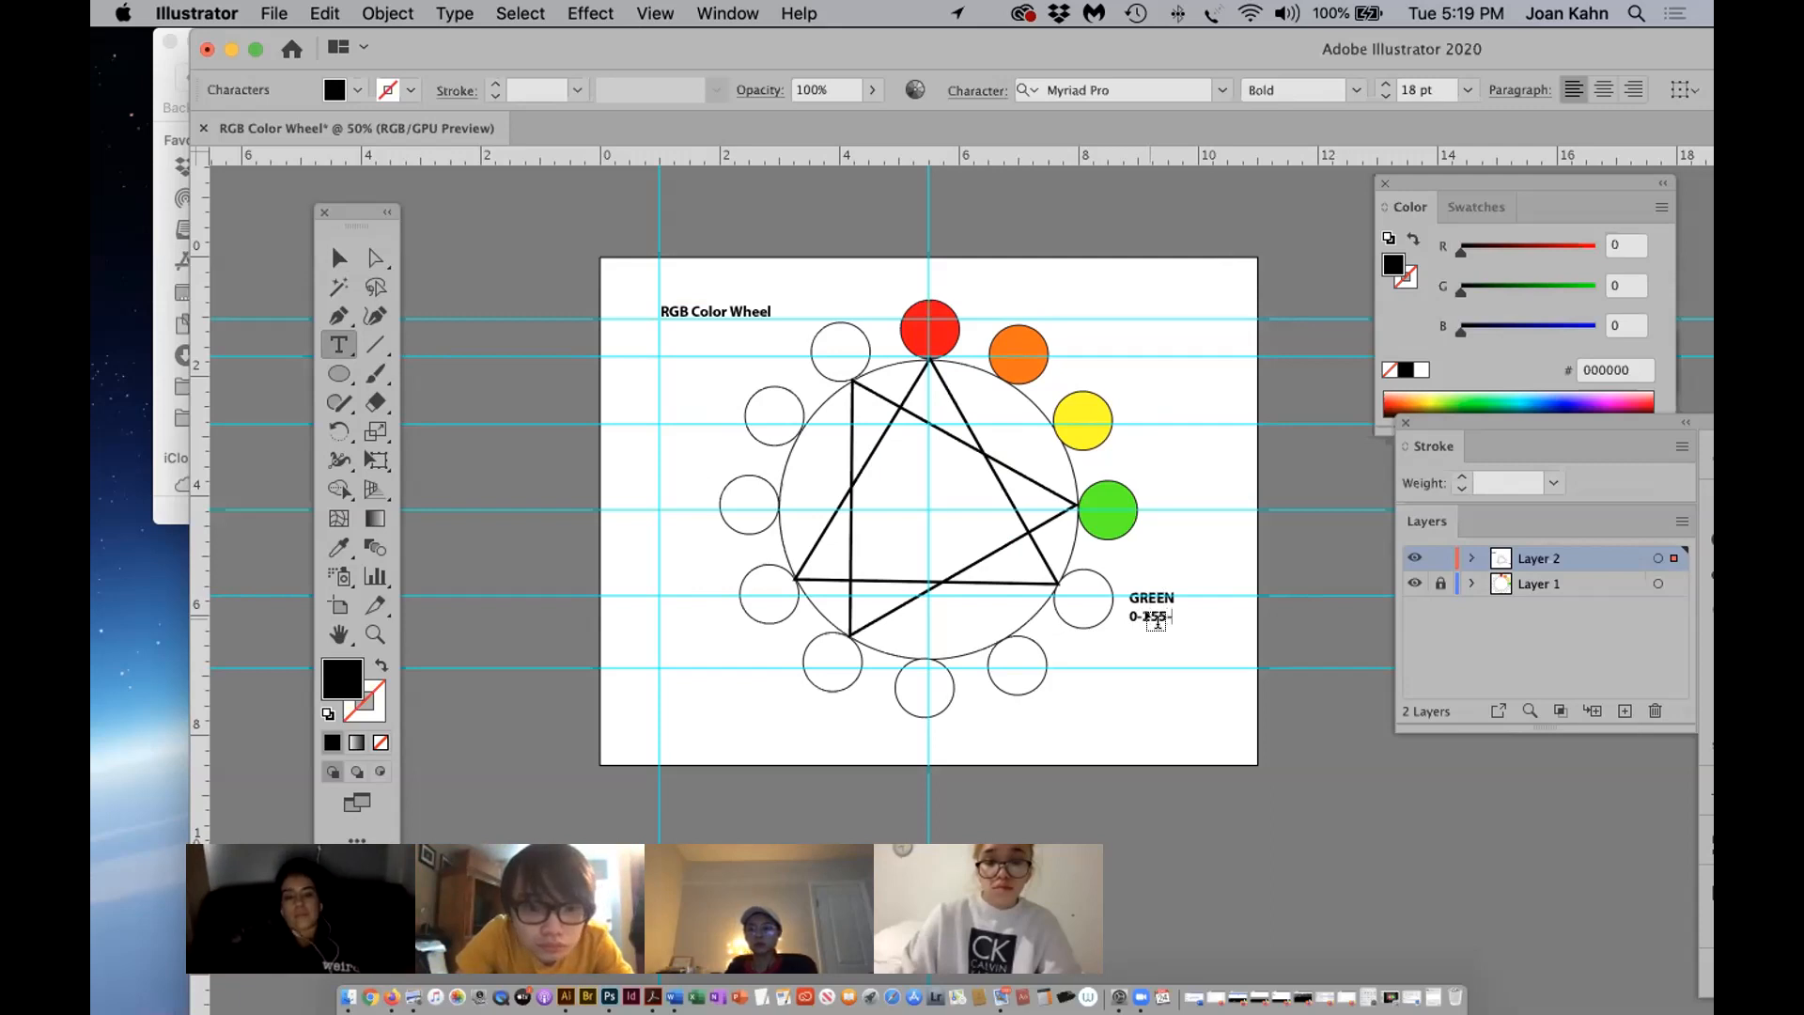
pyautogui.write('0')
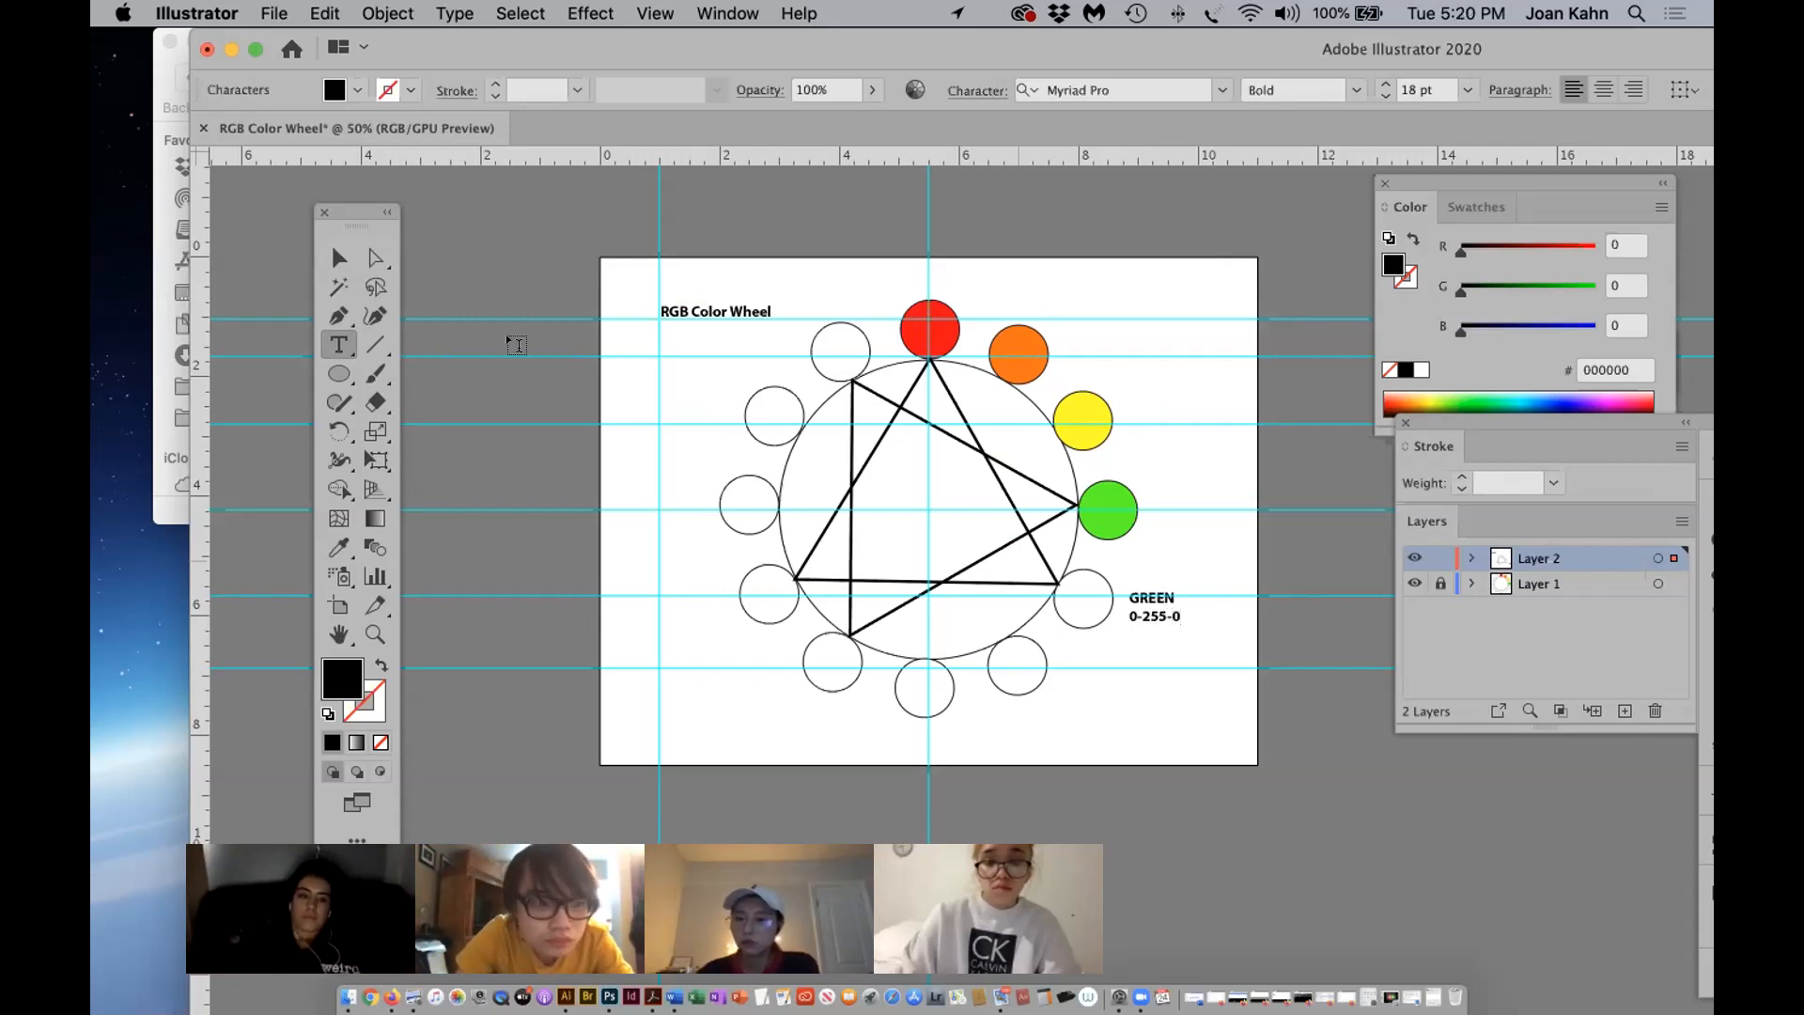
pyautogui.press('Escape')
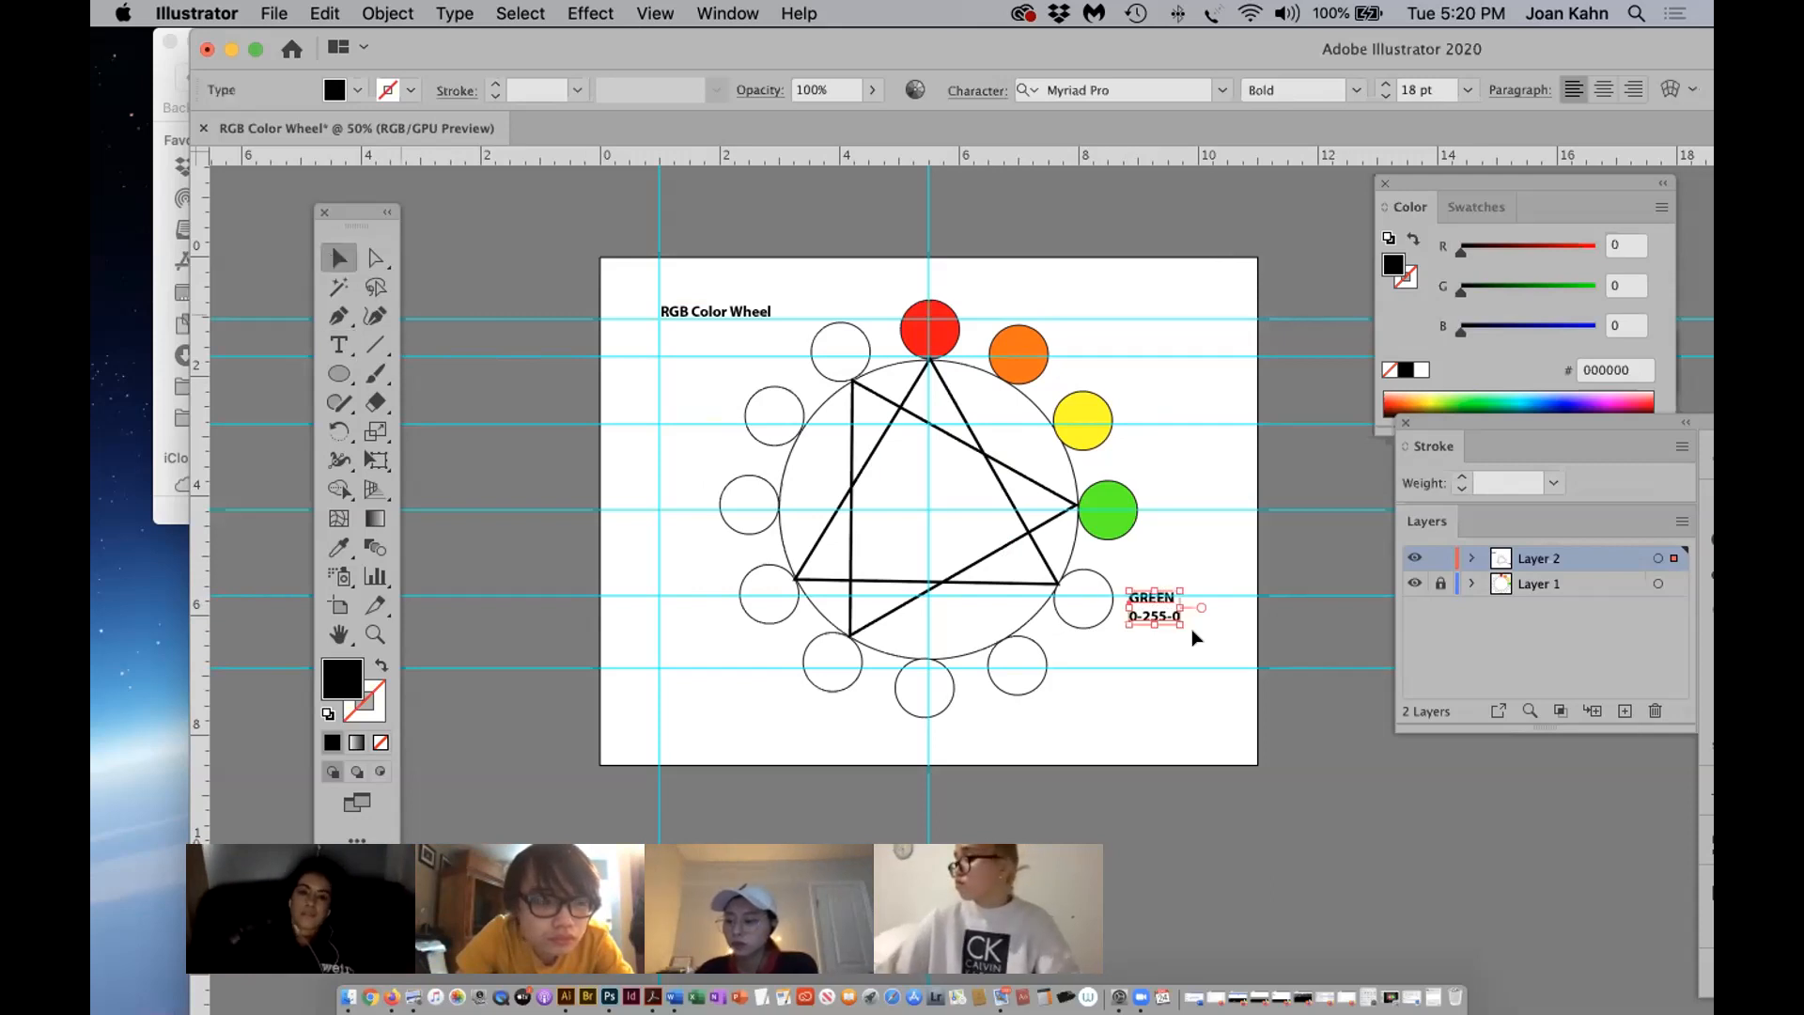
pyautogui.click(1186, 570)
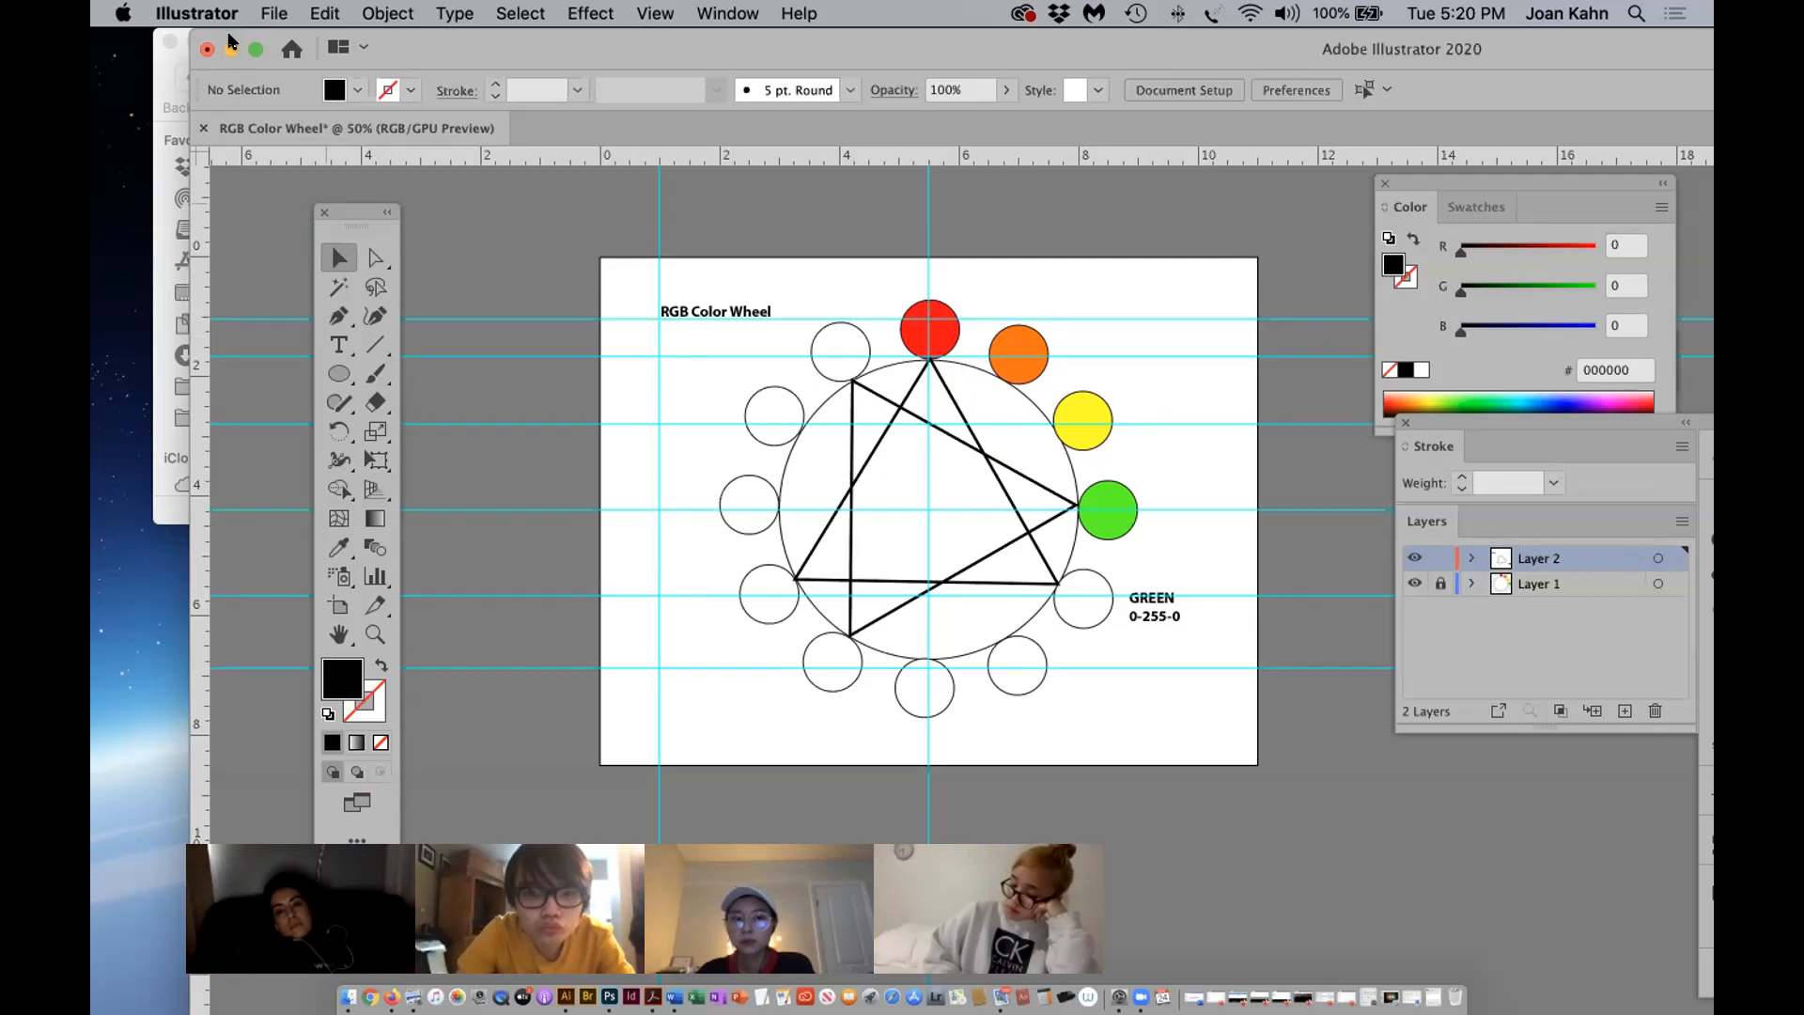
# Create a new 11 x 8.5 in landscape Letter document in RGB Color mode with one artboard.
pyautogui.click(266, 14)
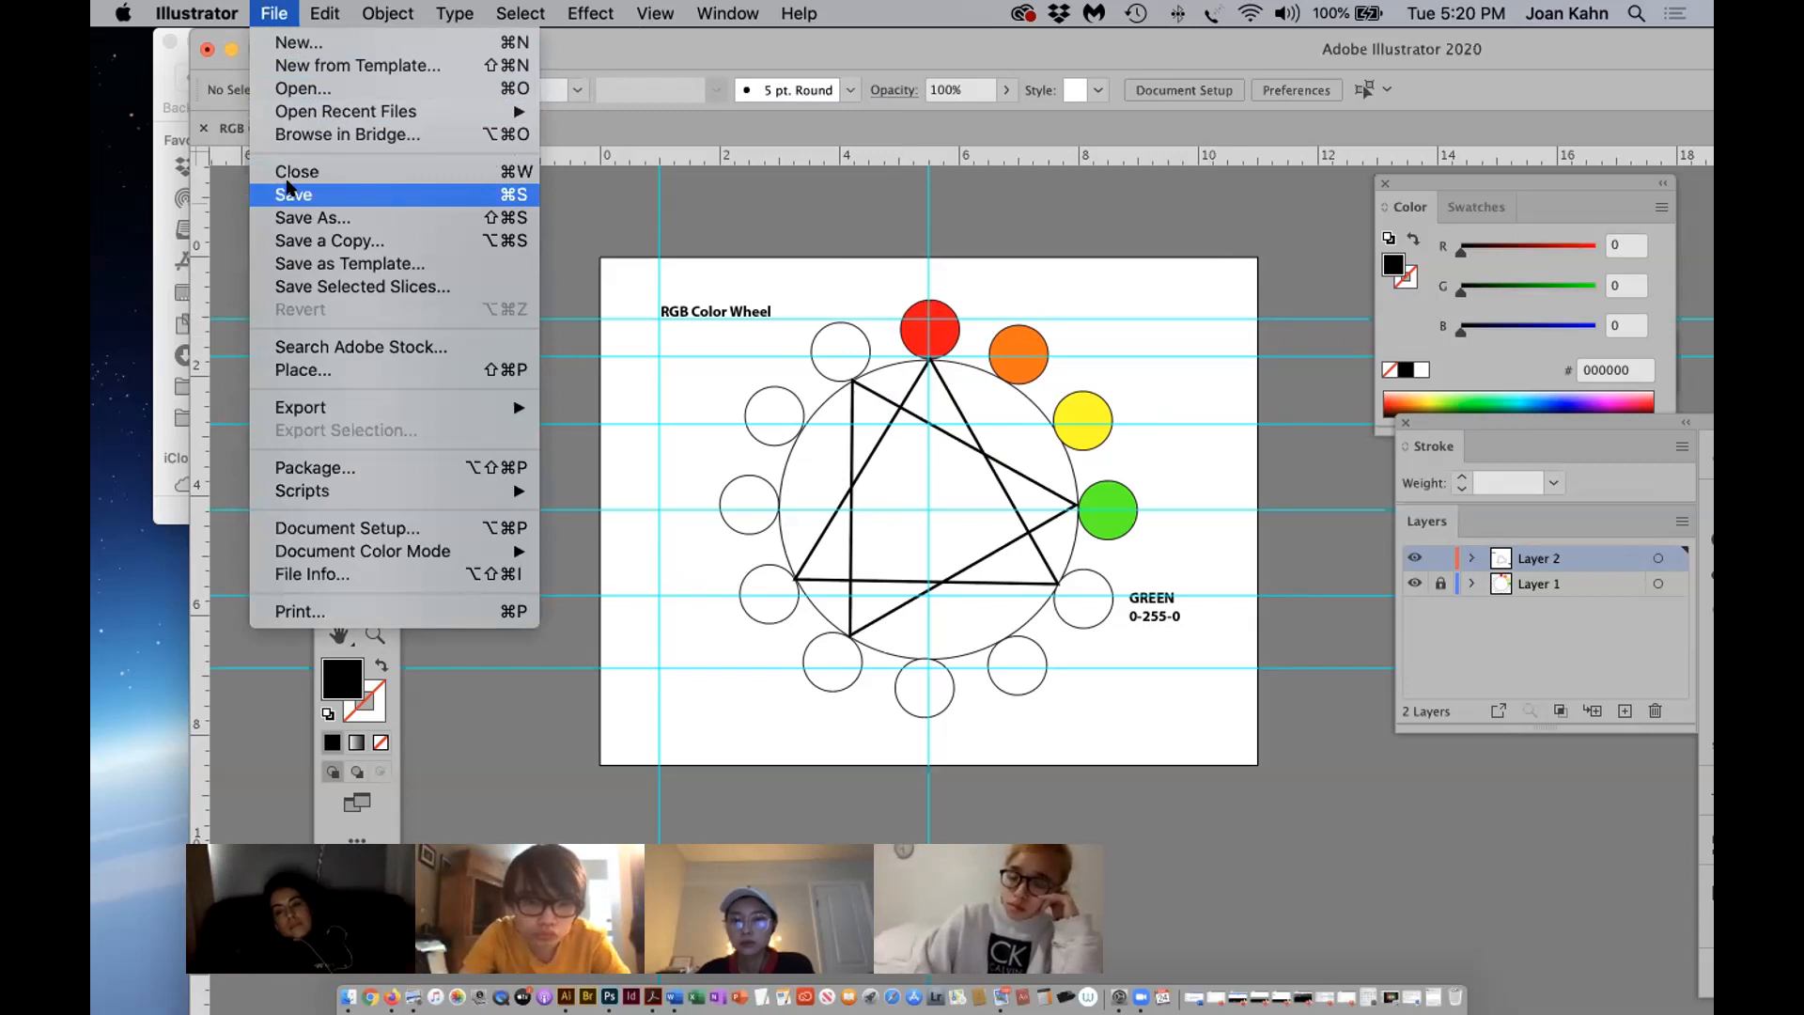
pyautogui.click(297, 45)
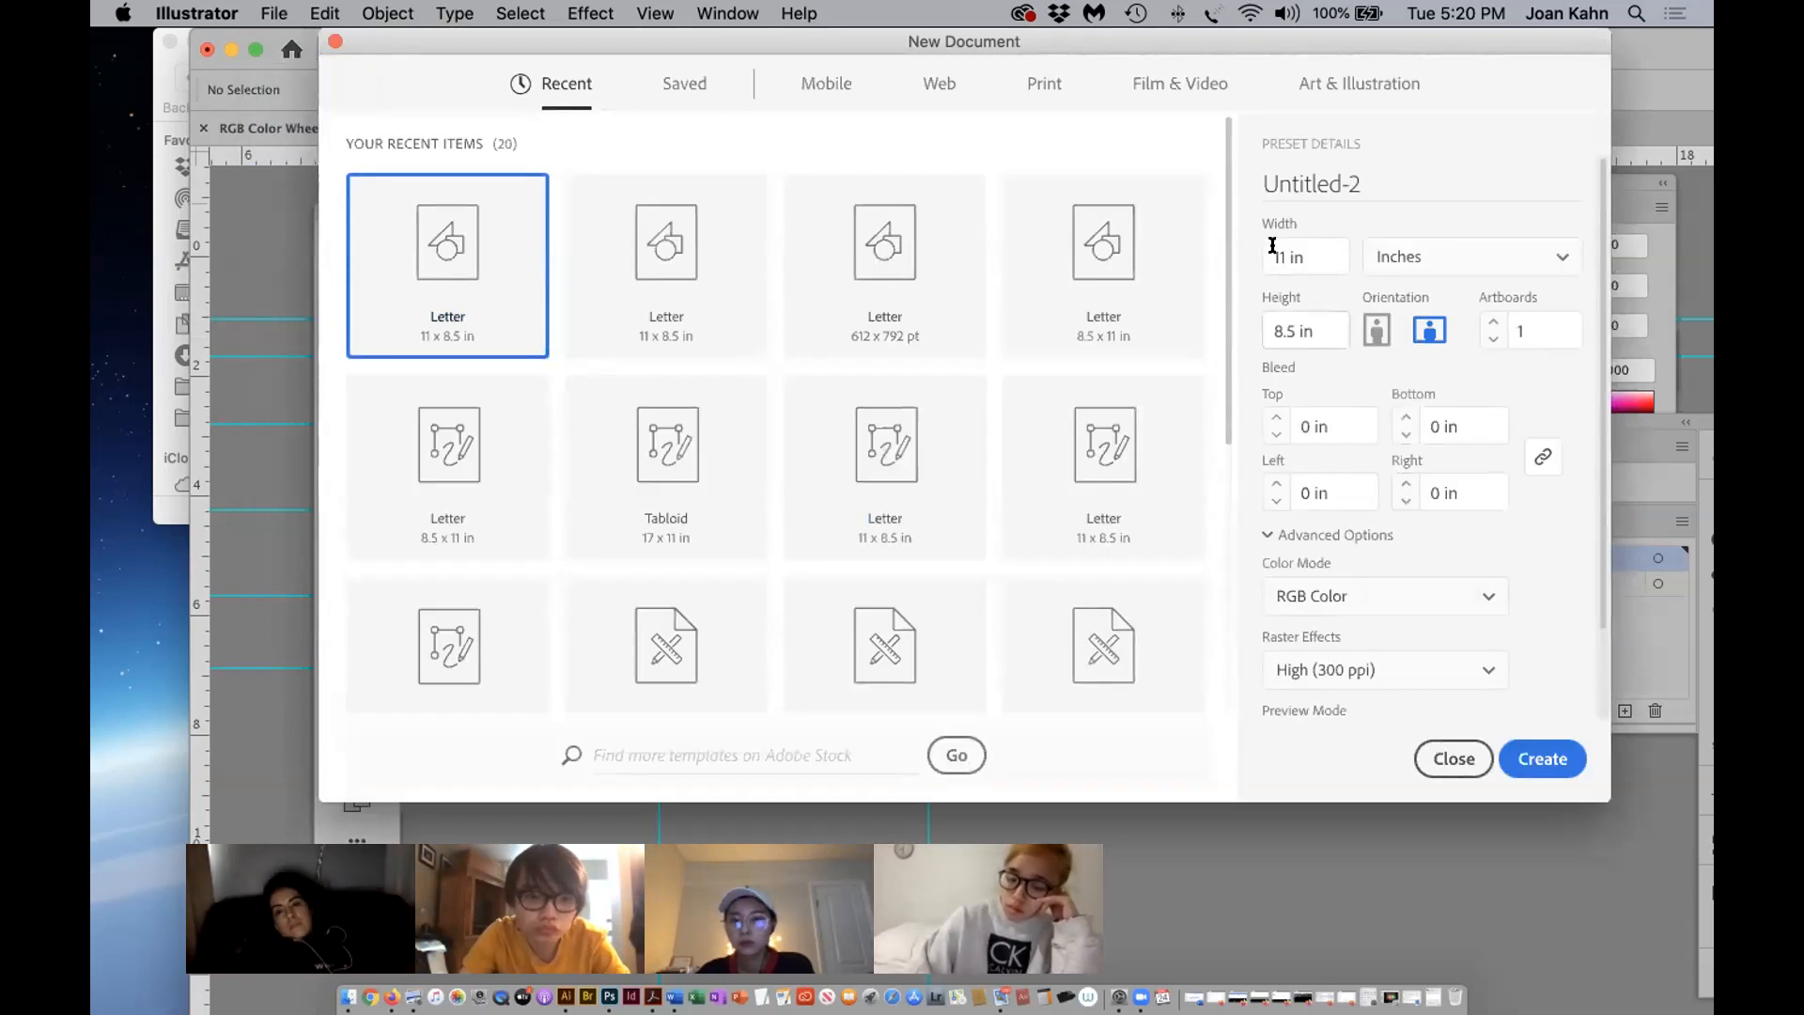
pyautogui.click(1539, 756)
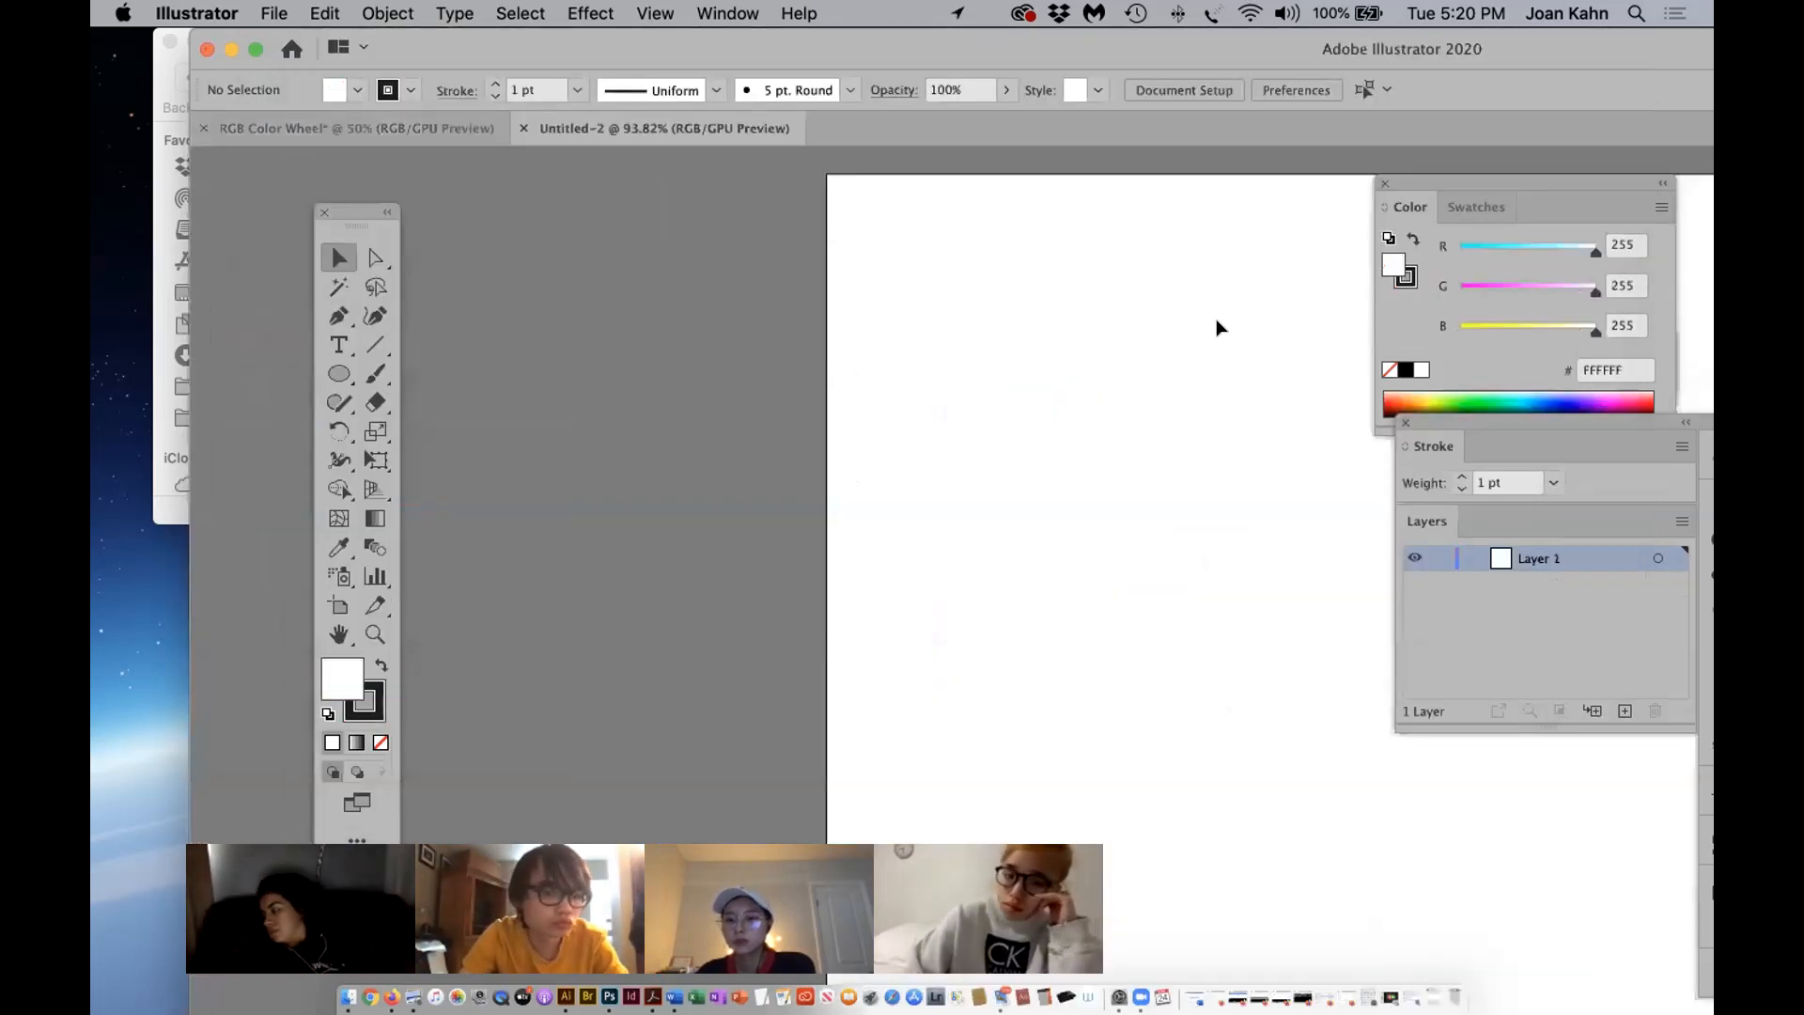
# Show the rulers in the new document and add a vertical and a horizontal guide through the page's center.
pyautogui.click(341, 637)
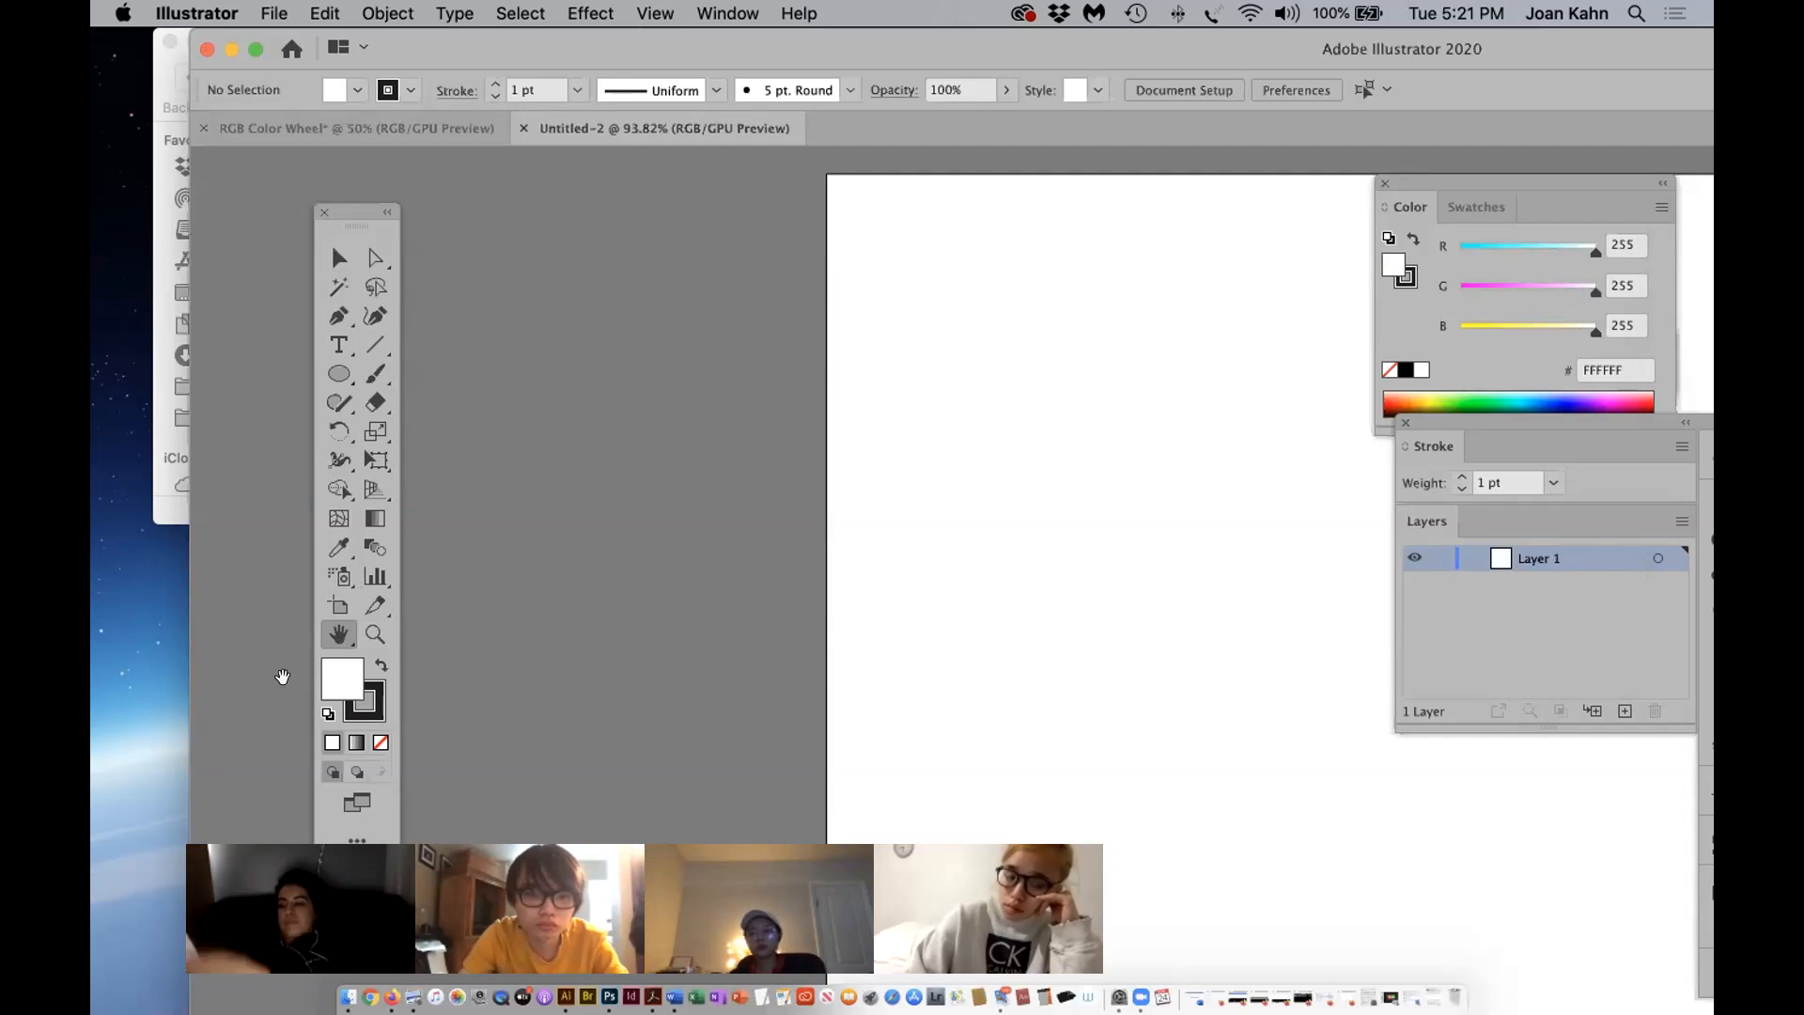
pyautogui.click(374, 633)
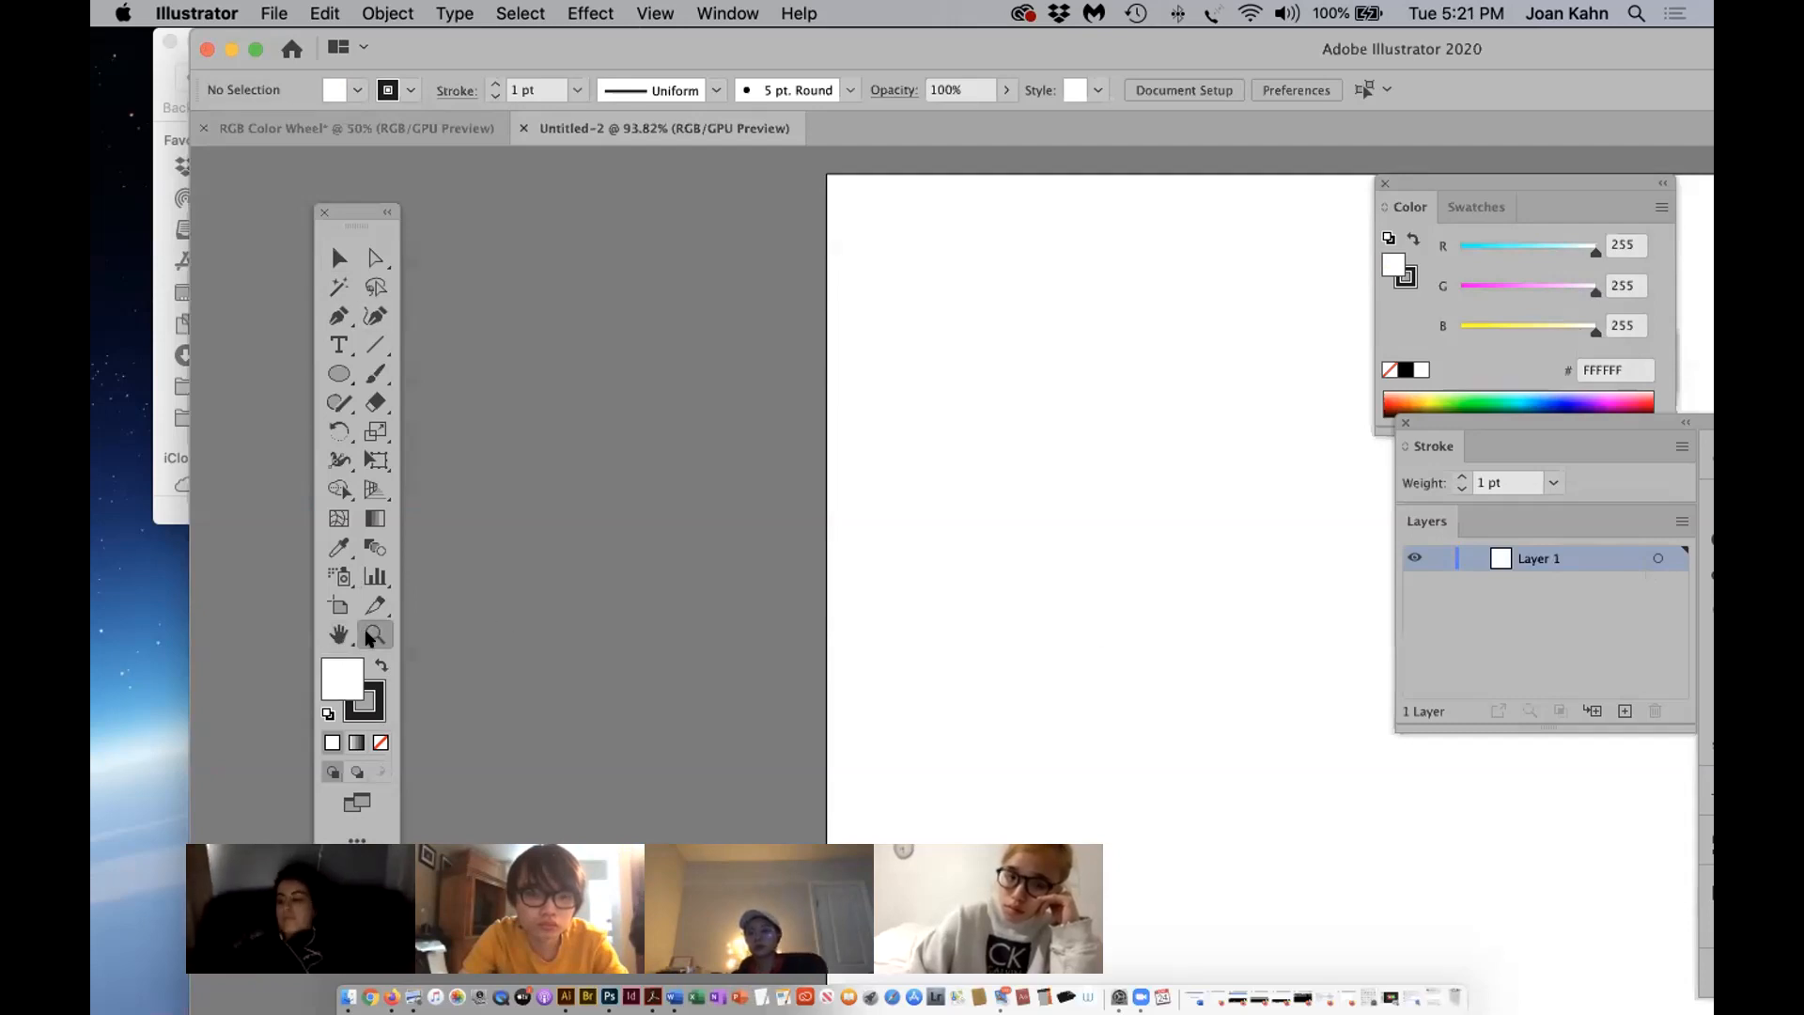
pyautogui.keyDown('alt'); pyautogui.click(1071, 615); pyautogui.keyUp('alt')
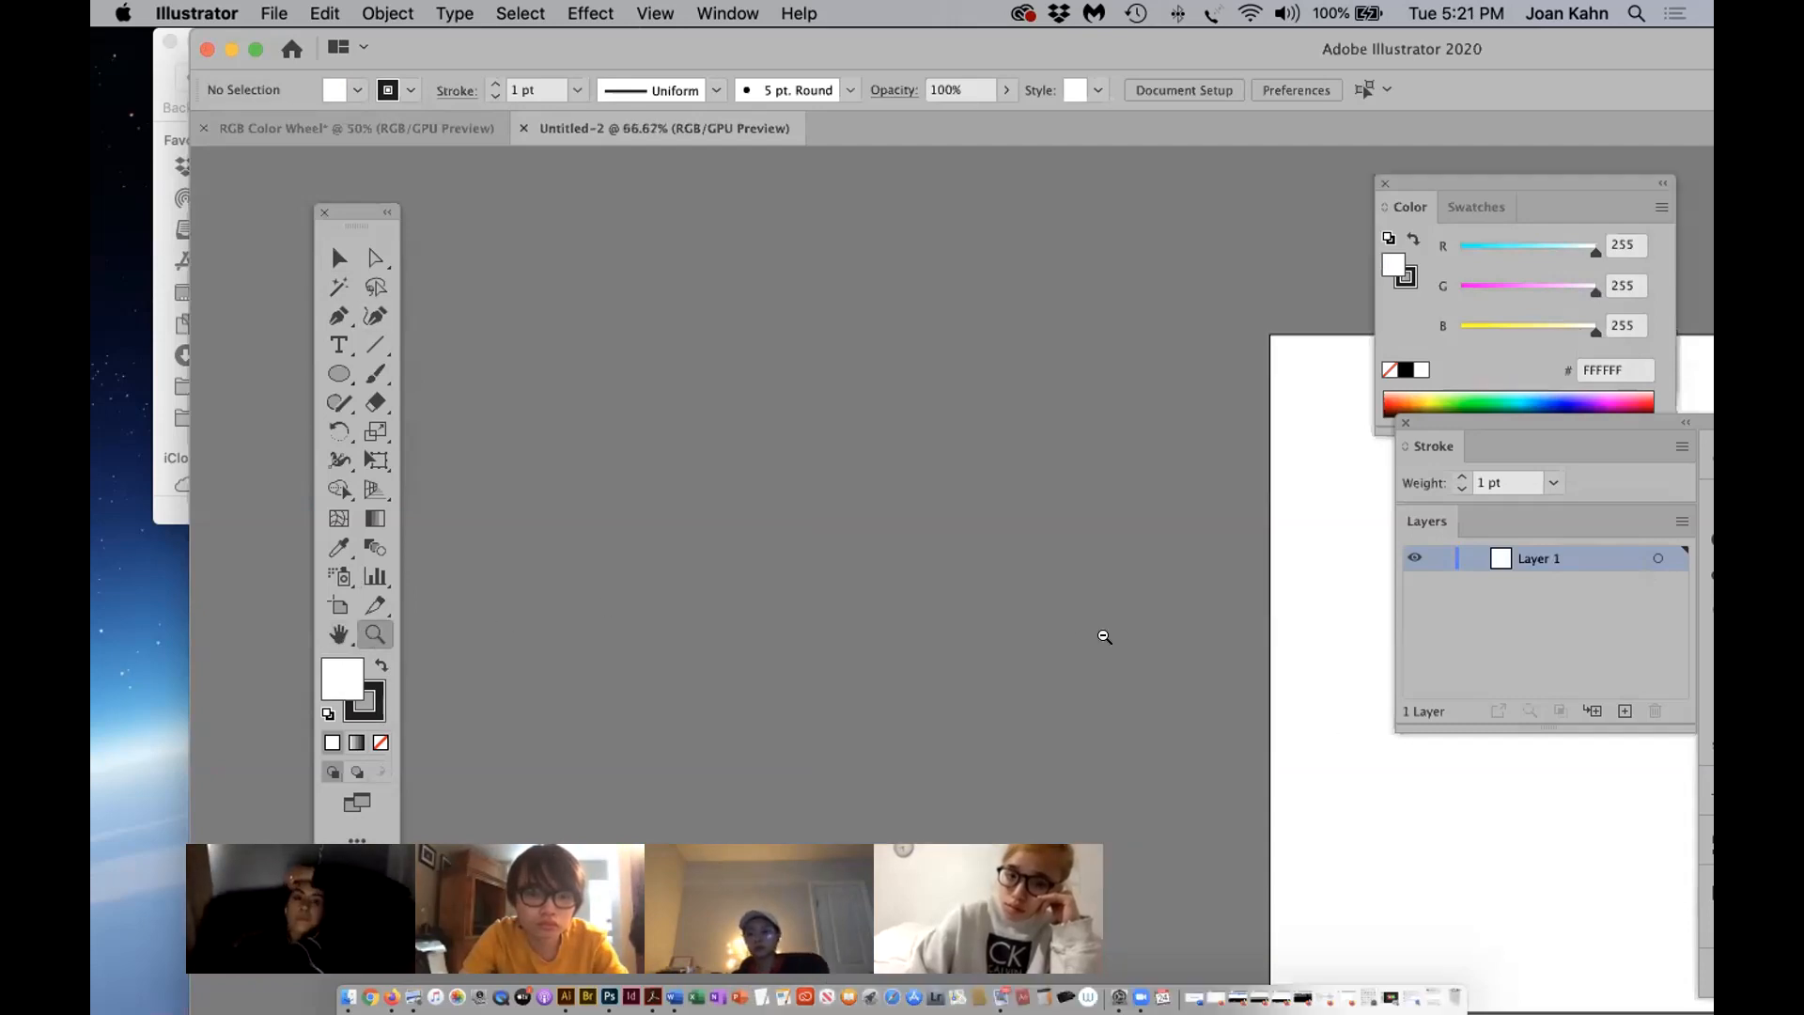
pyautogui.click(337, 635)
pyautogui.moveTo(1256, 712); pyautogui.dragTo(552, 519)
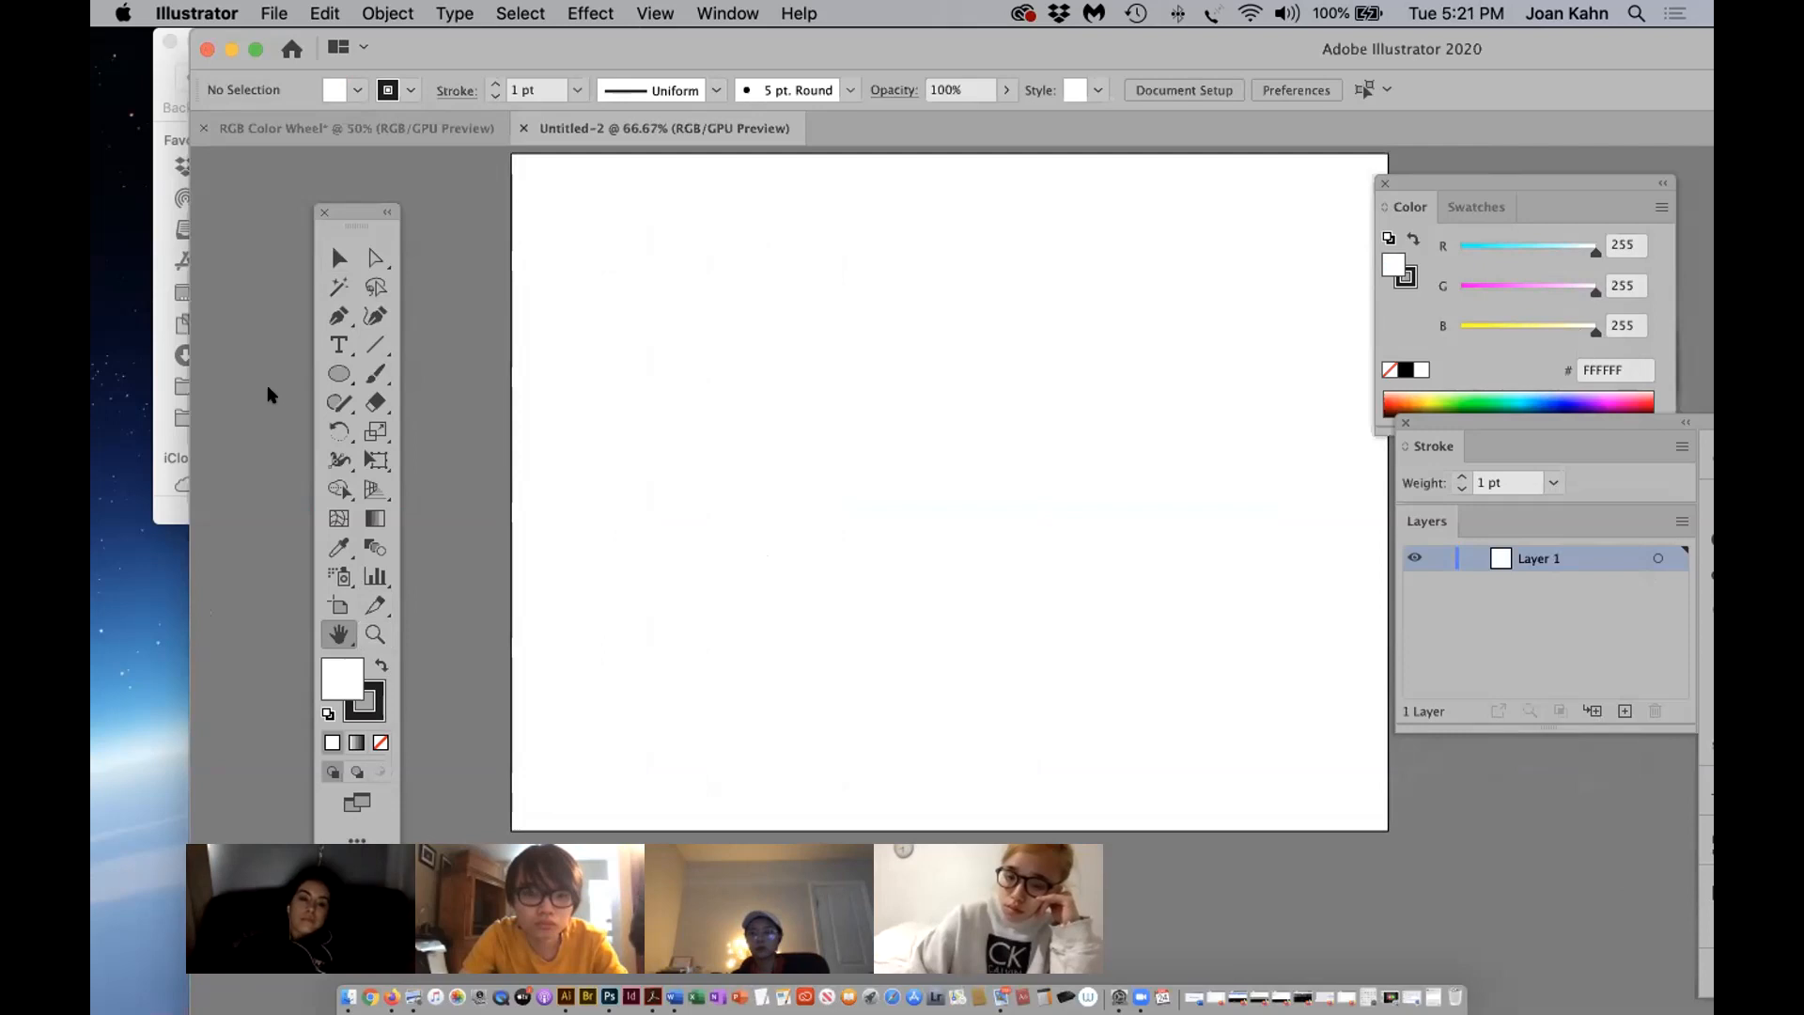
pyautogui.click(656, 14)
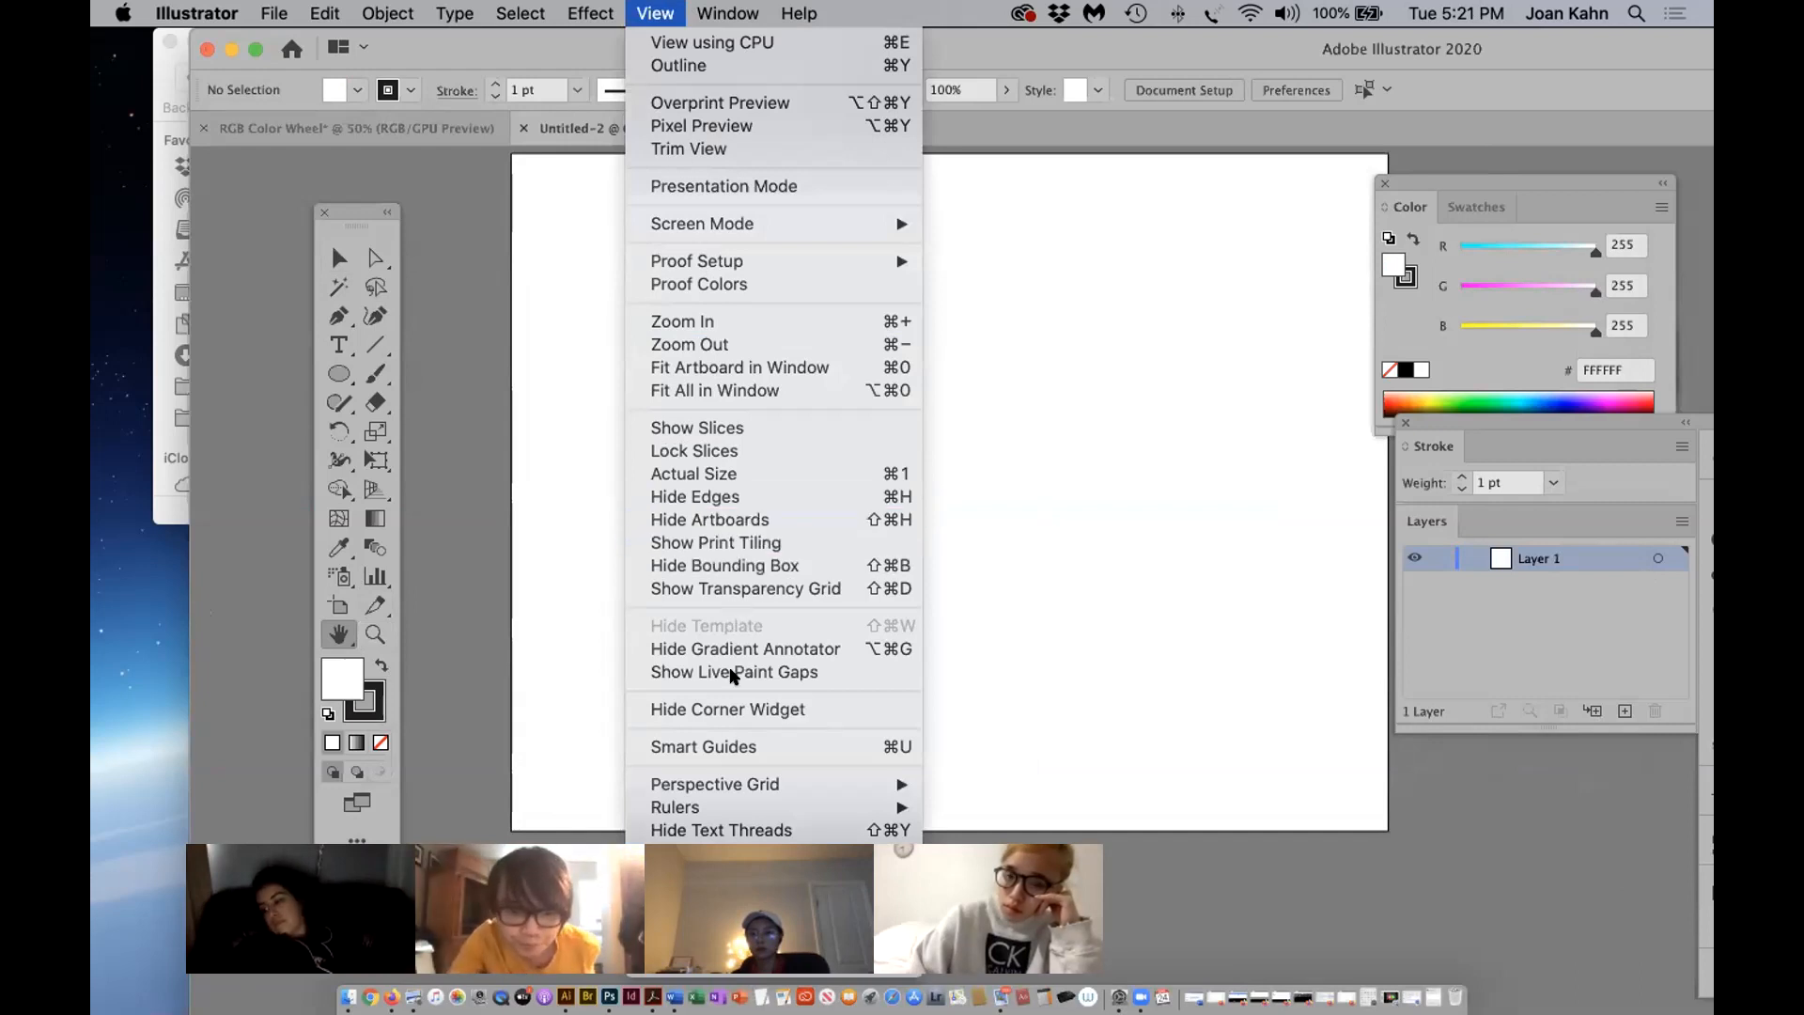
pyautogui.moveTo(728, 808)
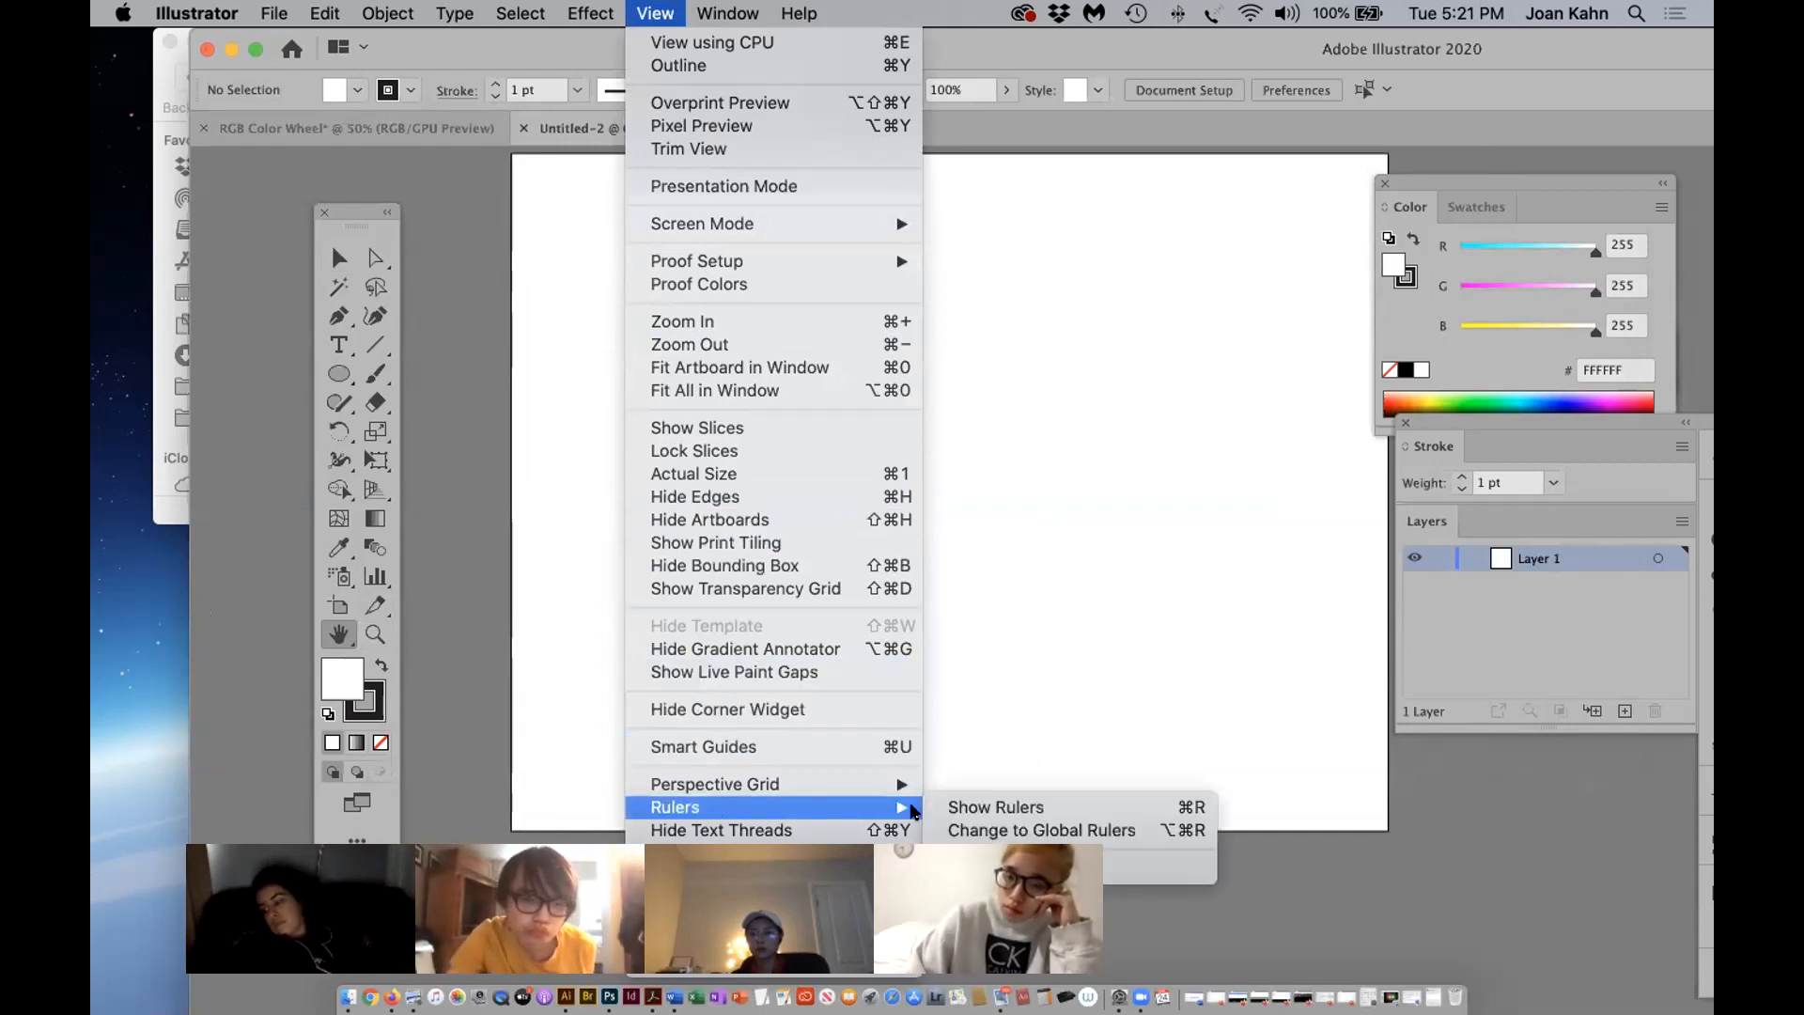
pyautogui.click(968, 807)
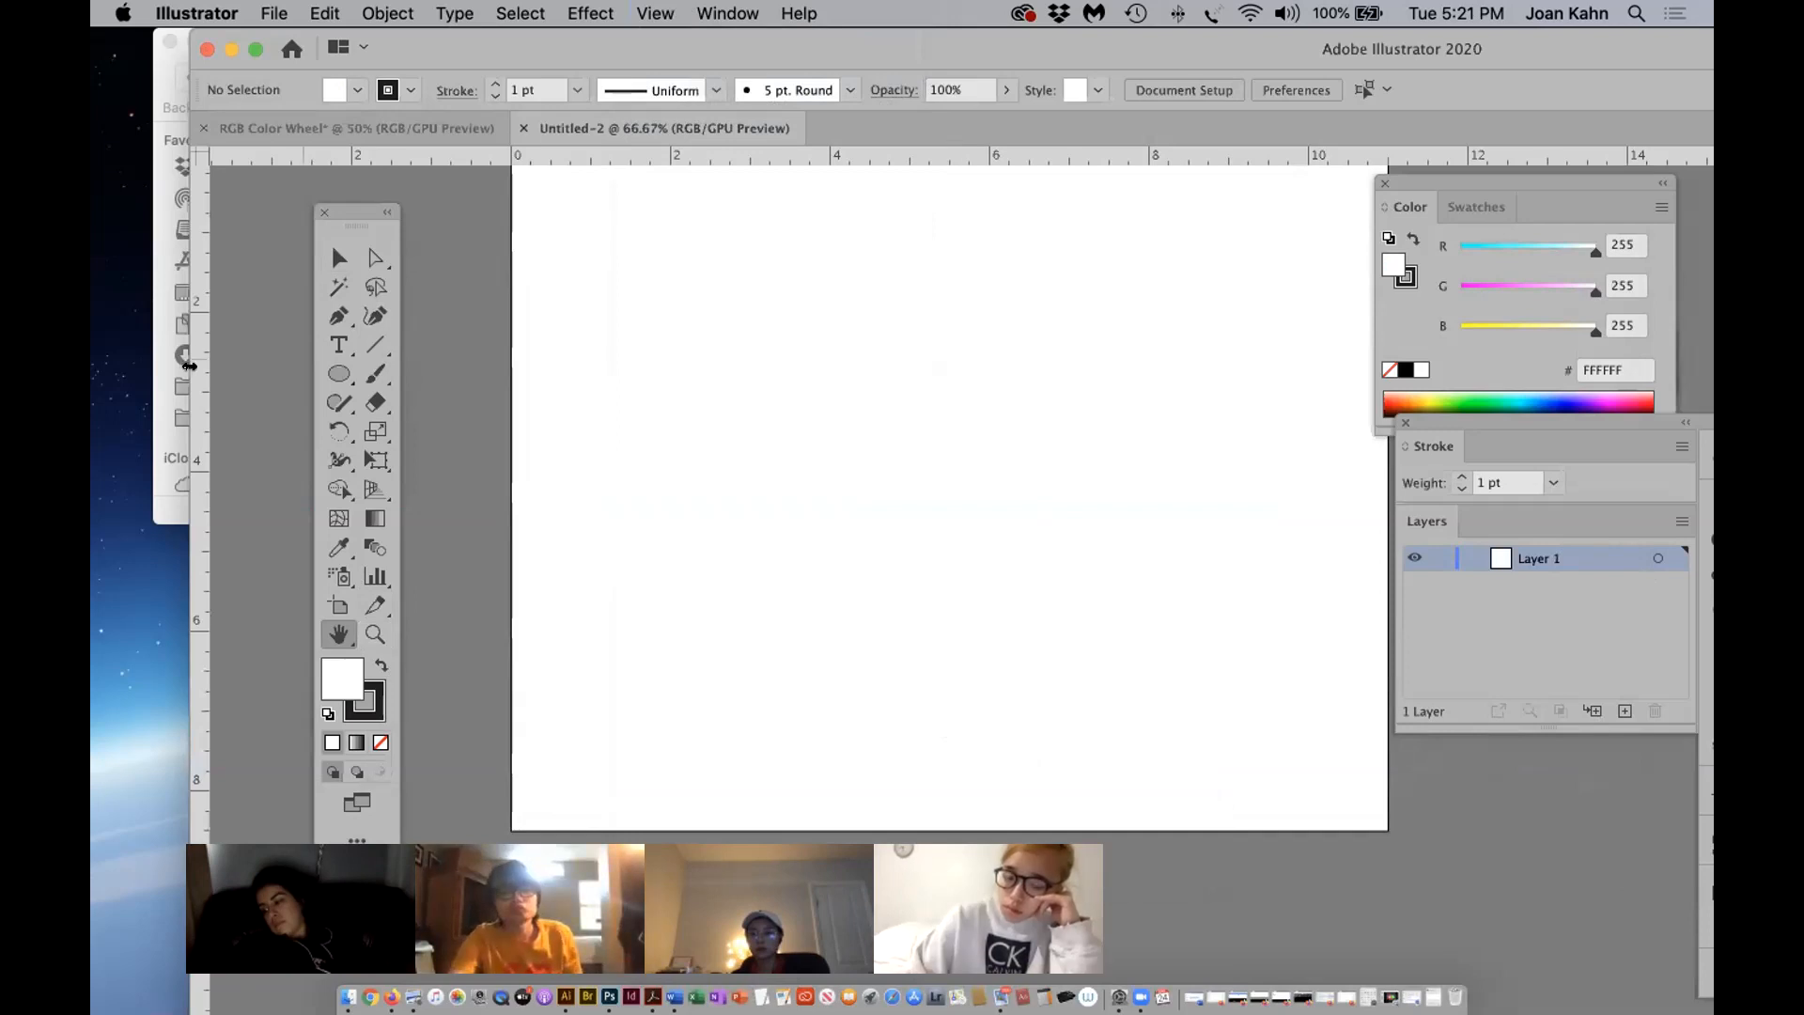
pyautogui.moveTo(188, 365); pyautogui.dragTo(941, 397)
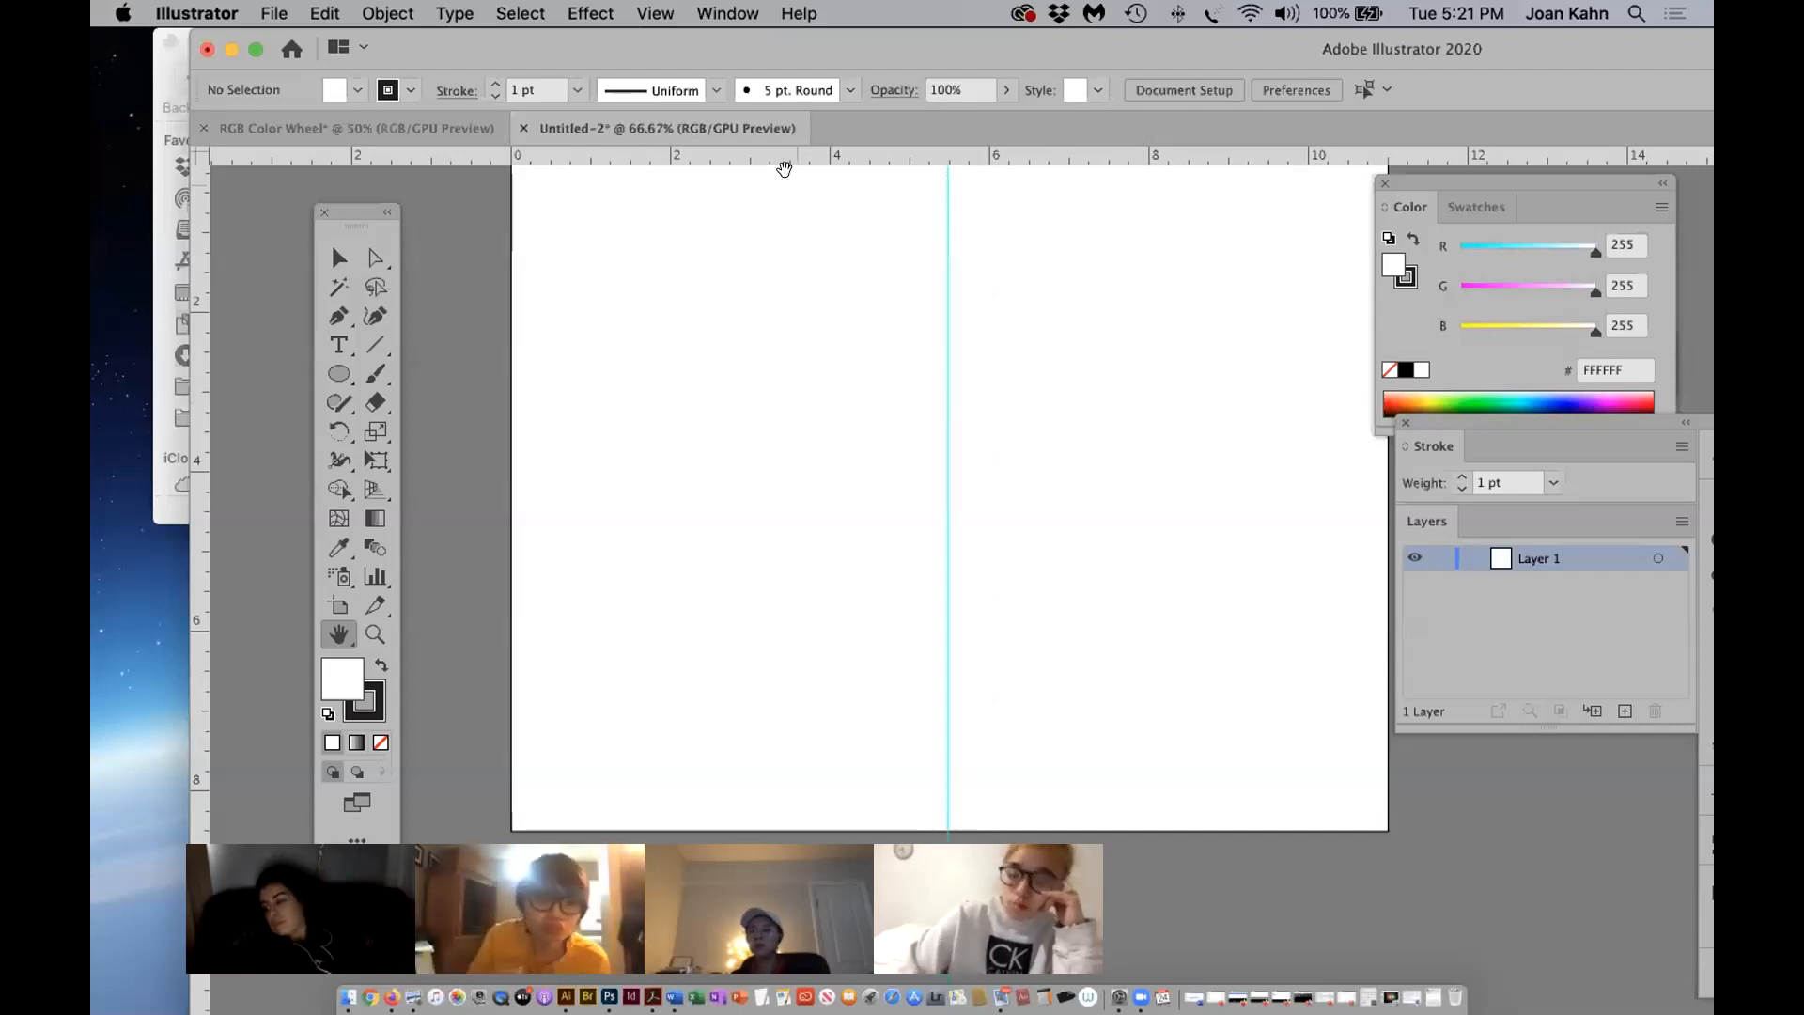
pyautogui.moveTo(779, 152); pyautogui.dragTo(717, 485)
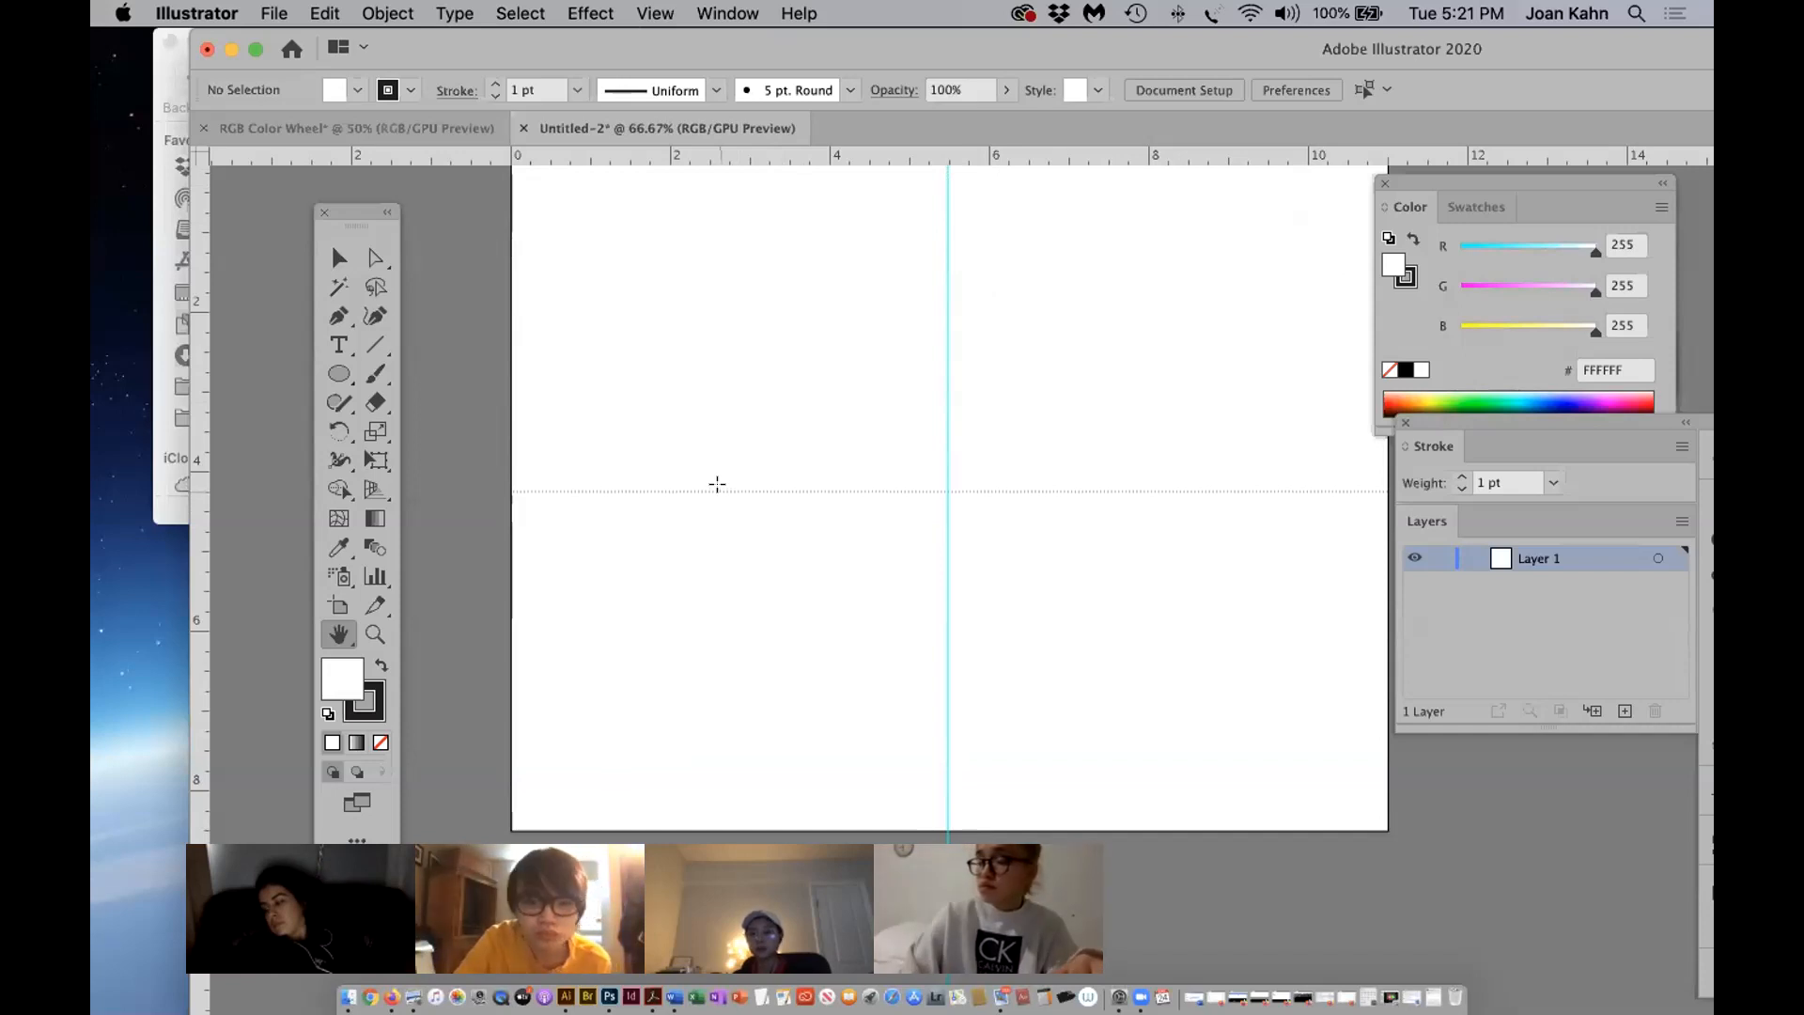
# Add two more vertical guides at the 2 in and 9 in marks of the horizontal ruler.
pyautogui.click(339, 375)
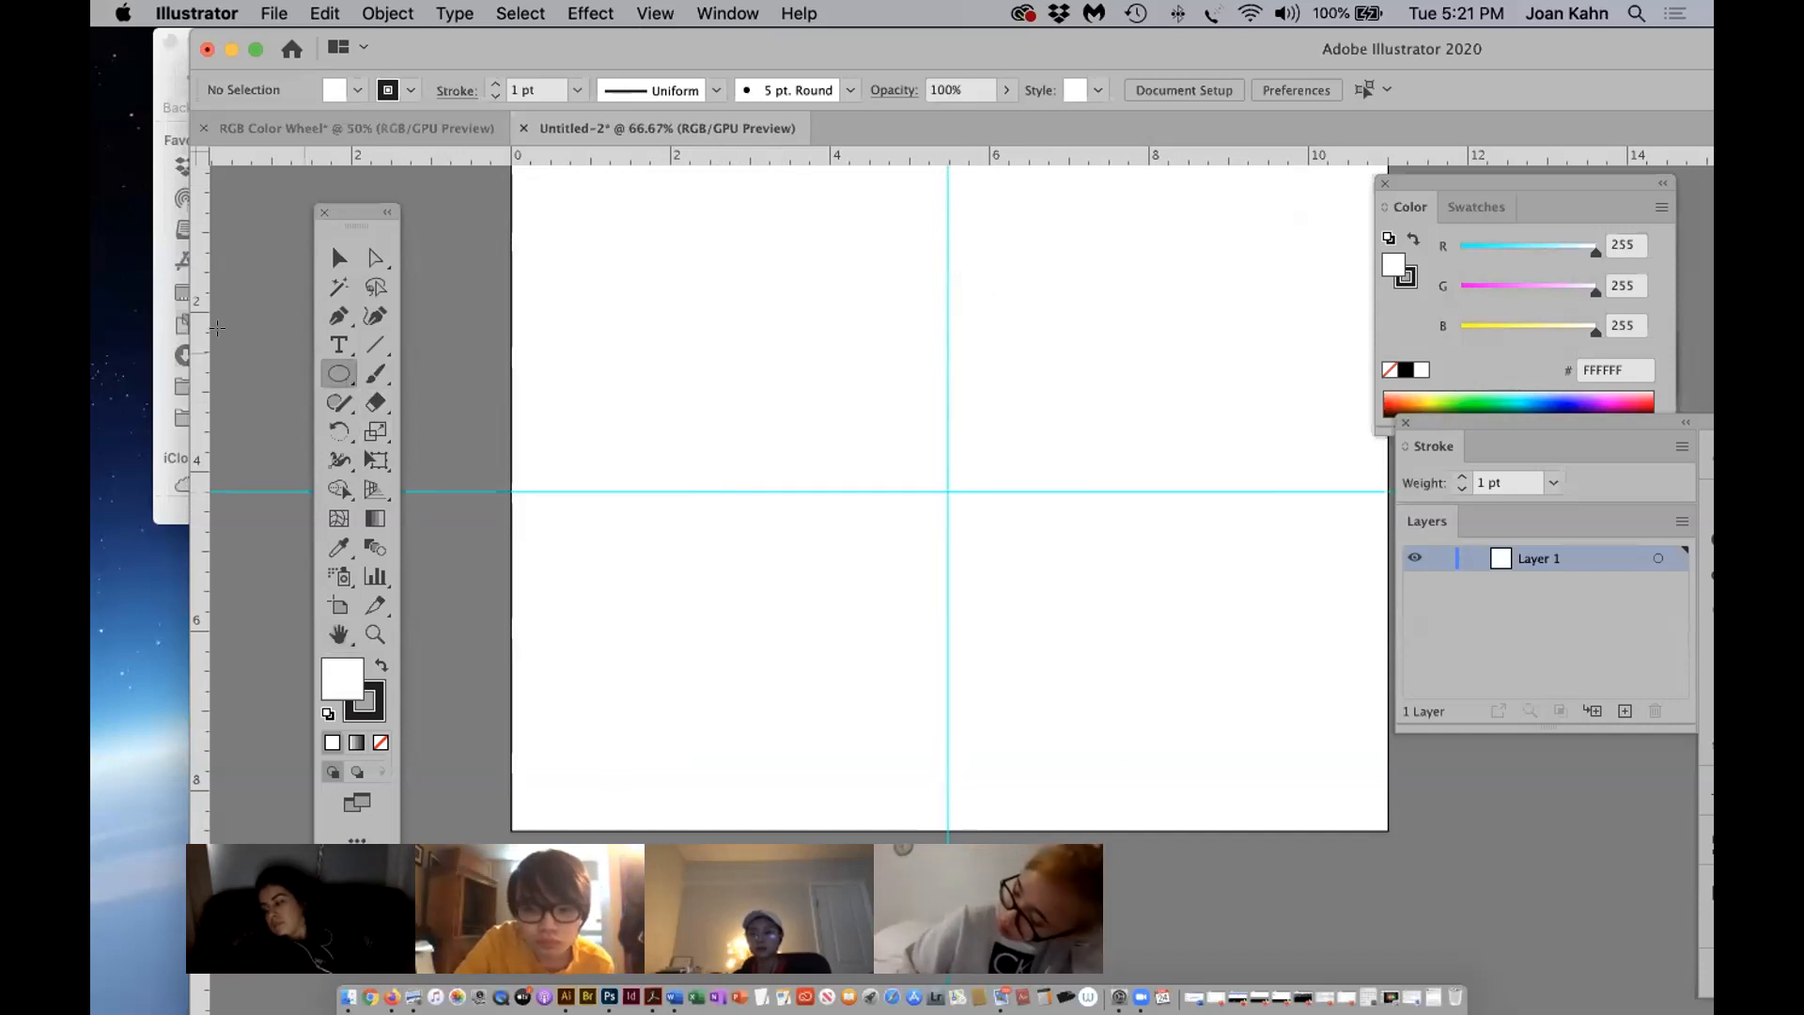
pyautogui.moveTo(199, 345); pyautogui.dragTo(664, 367)
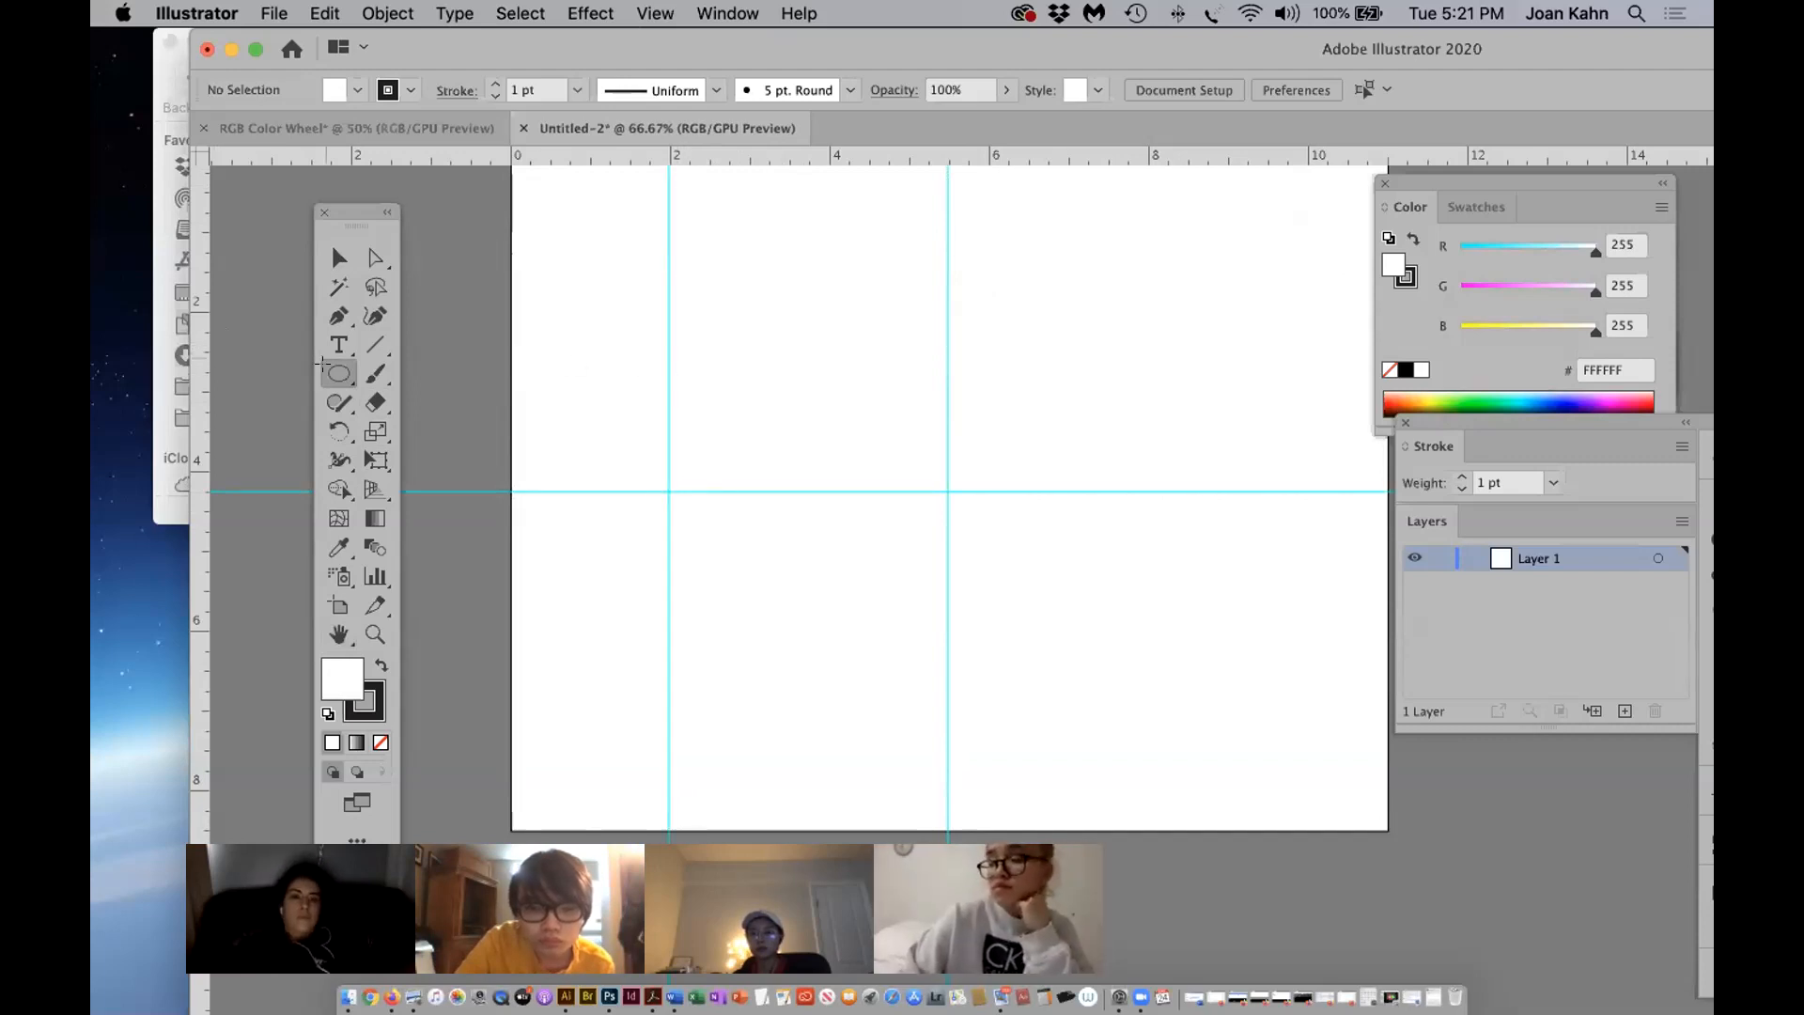
pyautogui.moveTo(199, 378); pyautogui.dragTo(1224, 366)
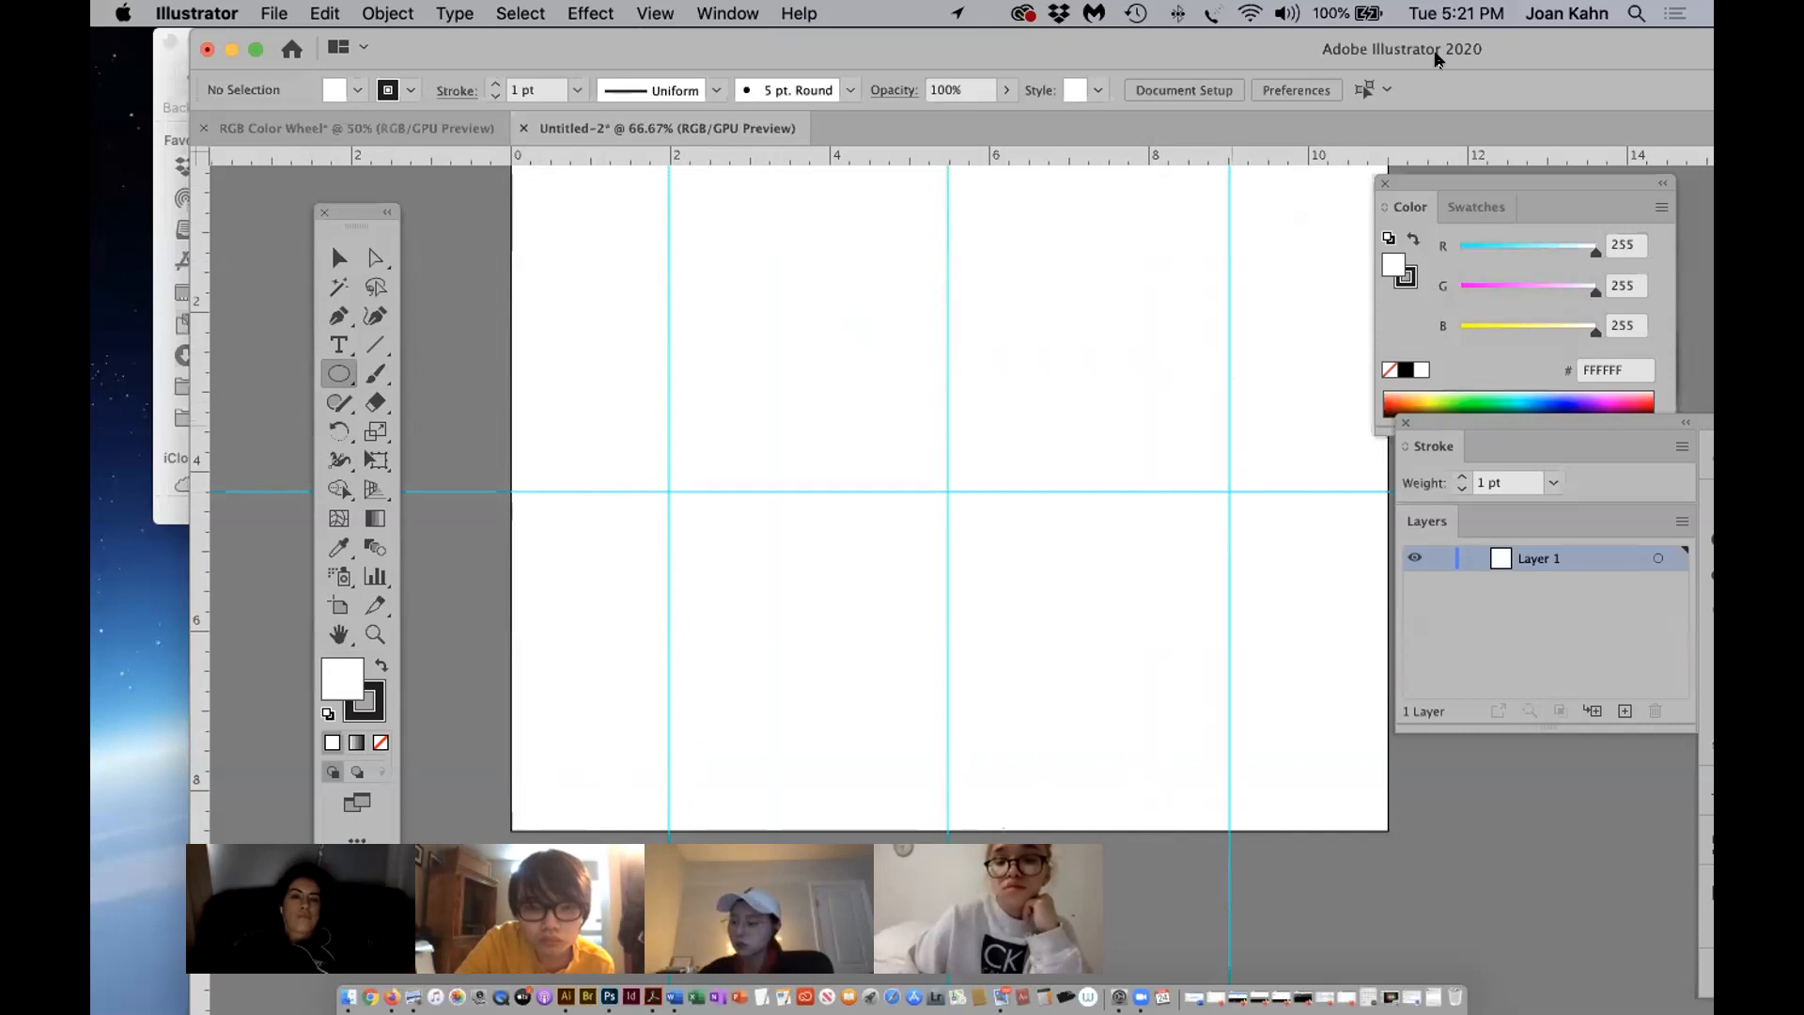
pyautogui.moveTo(1304, 49); pyautogui.dragTo(1246, 49)
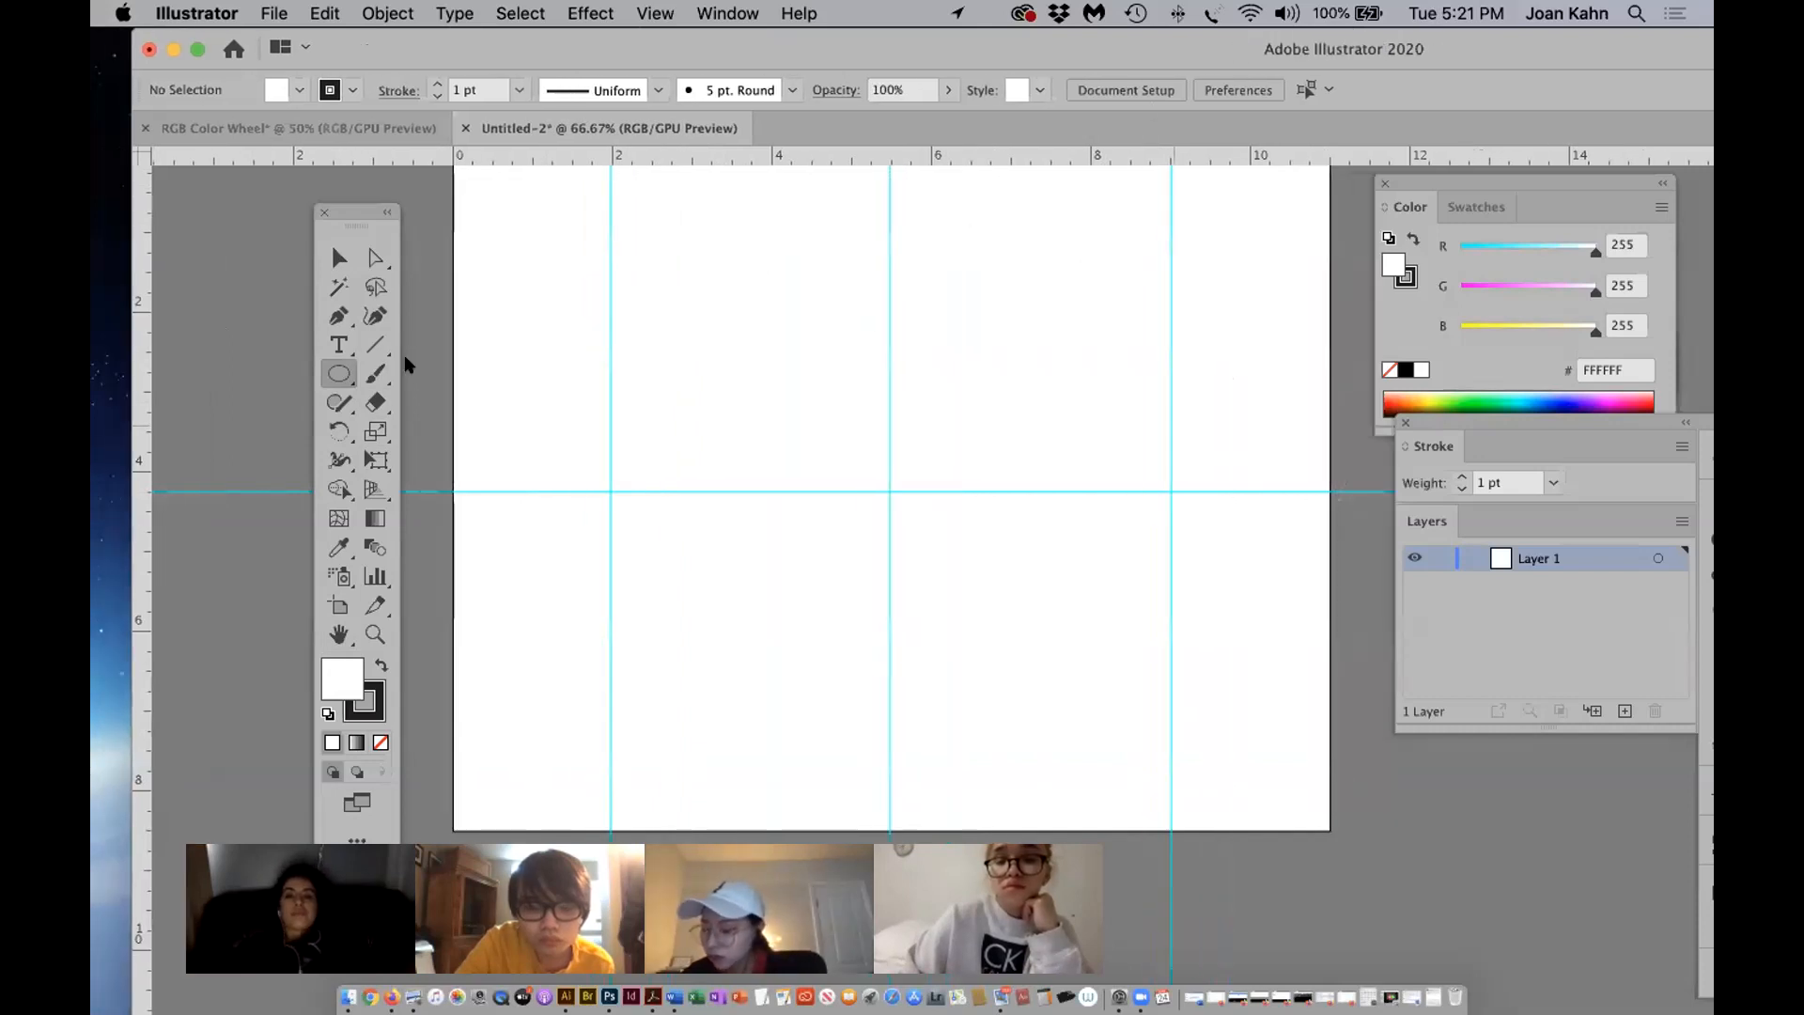
# Draw a small upright rectangle about 0.47 x 0.62 in near the page top, its left edge on the 2 in guide.
pyautogui.click(335, 375)
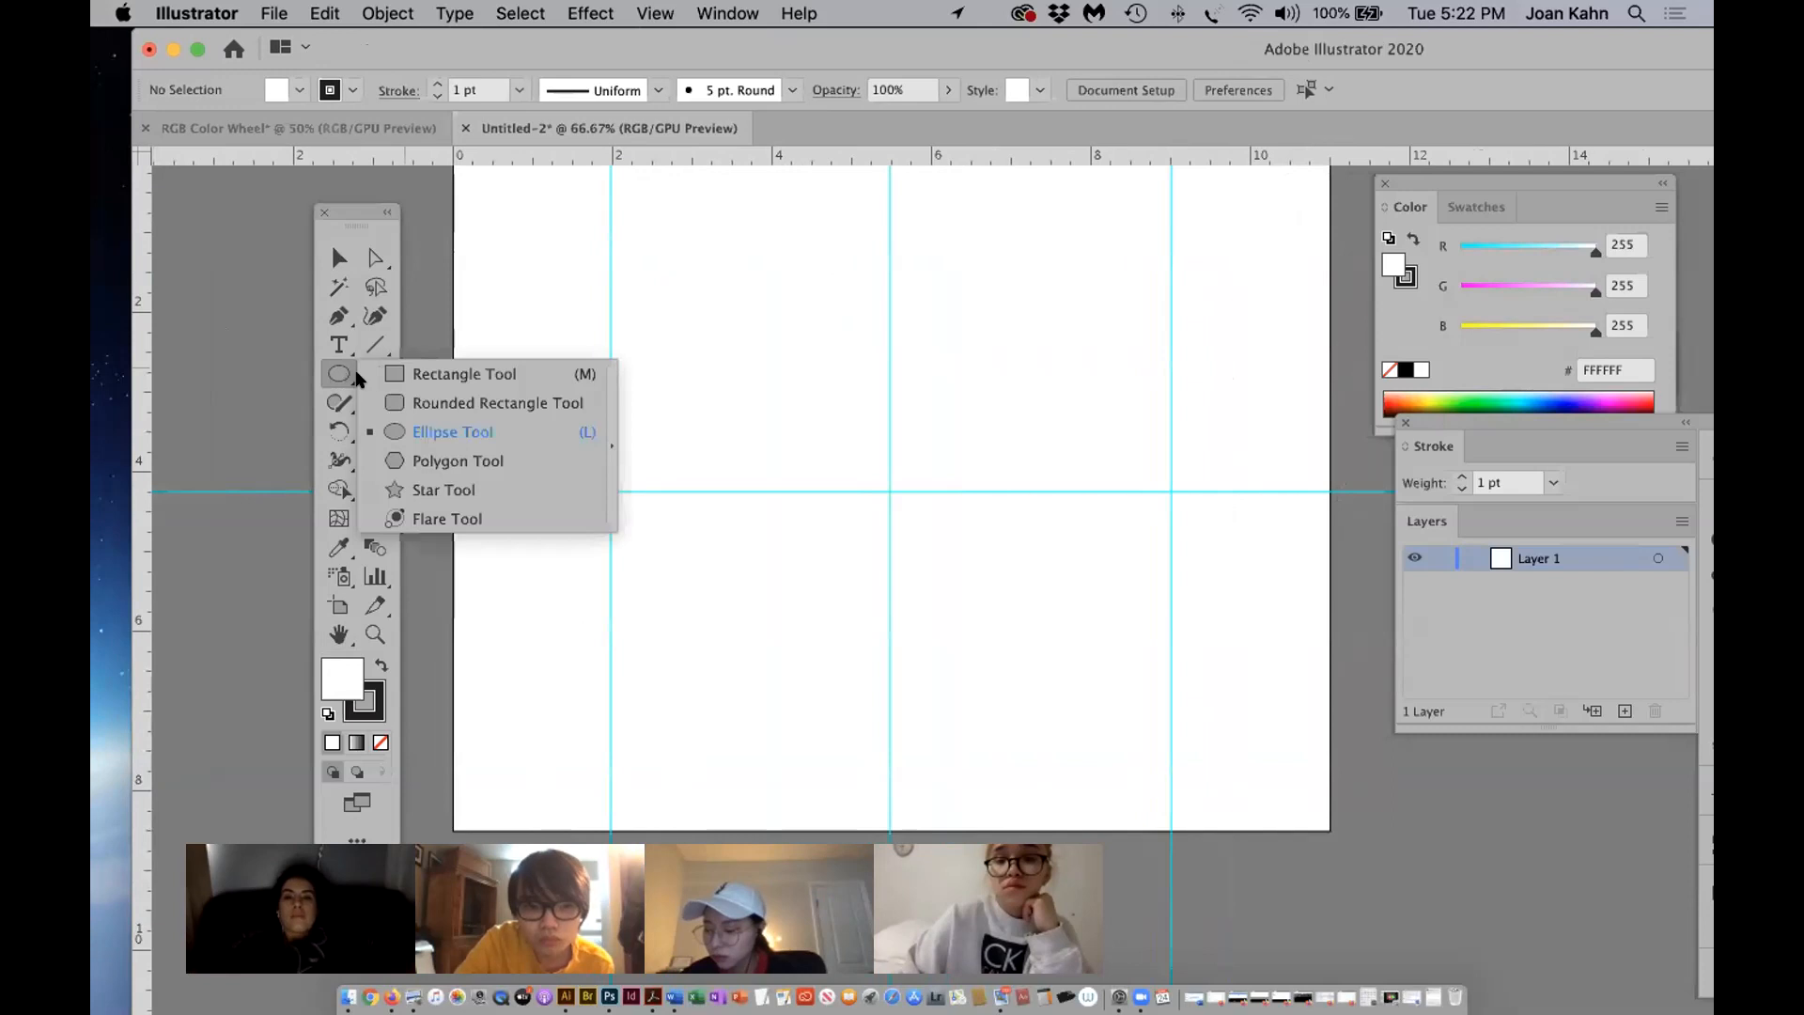
pyautogui.click(432, 373)
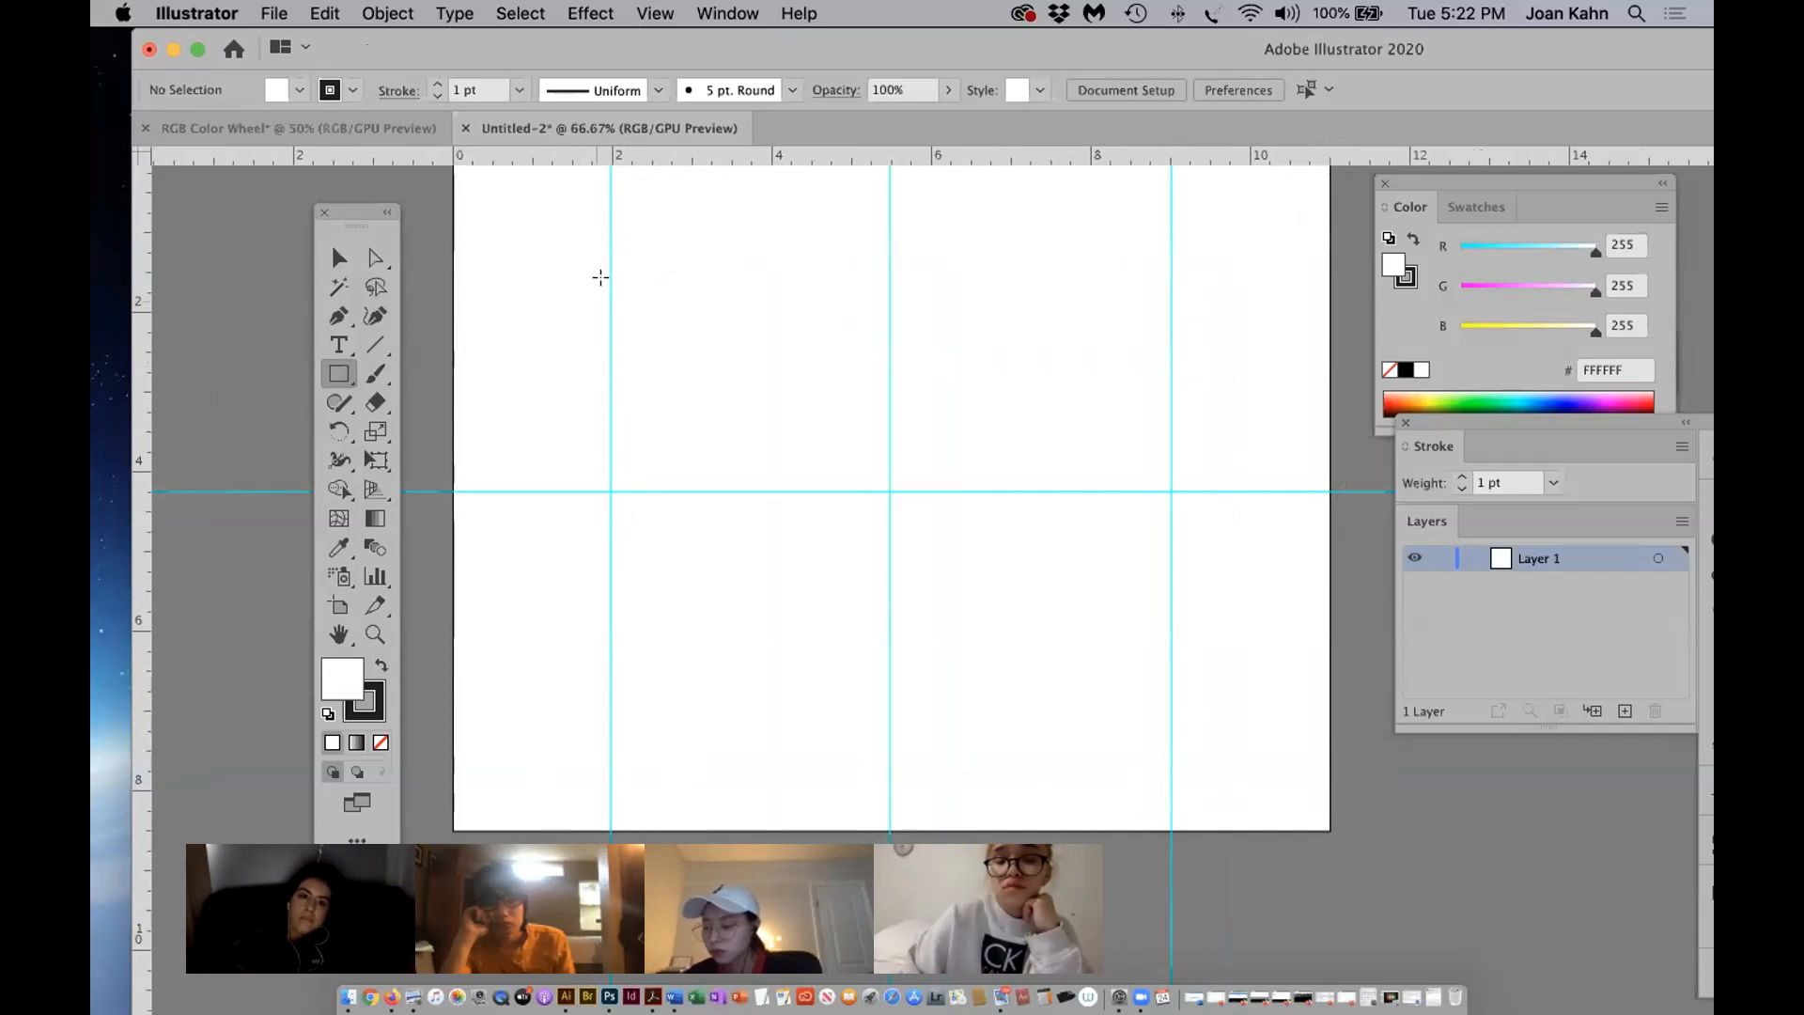
pyautogui.moveTo(611, 276); pyautogui.dragTo(640, 325)
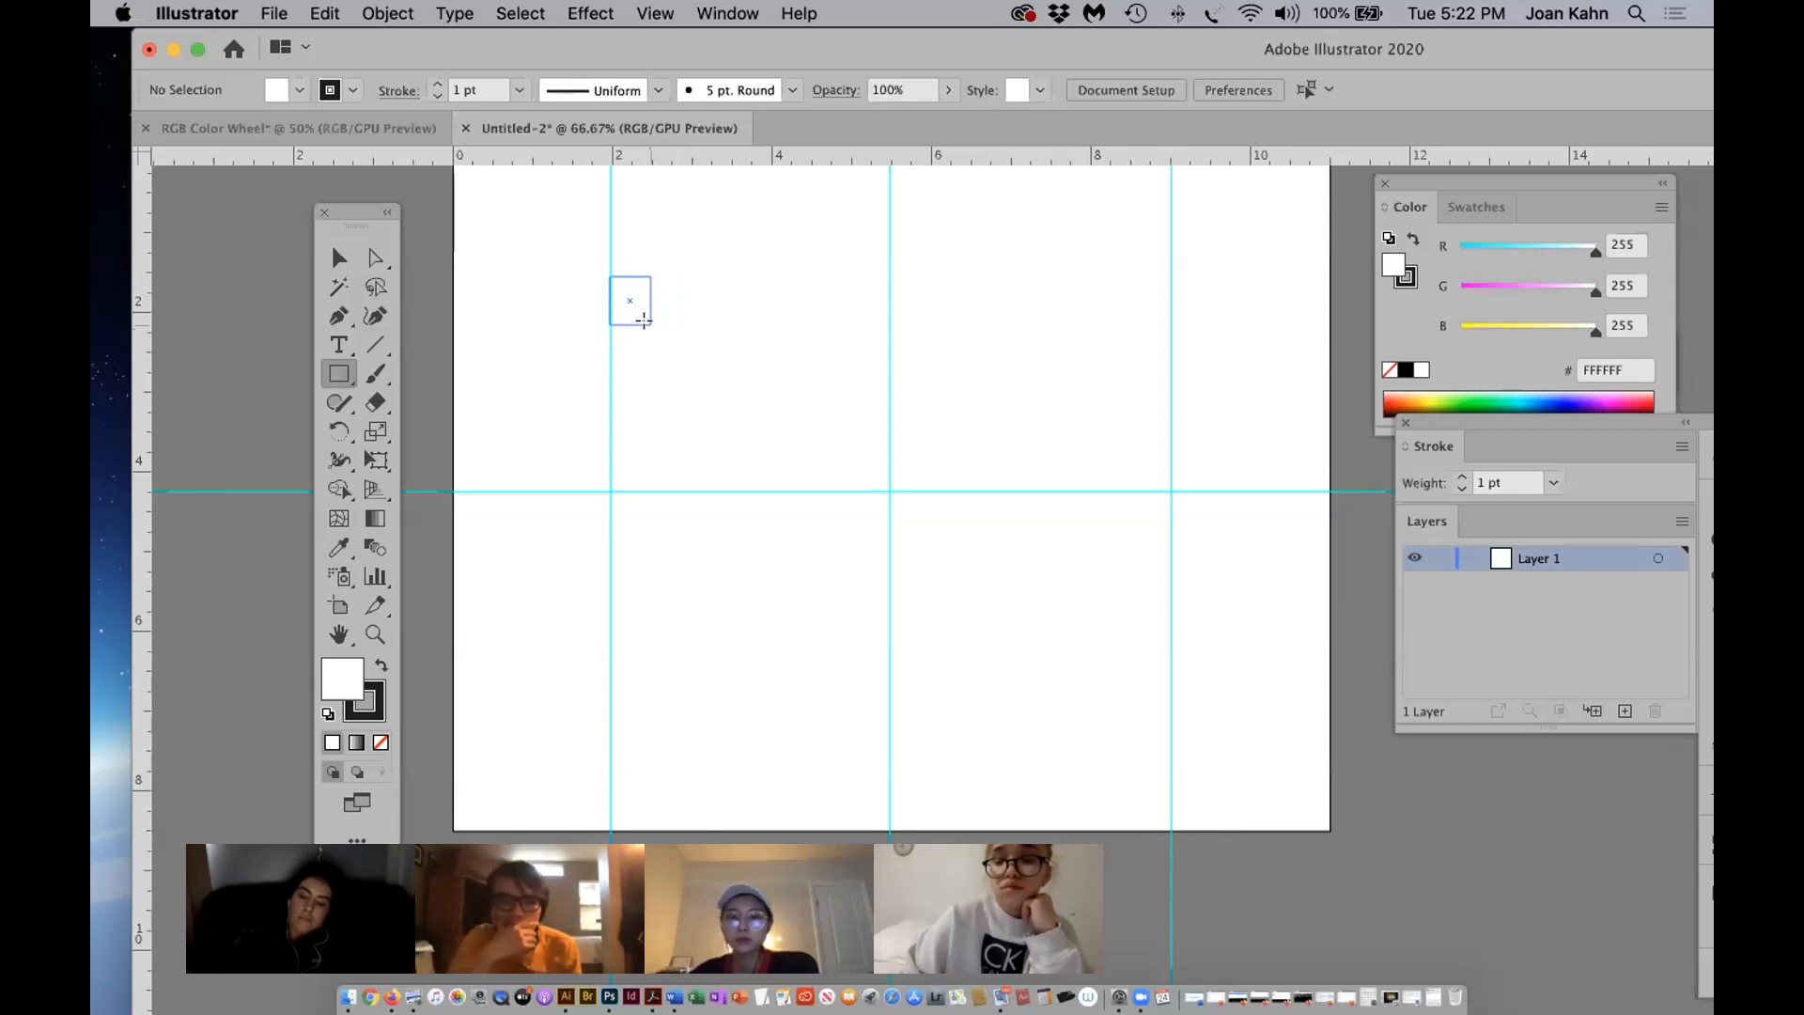
pyautogui.moveTo(643, 322); pyautogui.dragTo(644, 323)
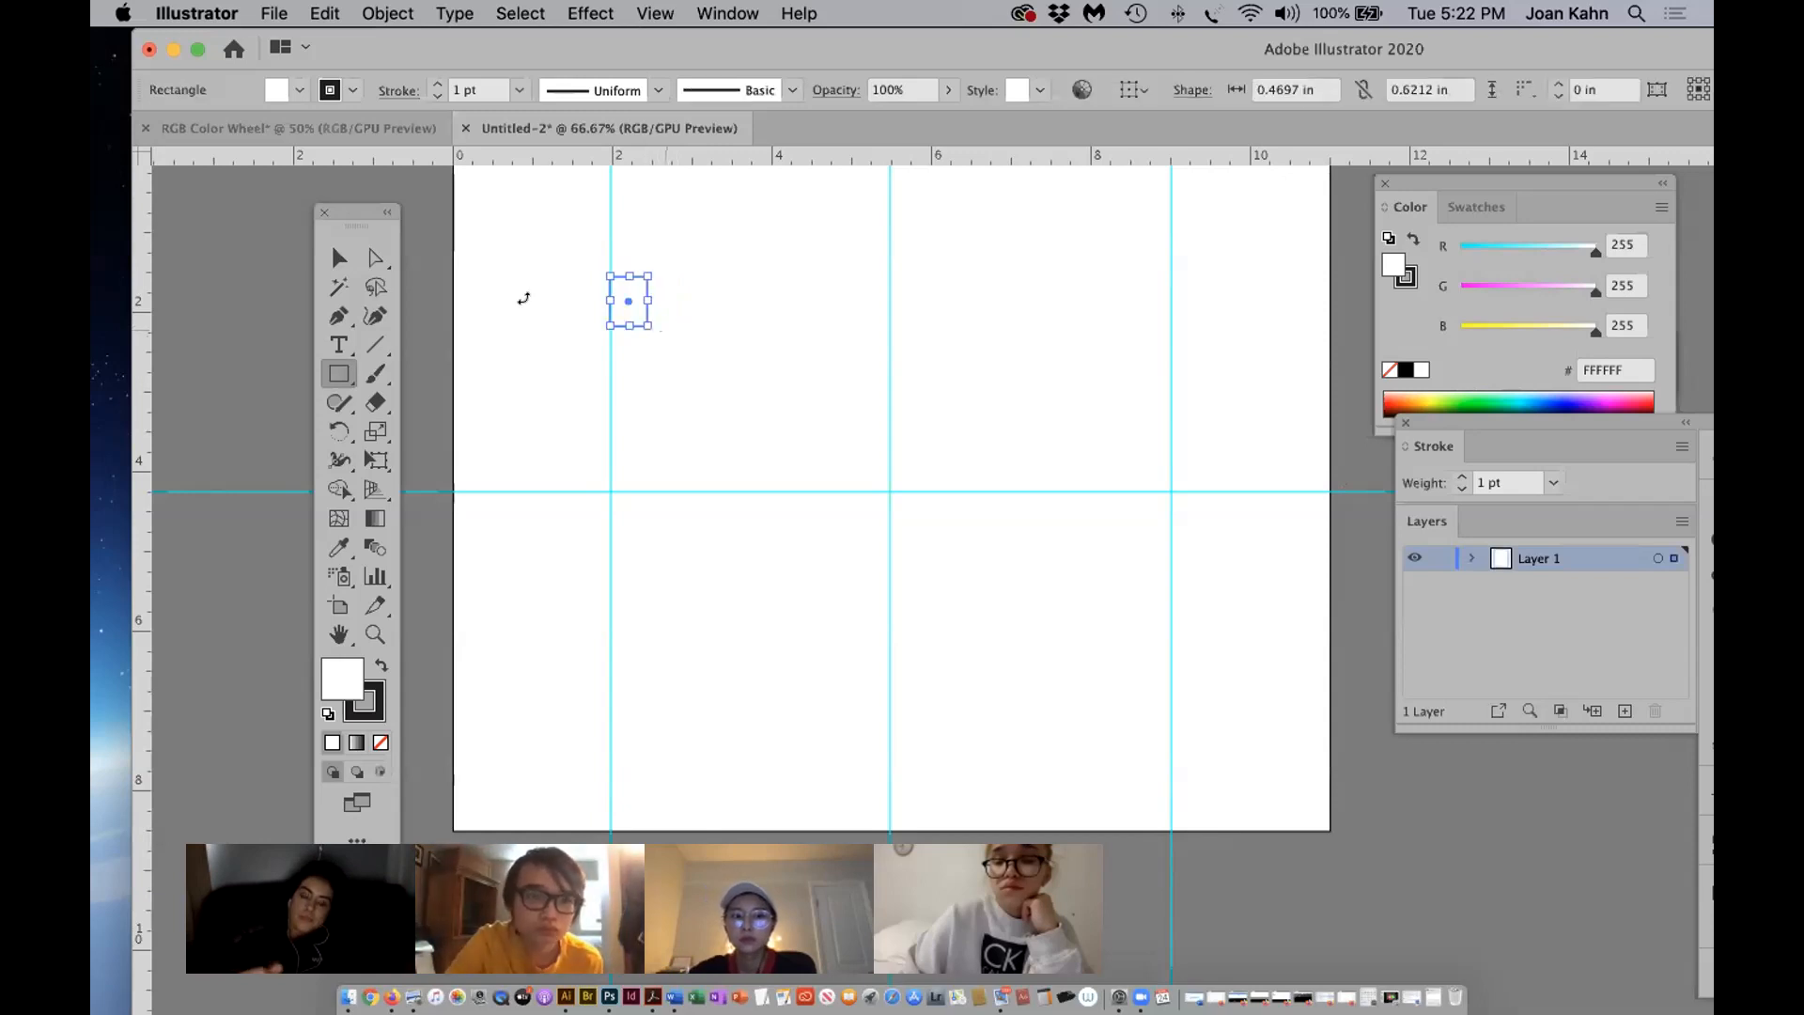
# Copy the rectangle to the inner side of the 9 in guide and align the bottom edges of both rectangles.
pyautogui.click(337, 257)
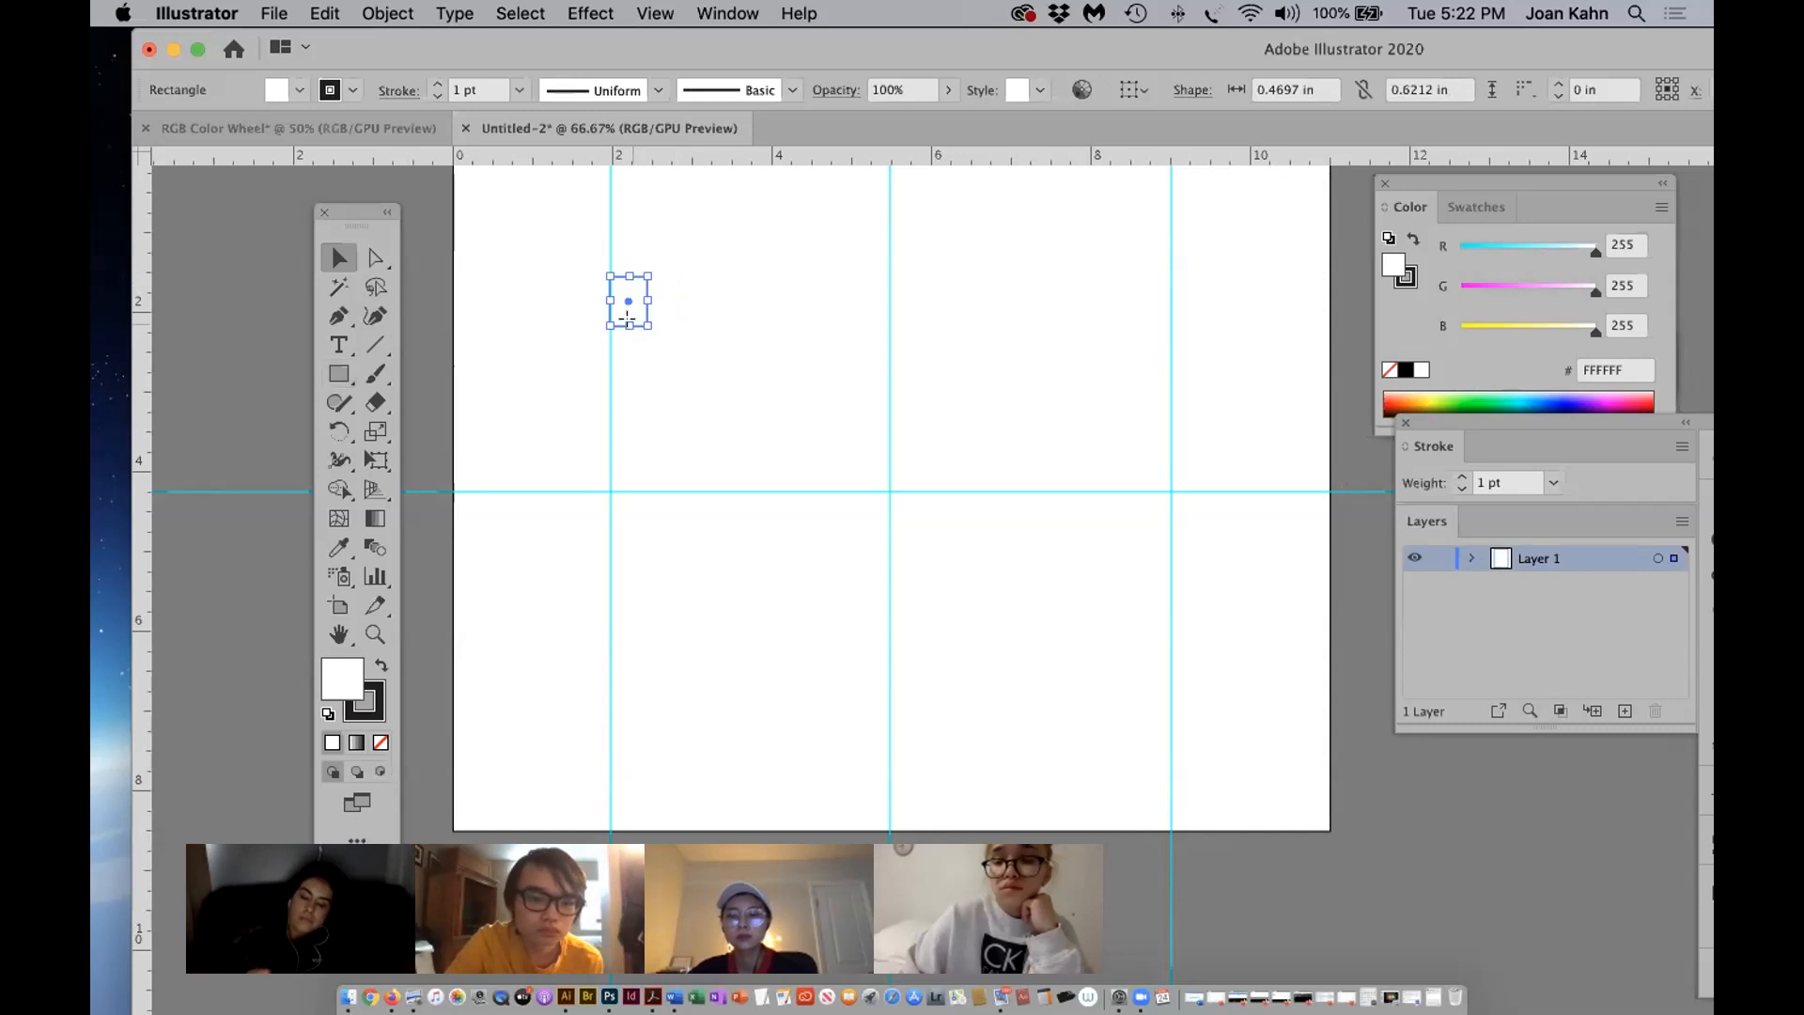
pyautogui.moveTo(627, 318); pyautogui.dragTo(1138, 325)
pyautogui.moveTo(580, 294); pyautogui.dragTo(1161, 324)
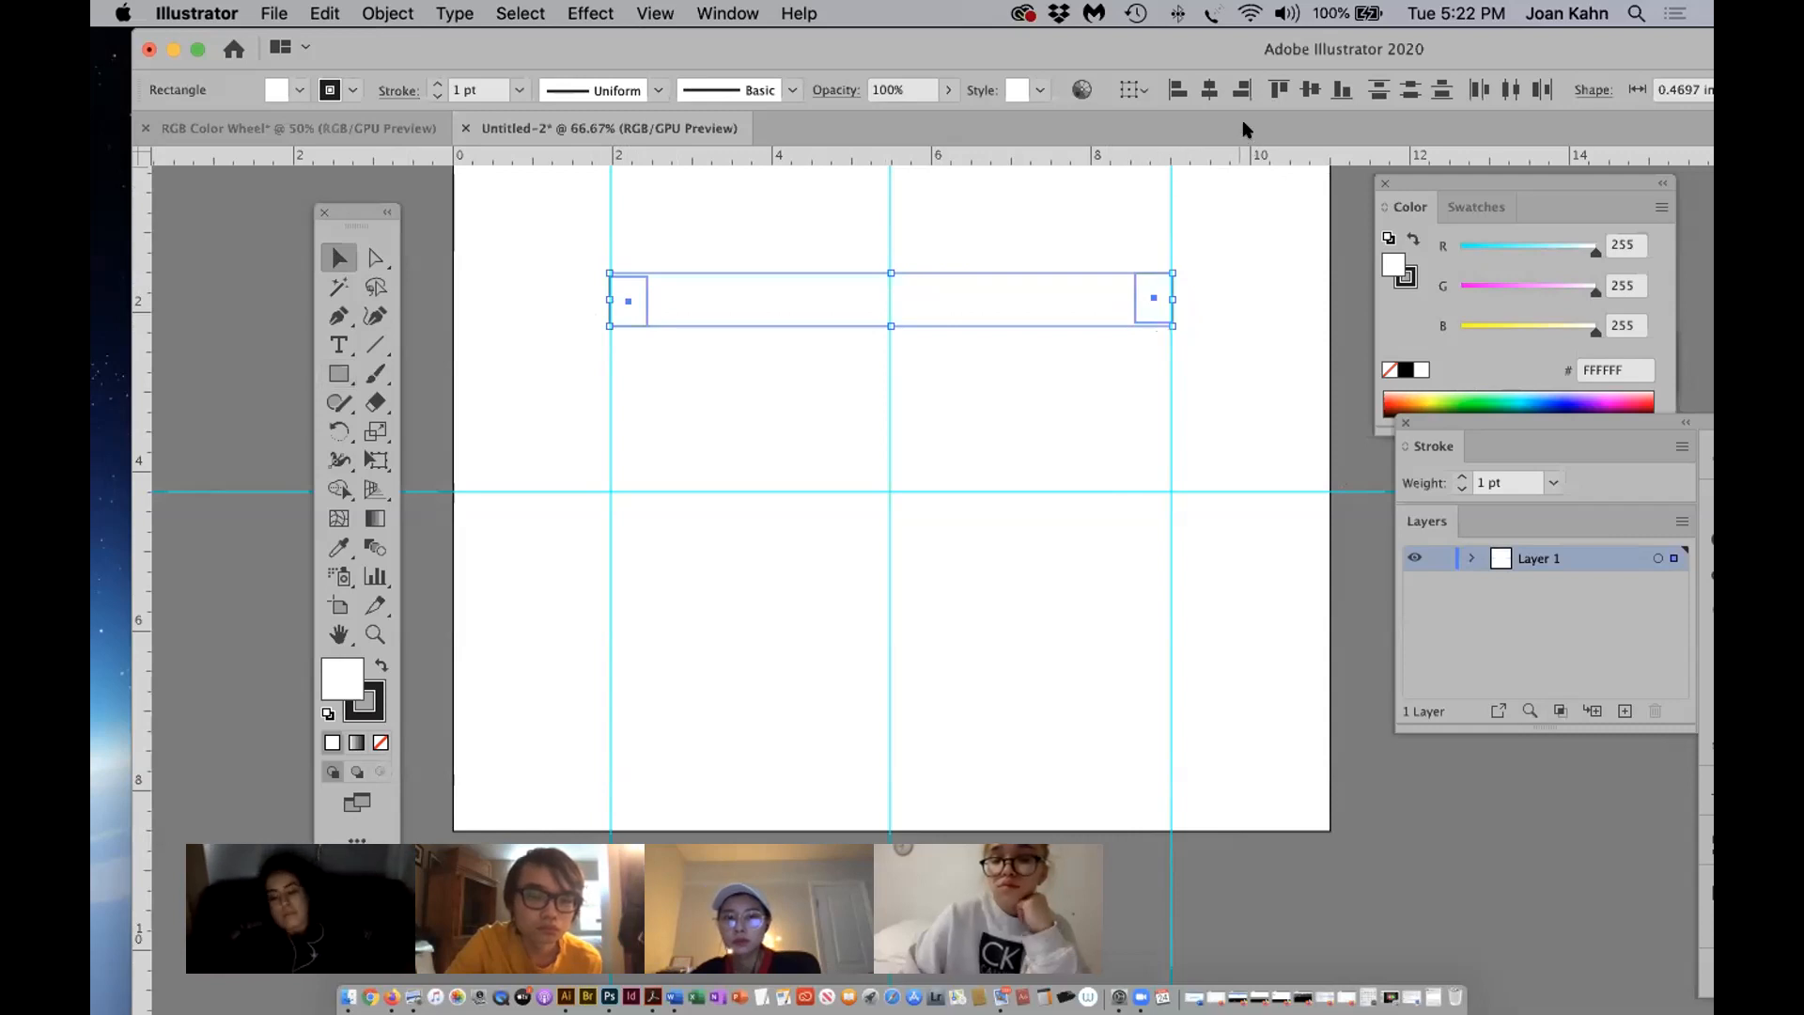
pyautogui.click(1341, 89)
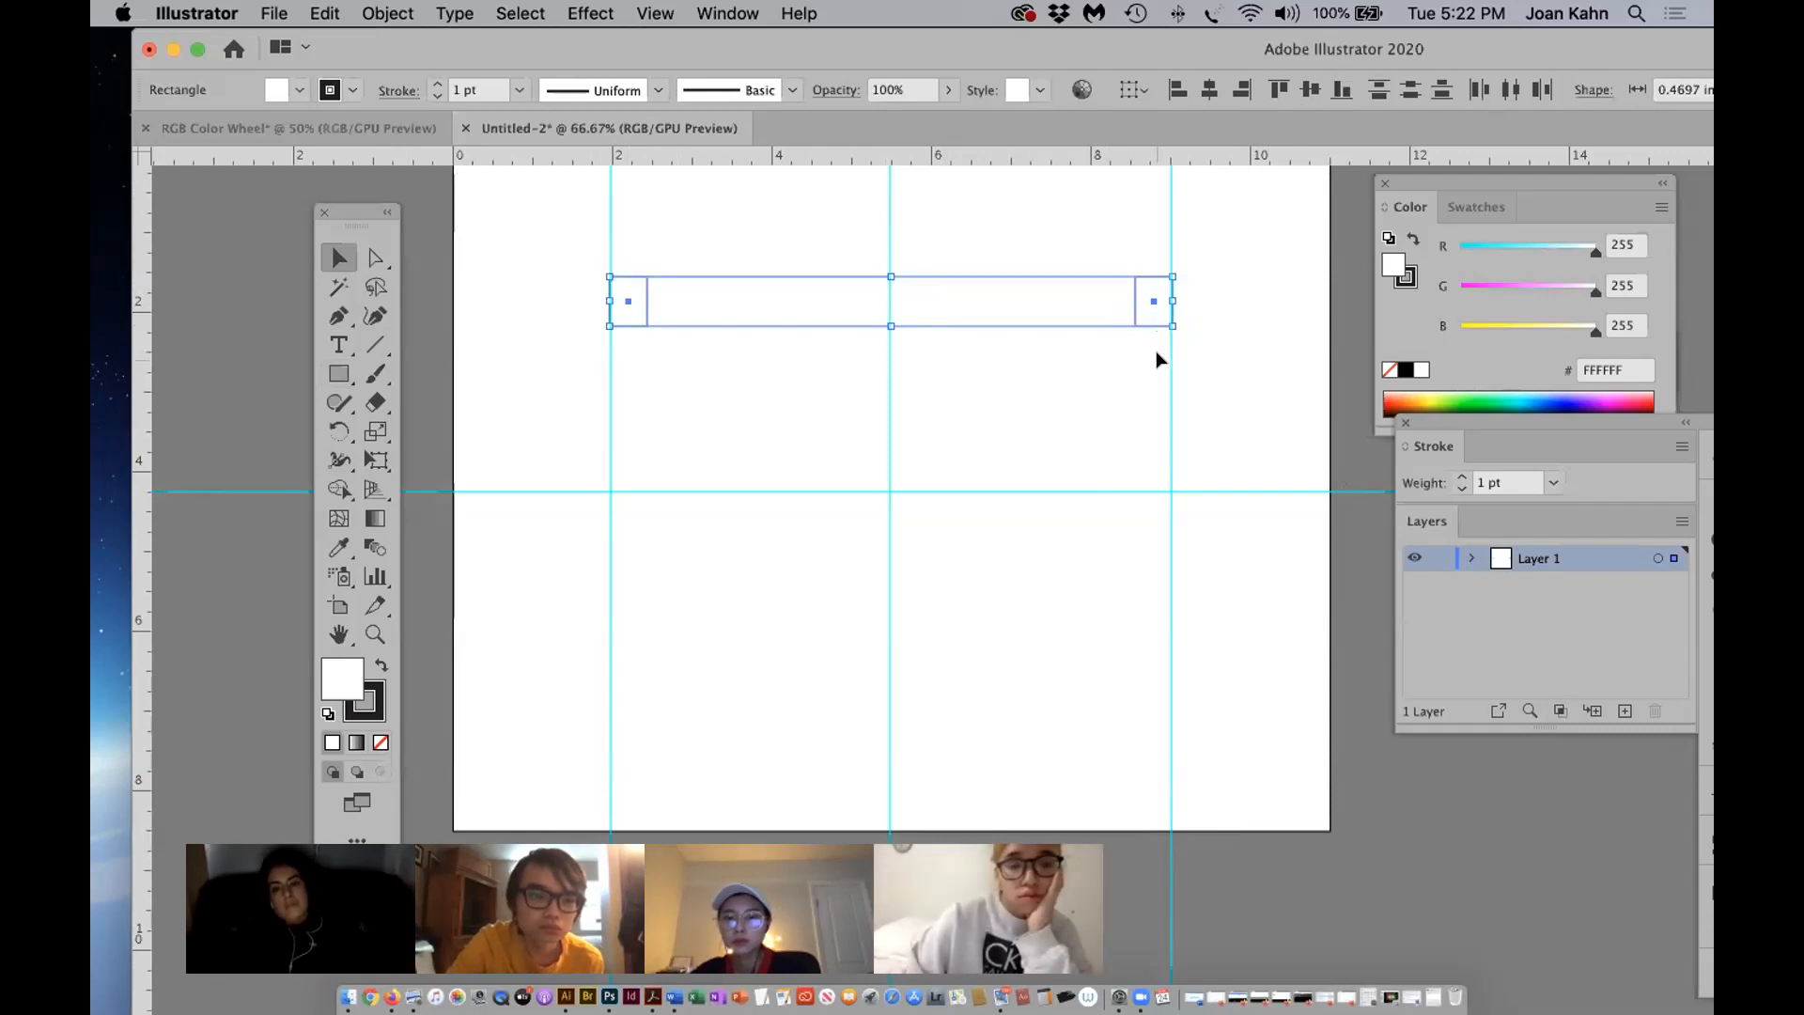
pyautogui.click(700, 338)
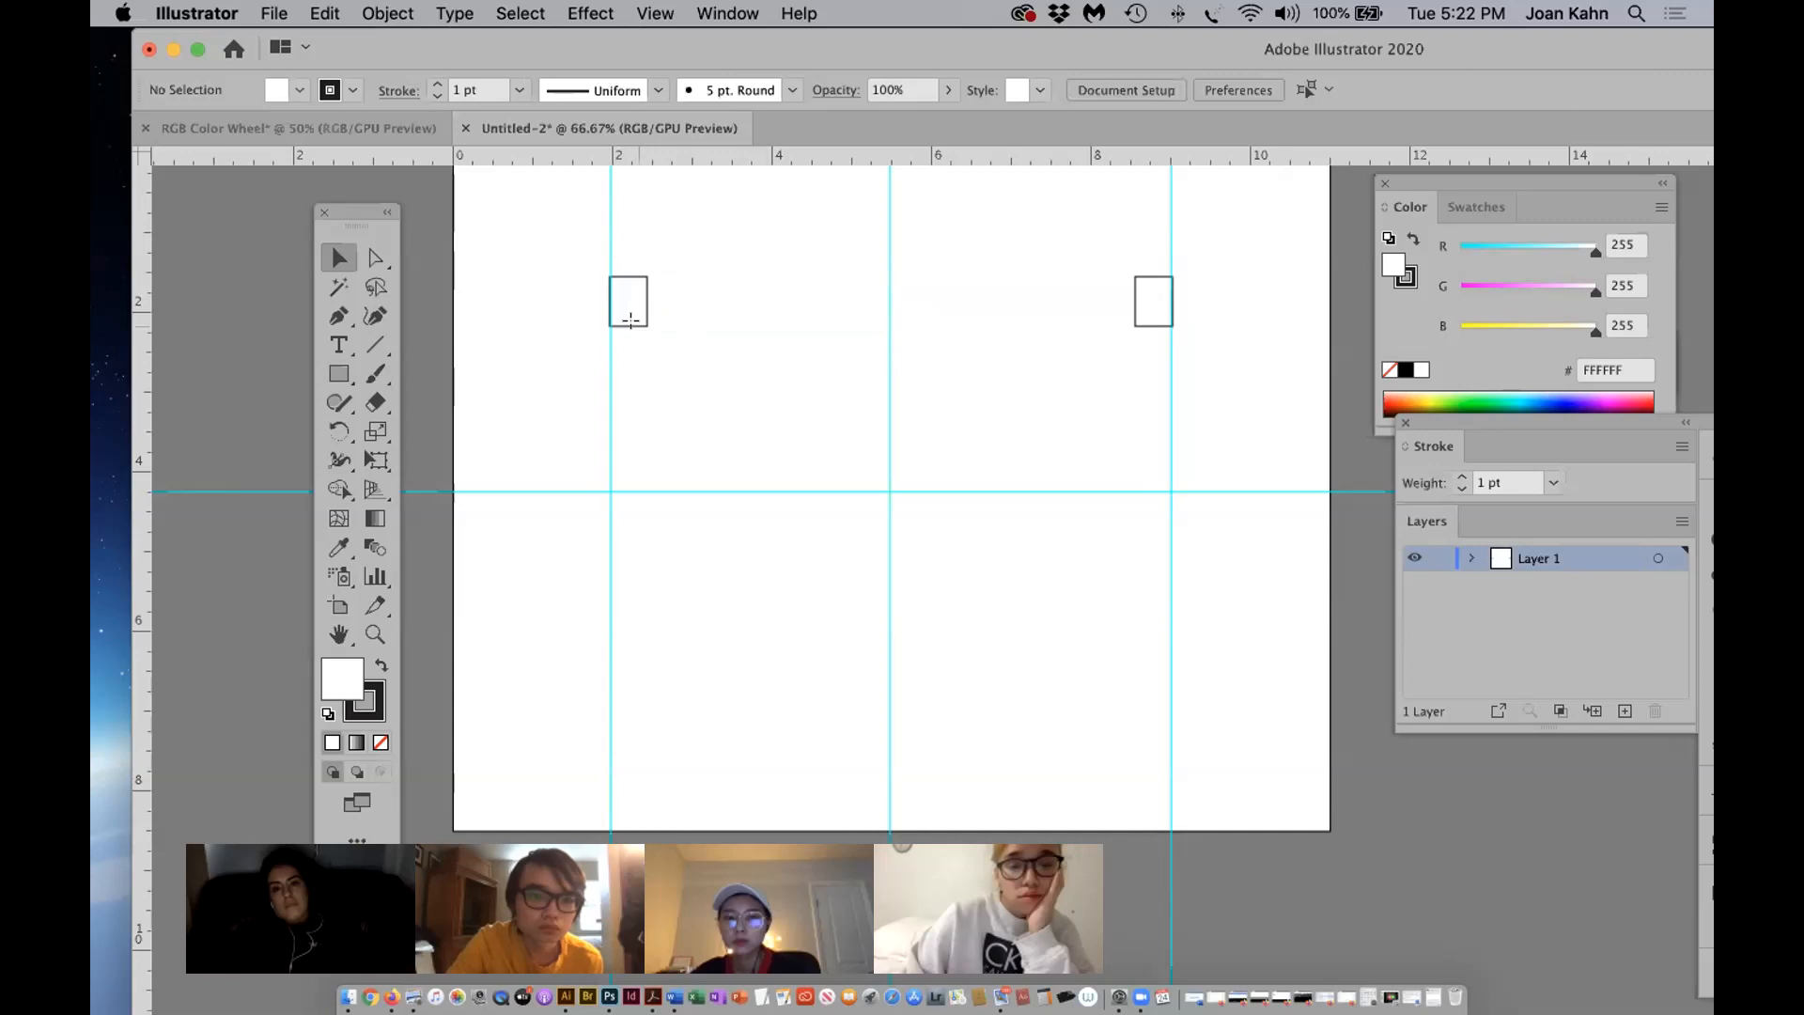
# Fill the rectangle at the 9 in guide with black.
pyautogui.click(630, 320)
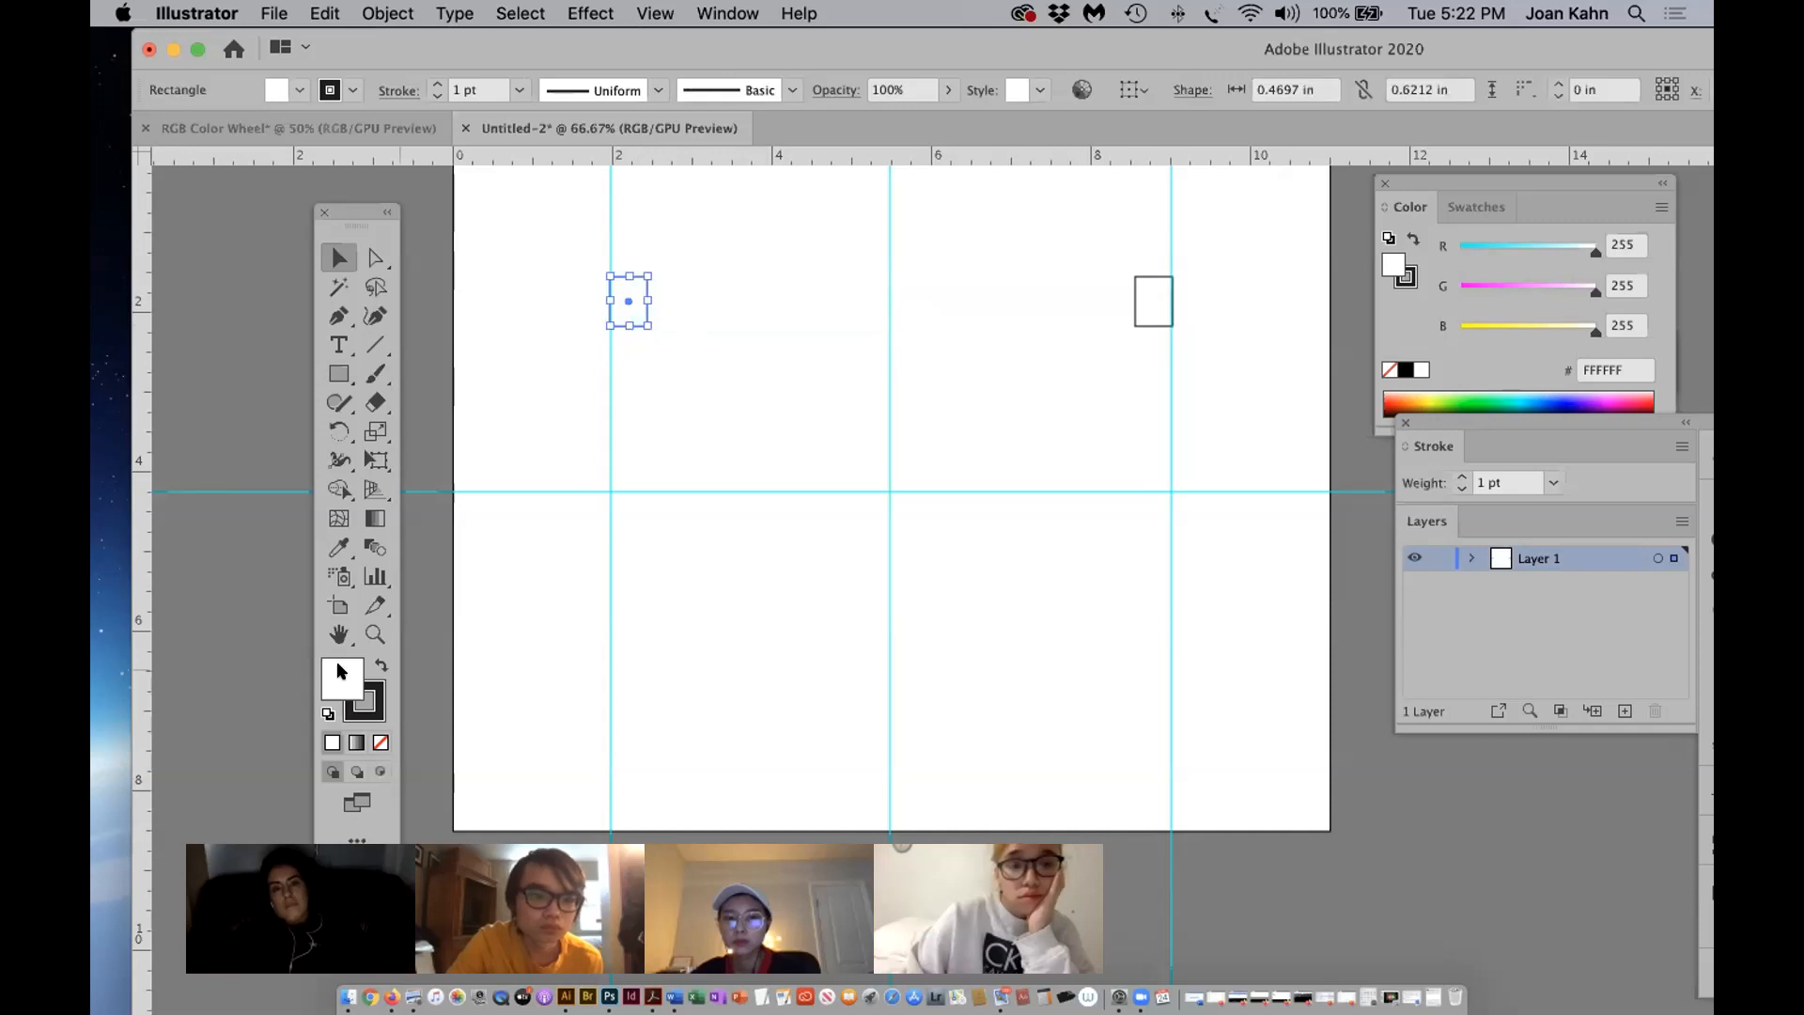
pyautogui.click(1156, 326)
pyautogui.click(1404, 369)
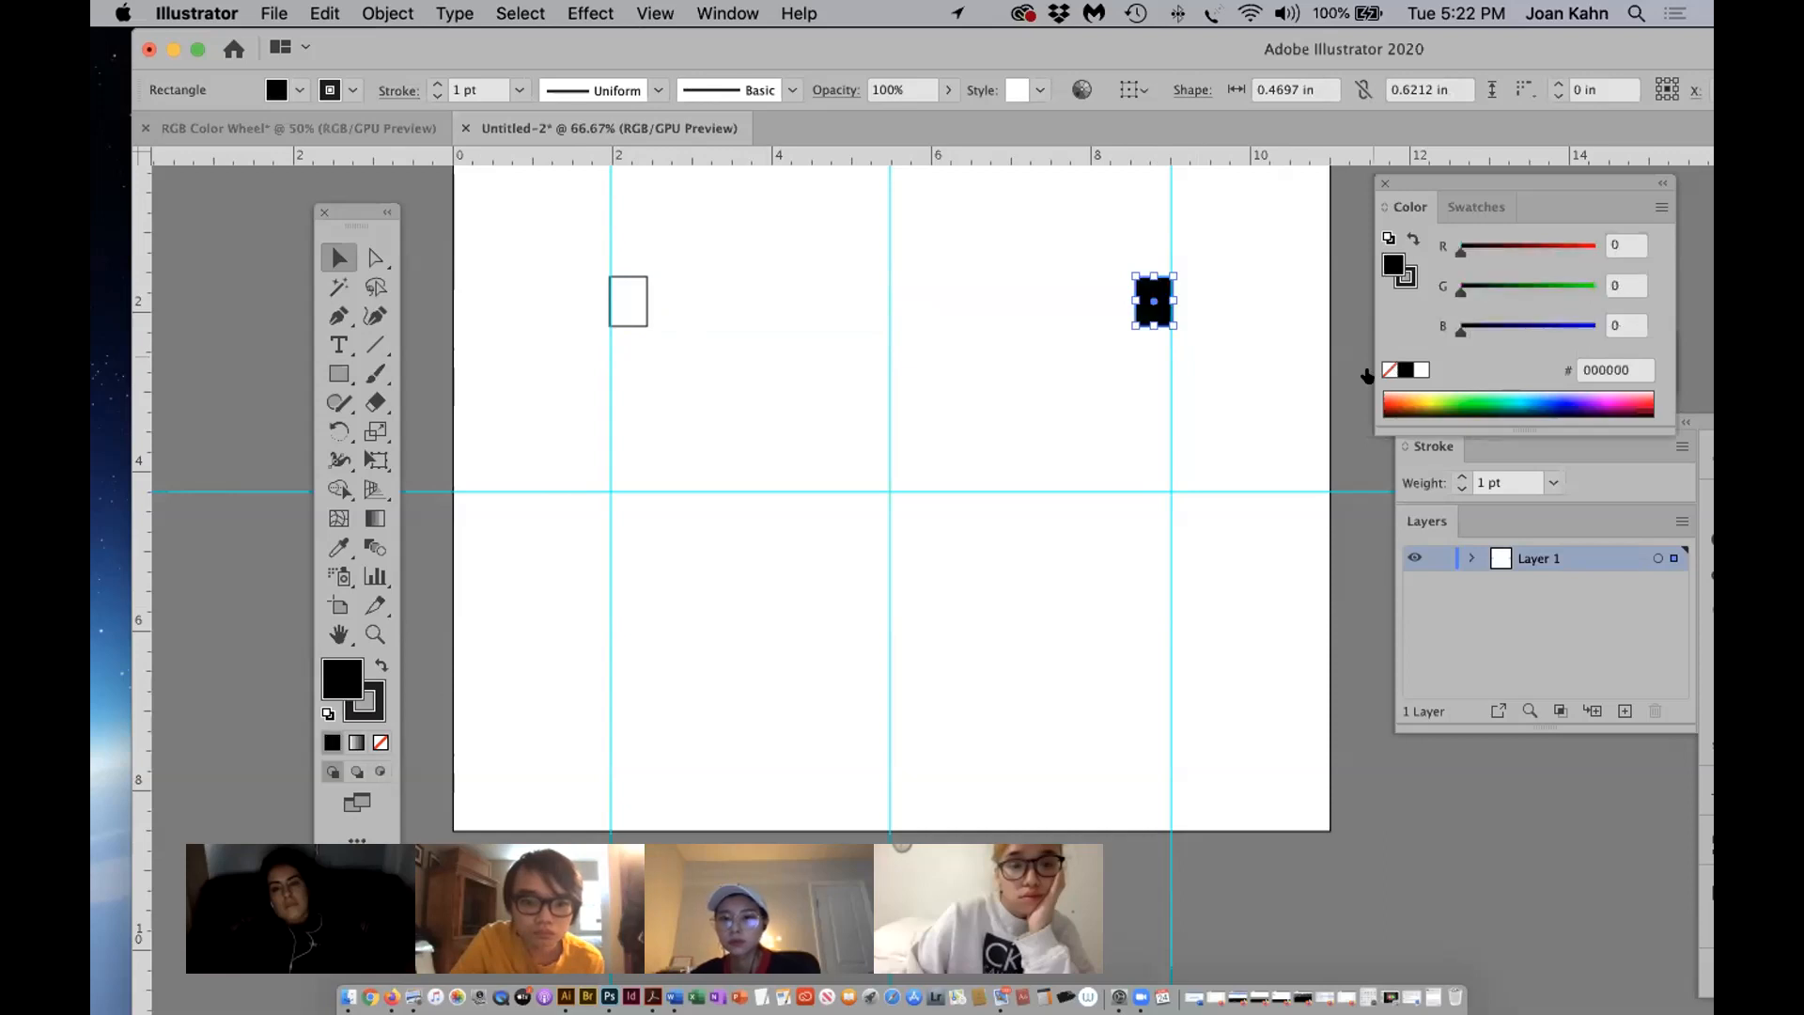
# Blend the black and white rectangles using the Specified Steps spacing with 9 steps.
pyautogui.doubleClick(370, 547)
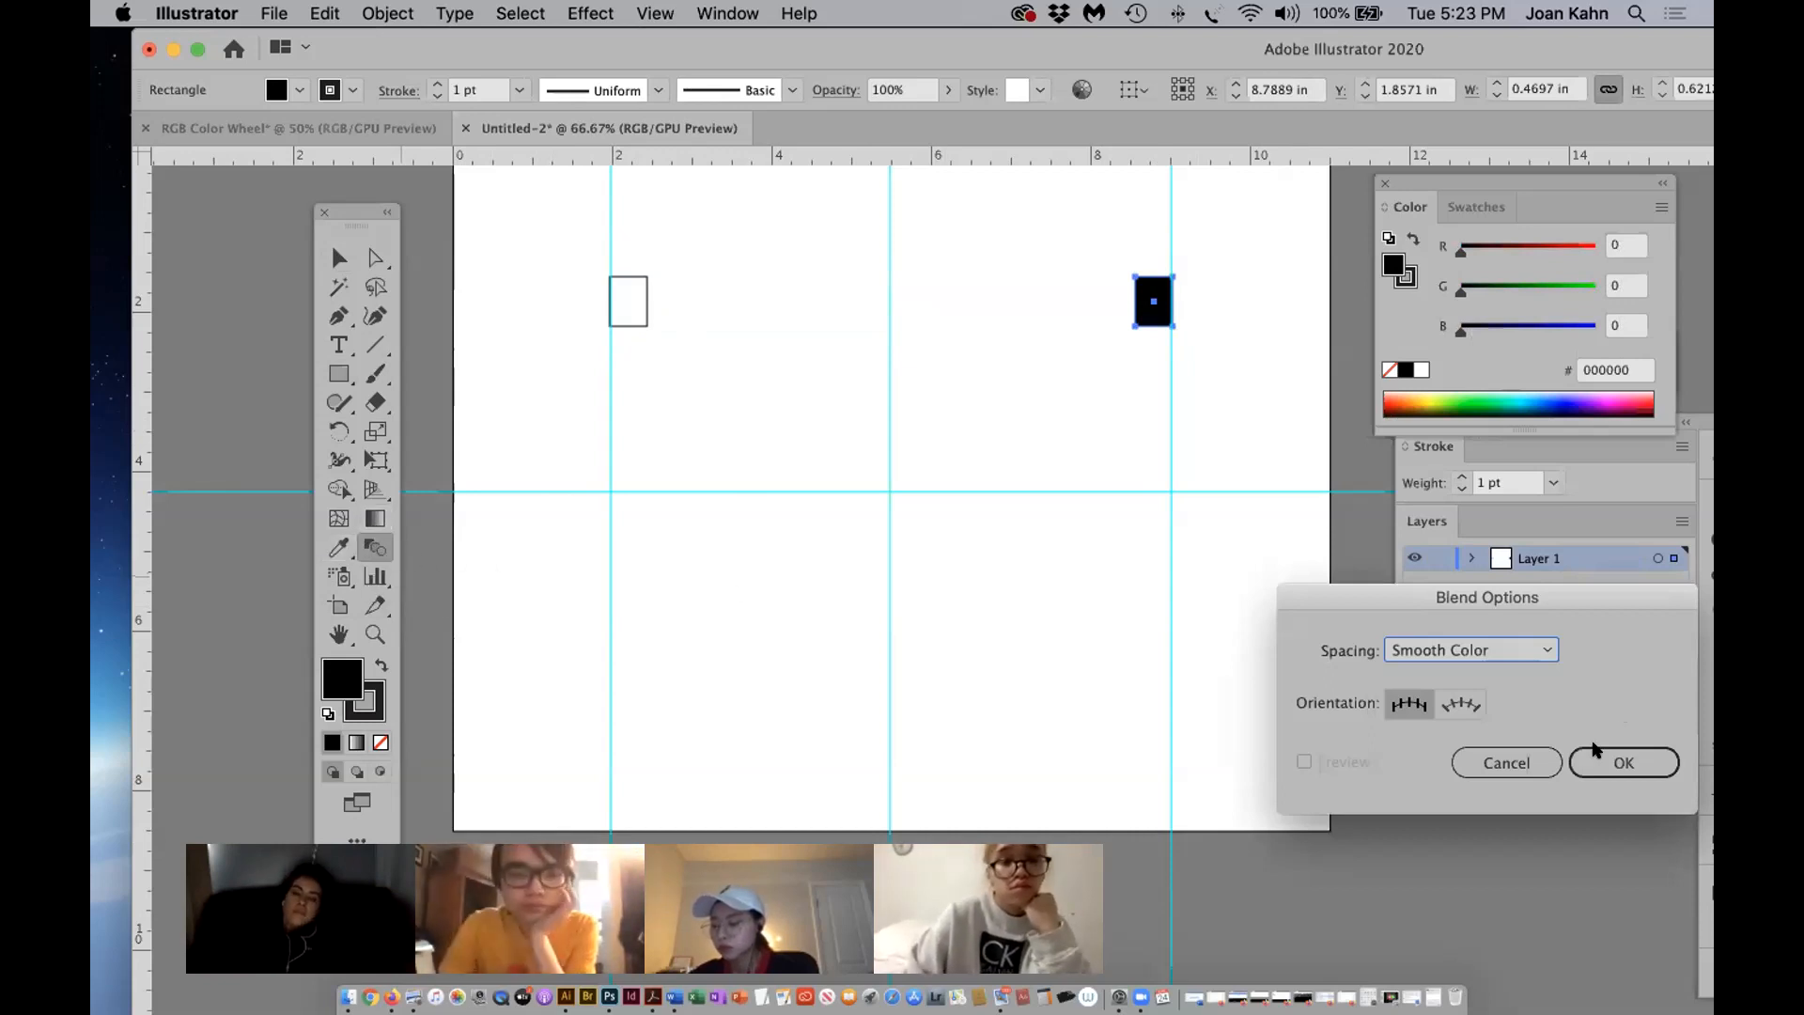
pyautogui.moveTo(1391, 599); pyautogui.dragTo(990, 446)
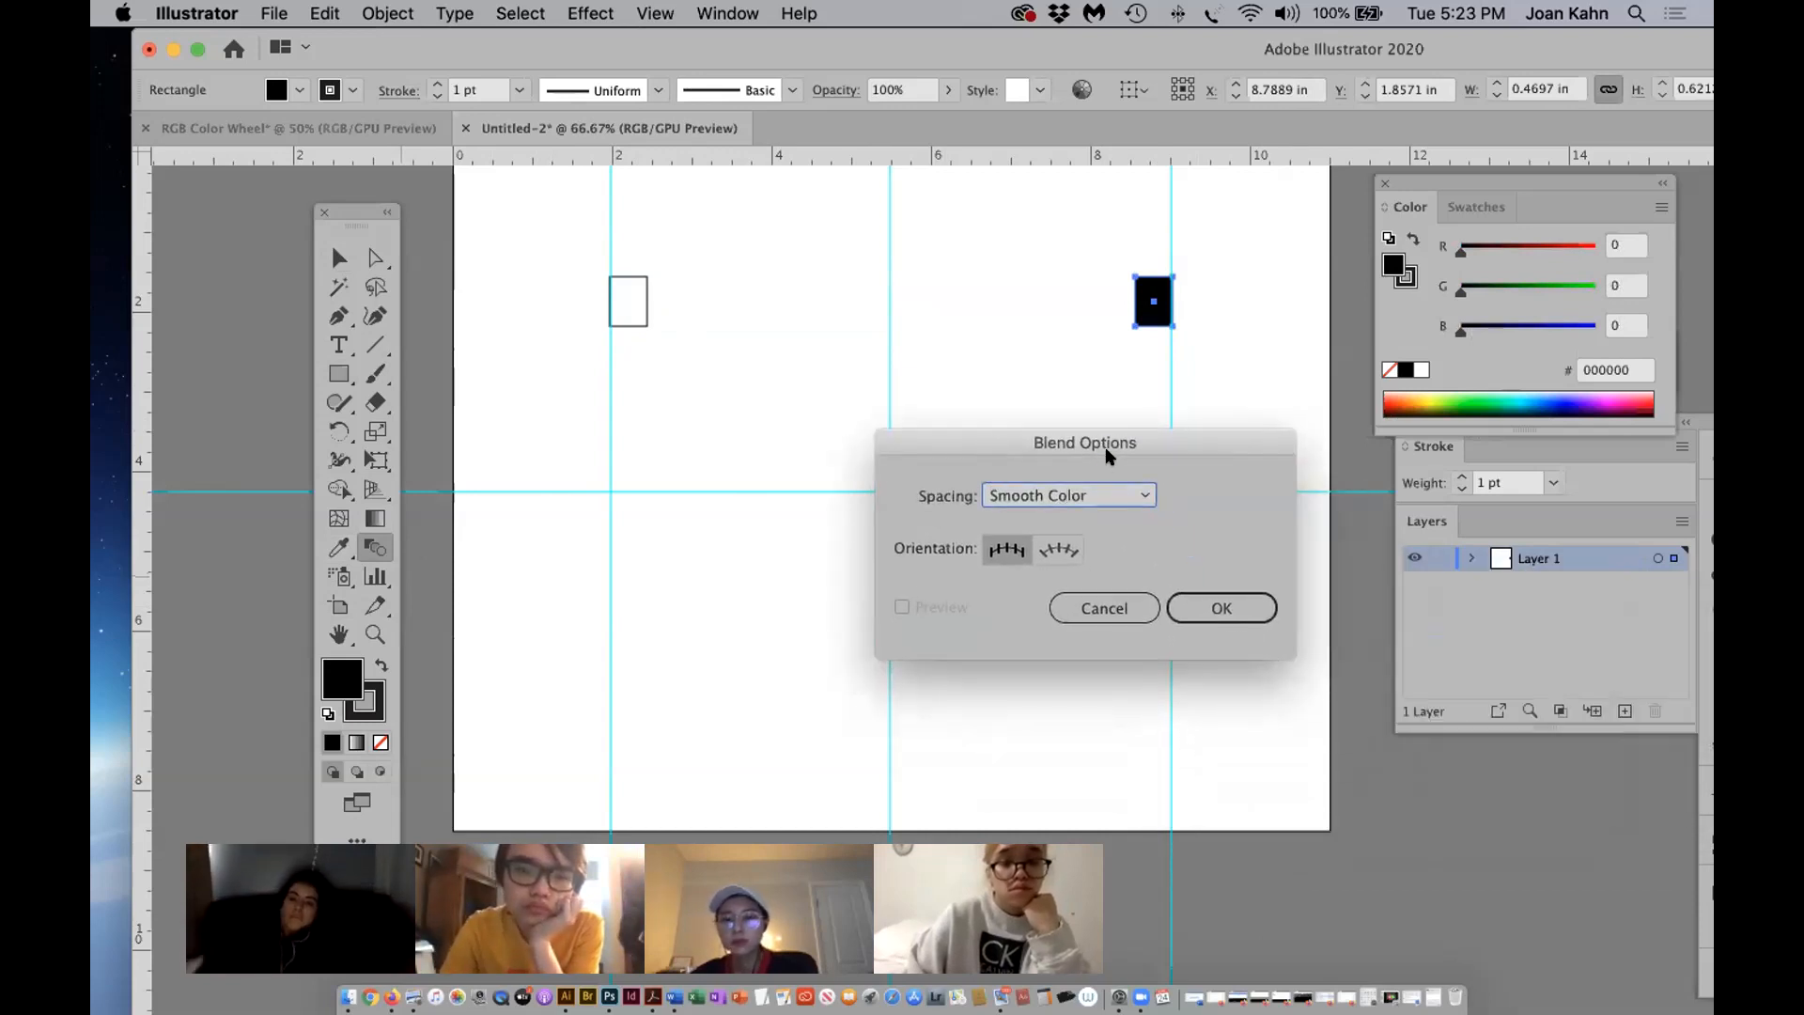
pyautogui.click(1138, 495)
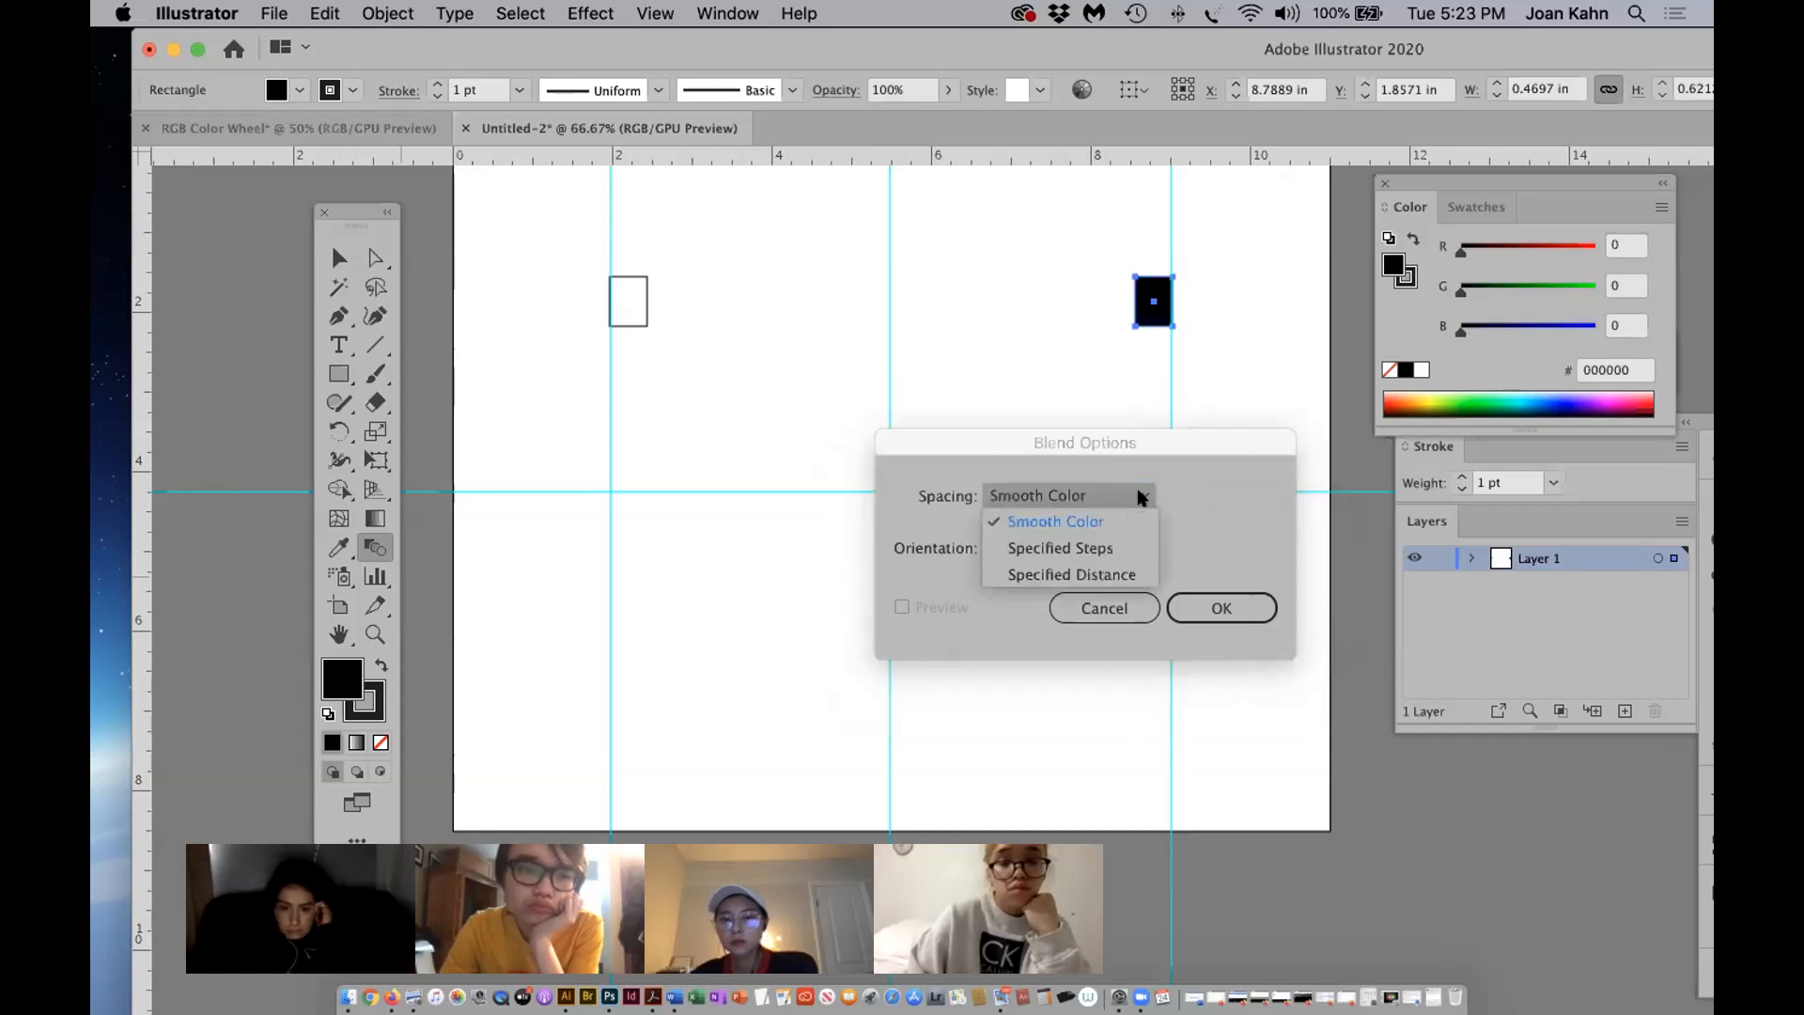
pyautogui.click(1112, 549)
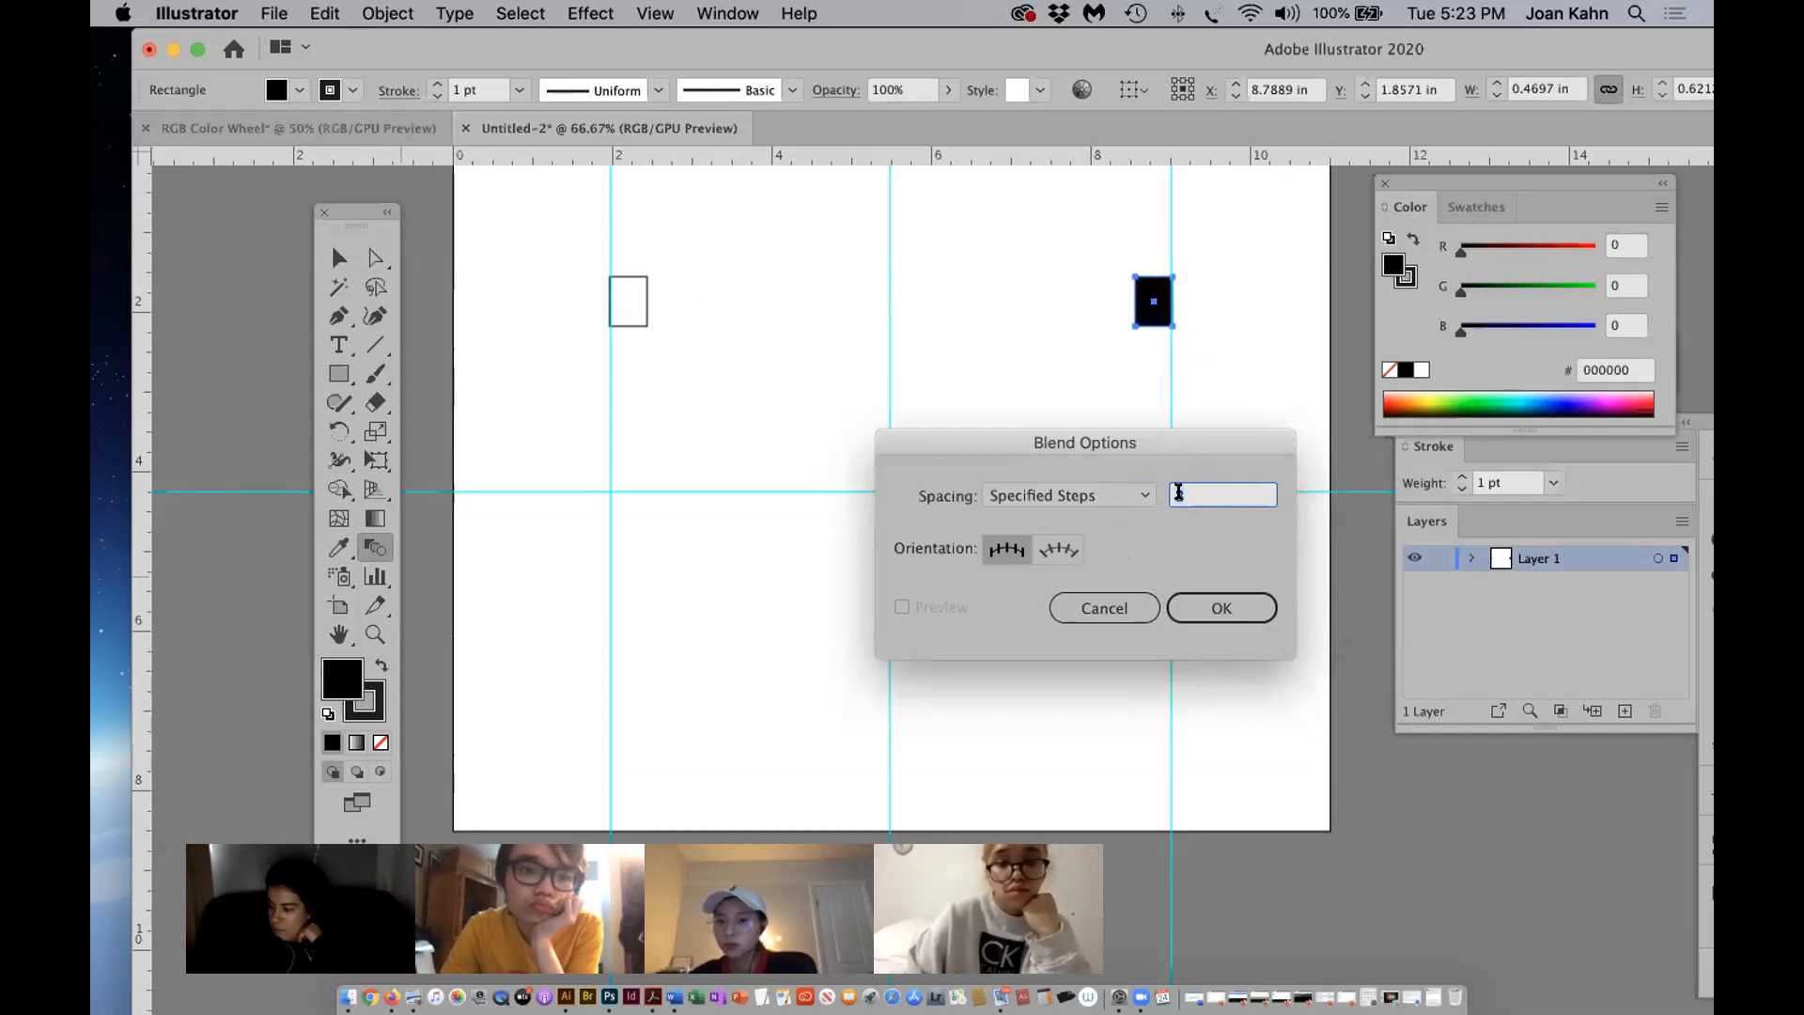
pyautogui.write('9')
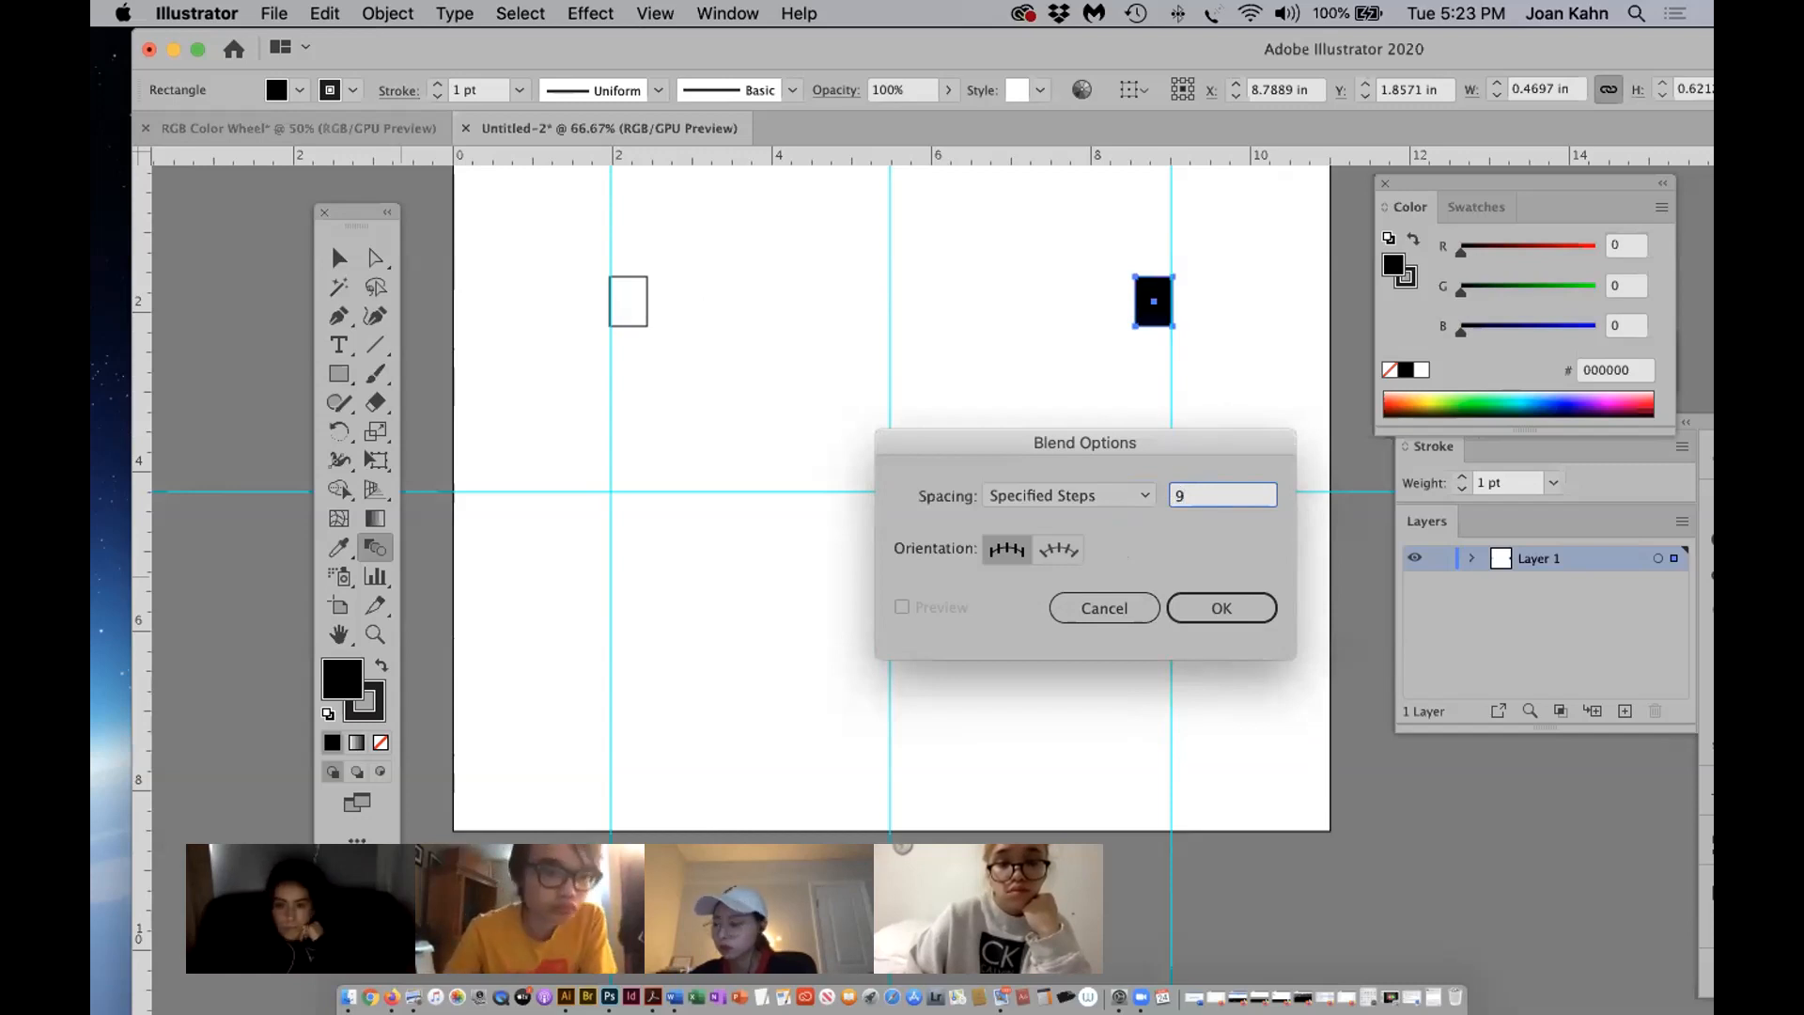
pyautogui.click(1203, 617)
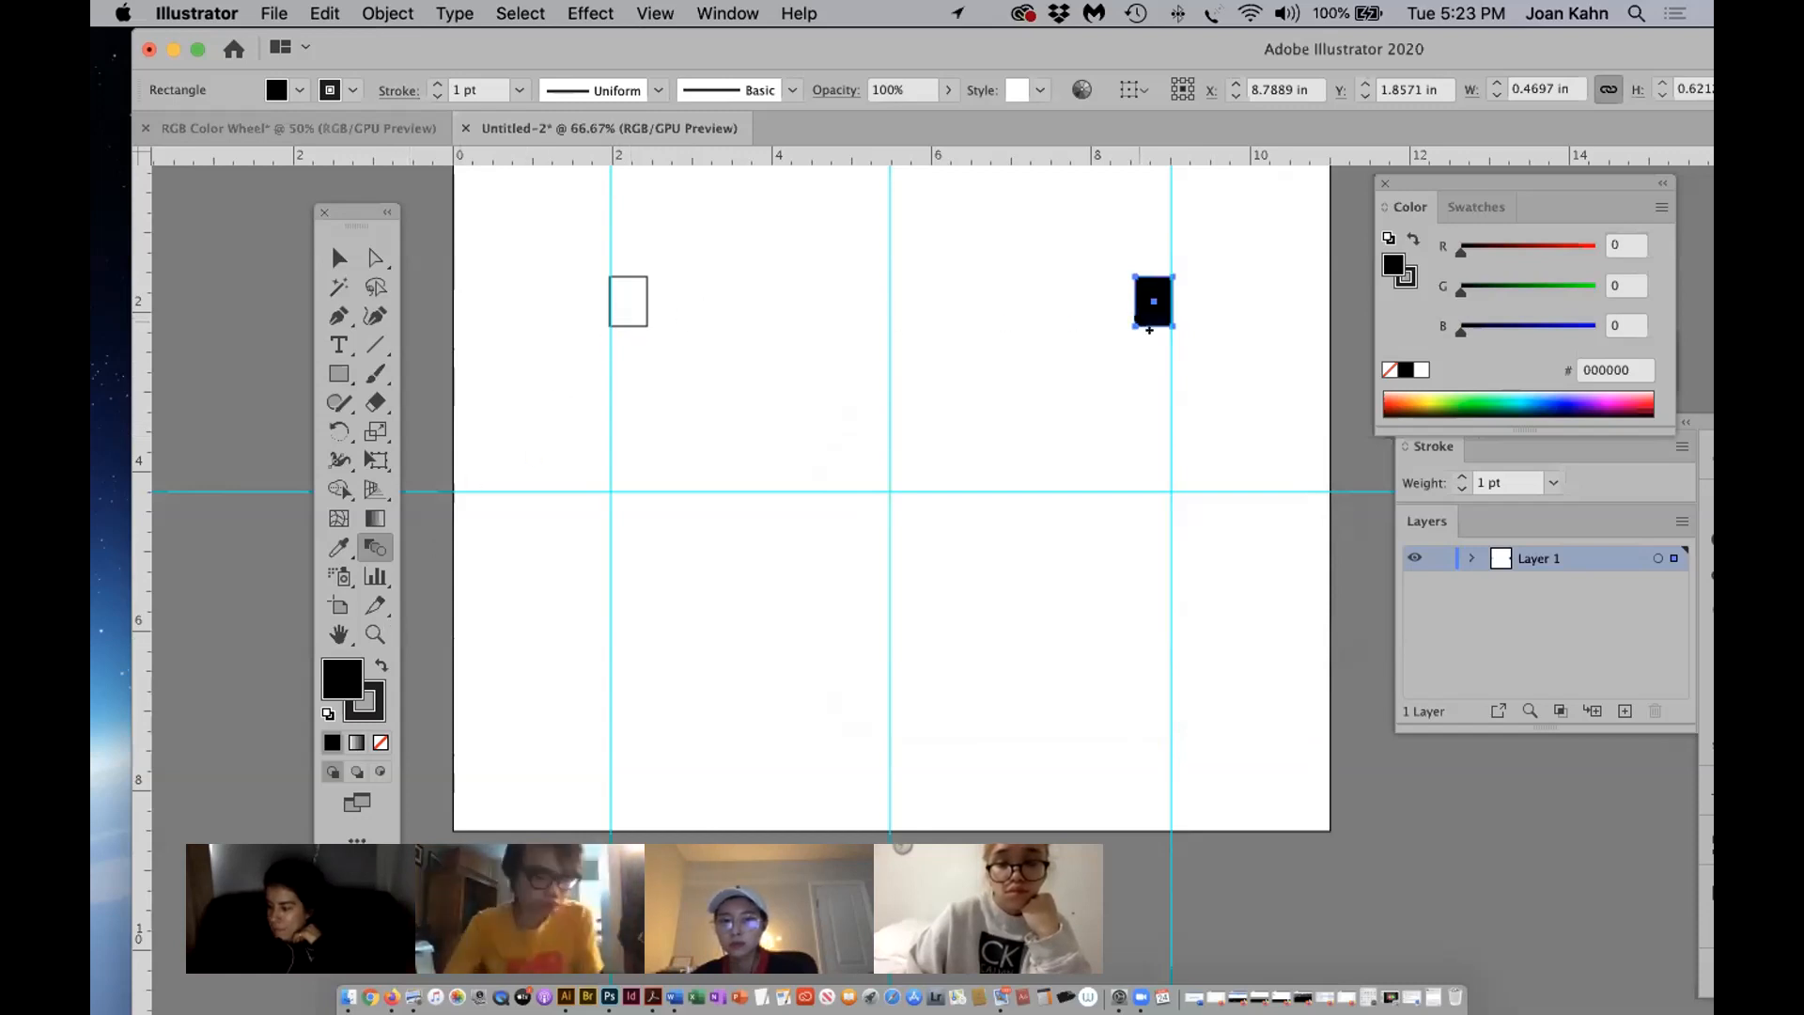
pyautogui.click(1146, 317)
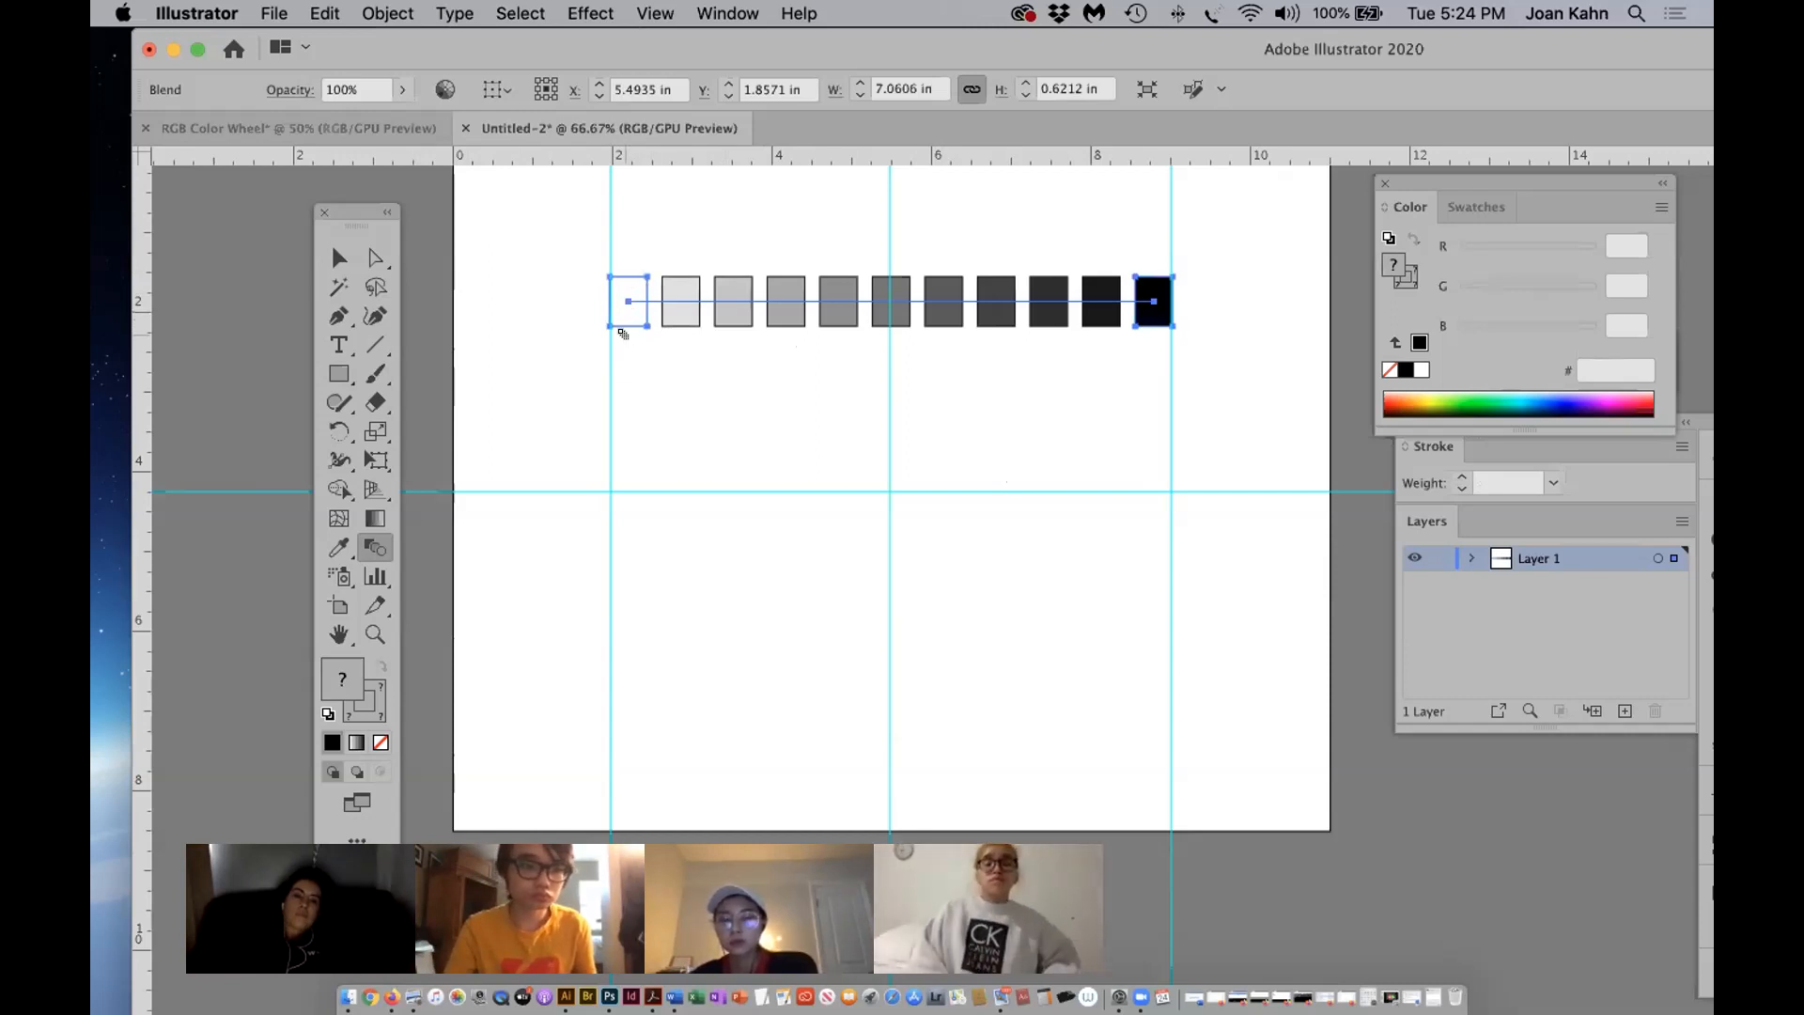
# Duplicate the grayscale blend row down the page to make four rows, two above and two below the horizontal guide.
pyautogui.click(339, 254)
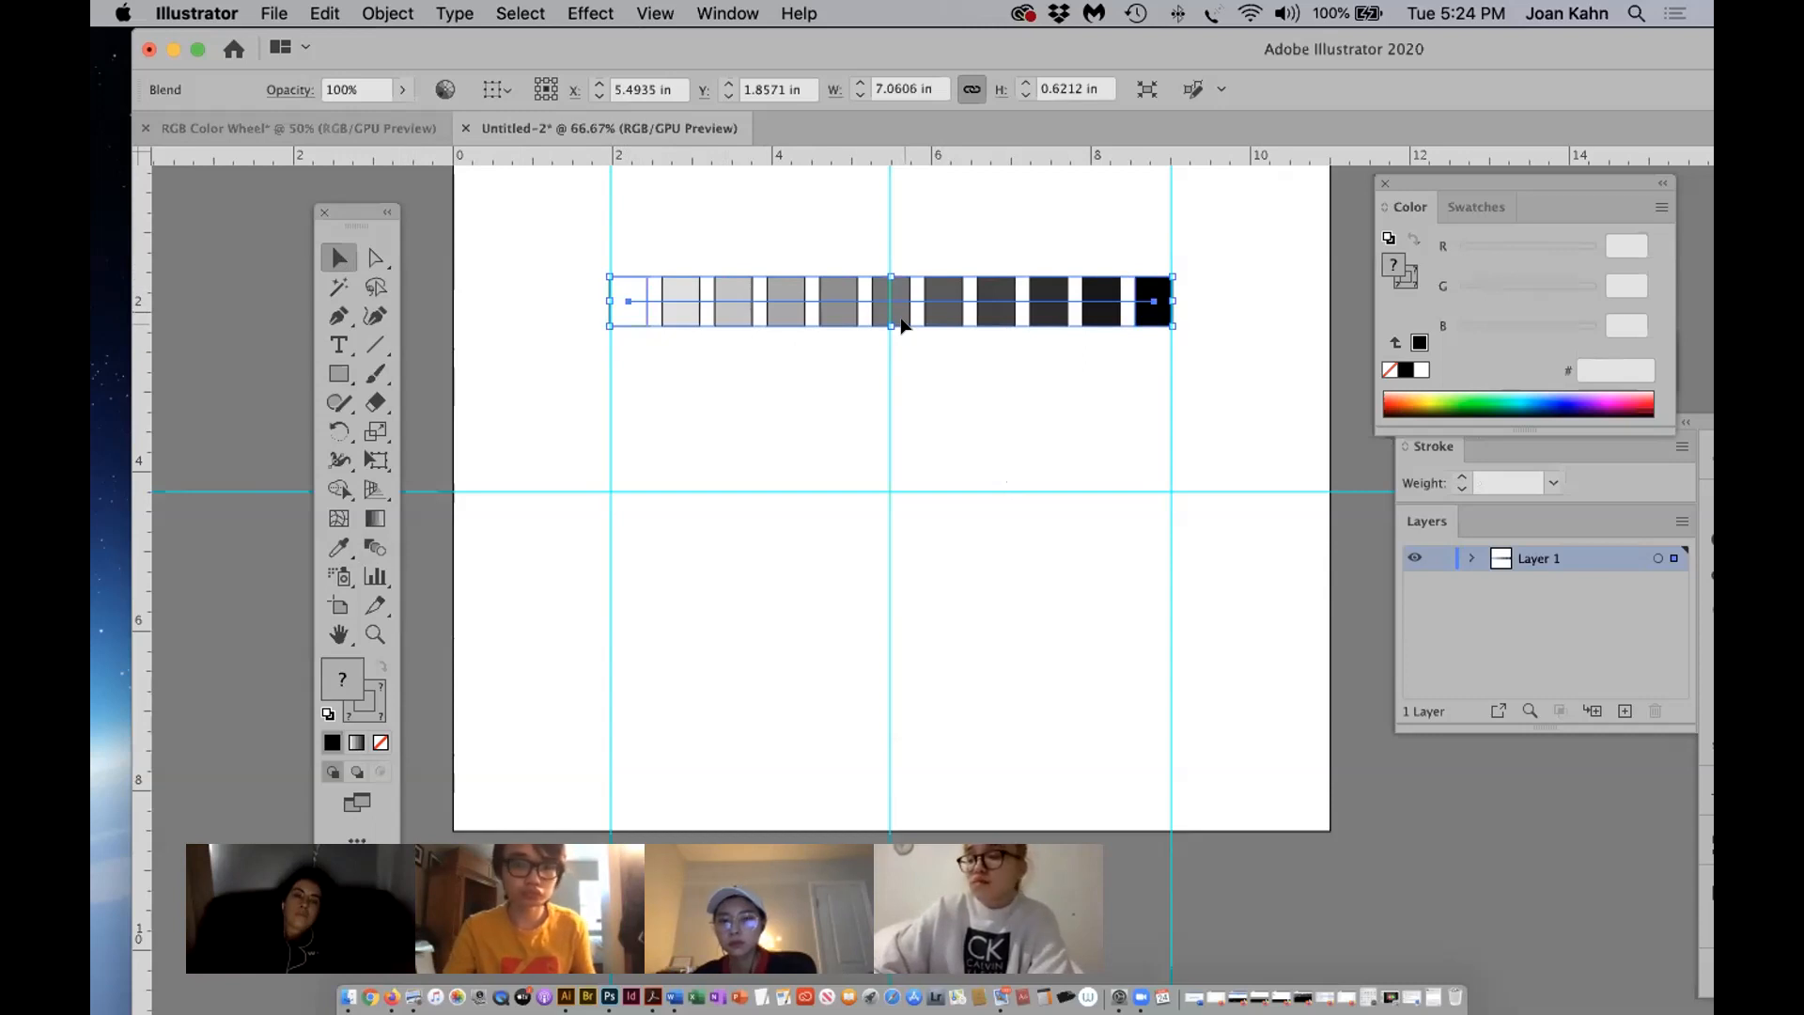
pyautogui.moveTo(900, 324); pyautogui.dragTo(908, 574)
pyautogui.moveTo(900, 509); pyautogui.dragTo(903, 665)
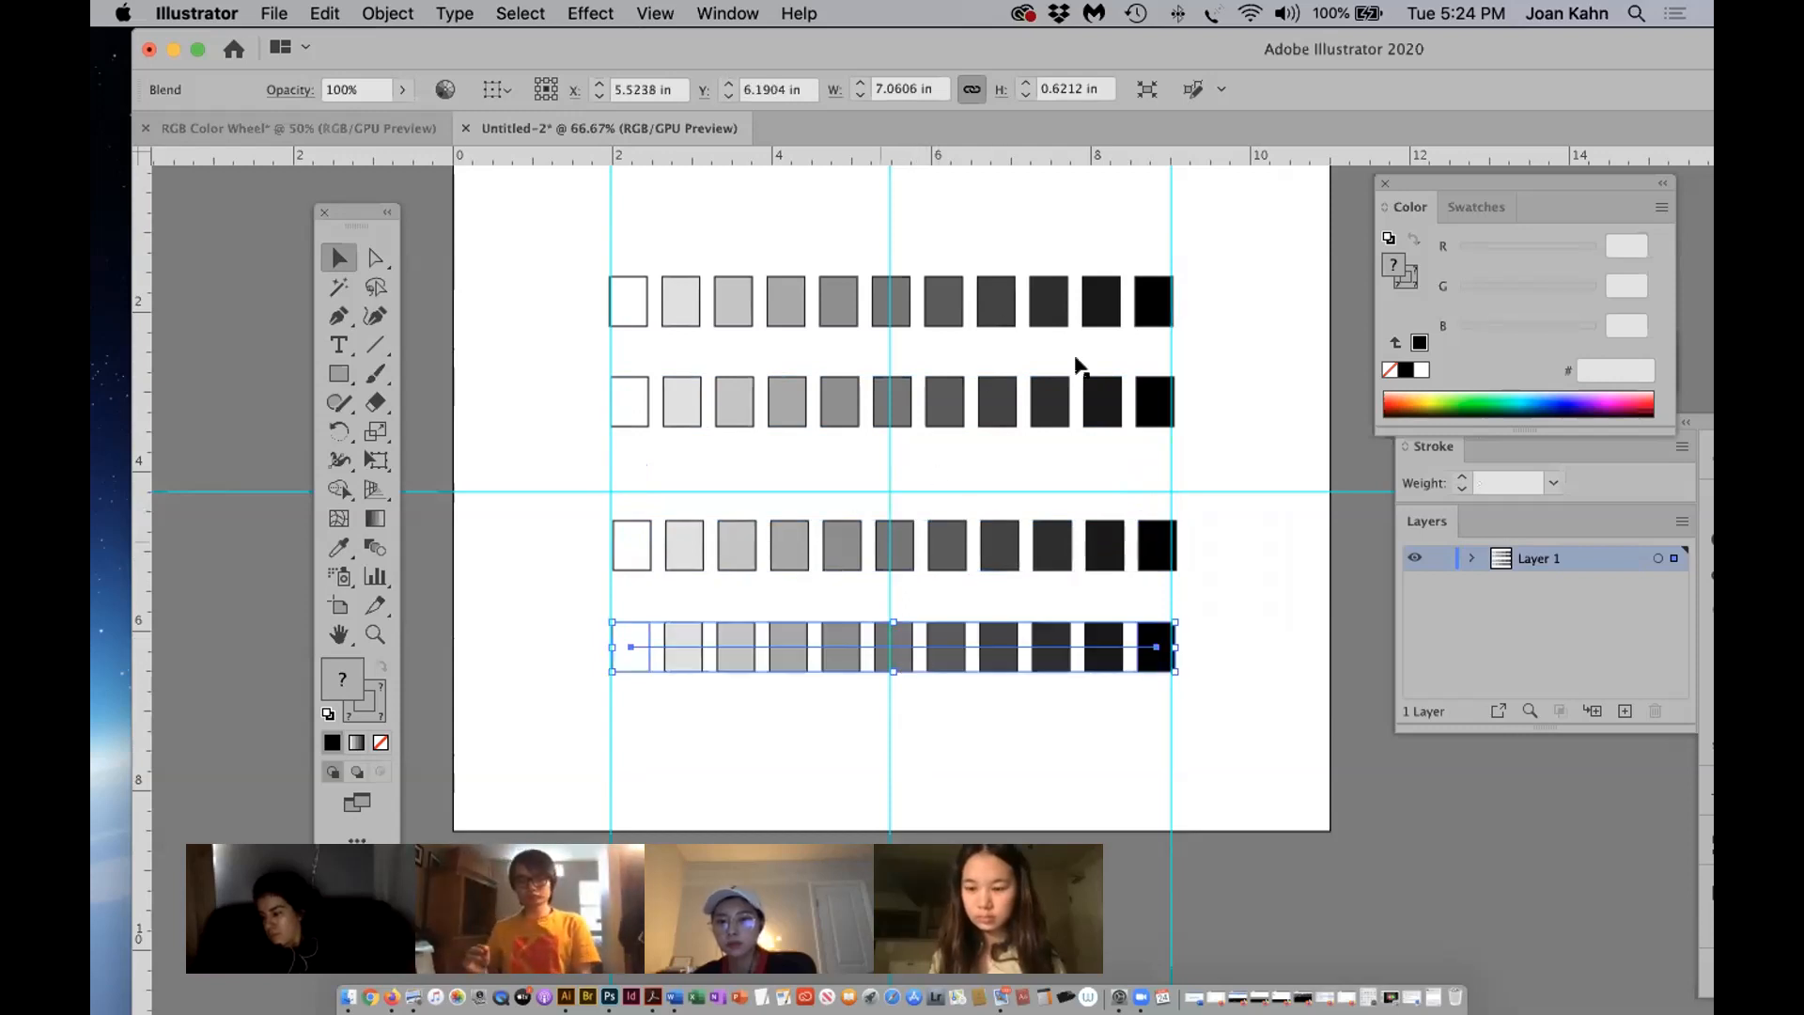
# Distribute the four grayscale rows evenly down the page by their vertical centers.
pyautogui.click(1005, 310)
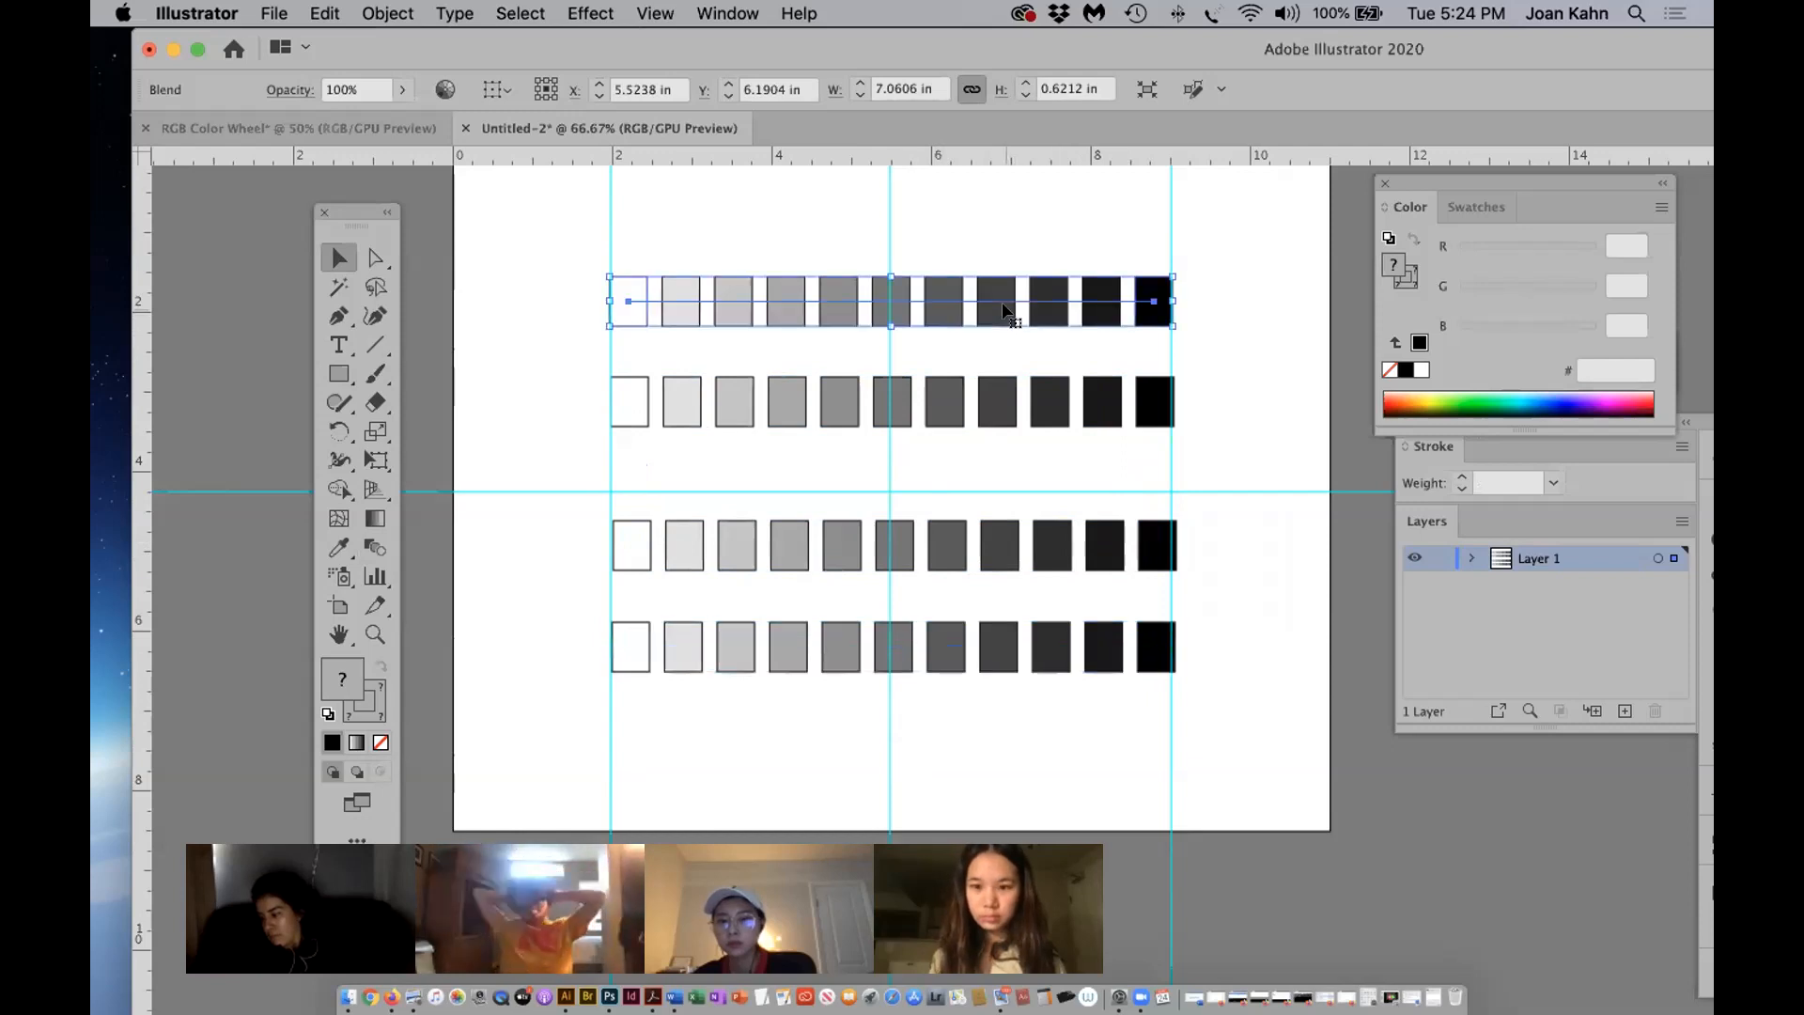
pyautogui.click(1002, 412)
pyautogui.keyDown('shift'); pyautogui.click(1029, 551); pyautogui.keyUp('shift')
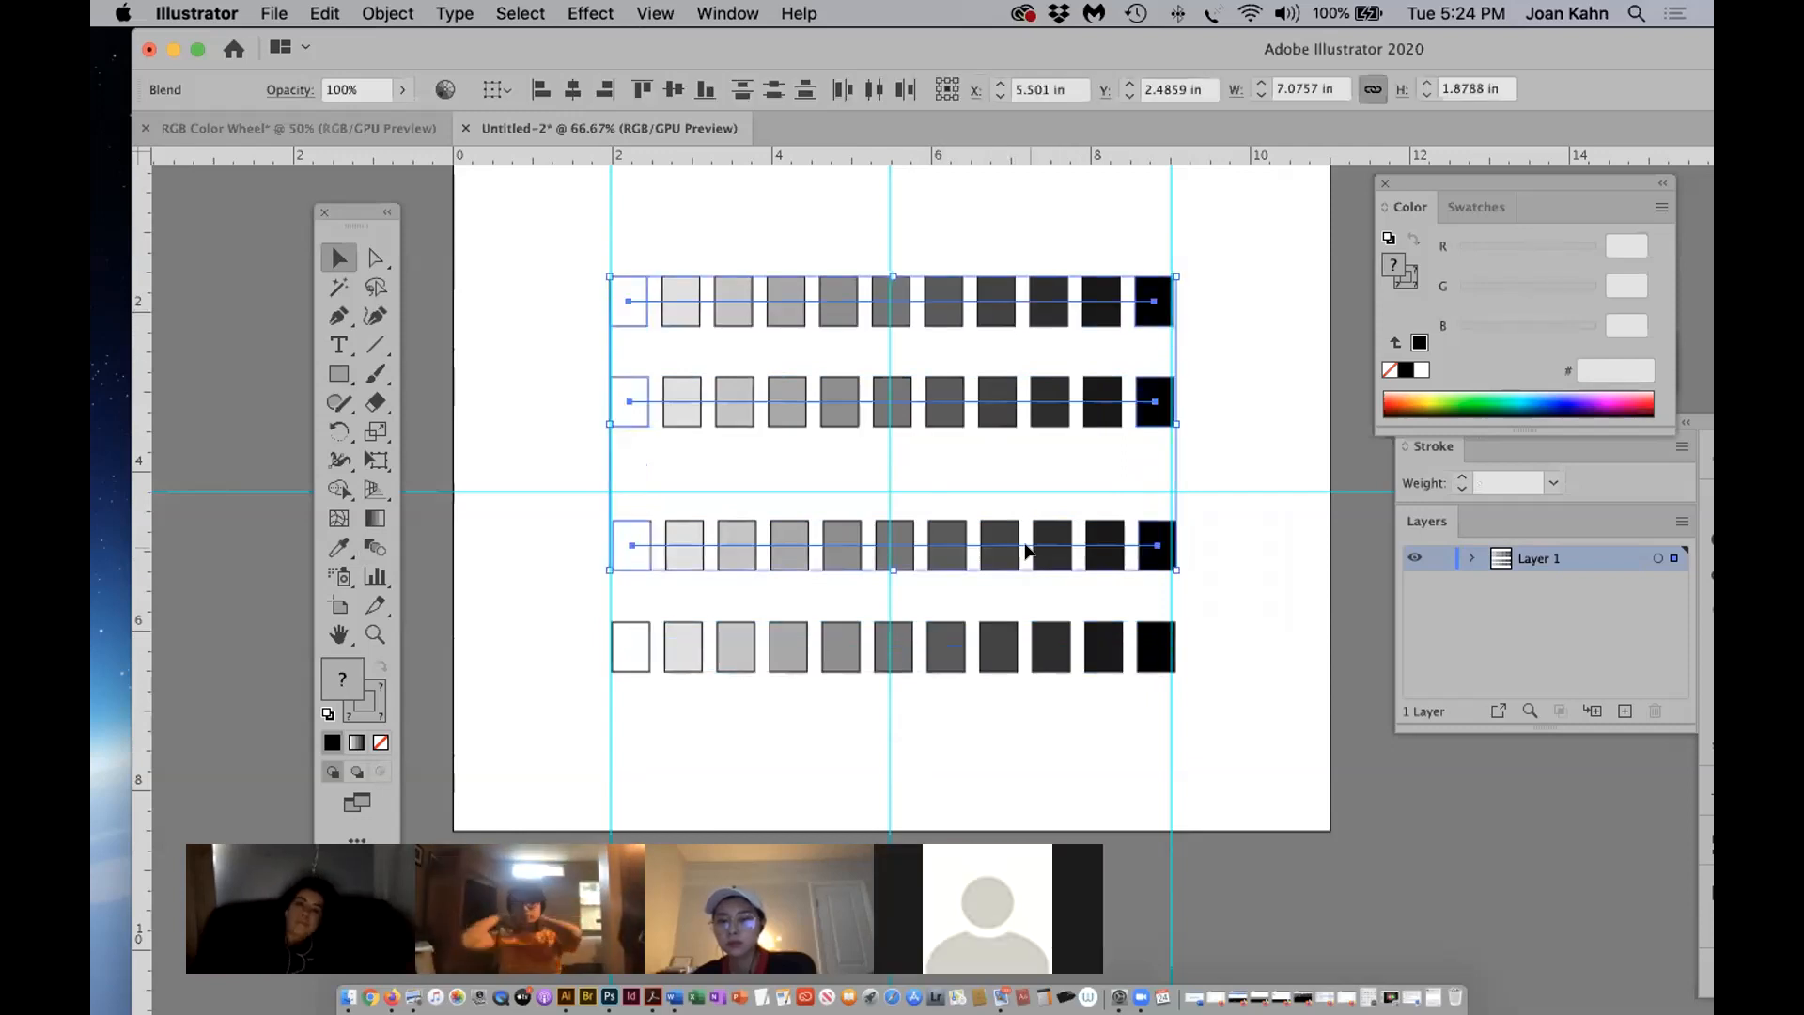
pyautogui.keyDown('shift'); pyautogui.click(1043, 648); pyautogui.keyUp('shift')
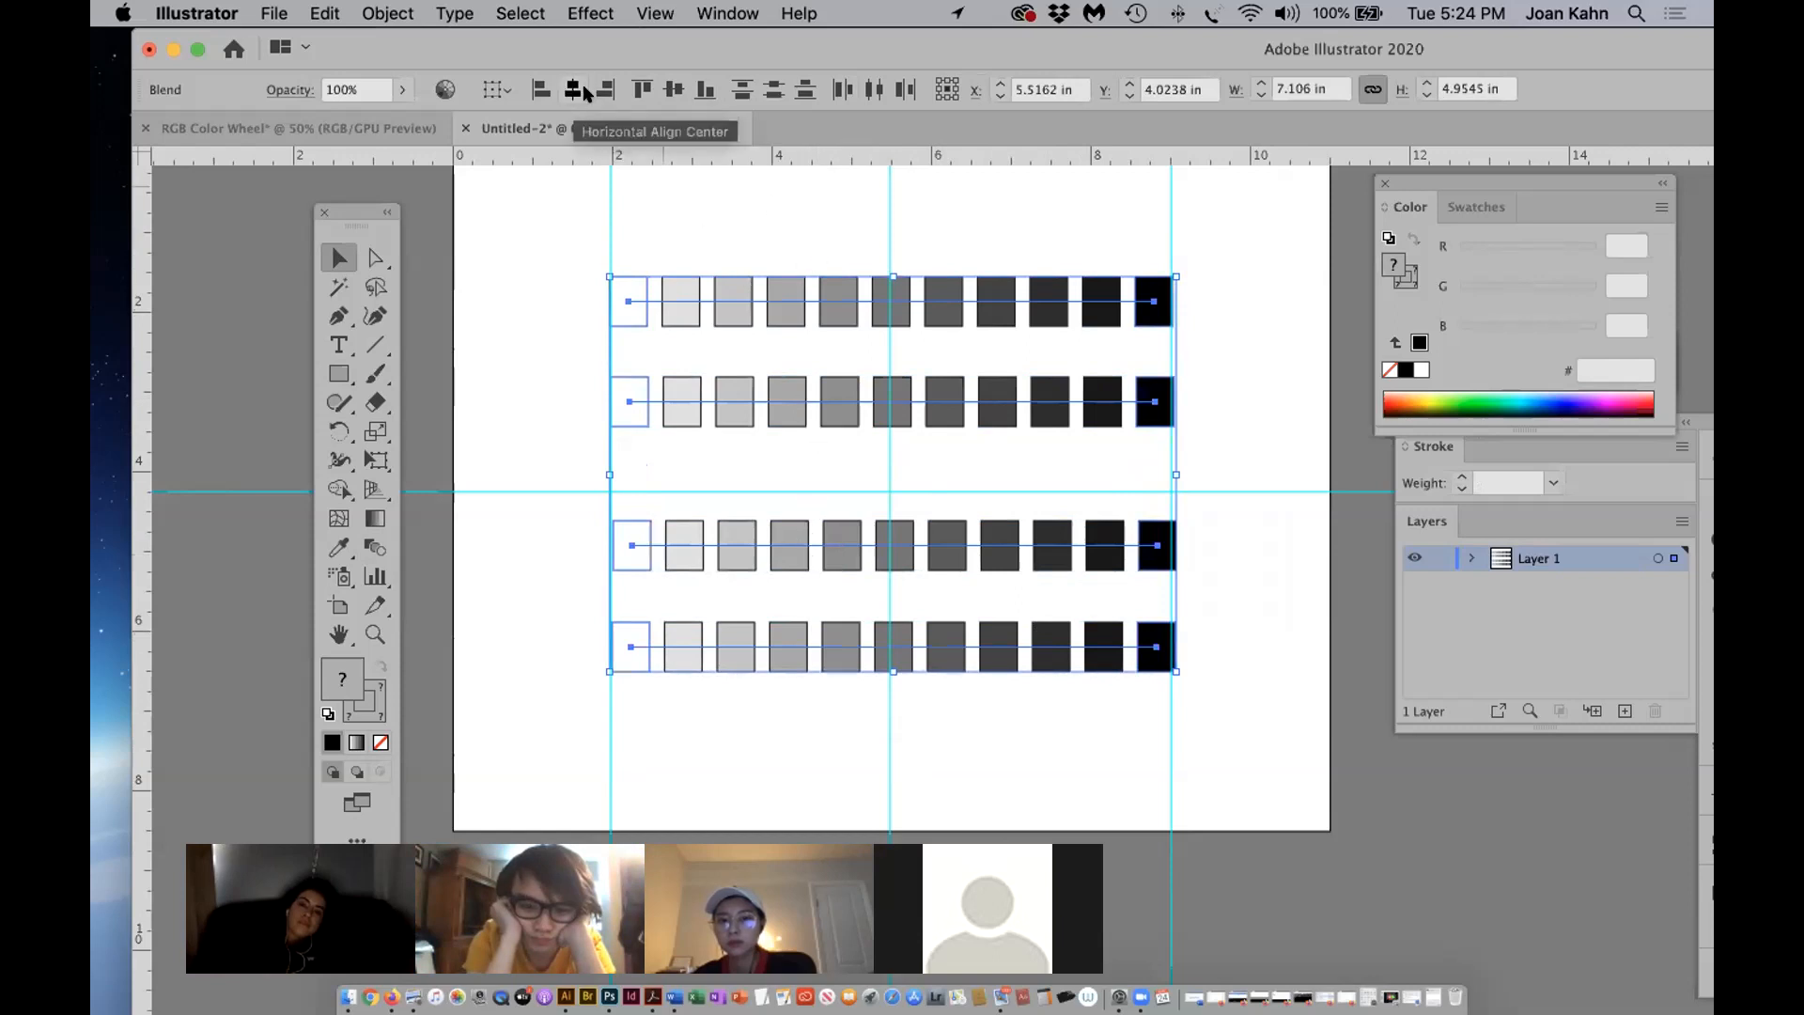
pyautogui.click(772, 90)
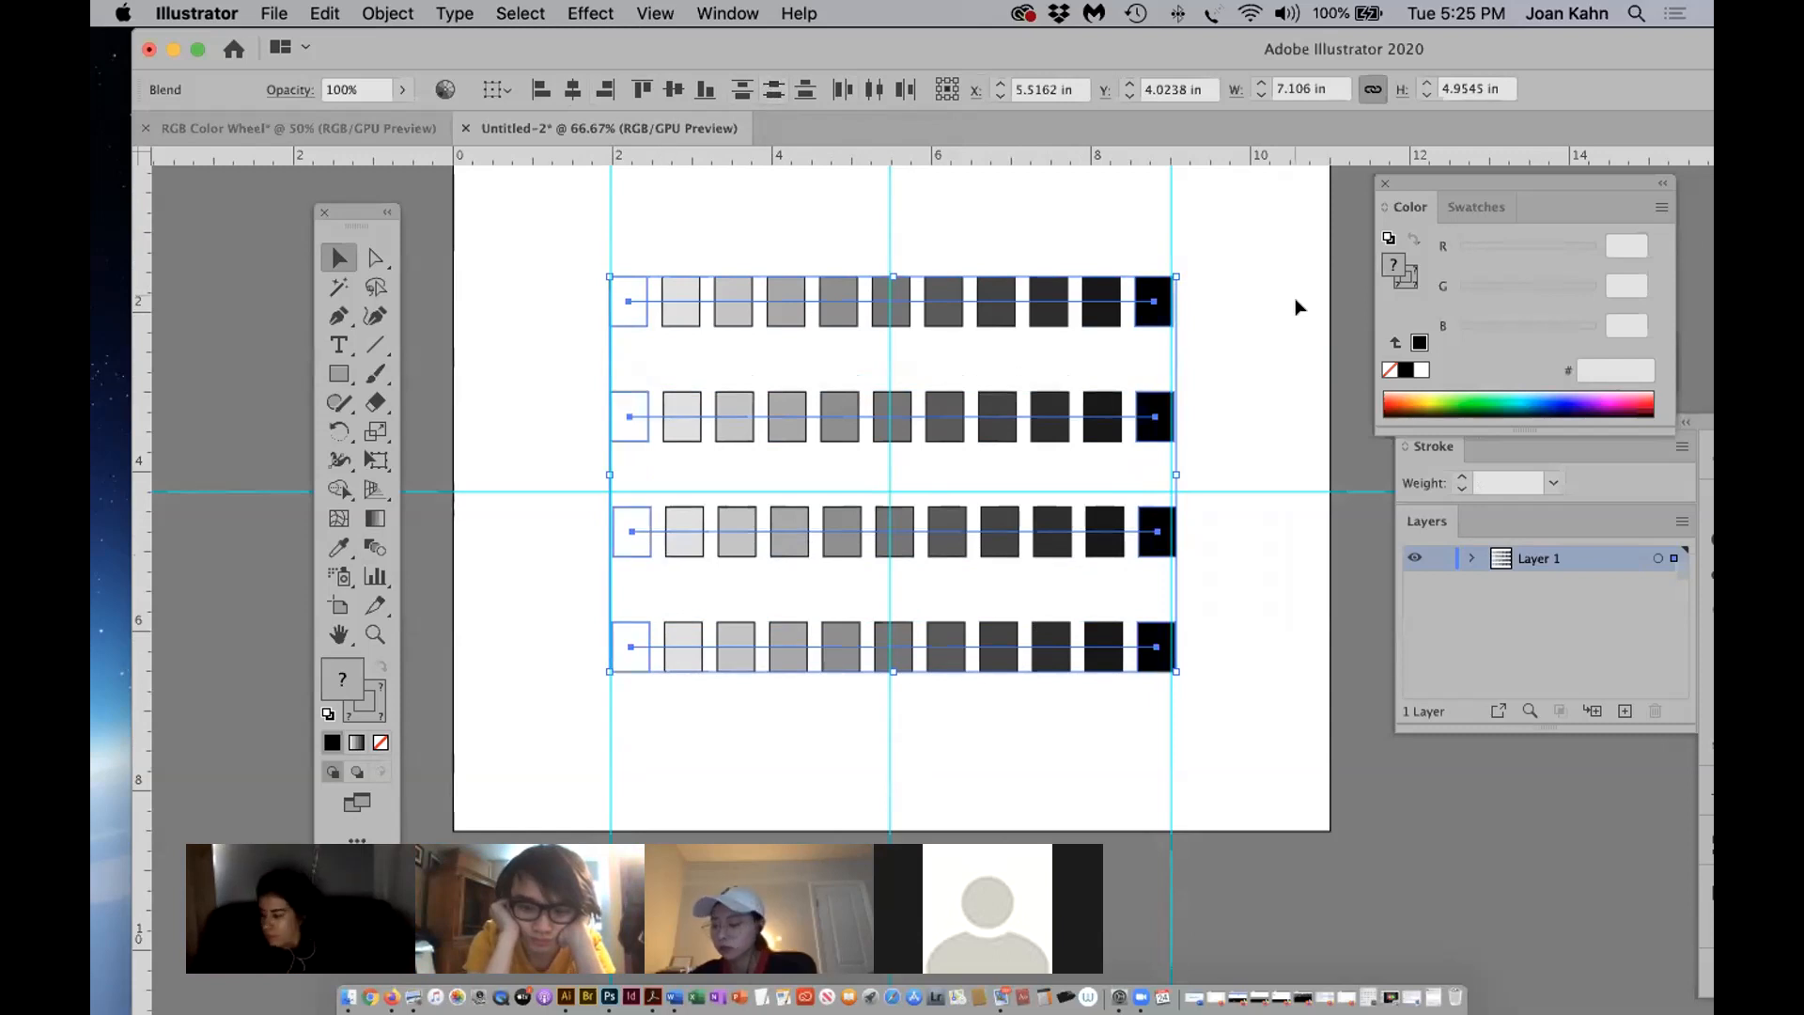
pyautogui.click(1224, 460)
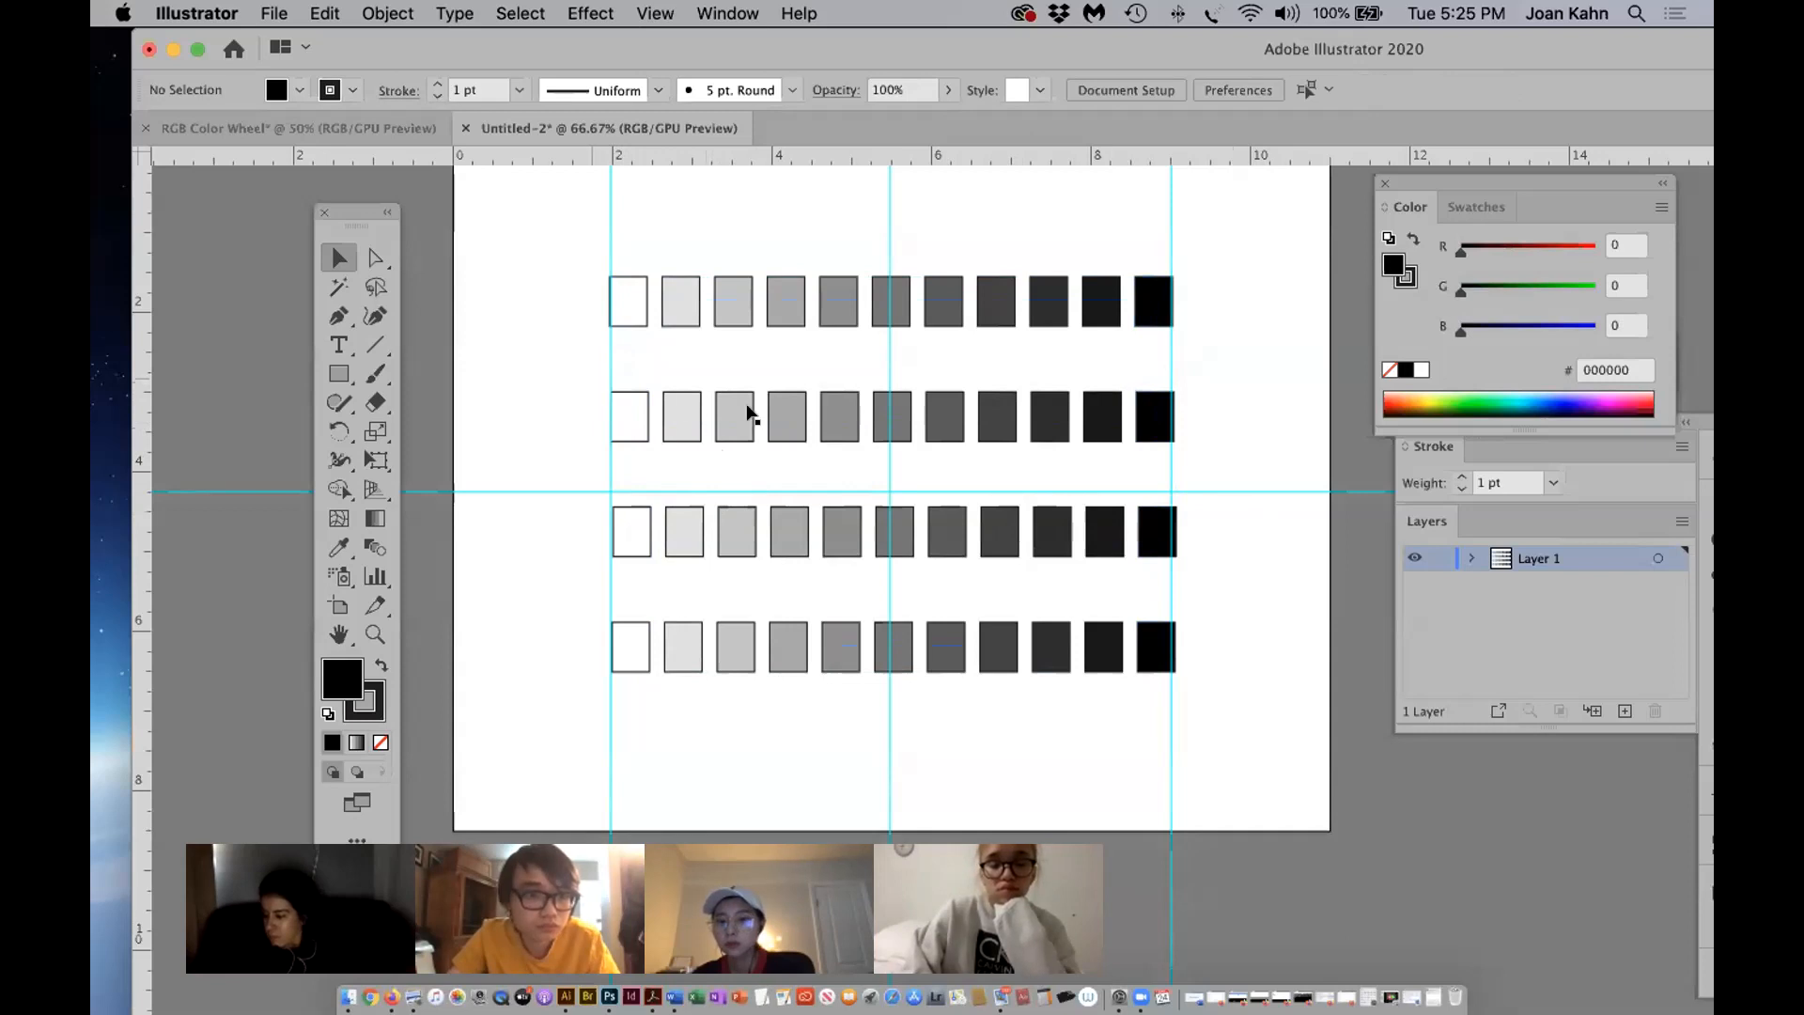
# Expand the second row's blend with object, fill and stroke included, and ungroup it into separate rectangles.
pyautogui.click(834, 433)
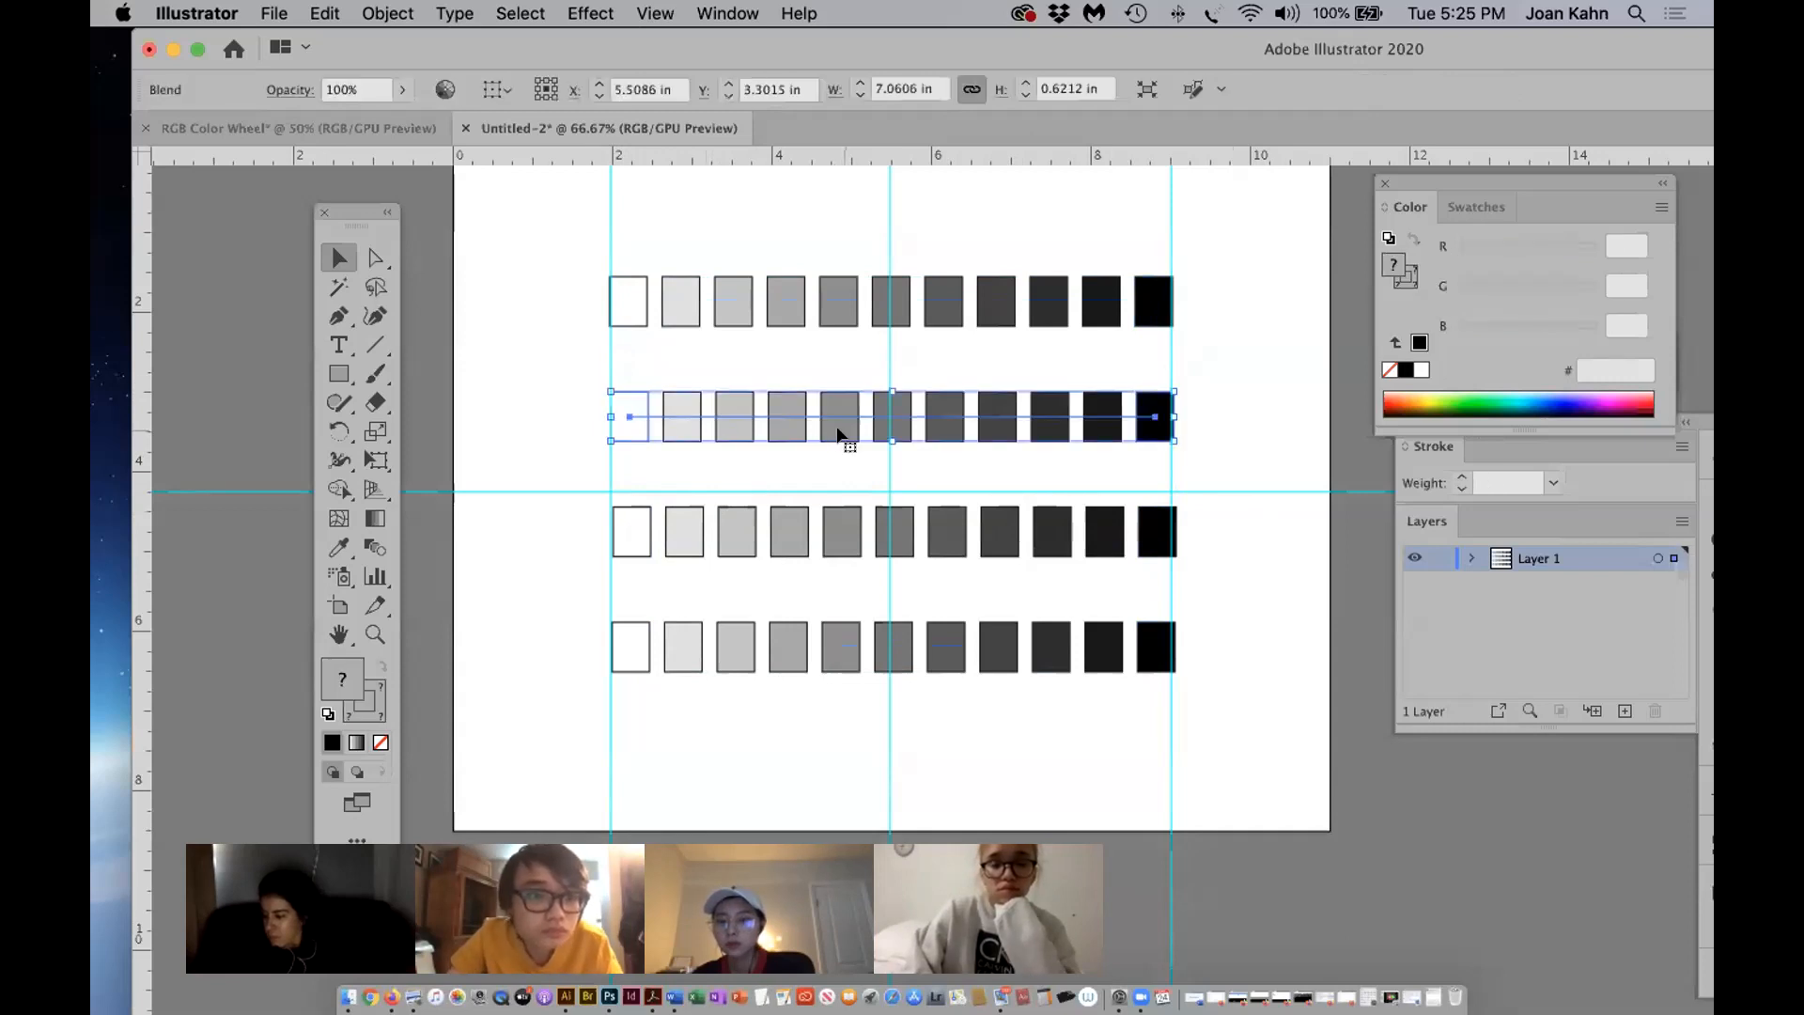
pyautogui.click(396, 13)
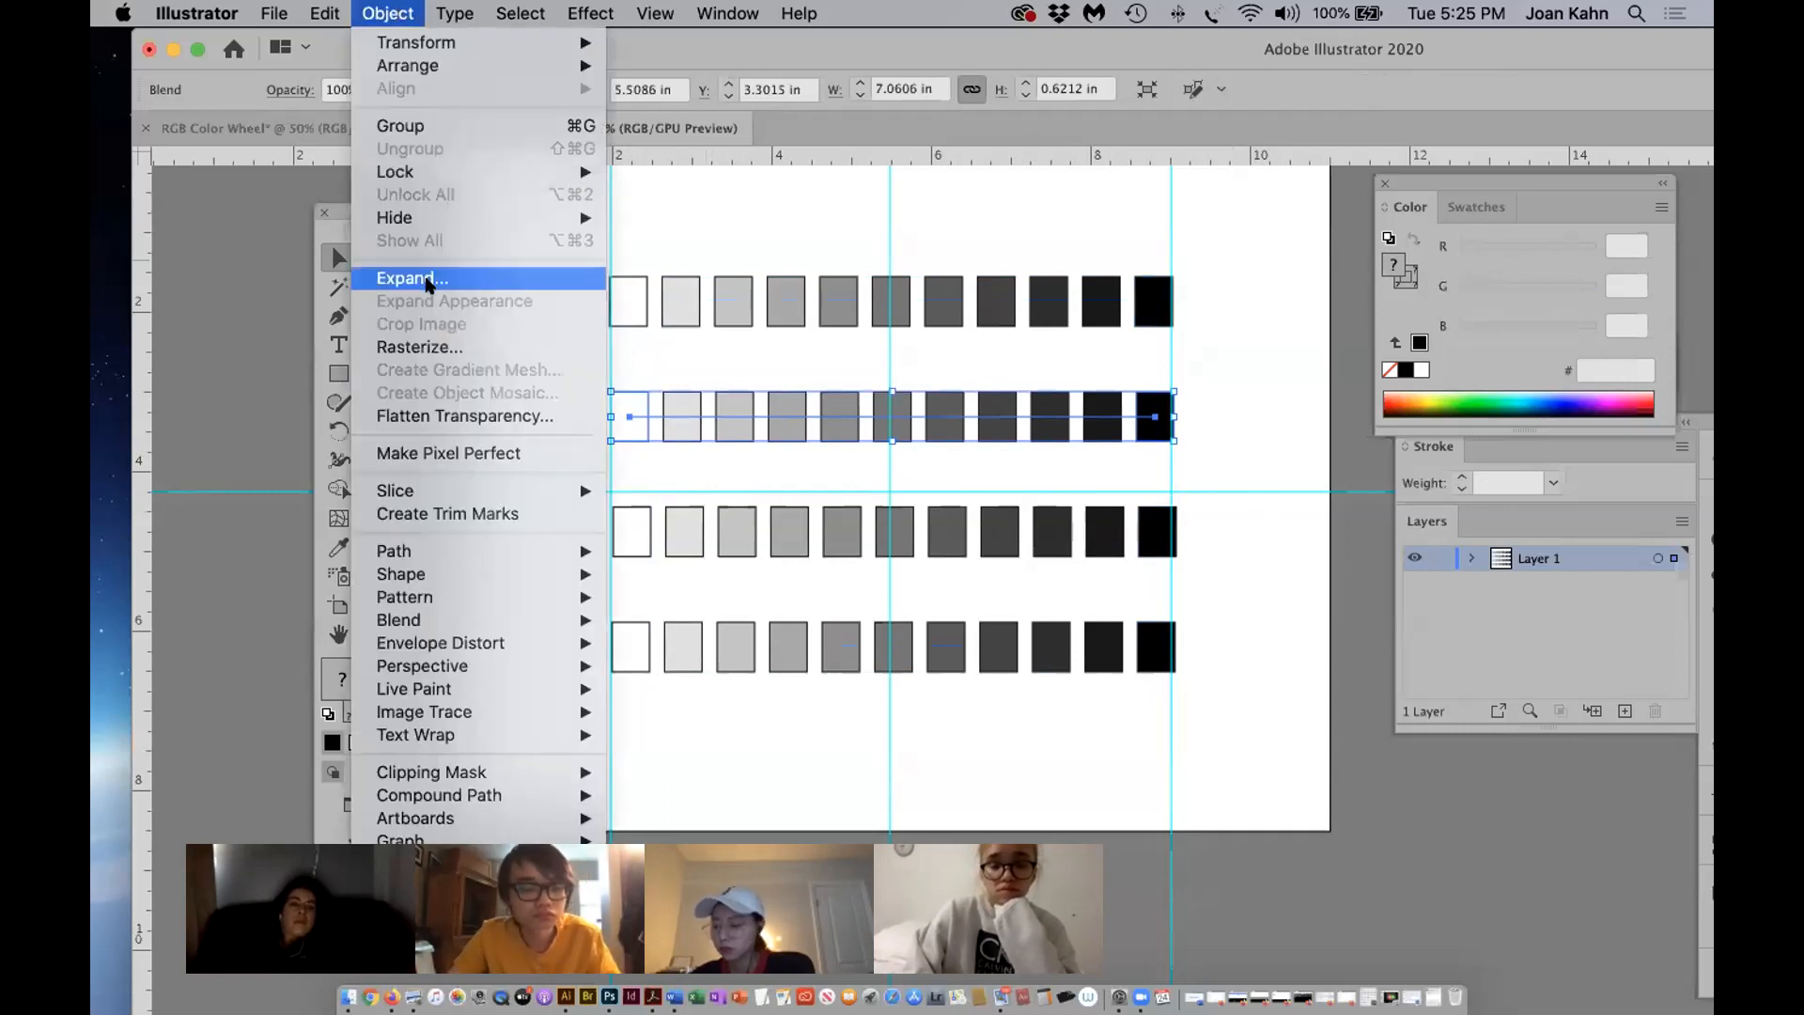
pyautogui.click(427, 280)
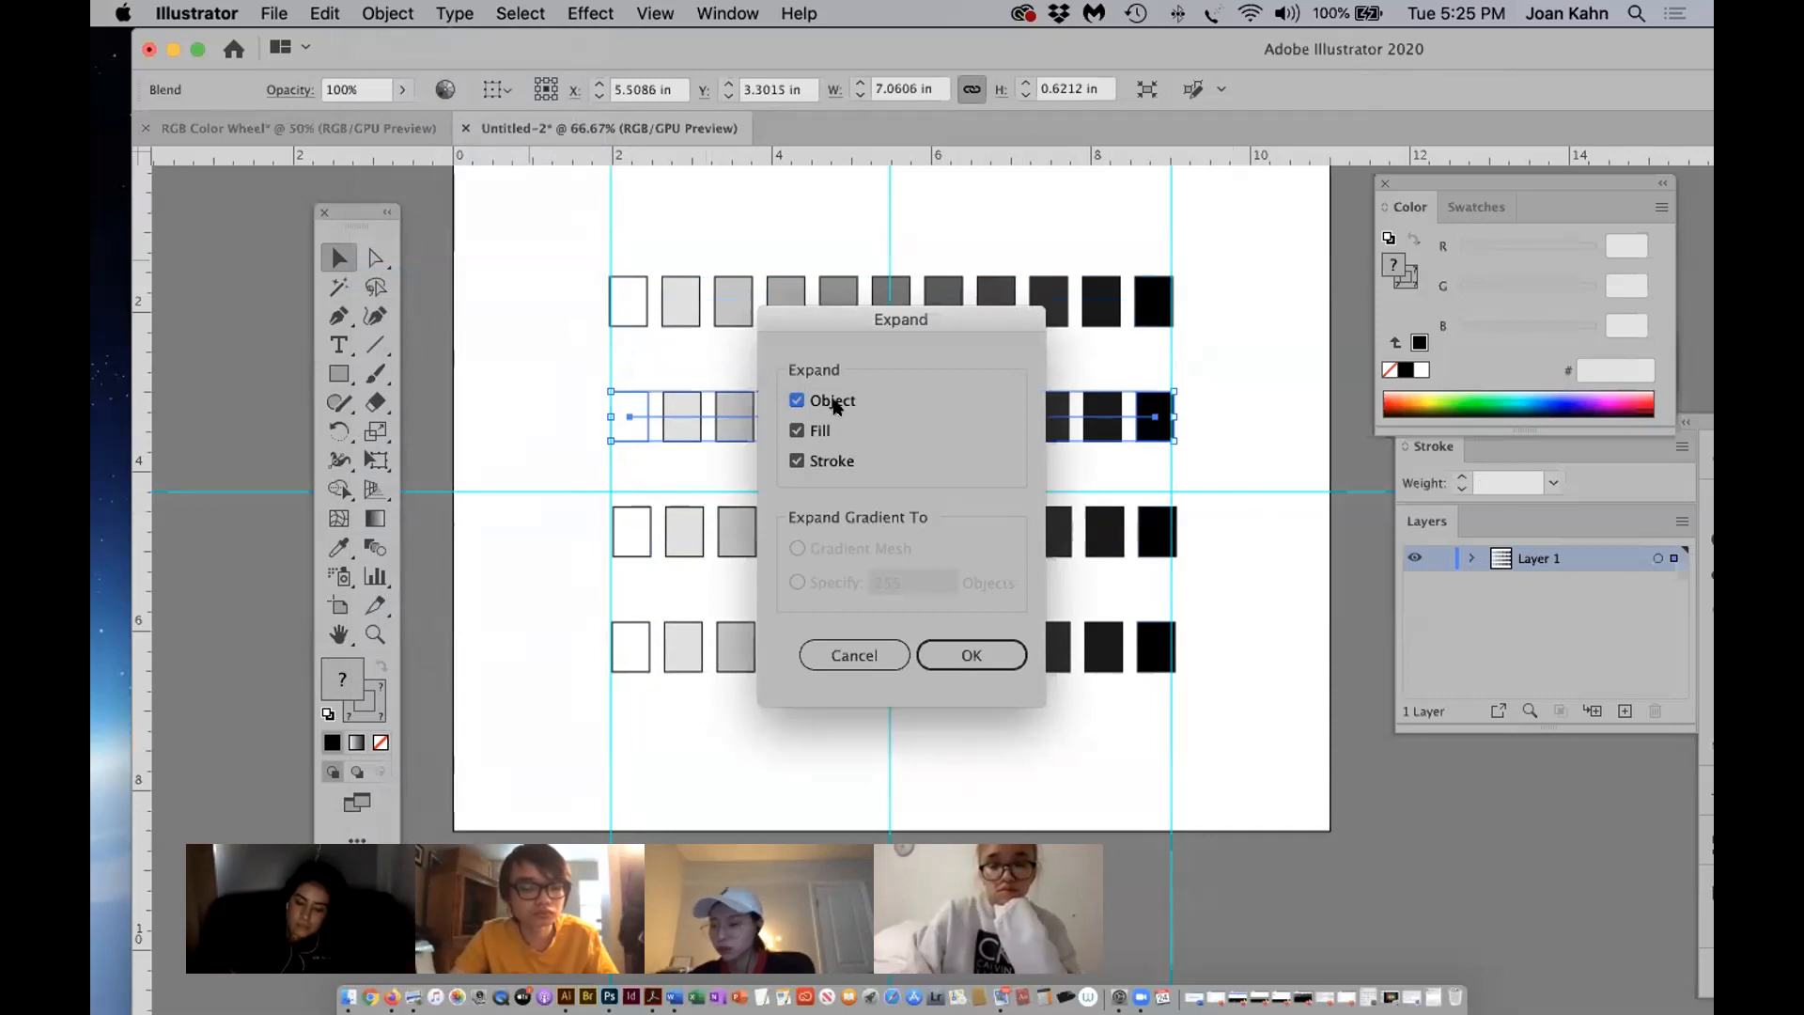
pyautogui.click(949, 653)
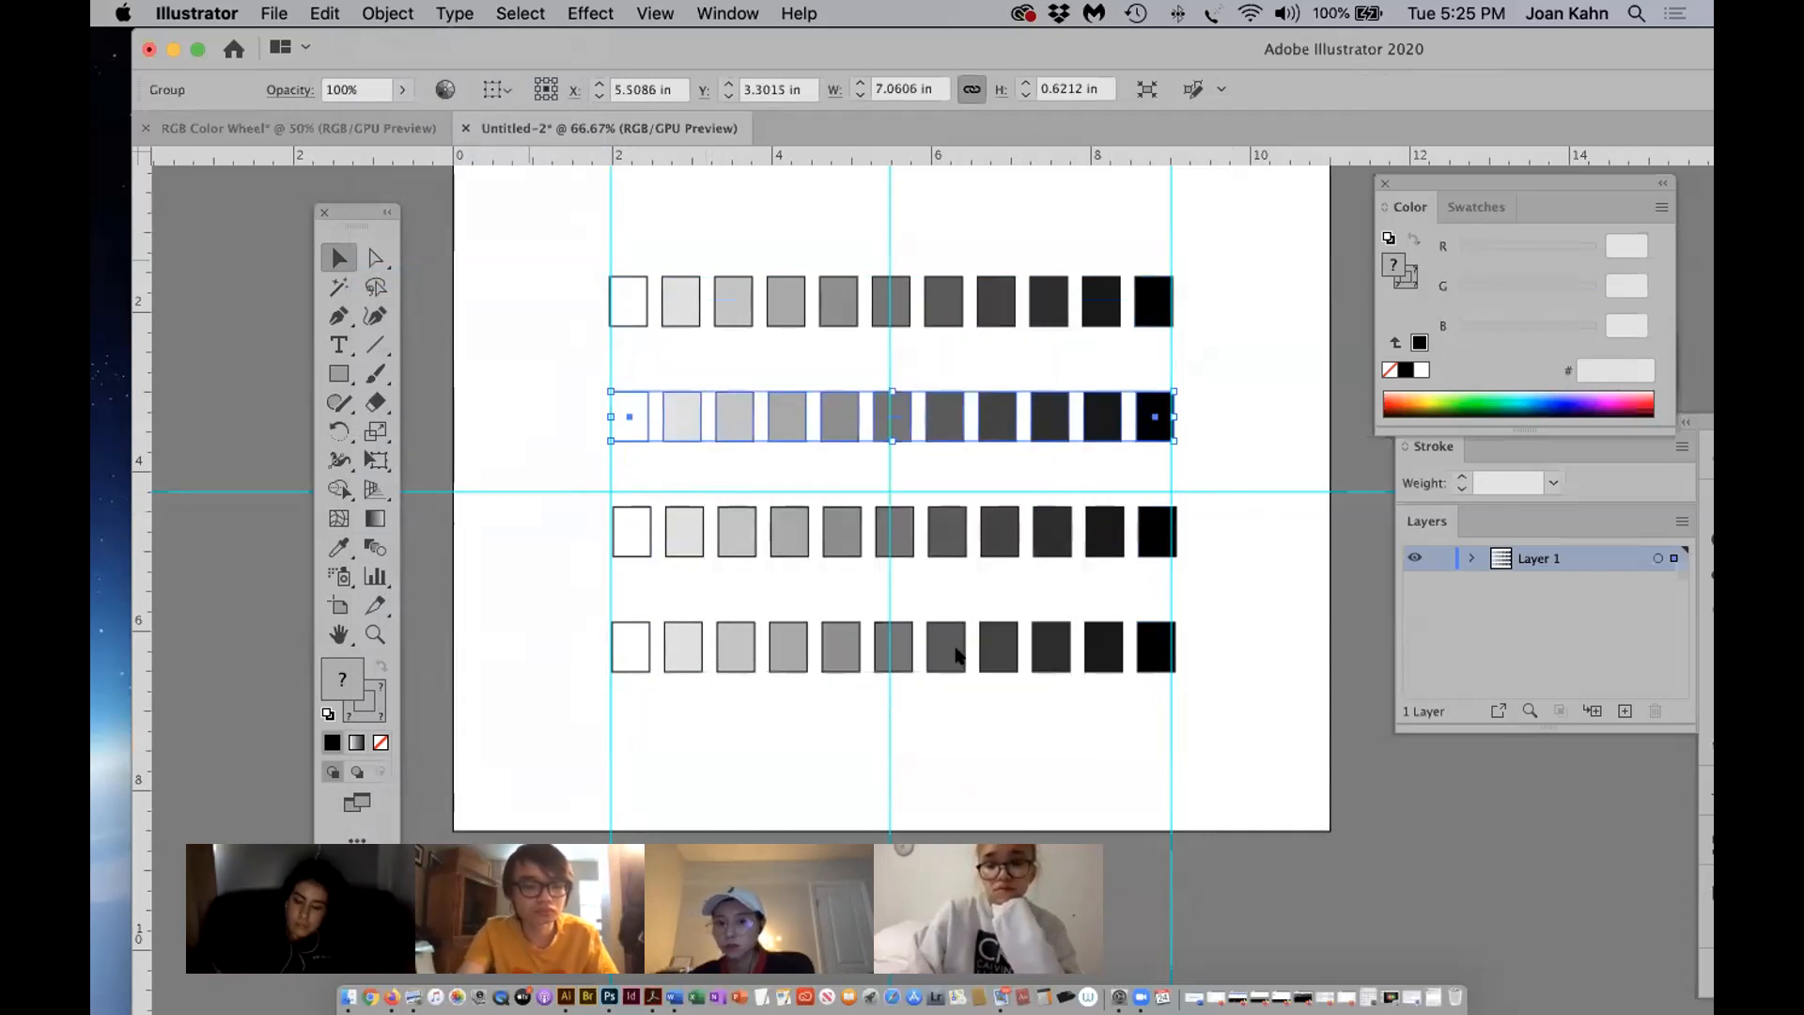
pyautogui.click(388, 13)
pyautogui.click(395, 149)
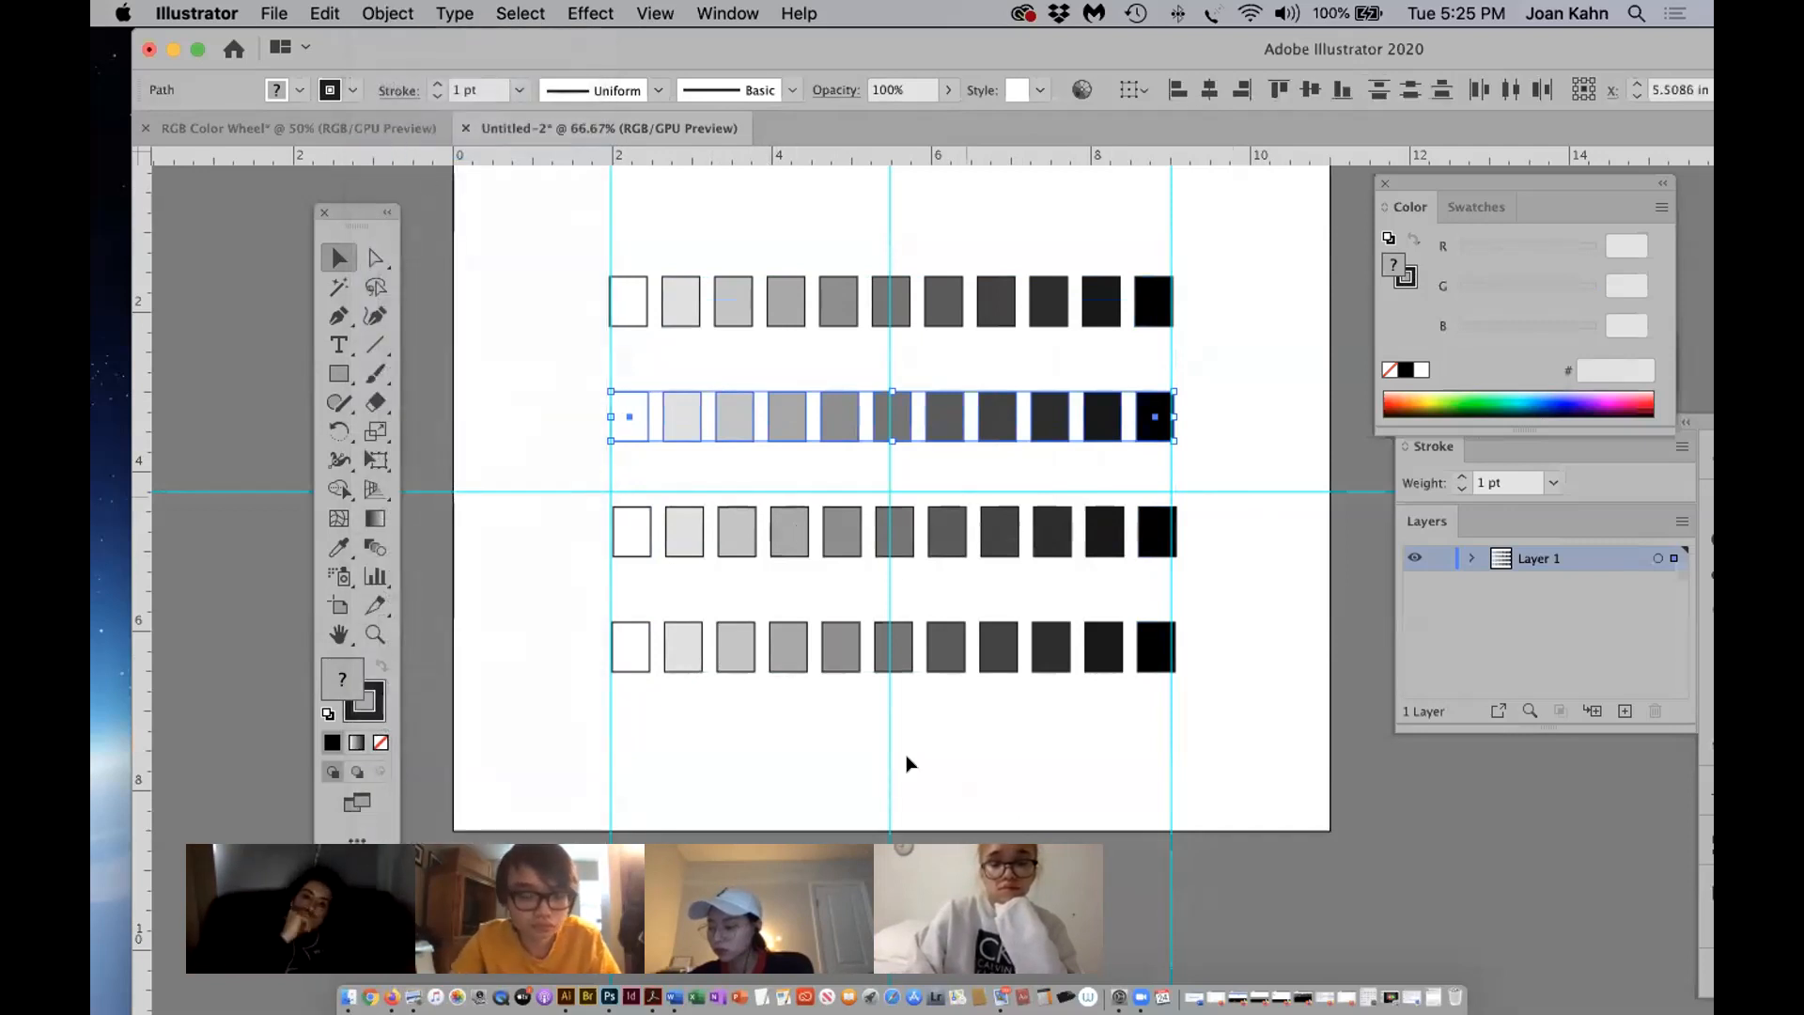
pyautogui.click(1224, 491)
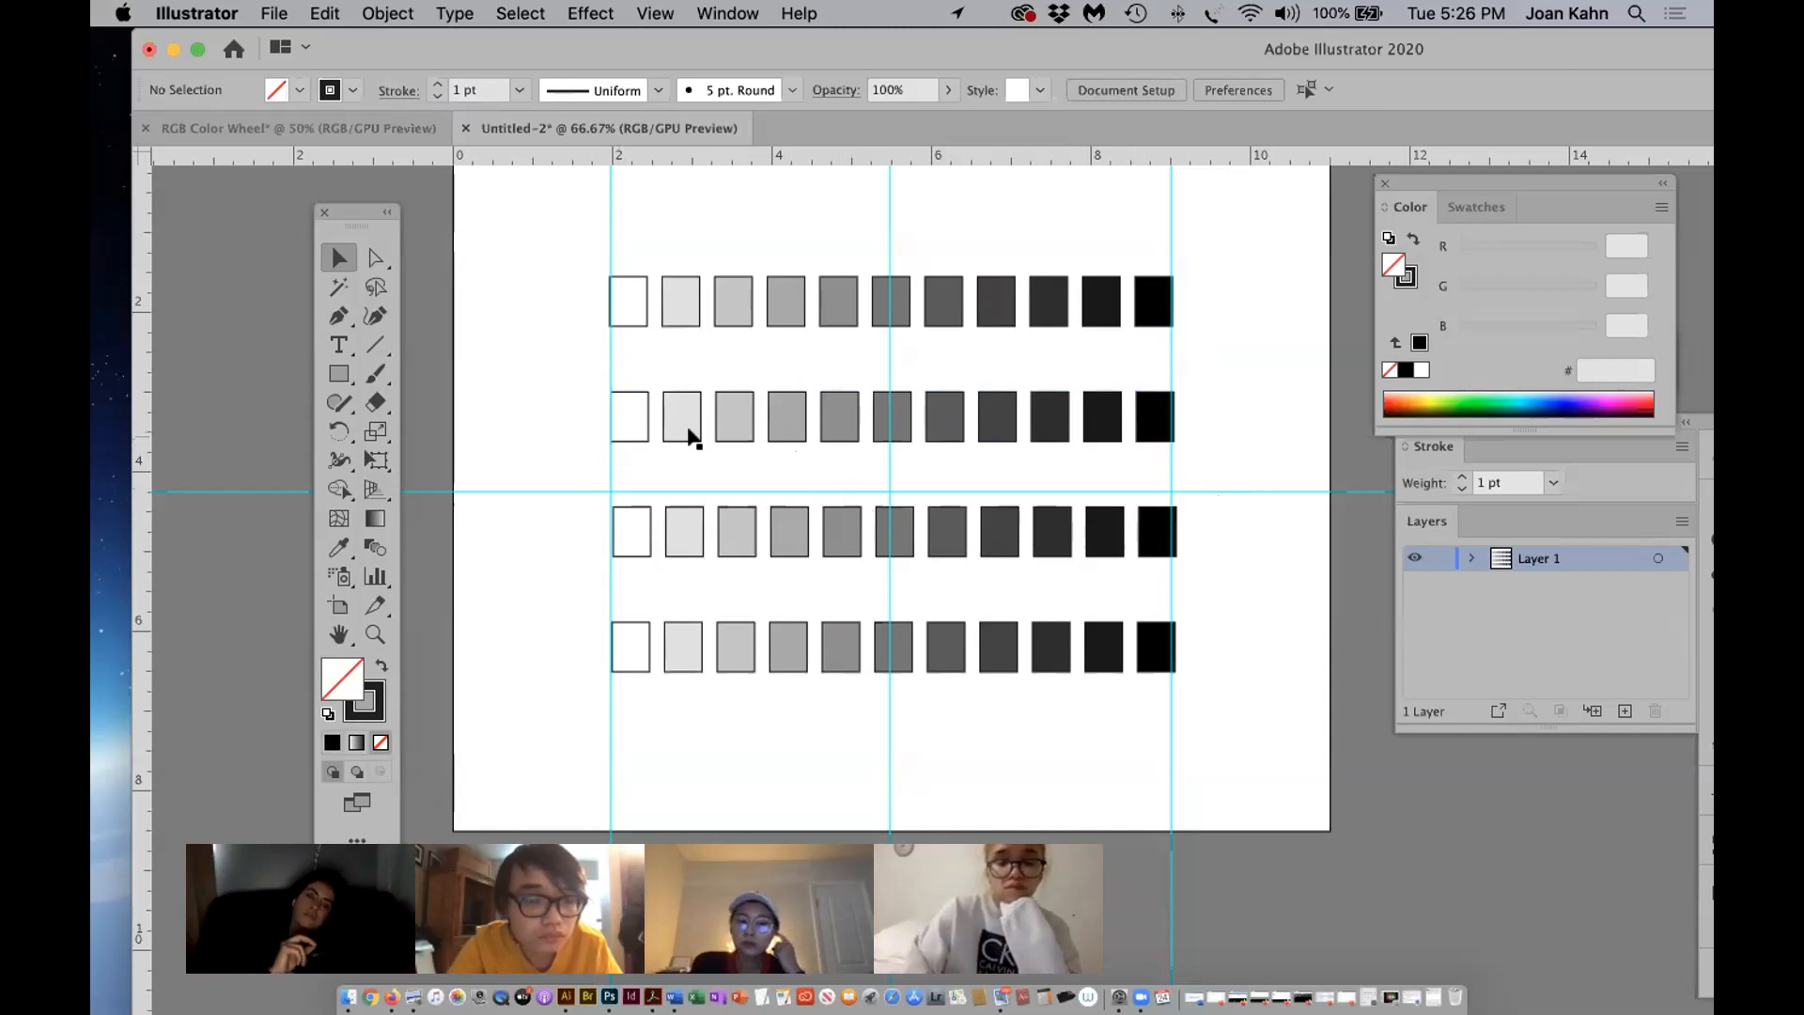
# Fill the middle rectangle of the second row with the light blue swatch.
pyautogui.click(892, 434)
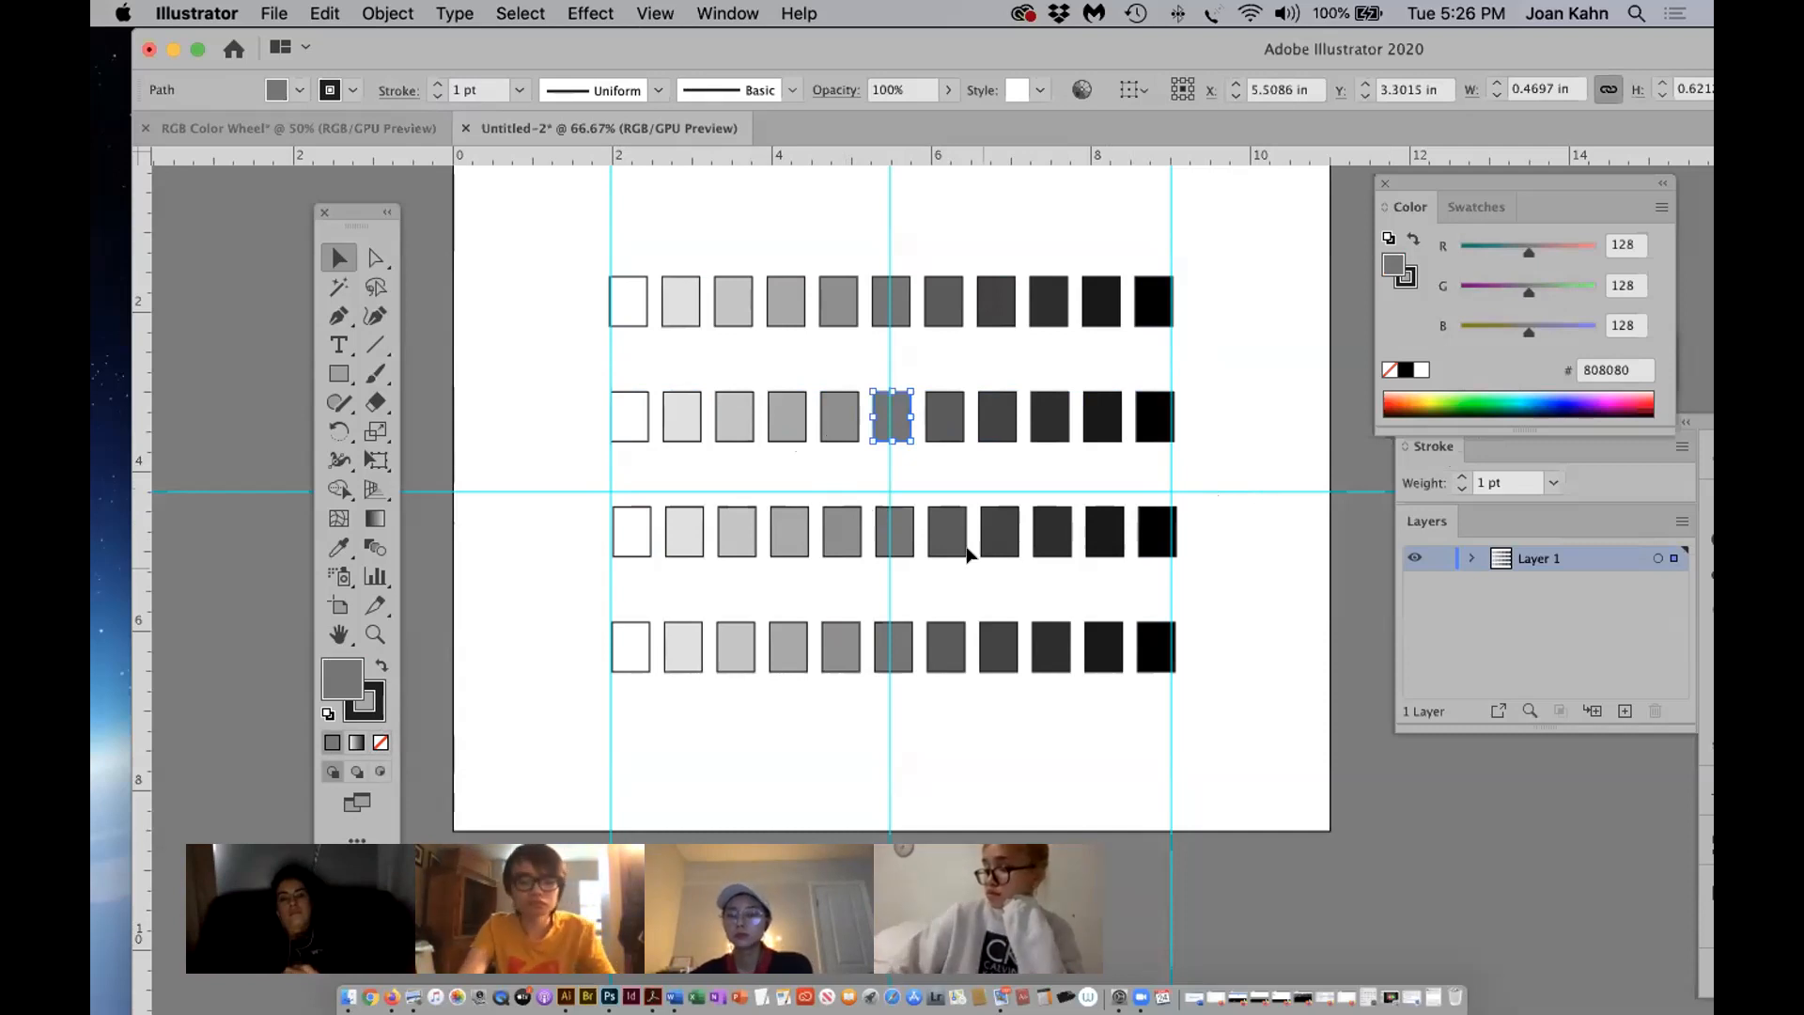
pyautogui.click(1473, 208)
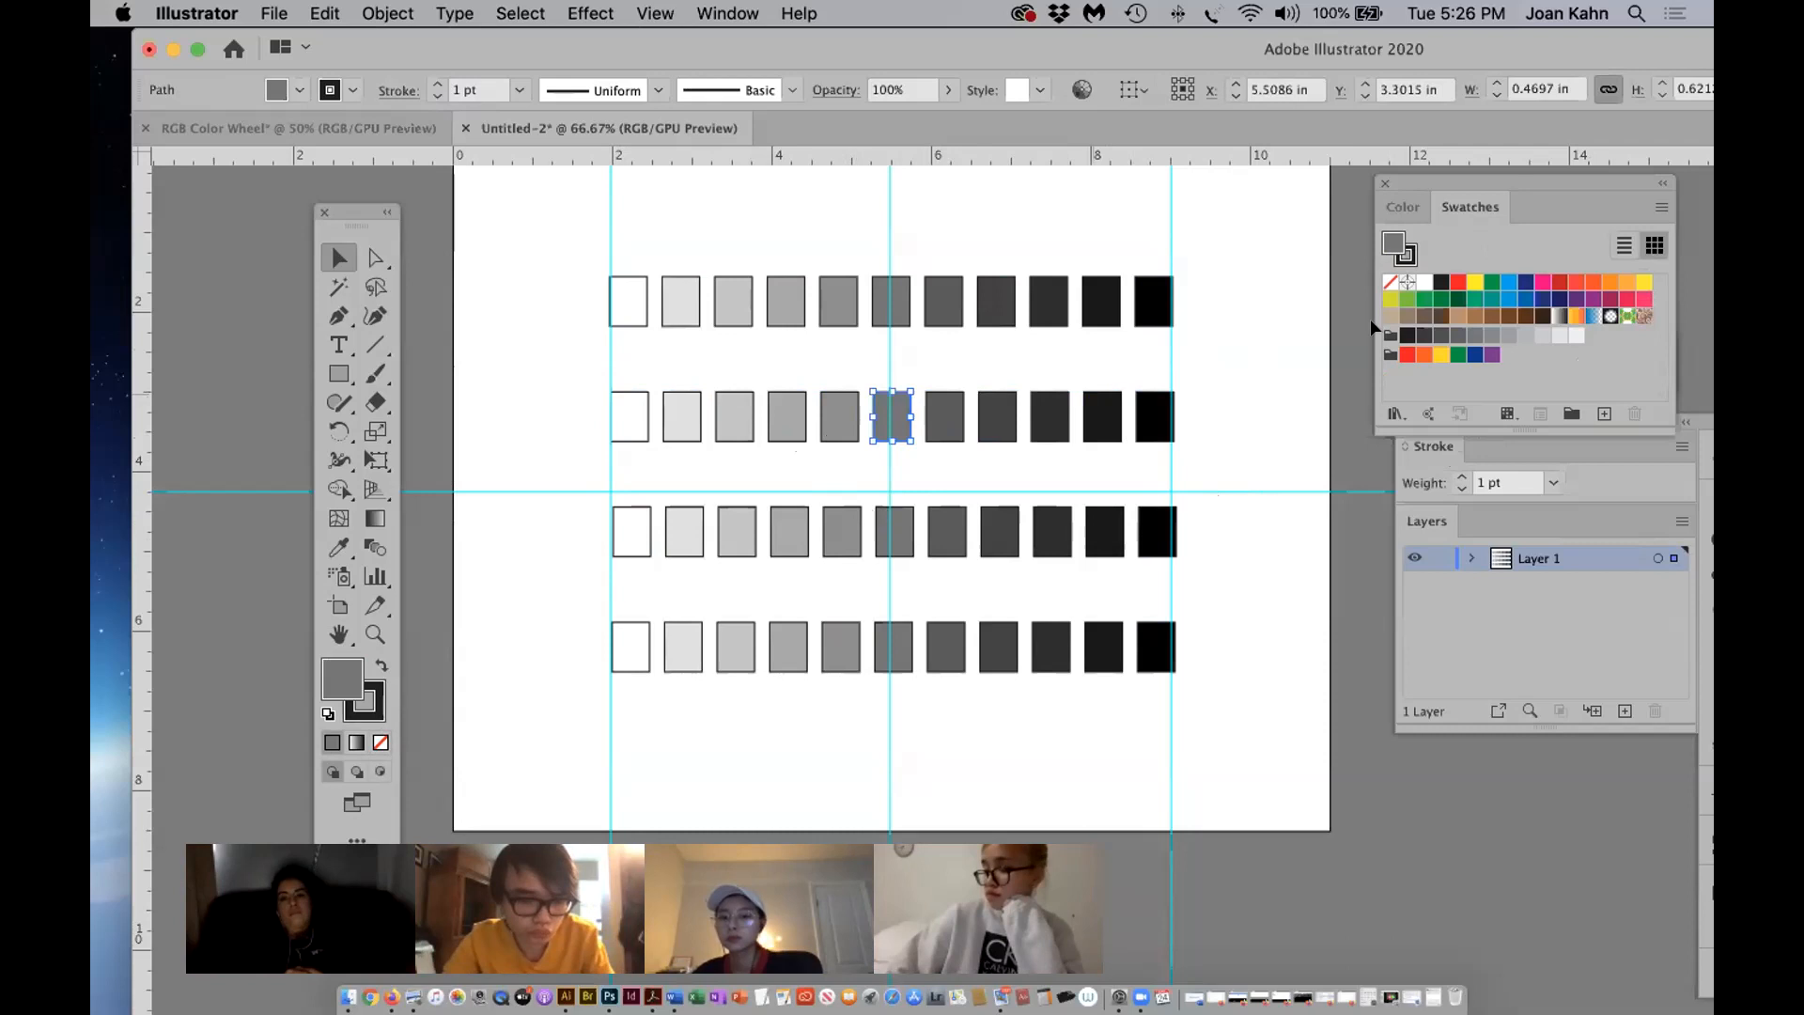
pyautogui.click(1500, 282)
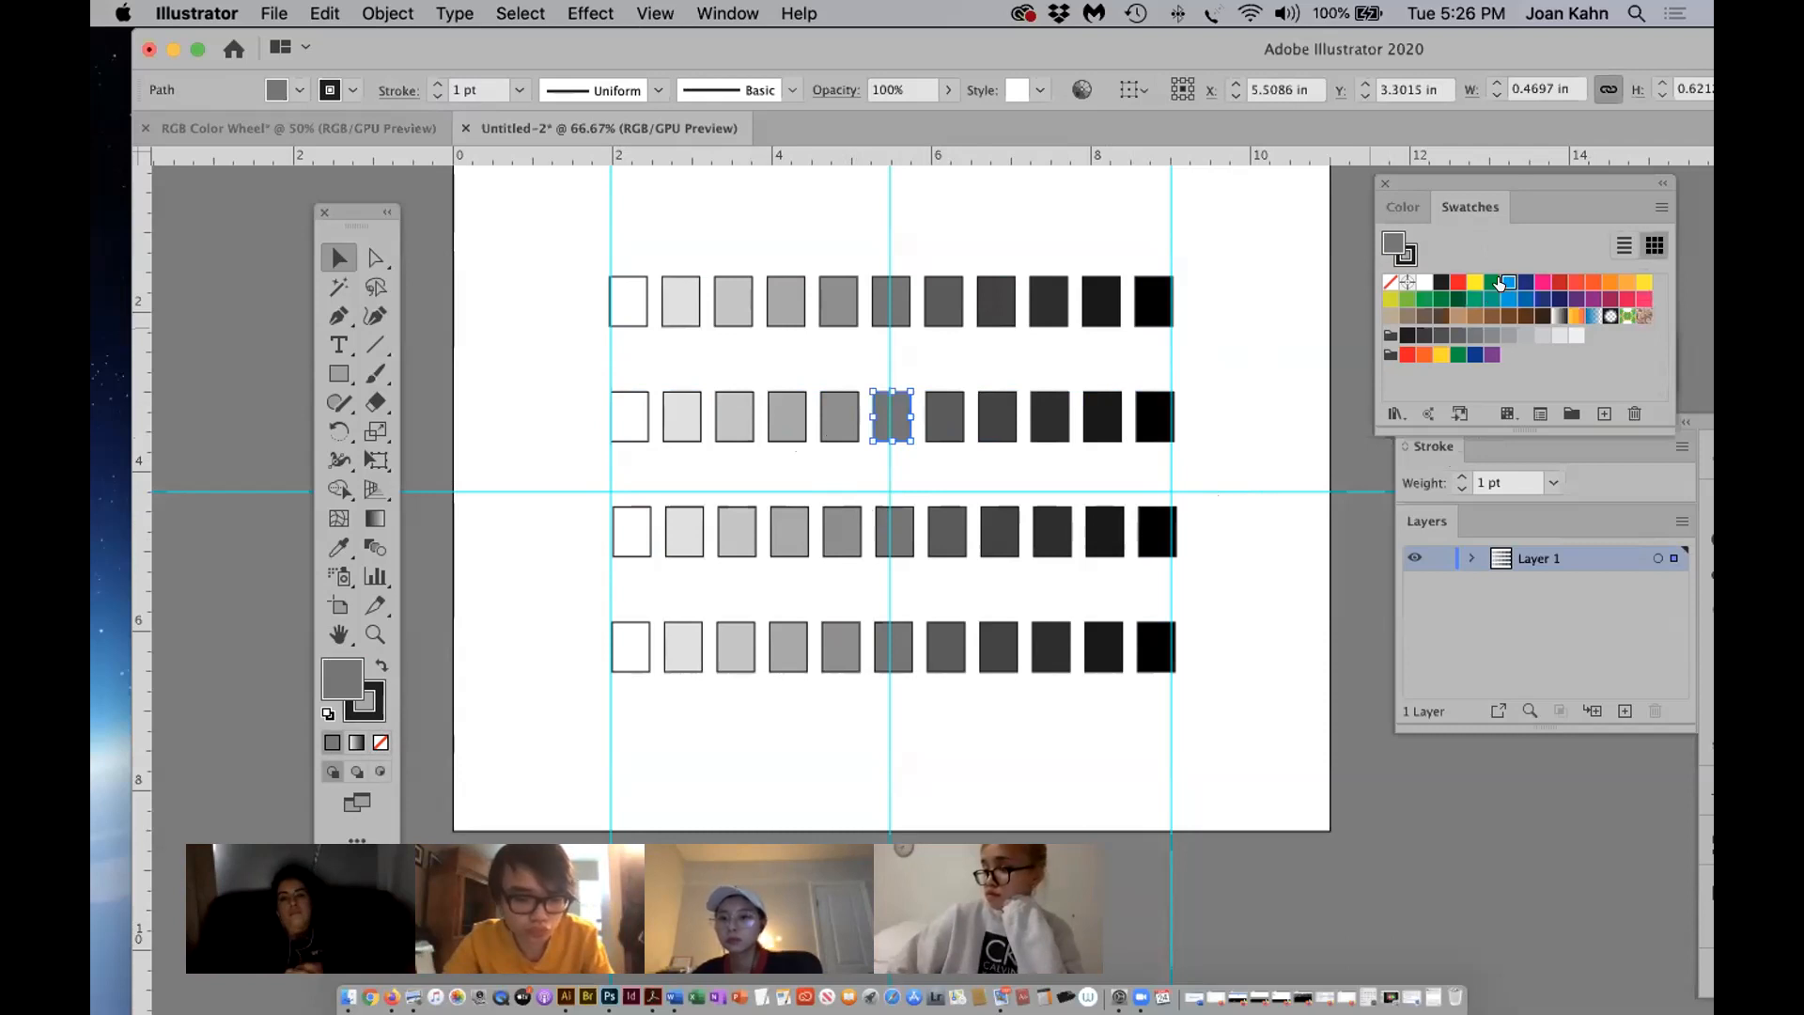
pyautogui.click(933, 490)
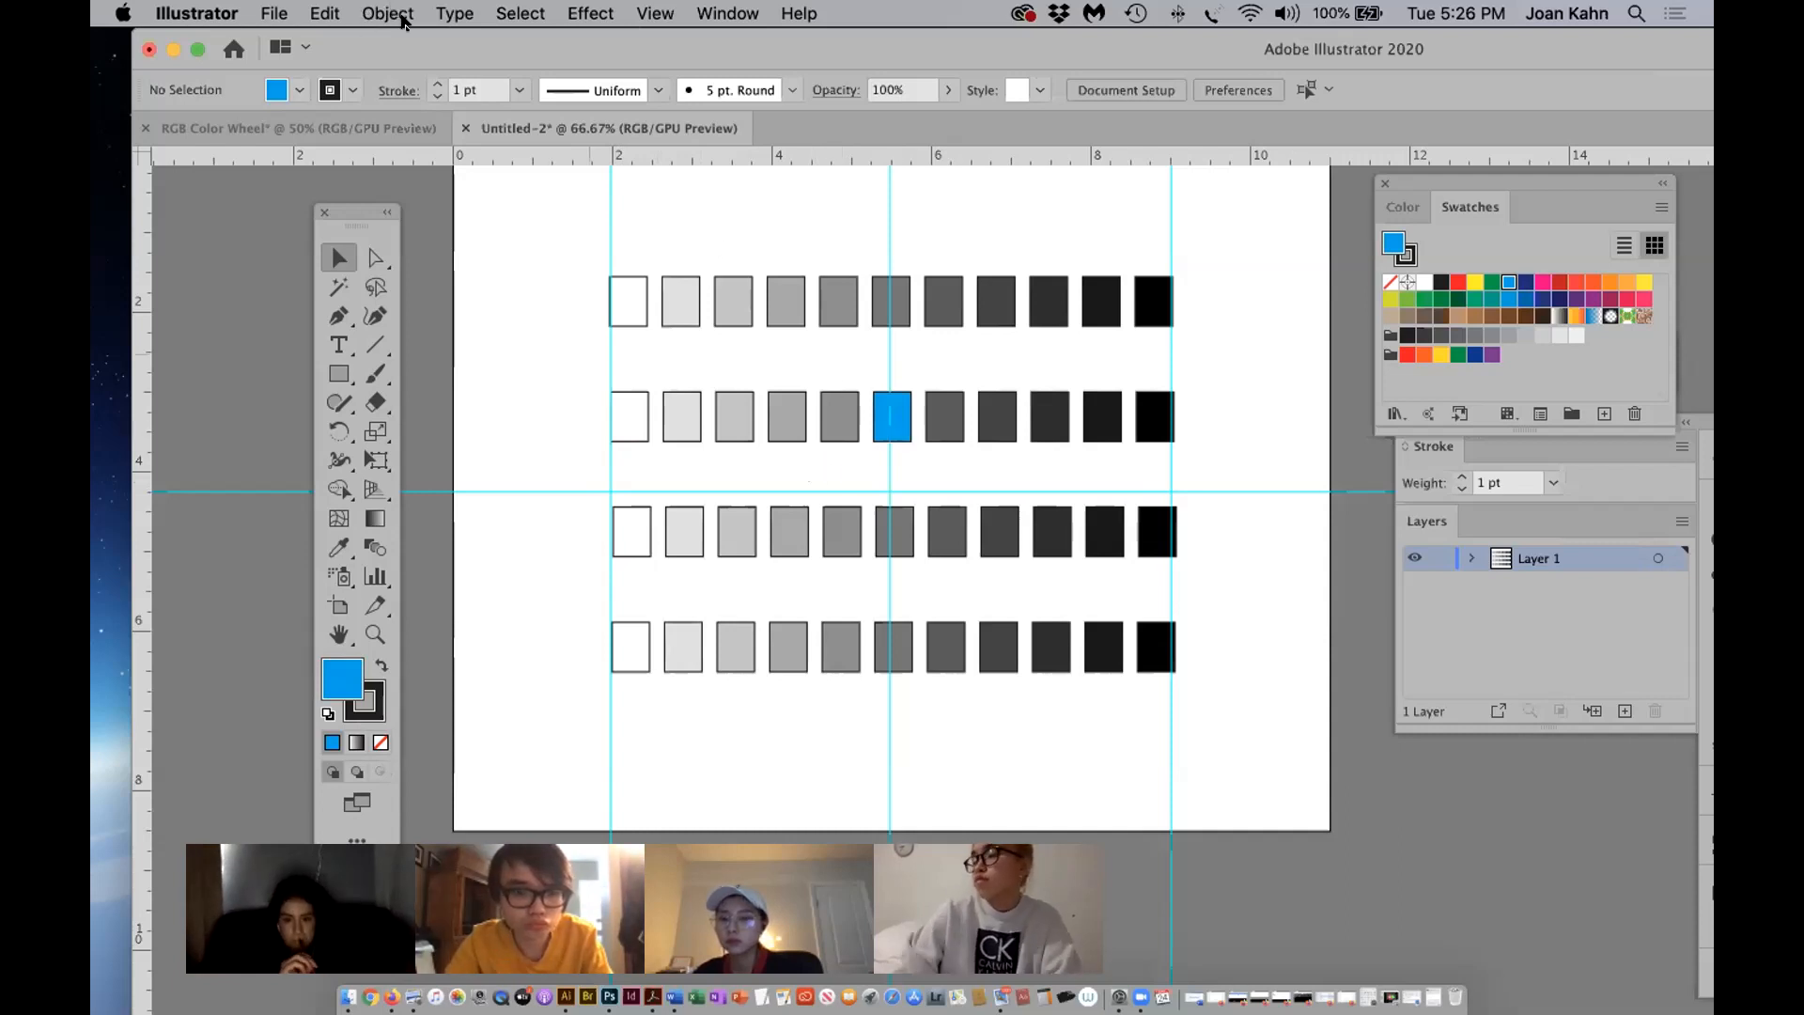
# Convert the blue middle rectangle of the second row to grayscale.
pyautogui.click(329, 14)
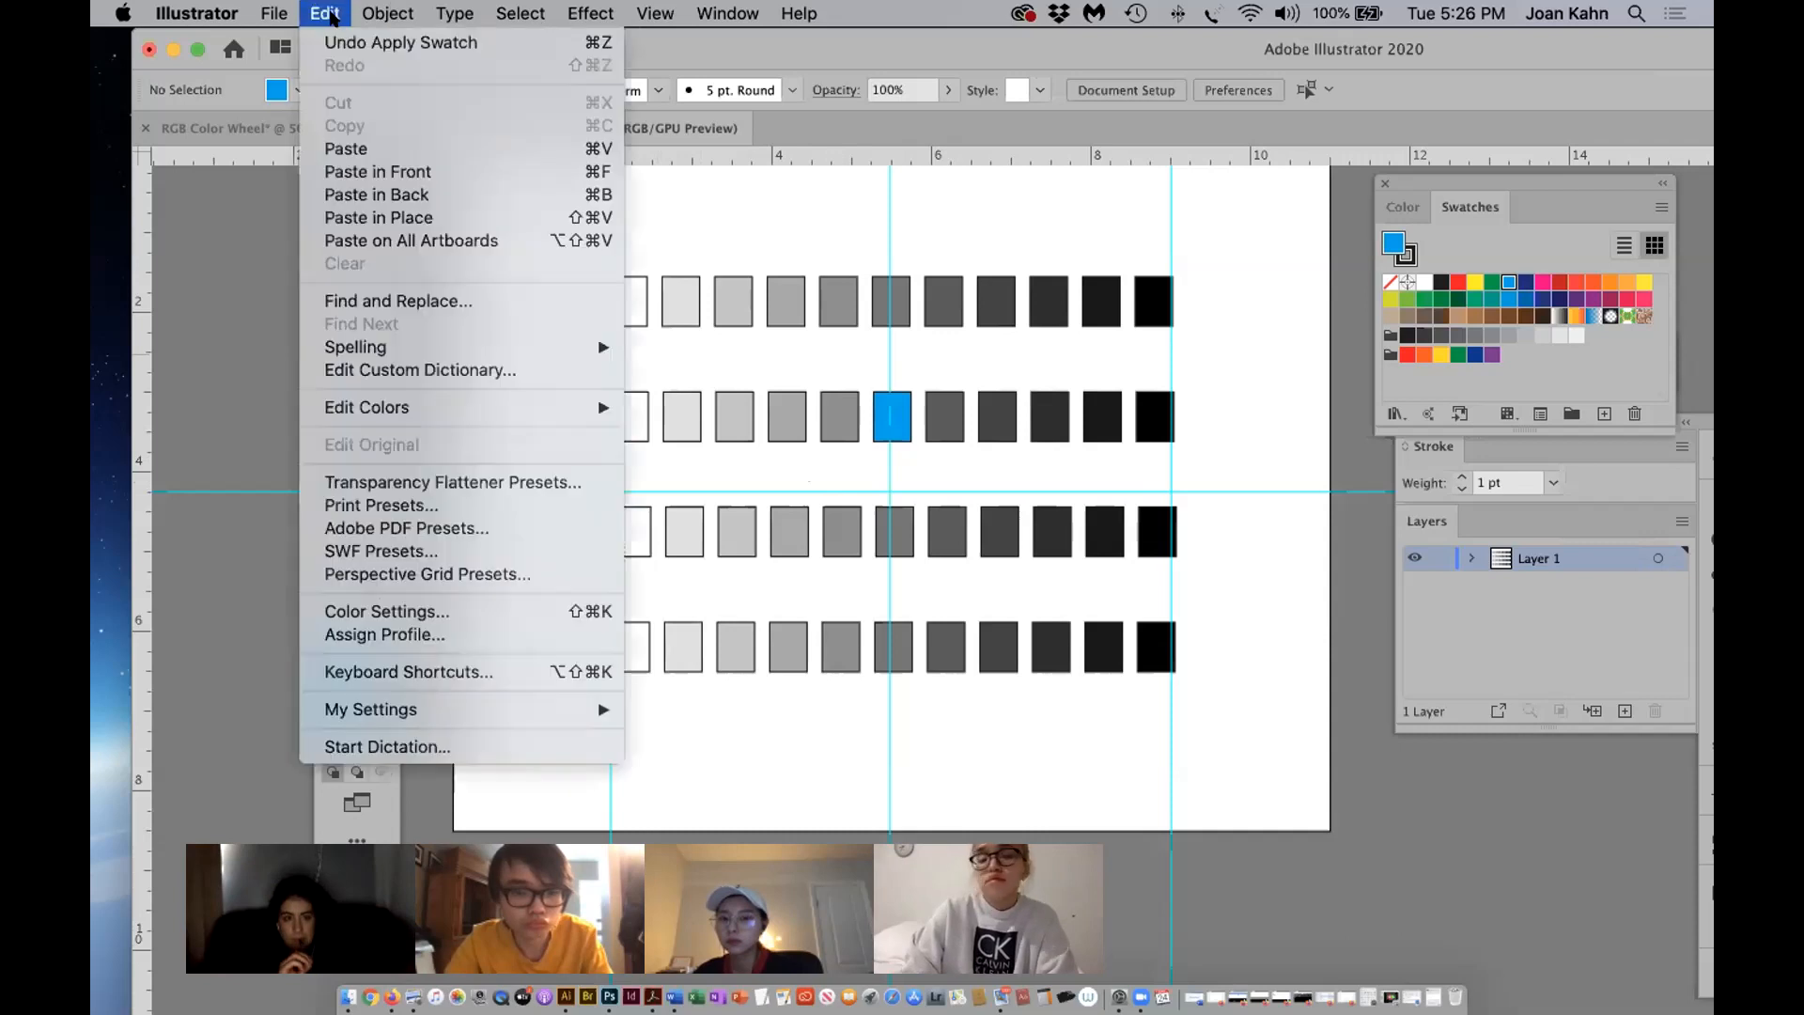
pyautogui.moveTo(532, 404)
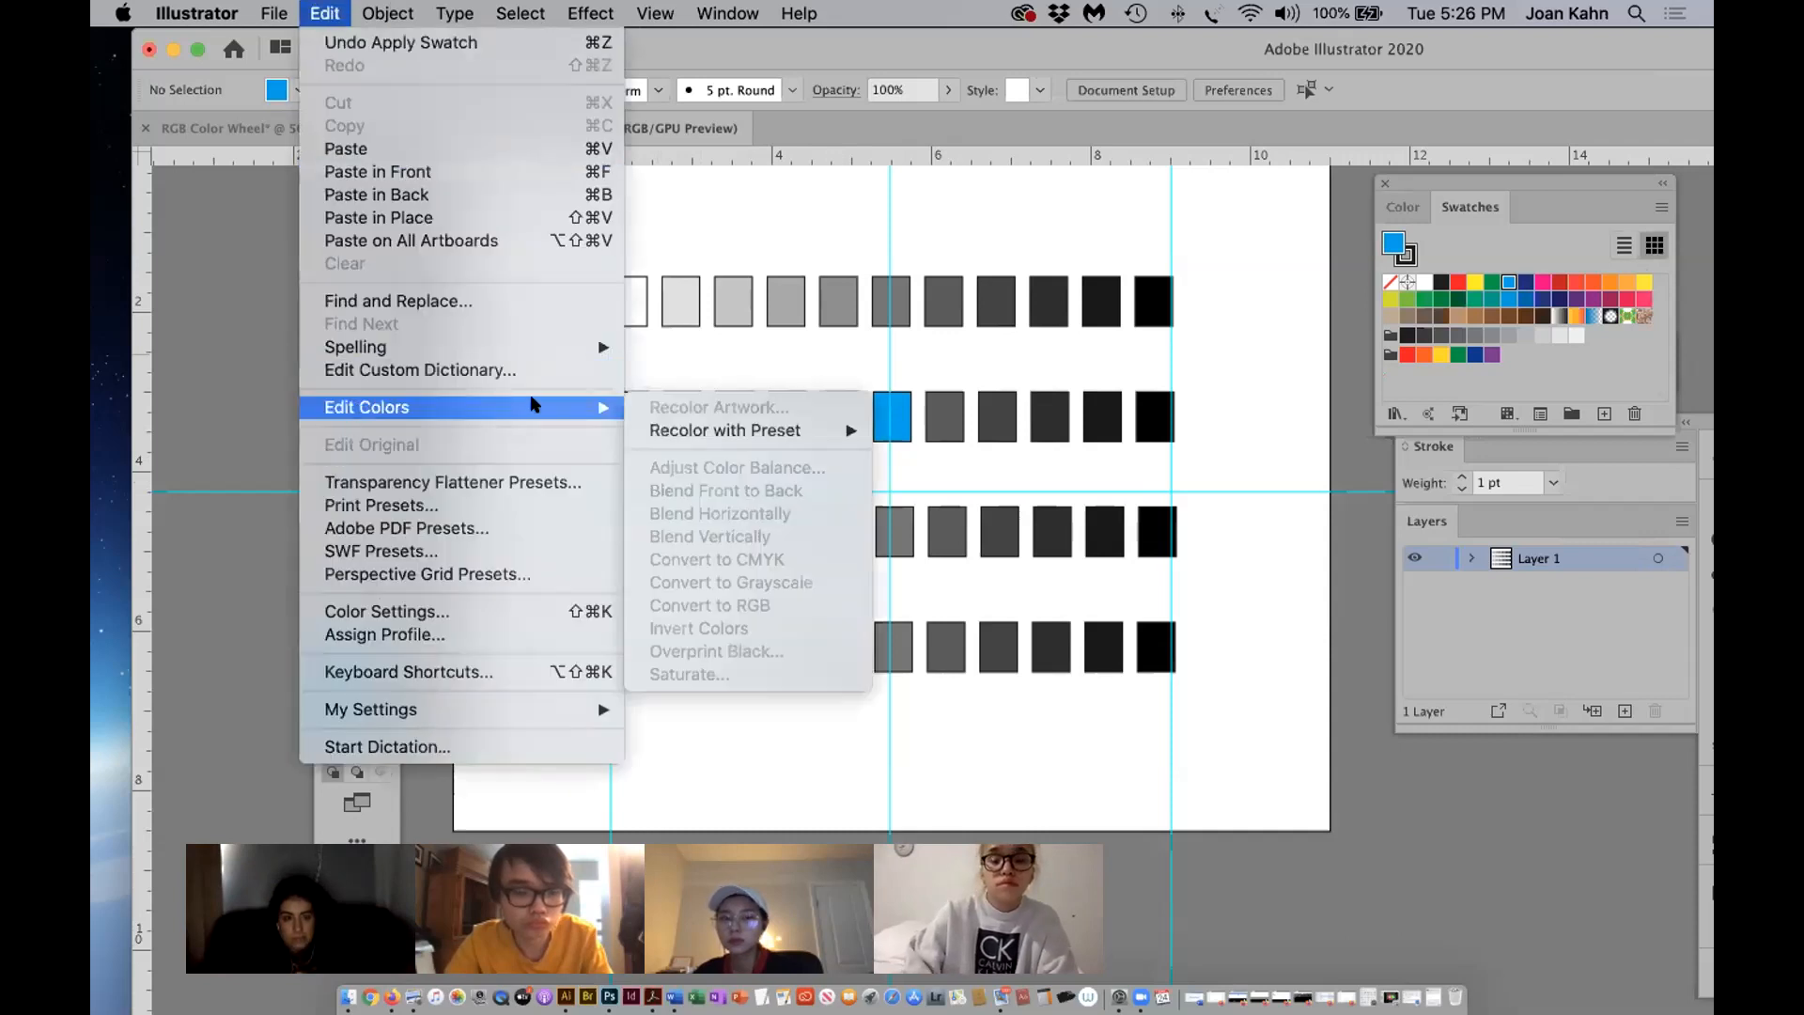
pyautogui.click(952, 428)
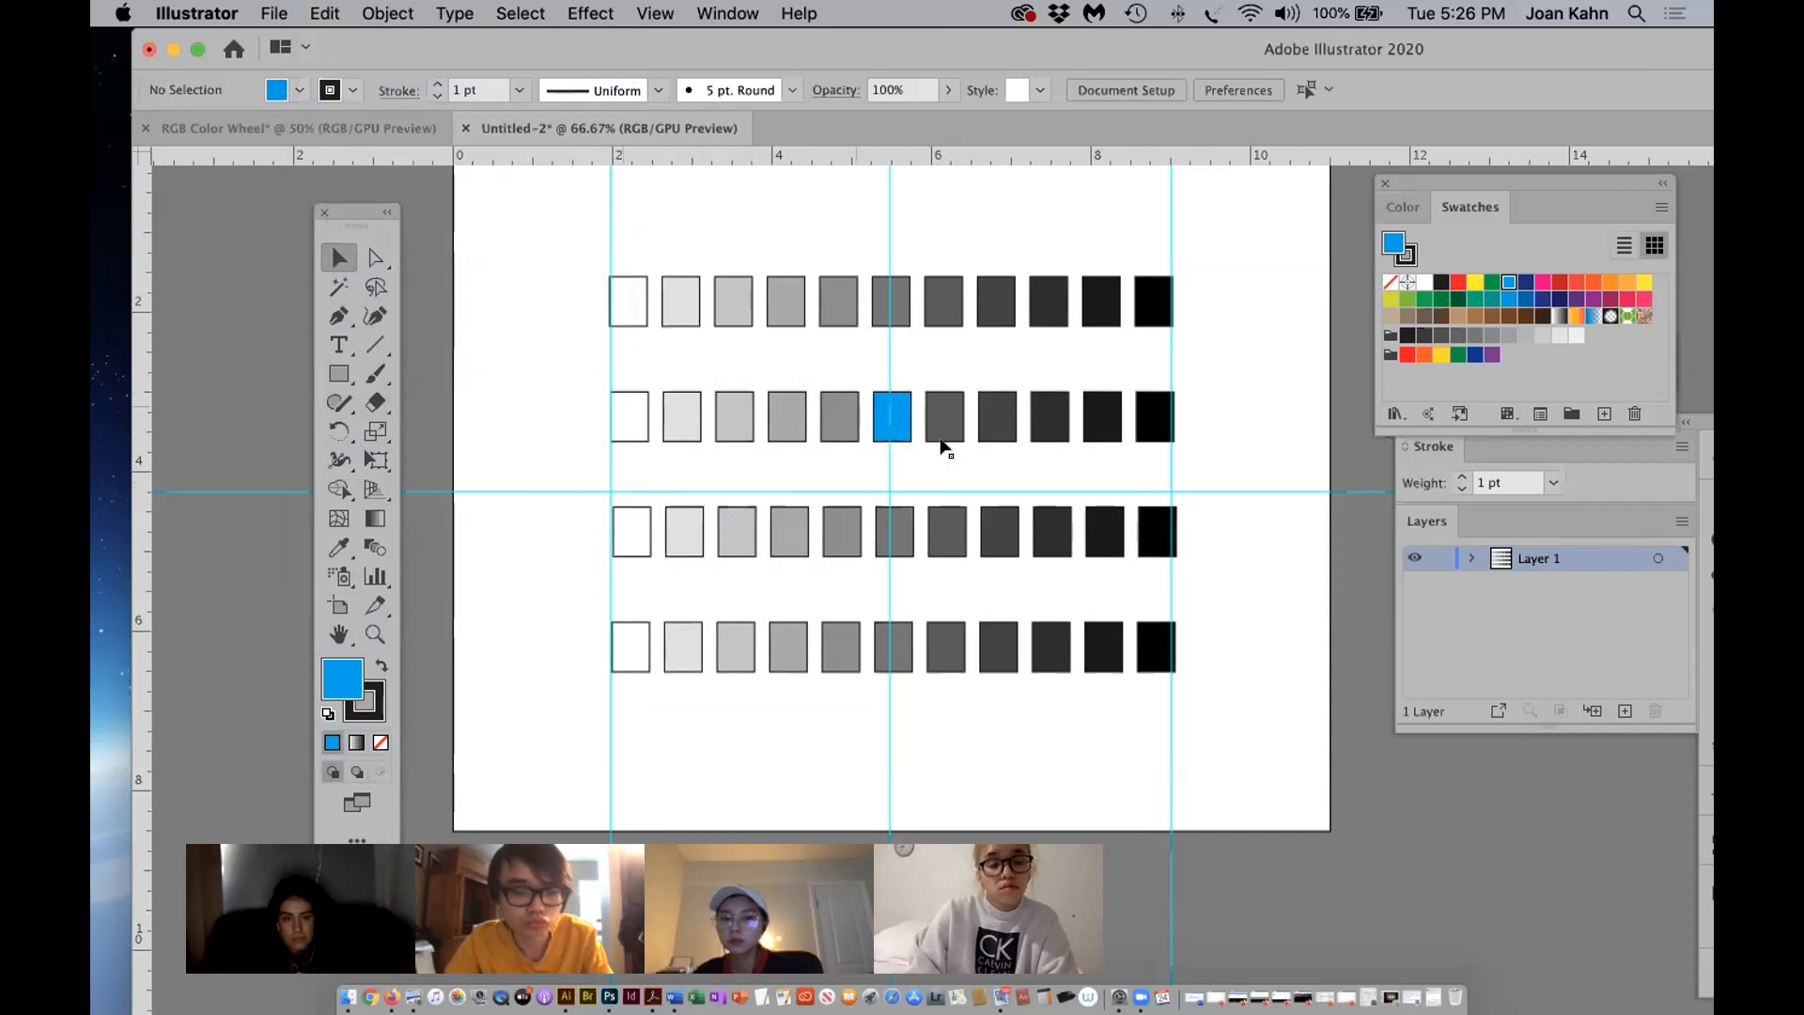
pyautogui.click(889, 437)
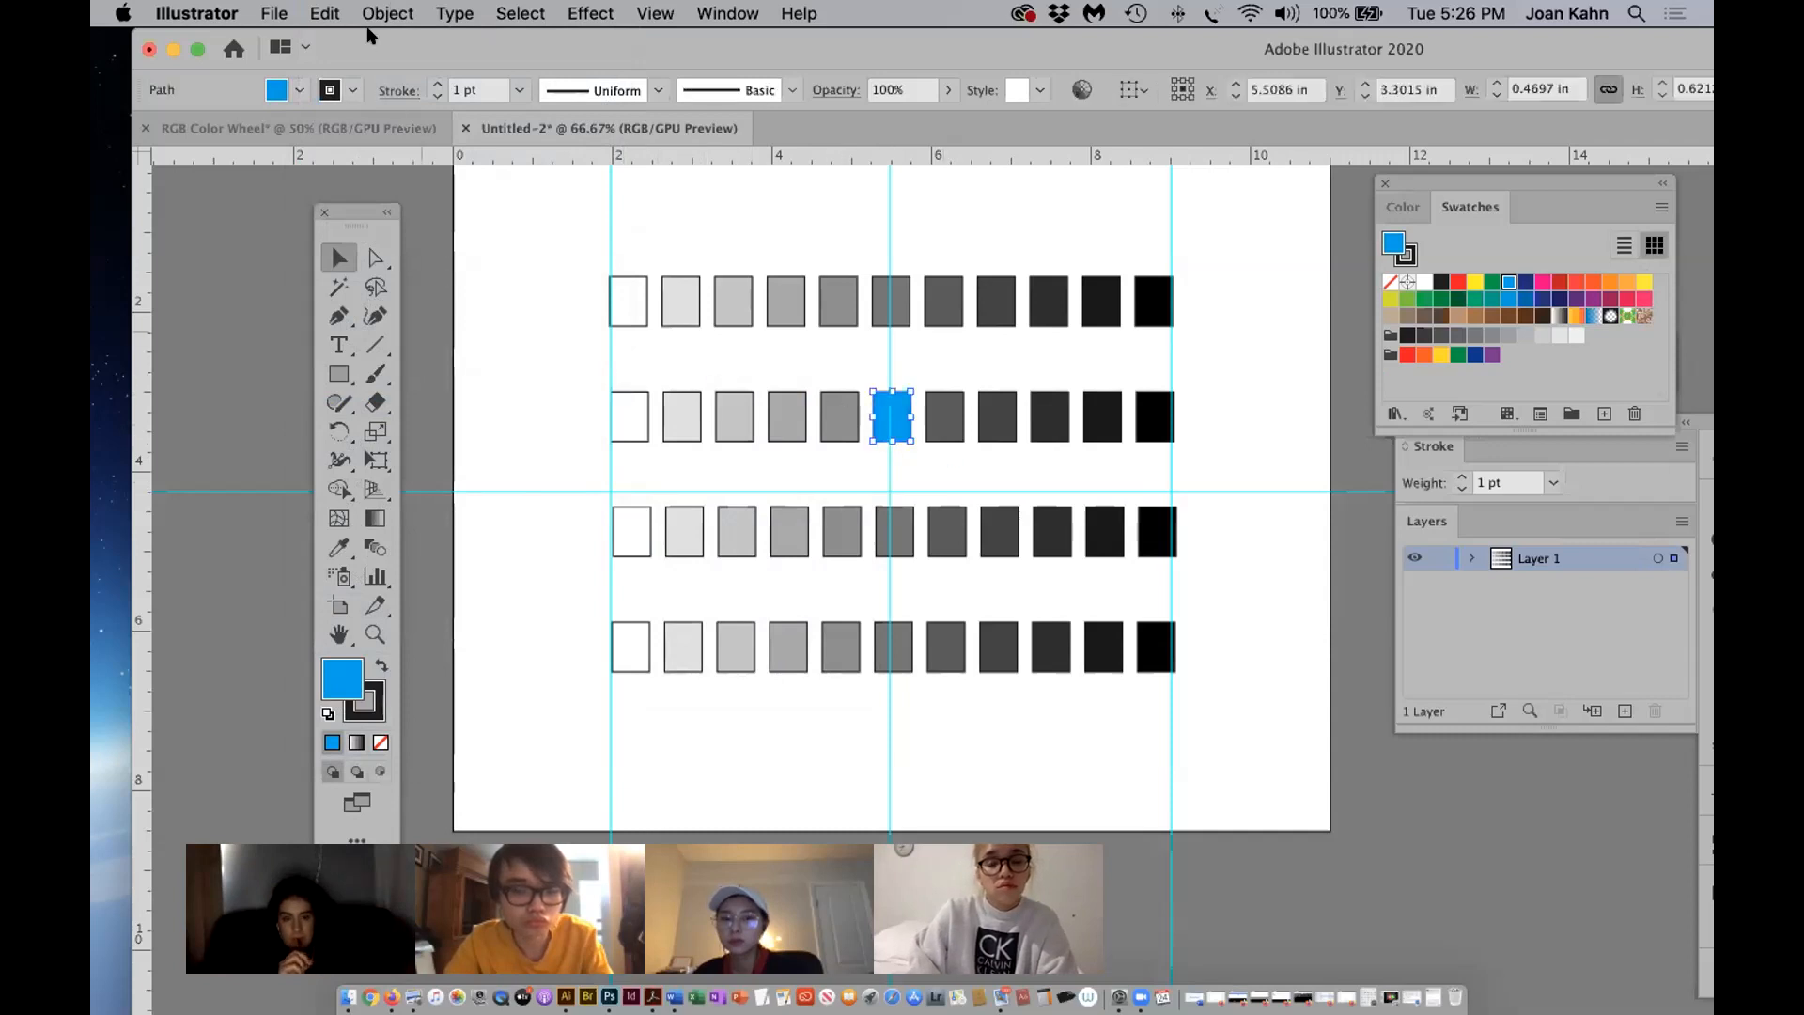
pyautogui.click(388, 13)
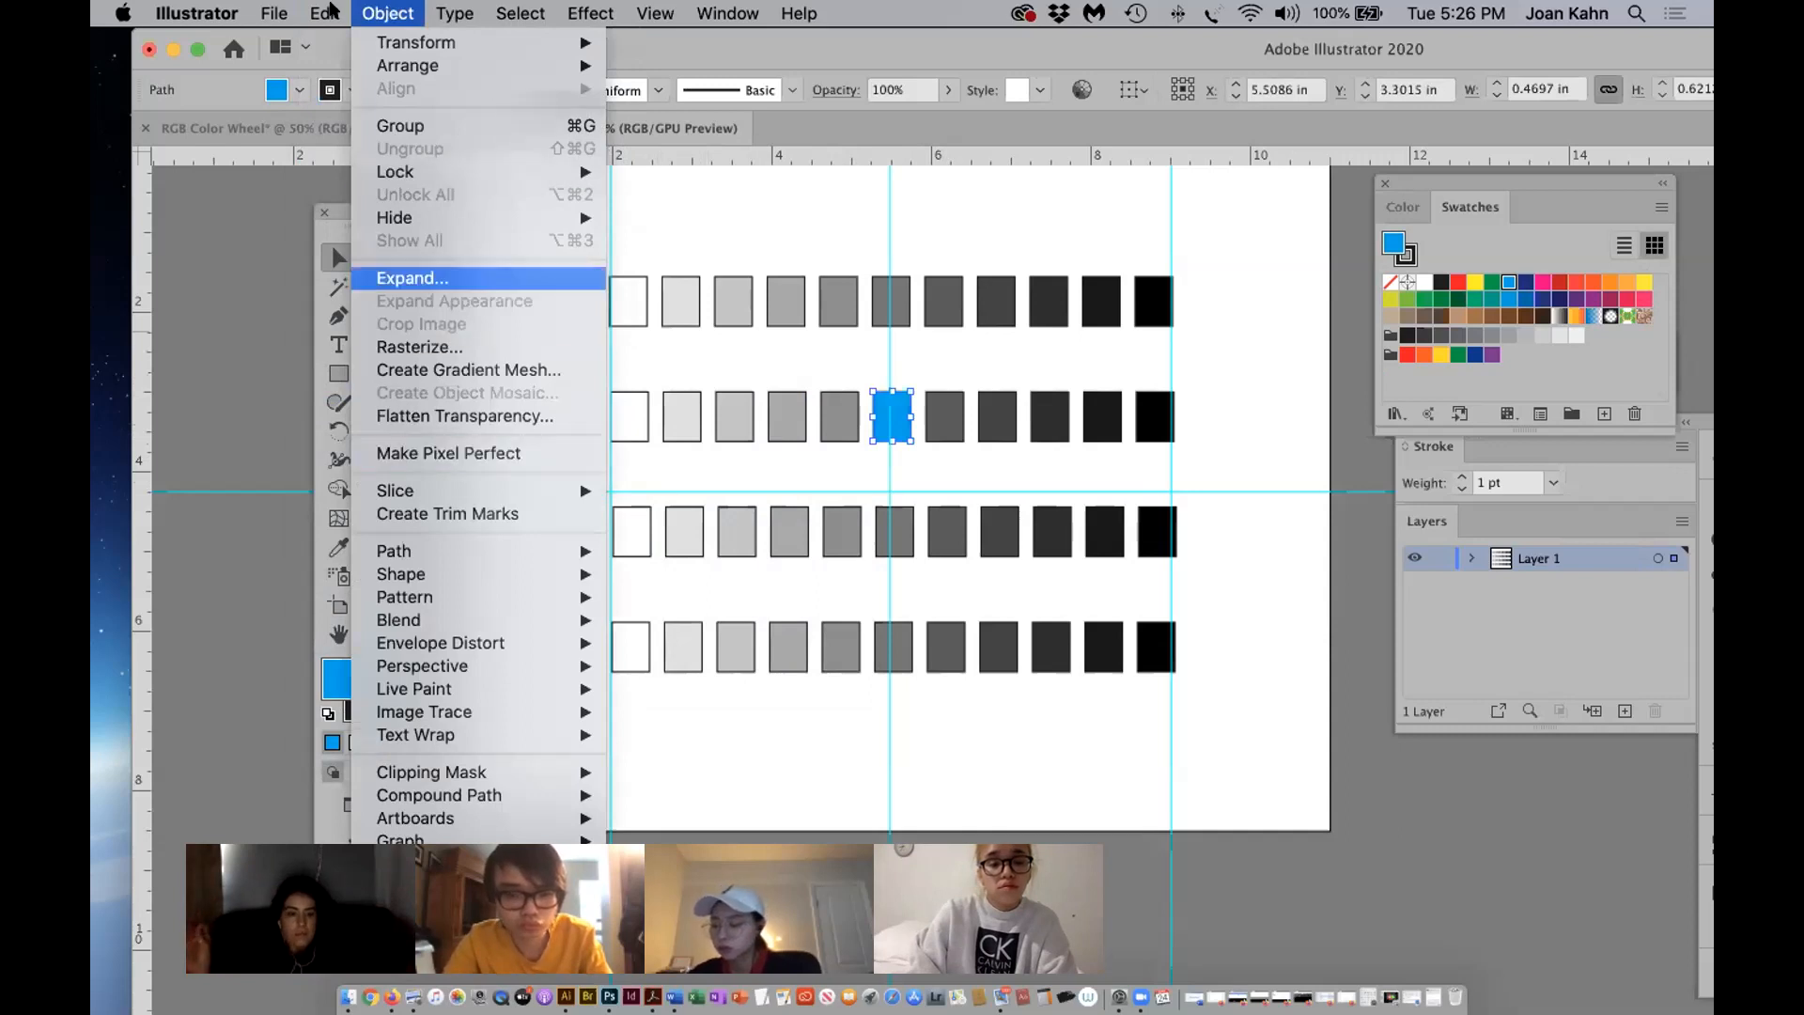
pyautogui.moveTo(329, 13)
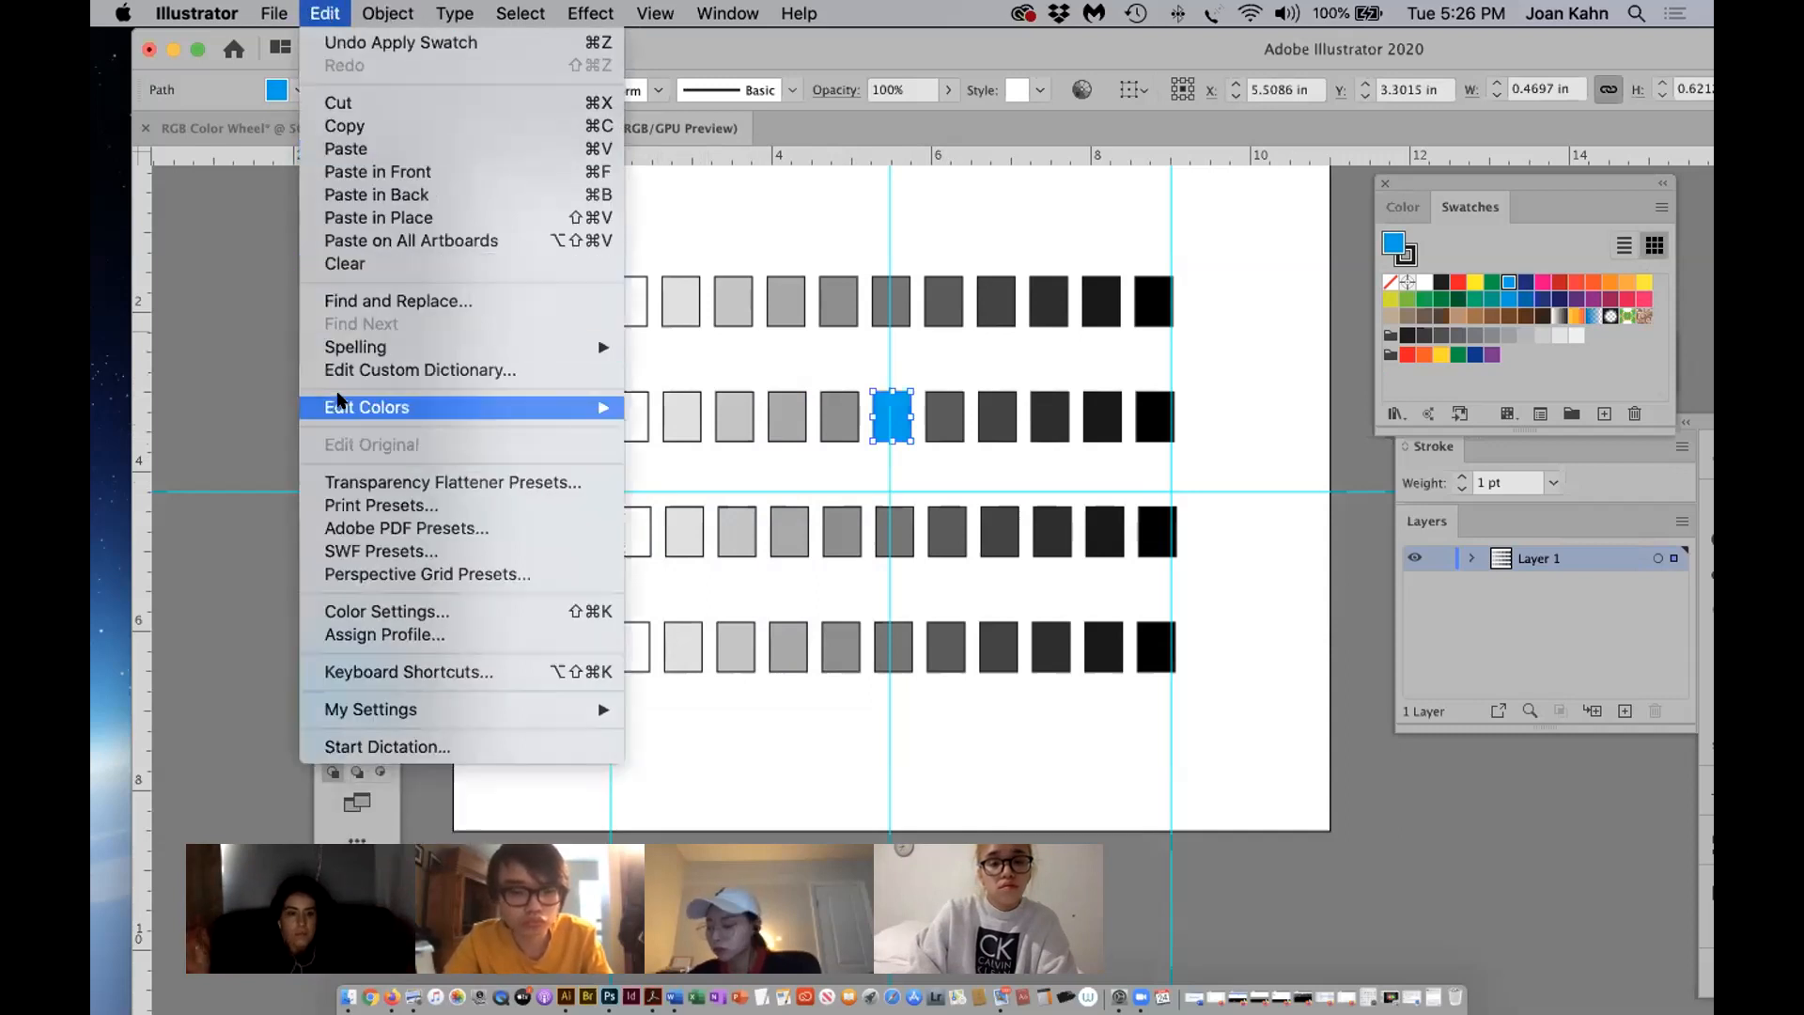
pyautogui.moveTo(344, 406)
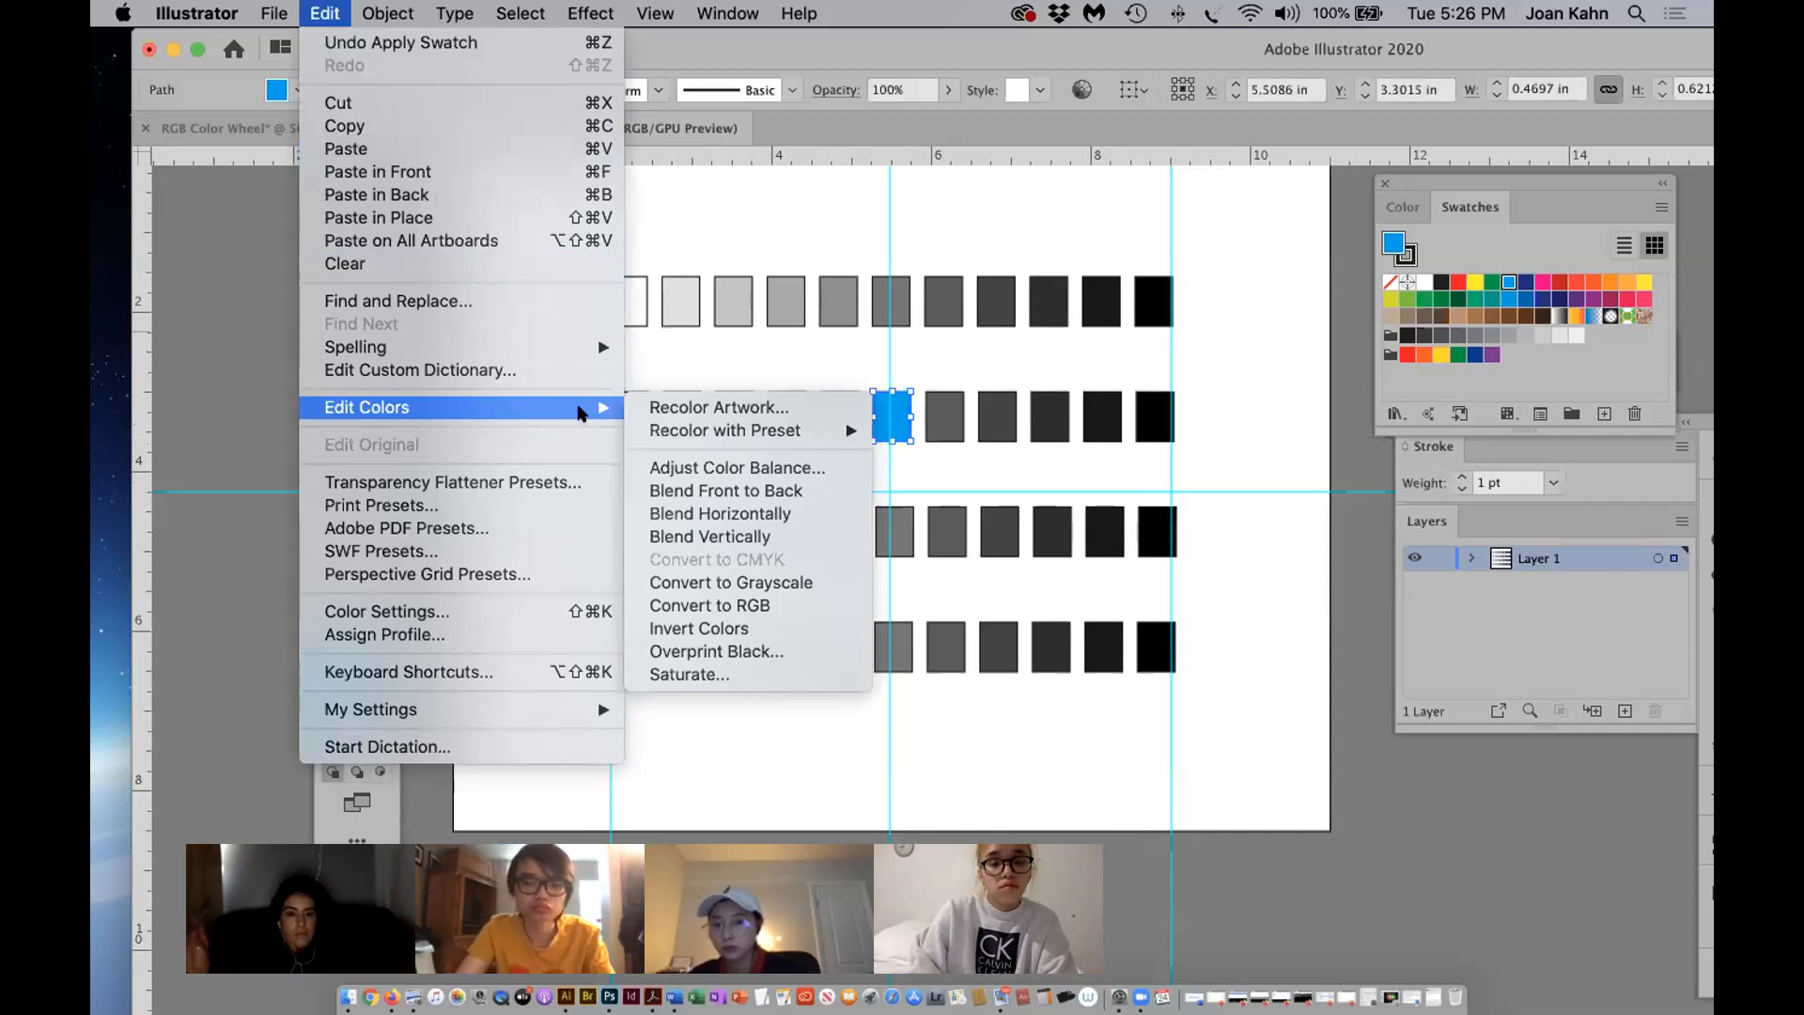
pyautogui.moveTo(680, 437)
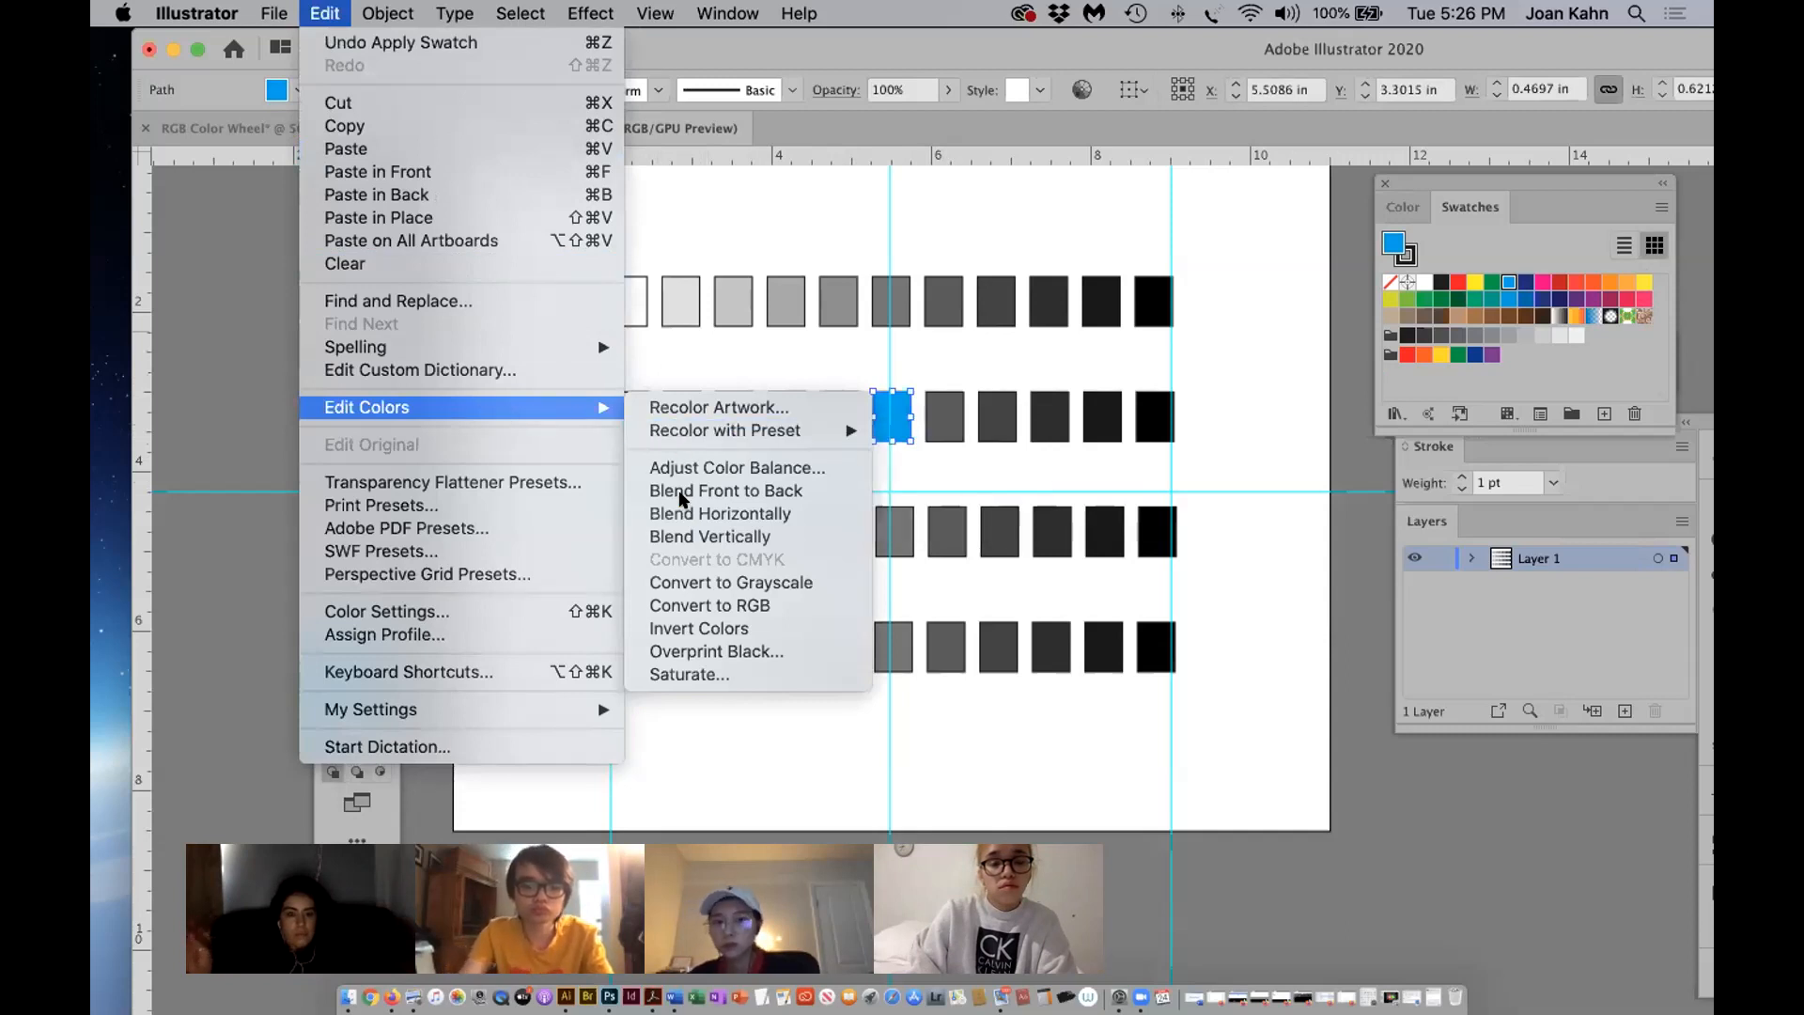
pyautogui.click(686, 583)
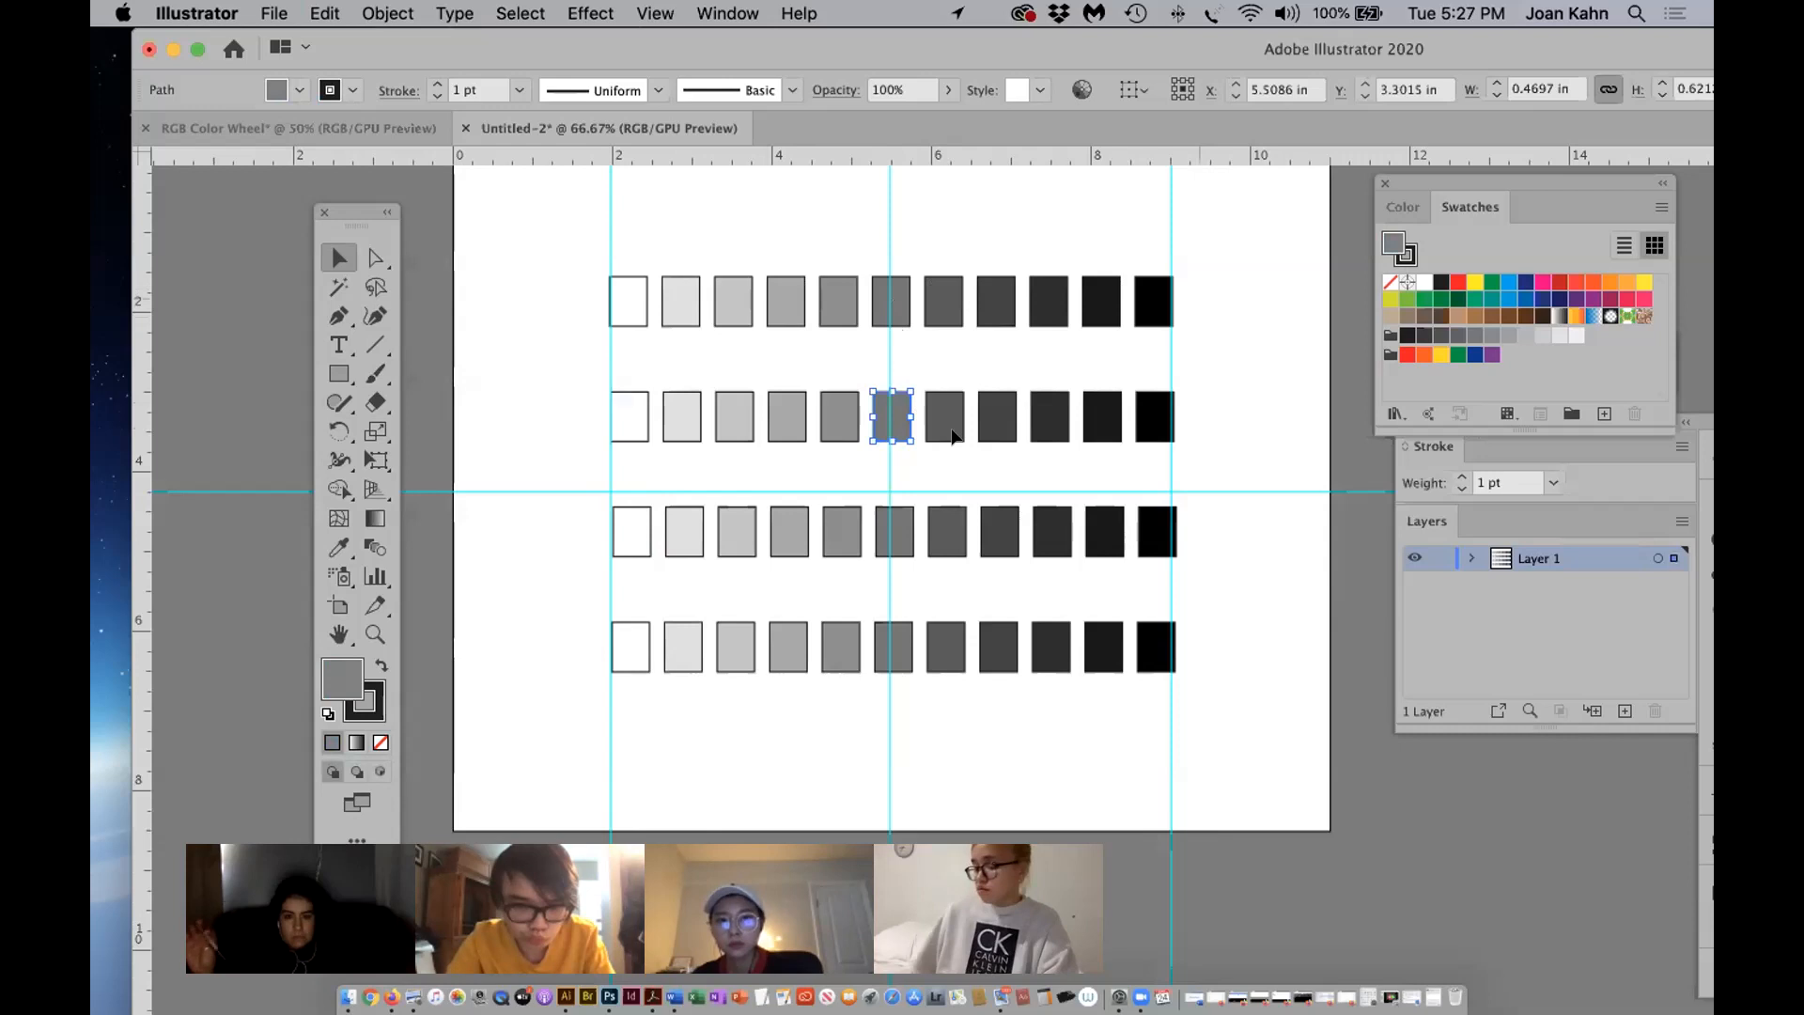
pyautogui.click(900, 367)
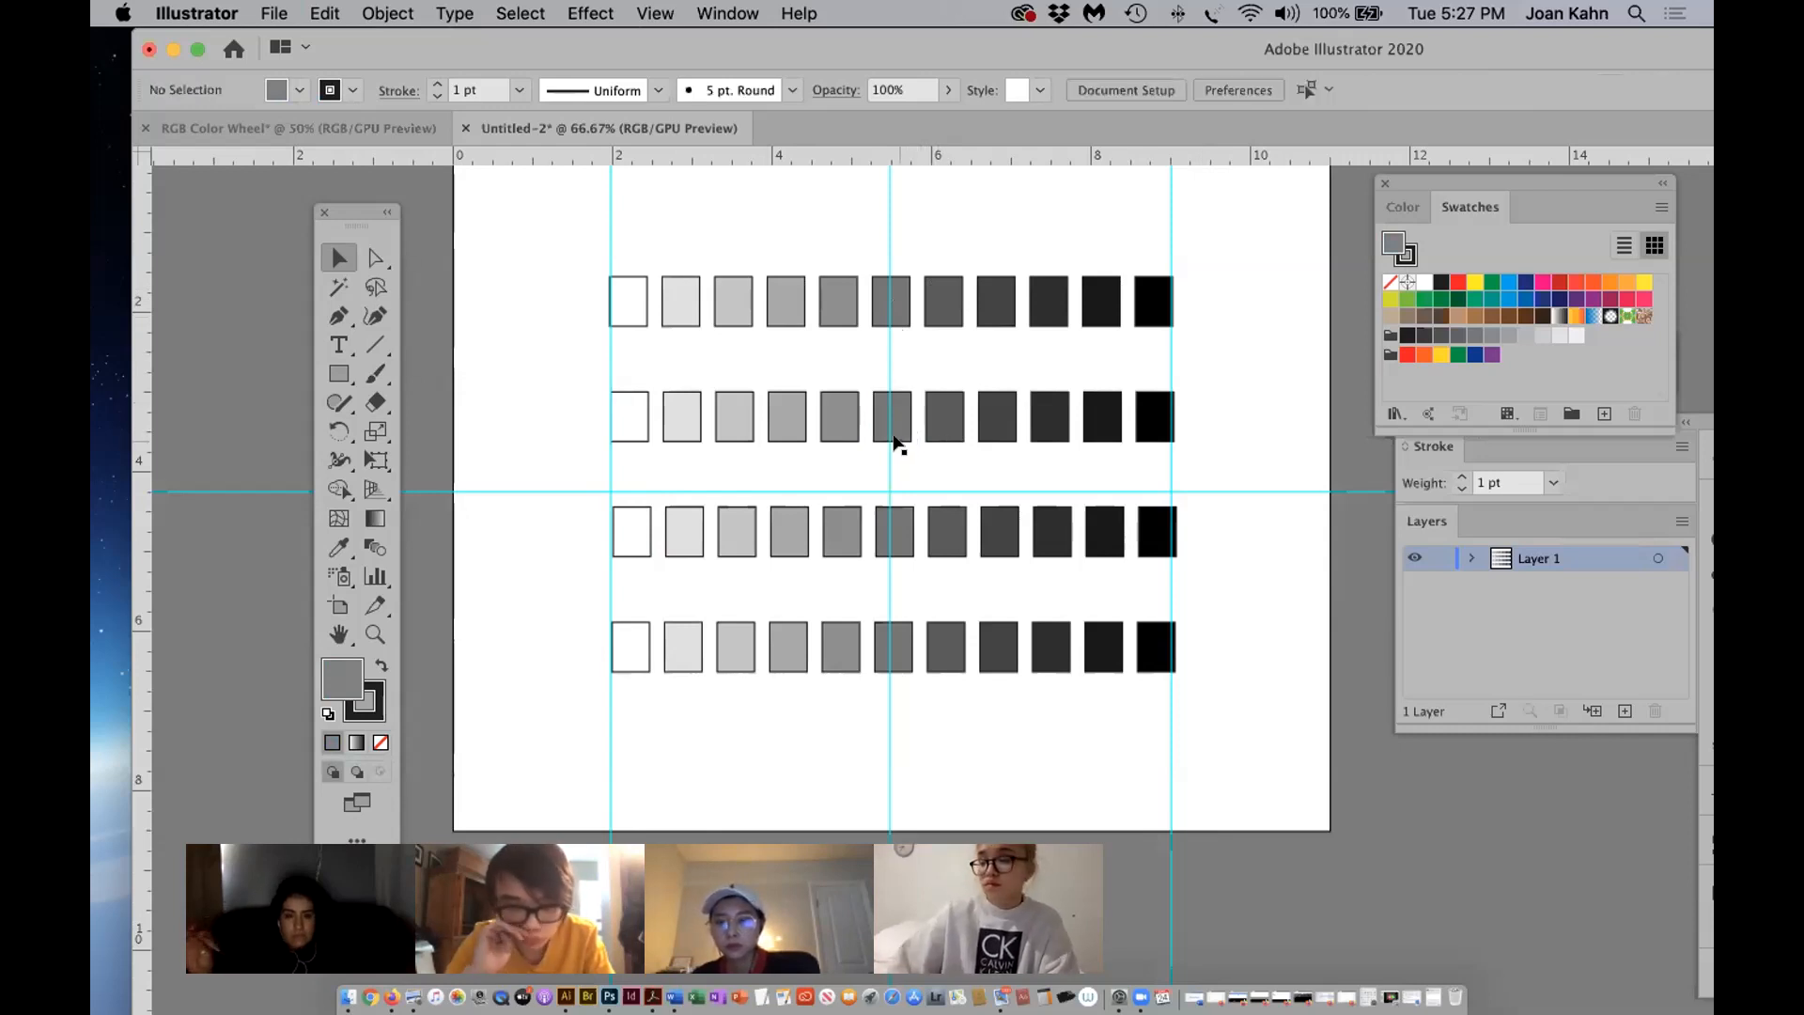
# Undo the grayscale conversion of the second row's middle rectangle.
pyautogui.click(893, 435)
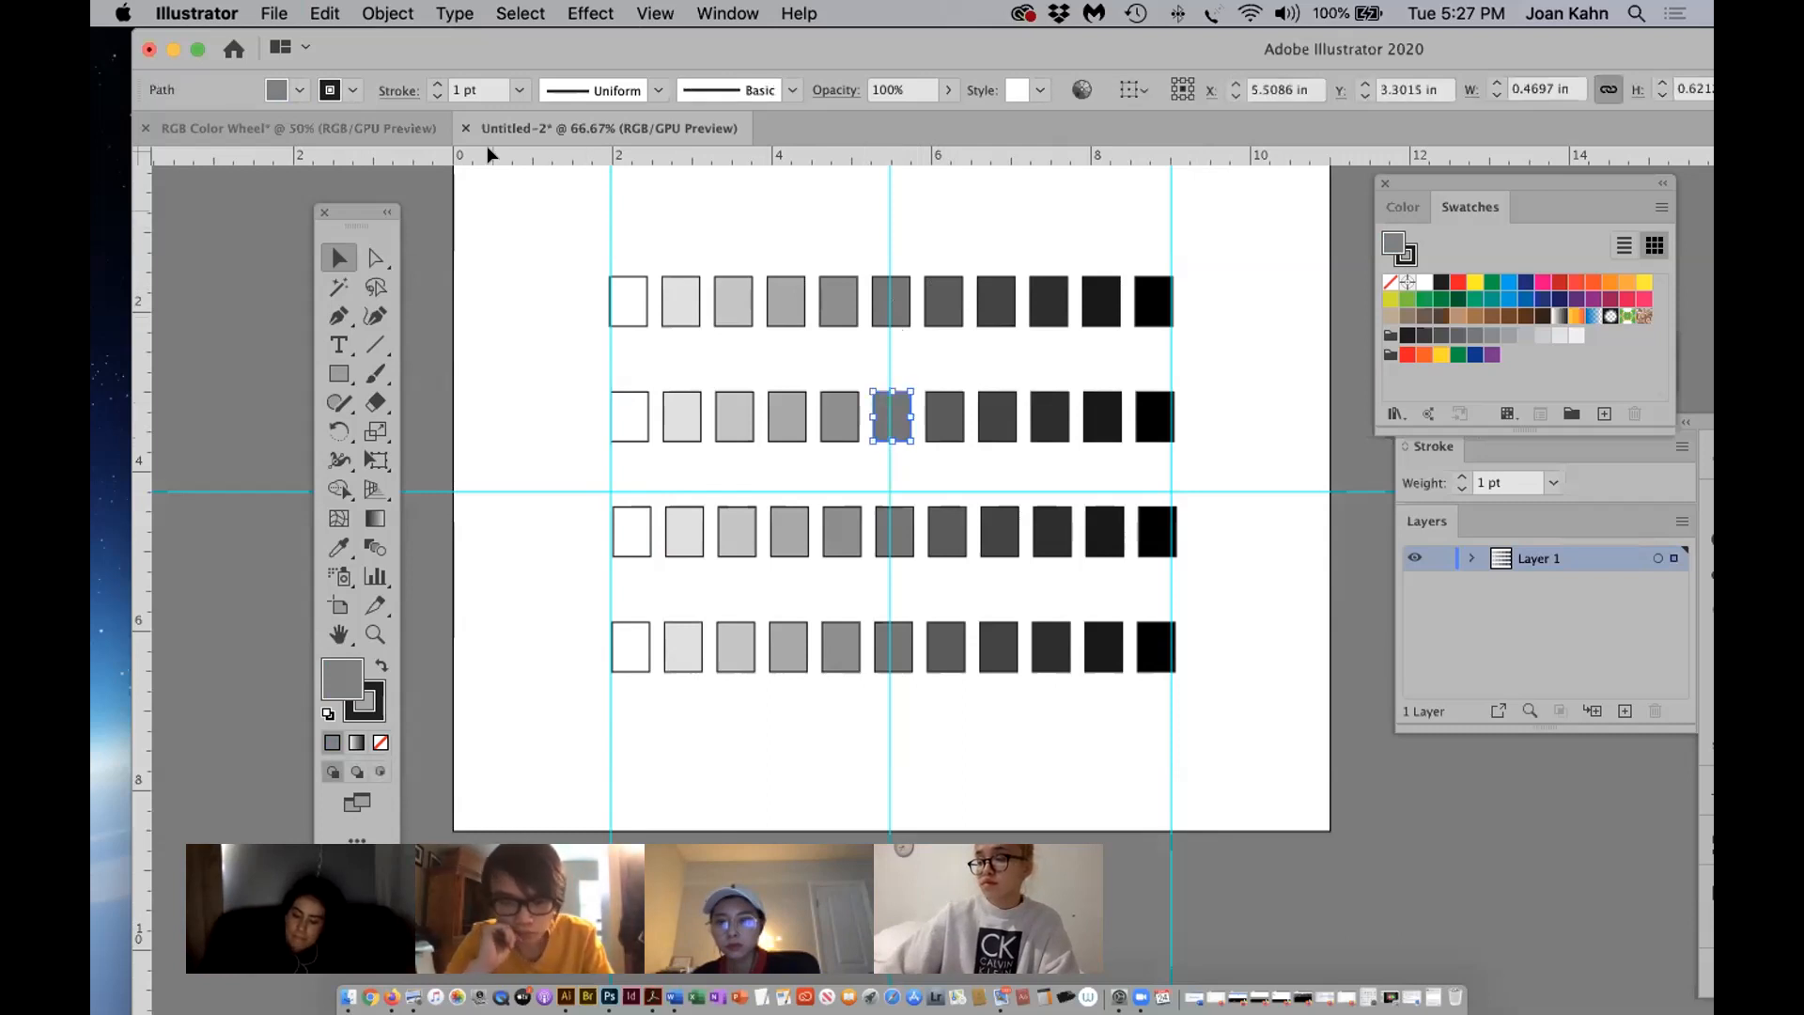
pyautogui.press('super+z')
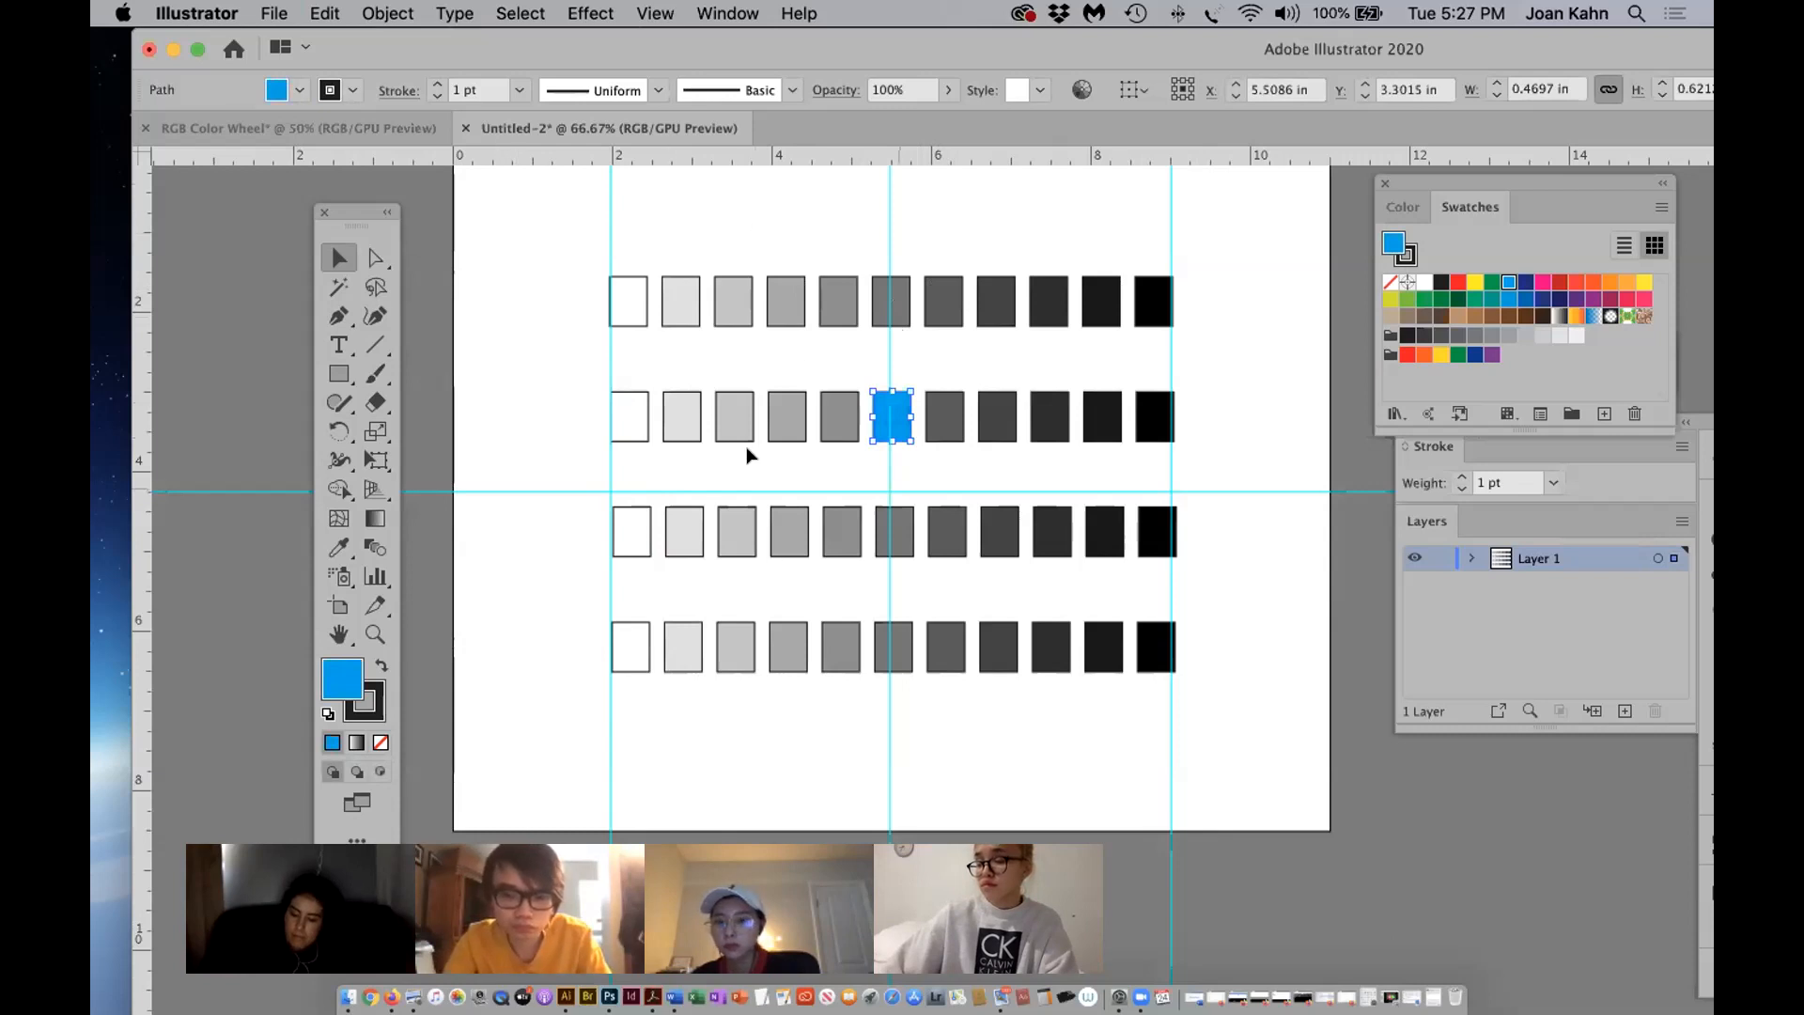
pyautogui.click(833, 466)
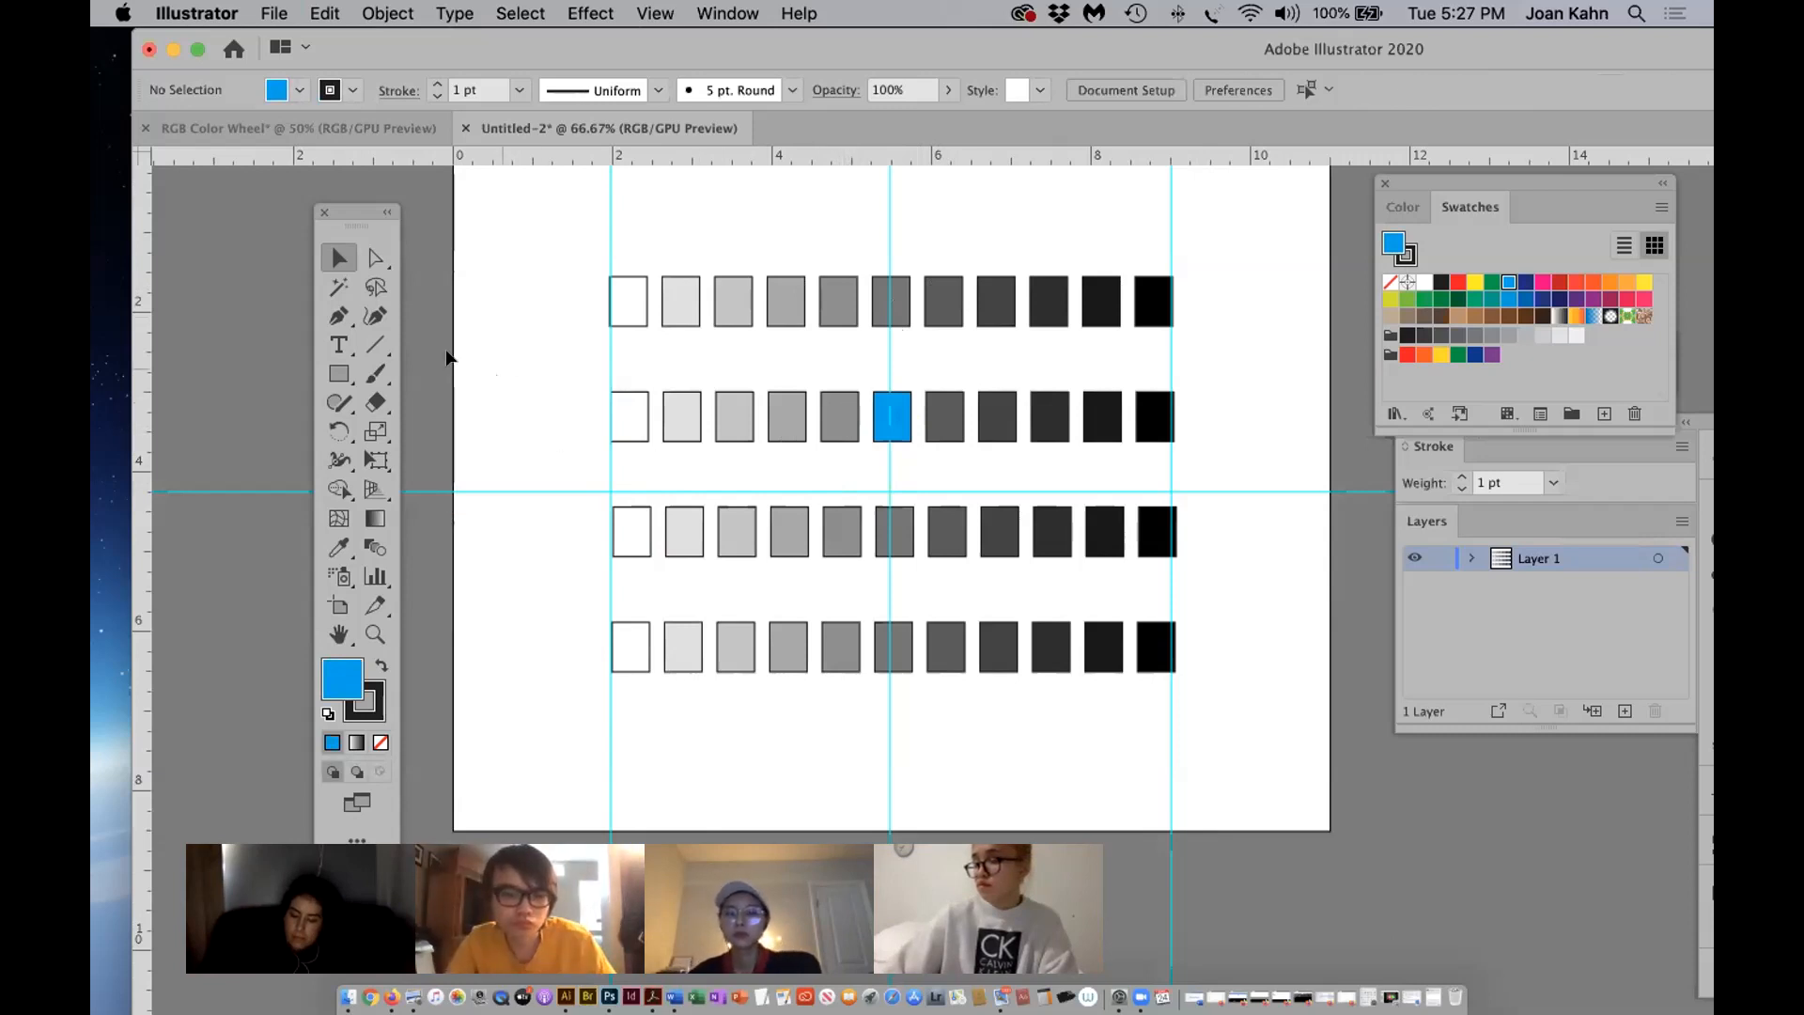
# Blend the second row's white rectangle to its blue middle rectangle using Specified Steps spacing with 4 steps.
pyautogui.click(371, 547)
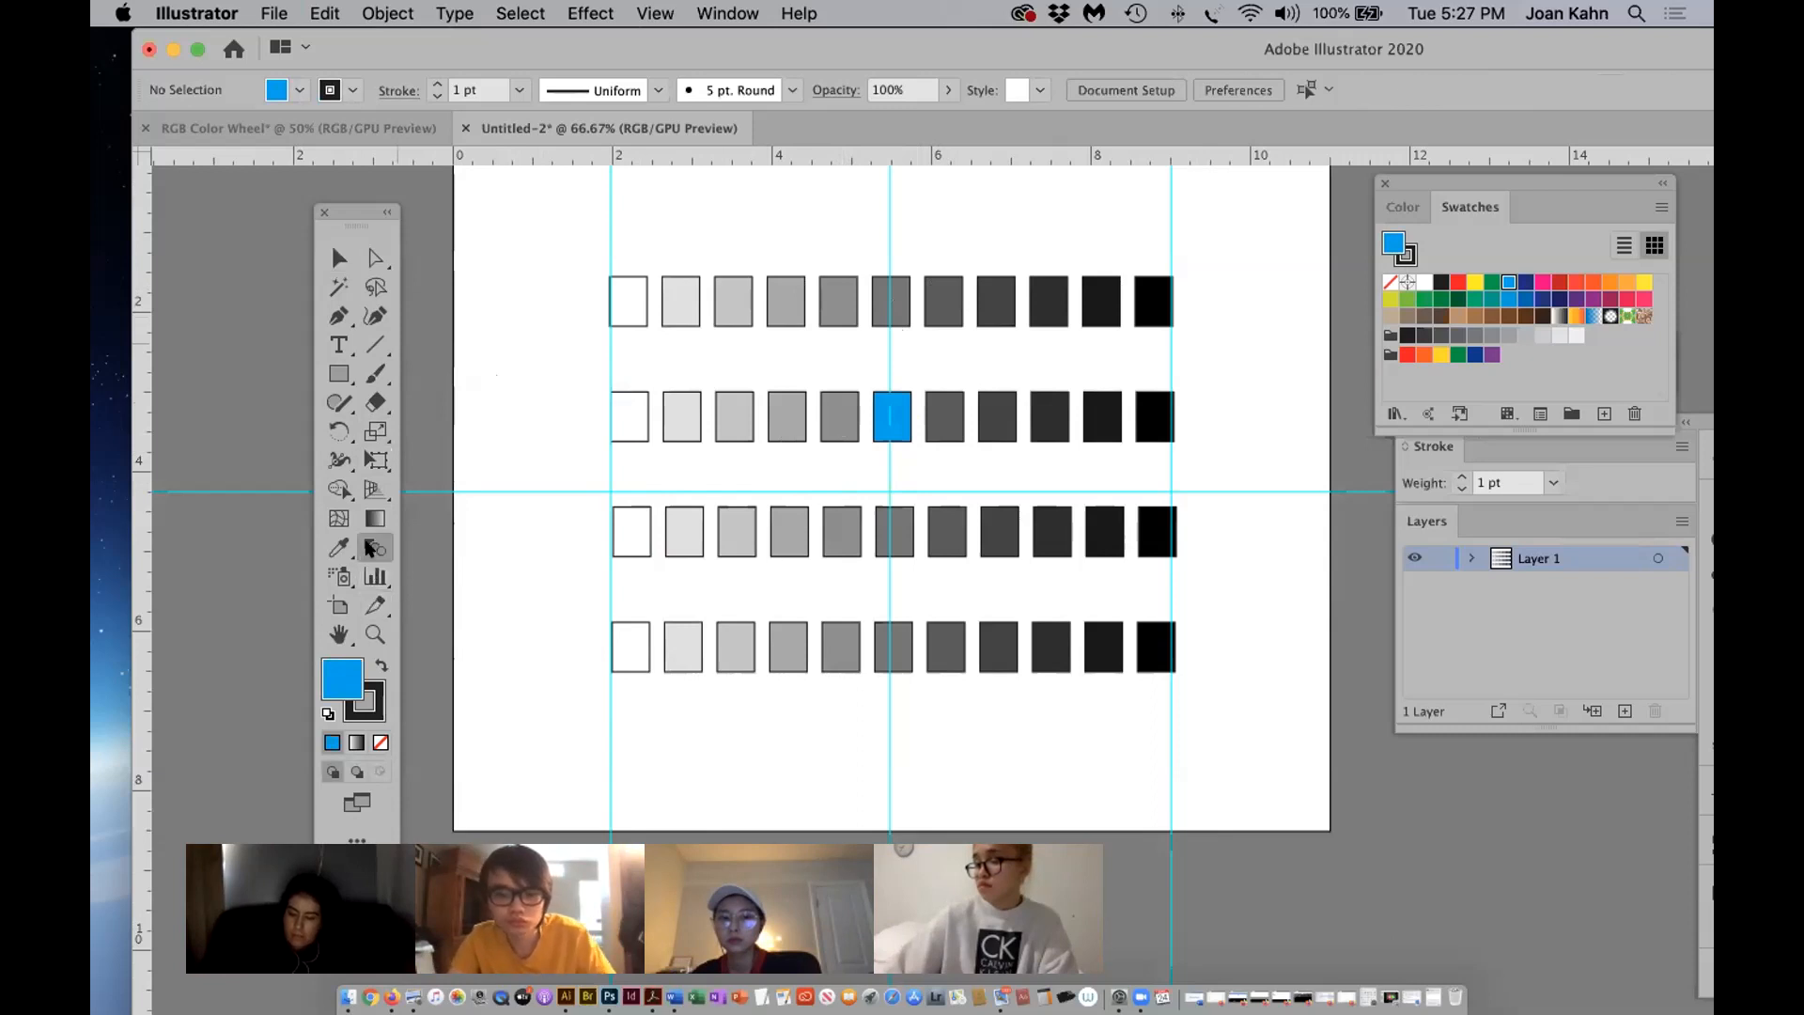
pyautogui.doubleClick(371, 547)
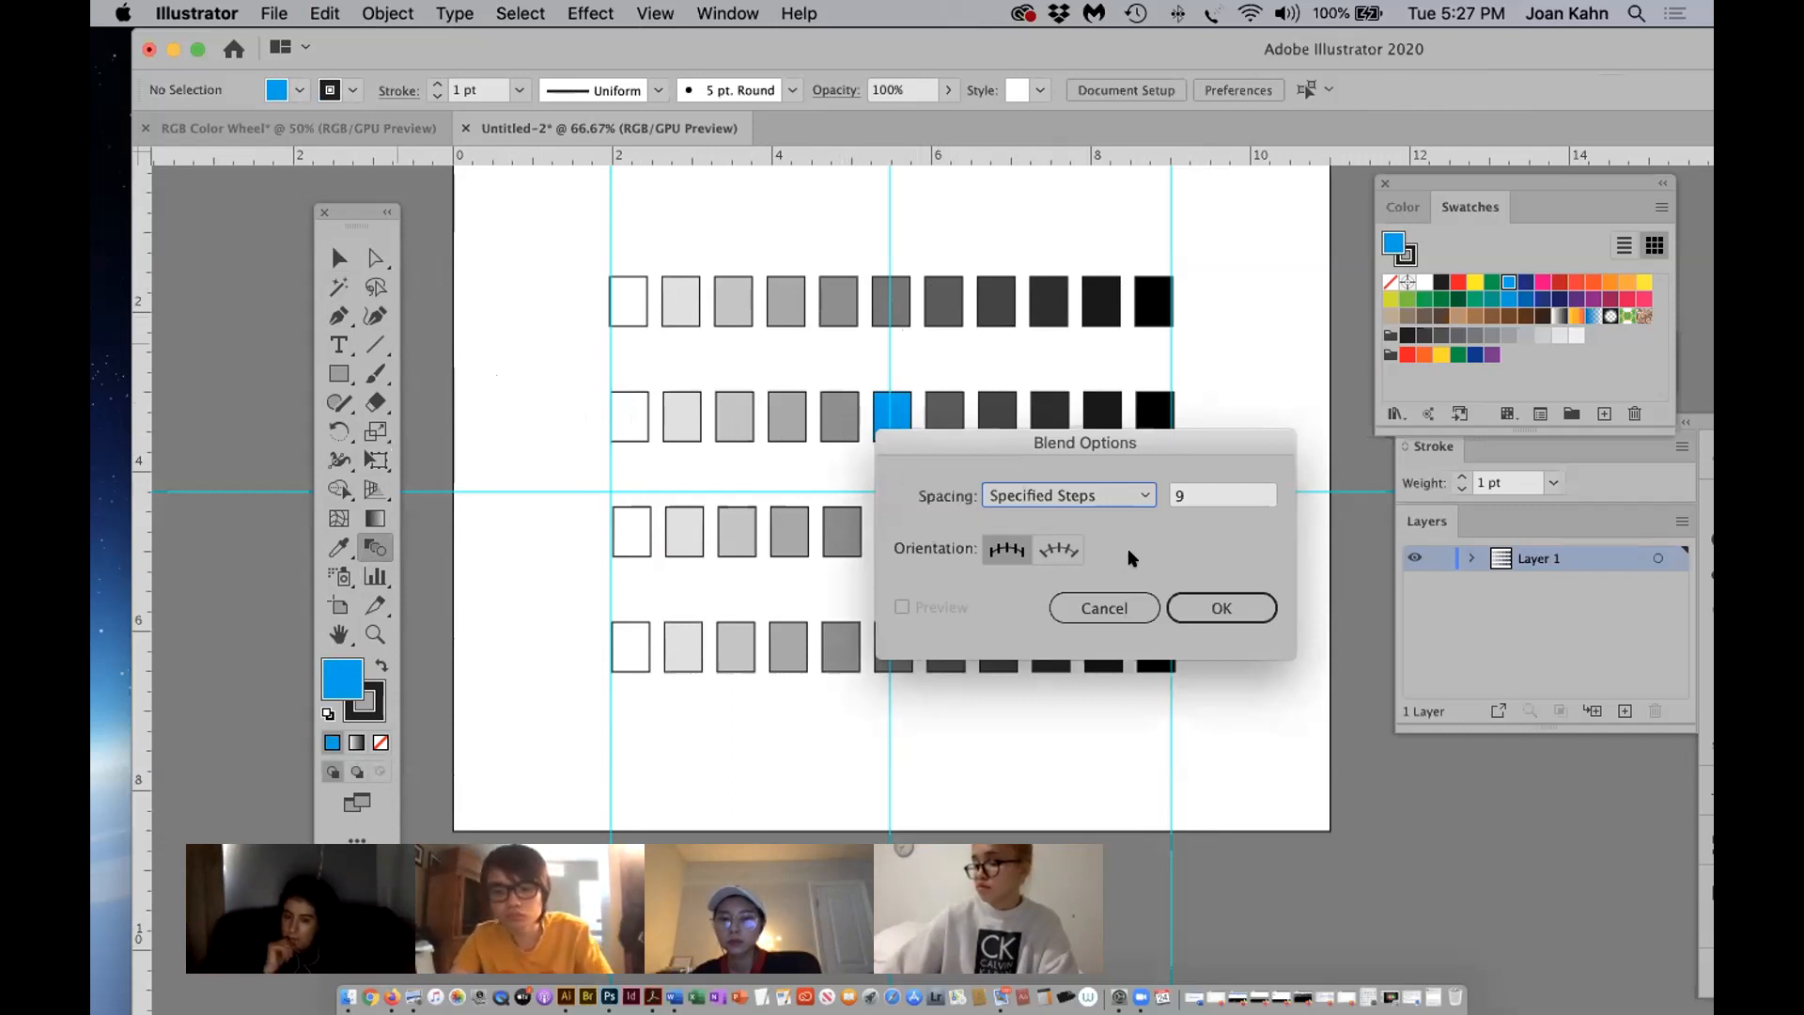
pyautogui.click(1182, 497)
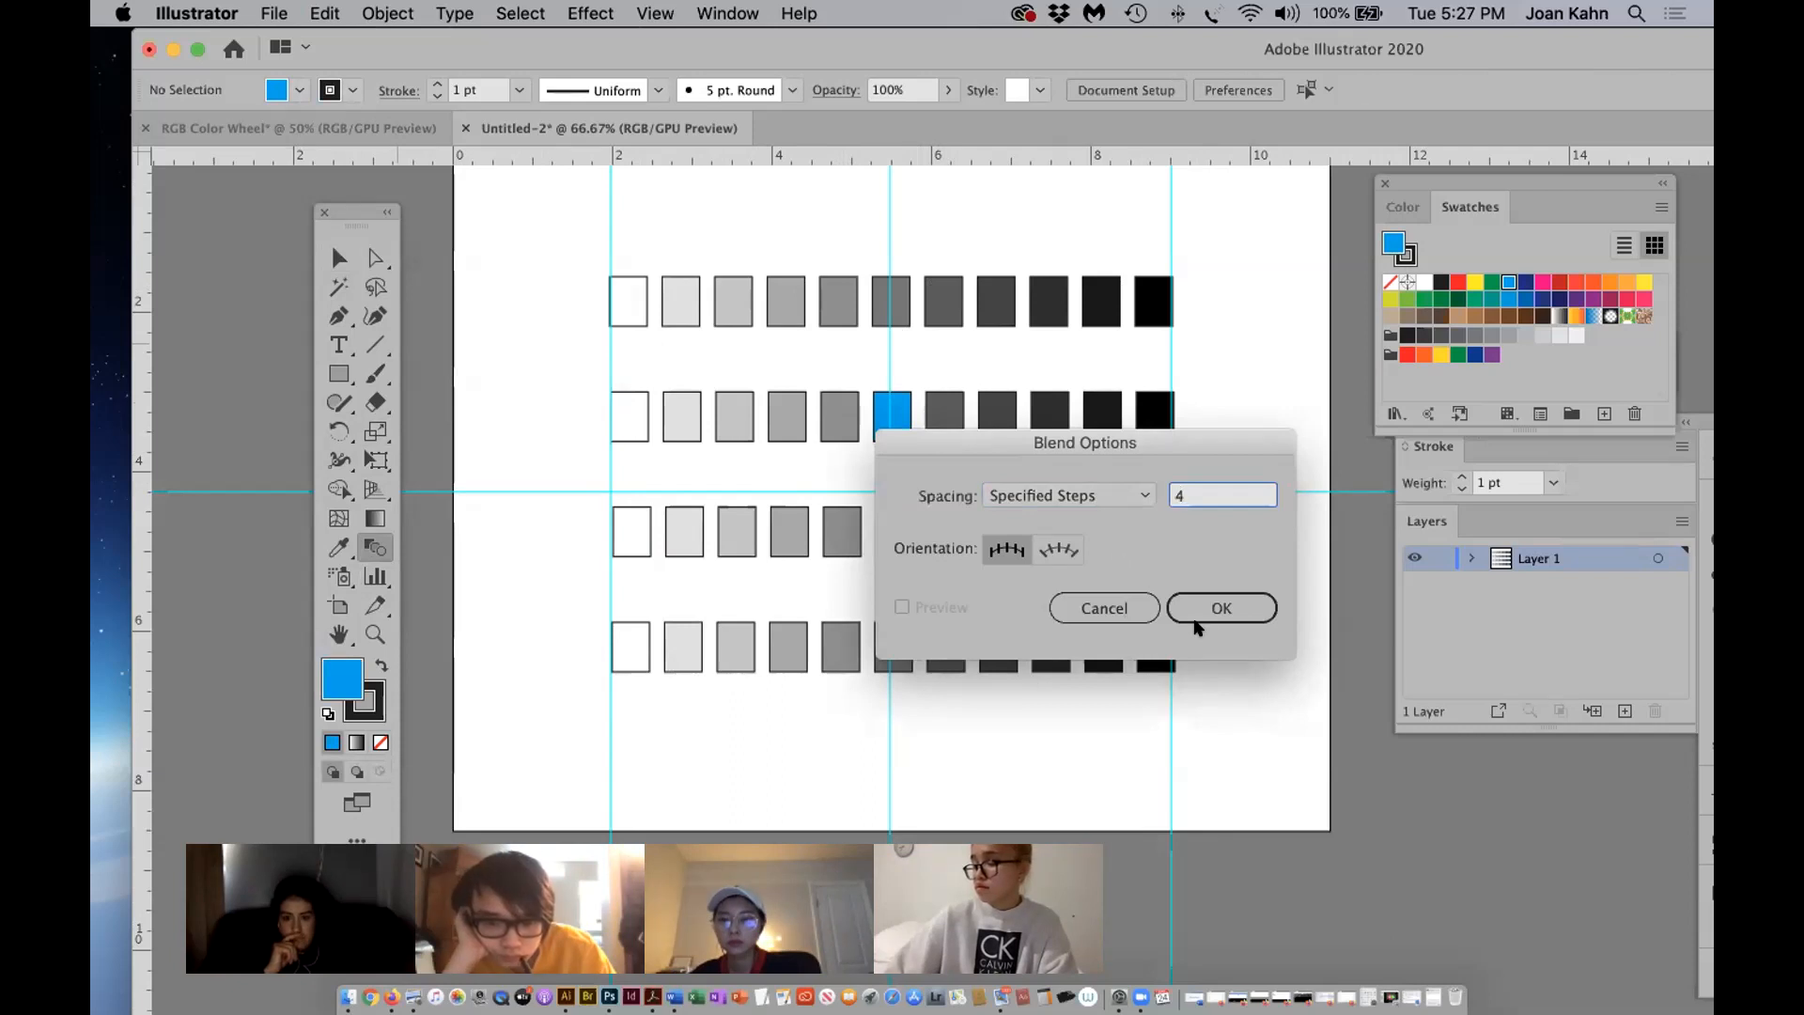
pyautogui.click(1218, 625)
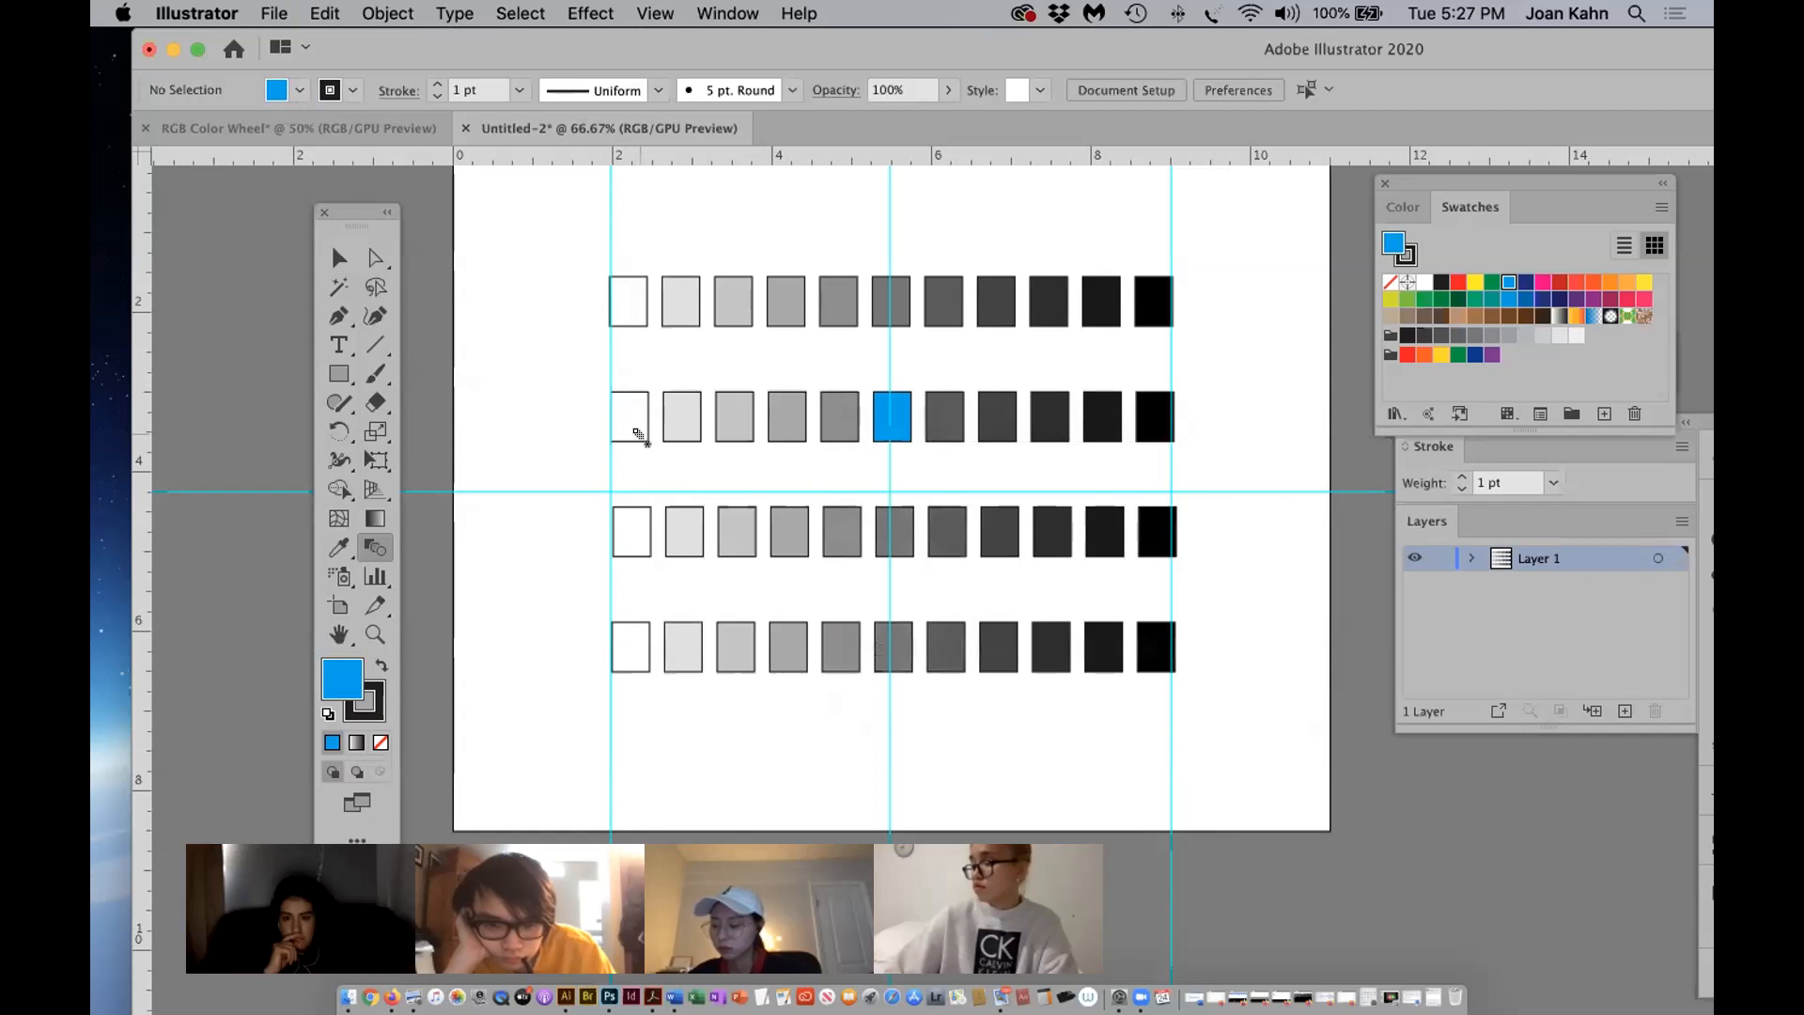
pyautogui.click(892, 418)
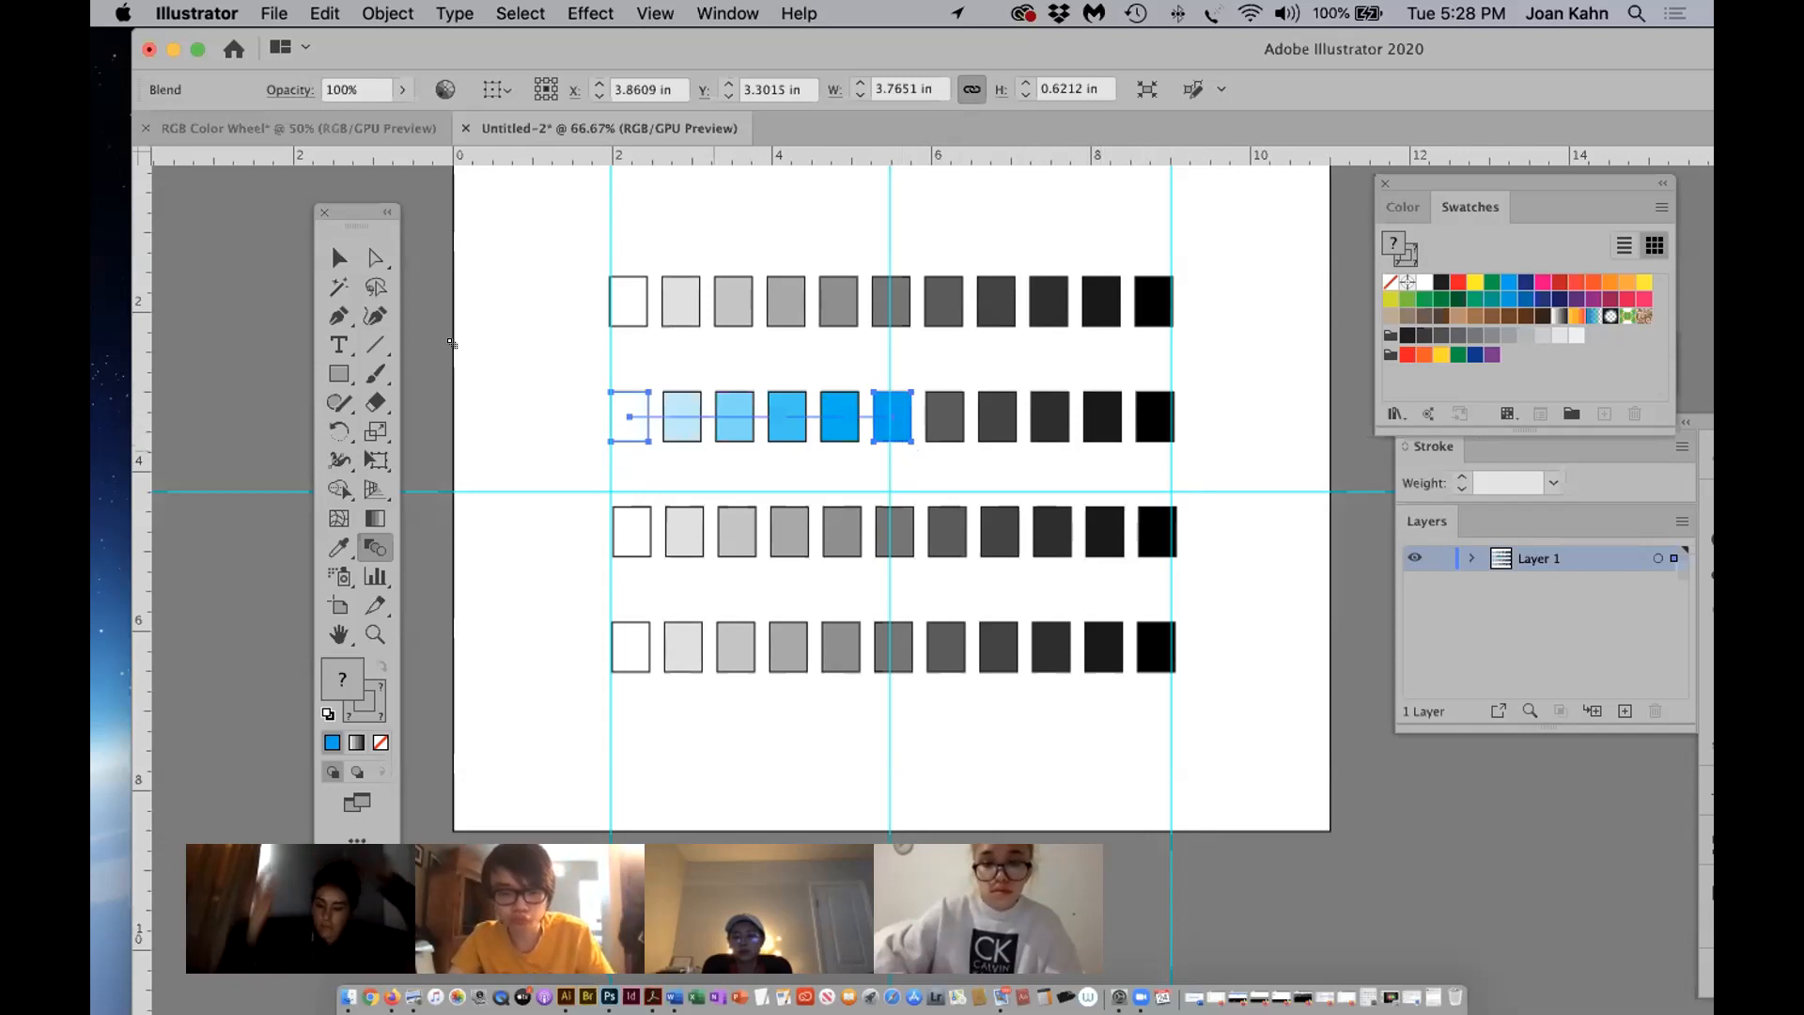
# Expand the second row's white-to-blue blend and ungroup it into separate rectangles.
pyautogui.press('v')
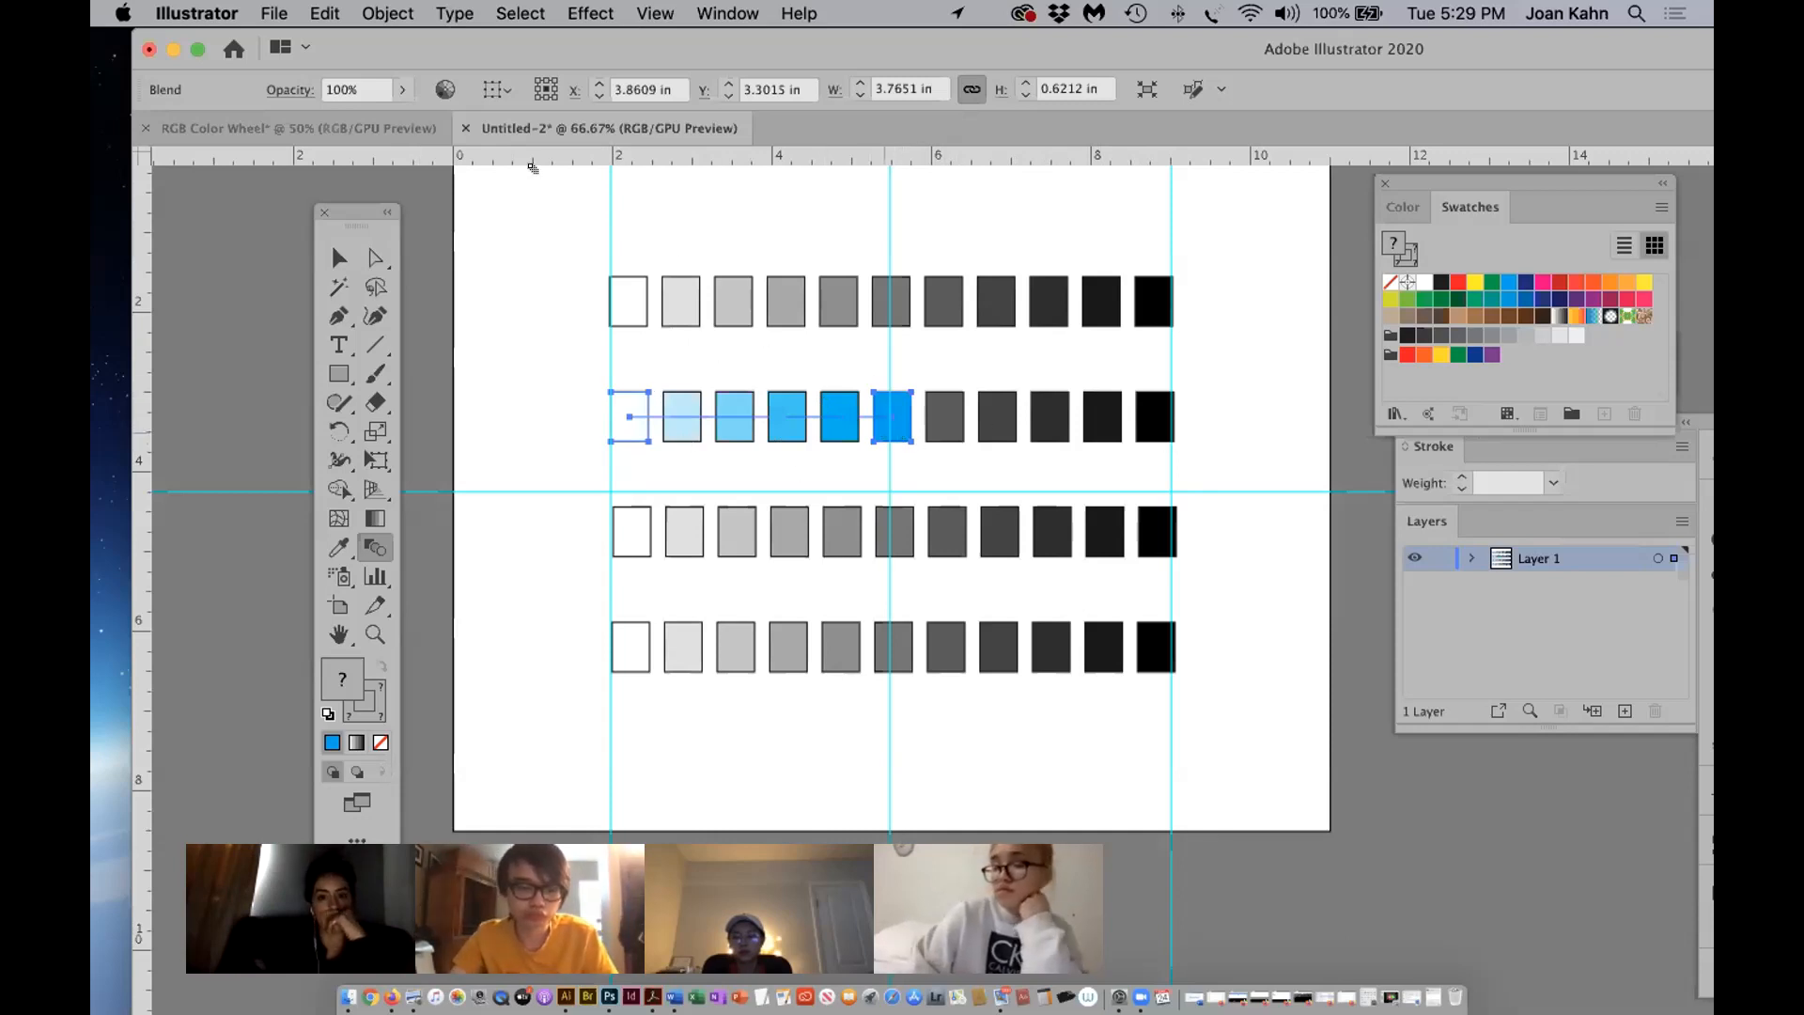
pyautogui.click(386, 14)
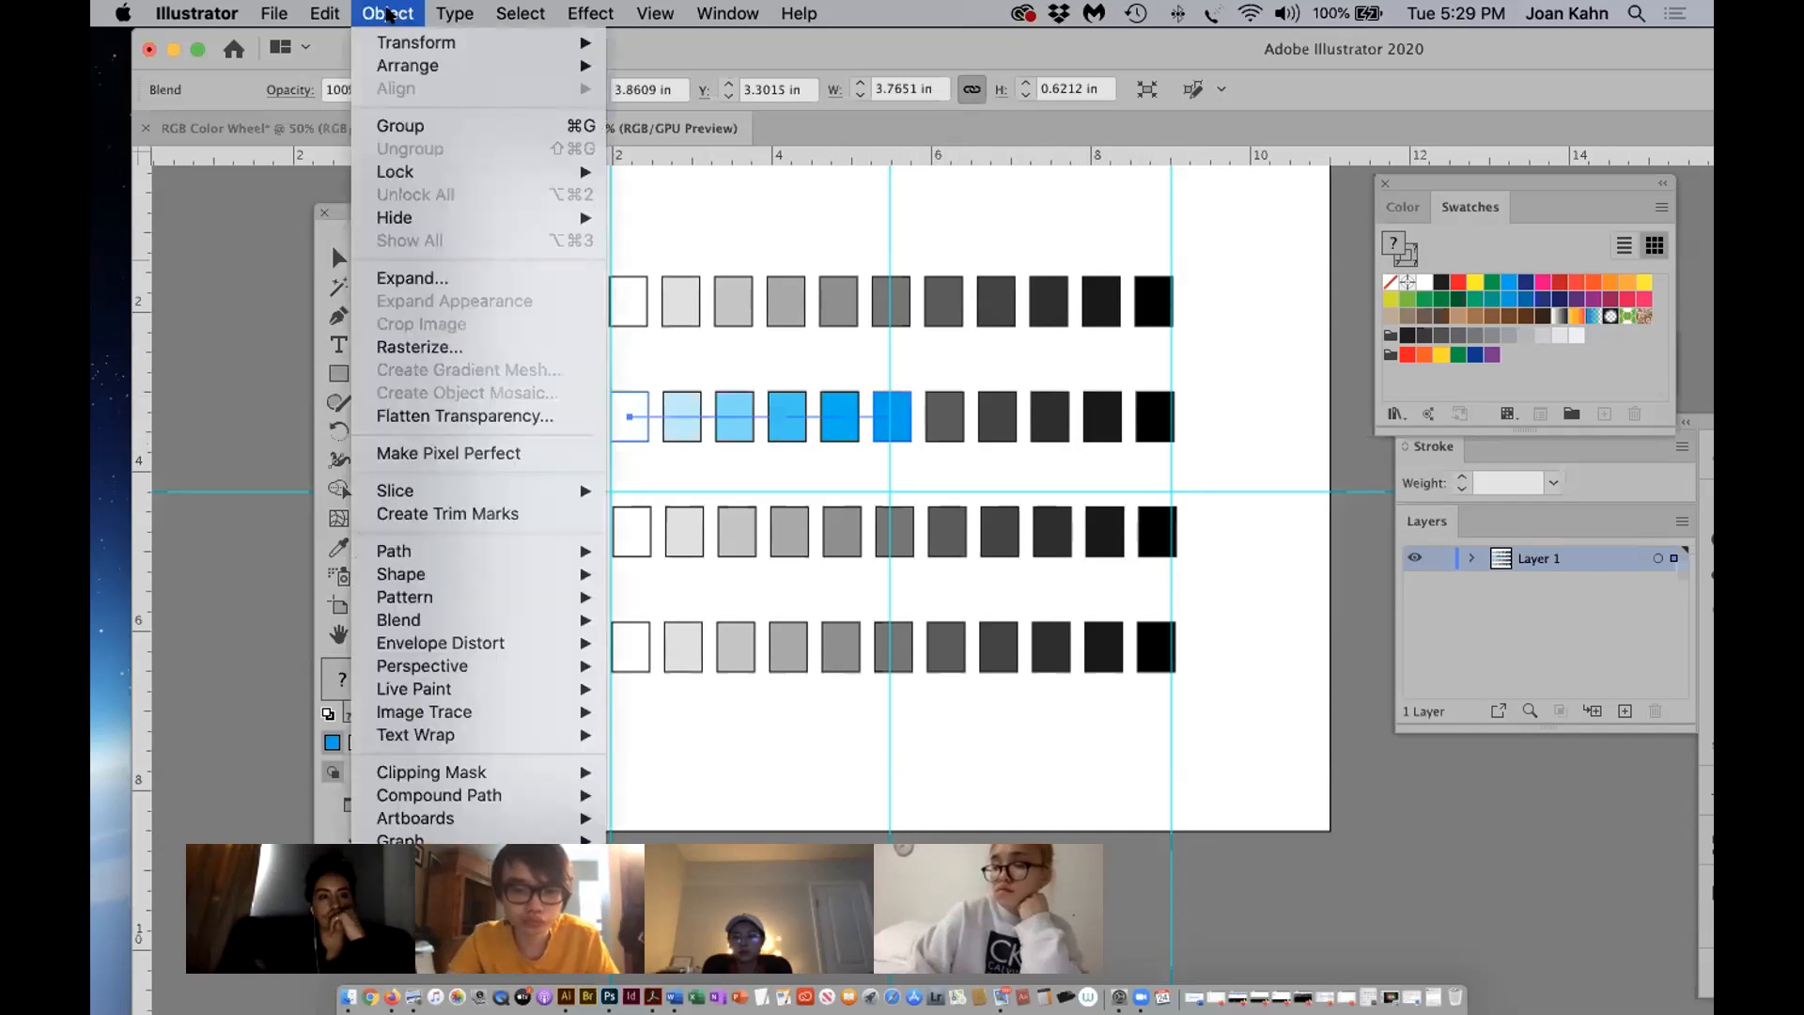
pyautogui.click(402, 279)
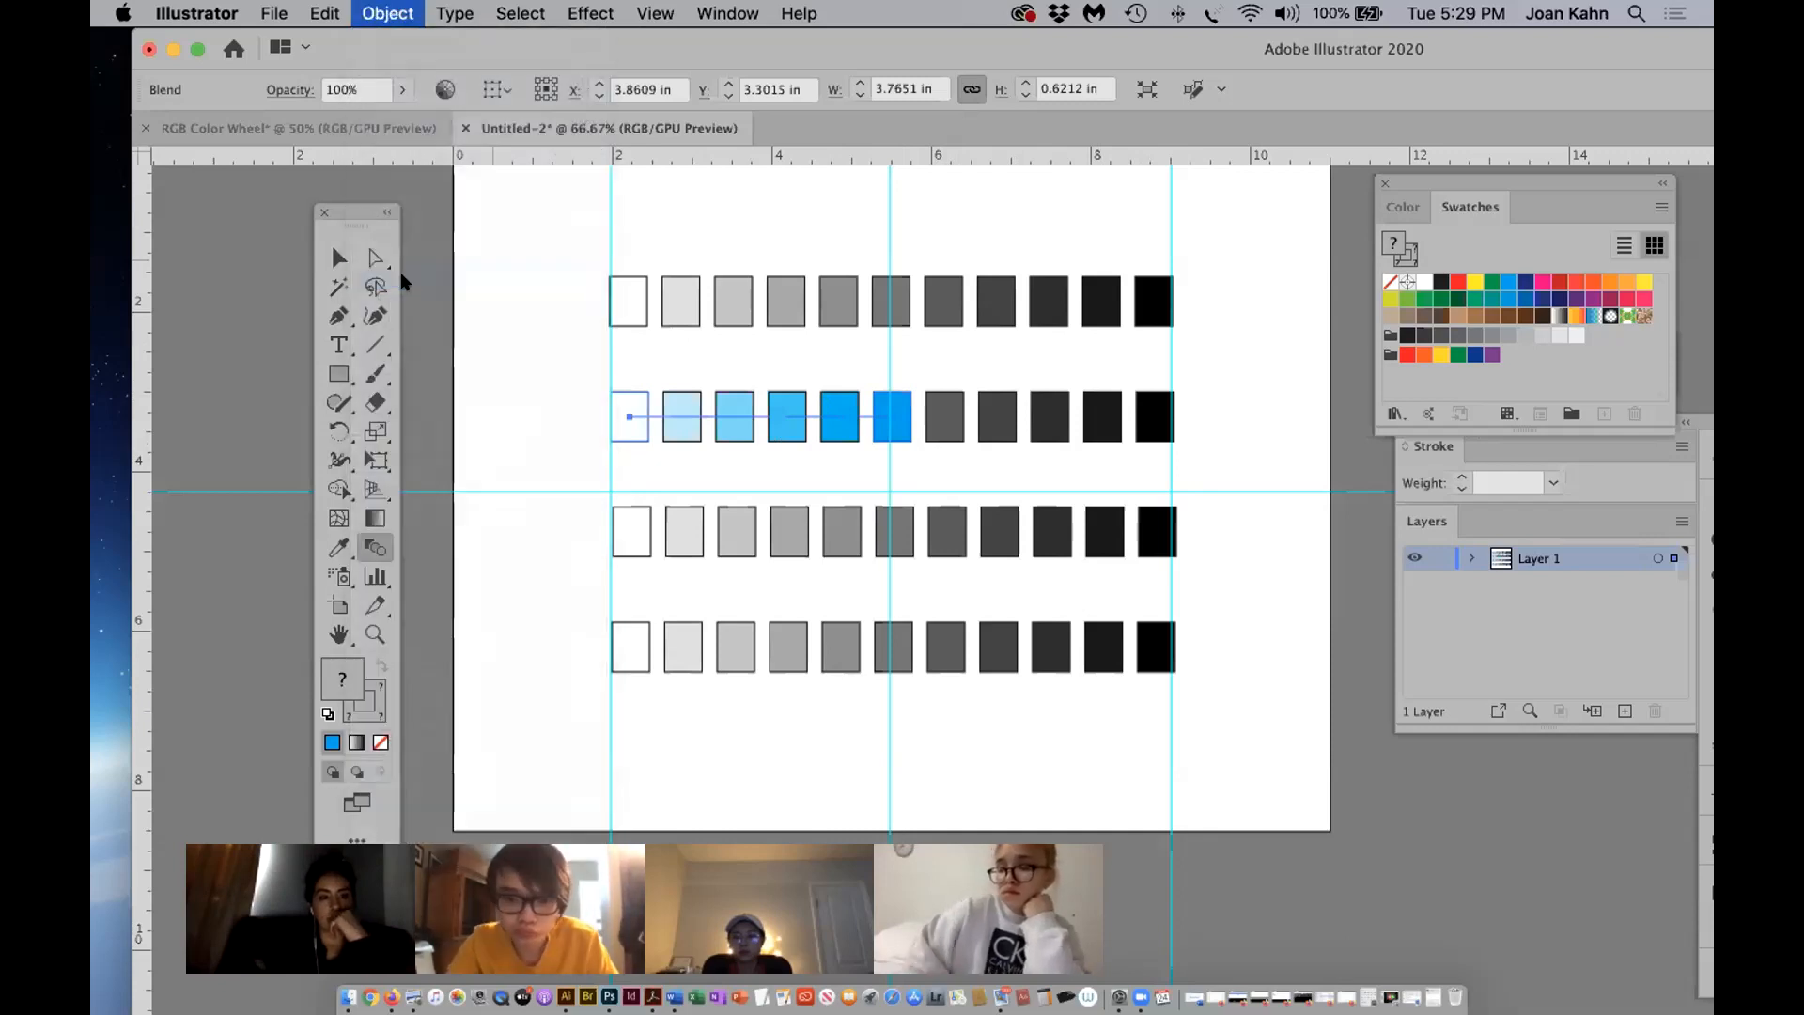
pyautogui.click(972, 665)
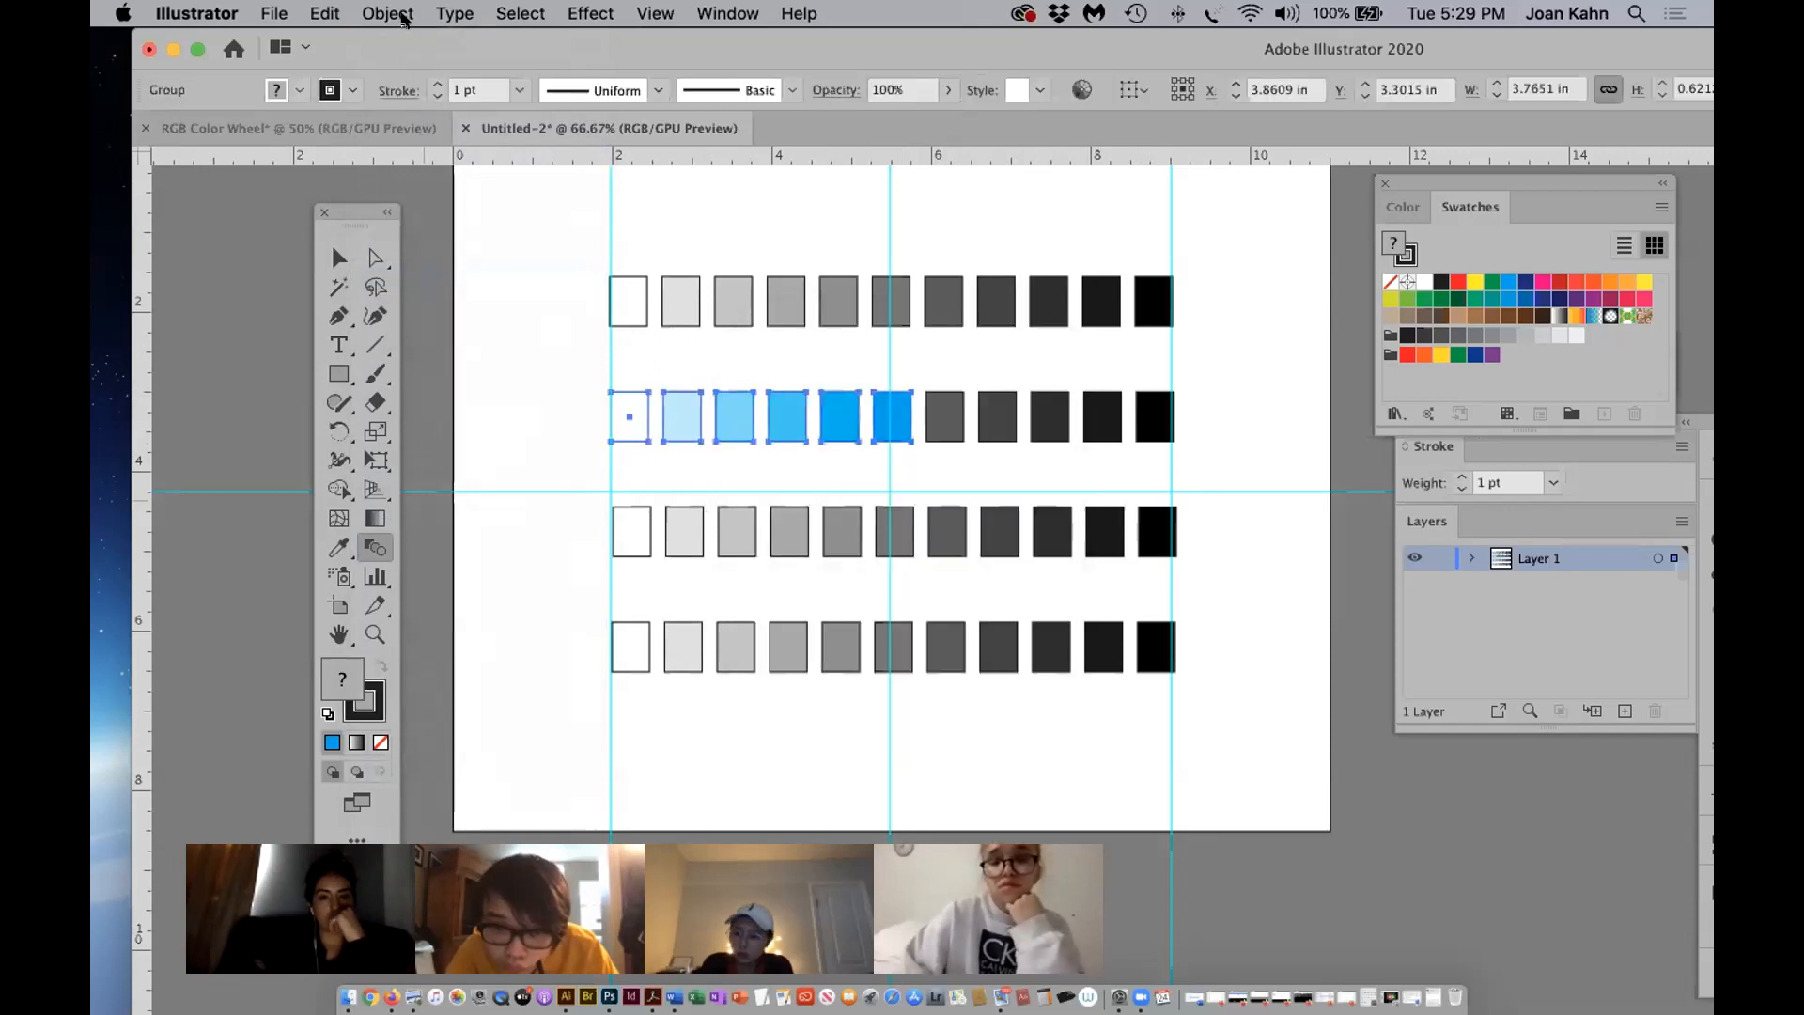
pyautogui.click(386, 13)
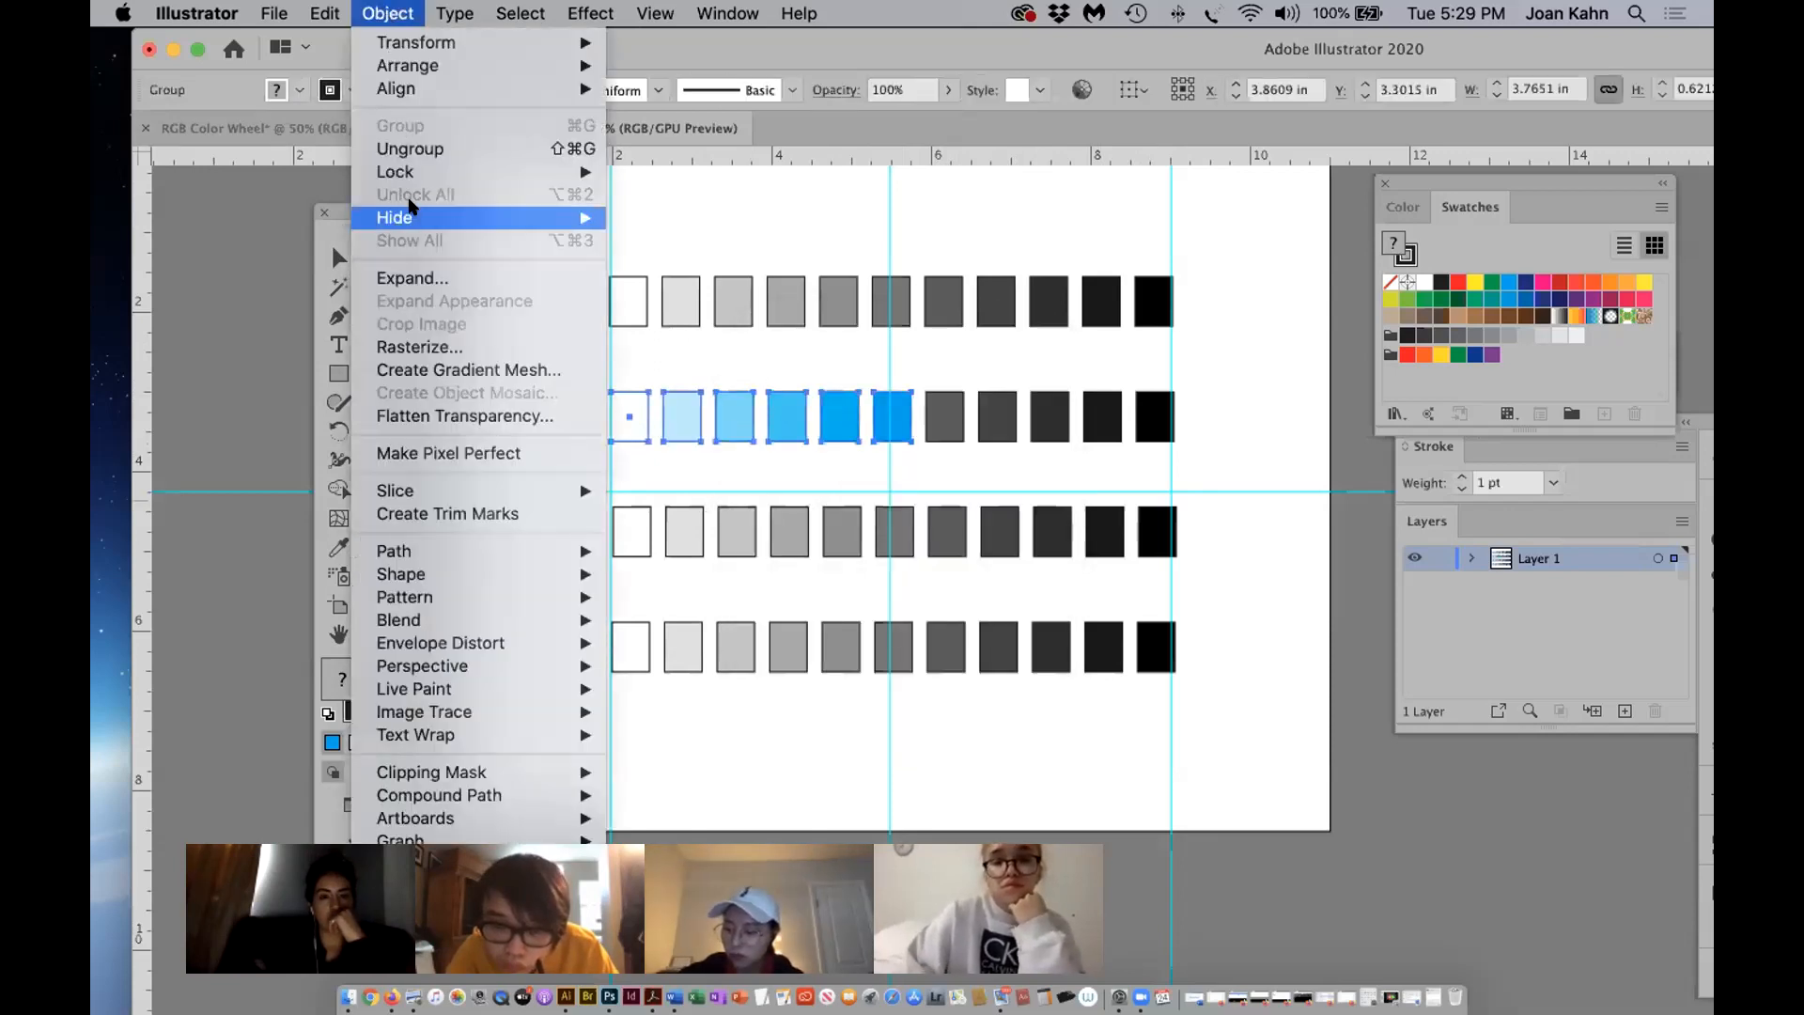
pyautogui.click(408, 146)
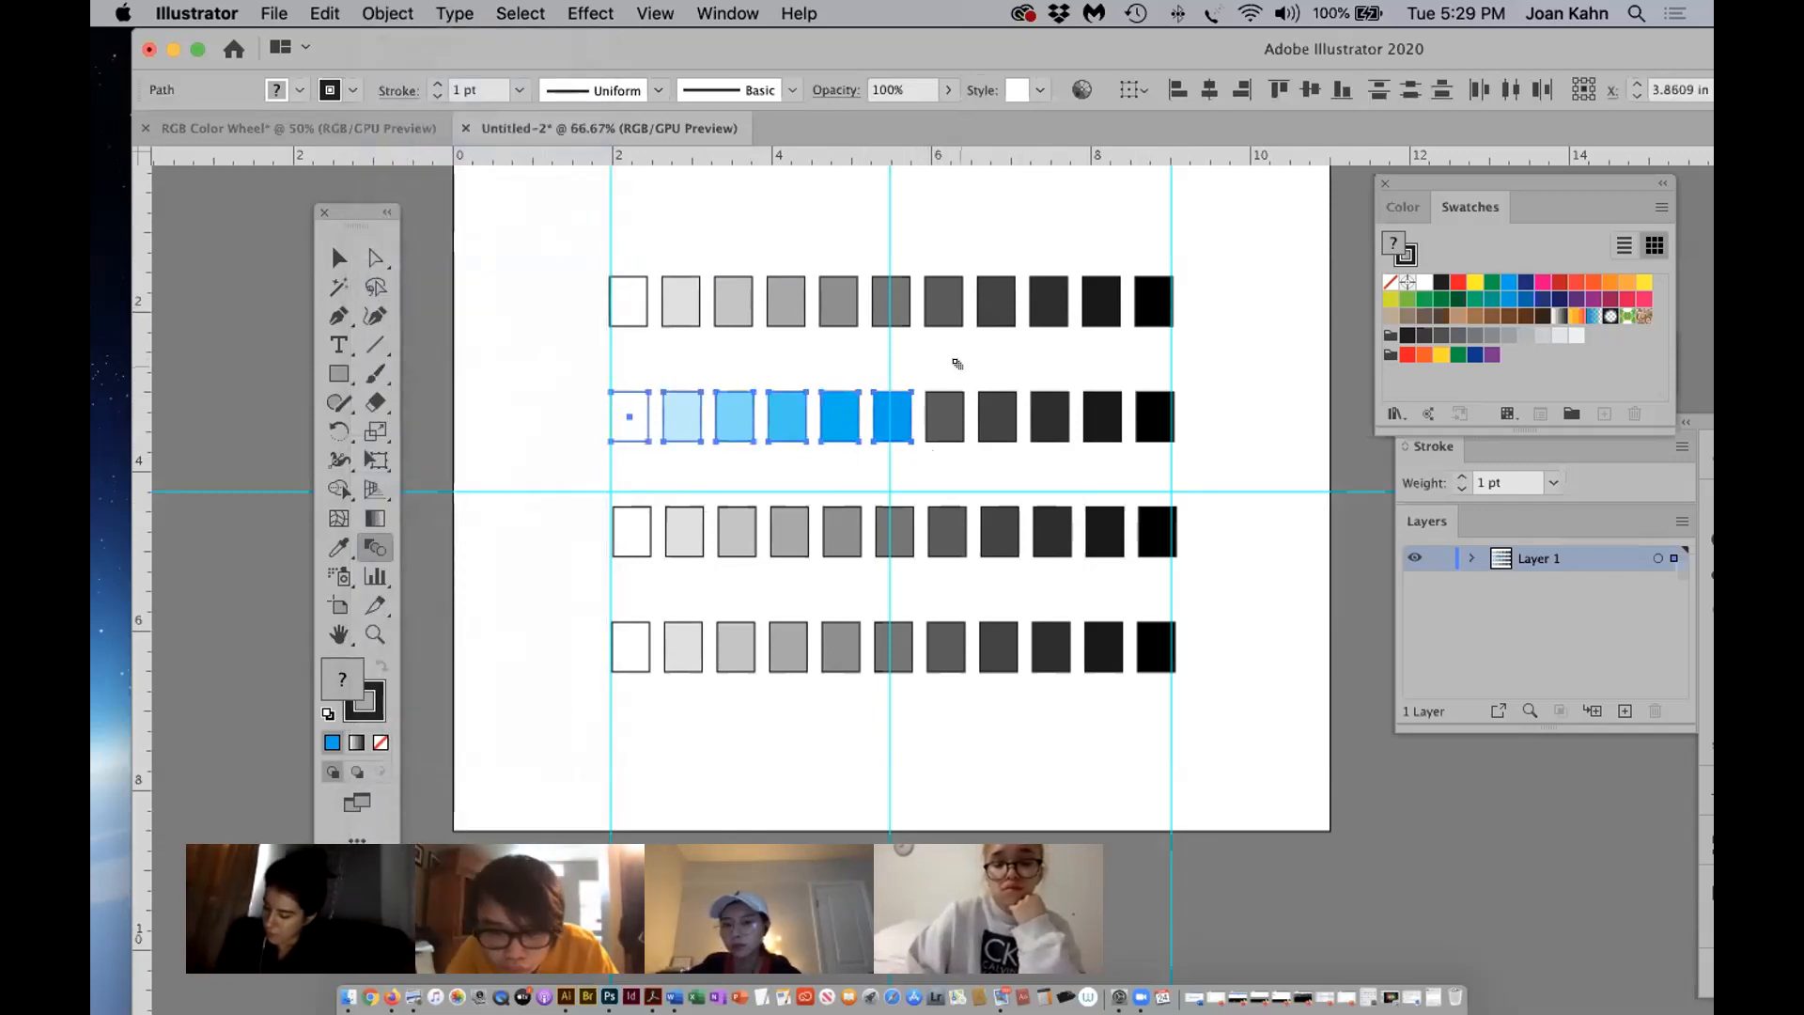
pyautogui.press('super')
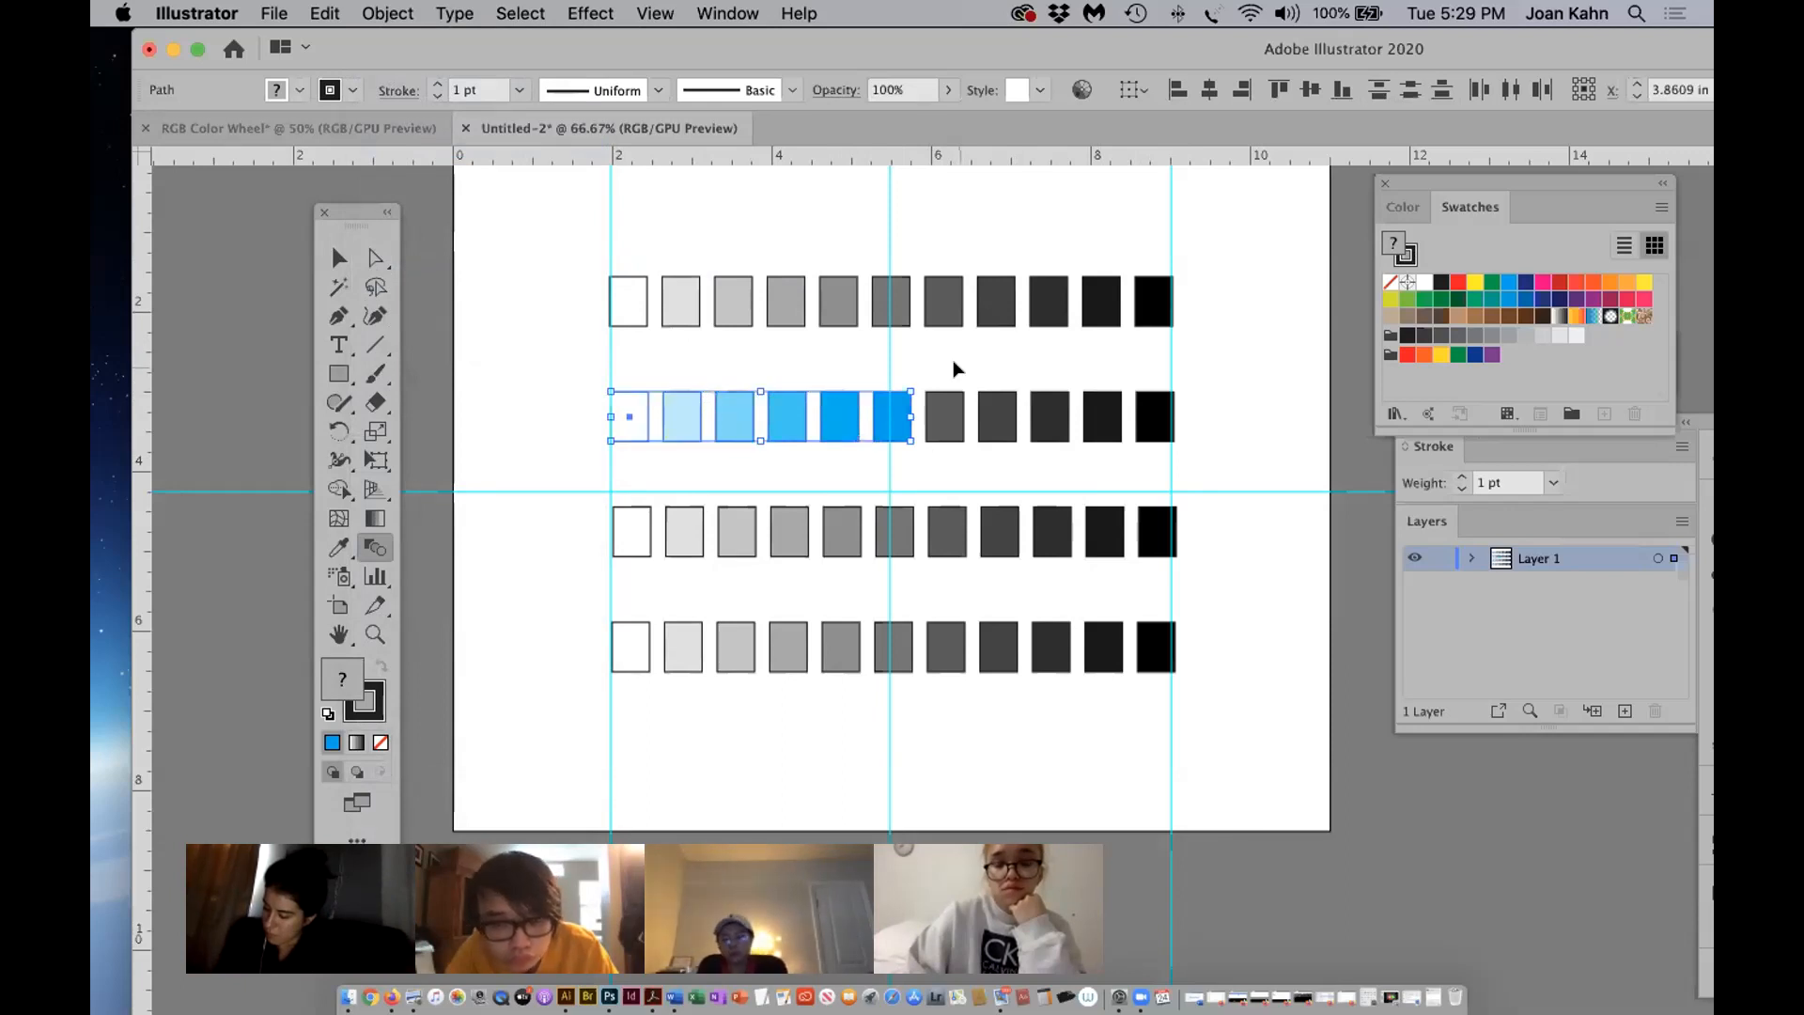
pyautogui.keyDown('super'); pyautogui.click(957, 368); pyautogui.keyUp('super')
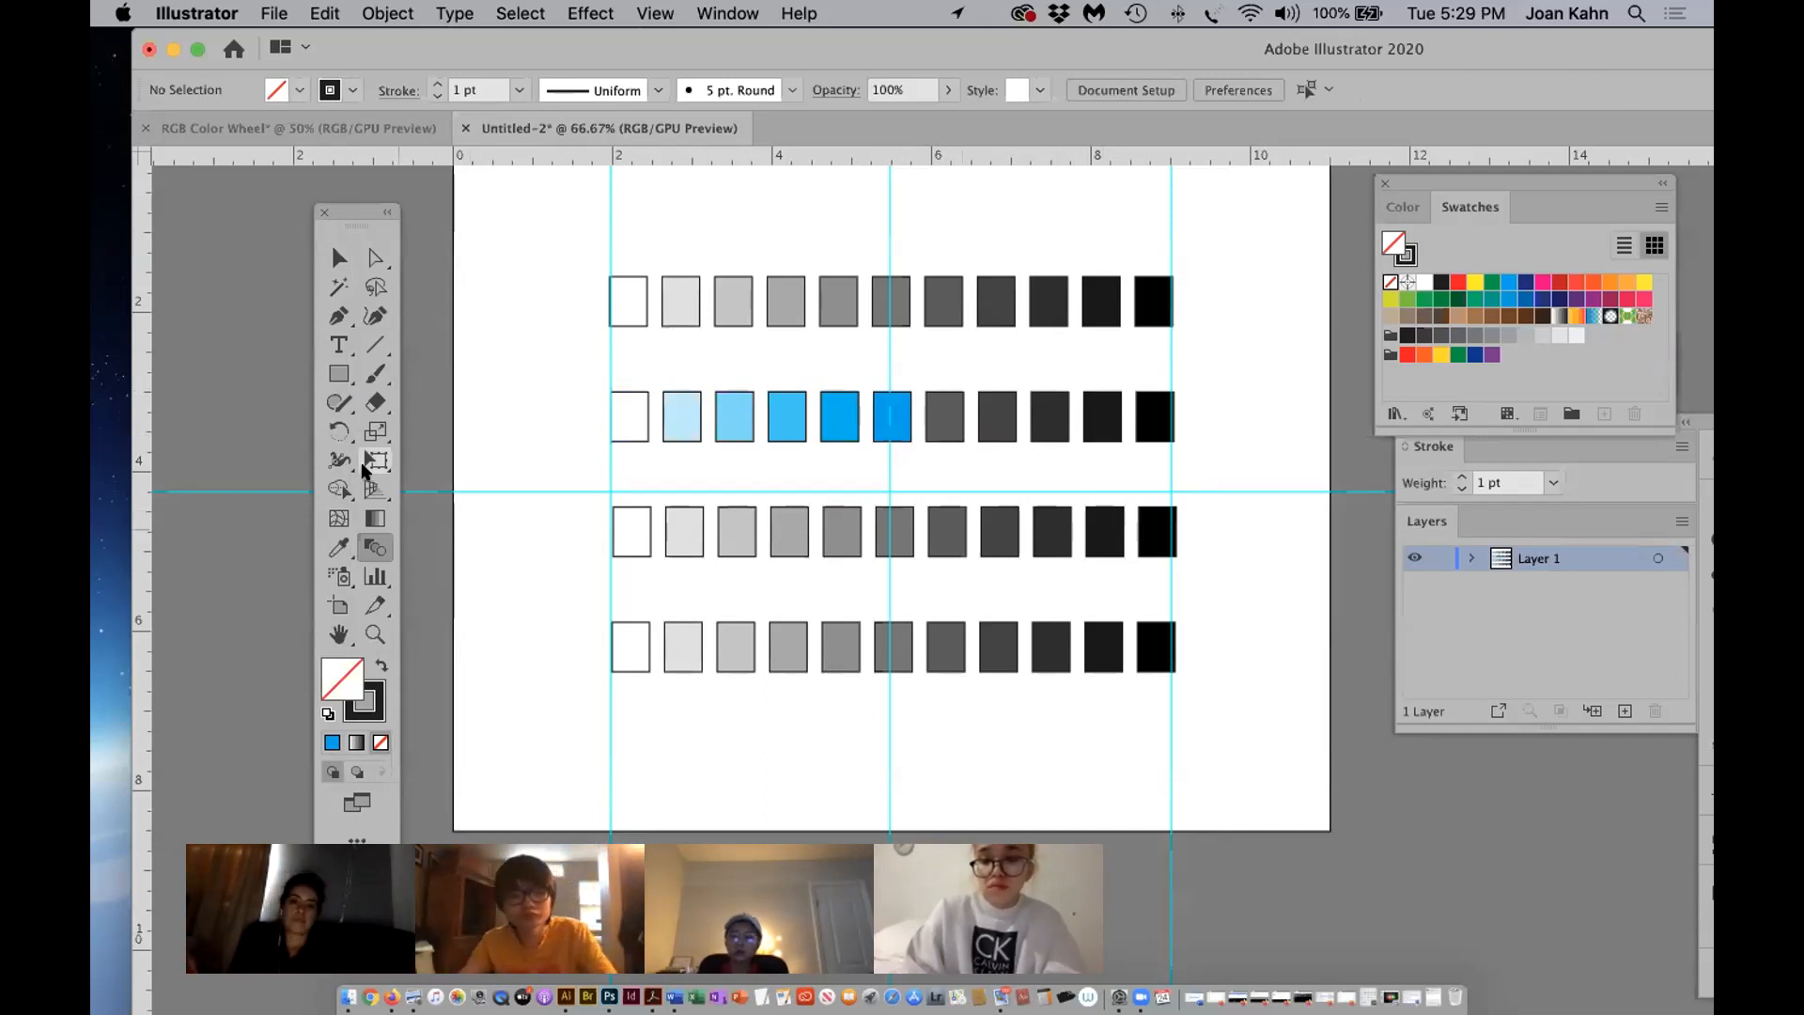
# Blend the second row's blue middle rectangle to its black rectangle using Specified Steps spacing with 4 steps.
pyautogui.doubleClick(373, 547)
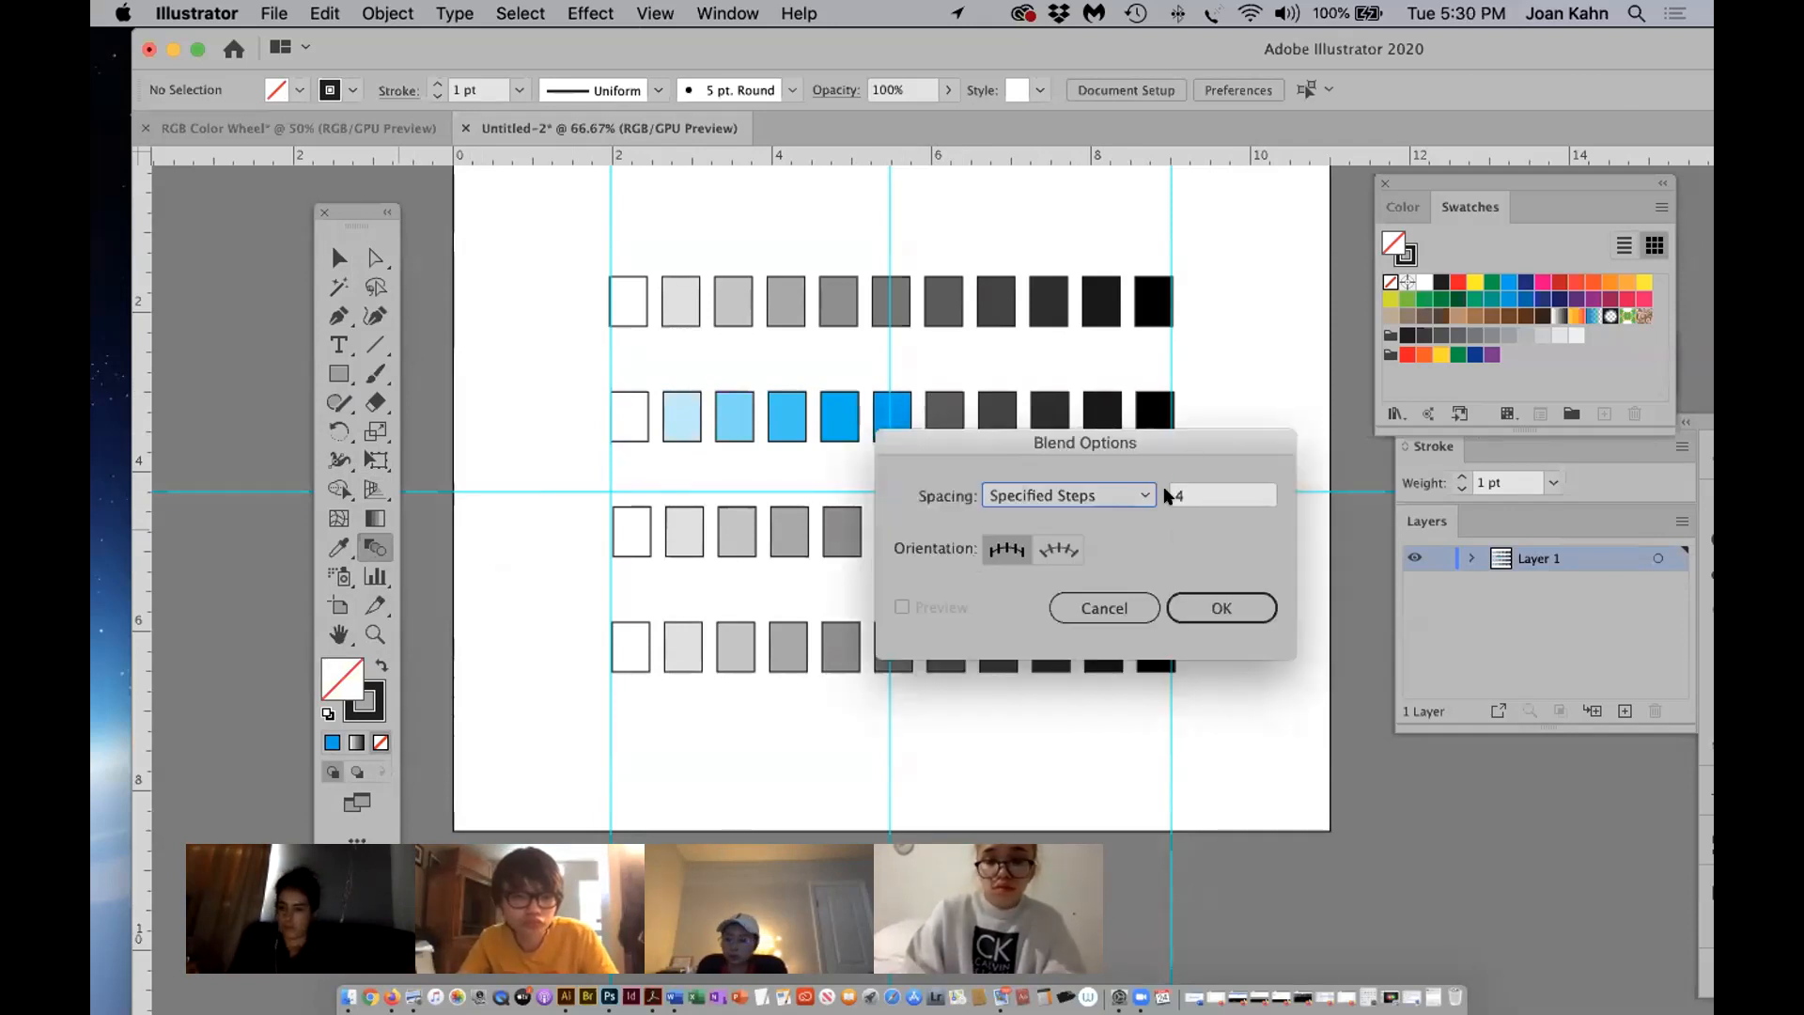
pyautogui.click(1217, 609)
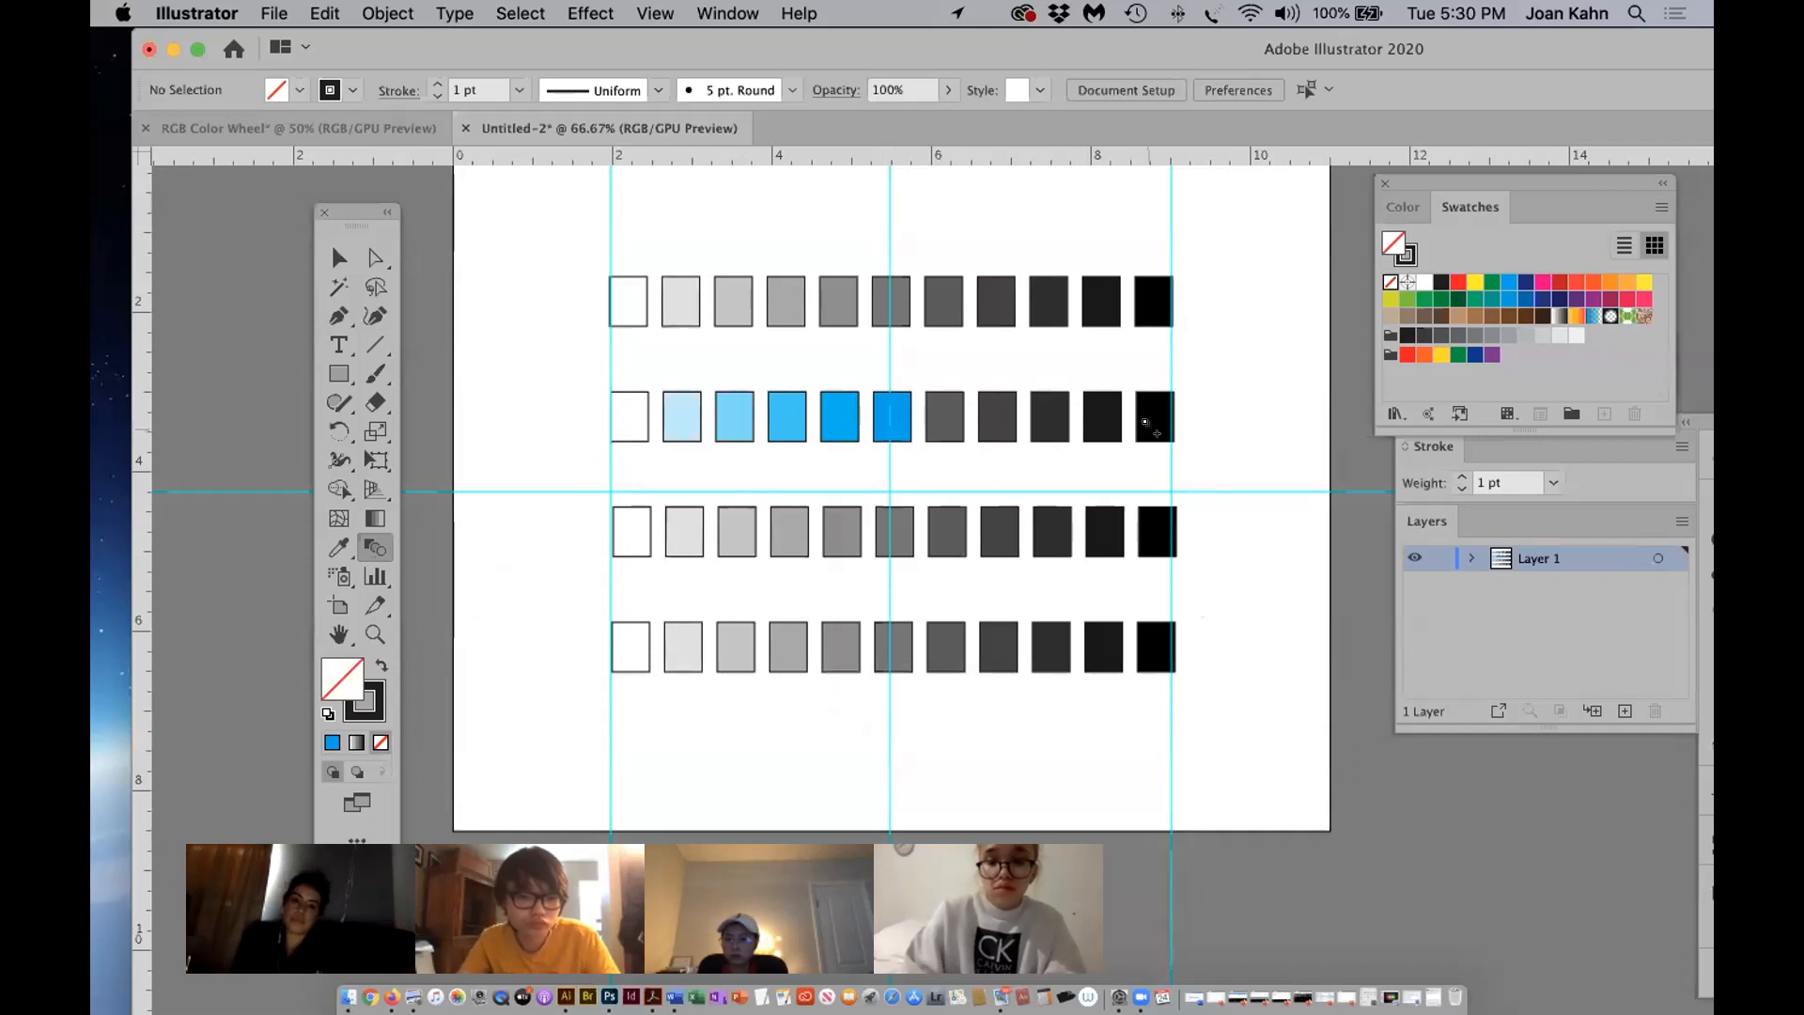
pyautogui.click(1146, 424)
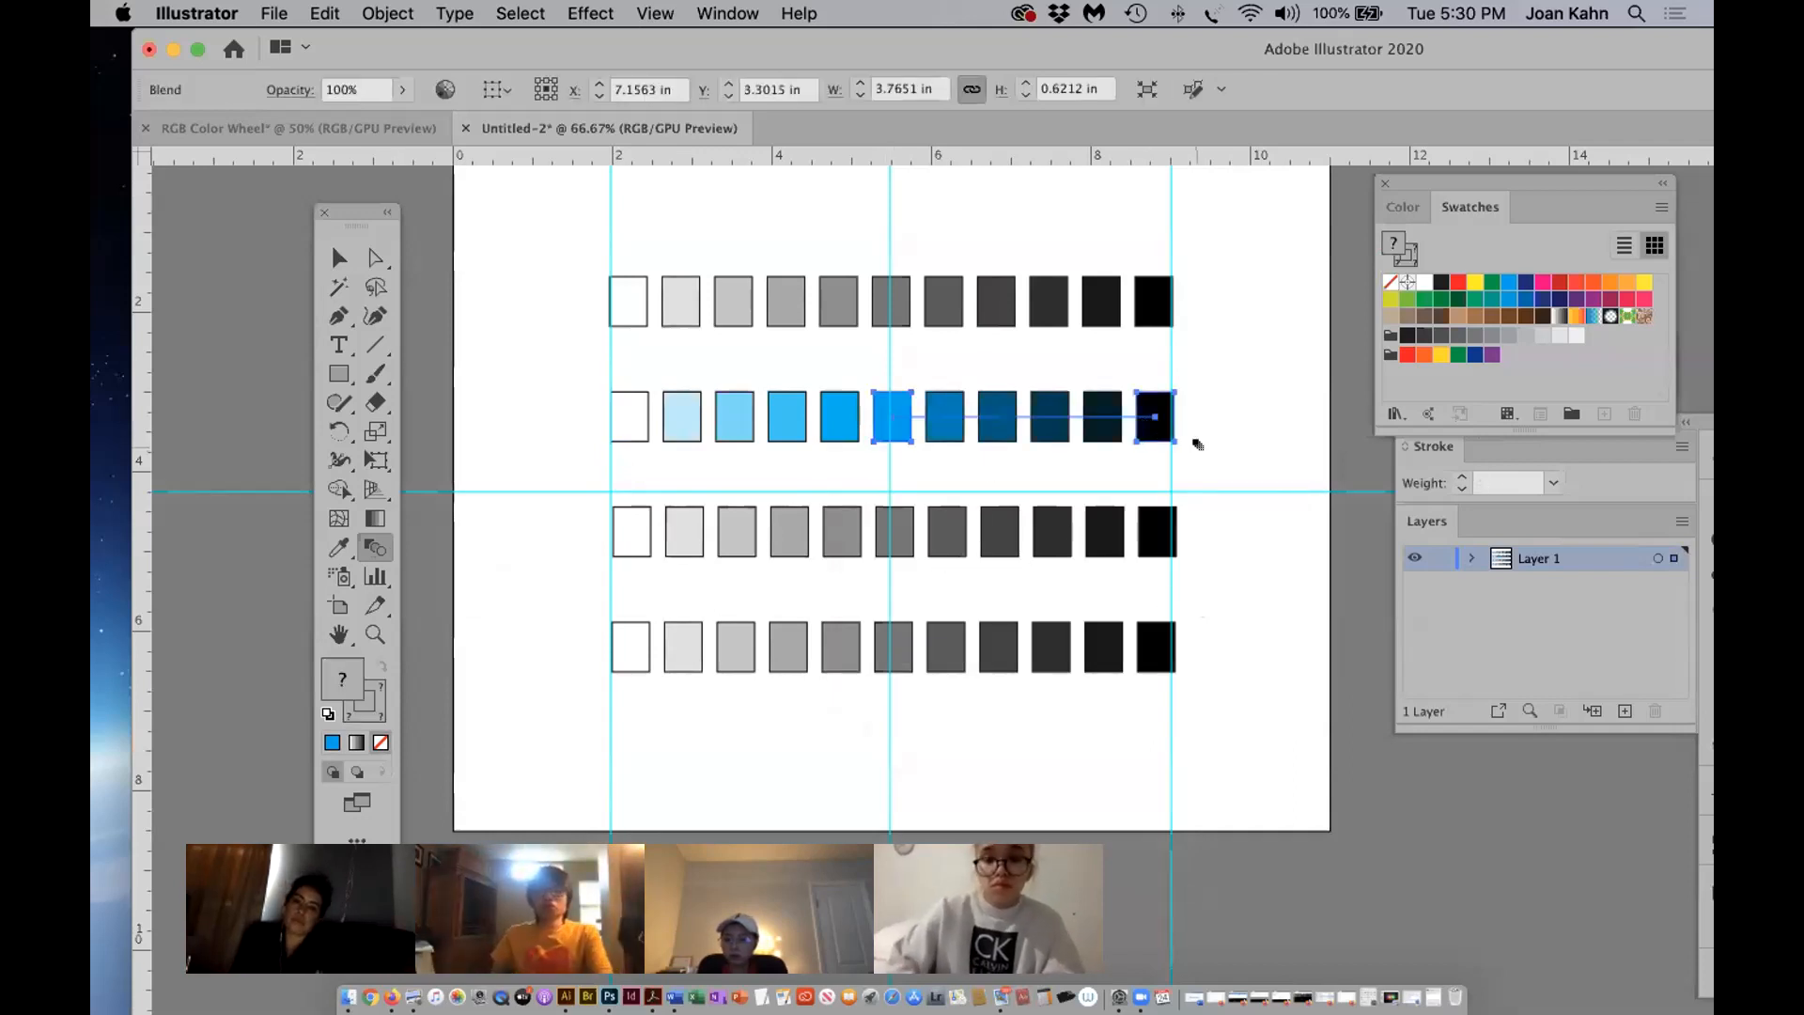
pyautogui.press('super')
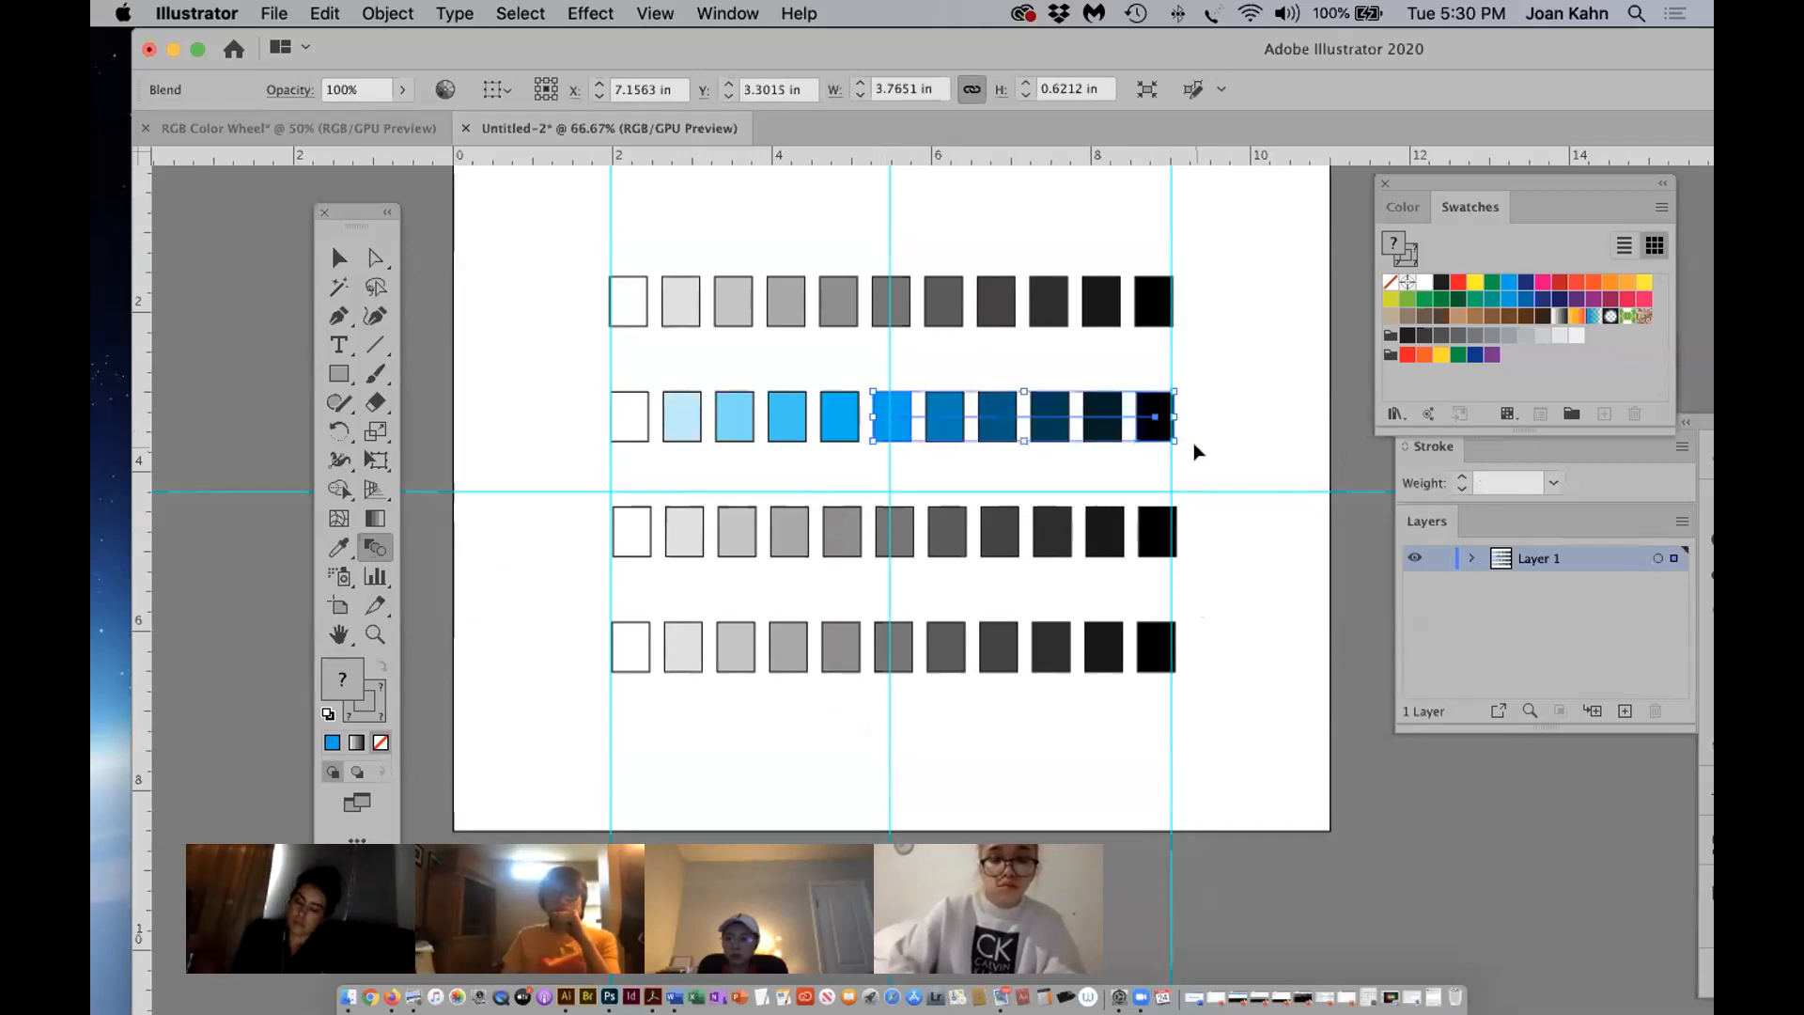
pyautogui.keyDown('super'); pyautogui.click(1195, 452); pyautogui.keyUp('super')
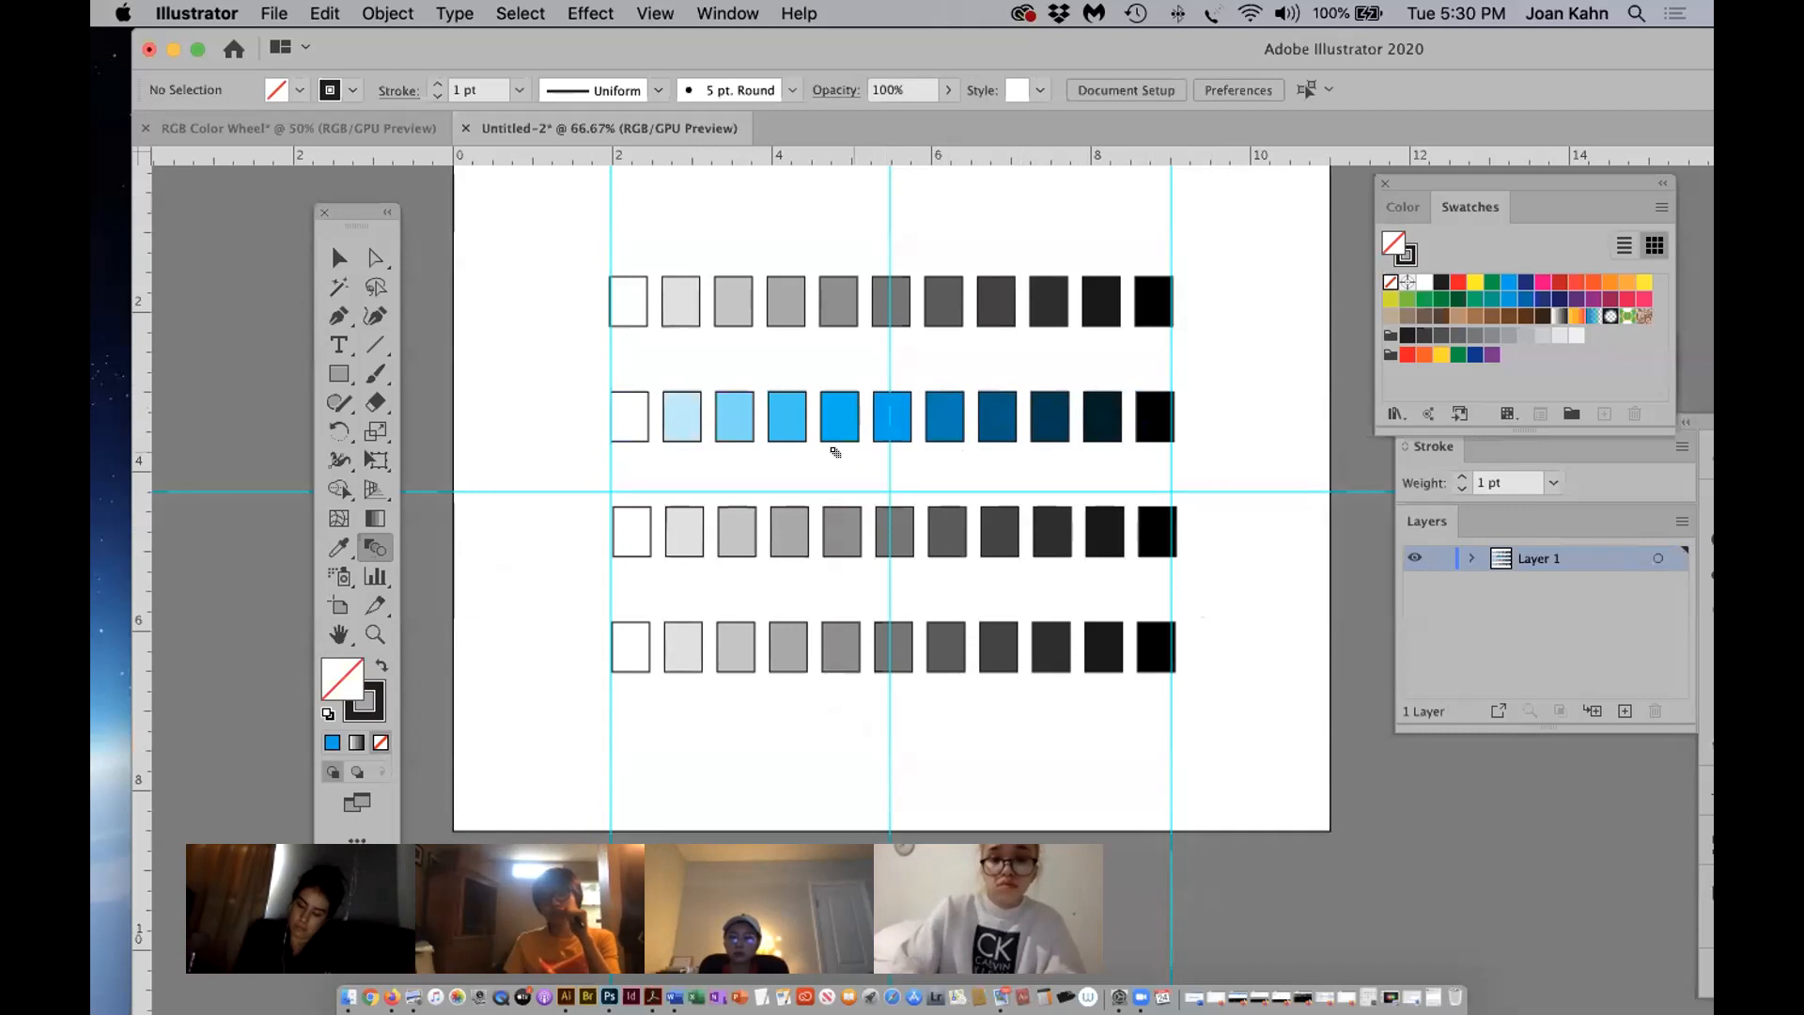
# Expand the first row's grayscale blend with Object, Fill and Stroke enabled, and ungroup it into separate rectangles.
pyautogui.click(339, 257)
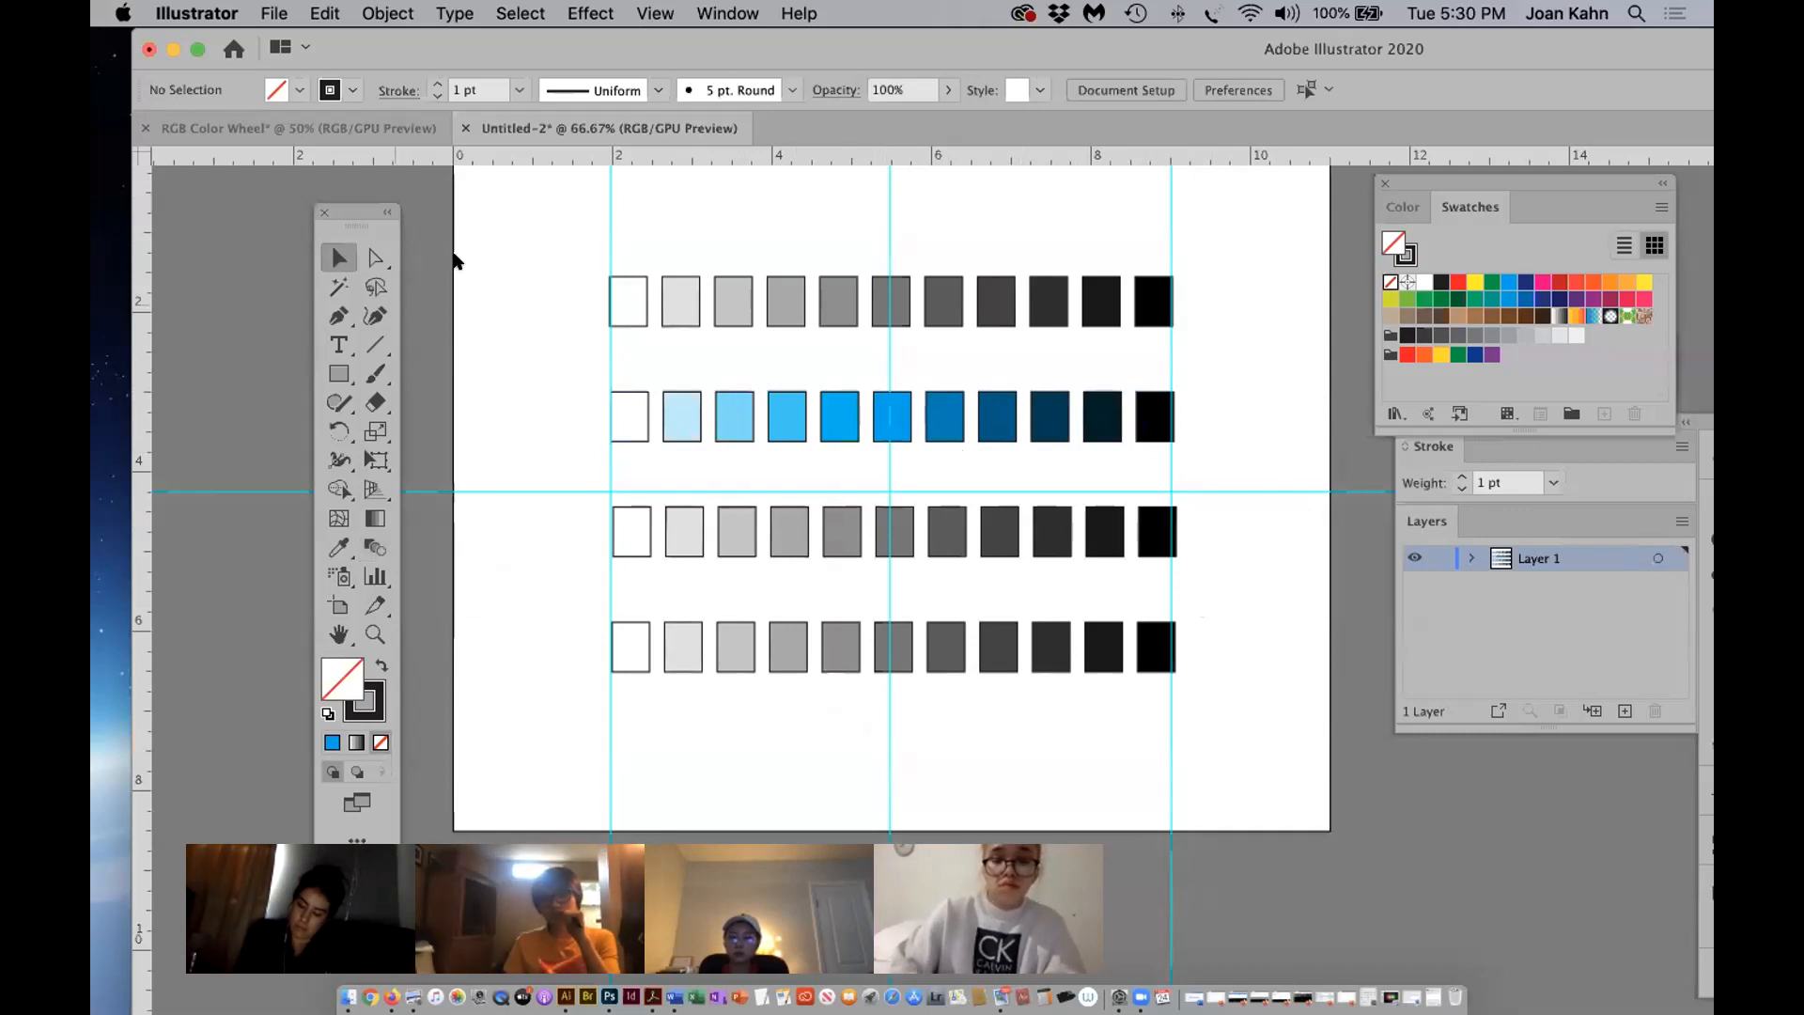
pyautogui.click(827, 323)
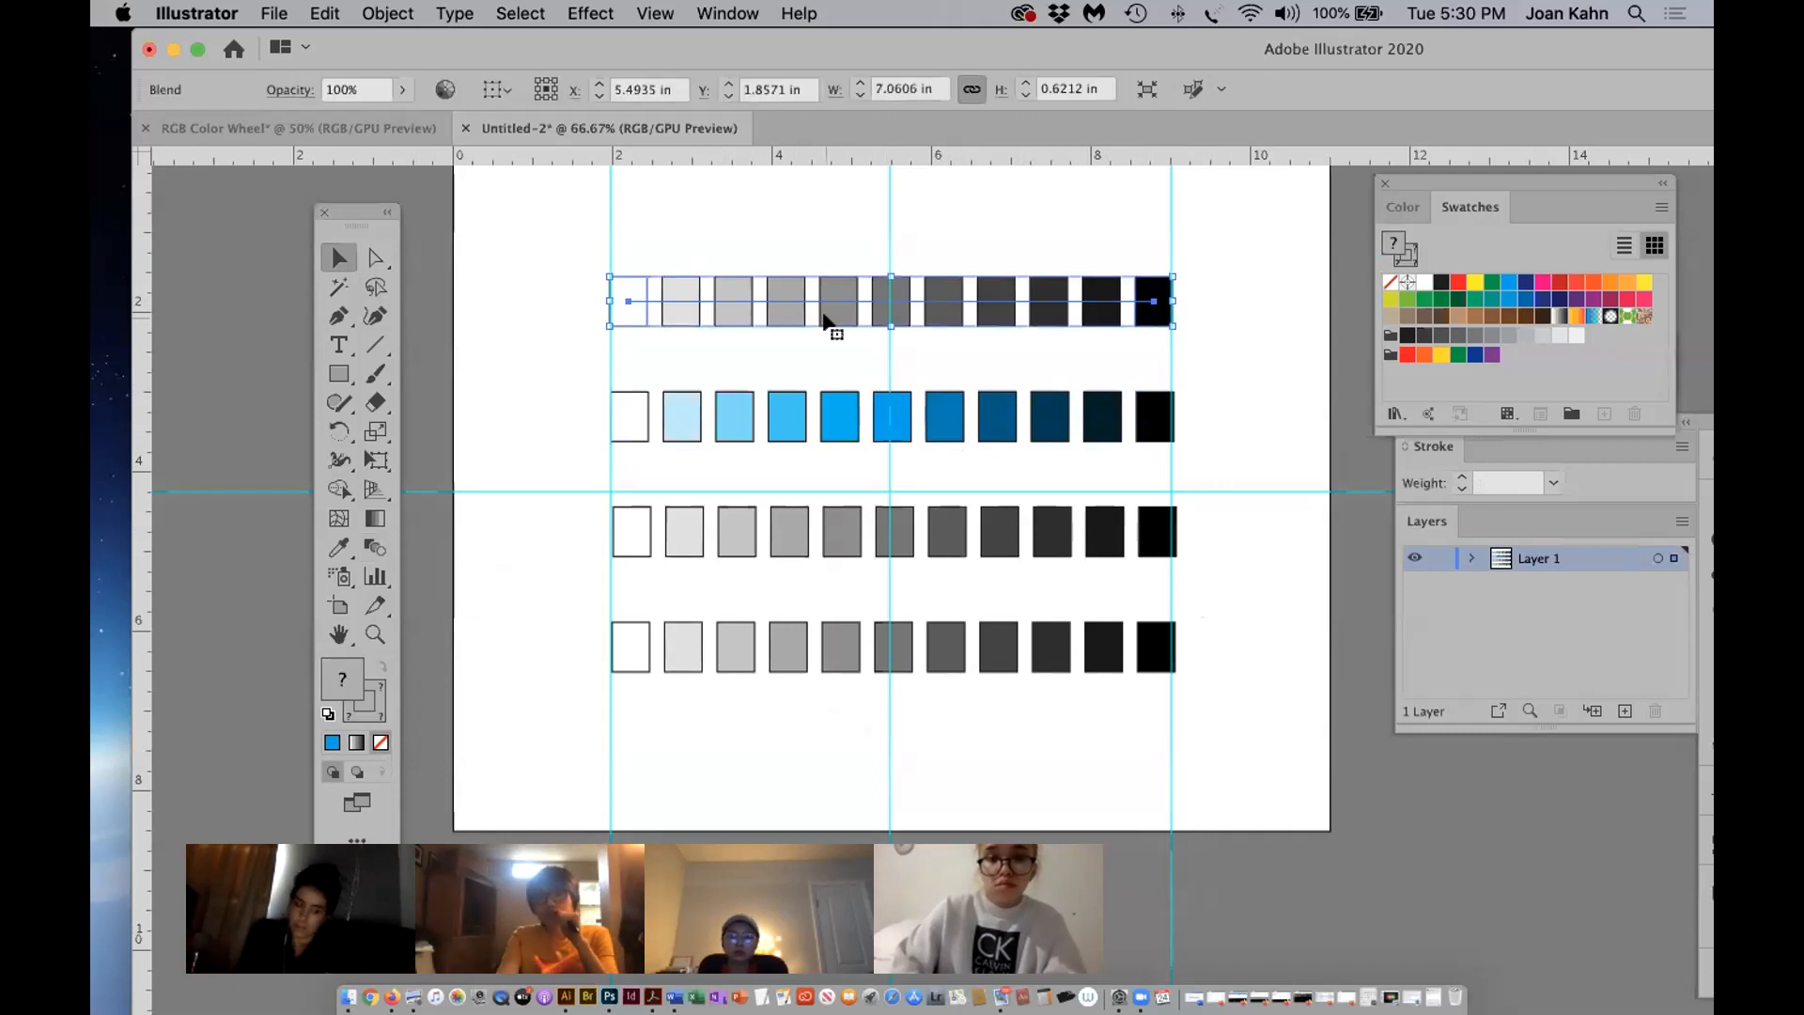
pyautogui.click(387, 13)
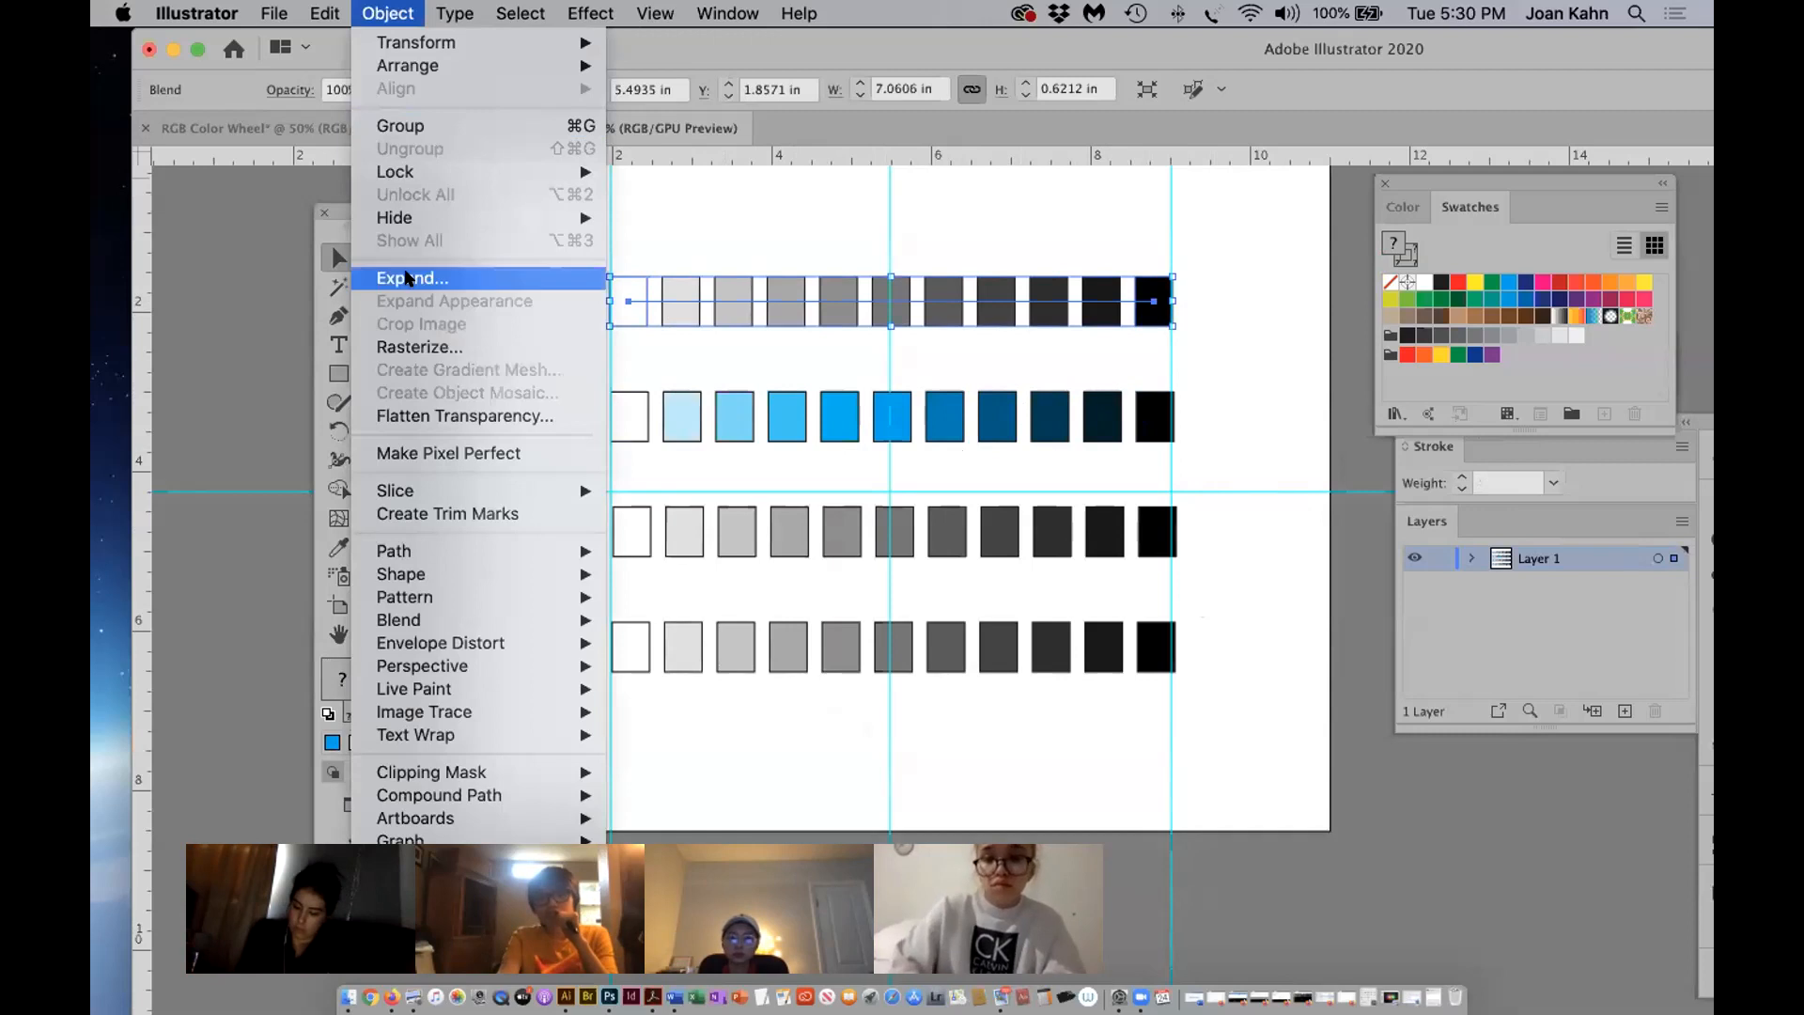
pyautogui.click(404, 277)
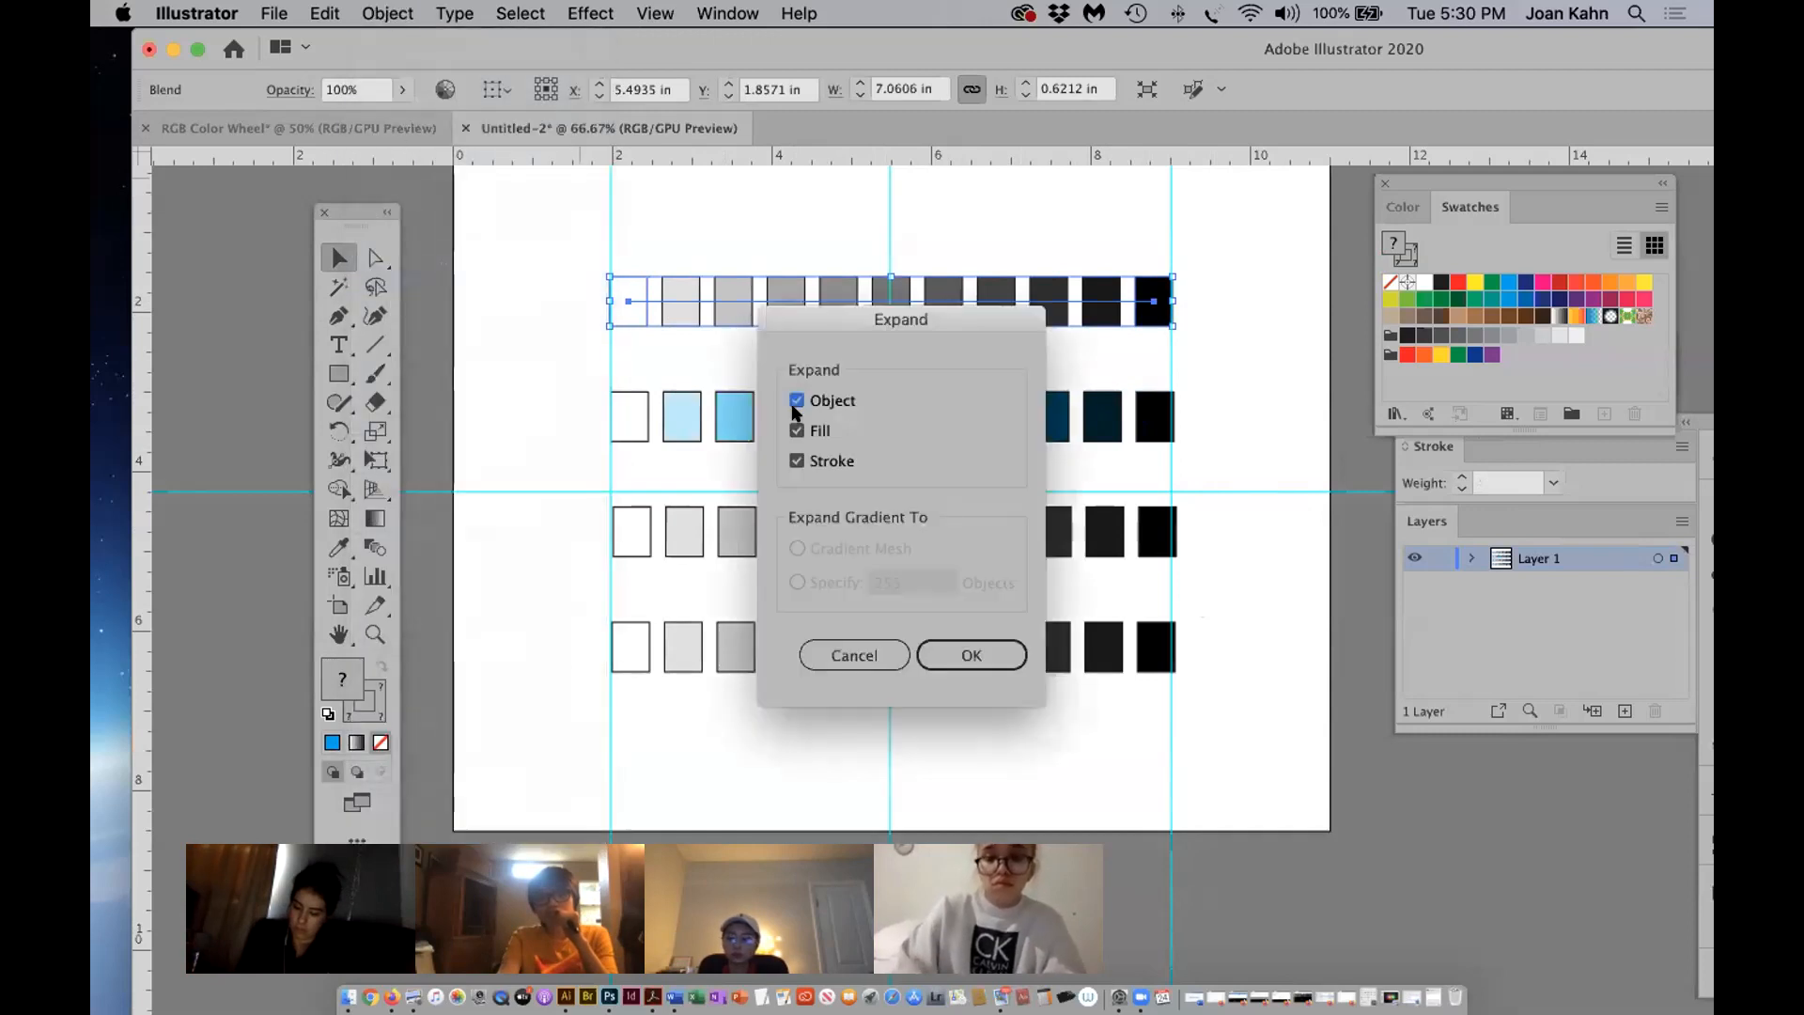
pyautogui.click(954, 653)
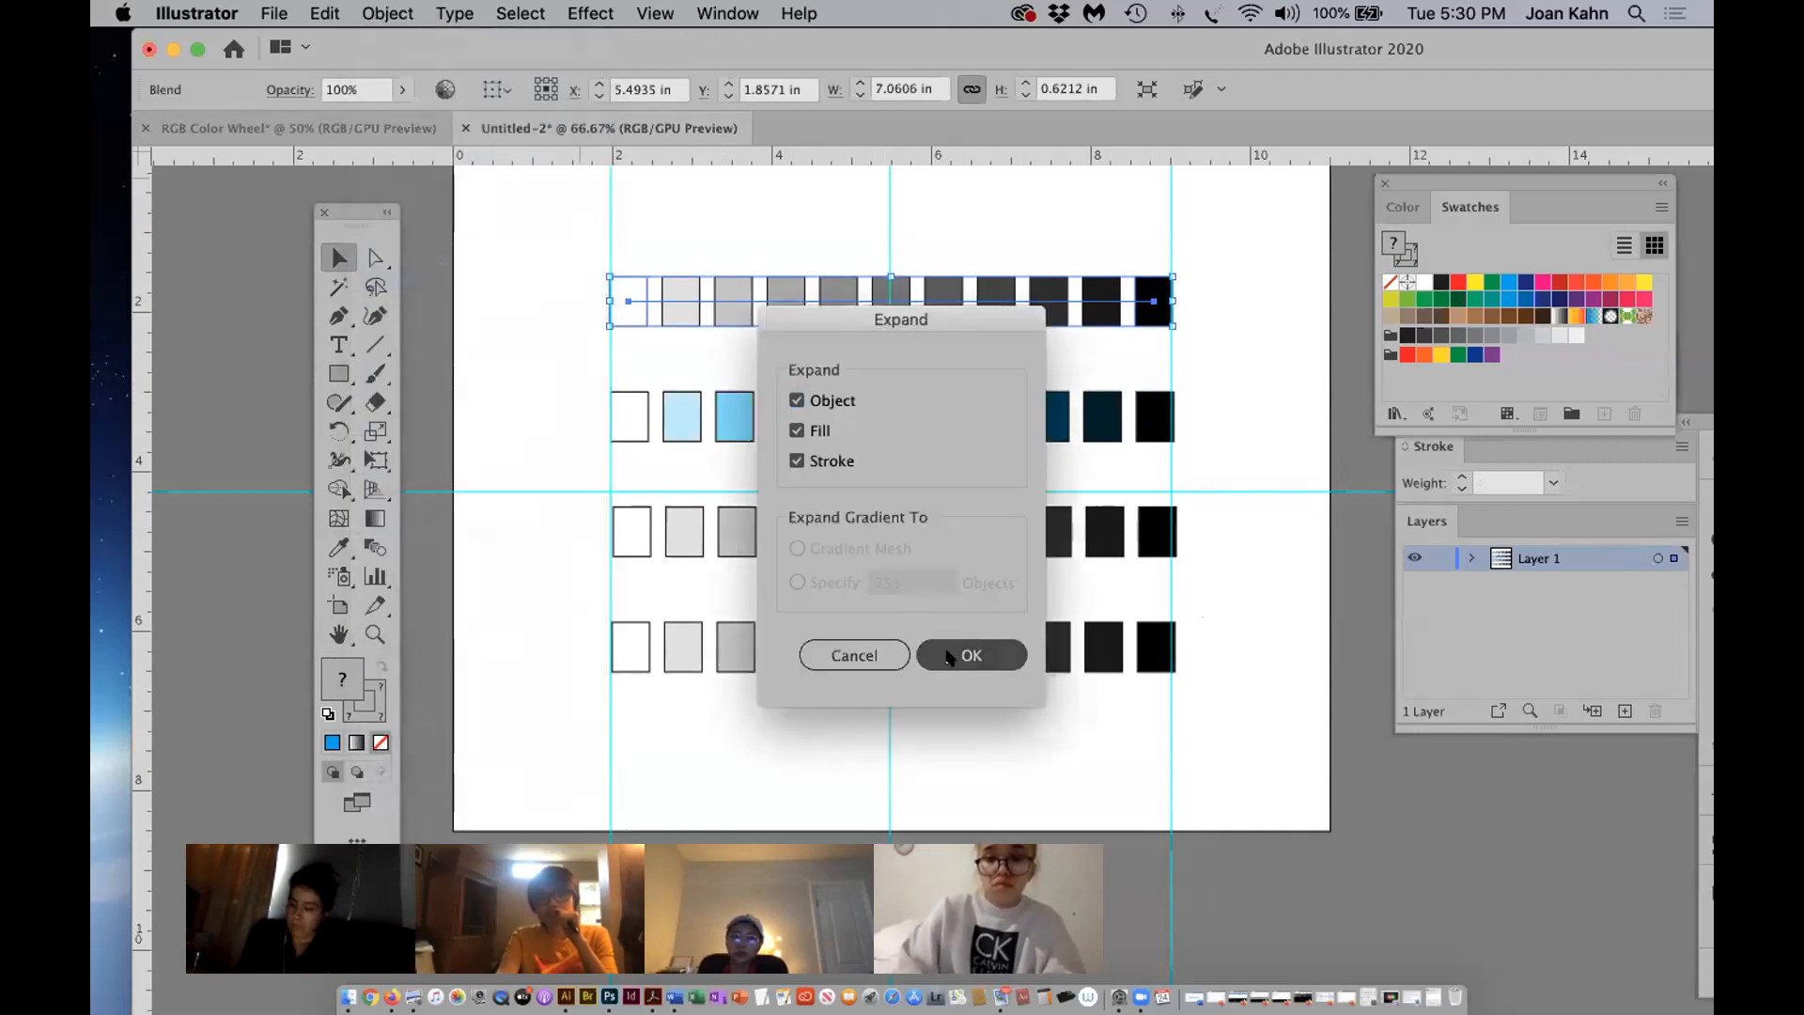
pyautogui.click(387, 13)
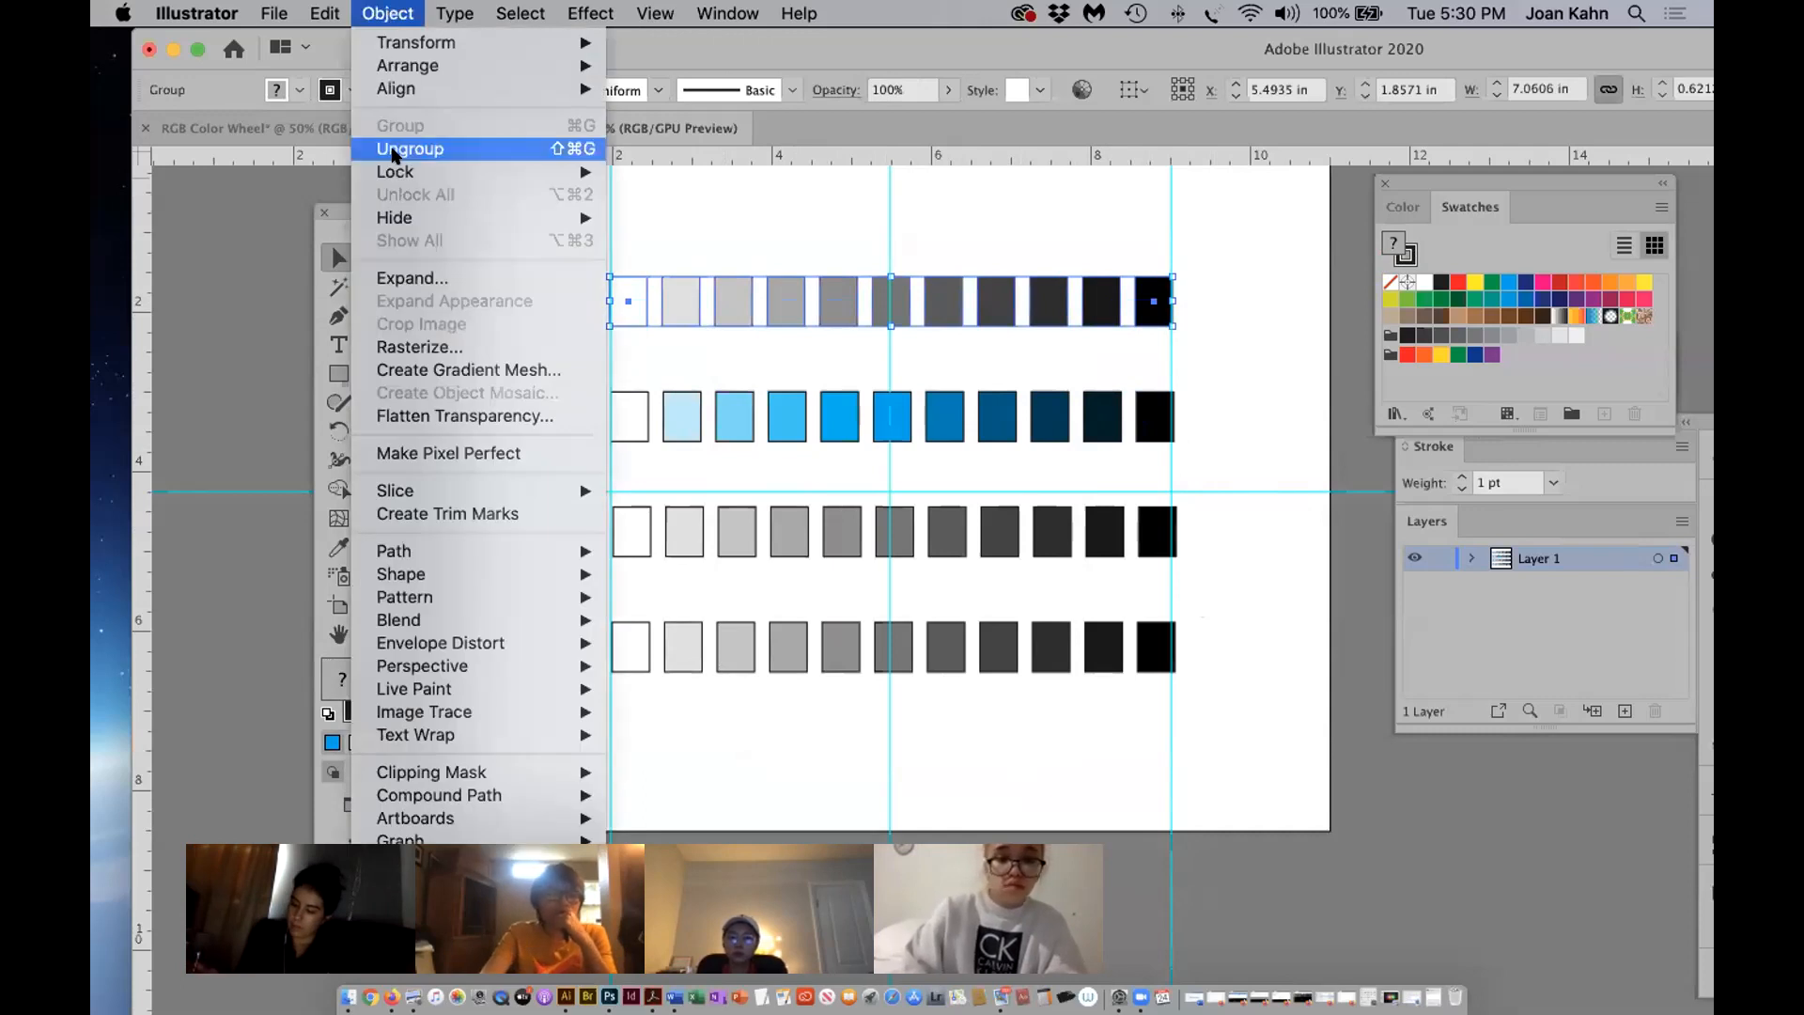
pyautogui.click(395, 148)
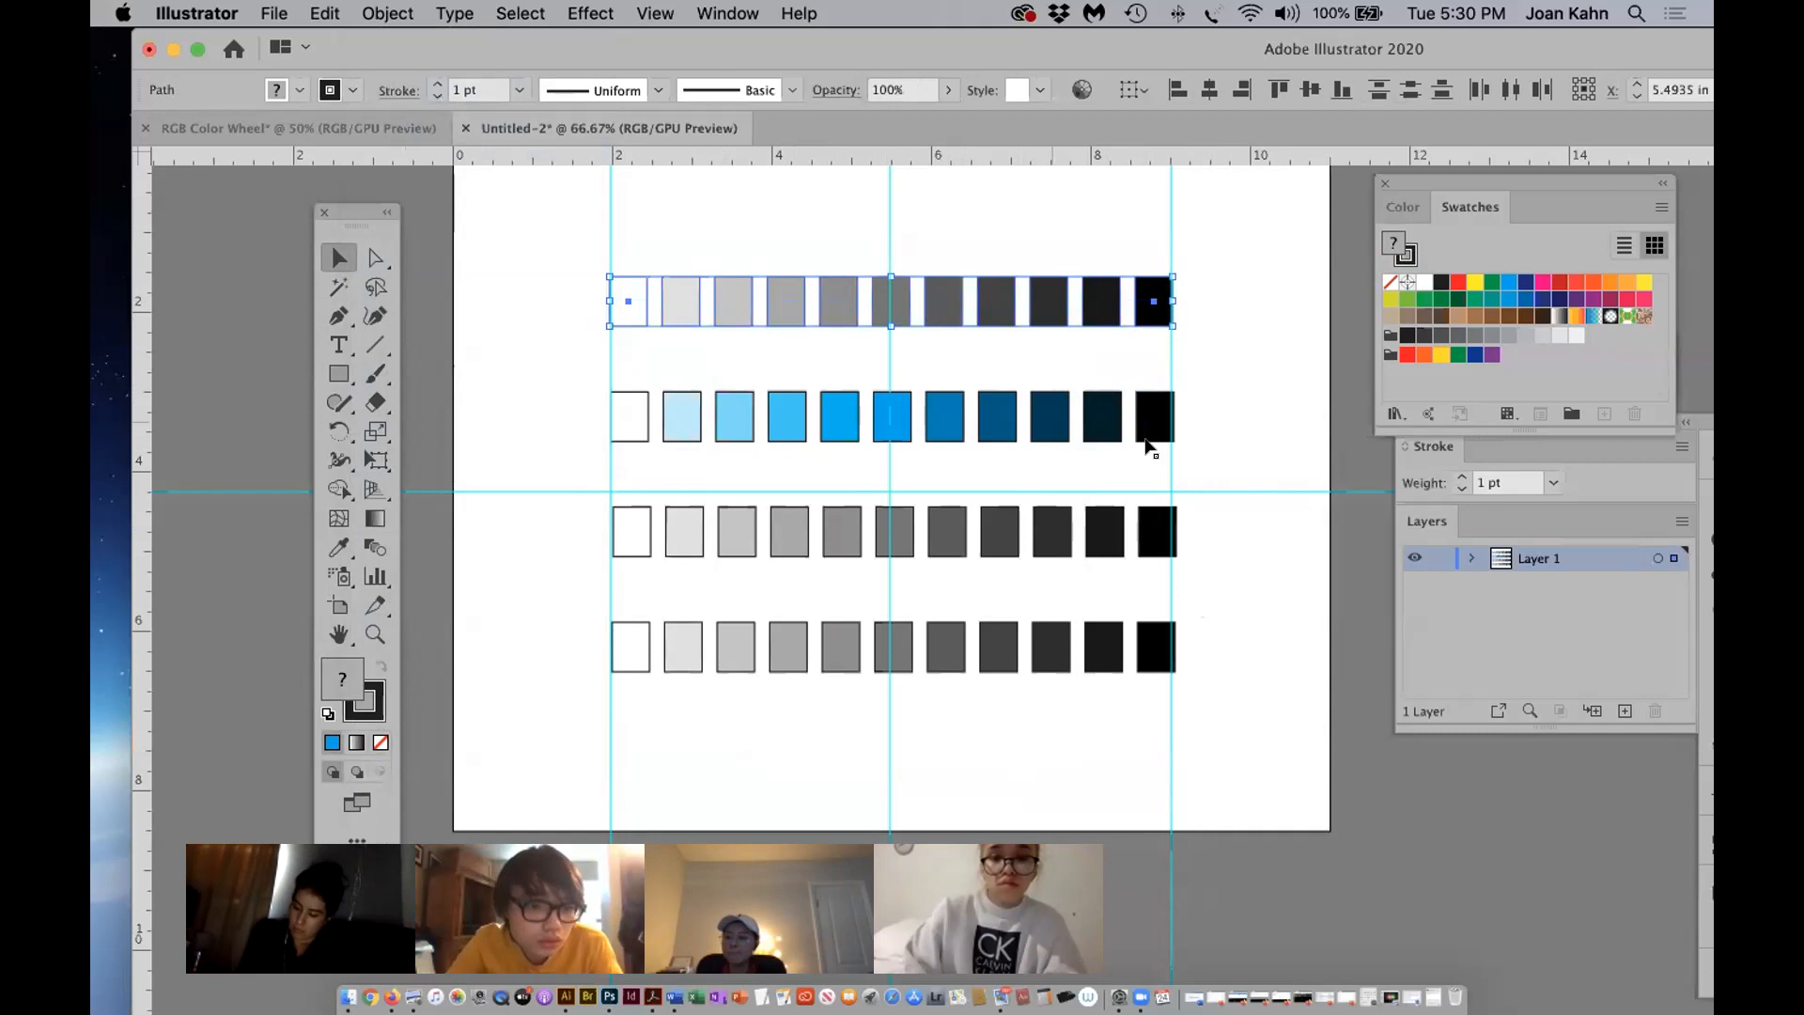
pyautogui.click(1177, 344)
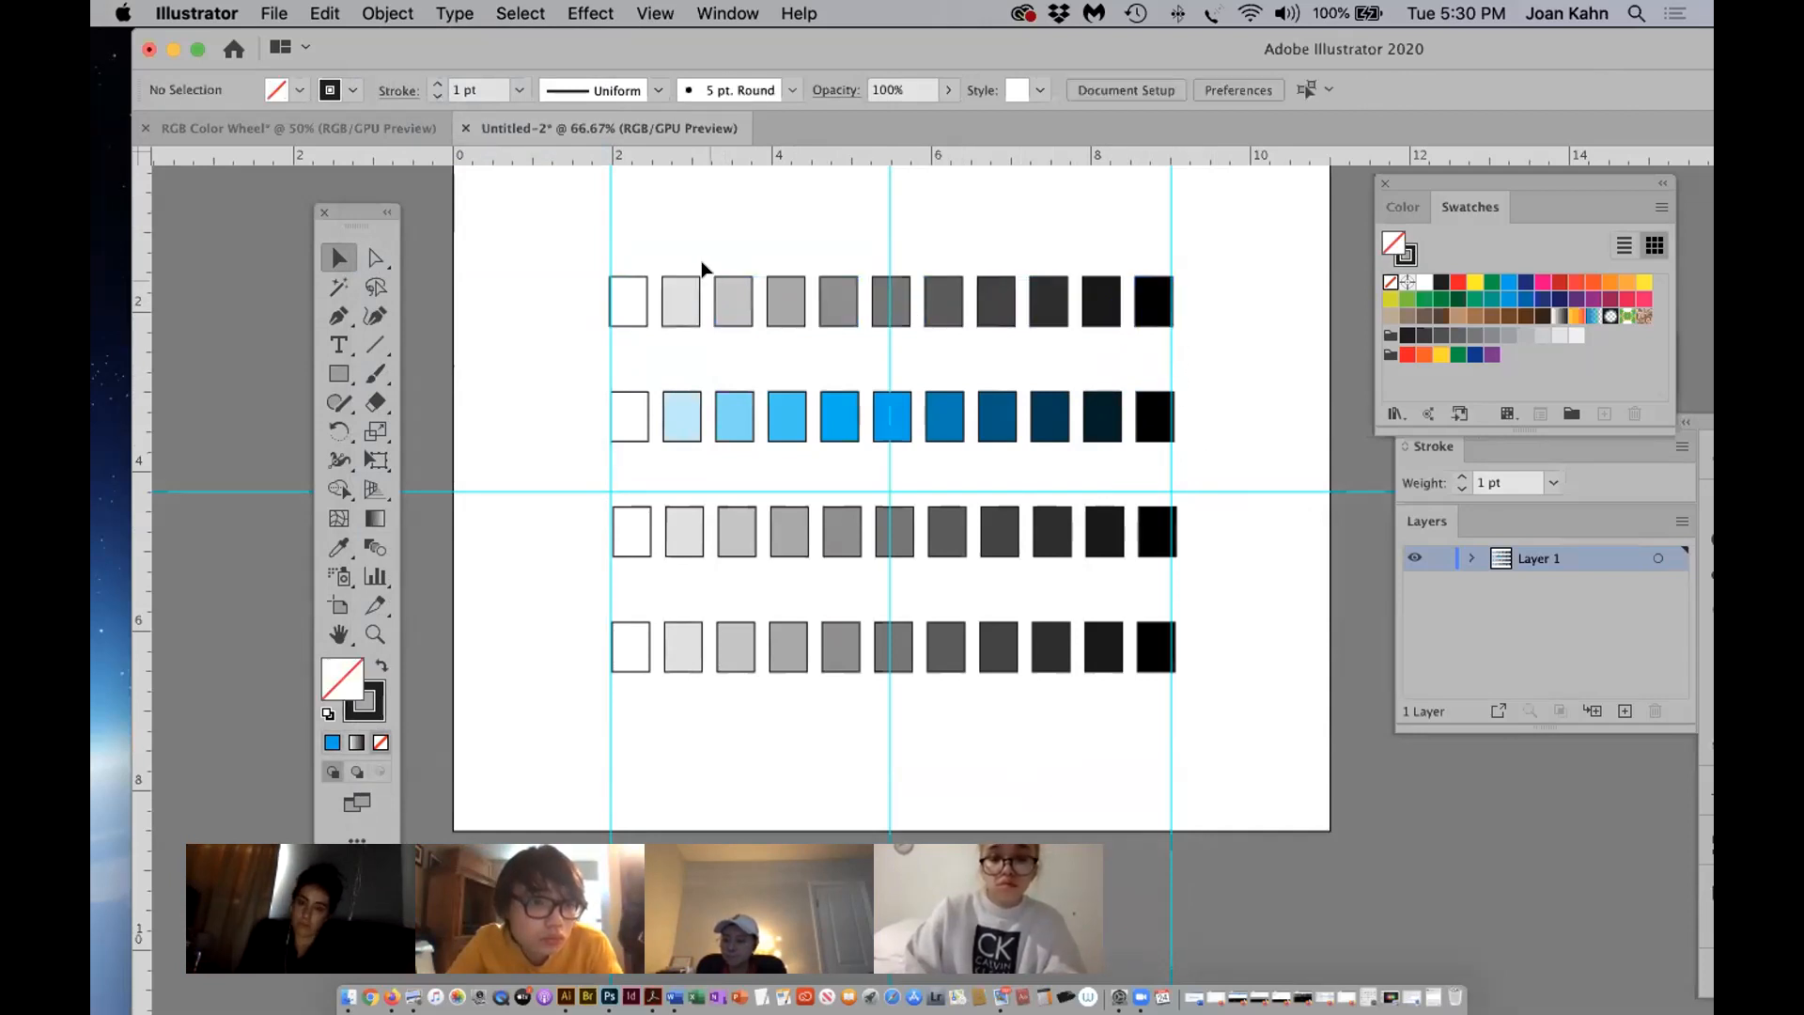
# Remove the stroke from all of the first row's rectangles except the white one.
pyautogui.moveTo(681, 251); pyautogui.dragTo(1170, 330)
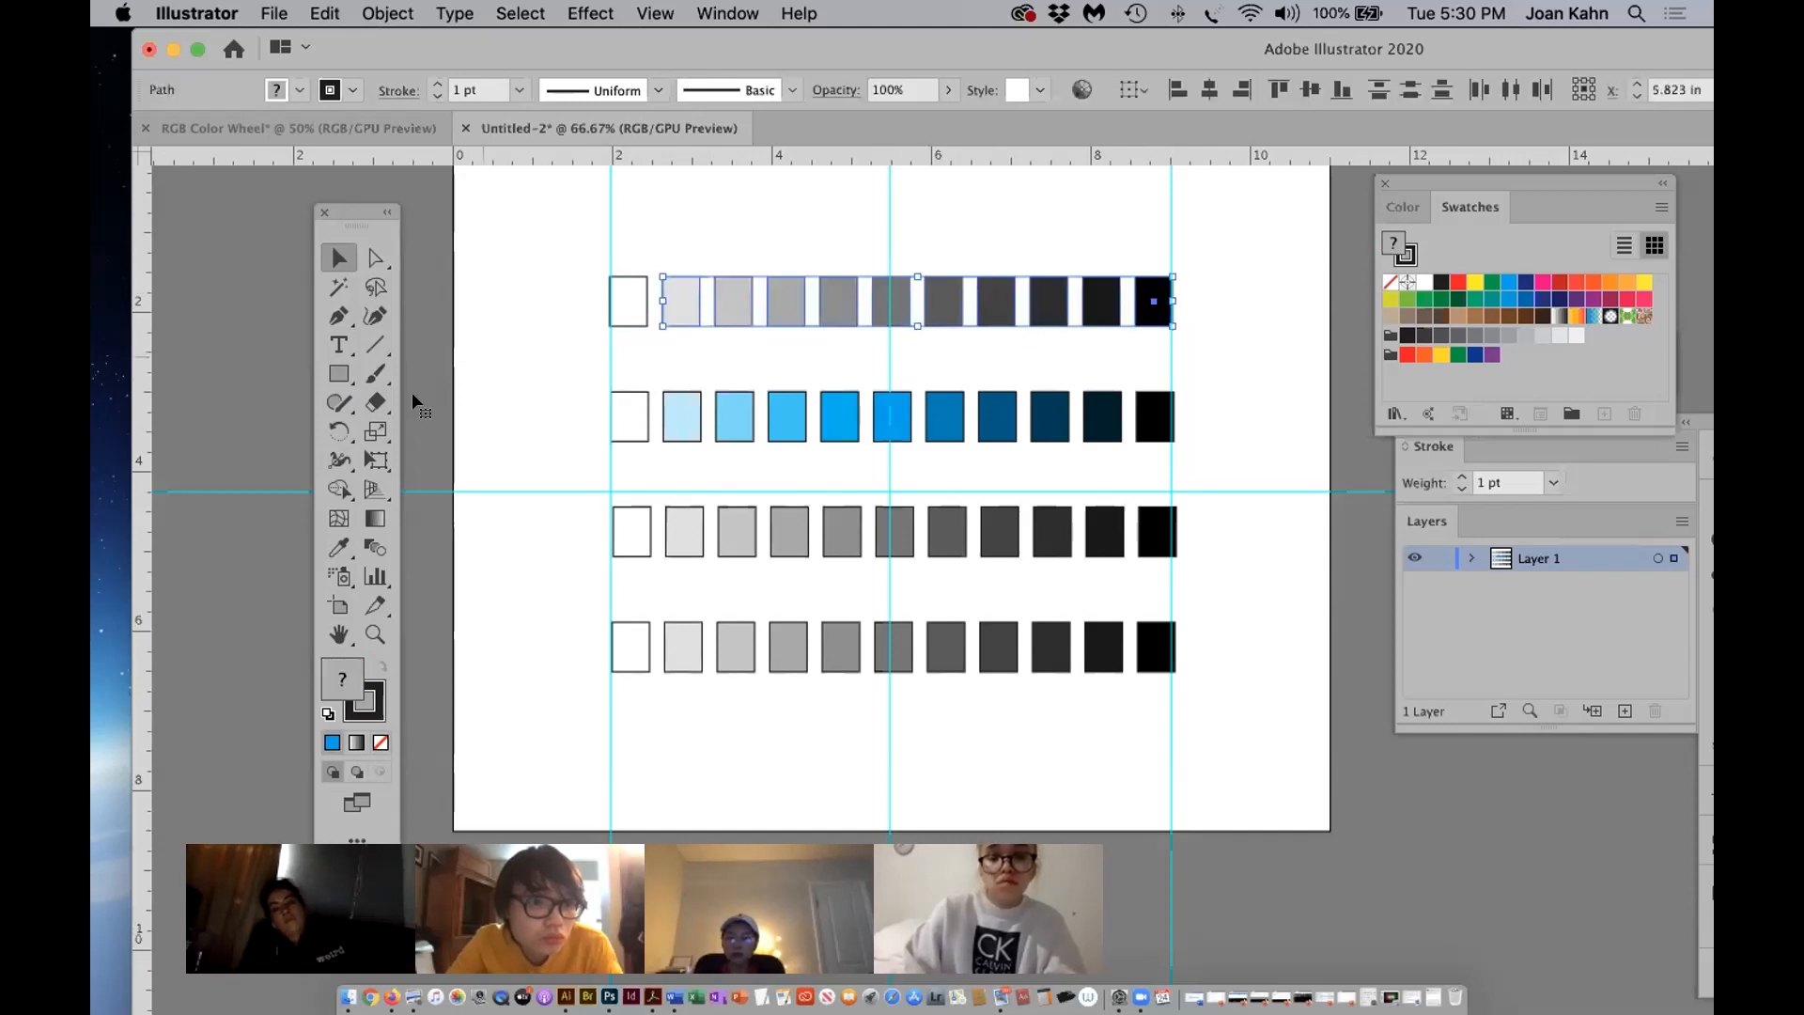
pyautogui.click(368, 712)
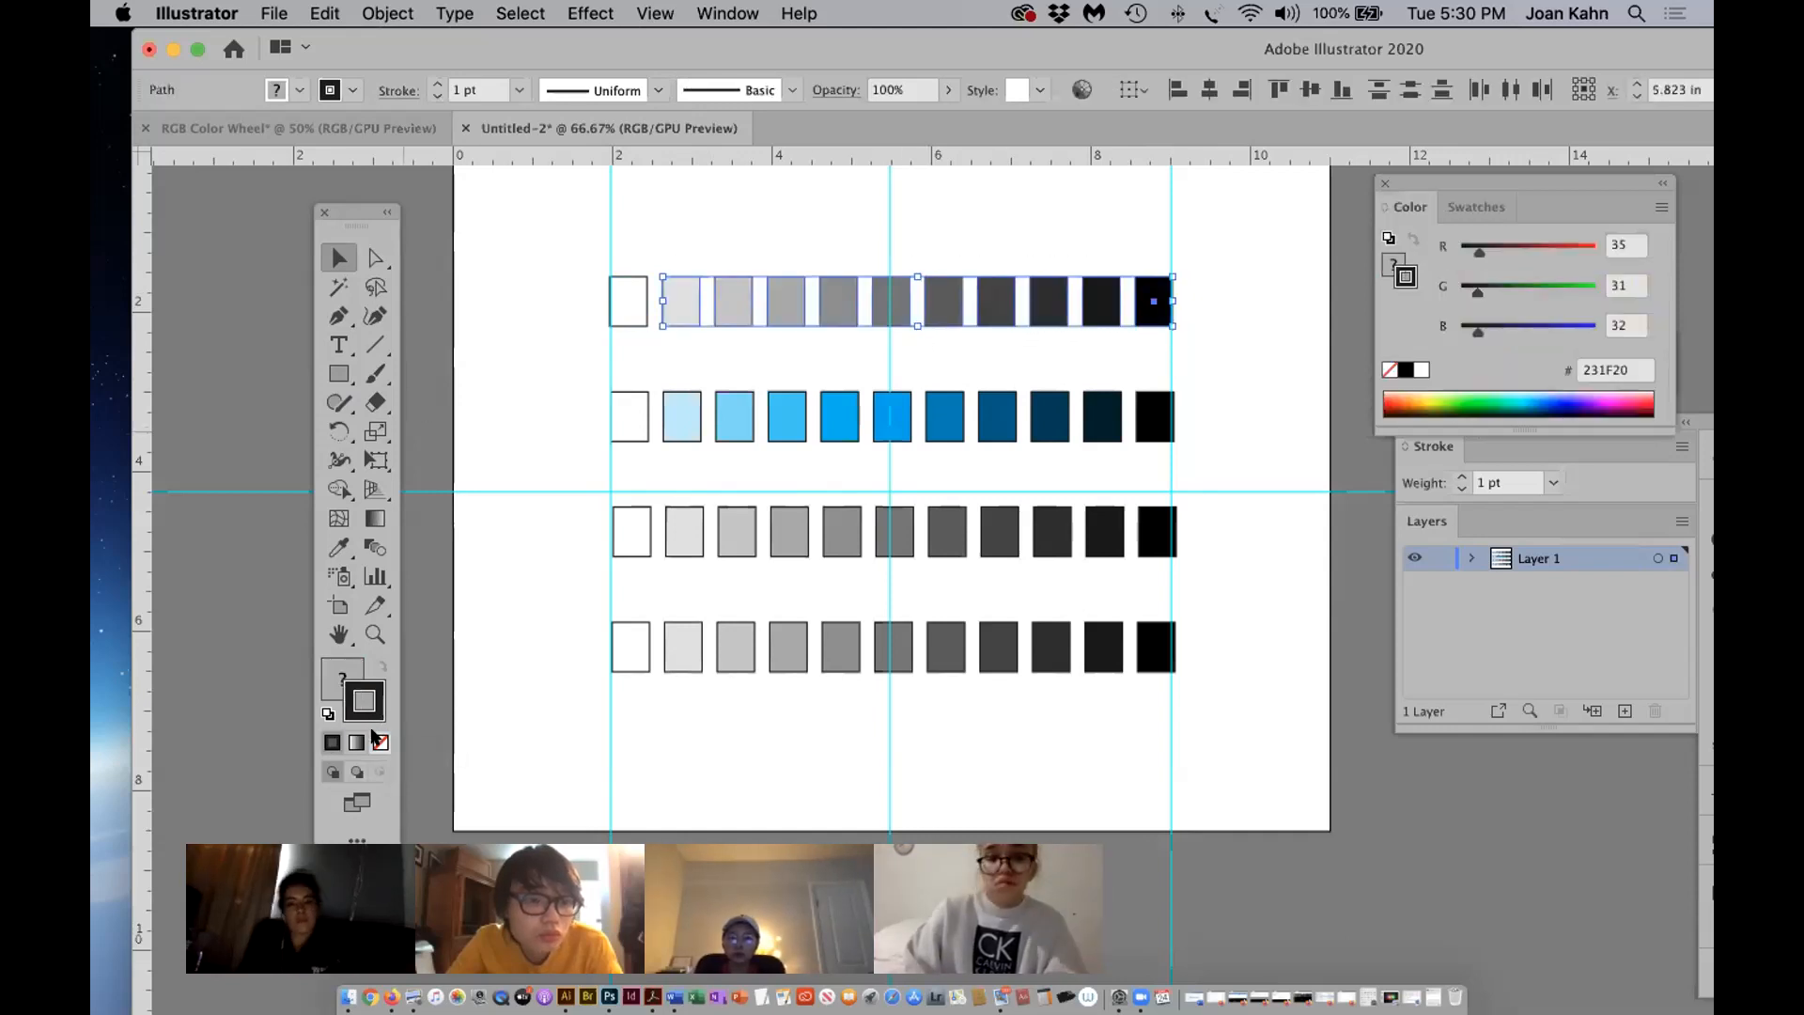
pyautogui.click(379, 741)
pyautogui.click(337, 675)
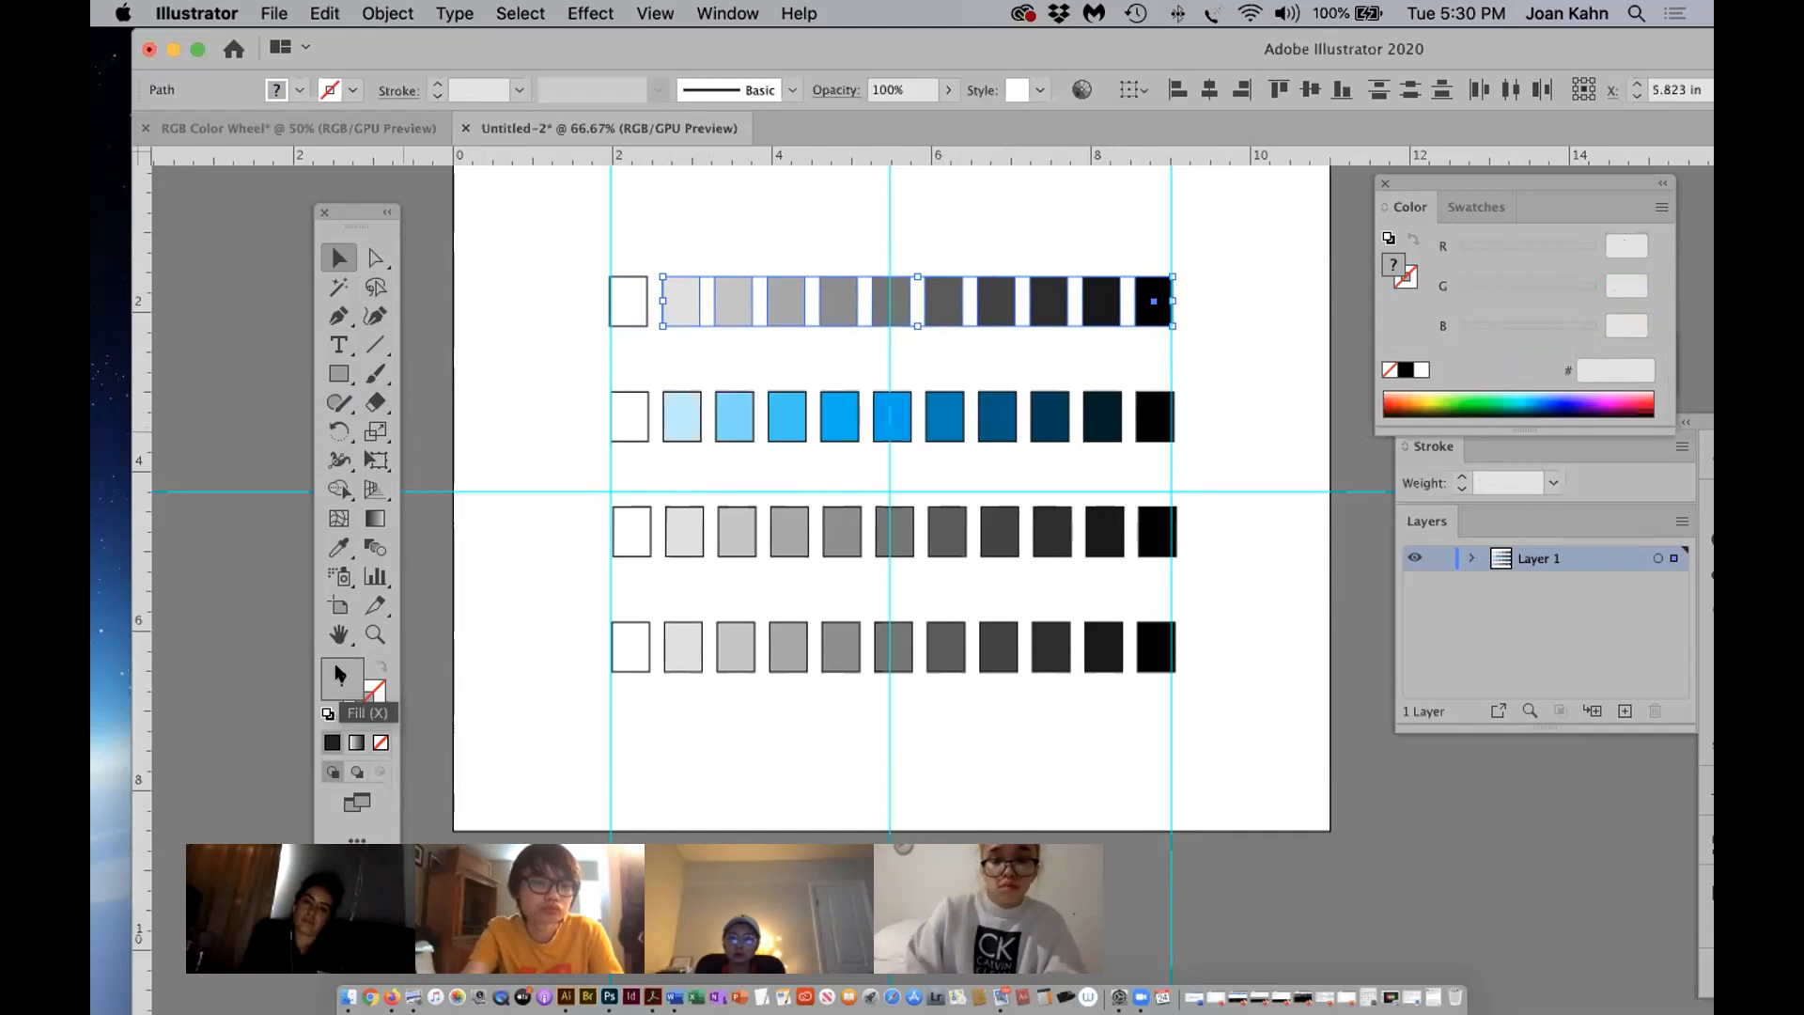
pyautogui.click(1243, 457)
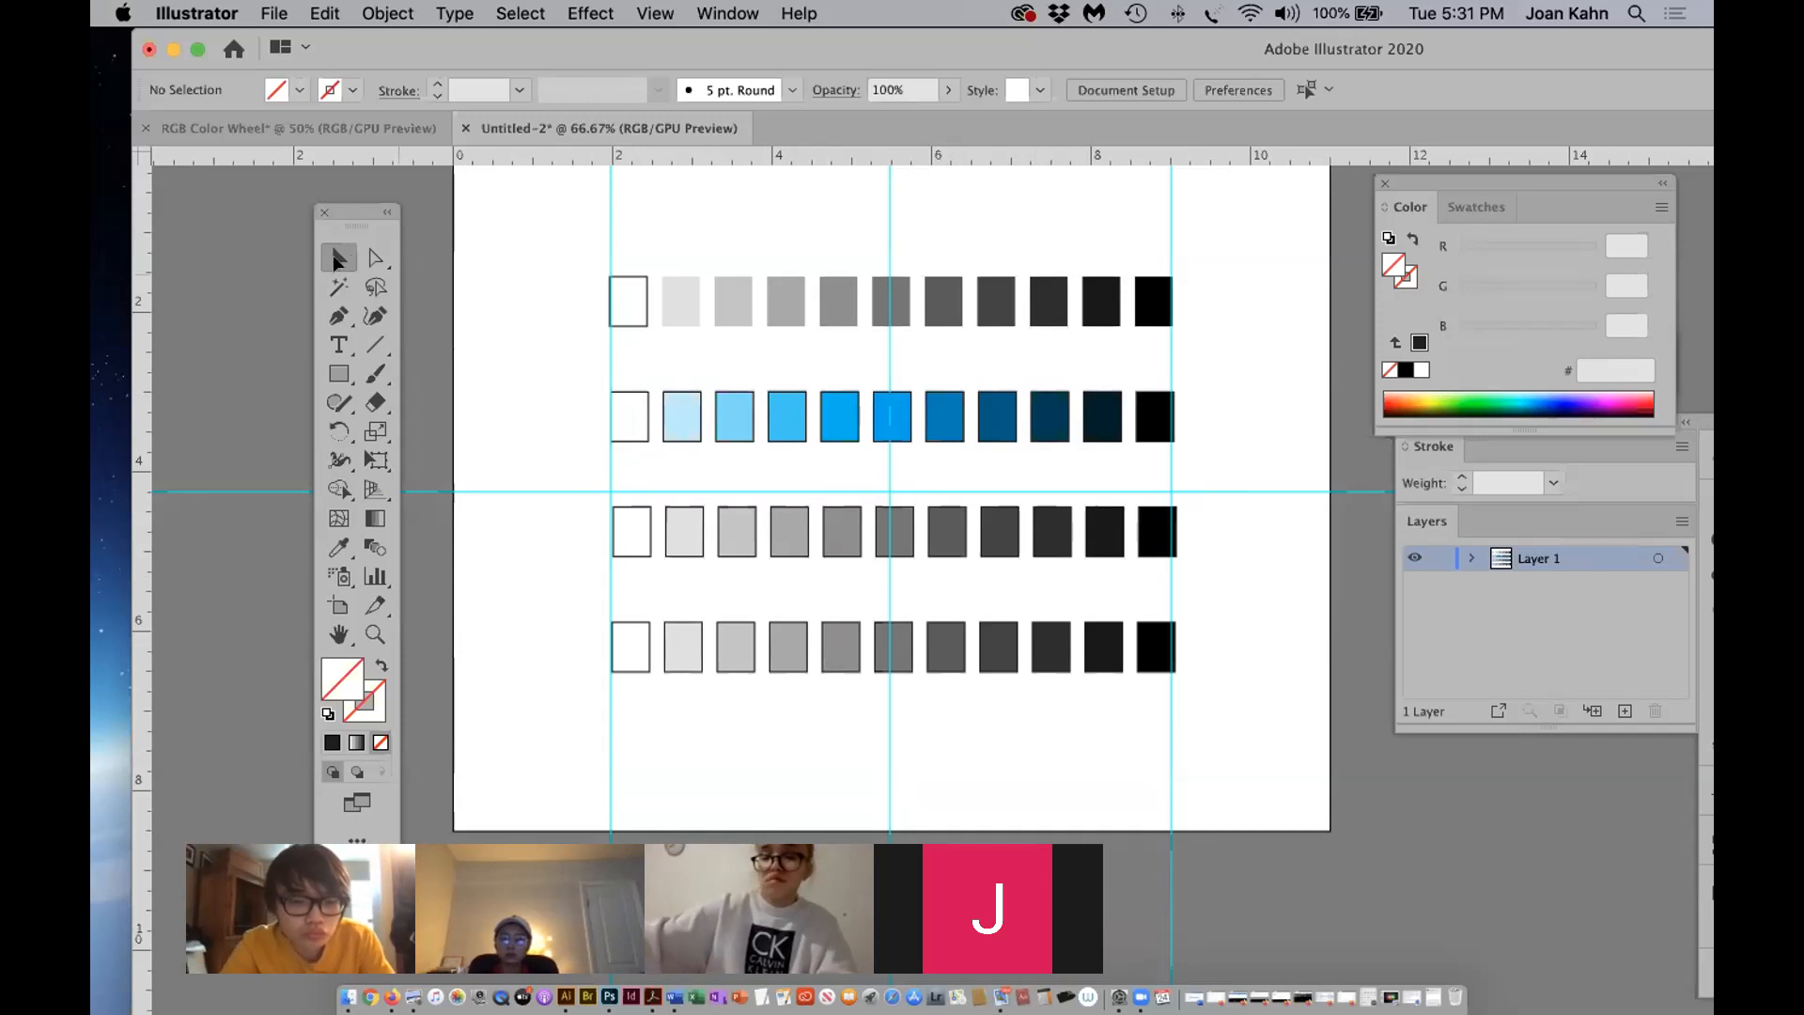
# Expand the second row's blue-to-black blend with Object, Fill and Stroke enabled.
pyautogui.click(1060, 441)
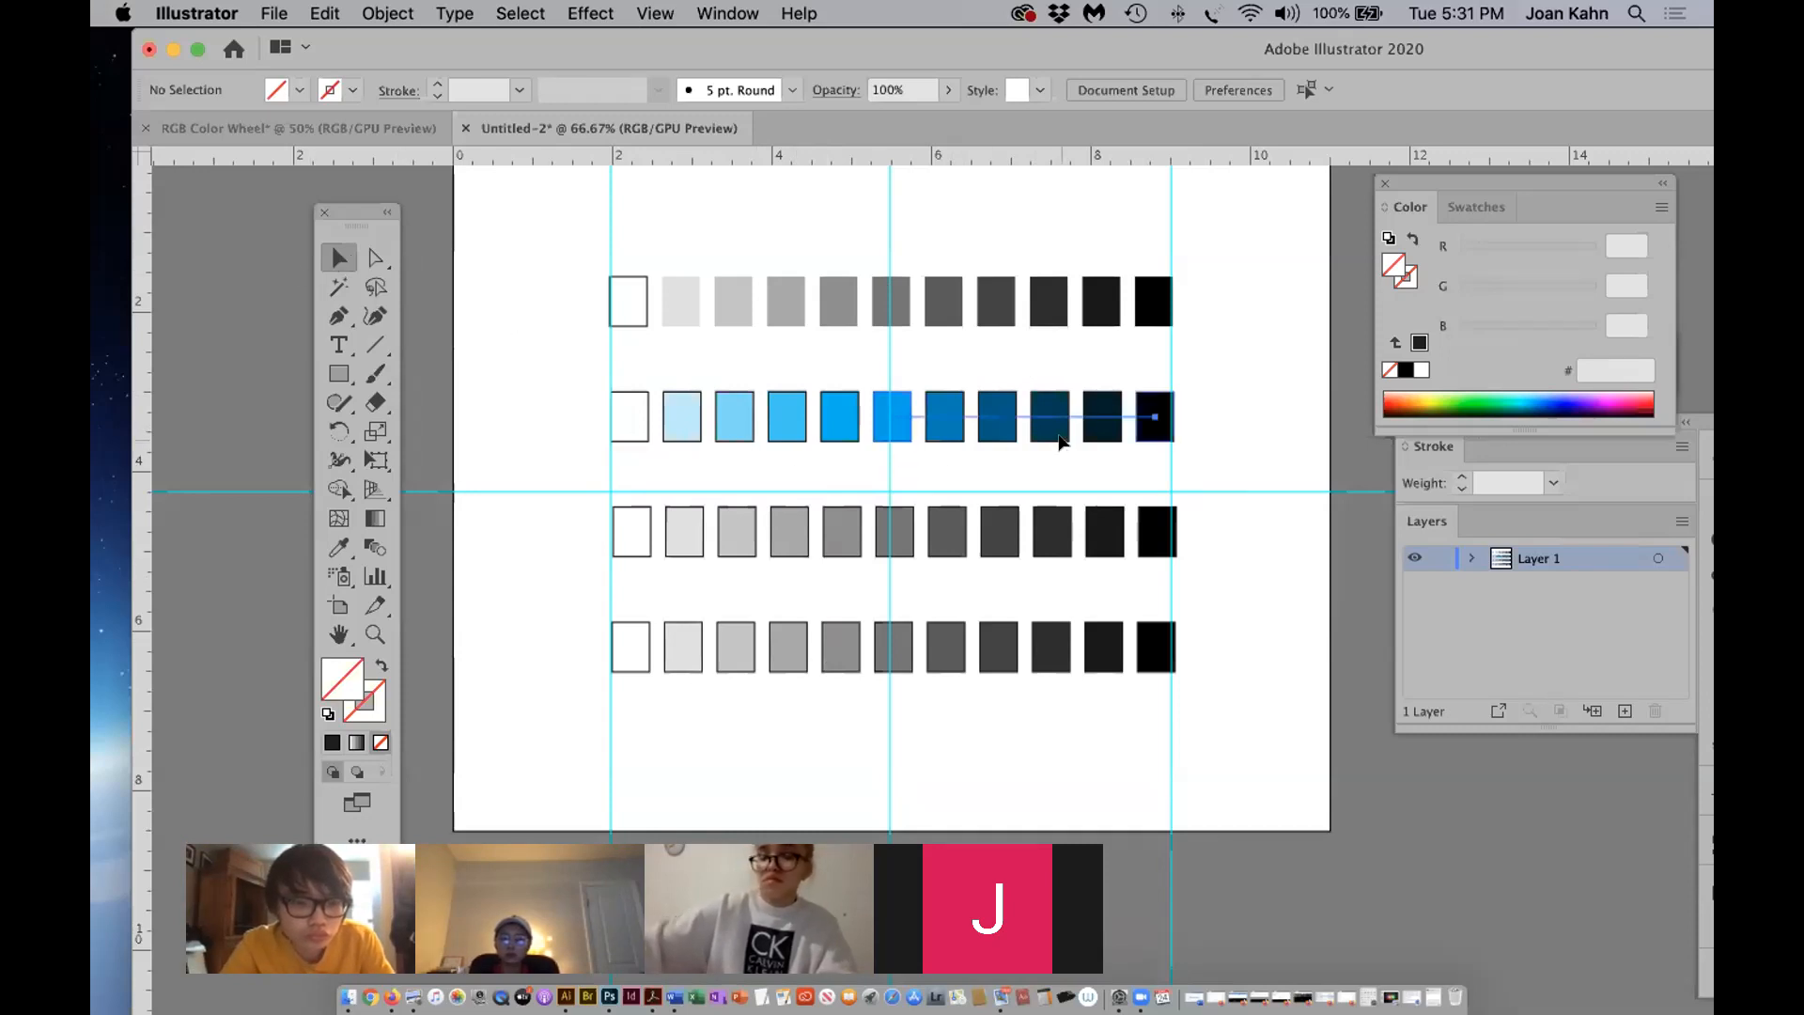
pyautogui.click(396, 11)
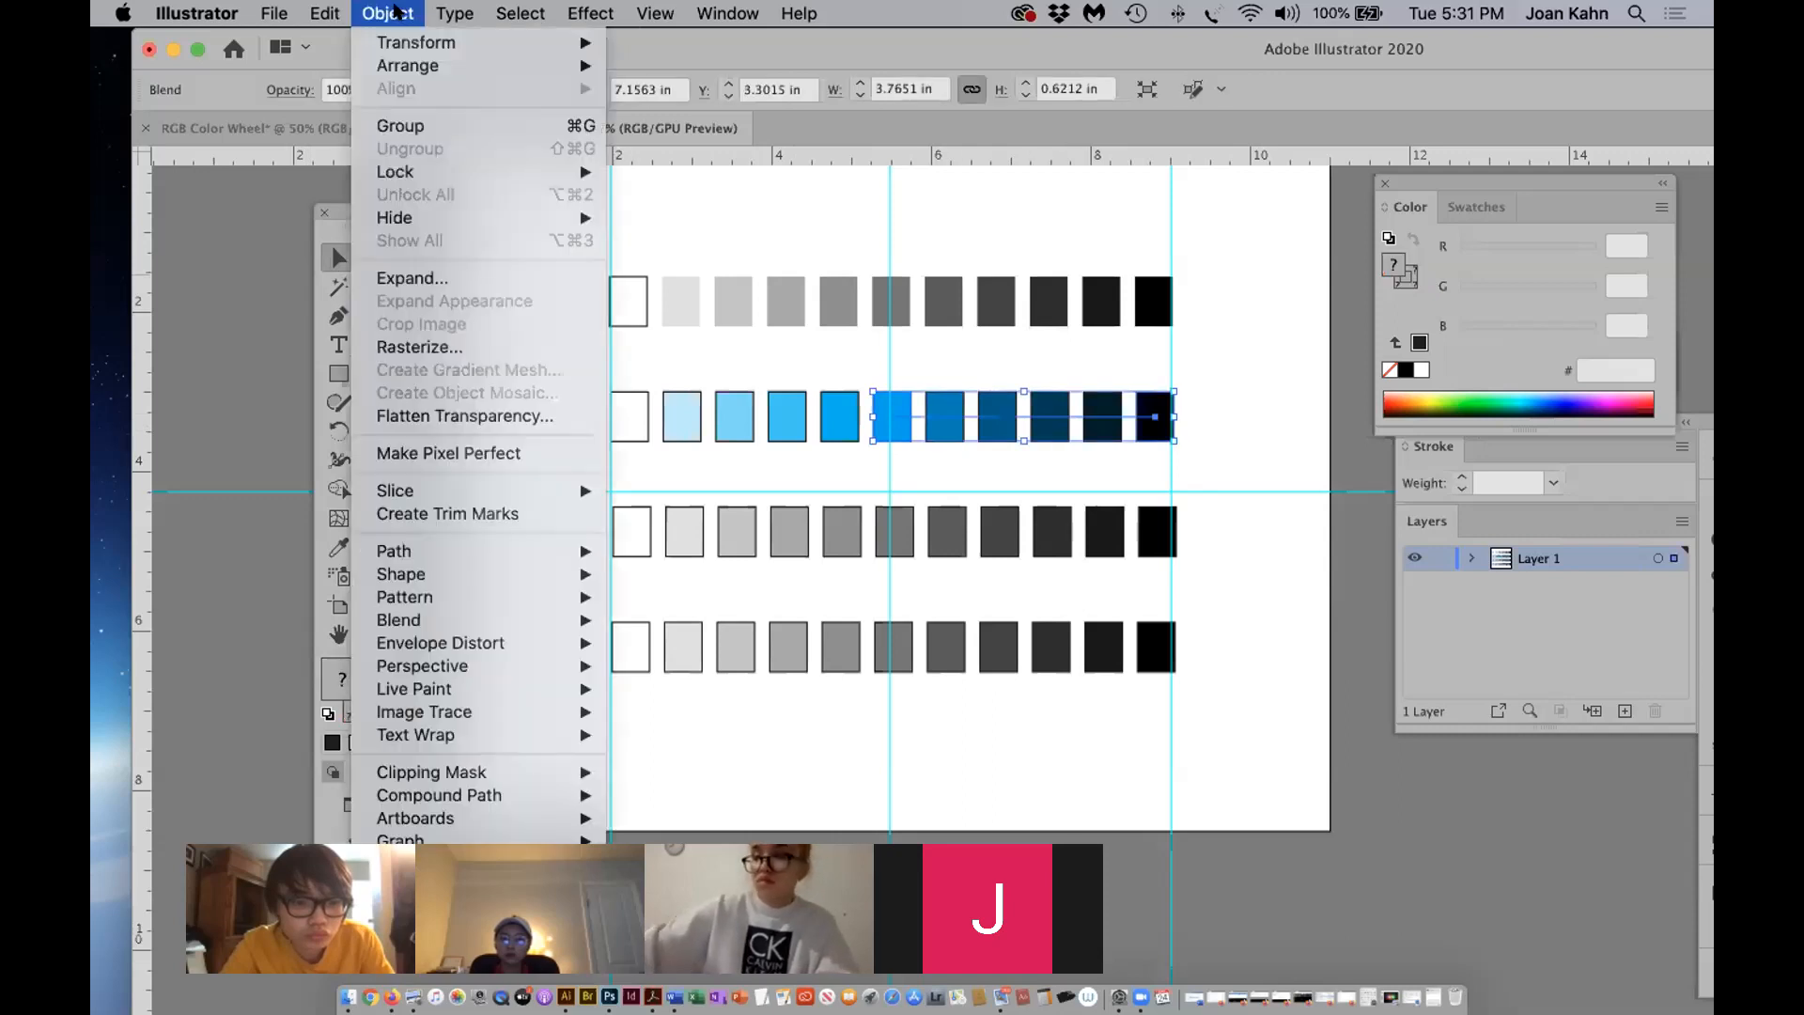
pyautogui.click(394, 278)
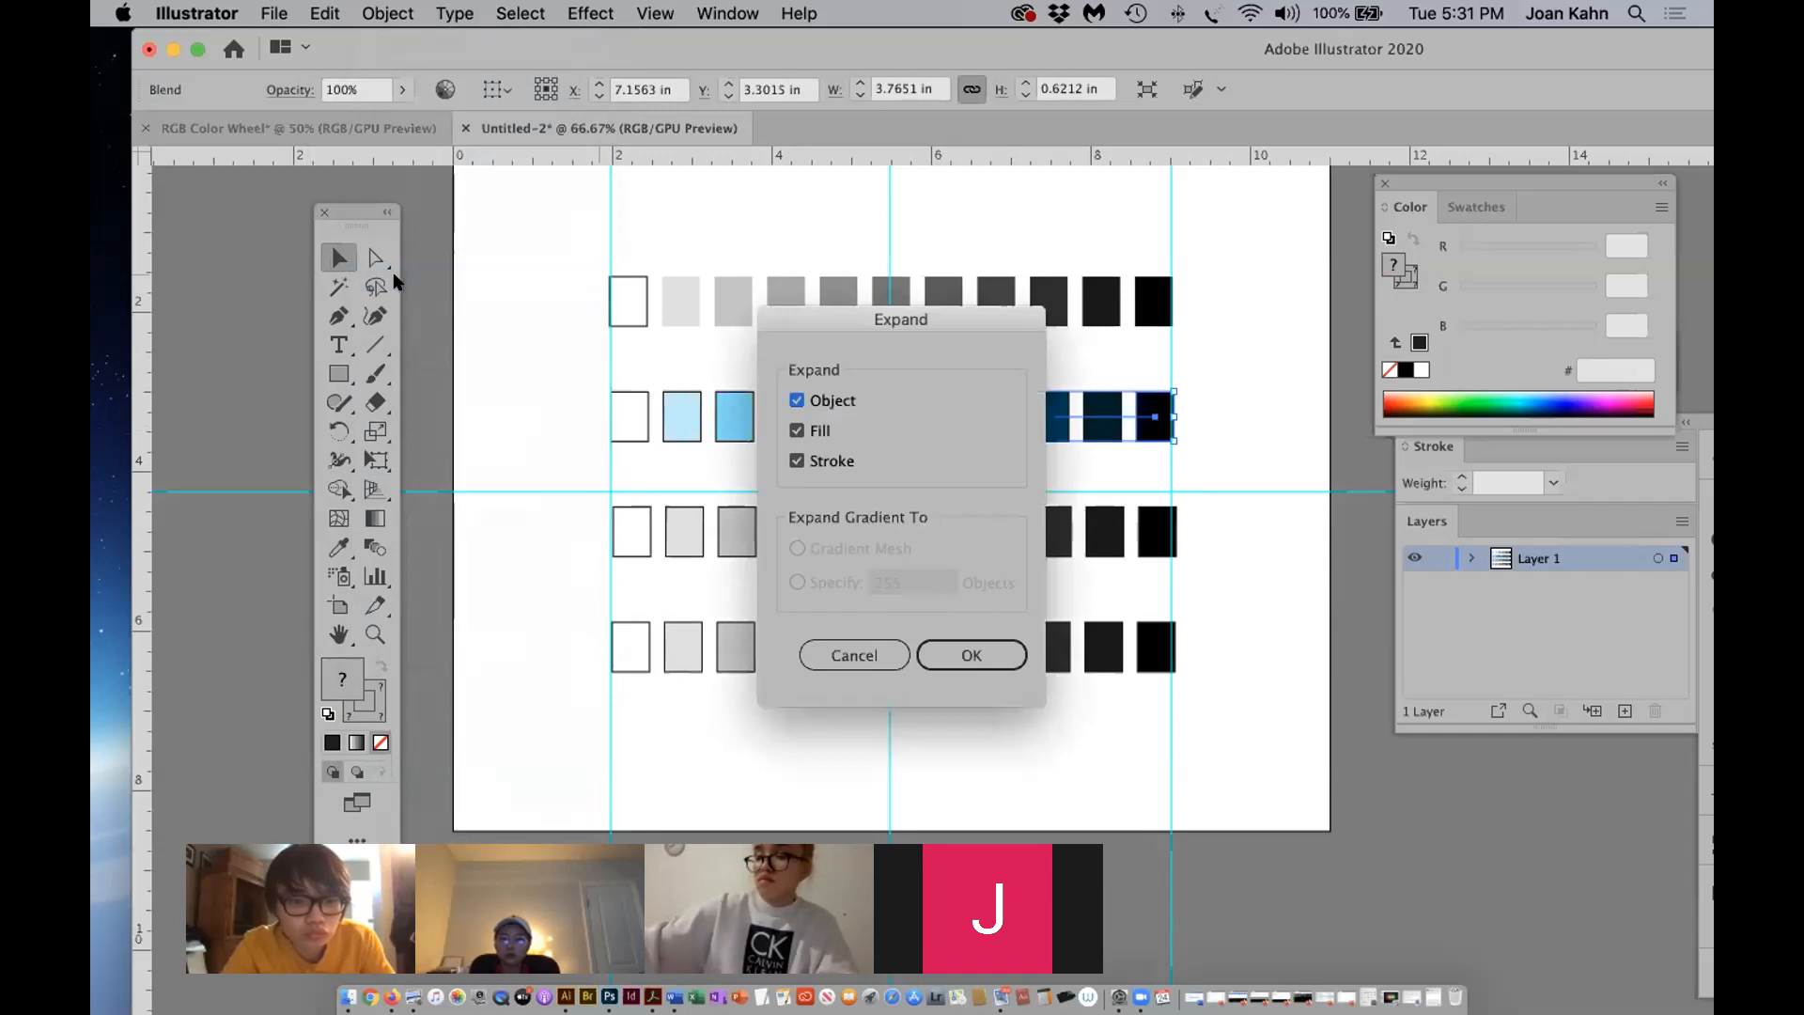
pyautogui.press('Return')
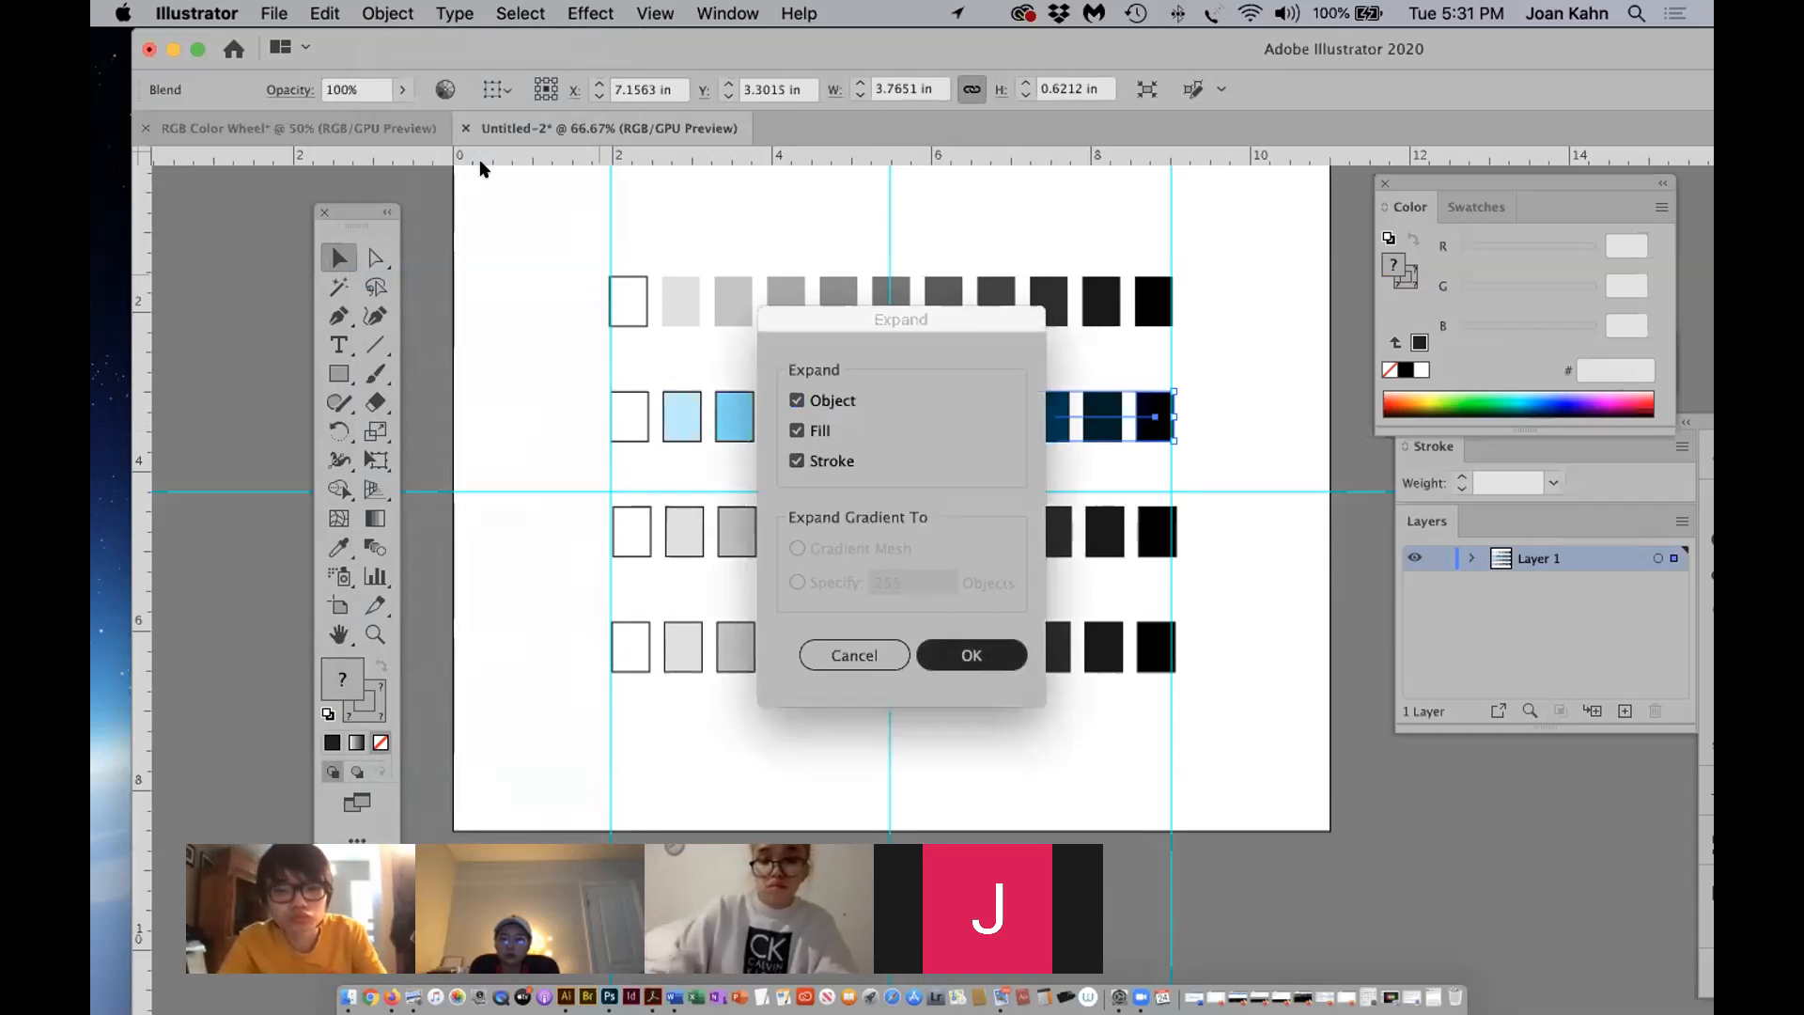
# Expand the second row's blue-to-black group once more and ungroup it.
pyautogui.click(386, 13)
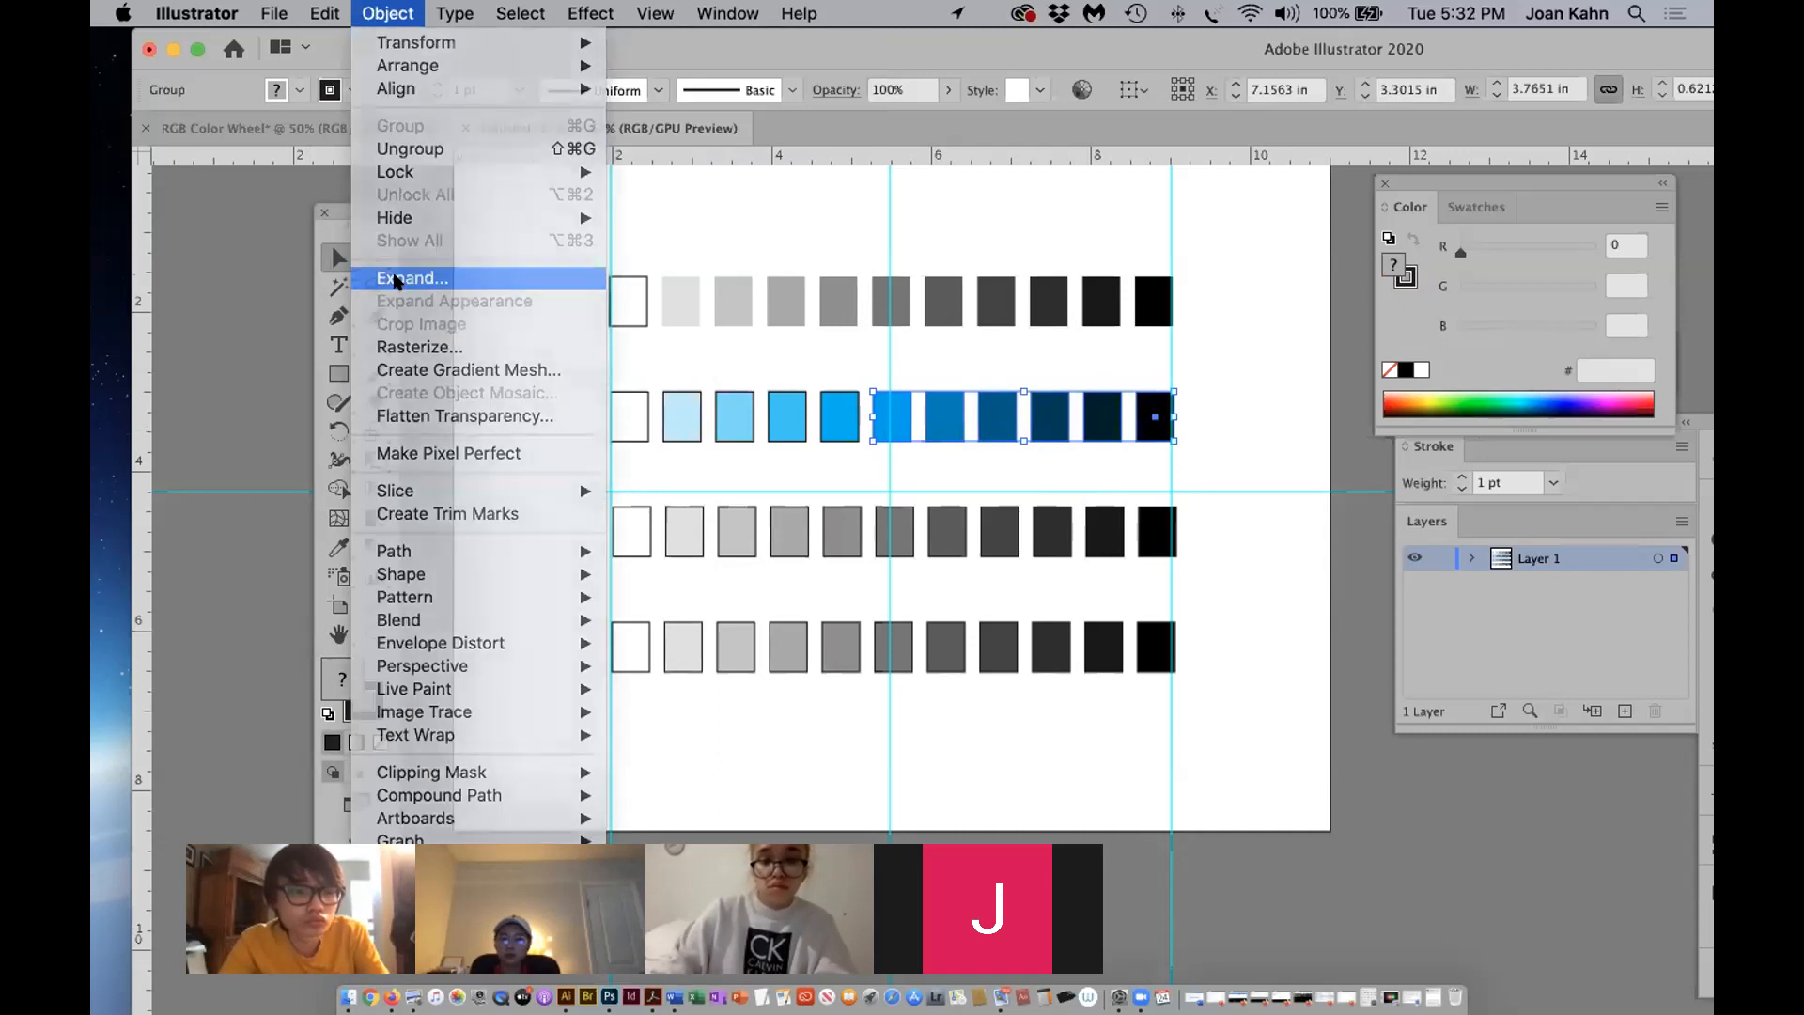
pyautogui.click(392, 280)
pyautogui.click(953, 669)
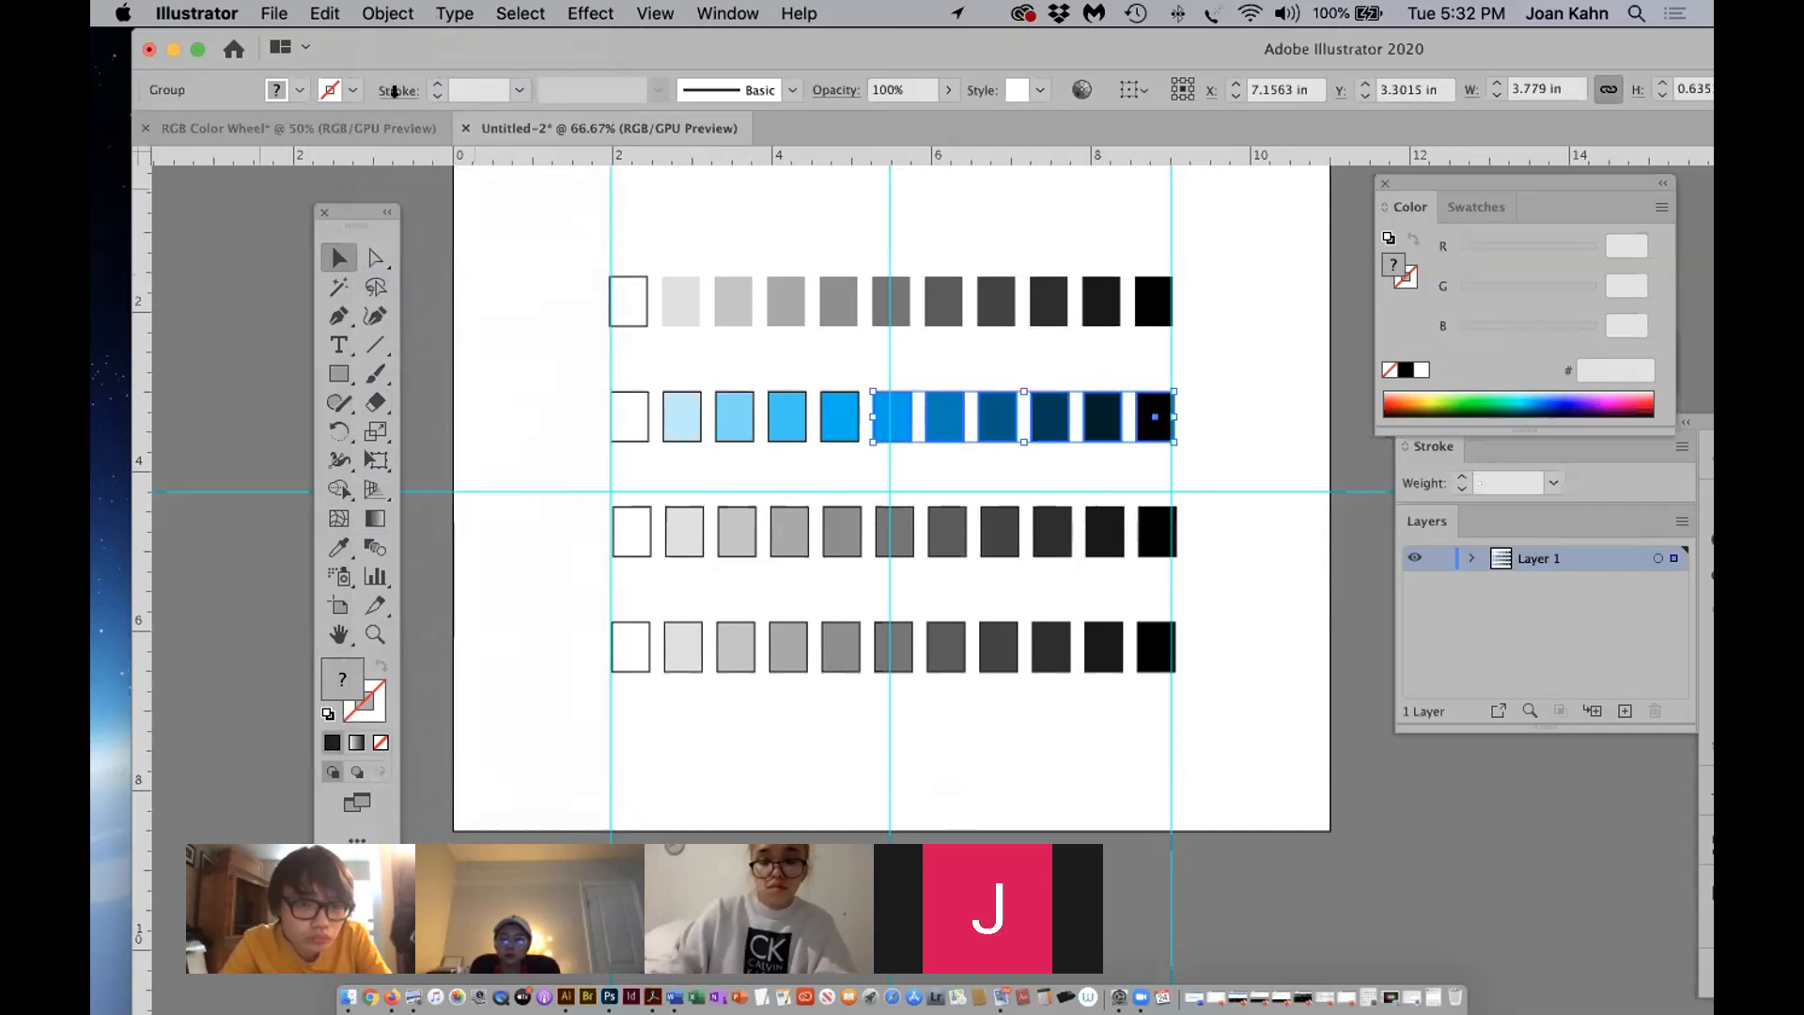
pyautogui.click(392, 16)
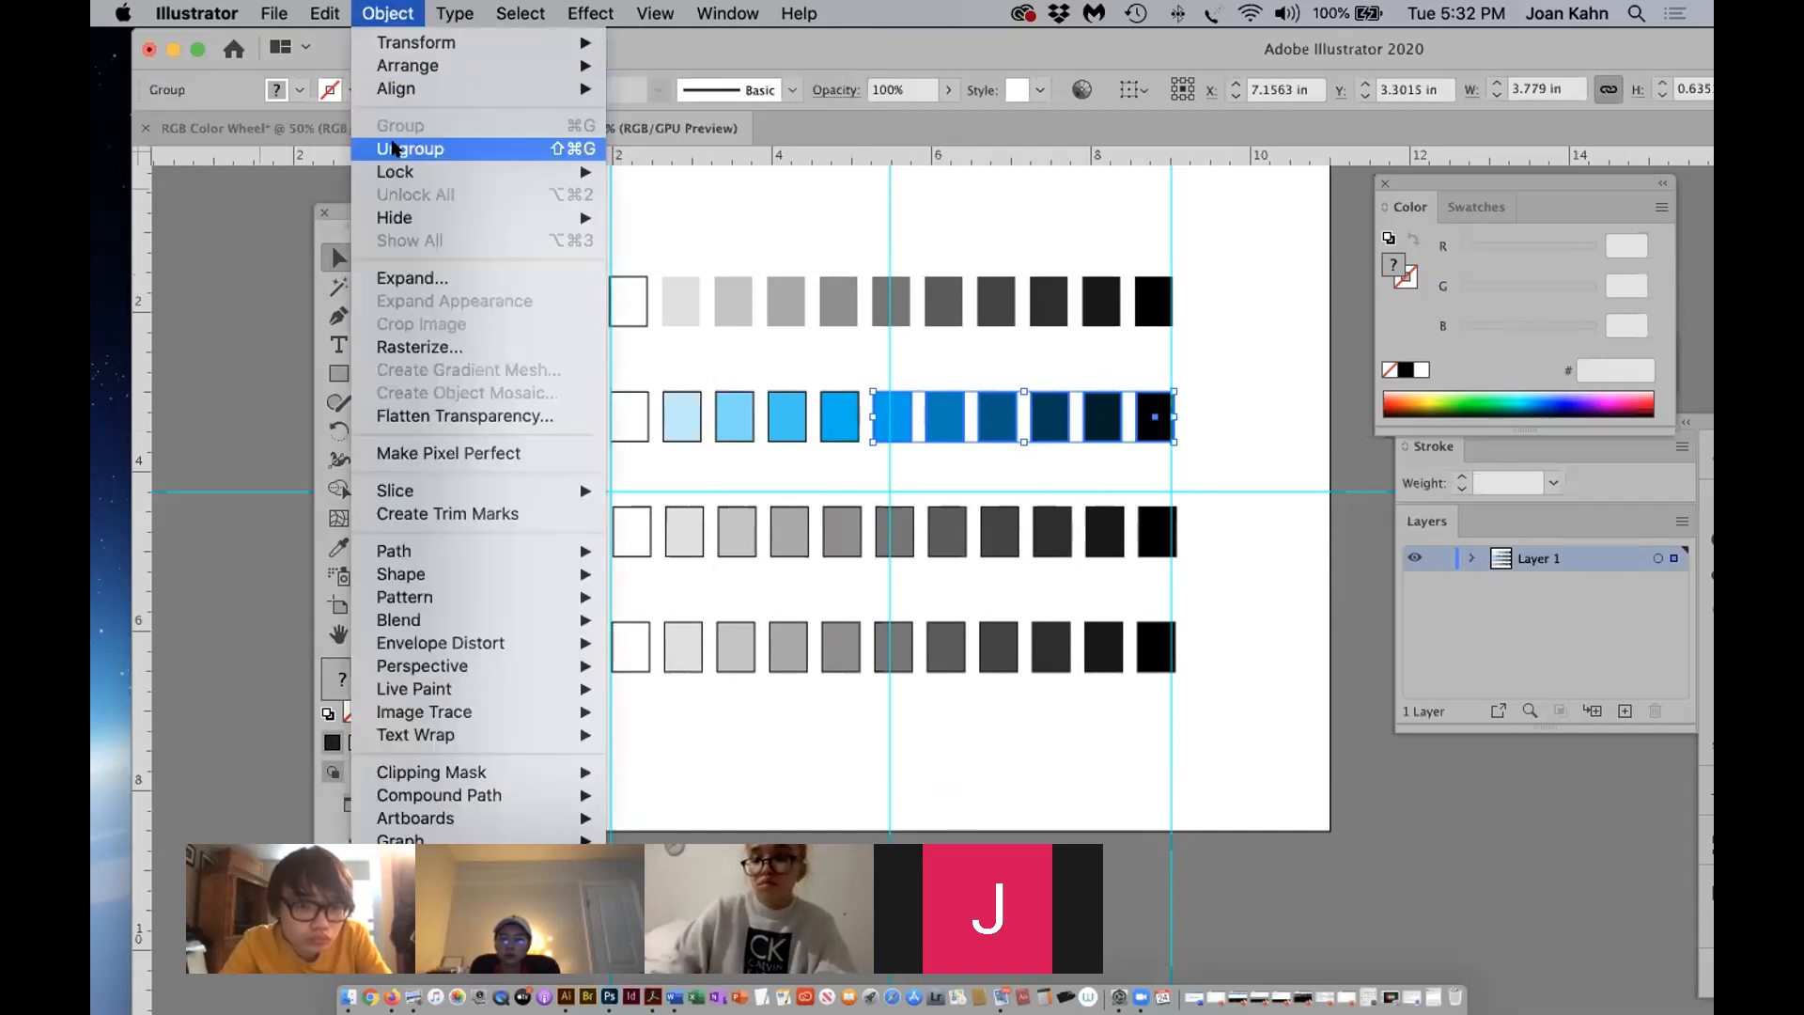
pyautogui.click(409, 149)
pyautogui.click(1239, 479)
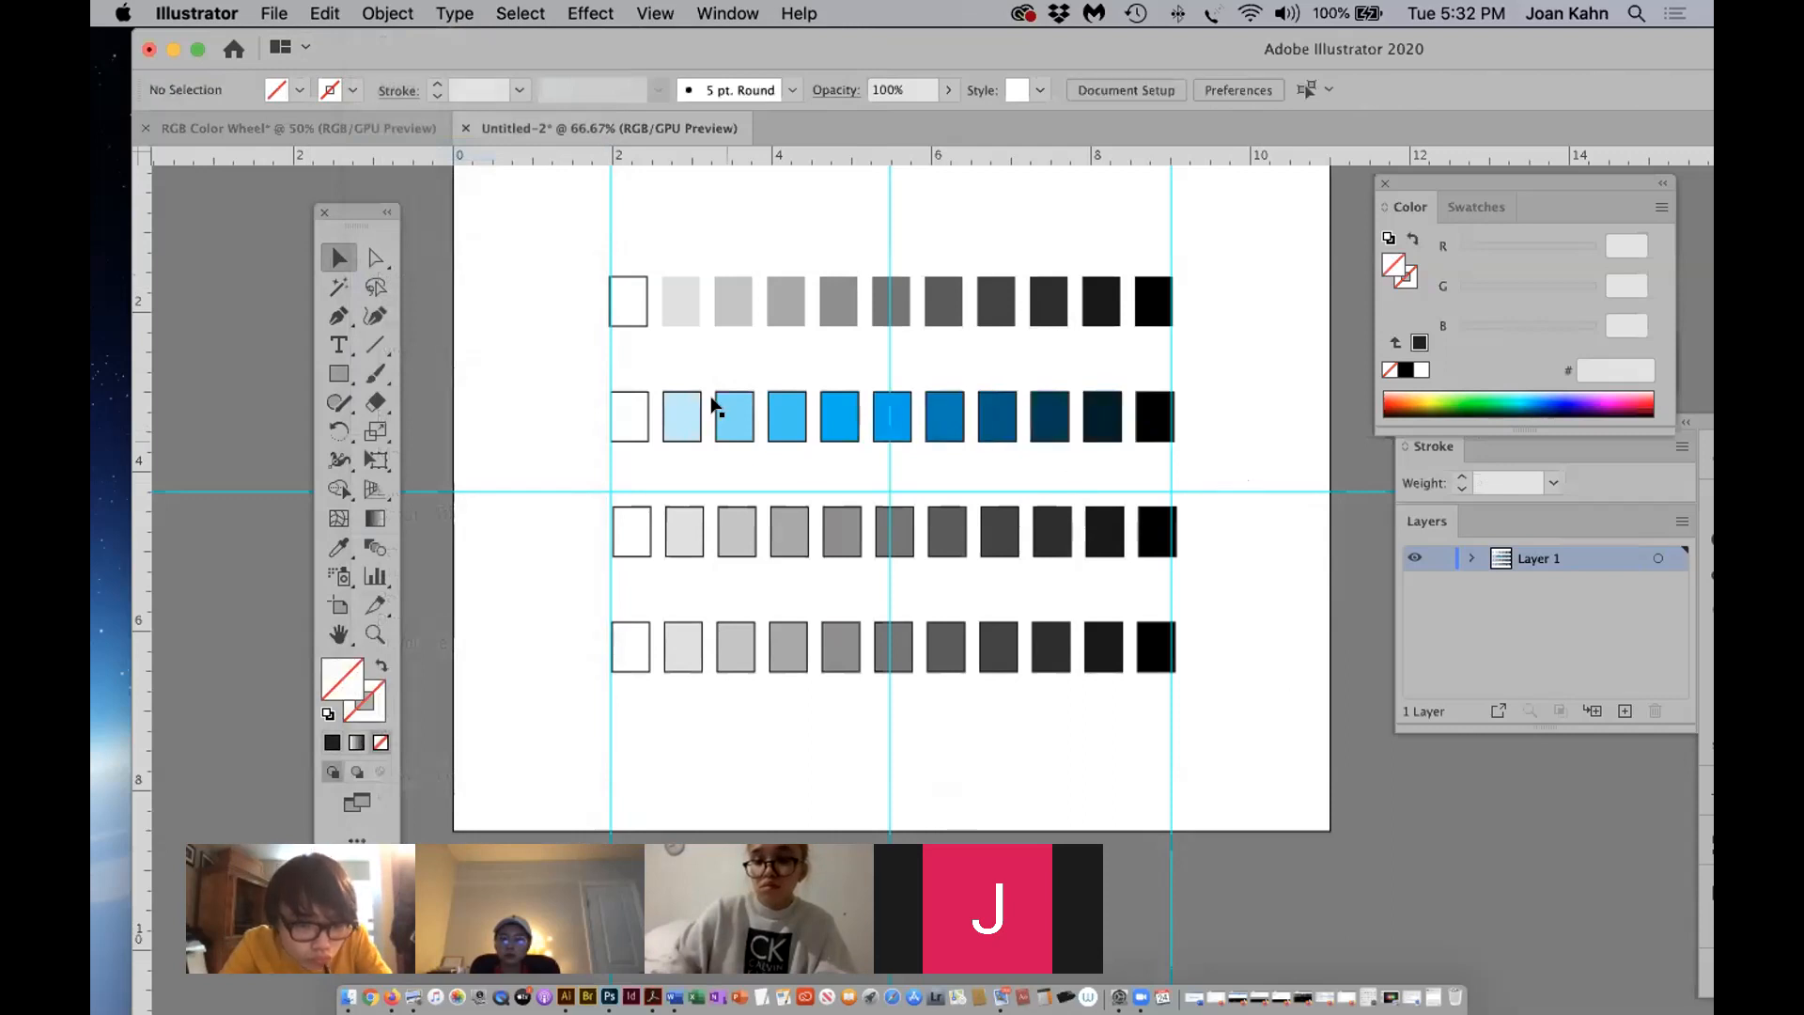
# Remove the stroke from all of the second row's rectangles except the white one.
pyautogui.moveTo(683, 370); pyautogui.dragTo(1170, 468)
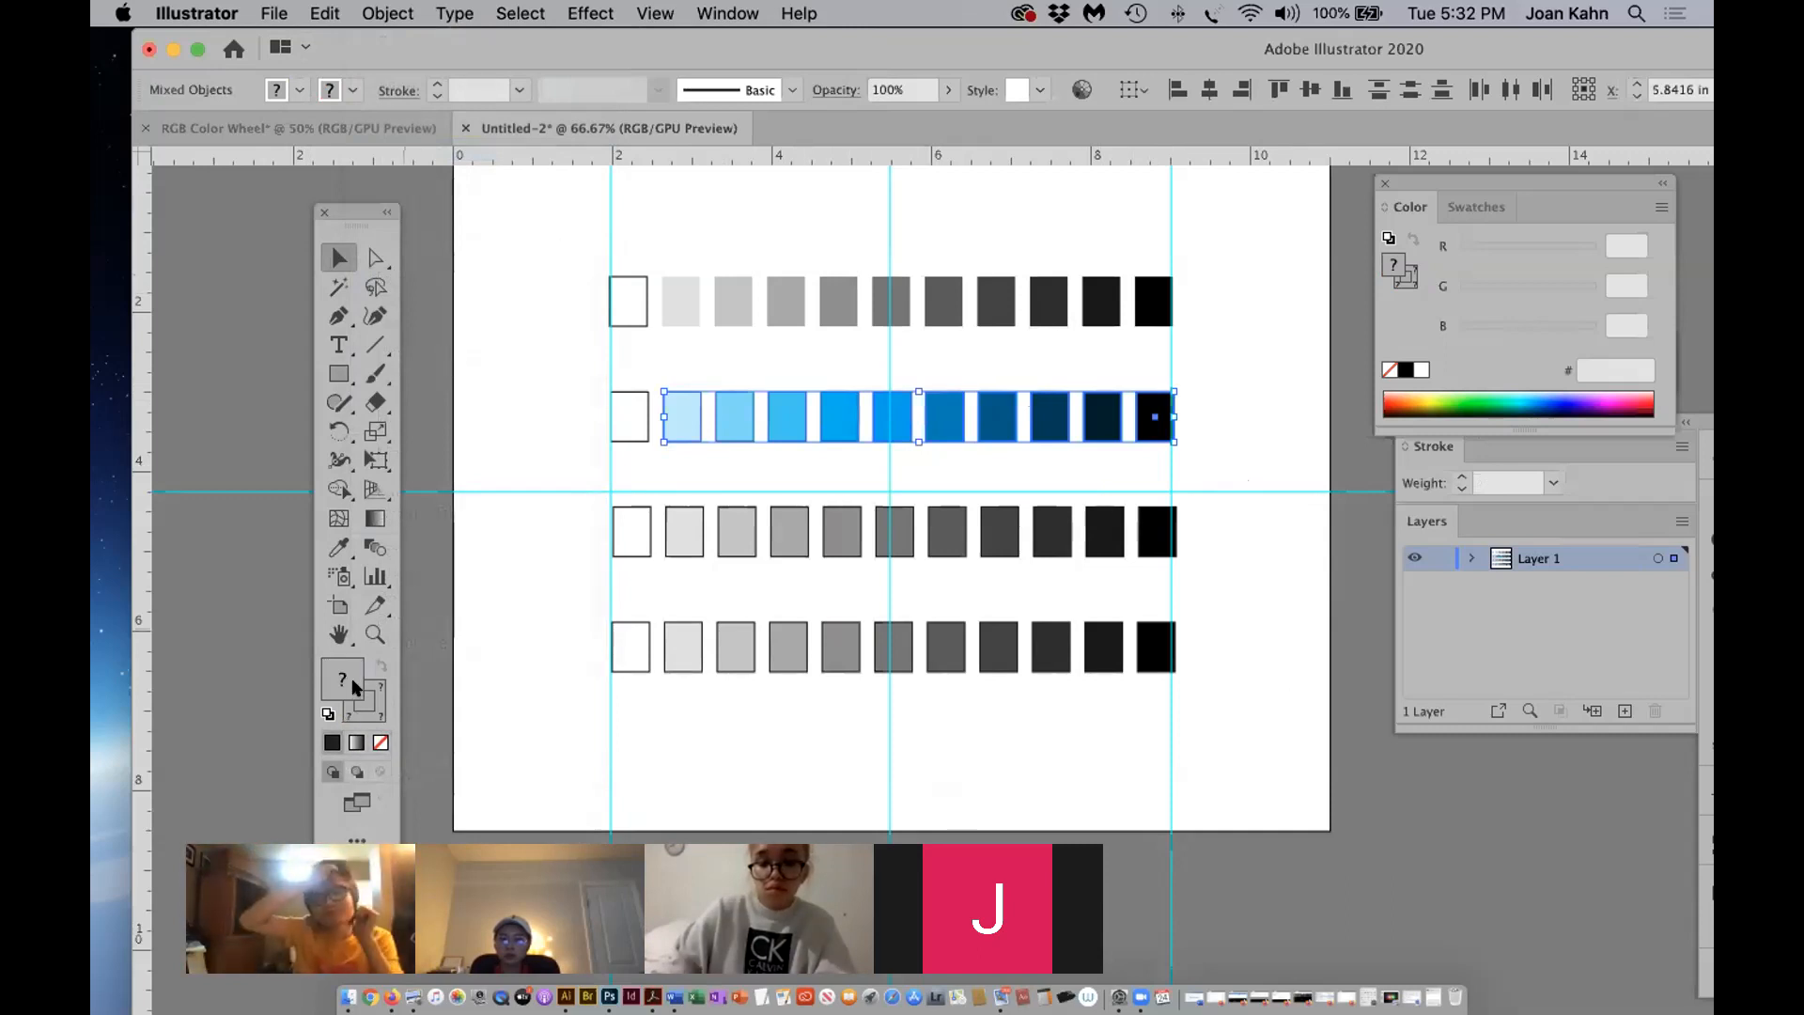
pyautogui.click(354, 712)
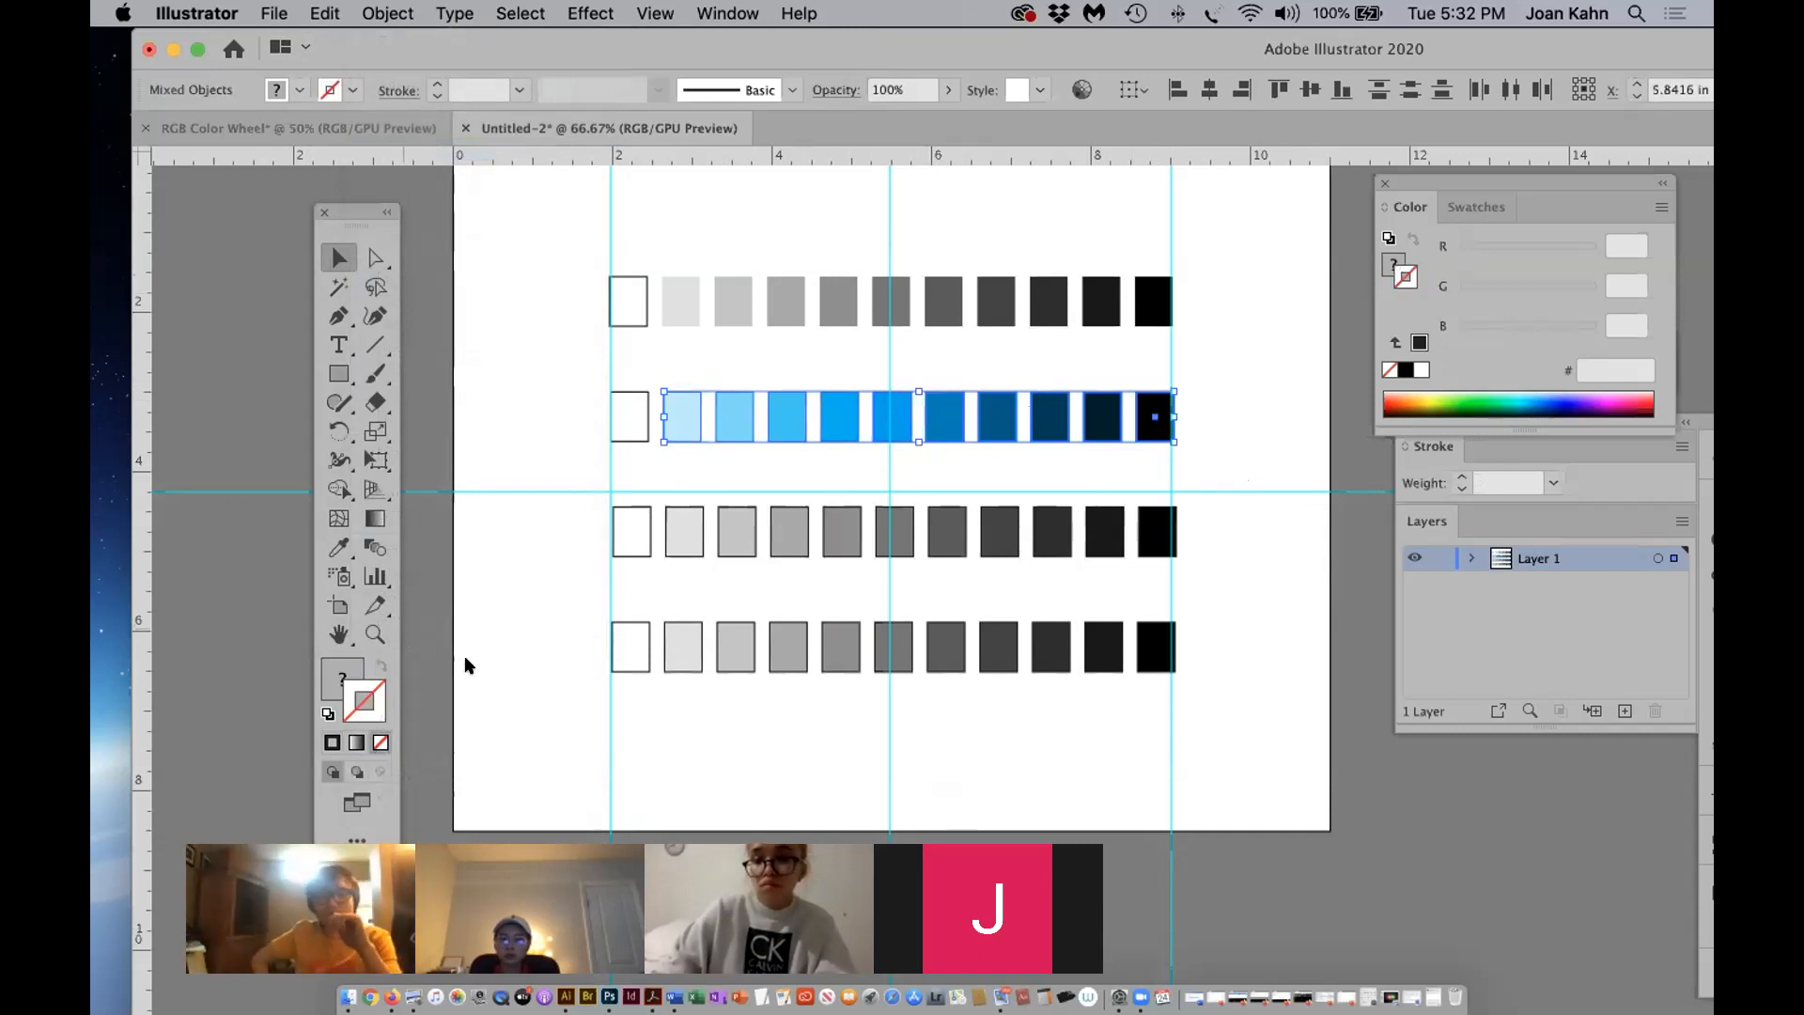
pyautogui.click(545, 532)
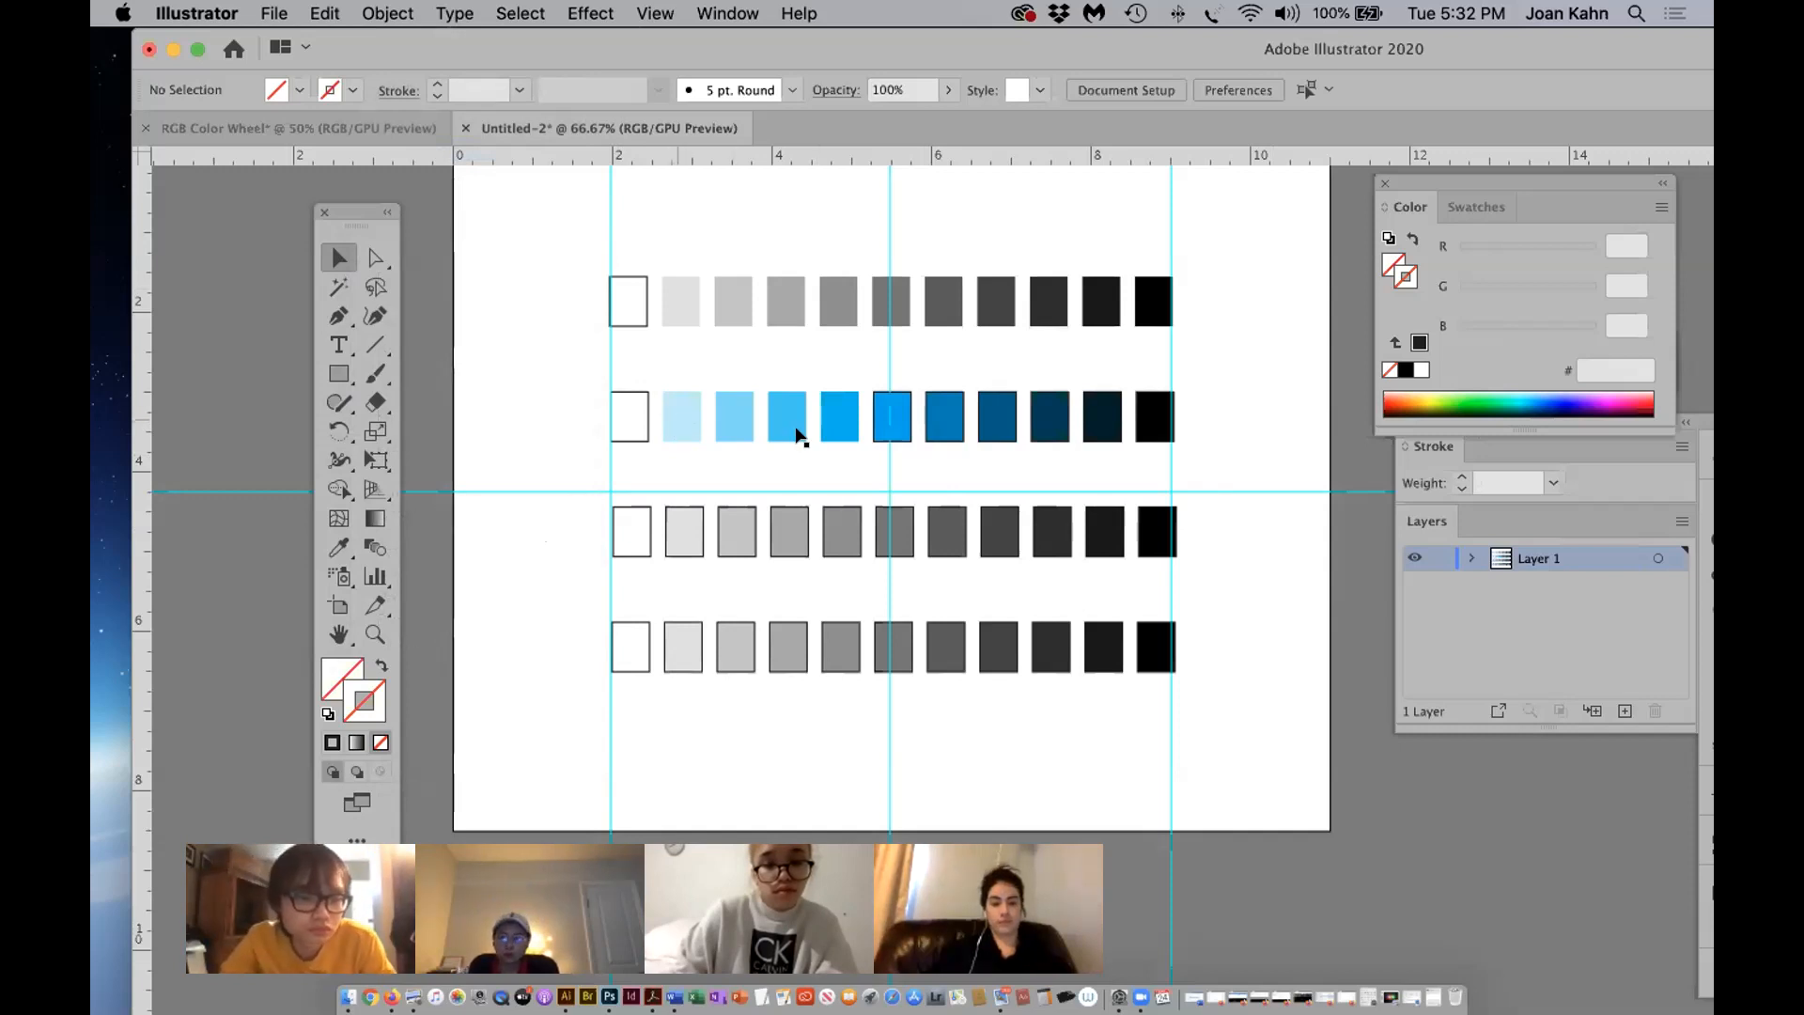
pyautogui.moveTo(873, 359); pyautogui.dragTo(1178, 482)
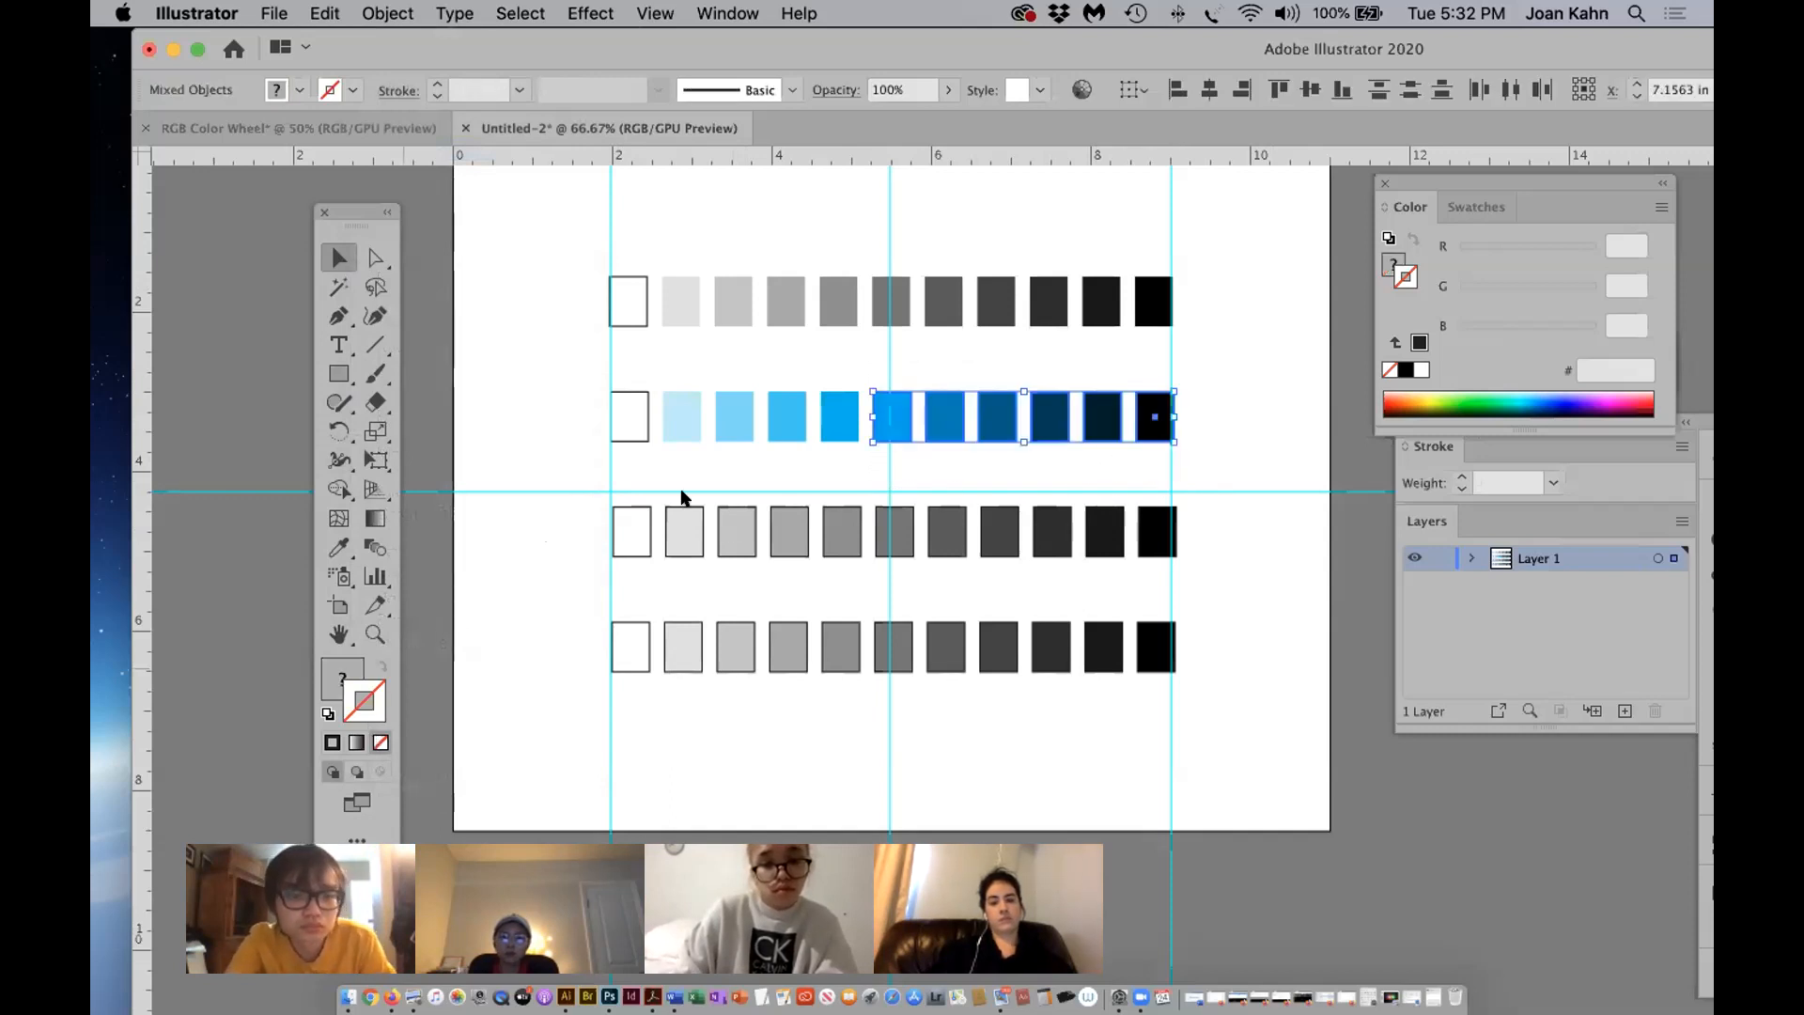
pyautogui.click(760, 473)
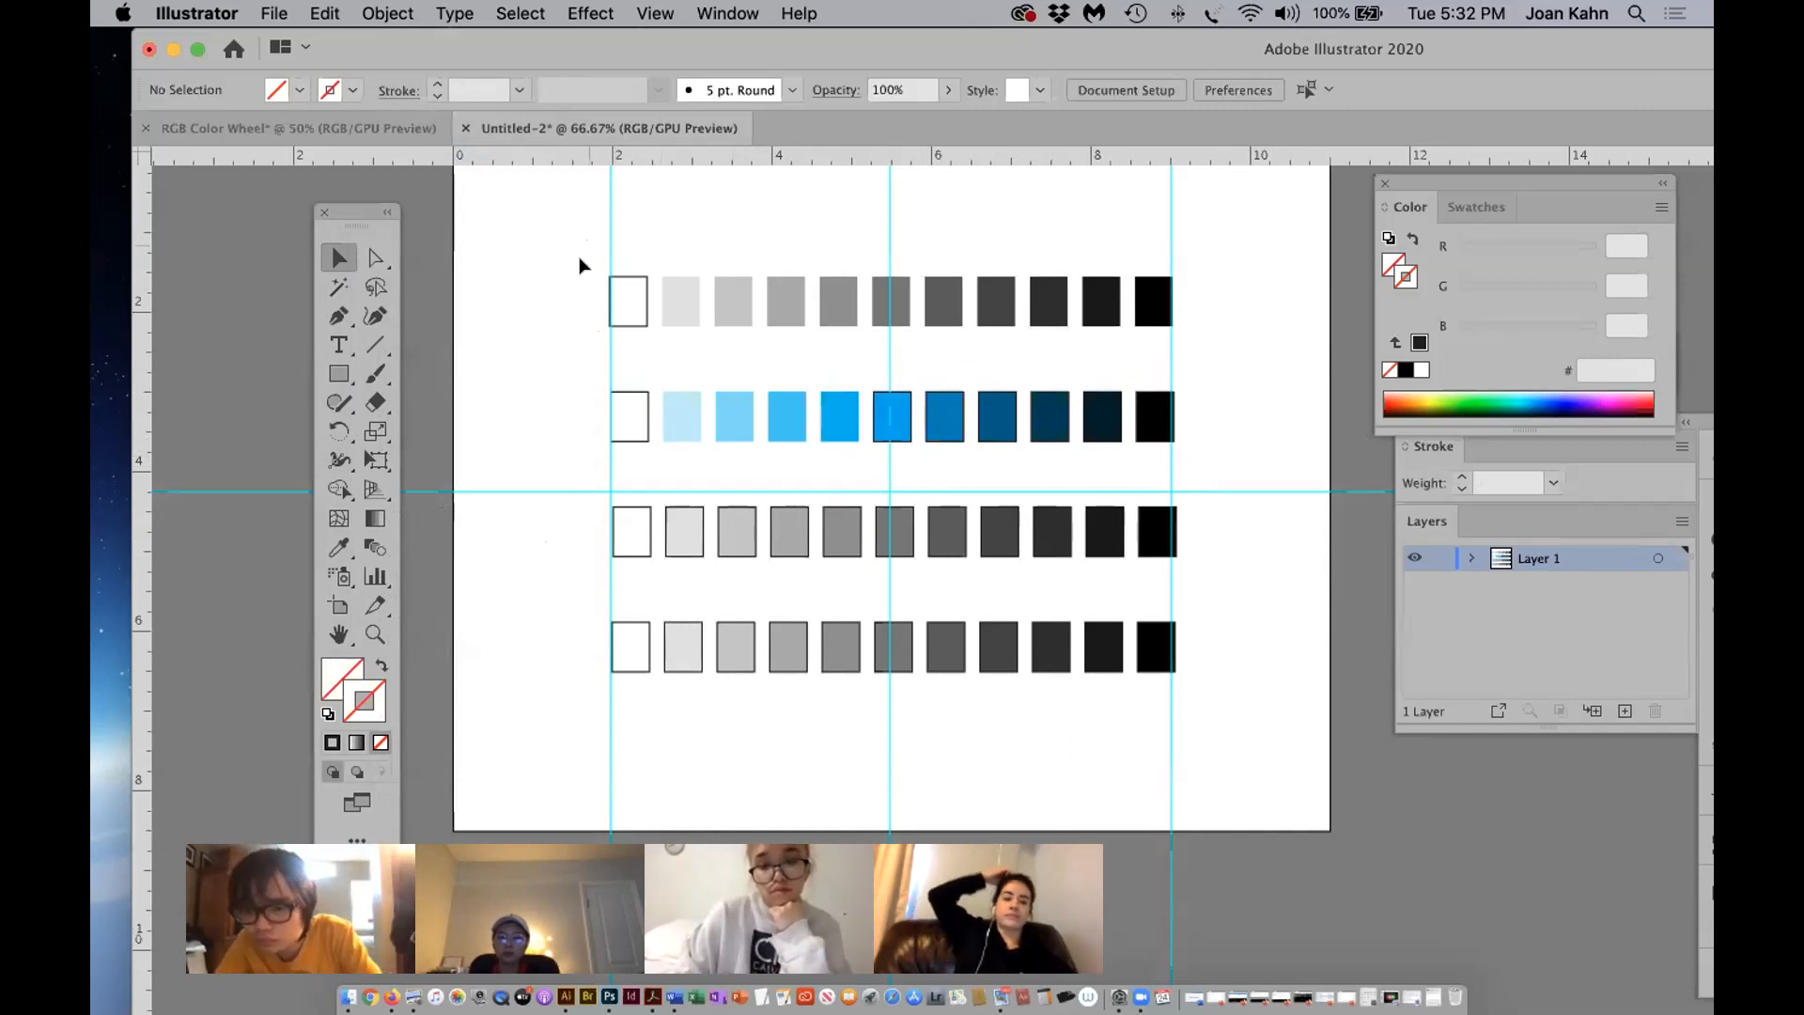
pyautogui.moveTo(662, 411); pyautogui.dragTo(1175, 460)
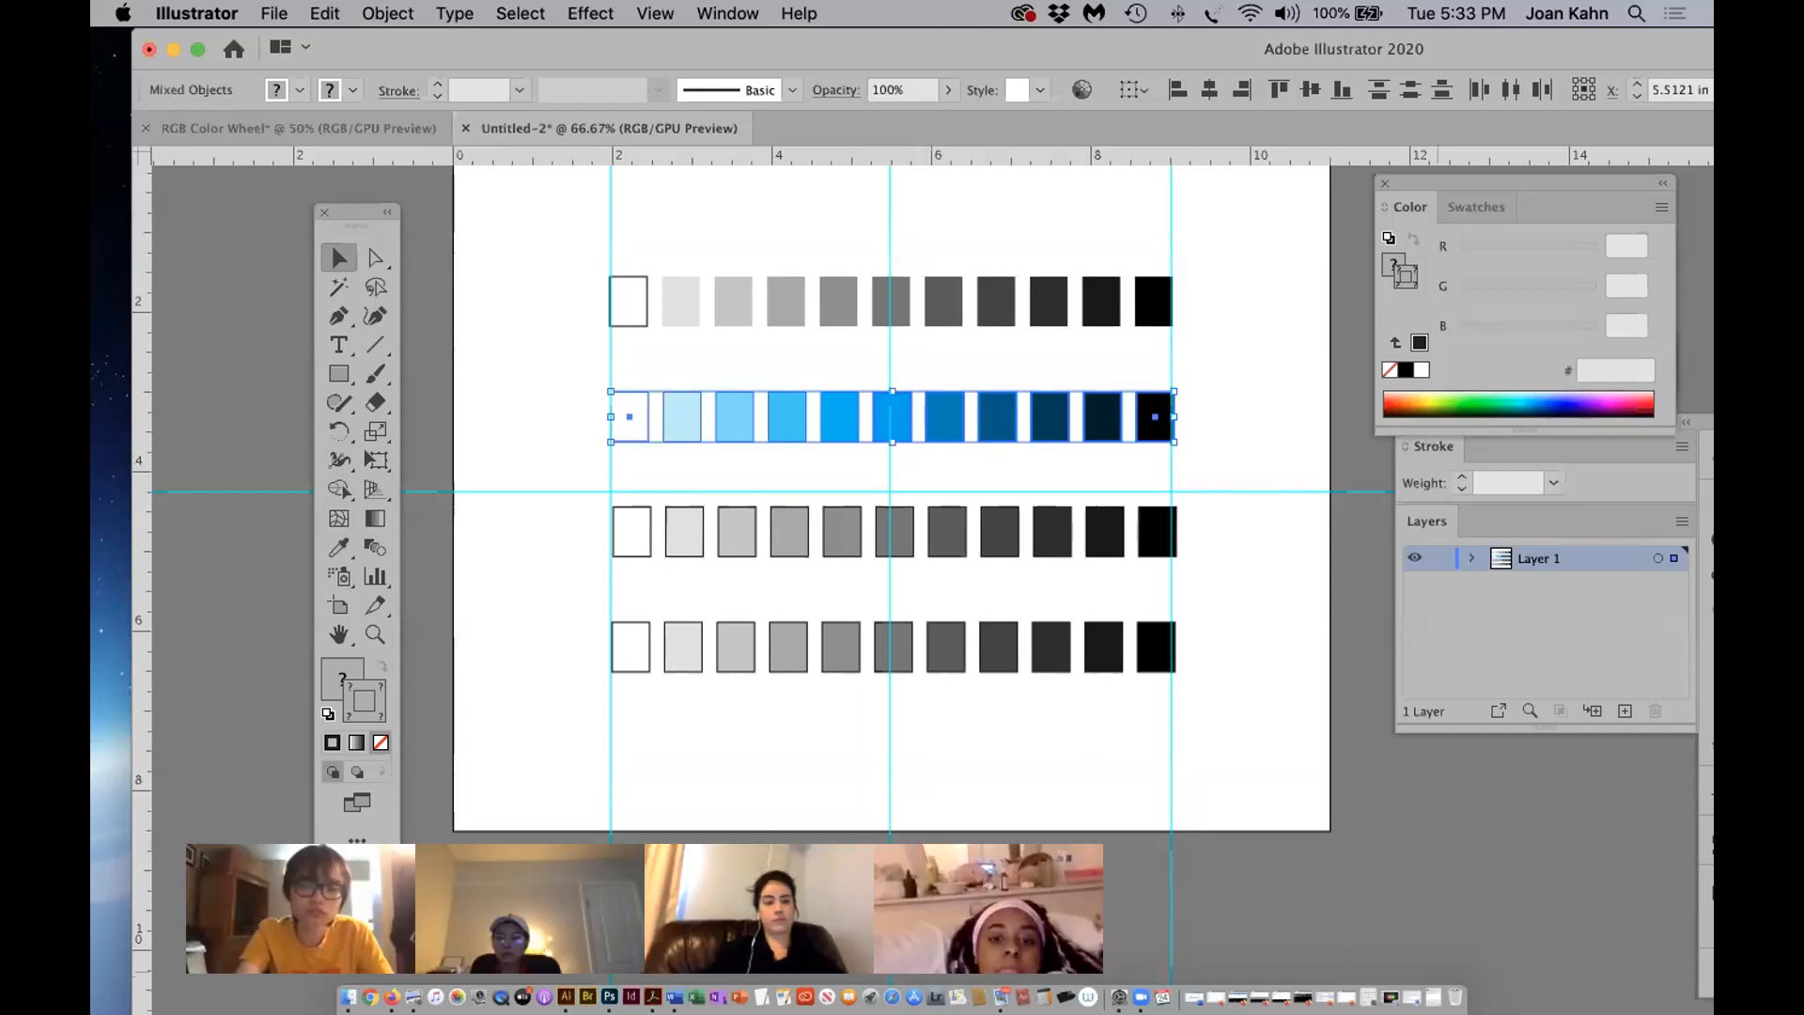
pyautogui.click(677, 834)
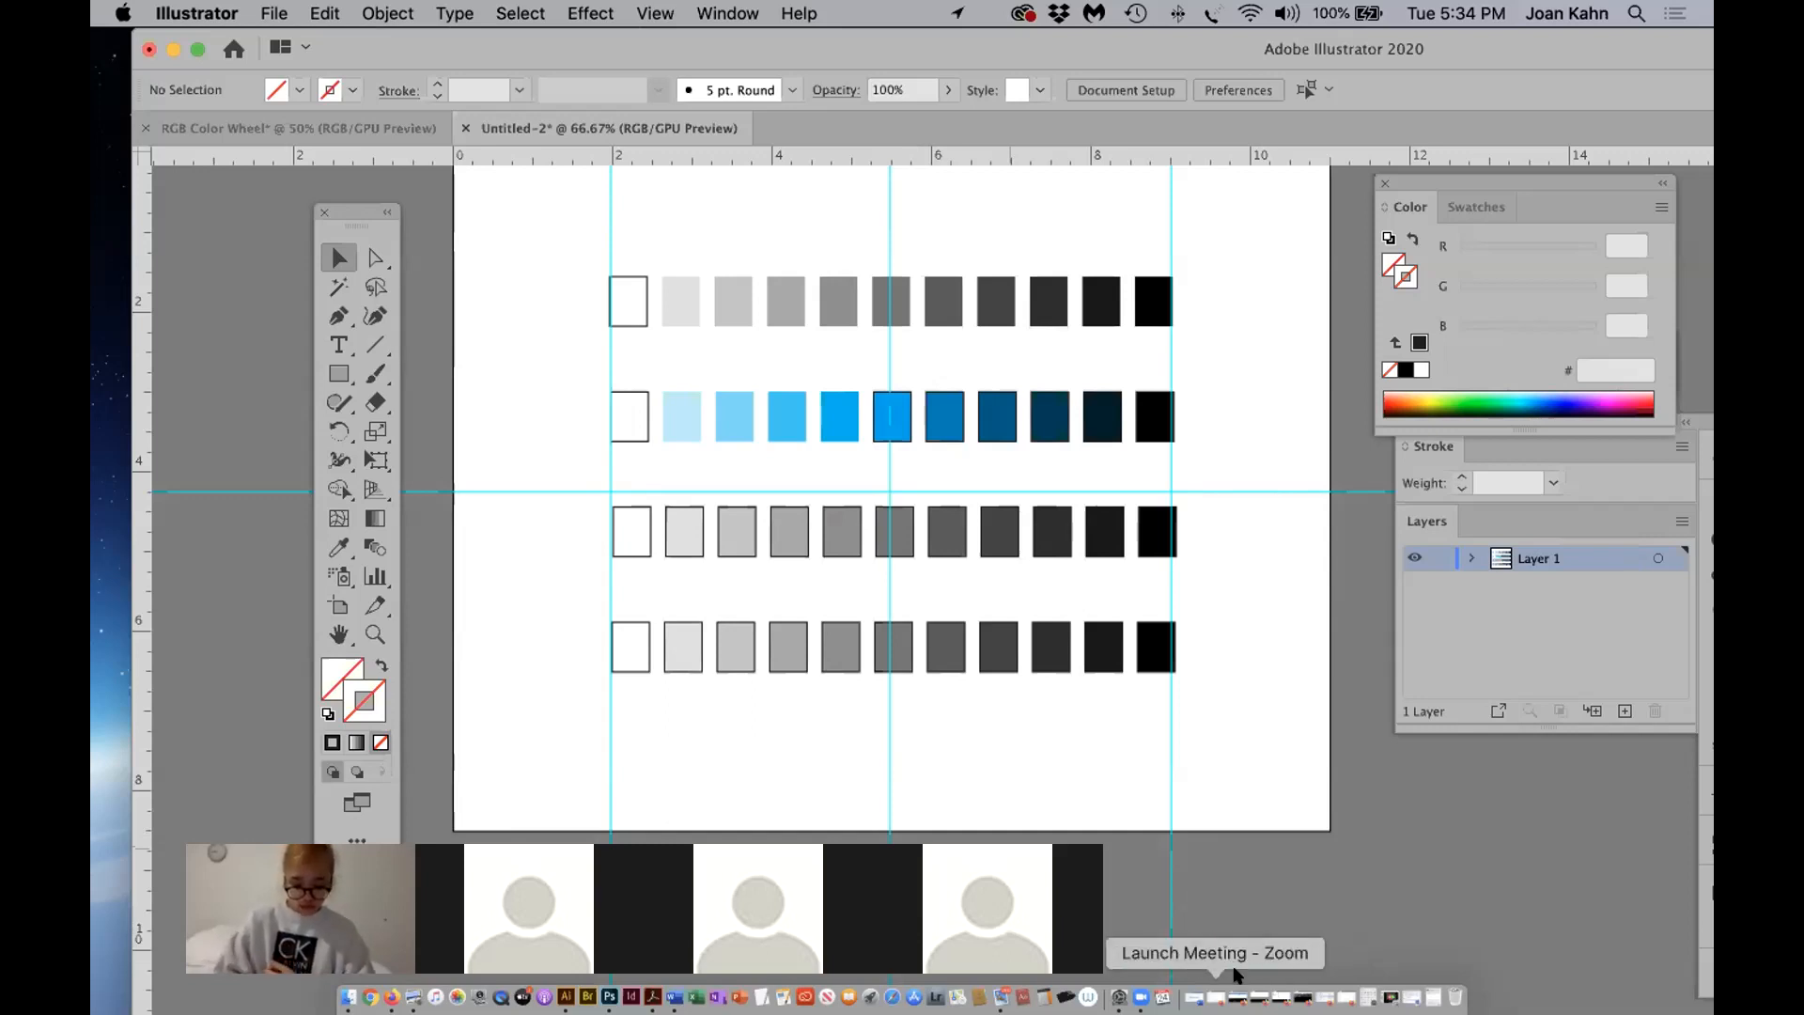
pyautogui.rightClick(1339, 932)
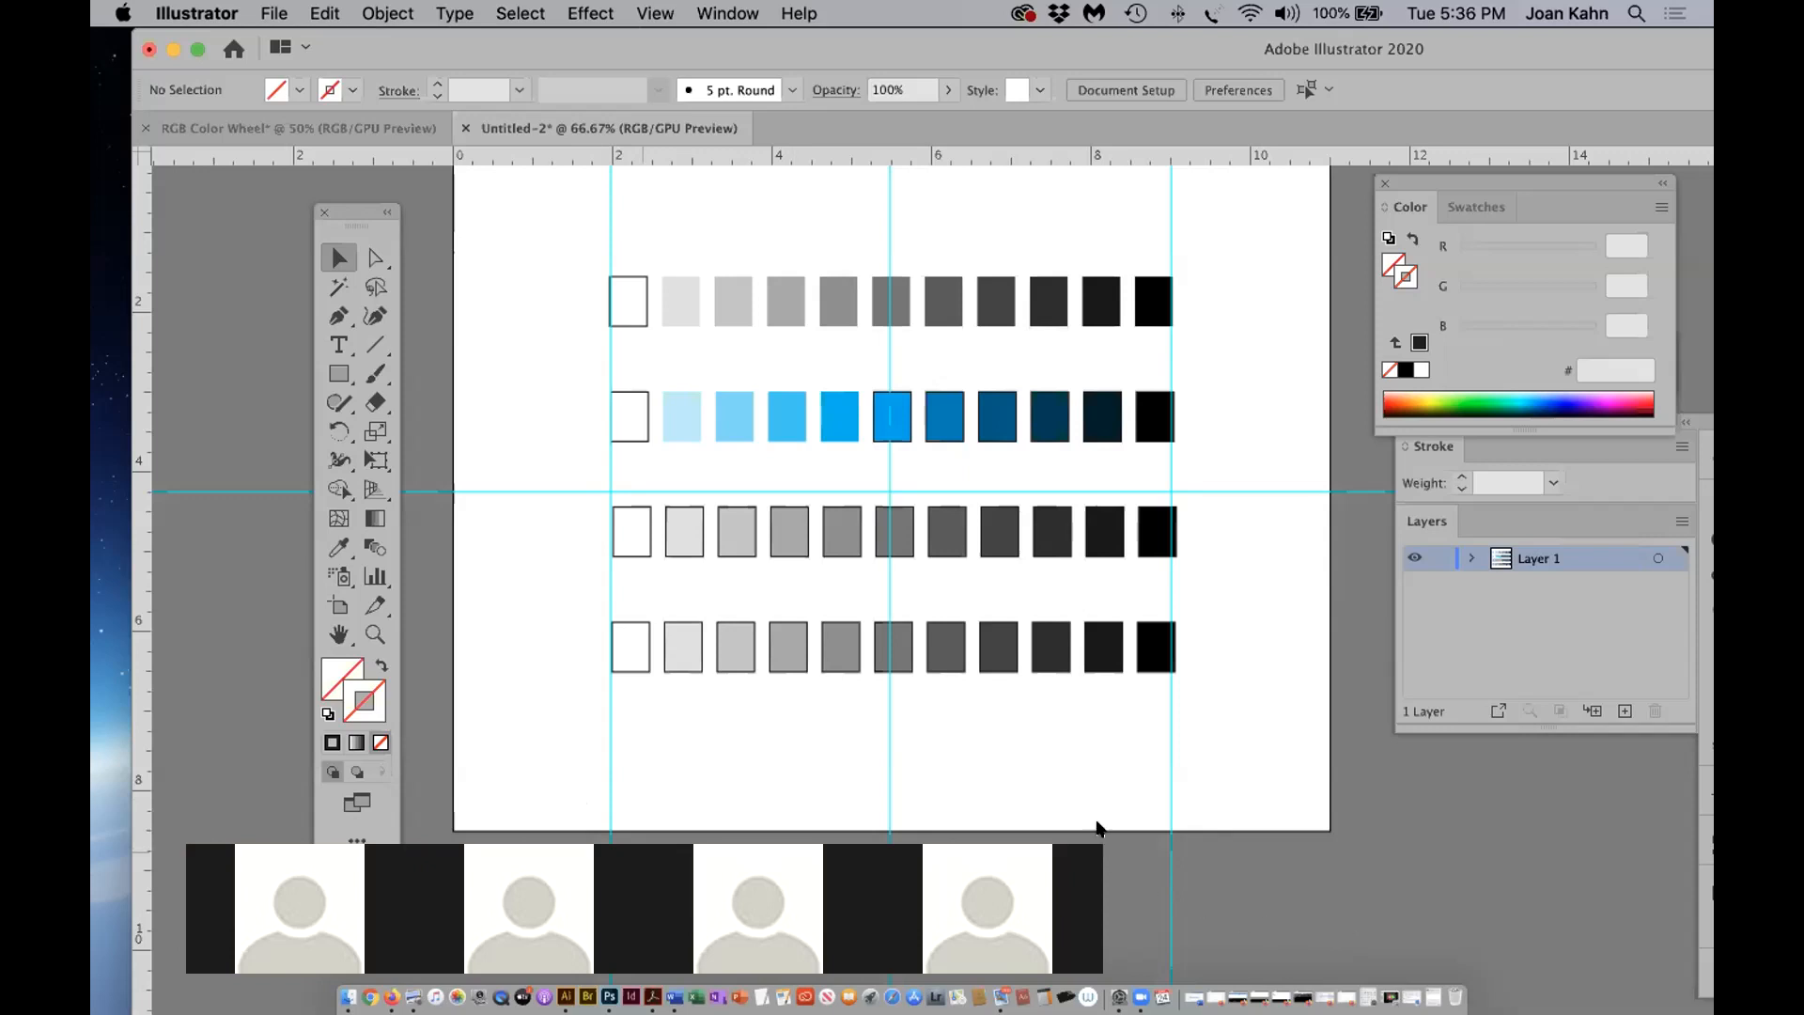
# Switch to Finder, open "Proj 4 2020- Color Wheels and Color Mixing Scales.pdf" from the Proj 4 folder, and examine the assignment list.
pyautogui.moveTo(656, 58); pyautogui.dragTo(788, 554)
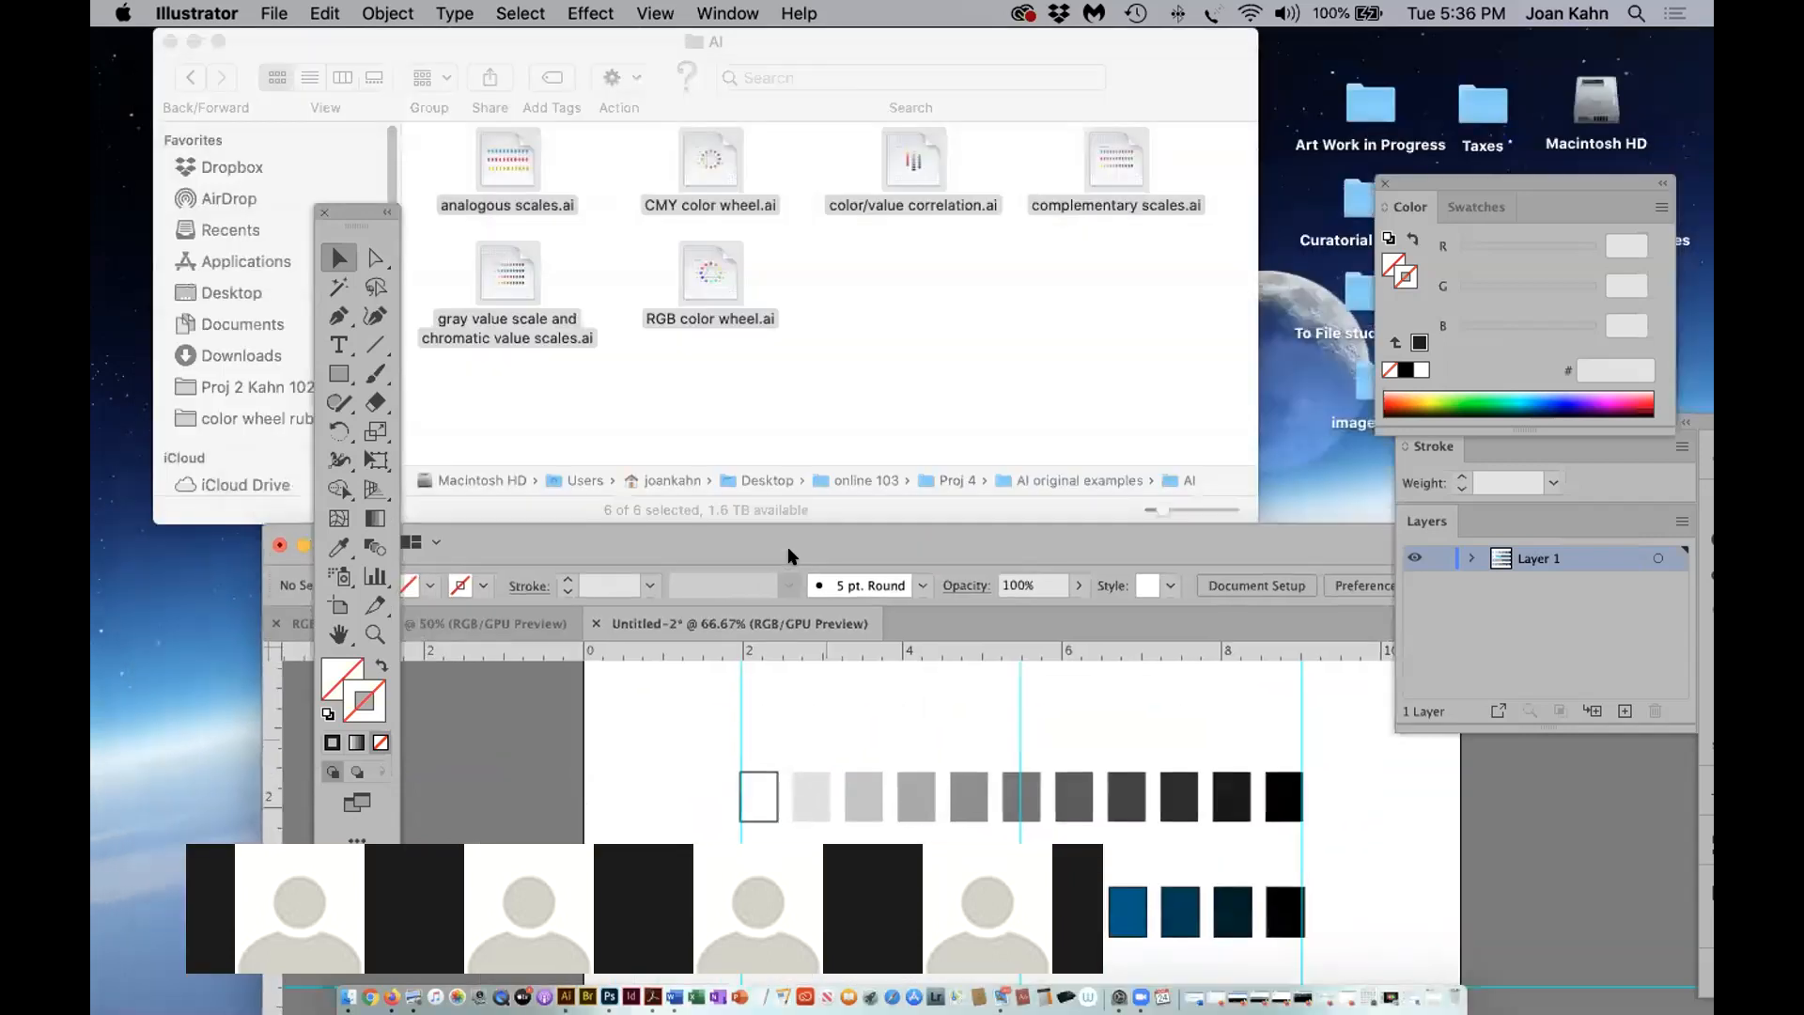
pyautogui.click(189, 77)
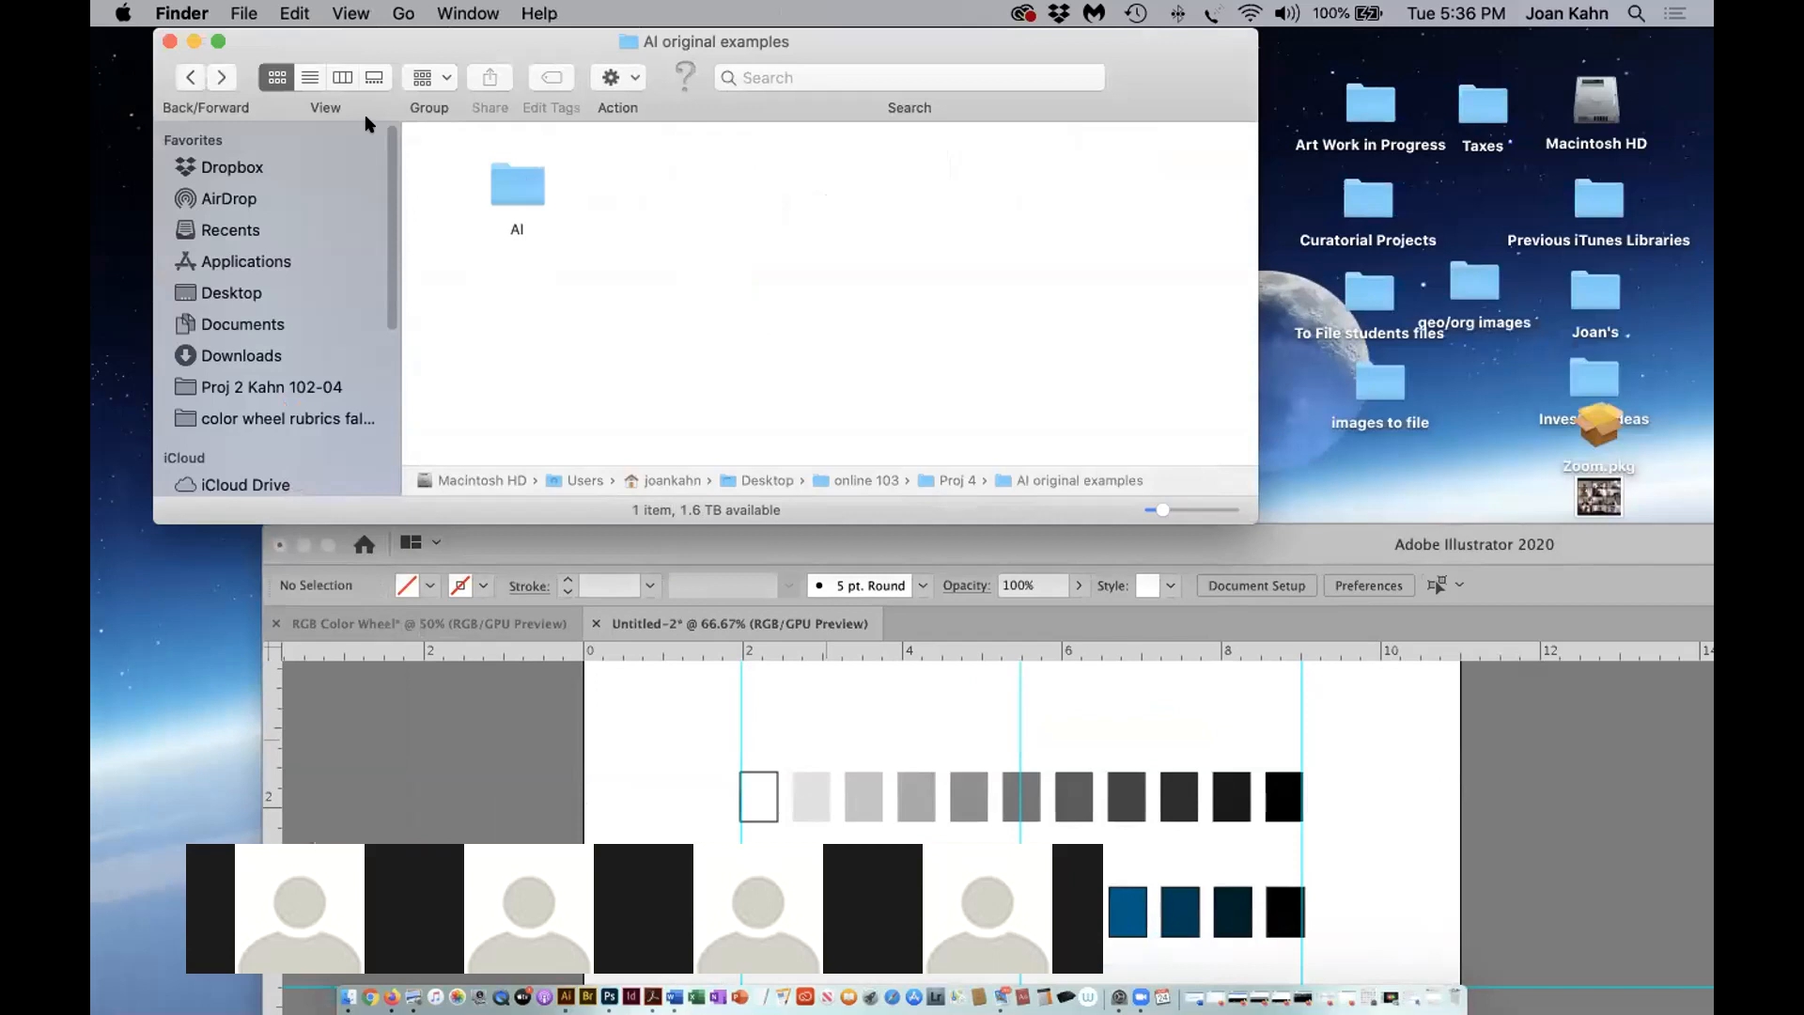
pyautogui.click(188, 78)
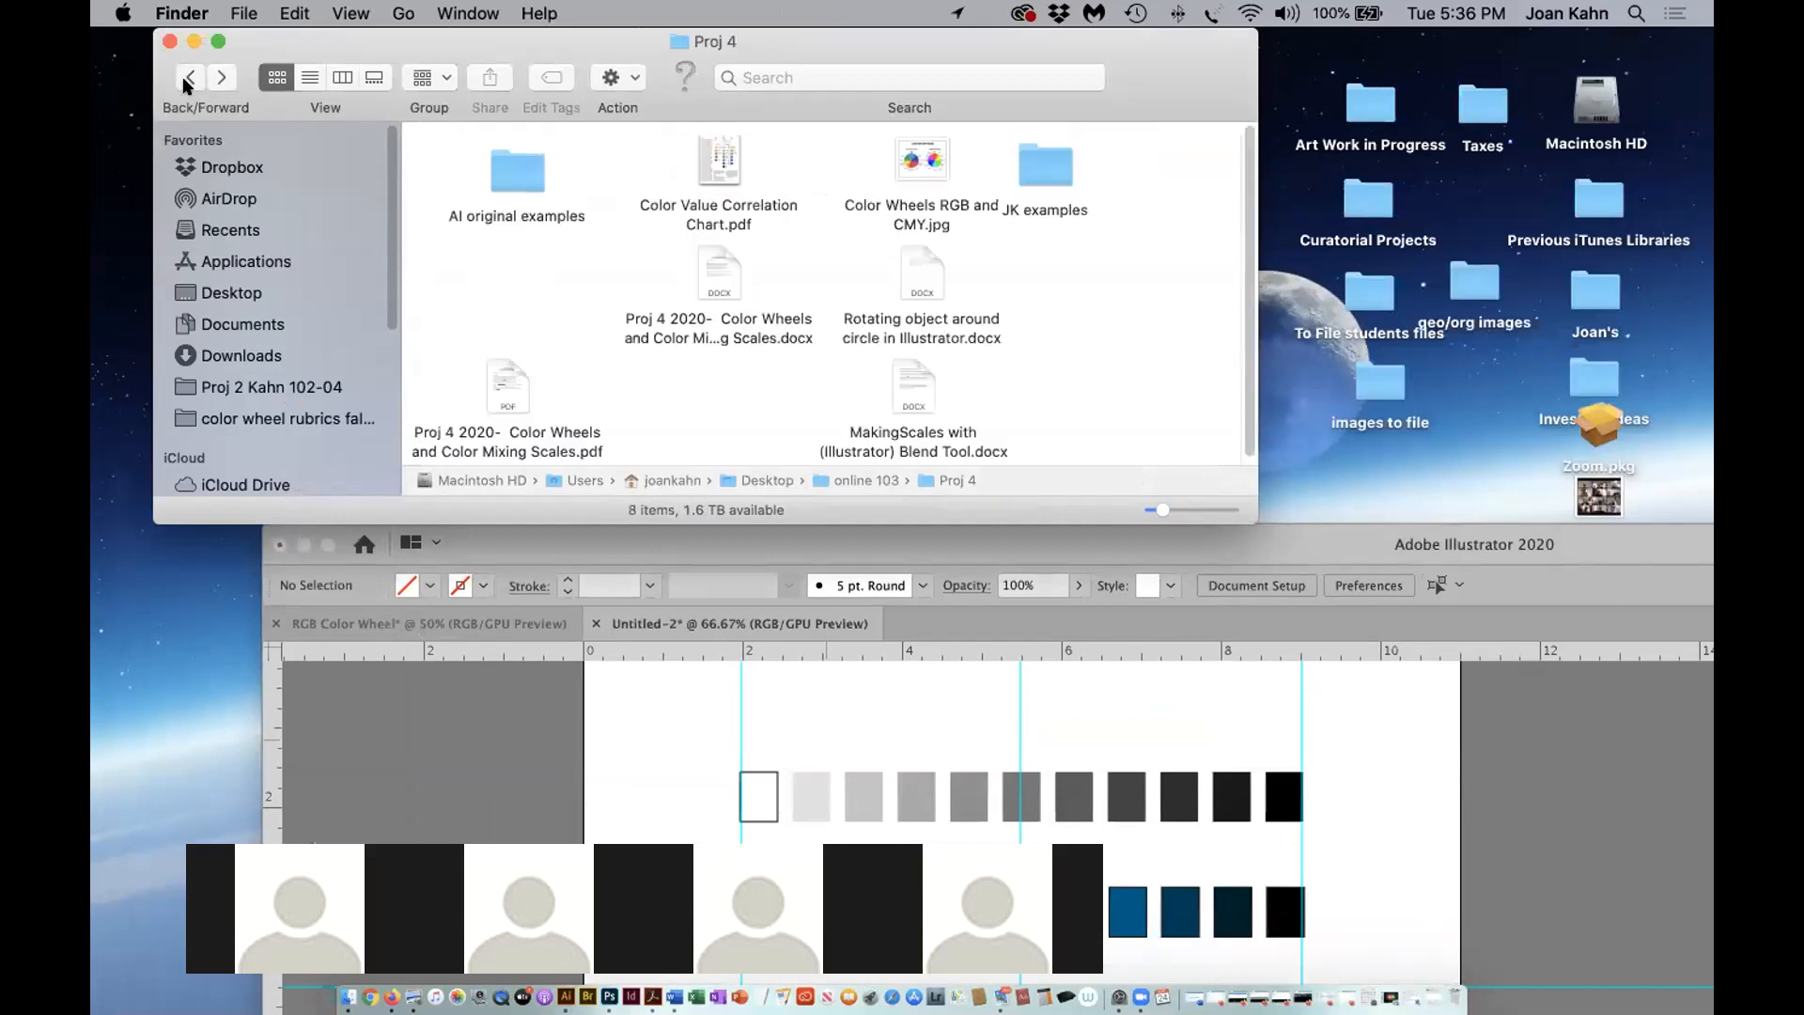
pyautogui.click(188, 79)
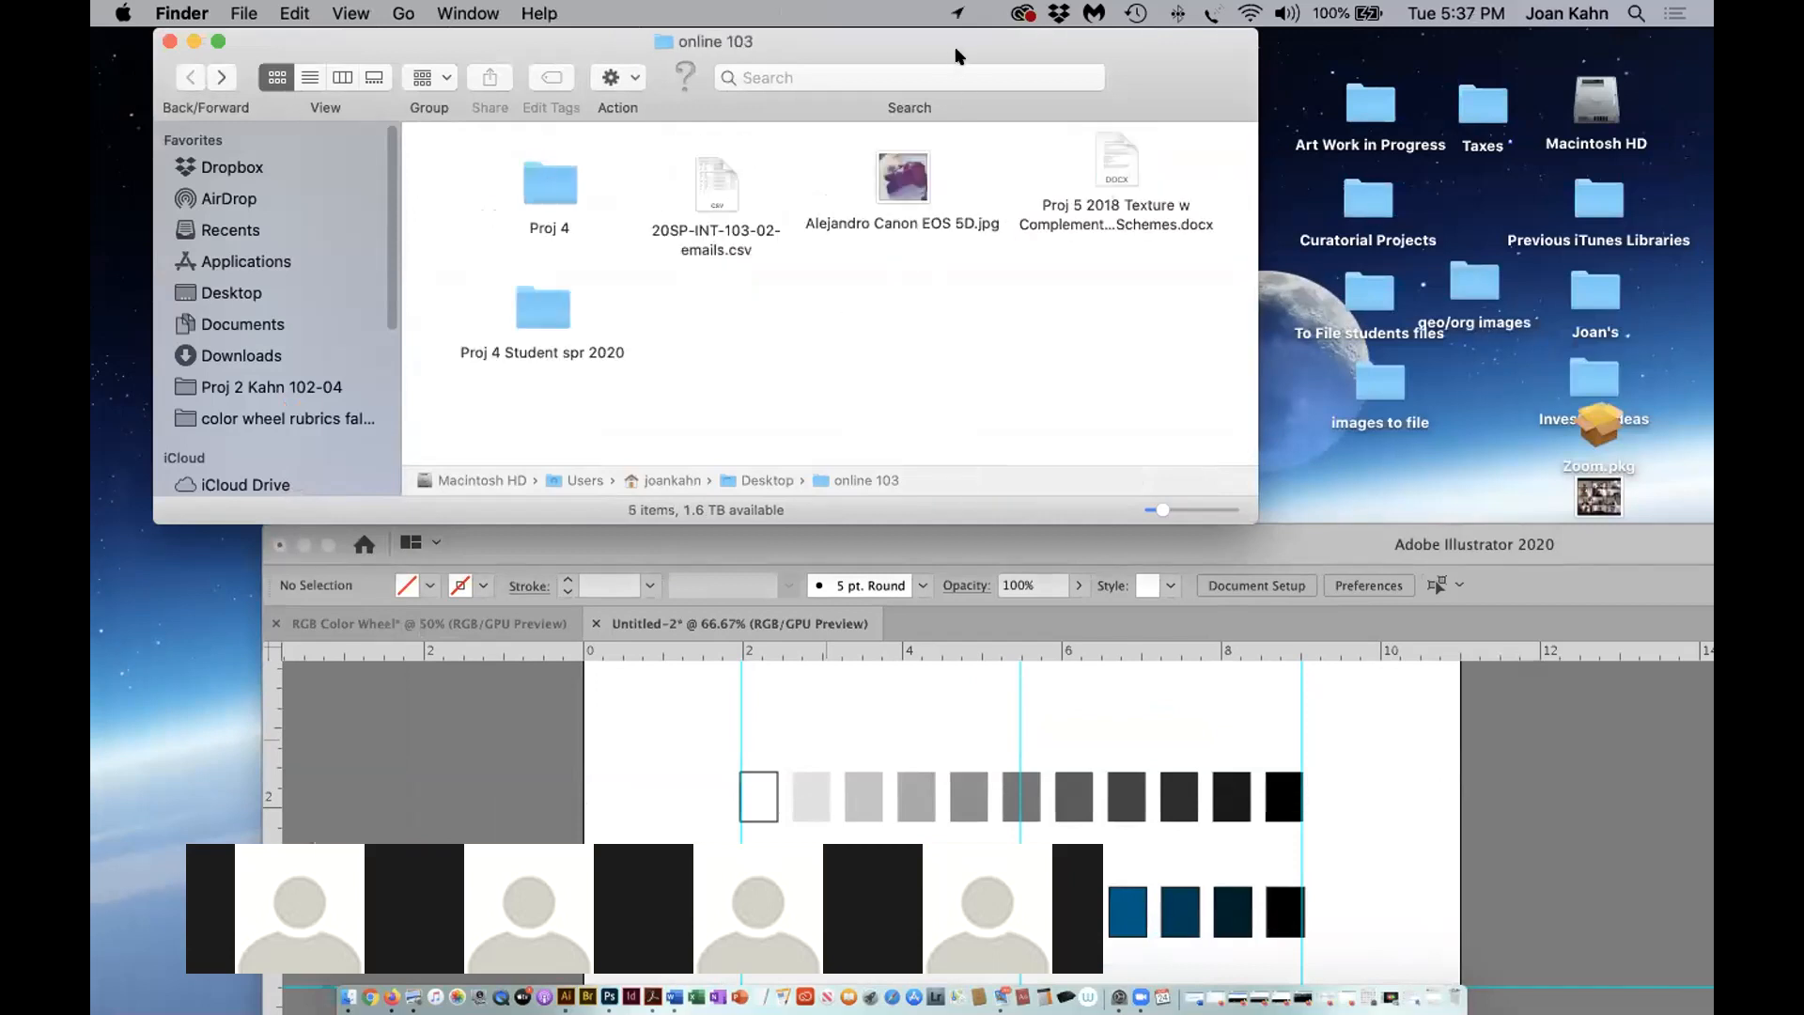
pyautogui.doubleClick(551, 182)
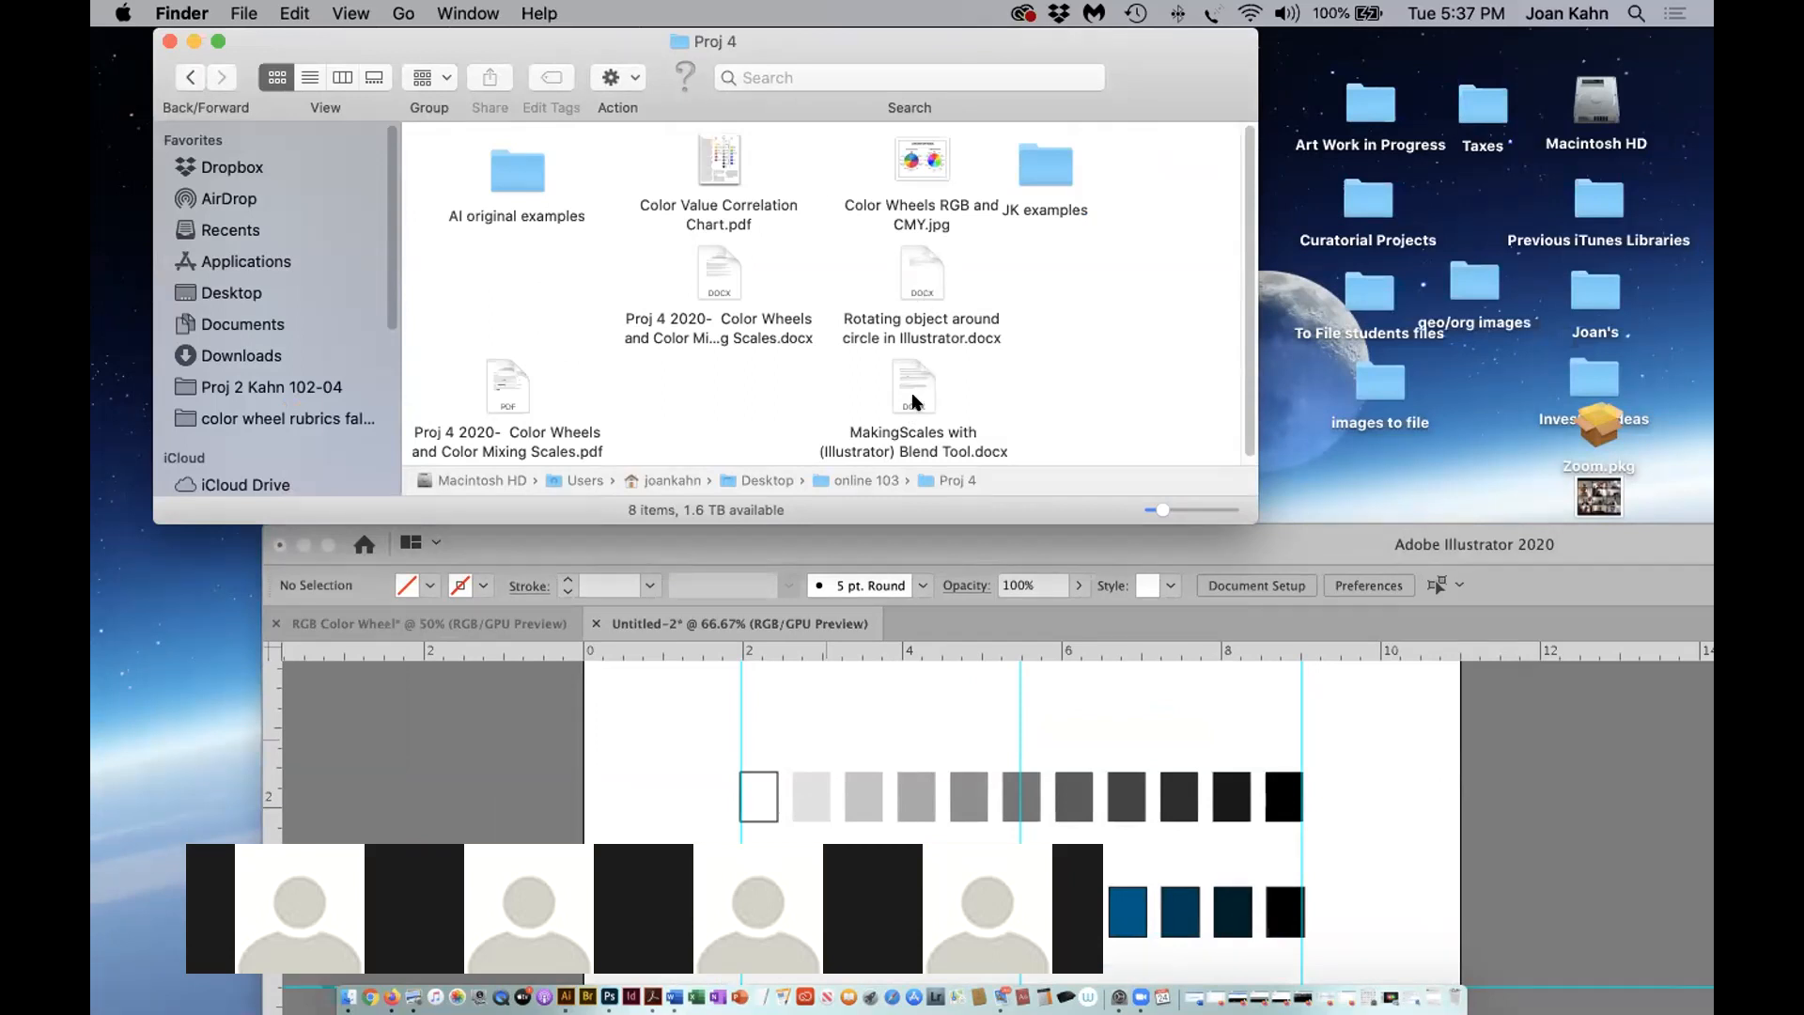
pyautogui.doubleClick(503, 386)
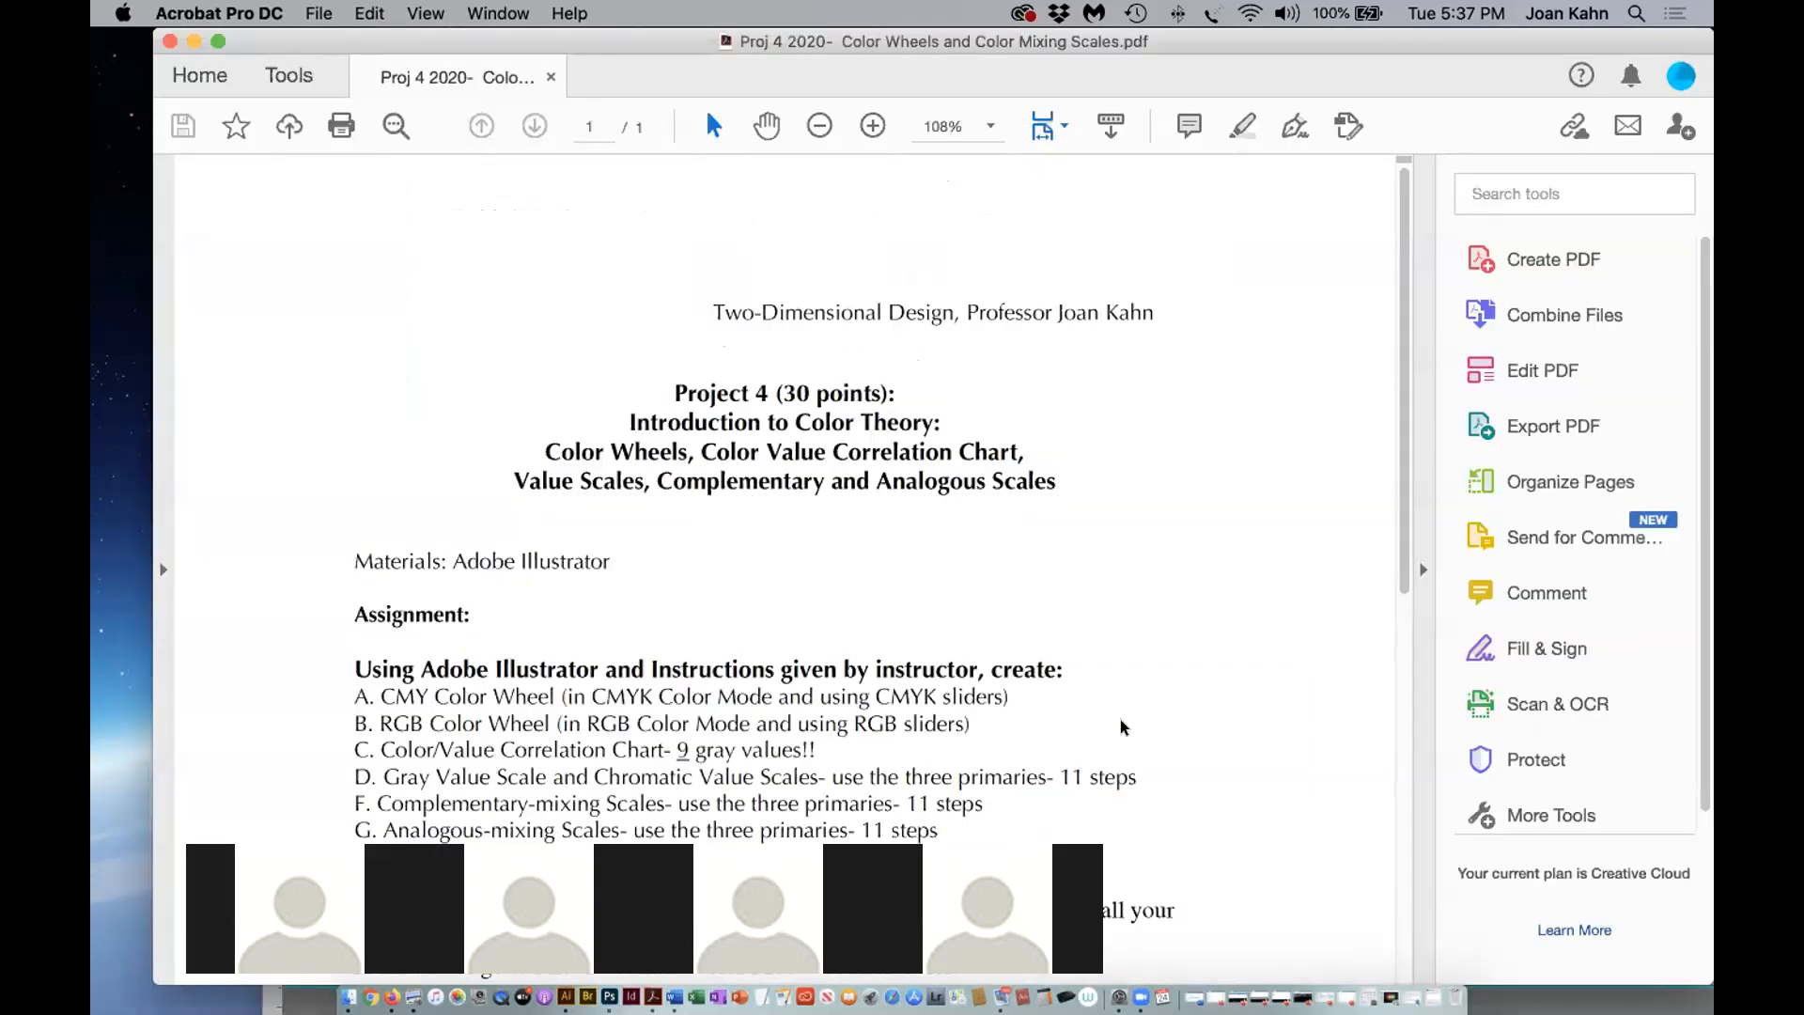
pyautogui.scroll(-3, 1122, 719)
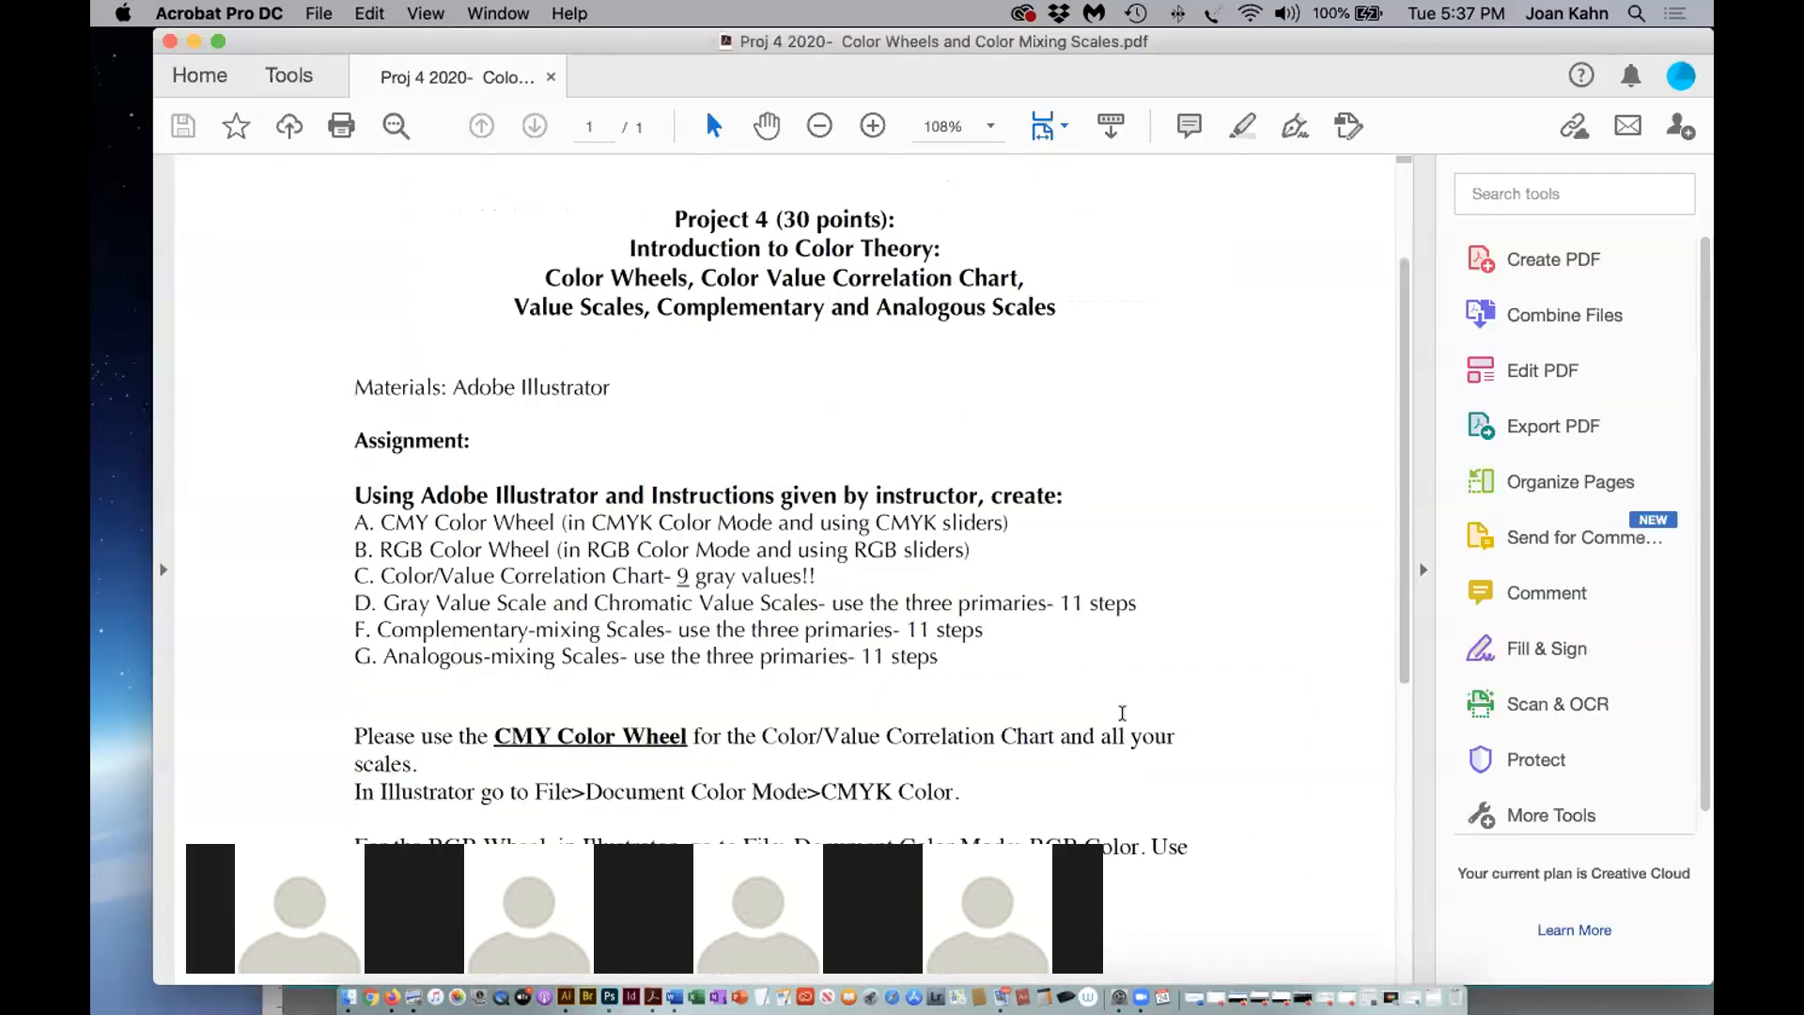